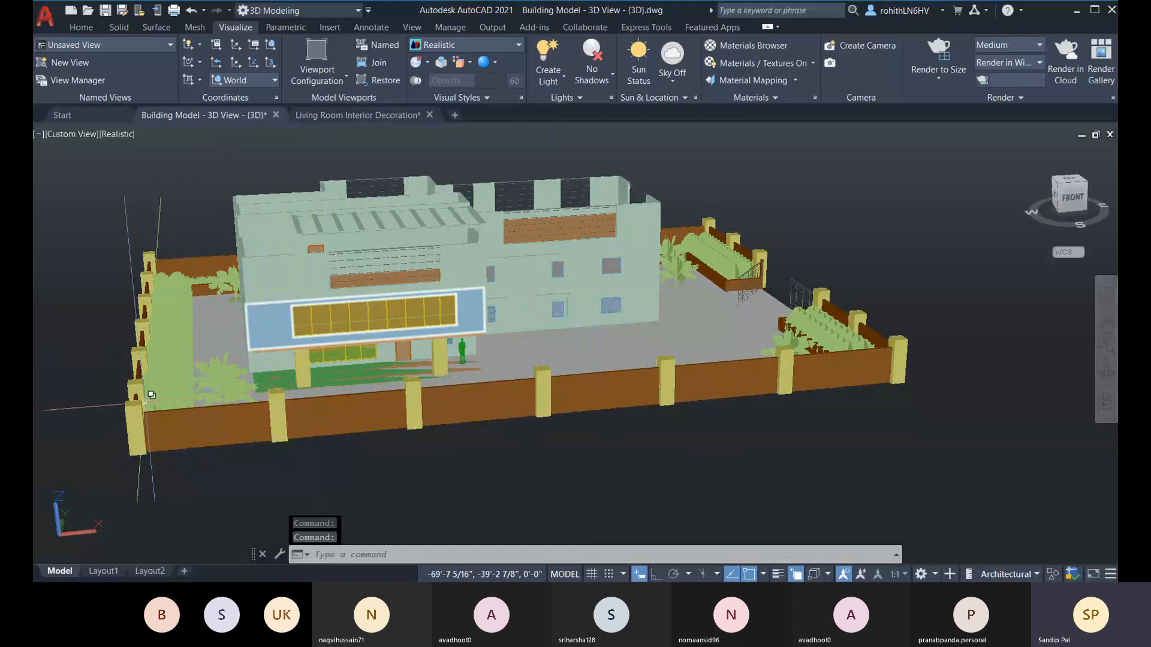
# Step: Turn on the sky background with illumination for the building model's viewport
pyautogui.moveTo(359, 459); pyautogui.dragTo(384, 441, button='middle')
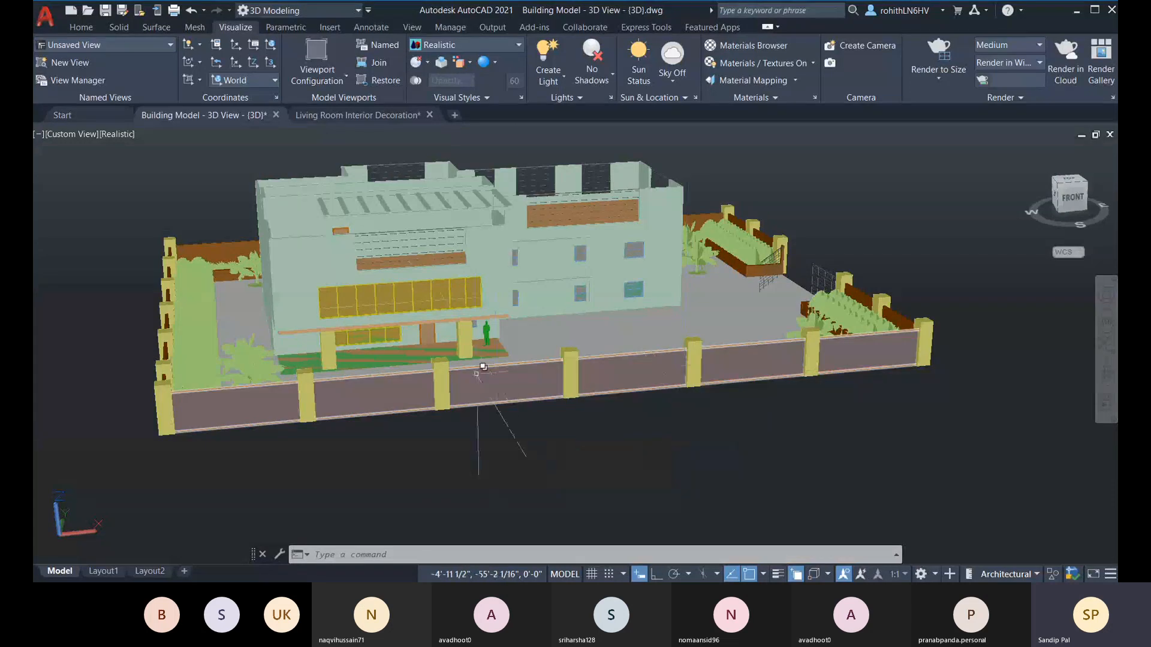
pyautogui.scroll(-3, 82, 296)
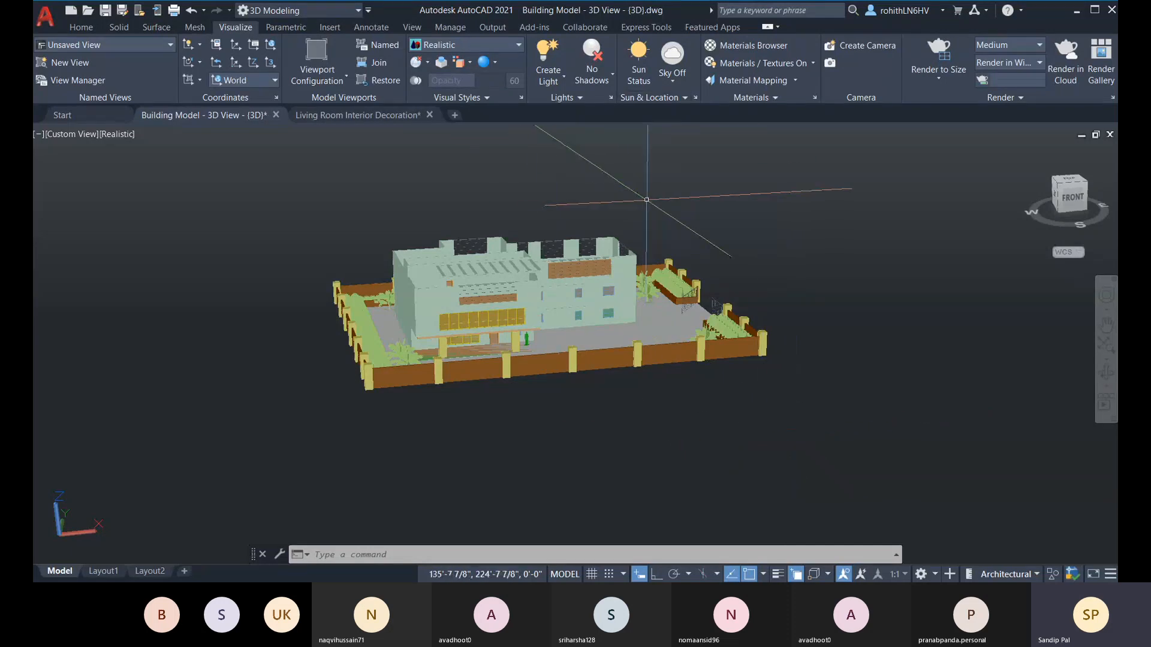
pyautogui.moveTo(647, 204); pyautogui.dragTo(641, 223, button='middle')
pyautogui.moveTo(756, 264)
pyautogui.keyDown('shift'); pyautogui.mouseDown(button='middle')
pyautogui.moveTo(759, 278)
pyautogui.moveTo(745, 257)
pyautogui.mouseUp(button='middle'); pyautogui.keyUp('shift')
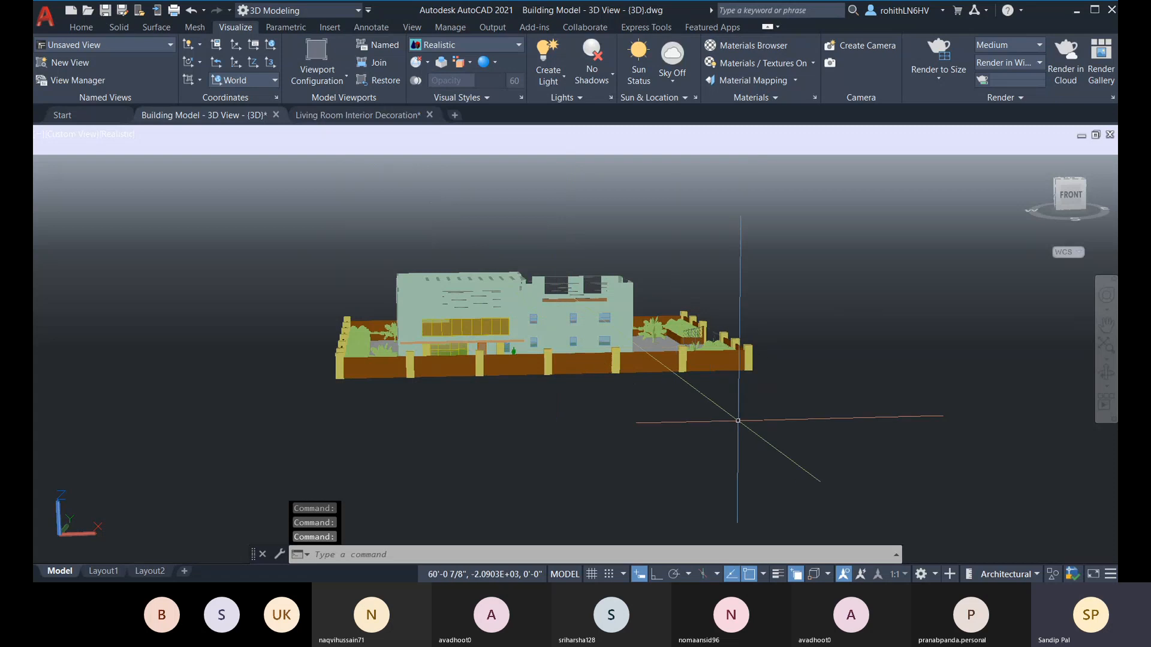
pyautogui.keyDown('shift'); pyautogui.moveTo(763, 425); pyautogui.dragTo(771, 417, button='middle'); pyautogui.keyUp('shift')
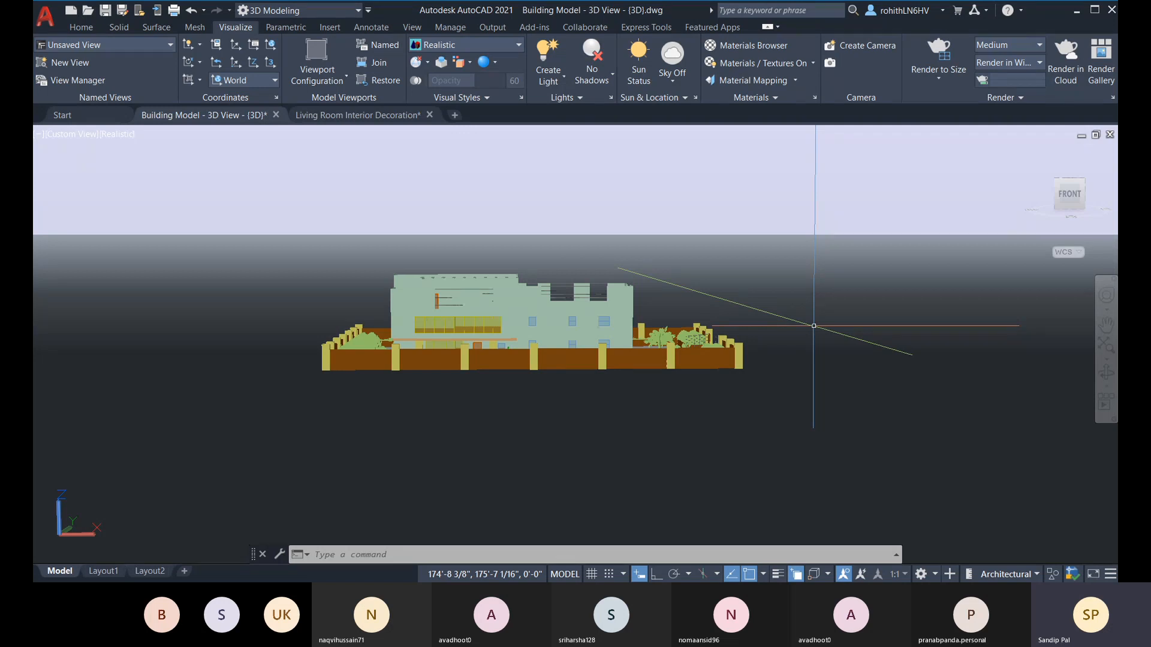
pyautogui.click(676, 79)
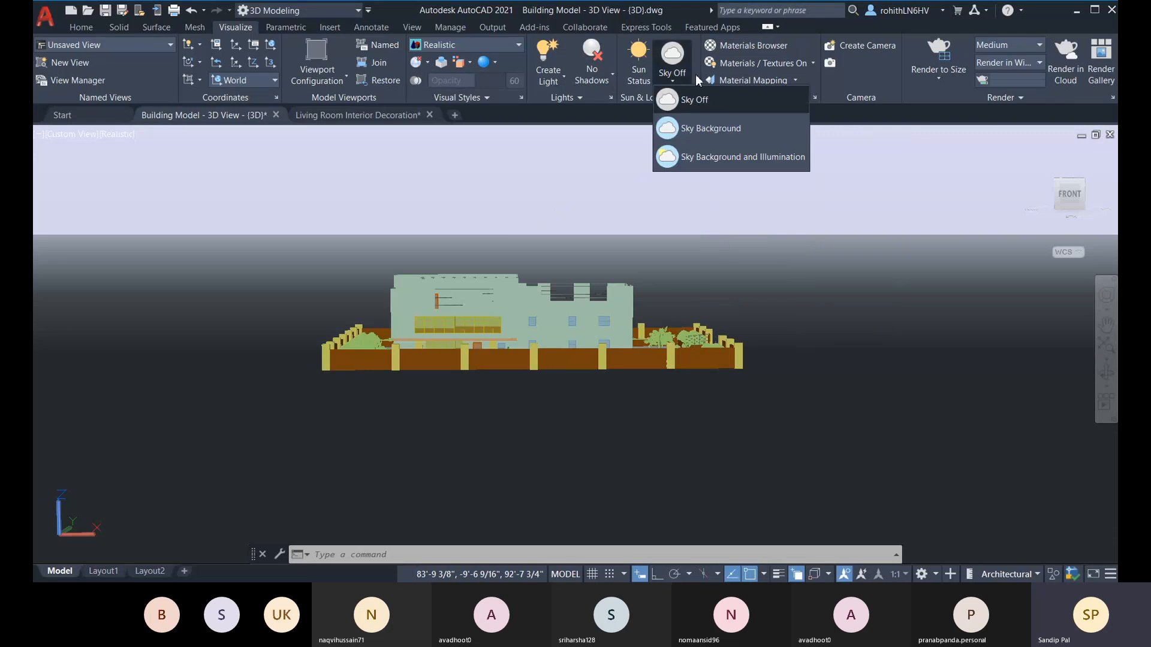
pyautogui.click(716, 158)
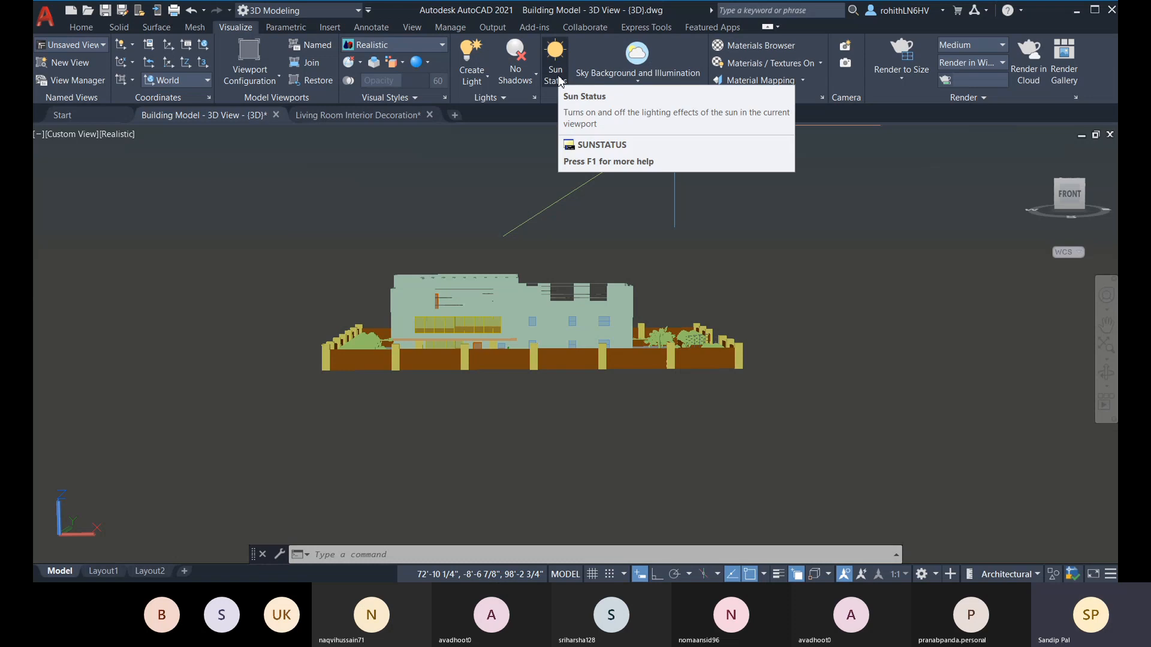
pyautogui.moveTo(793, 277)
pyautogui.keyDown('shift'); pyautogui.mouseDown(button='middle')
pyautogui.moveTo(776, 272)
pyautogui.moveTo(779, 257)
pyautogui.moveTo(860, 169)
pyautogui.moveTo(971, 300)
pyautogui.moveTo(901, 273)
pyautogui.moveTo(789, 267)
pyautogui.moveTo(771, 285)
pyautogui.moveTo(785, 274)
pyautogui.mouseUp(button='middle'); pyautogui.keyUp('shift')
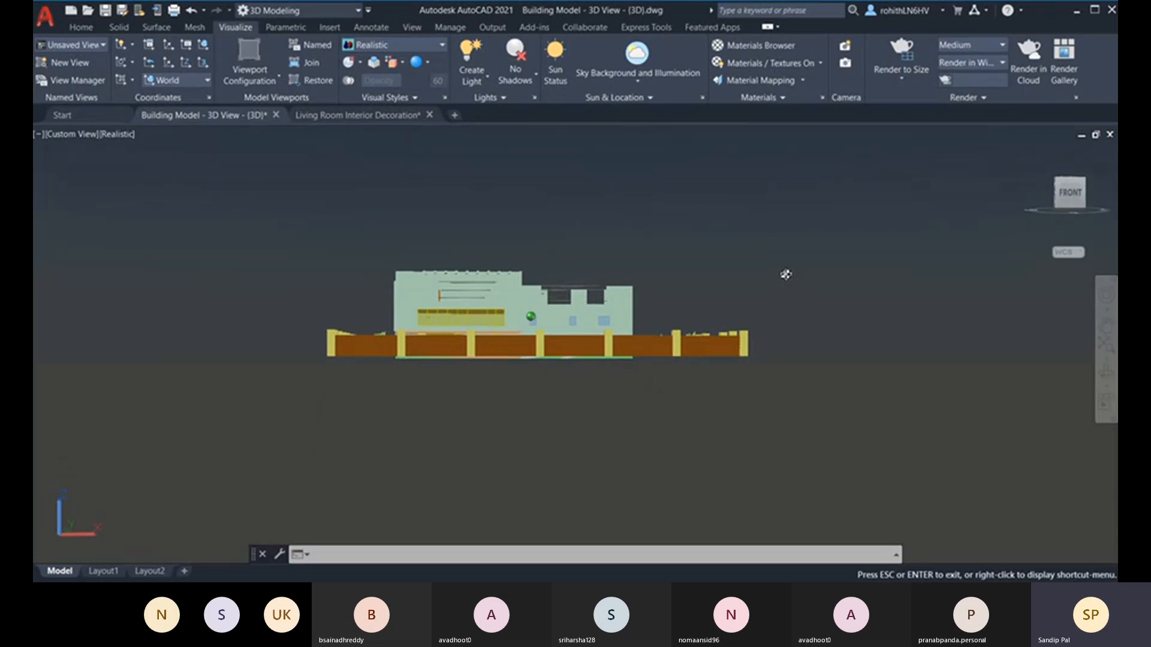
# Step: Open the sun properties and set the sun angle calculator's time to 12:30
pyautogui.click(702, 98)
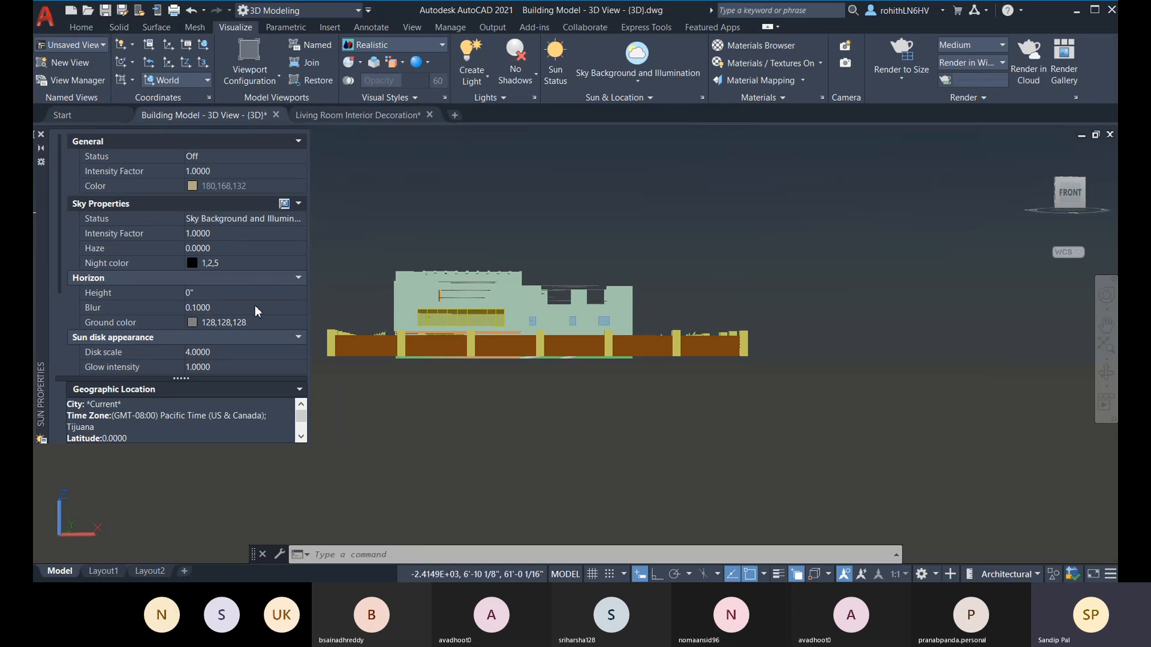
pyautogui.scroll(-2, 249, 353)
pyautogui.scroll(2, 150, 306)
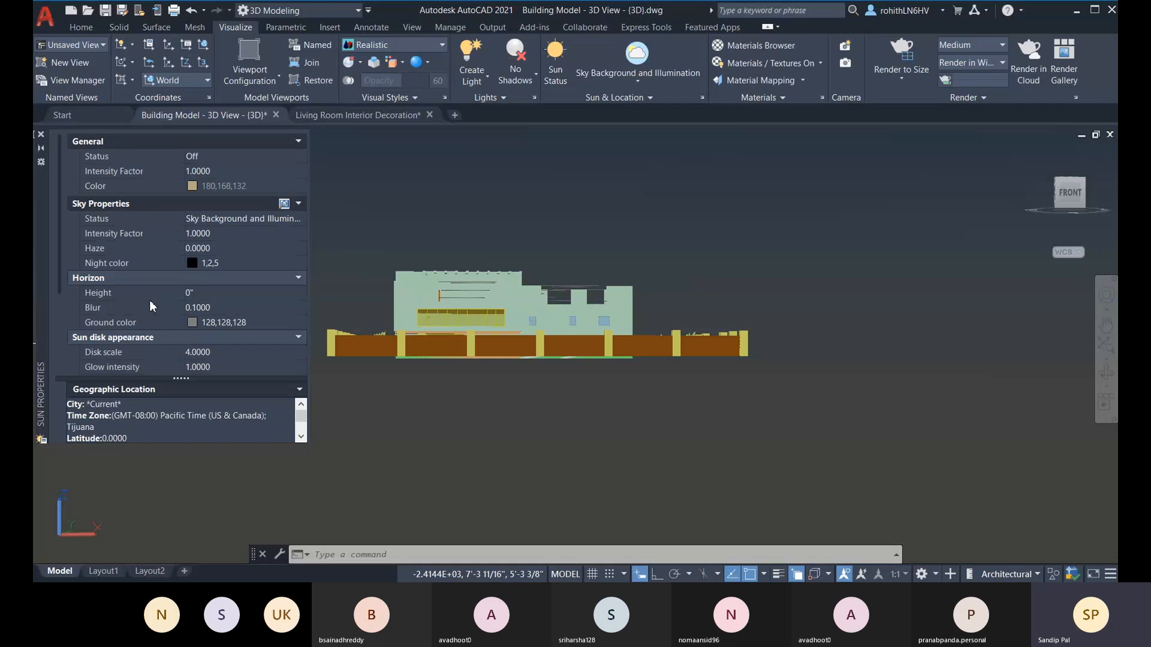
pyautogui.scroll(-2, 70, 327)
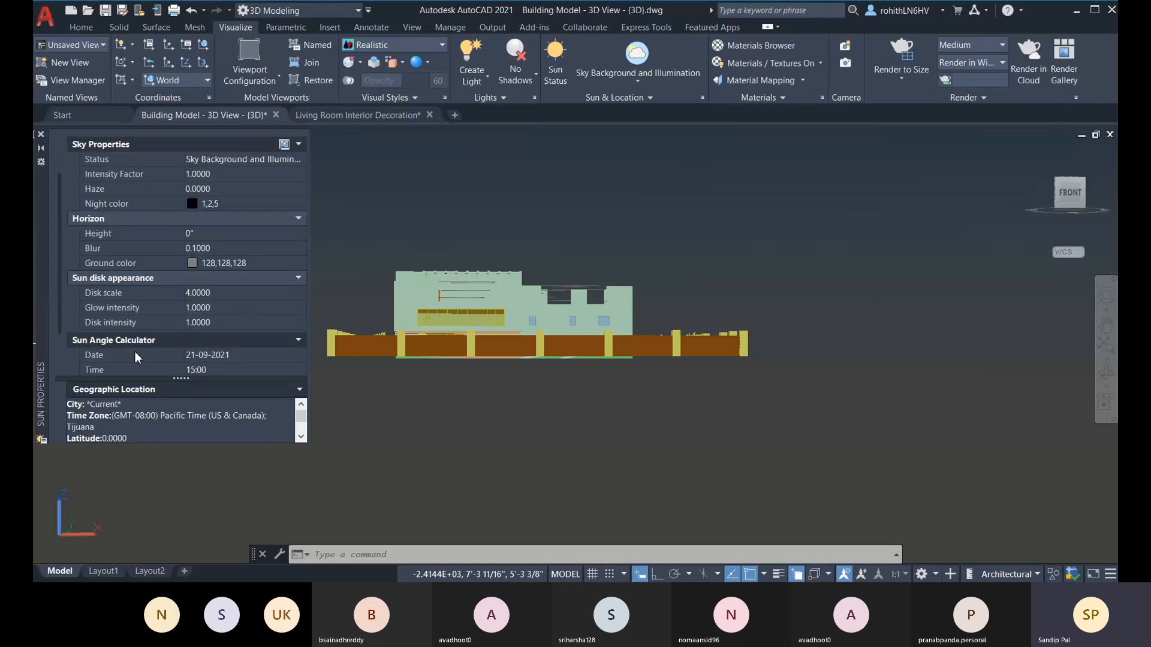
pyautogui.scroll(-2, 96, 342)
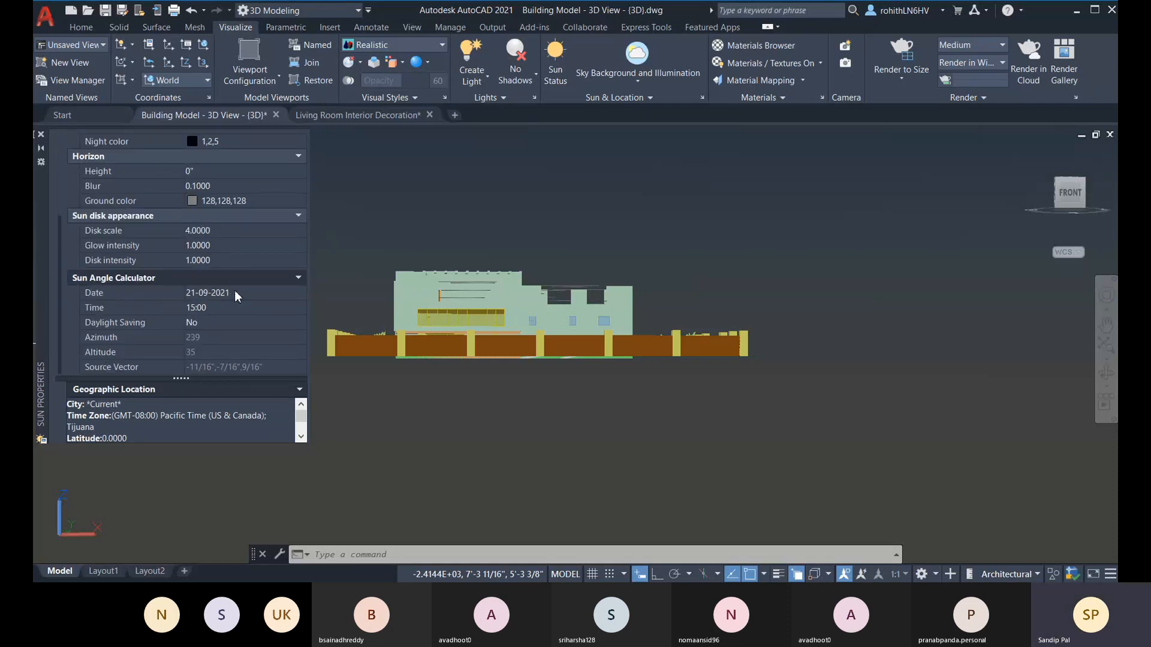
pyautogui.click(231, 308)
pyautogui.click(264, 308)
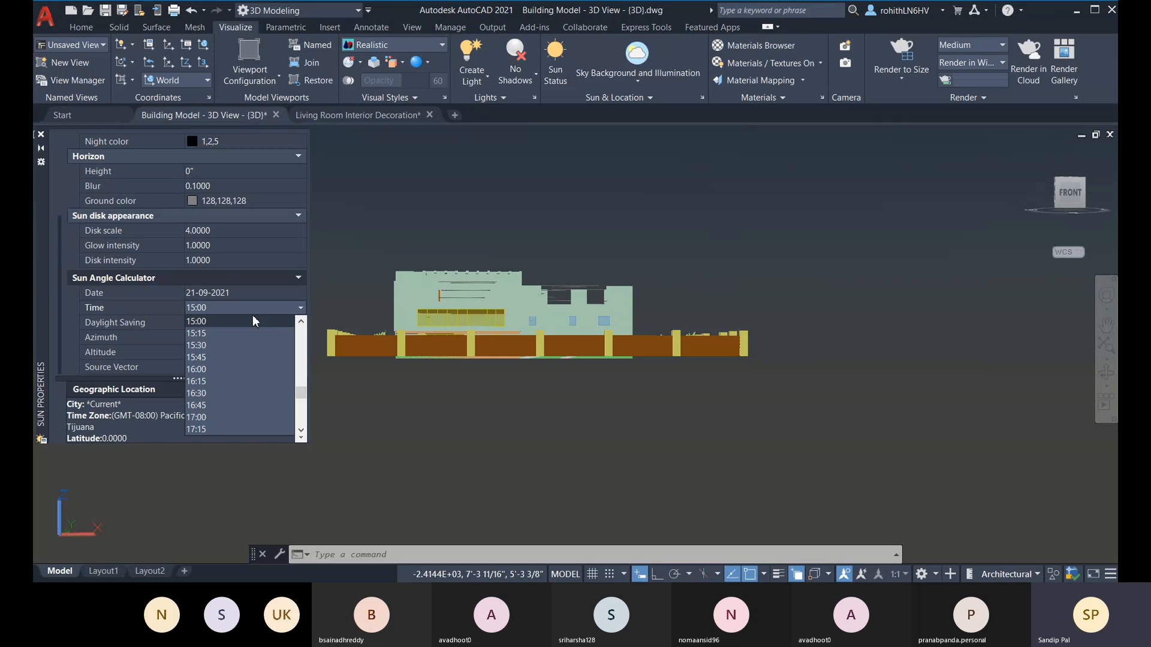
pyautogui.scroll(3, 225, 350)
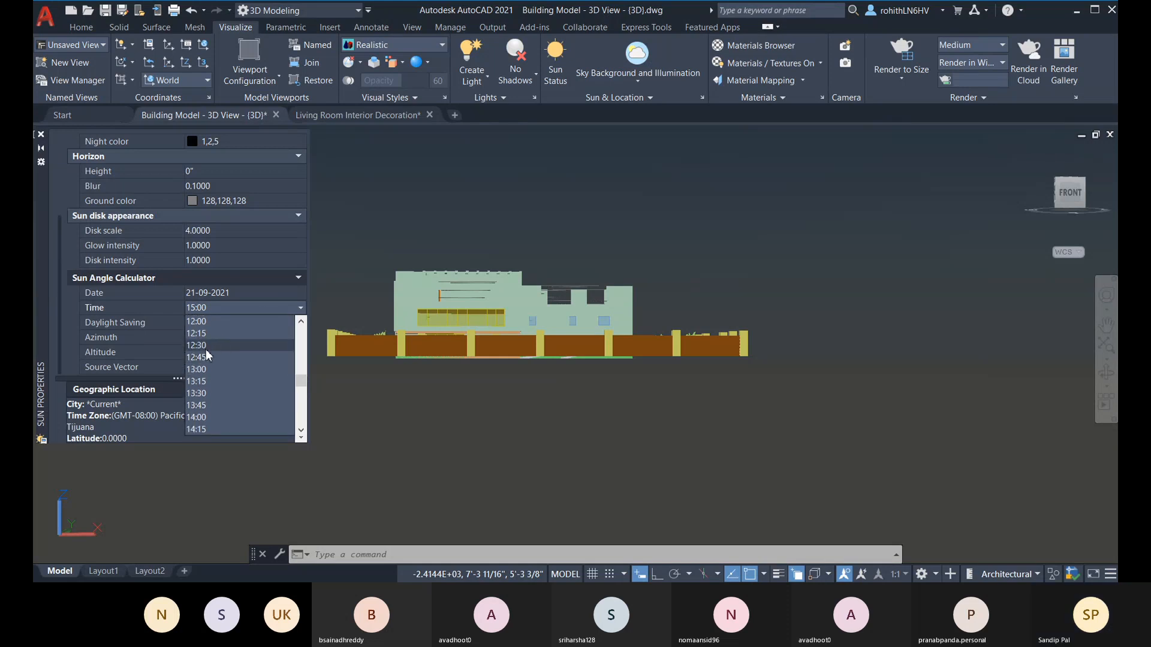
pyautogui.click(206, 349)
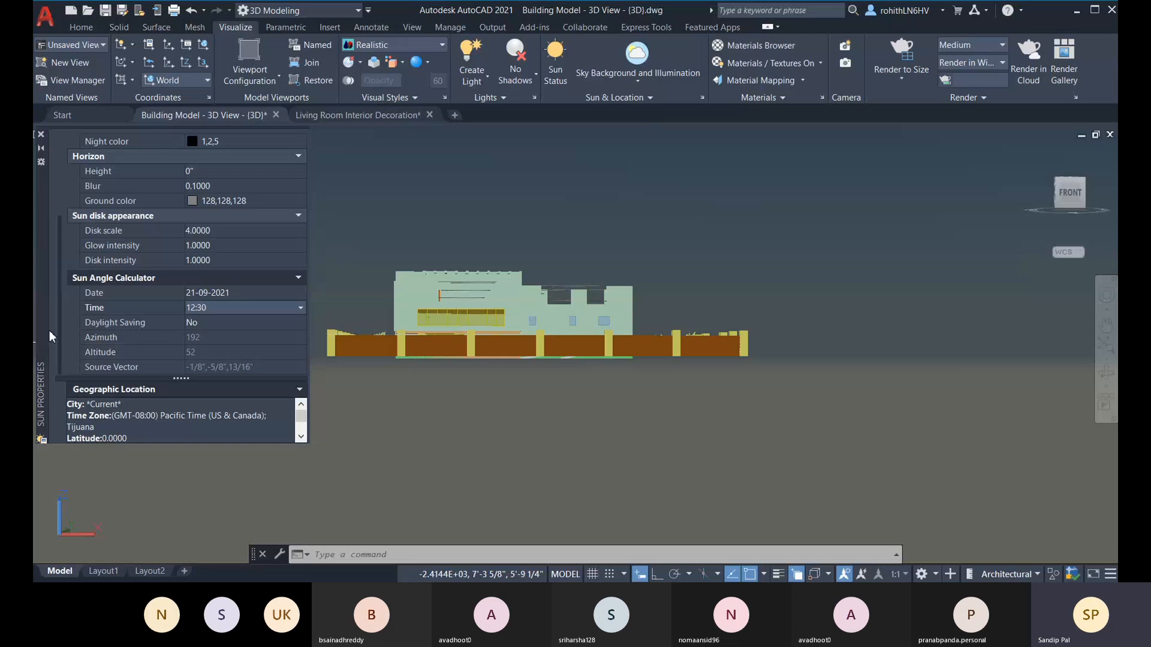
# Step: Switch the sun status on, turn off the default lighting, and orbit the model until the sun disk is in view
pyautogui.scroll(3, 163, 284)
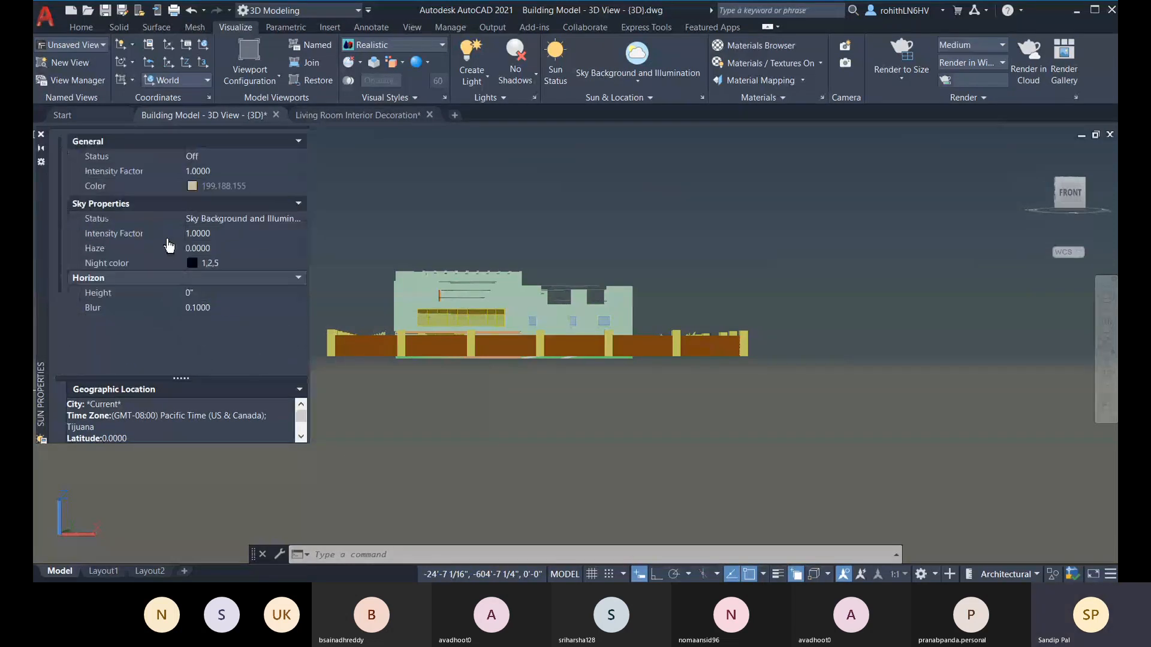
pyautogui.click(243, 156)
pyautogui.click(268, 159)
pyautogui.click(219, 170)
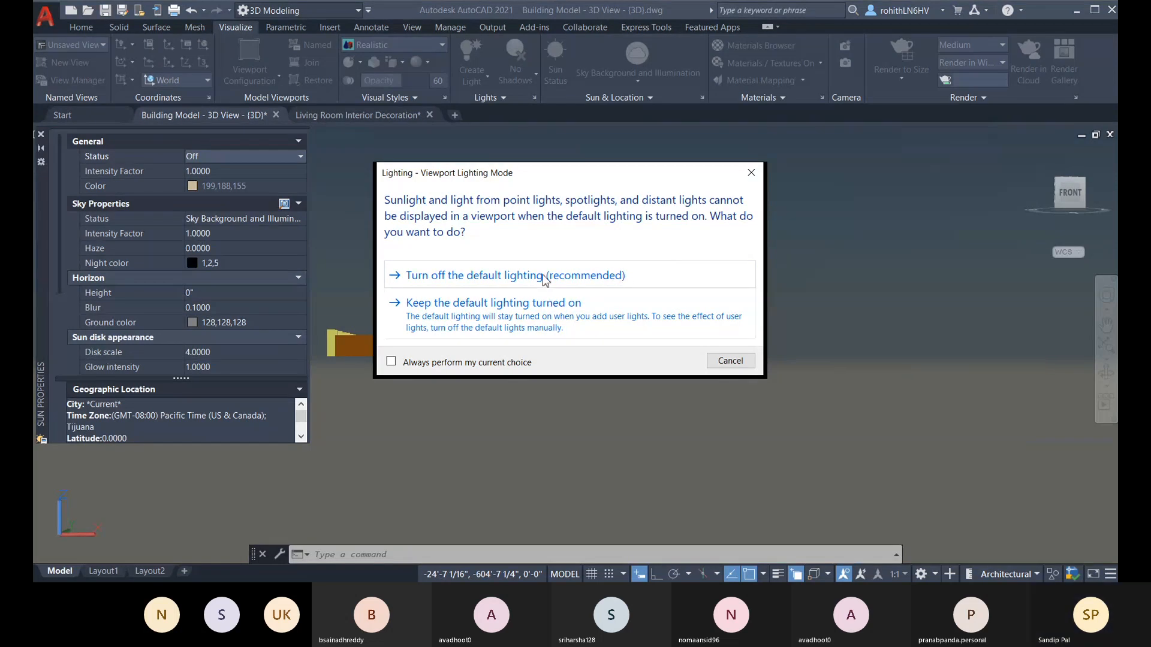
pyautogui.click(578, 277)
pyautogui.moveTo(428, 354); pyautogui.dragTo(486, 435, button='middle')
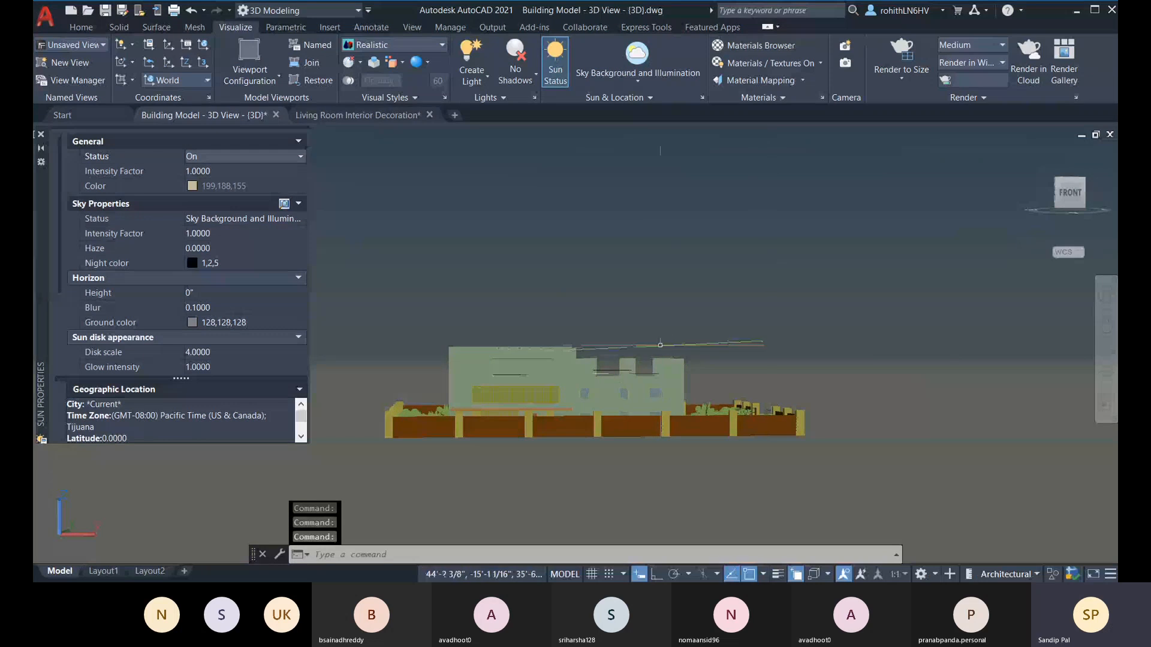
pyautogui.keyDown('shift'); pyautogui.moveTo(773, 369); pyautogui.dragTo(878, 239, button='middle'); pyautogui.keyUp('shift')
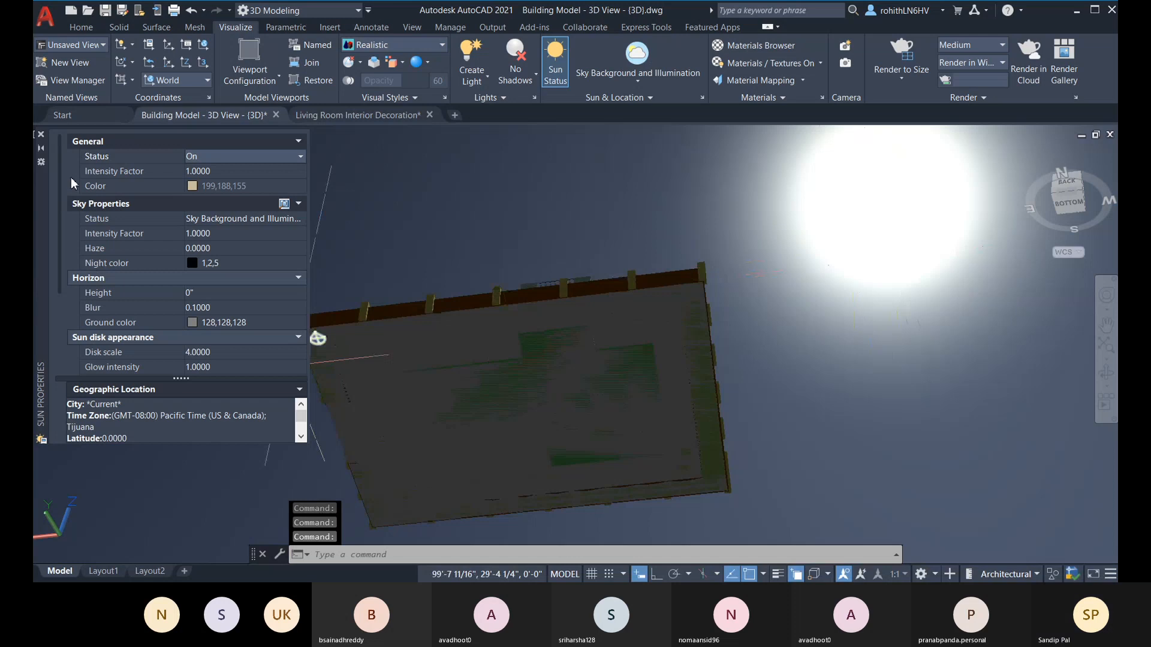
# Step: Set the sky's intensity factor to 2
pyautogui.click(220, 170)
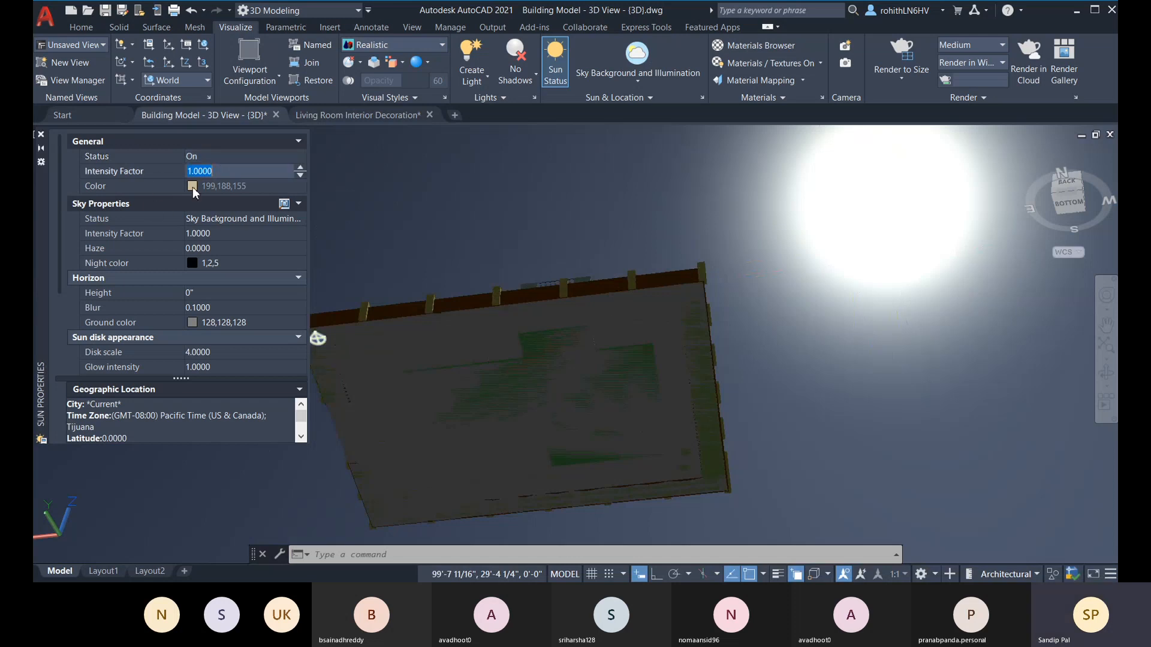
pyautogui.click(235, 217)
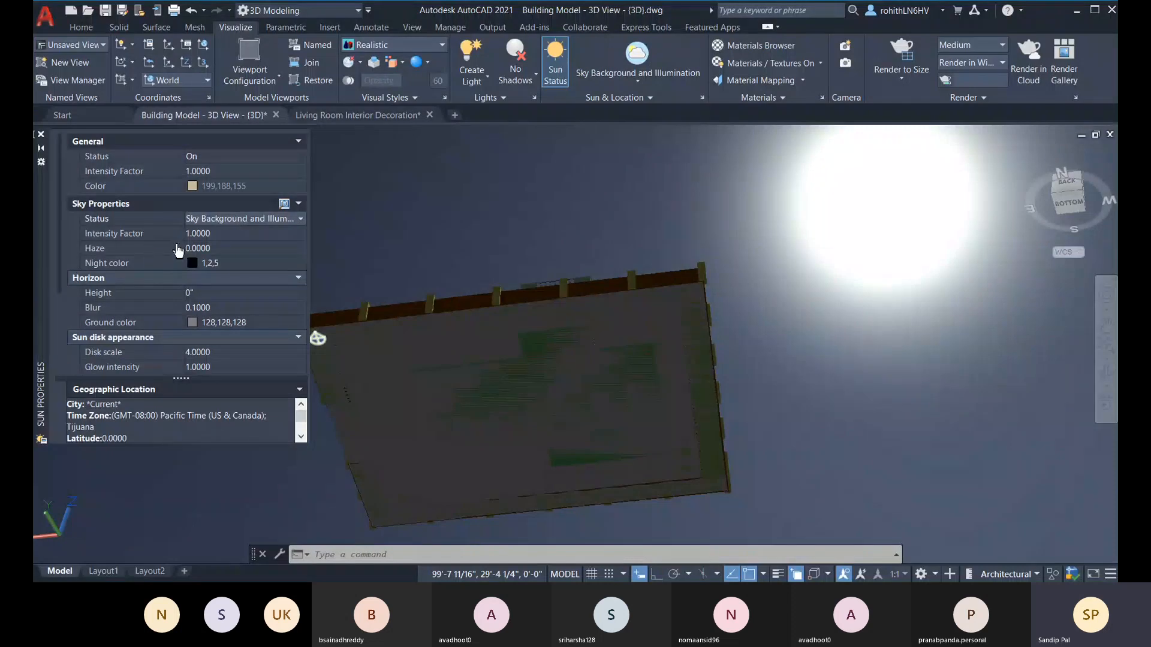
pyautogui.click(220, 235)
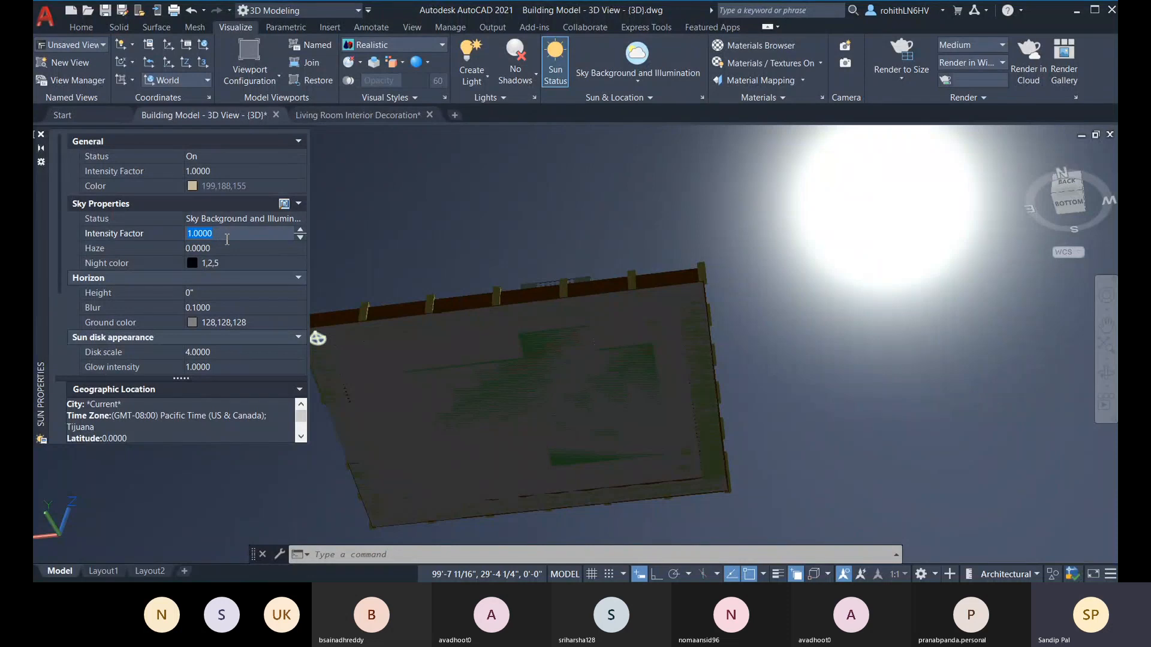
pyautogui.write('2')
pyautogui.click(228, 247)
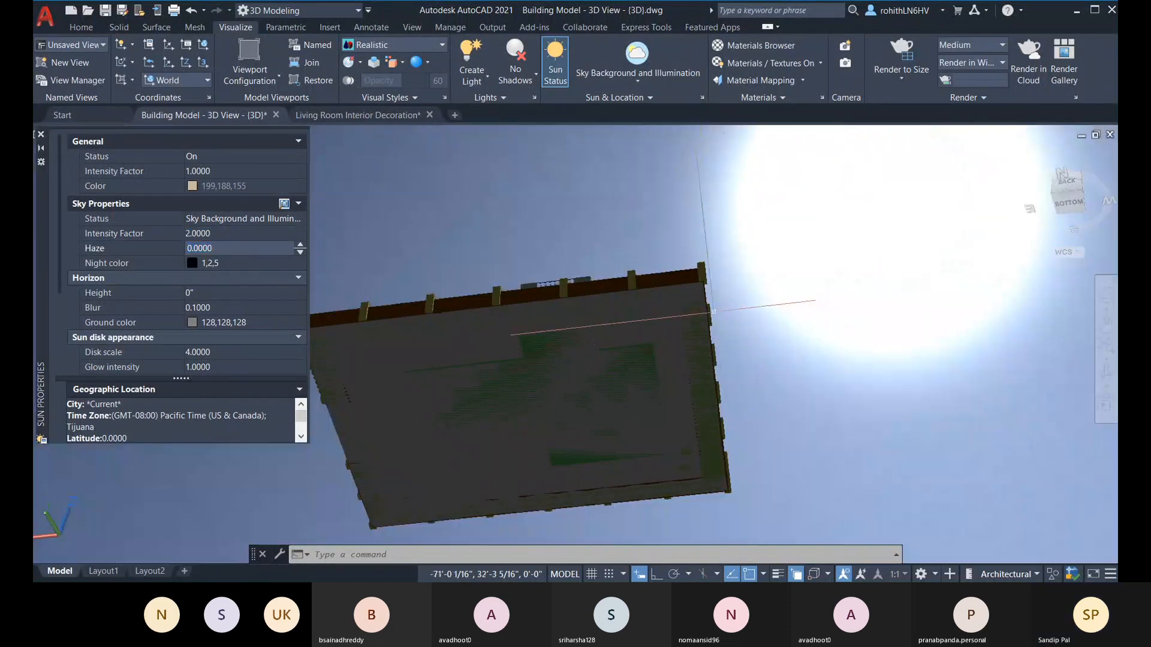
# Step: Examine the building's front and the horizon under the brighter sky from several angles
pyautogui.keyDown('shift'); pyautogui.moveTo(768, 343); pyautogui.dragTo(735, 439, button='middle'); pyautogui.keyUp('shift')
pyautogui.scroll(3, 542, 349)
pyautogui.keyDown('shift'); pyautogui.moveTo(691, 397); pyautogui.dragTo(371, 428, button='middle'); pyautogui.keyUp('shift')
pyautogui.moveTo(564, 417); pyautogui.dragTo(606, 402, button='middle')
pyautogui.keyDown('shift'); pyautogui.moveTo(733, 336); pyautogui.dragTo(655, 359, button='middle'); pyautogui.keyUp('shift')
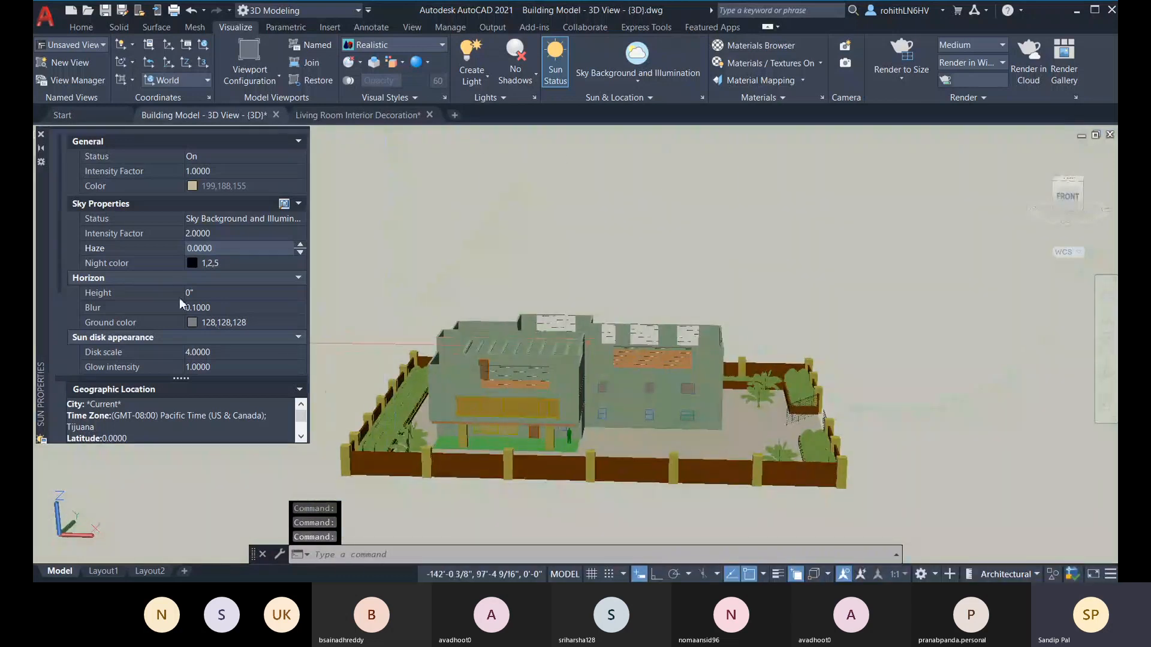
pyautogui.moveTo(793, 324); pyautogui.dragTo(790, 276, button='middle')
pyautogui.keyDown('shift'); pyautogui.moveTo(823, 358); pyautogui.dragTo(818, 320, button='middle'); pyautogui.keyUp('shift')
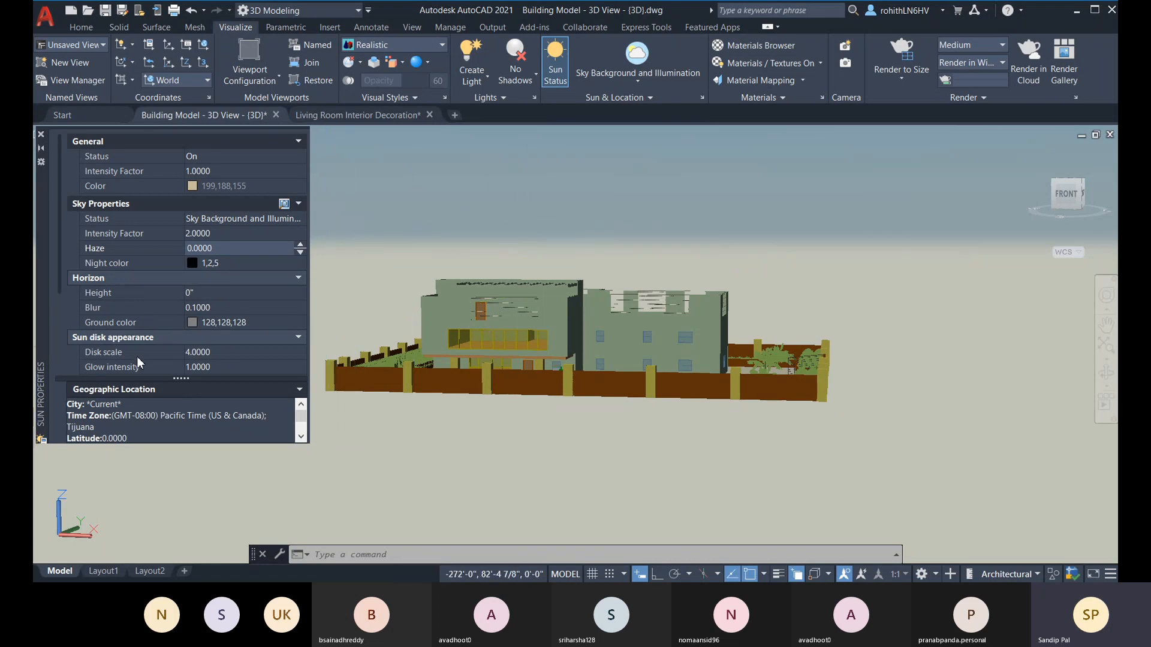
# Step: Bring the sun back into view and set its disk scale to 1
pyautogui.scroll(-3, 138, 363)
pyautogui.keyDown('shift'); pyautogui.moveTo(569, 323); pyautogui.dragTo(868, 273, button='middle'); pyautogui.keyUp('shift')
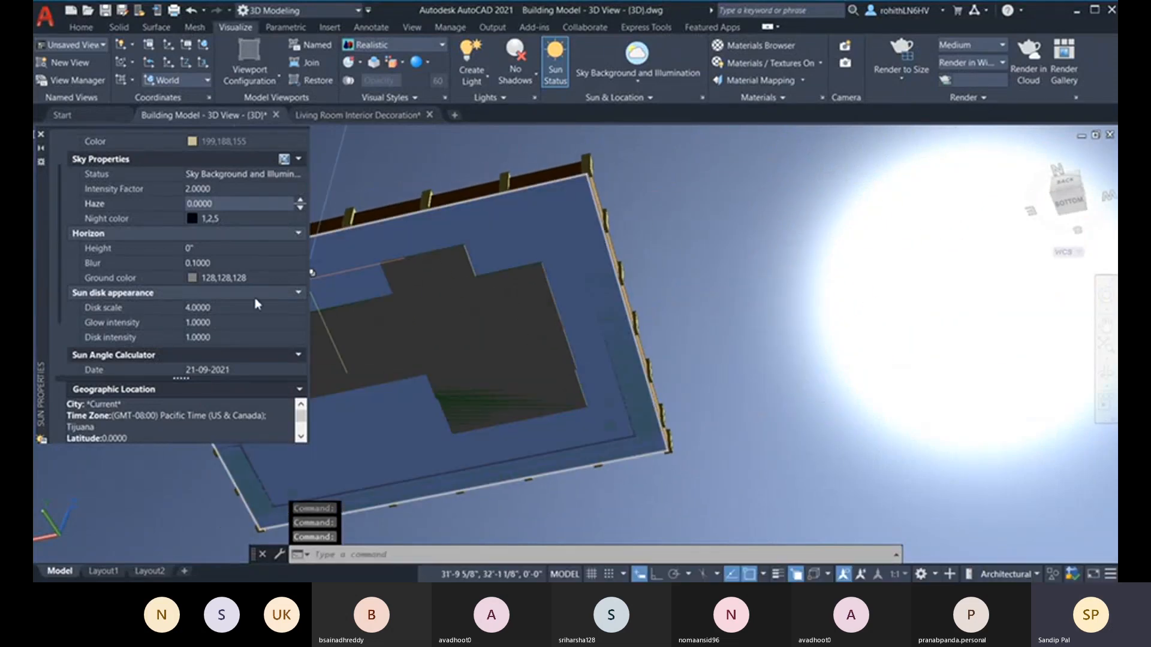
pyautogui.click(221, 312)
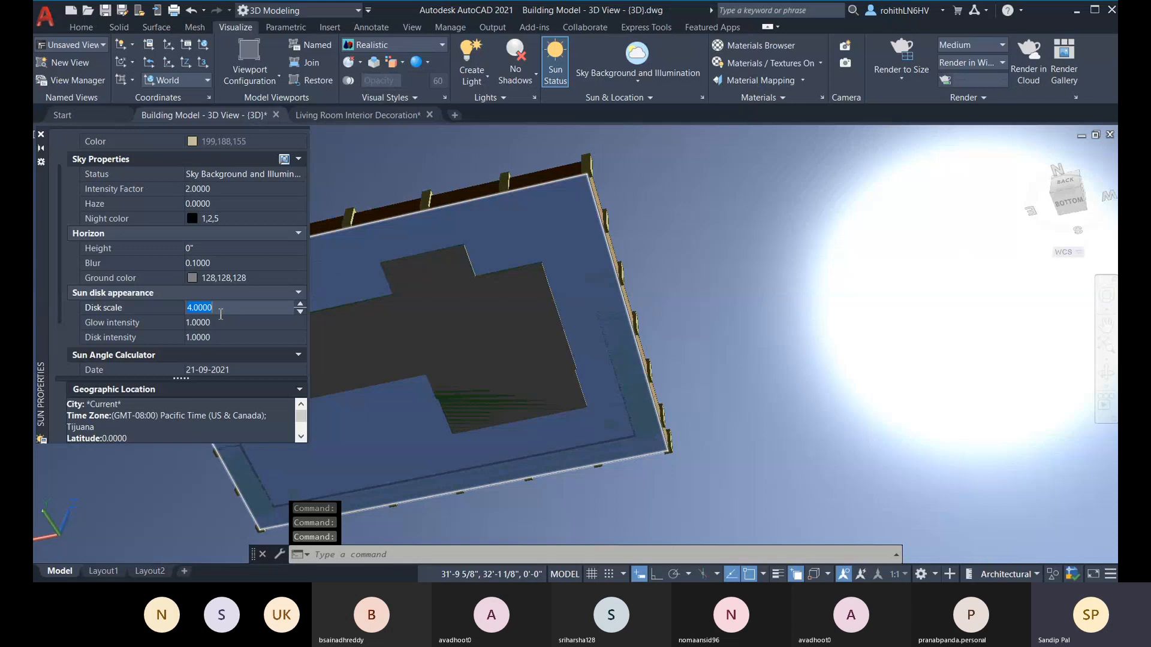
pyautogui.write('1')
pyautogui.click(219, 322)
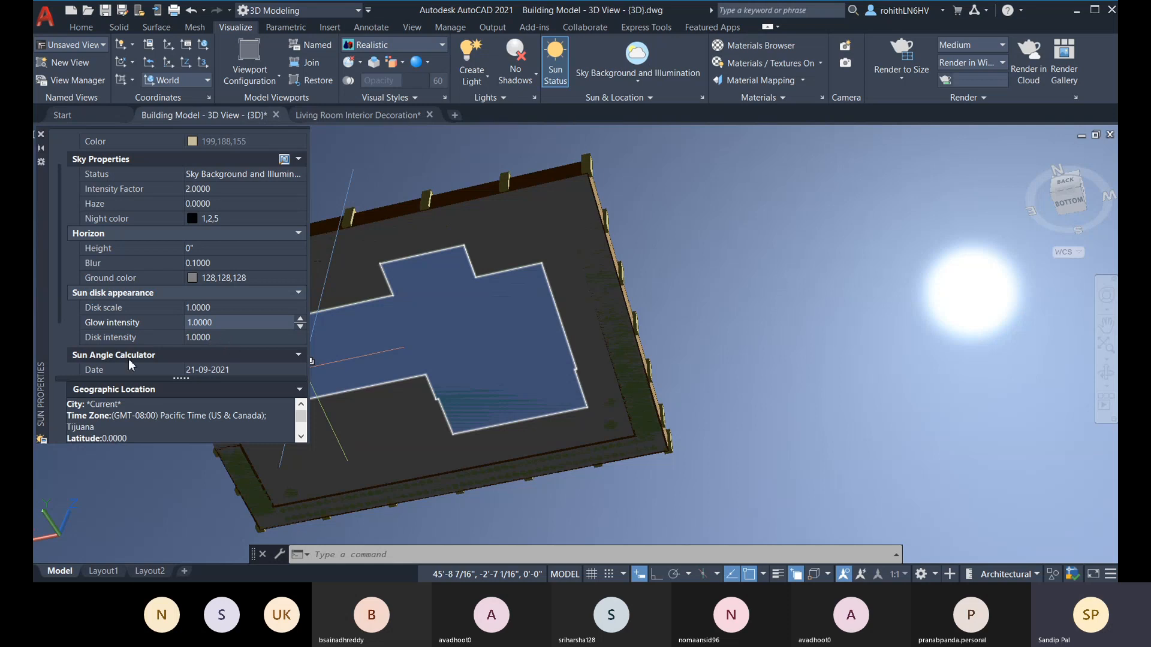
# Step: Enlarge the geographic location section of the sun properties and review its time zone, latitude and longitude entries
pyautogui.scroll(-3, 135, 354)
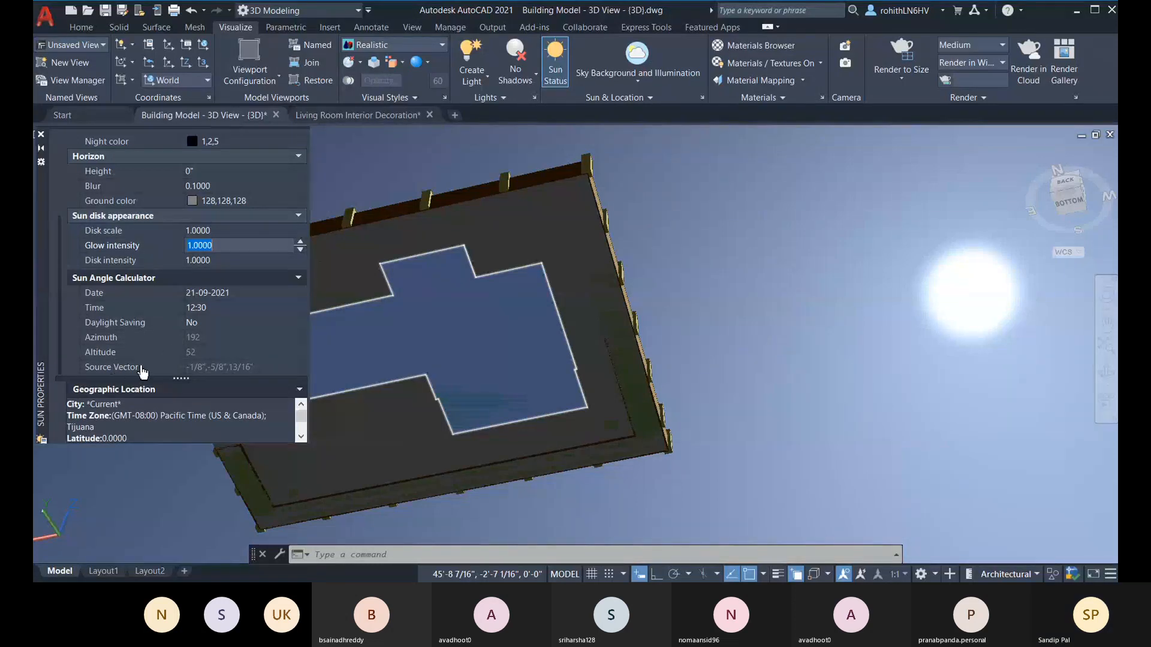
pyautogui.moveTo(181, 379); pyautogui.dragTo(181, 343)
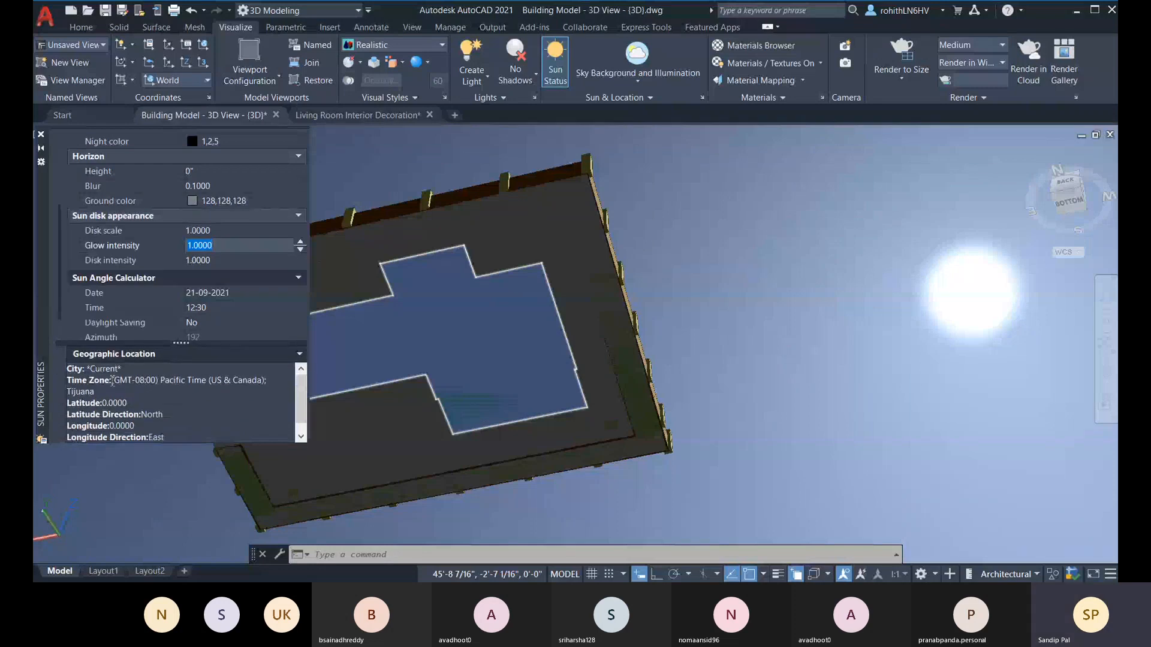
pyautogui.scroll(-1, 112, 381)
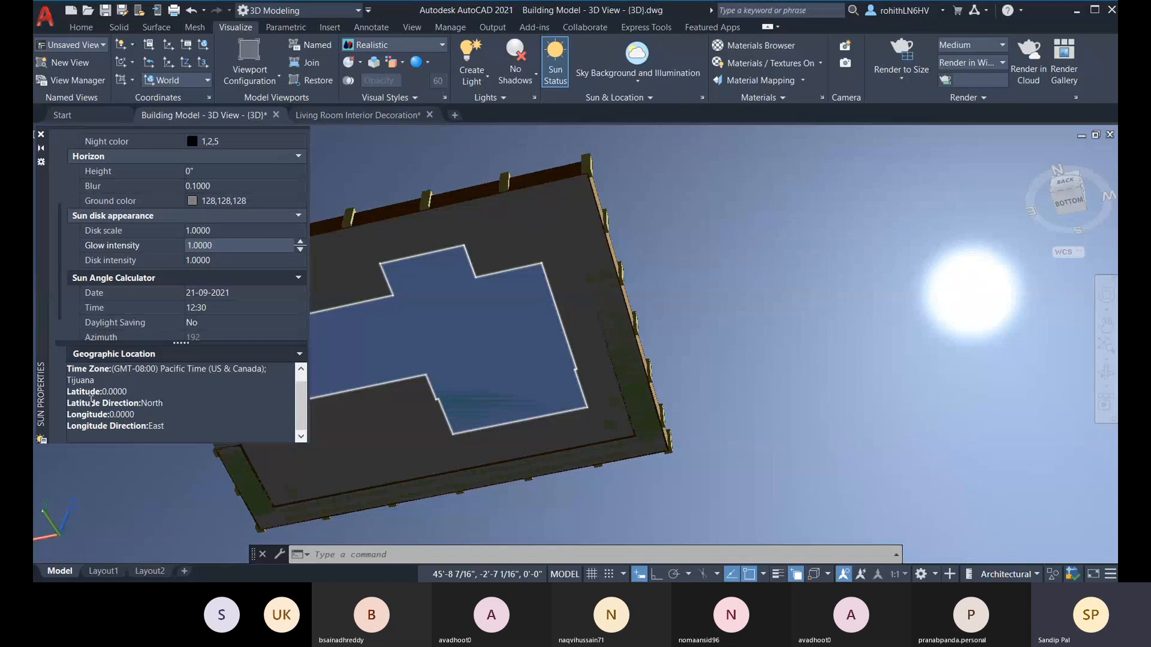
pyautogui.scroll(1, 120, 402)
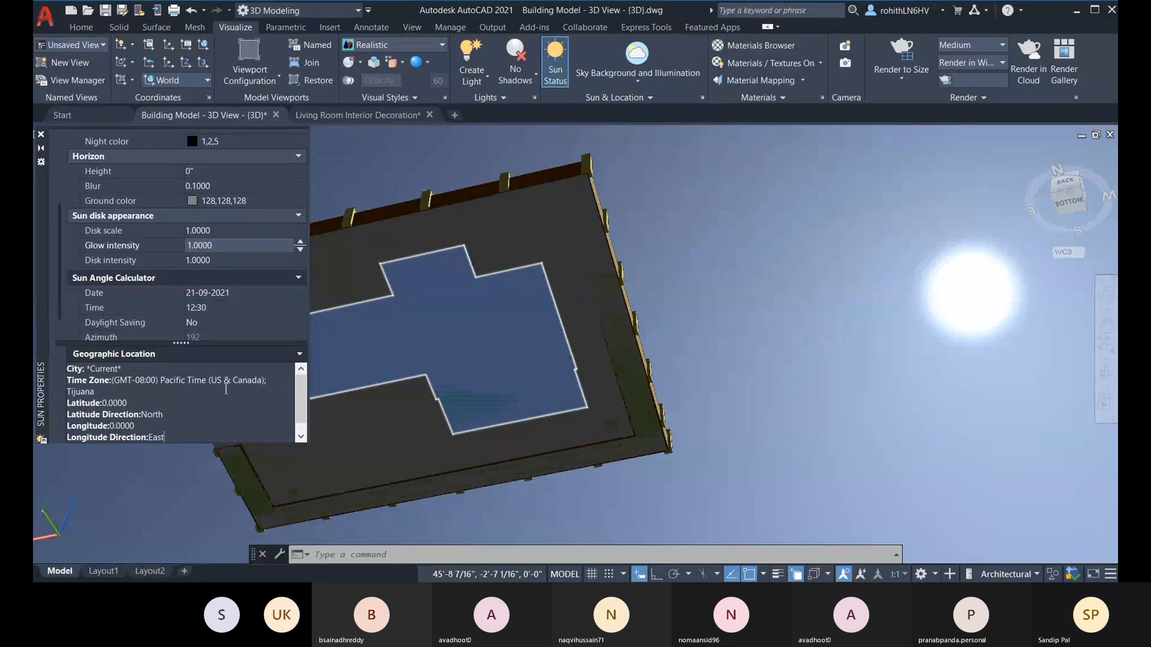
pyautogui.scroll(3, 265, 290)
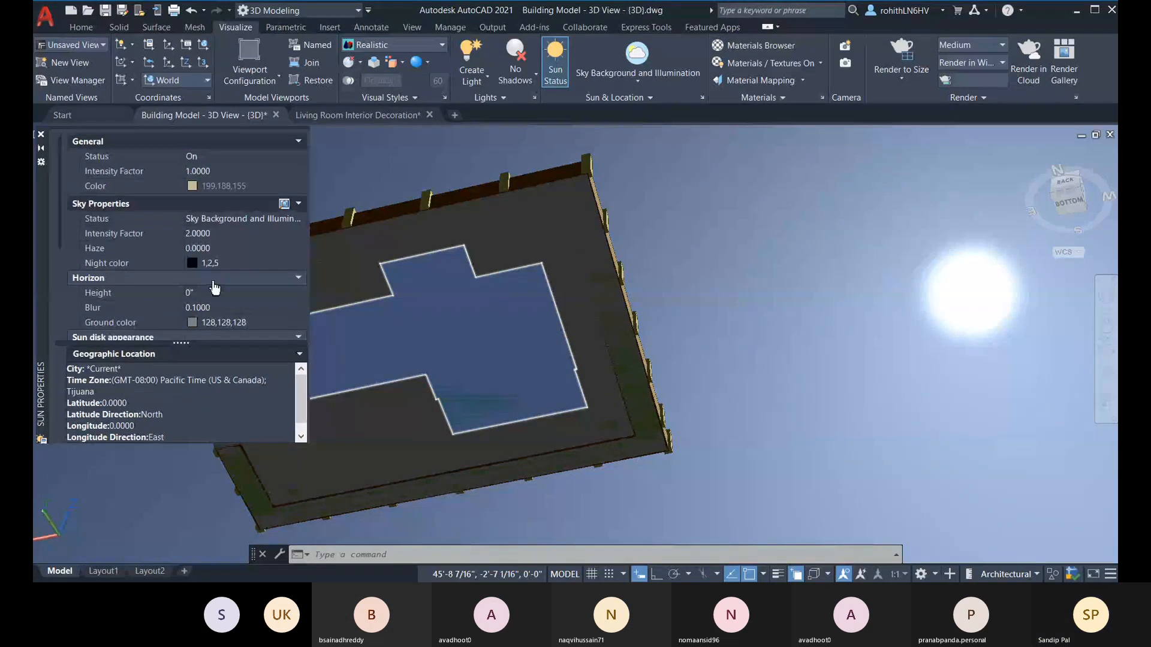
# Step: Set daylight saving to Yes in the sun angle calculator
pyautogui.scroll(-4, 210, 291)
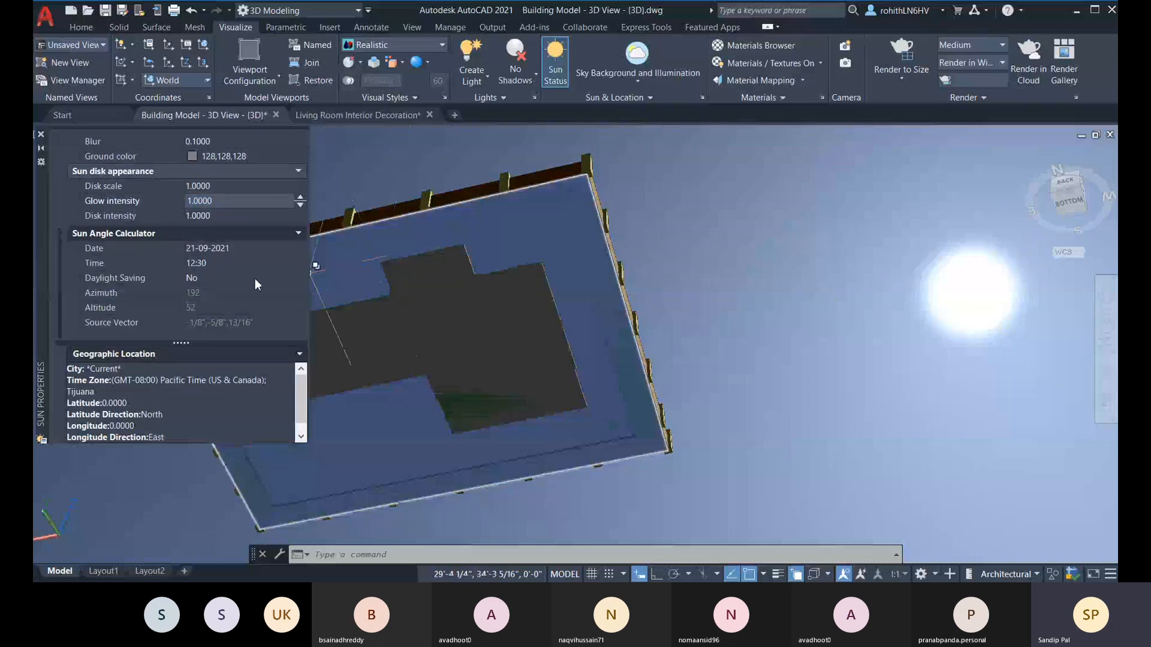
pyautogui.click(261, 279)
pyautogui.click(261, 278)
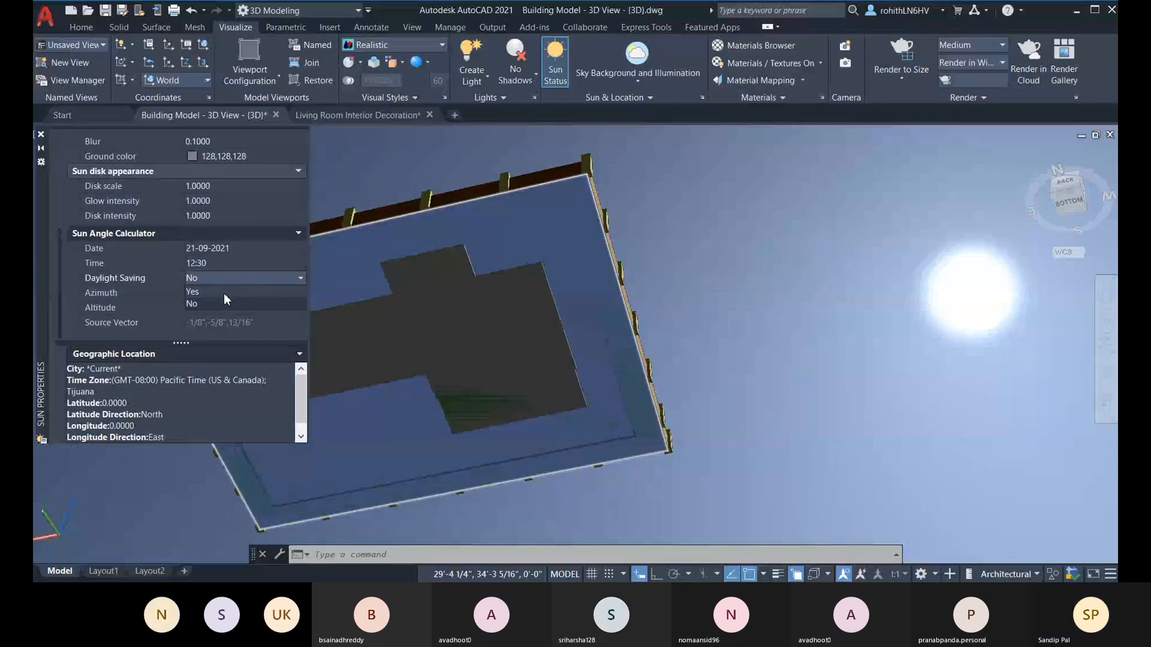
pyautogui.click(223, 292)
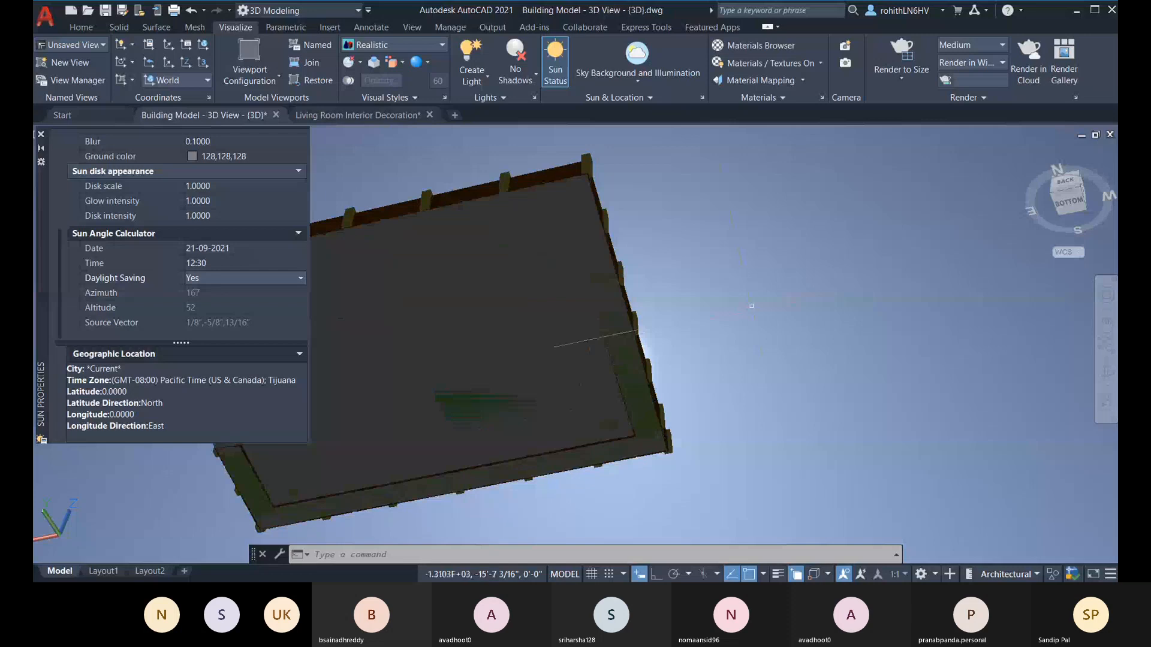
# Step: Look at the sun from beneath the building, return to the front view and close the sun properties
pyautogui.scroll(-3, 751, 307)
pyautogui.keyDown('shift'); pyautogui.moveTo(684, 334); pyautogui.dragTo(652, 360, button='middle'); pyautogui.keyUp('shift')
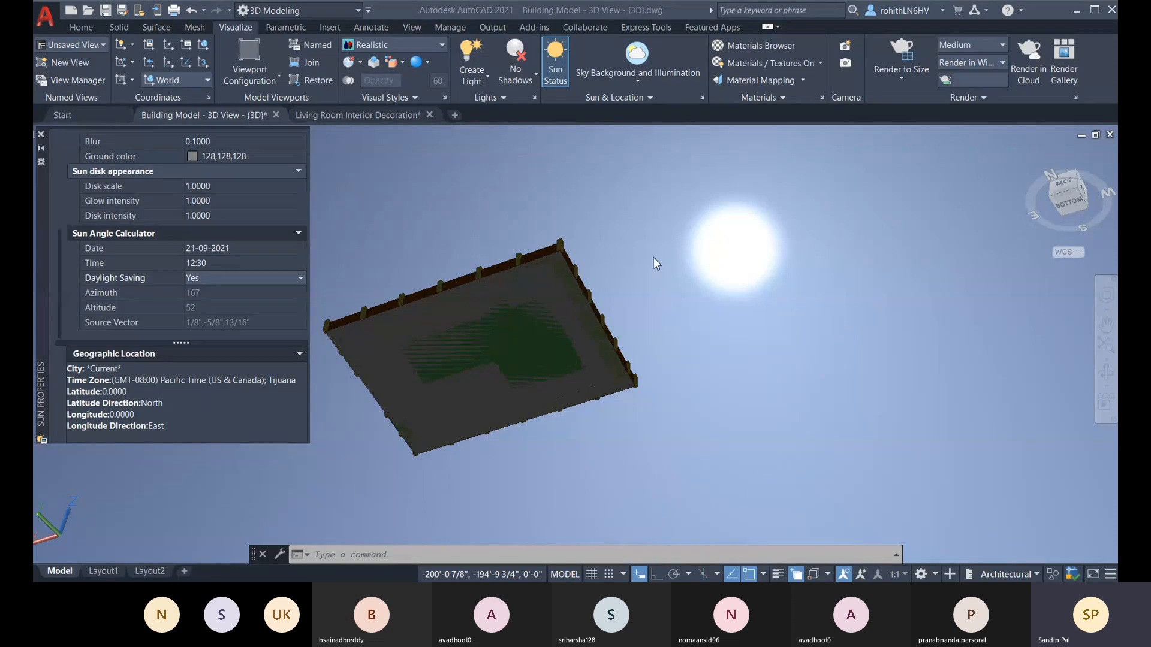
pyautogui.click(902, 22)
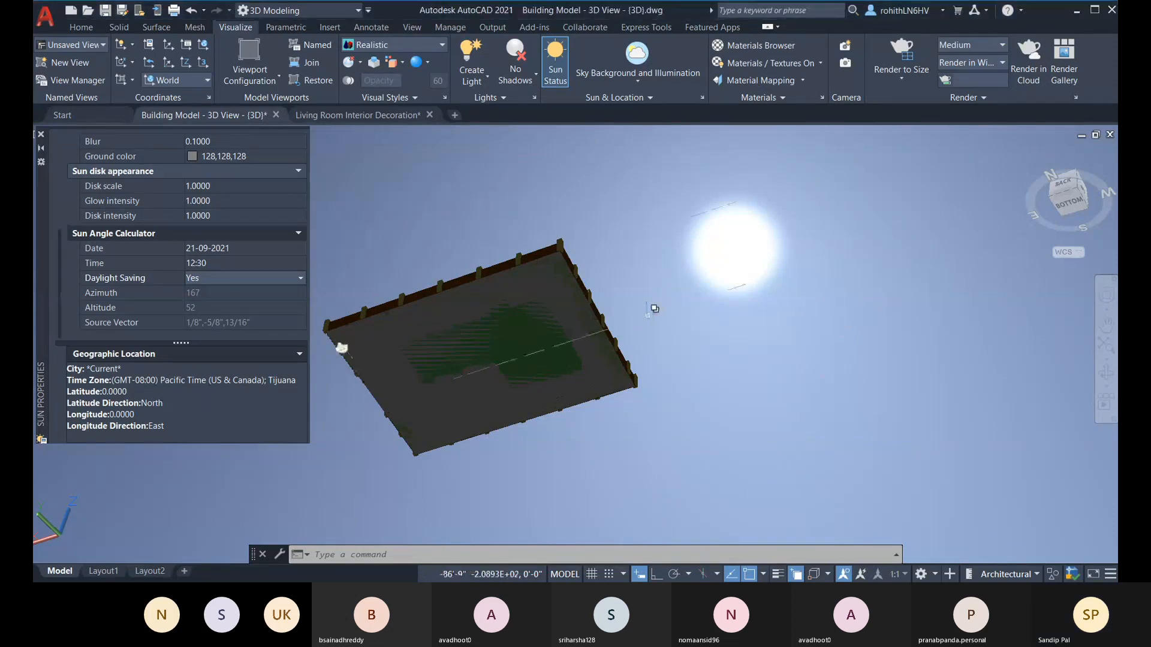
pyautogui.keyDown('shift'); pyautogui.moveTo(716, 303); pyautogui.dragTo(683, 298, button='middle'); pyautogui.keyUp('shift')
pyautogui.scroll(2, 630, 305)
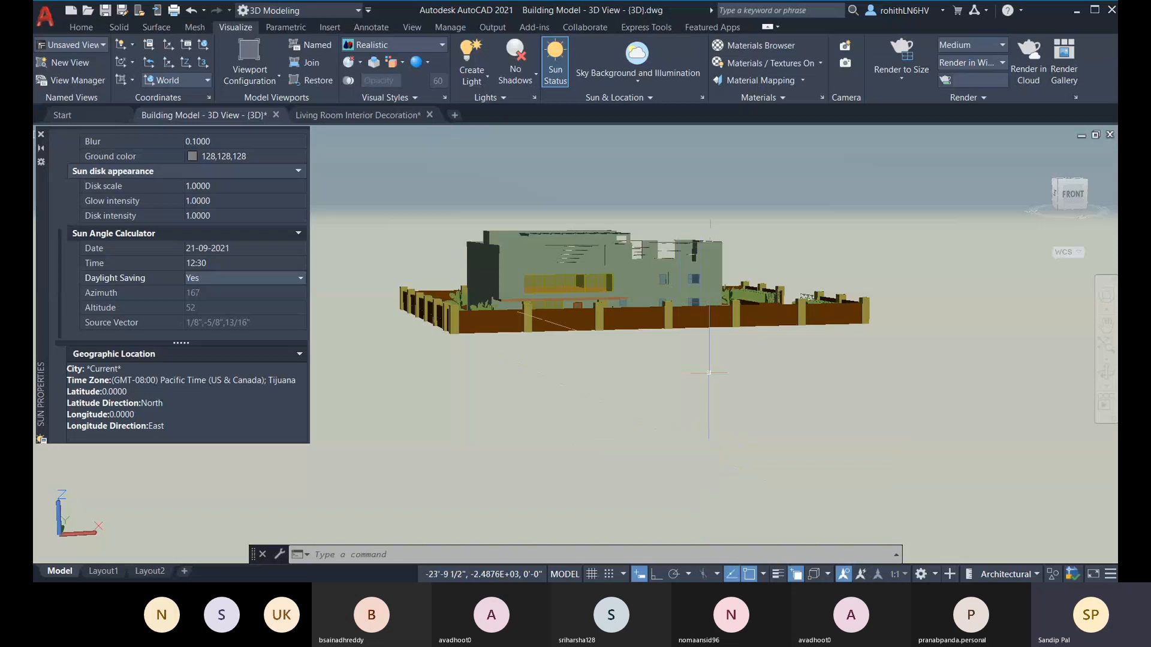
pyautogui.click(40, 134)
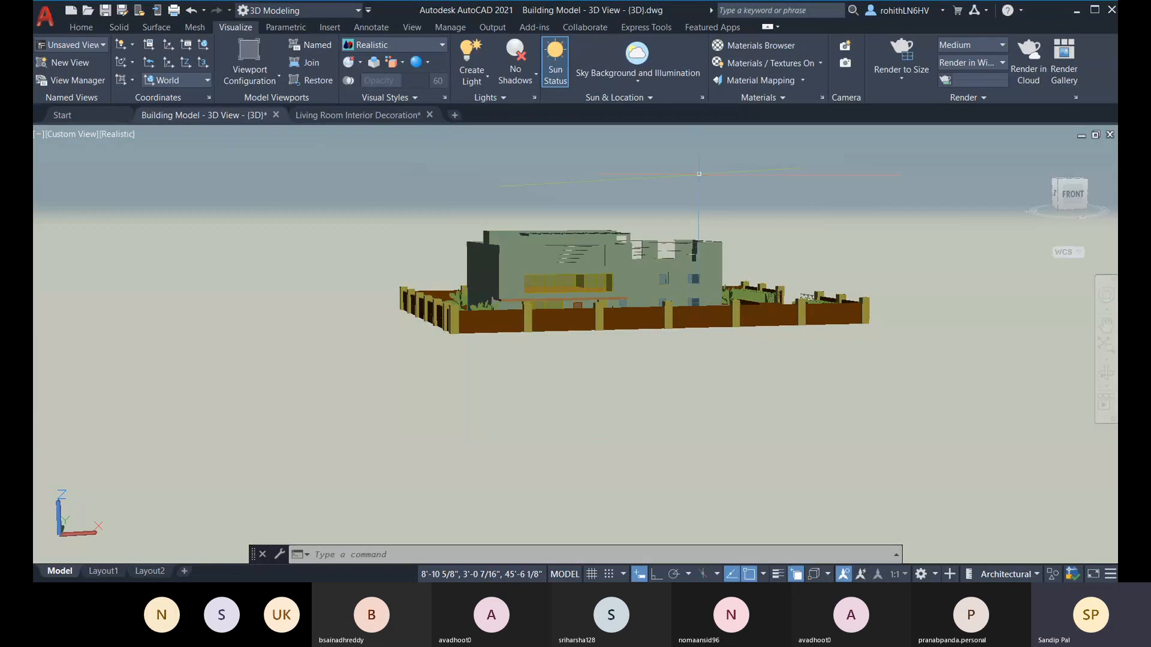
pyautogui.moveTo(850, 205); pyautogui.dragTo(809, 227, button='middle')
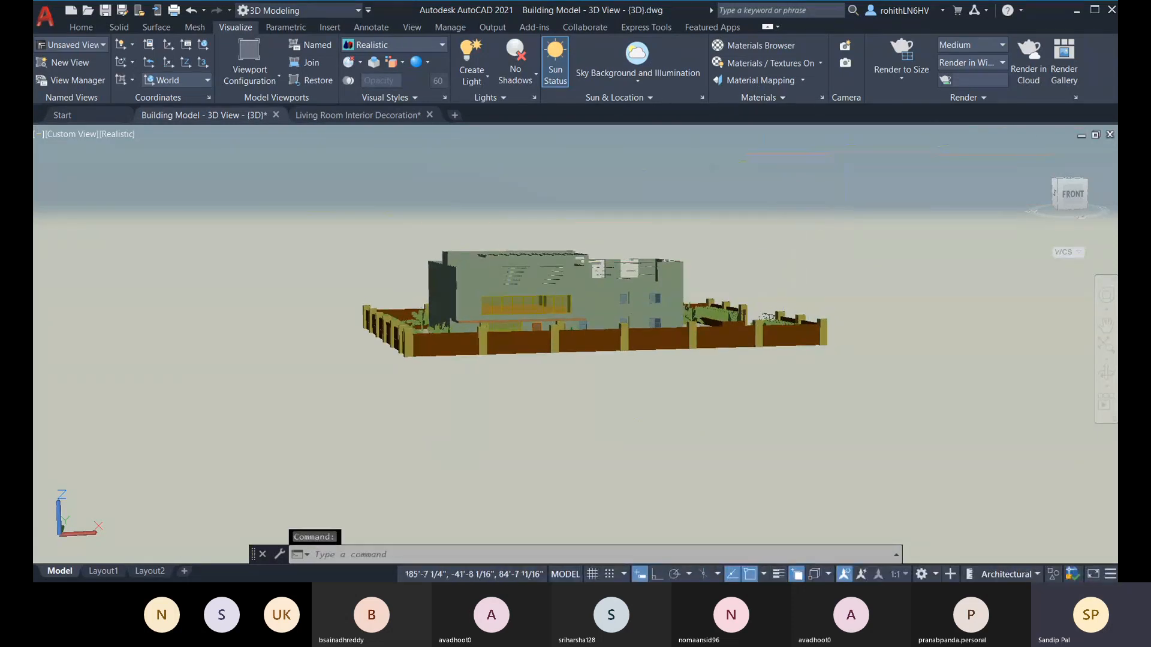
# Step: Open the Render Environment and Exposure settings and turn the environment on
pyautogui.click(975, 103)
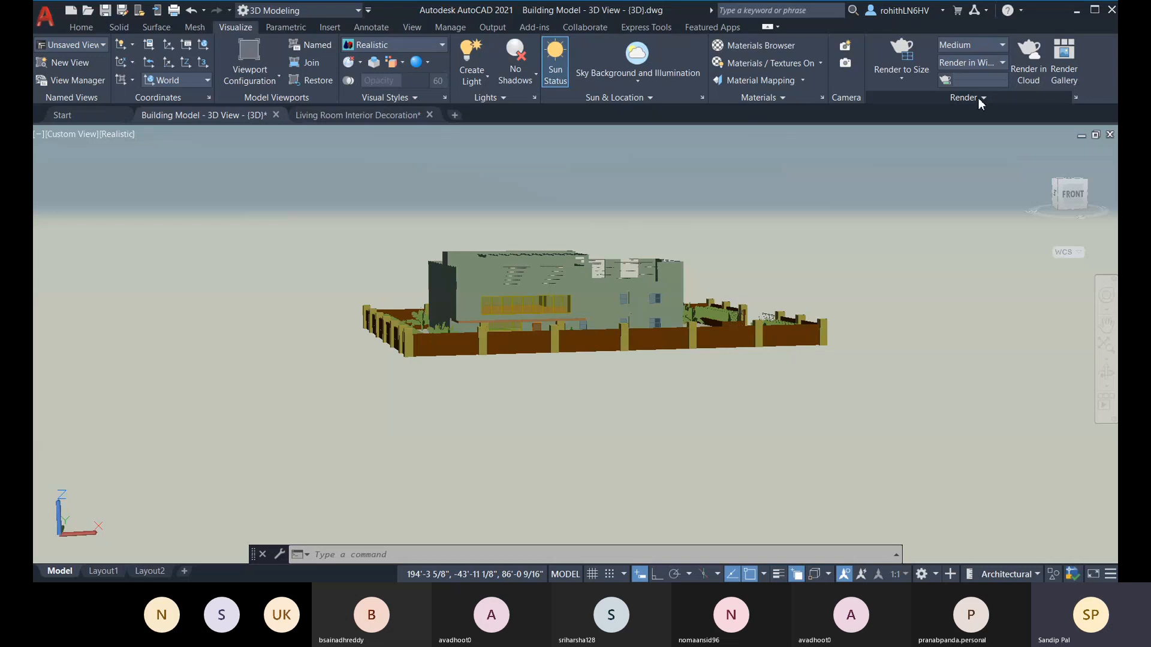
pyautogui.click(978, 98)
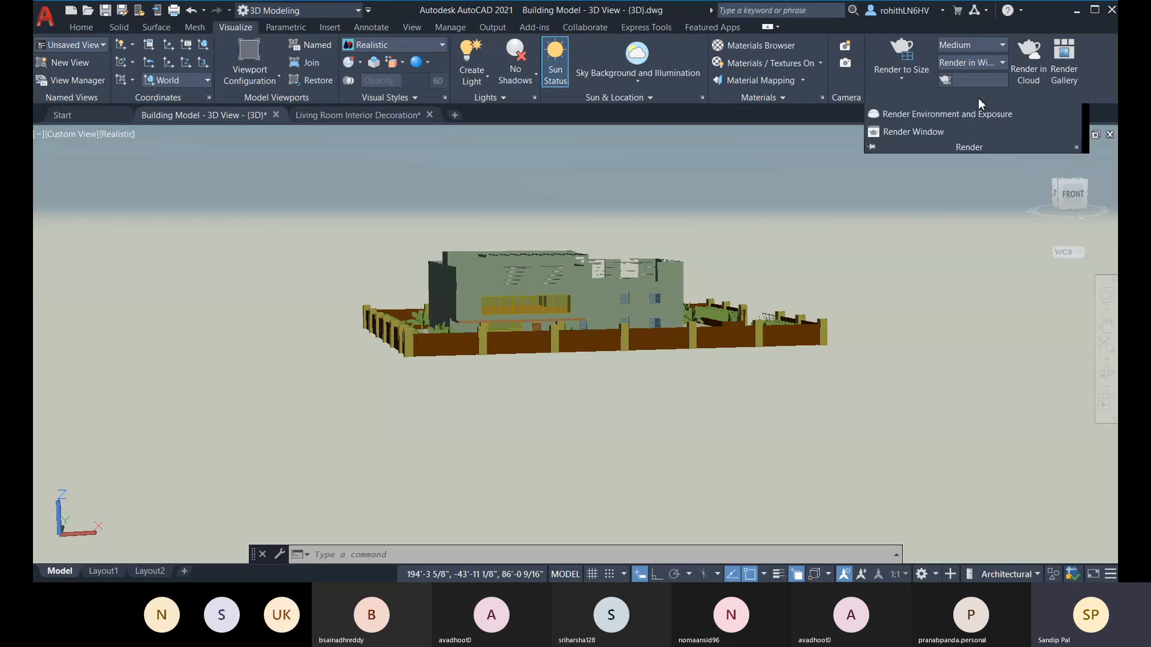
pyautogui.click(902, 115)
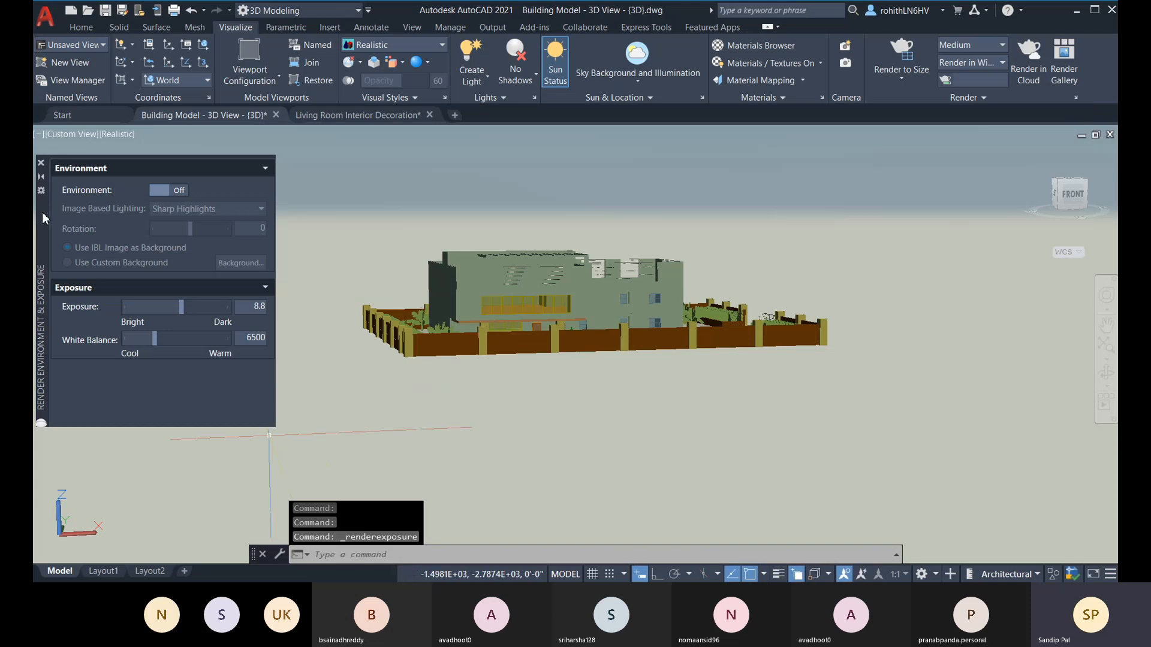
pyautogui.click(179, 191)
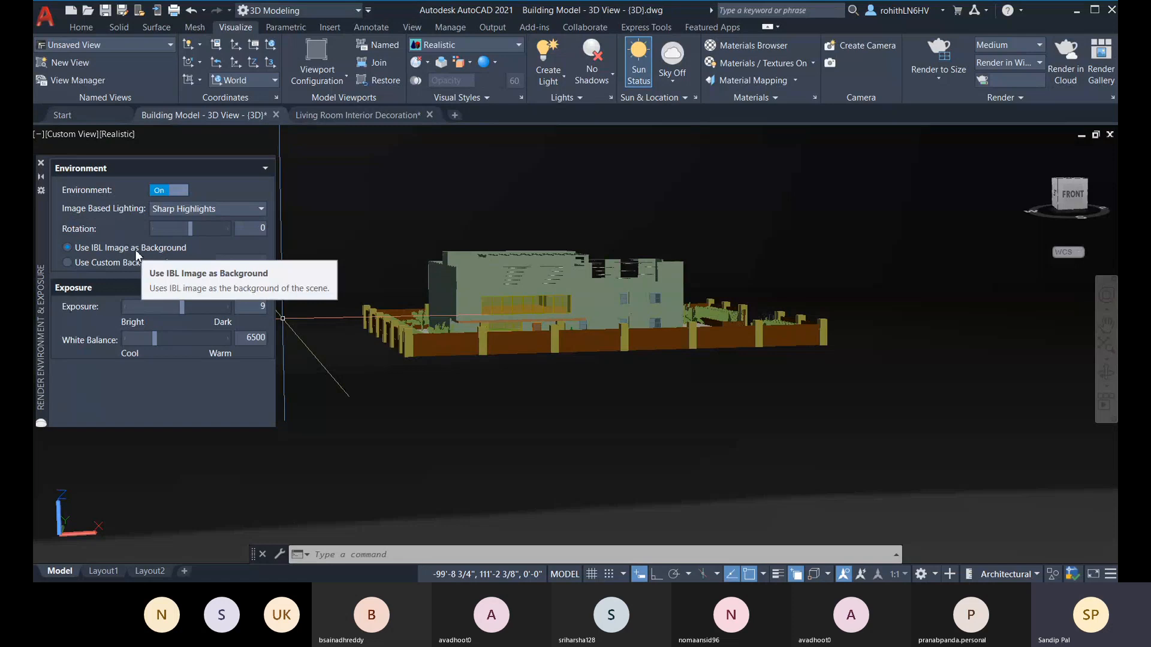
# Step: Set the image based lighting to Village and inspect the building's front wall and windows up close
pyautogui.click(184, 210)
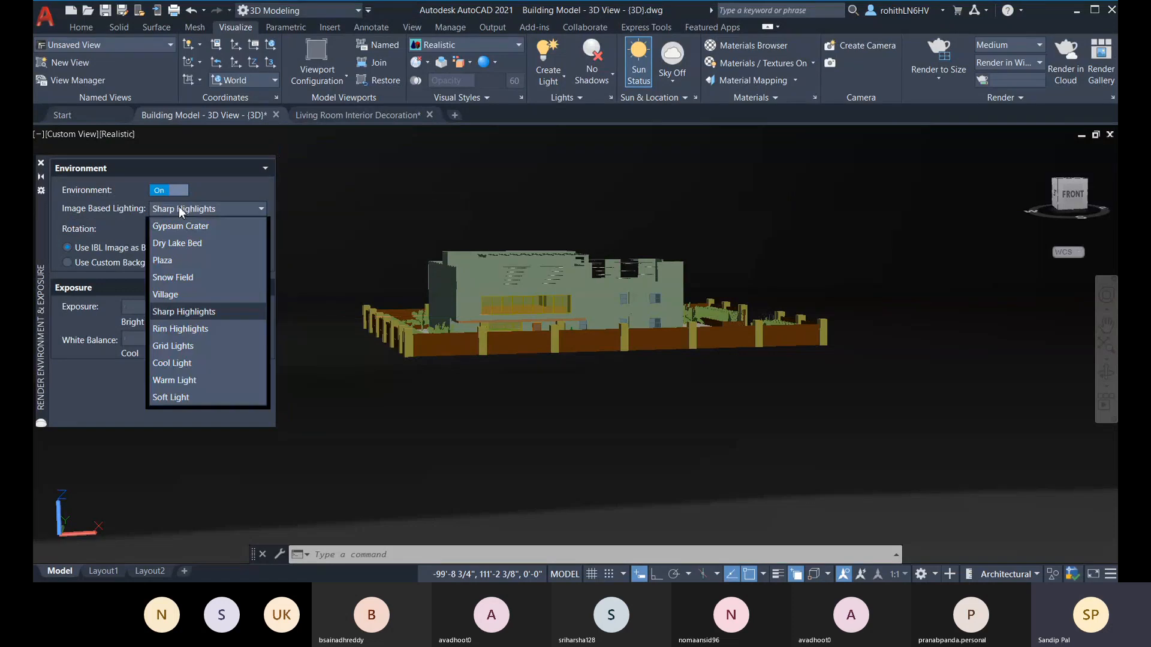
pyautogui.click(188, 295)
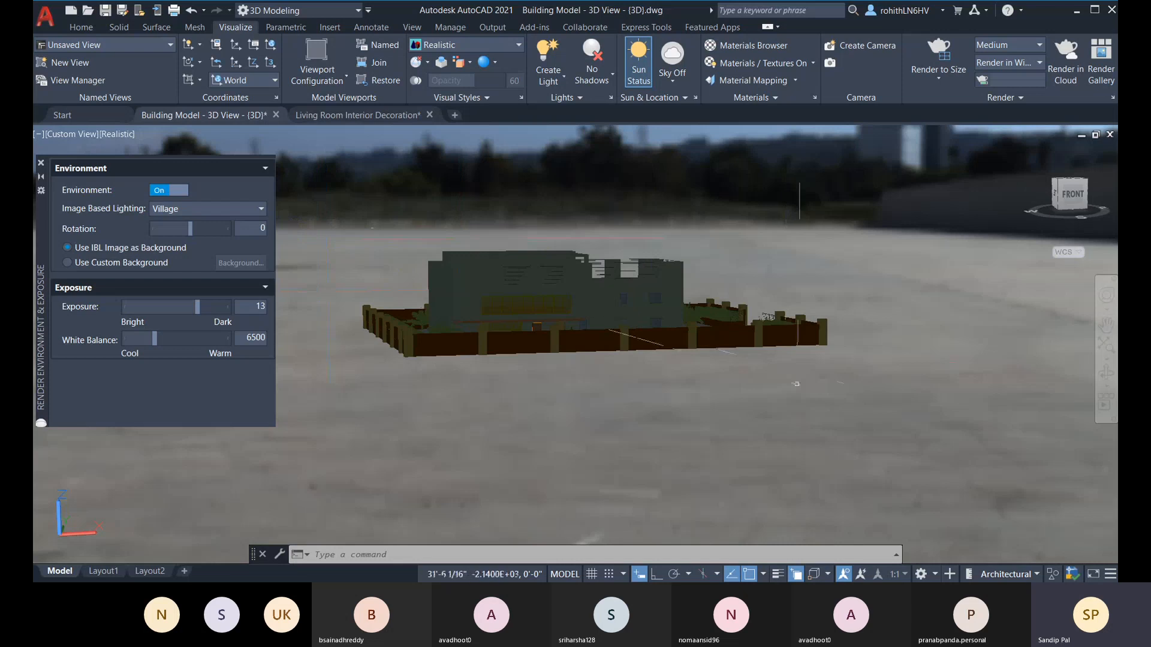
pyautogui.moveTo(777, 390); pyautogui.dragTo(772, 381, button='middle')
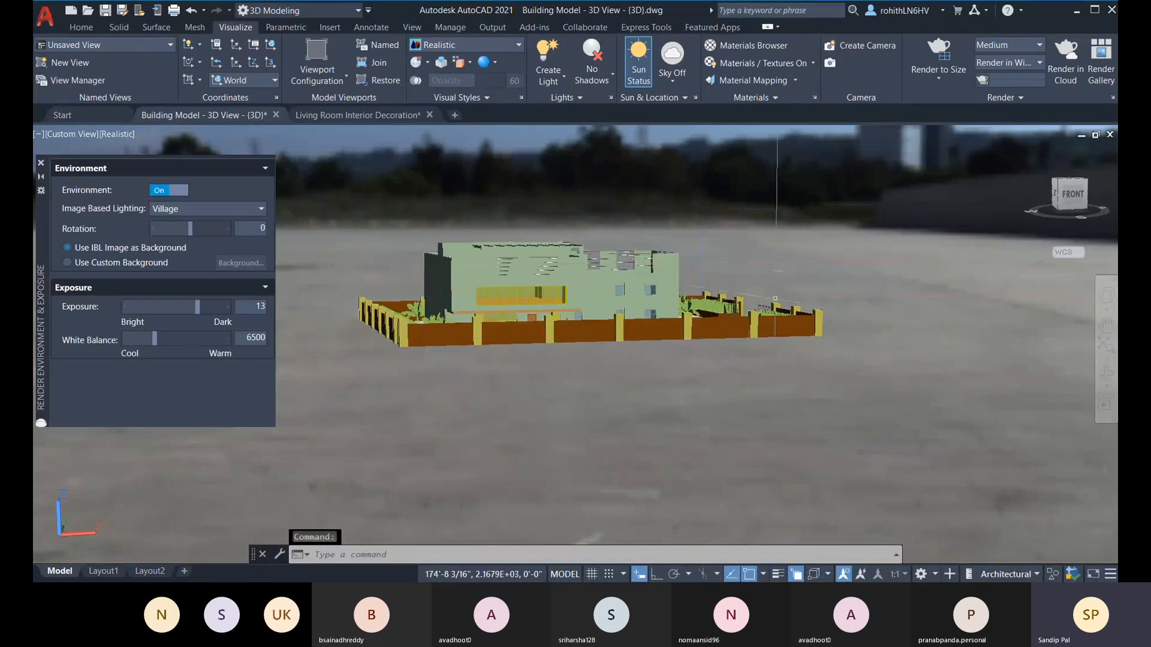
pyautogui.keyDown('shift'); pyautogui.moveTo(803, 382); pyautogui.dragTo(766, 364, button='middle'); pyautogui.keyUp('shift')
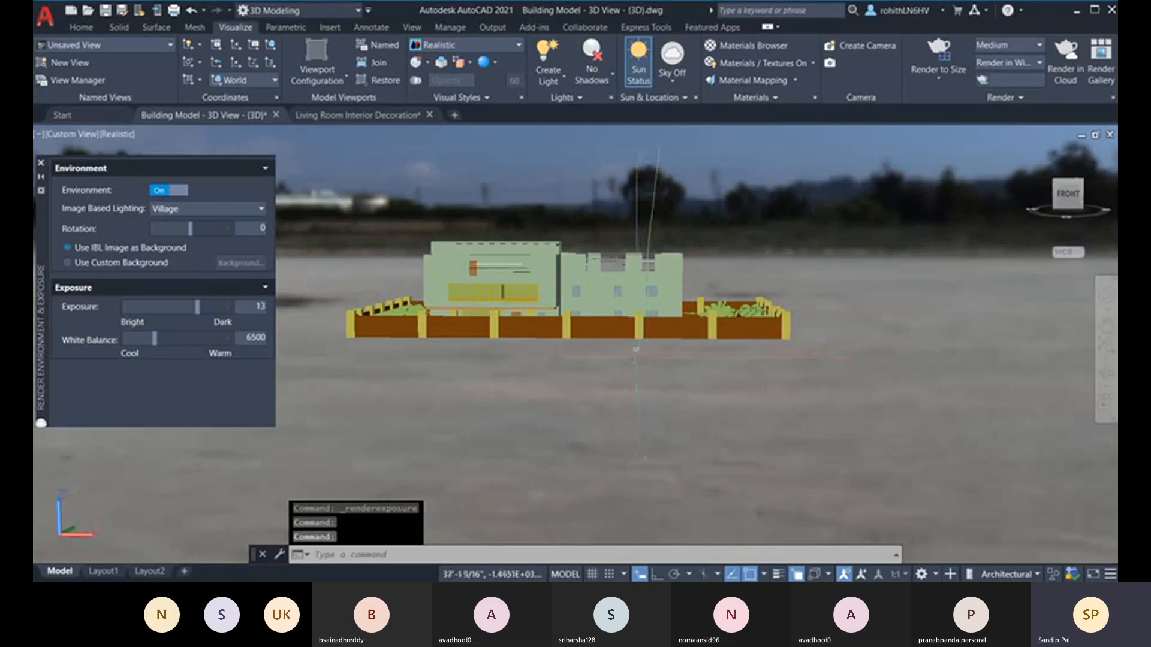
pyautogui.scroll(3, 642, 358)
pyautogui.moveTo(635, 355); pyautogui.dragTo(727, 446, button='middle')
pyautogui.scroll(4, 665, 408)
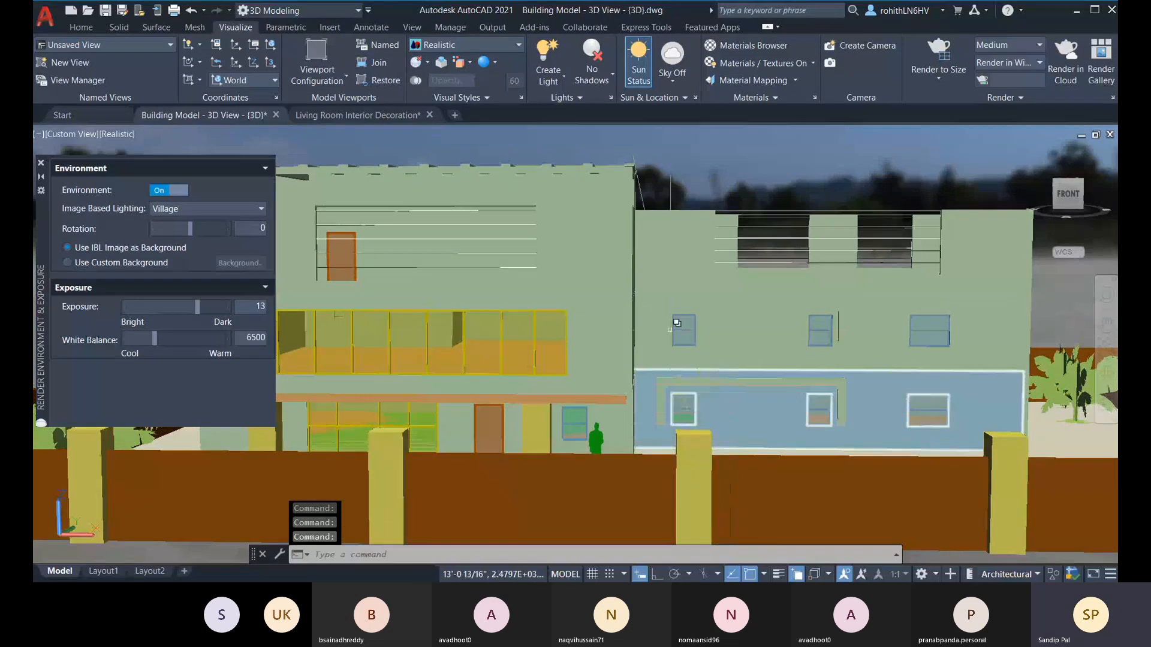
pyautogui.moveTo(647, 390)
pyautogui.keyDown('shift'); pyautogui.mouseDown(button='middle')
pyautogui.moveTo(654, 403)
pyautogui.moveTo(590, 335)
pyautogui.mouseUp(button='middle'); pyautogui.keyUp('shift')
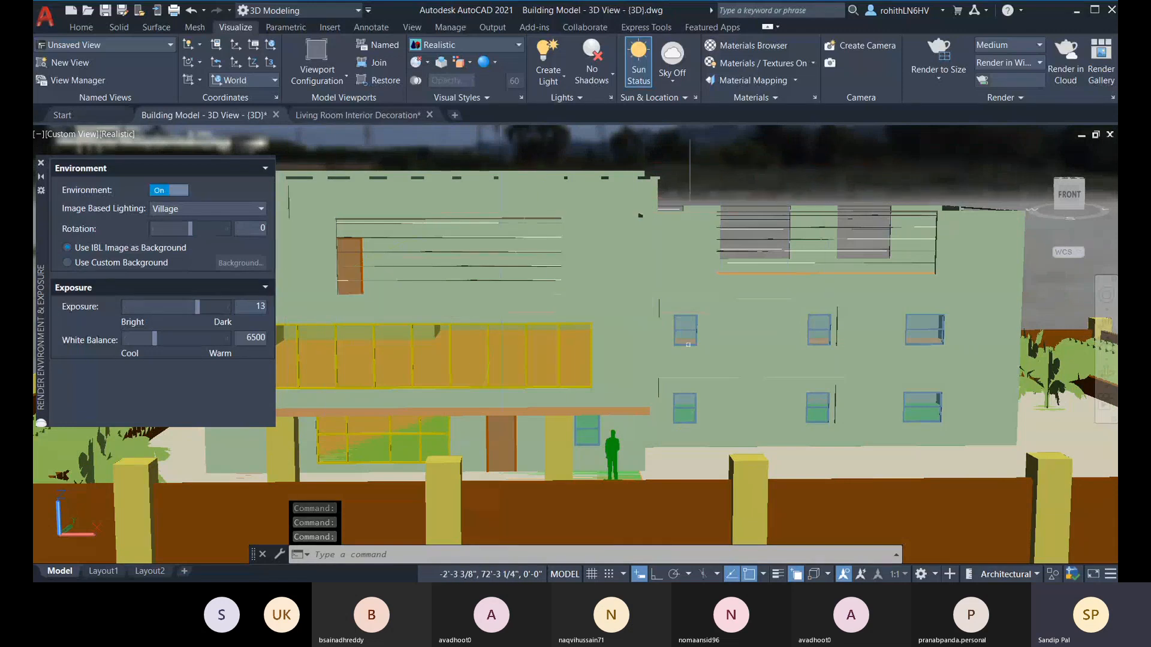
# Step: Change the image based lighting to Plaza and view the whole building against that background
pyautogui.click(190, 209)
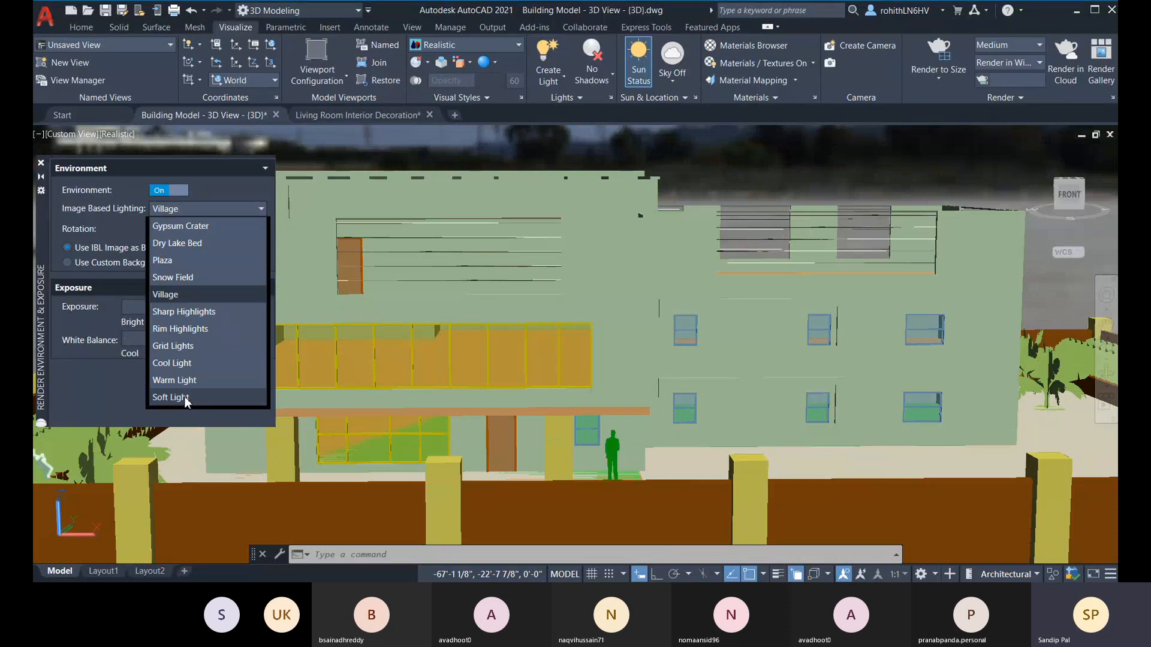
pyautogui.click(174, 261)
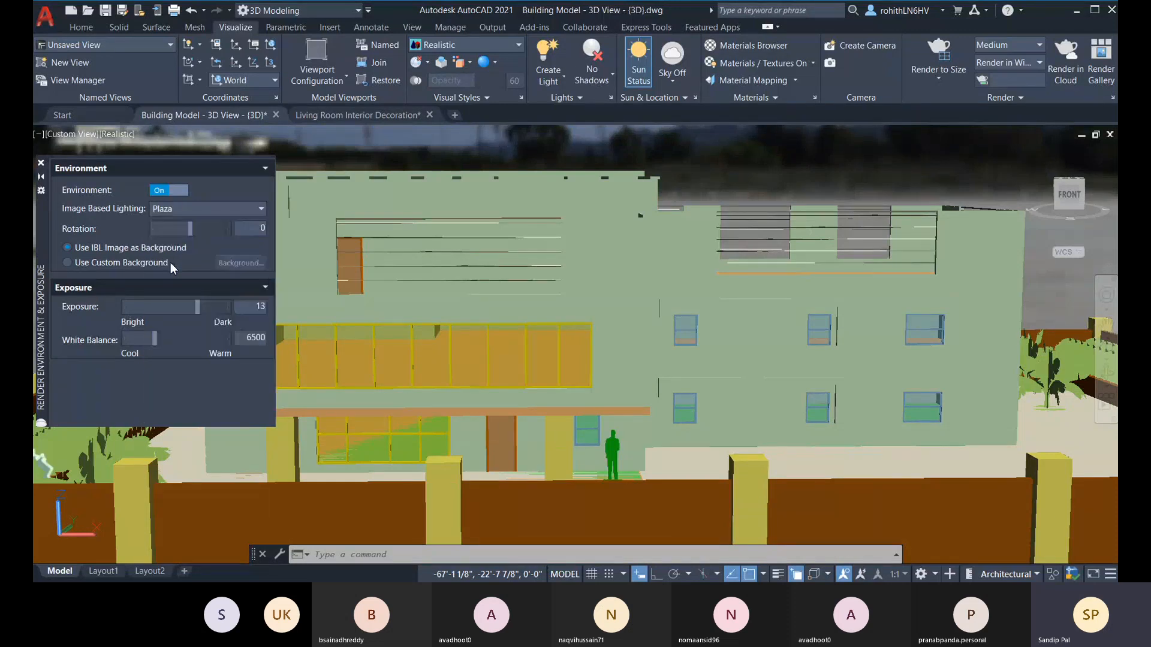
pyautogui.scroll(-6, 709, 270)
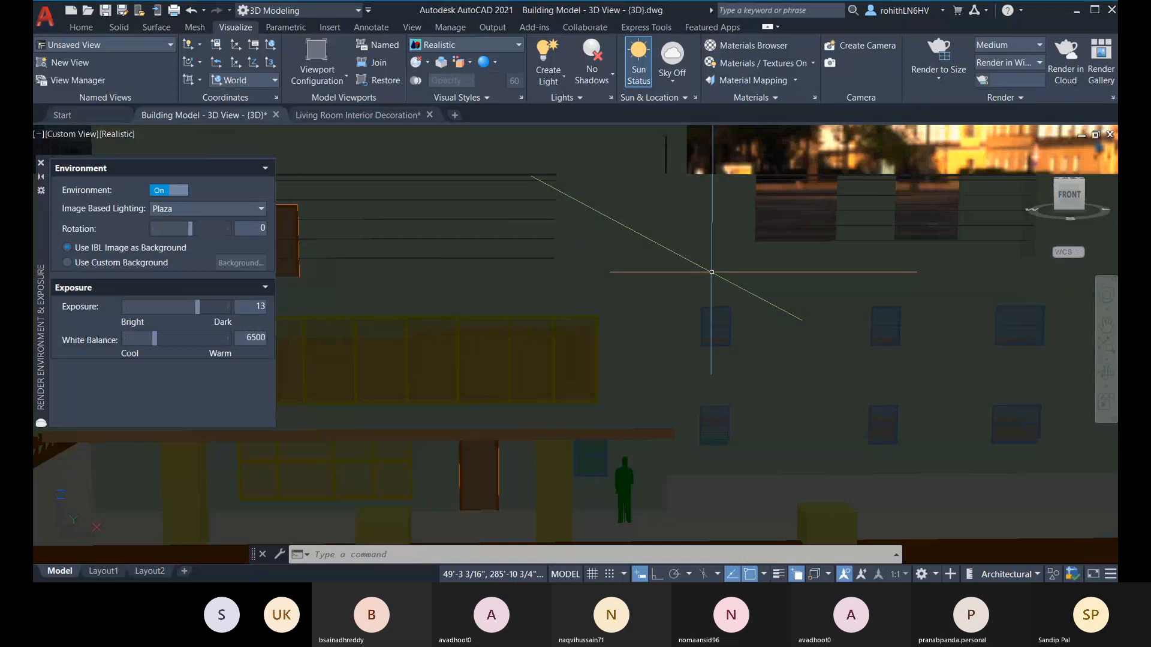
pyautogui.keyDown('shift'); pyautogui.moveTo(788, 304); pyautogui.dragTo(749, 266, button='middle'); pyautogui.keyUp('shift')
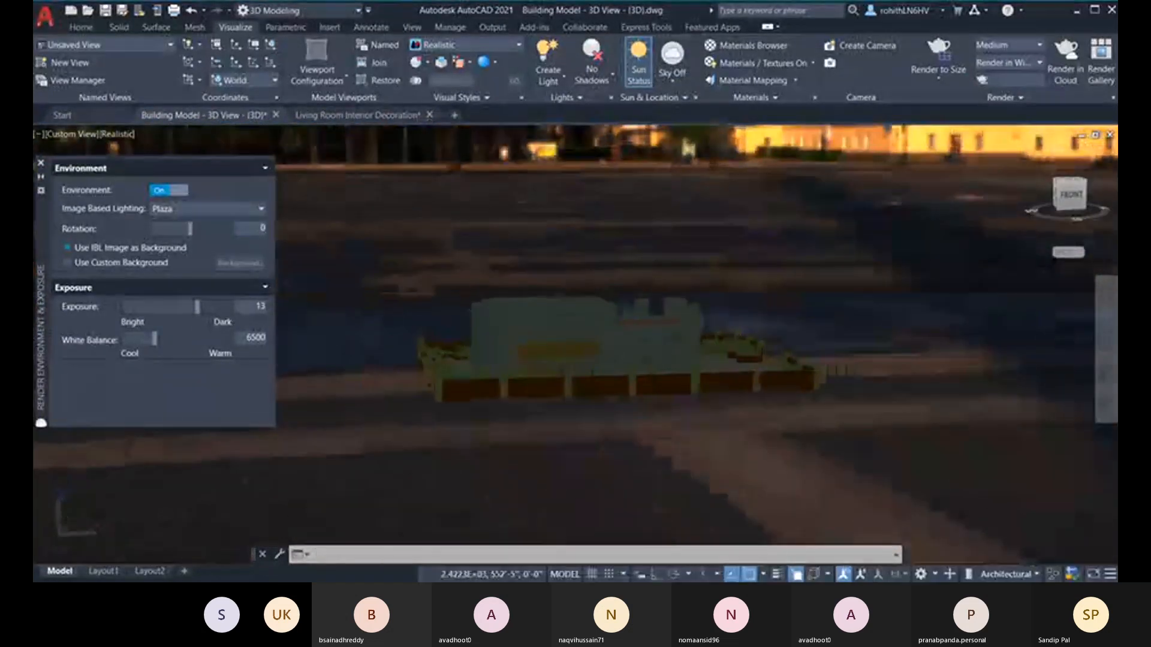
# Step: Change the image based lighting to Snow Field and view the building from its left side
pyautogui.click(239, 208)
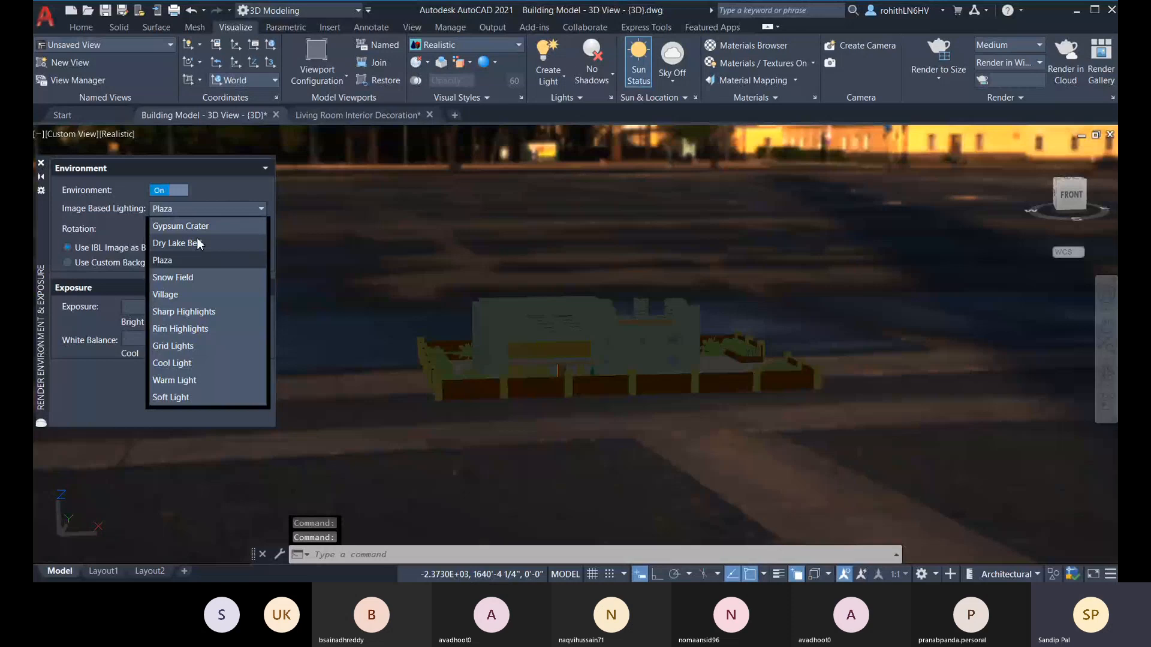
pyautogui.click(178, 276)
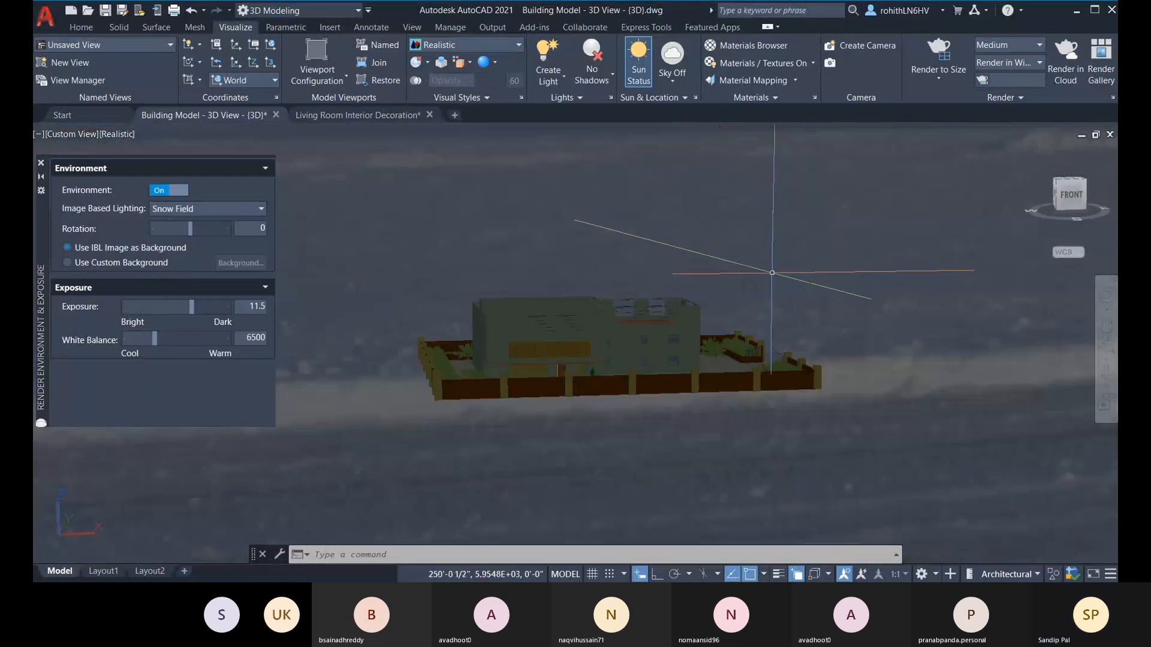
pyautogui.keyDown('shift'); pyautogui.moveTo(773, 198); pyautogui.dragTo(281, 279, button='middle'); pyautogui.keyUp('shift')
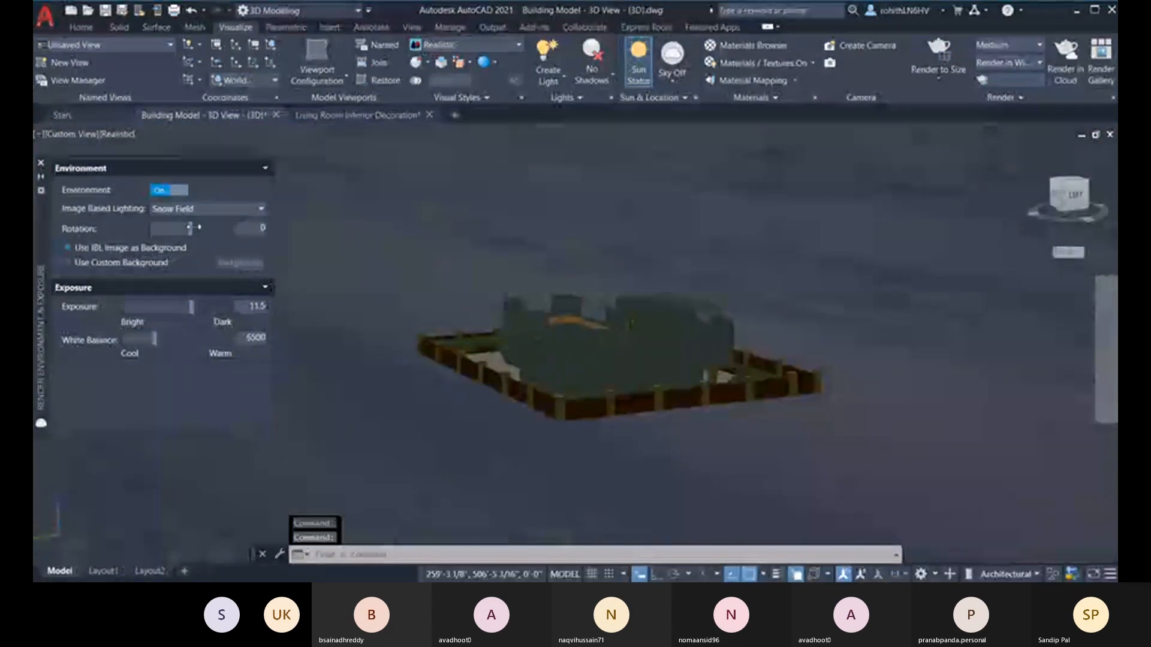
# Step: Change the image based lighting to Cool Light and inspect the building from below and from the front-left corner
pyautogui.click(202, 209)
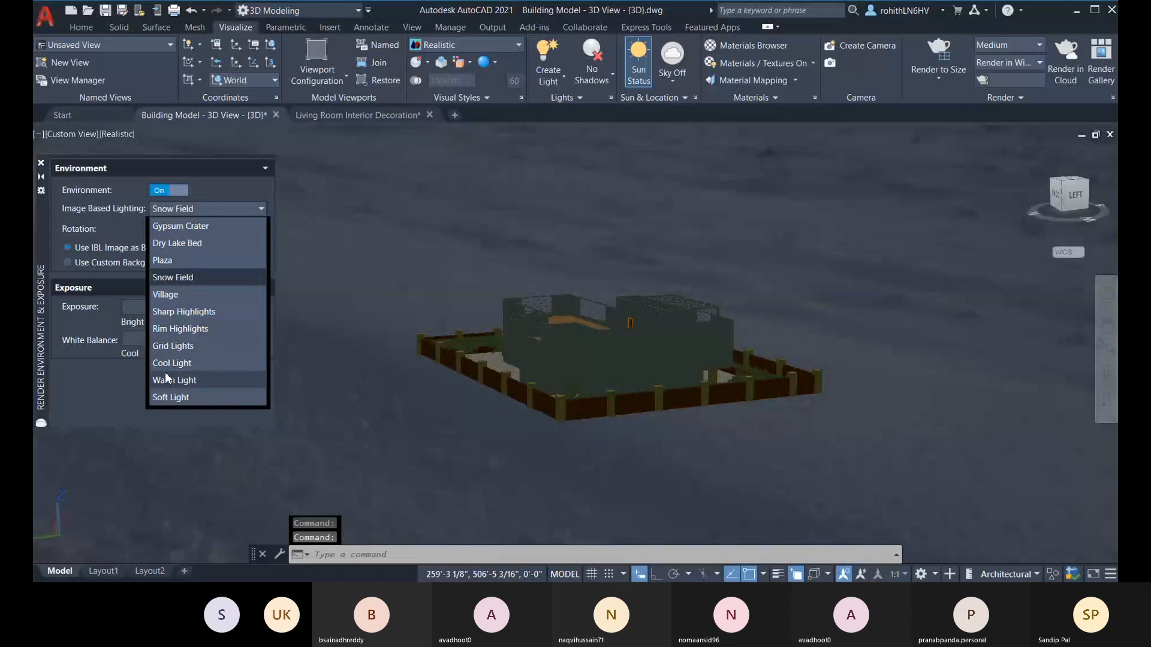
pyautogui.click(179, 367)
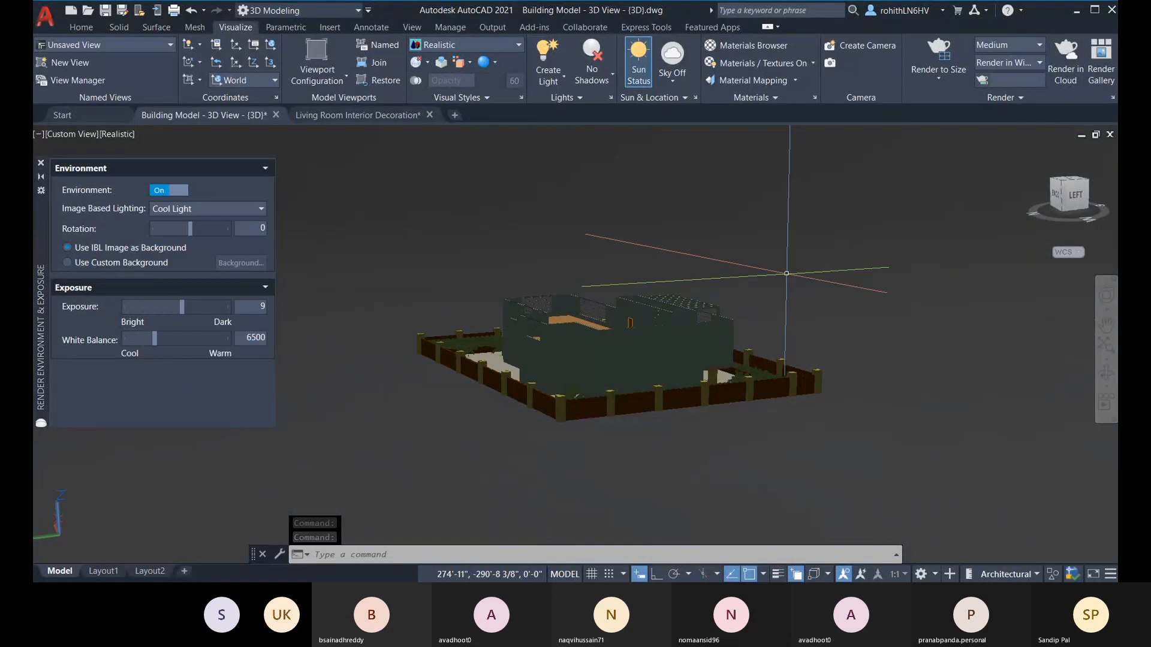
pyautogui.keyDown('shift'); pyautogui.moveTo(783, 301); pyautogui.dragTo(350, 268, button='middle'); pyautogui.keyUp('shift')
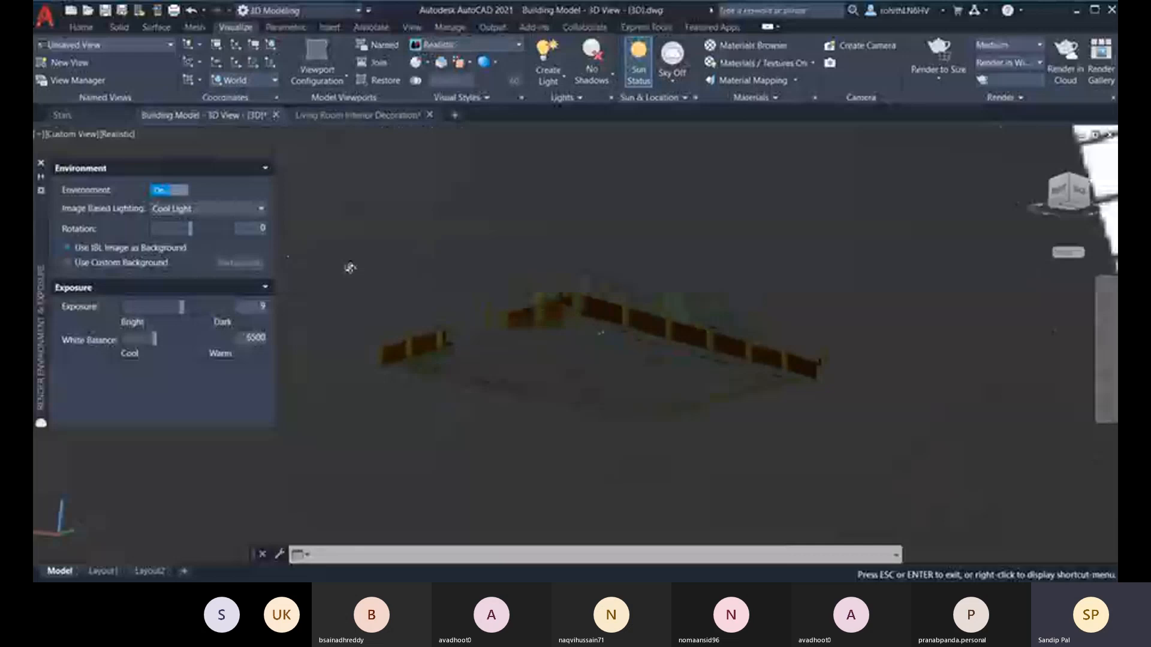
pyautogui.keyDown('shift'); pyautogui.moveTo(350, 268); pyautogui.dragTo(420, 288, button='middle'); pyautogui.keyUp('shift')
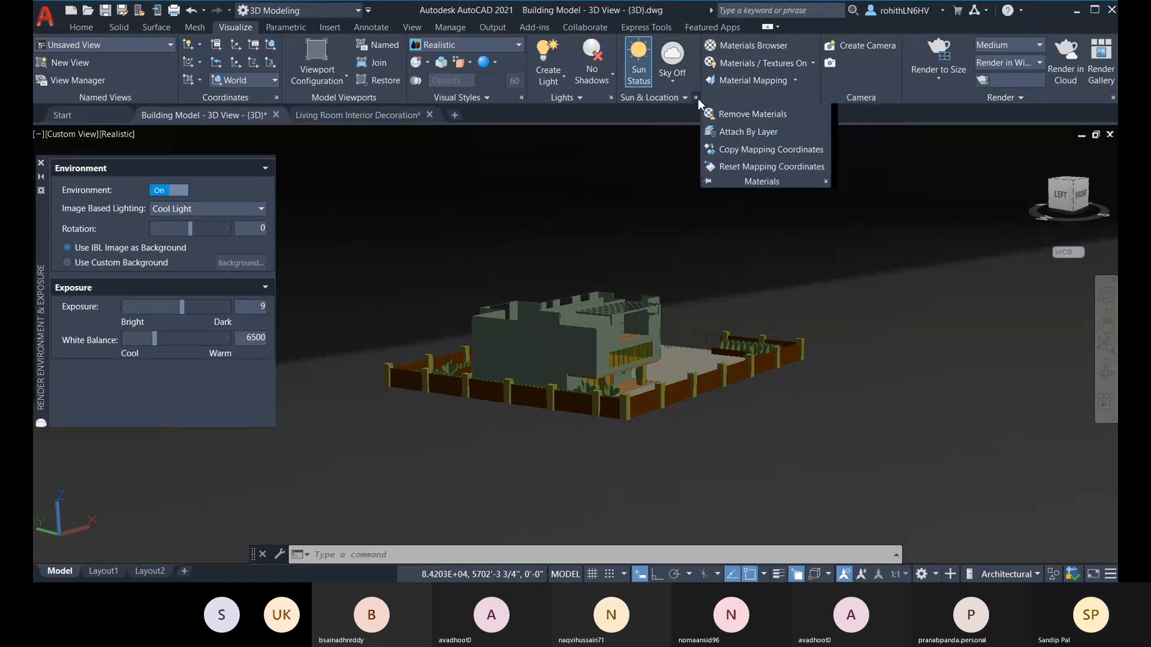
# Step: Reopen the sun properties, review the general, sky and horizon settings, and close them again
pyautogui.click(695, 97)
pyautogui.scroll(5, 168, 195)
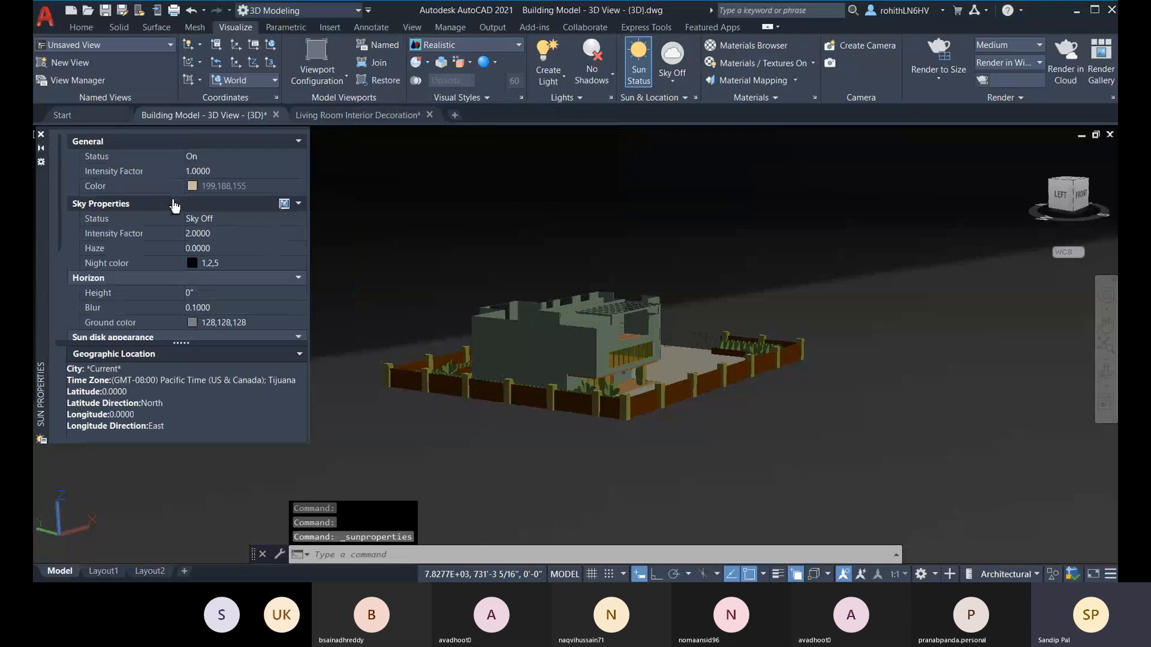
pyautogui.click(41, 135)
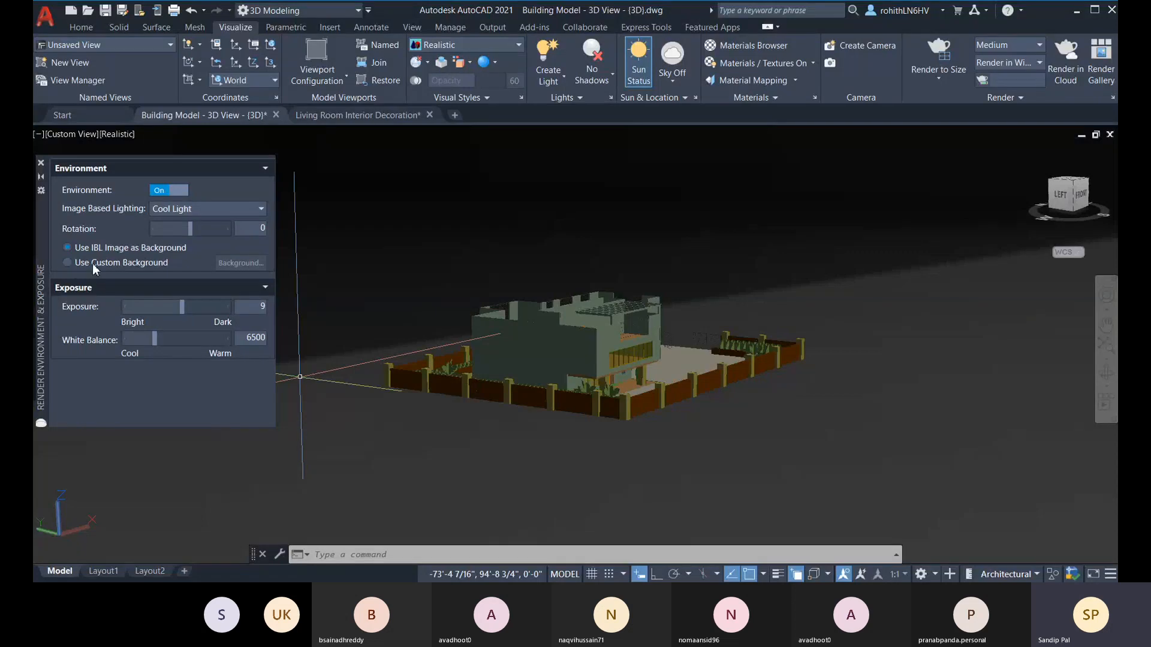
# Step: Use a custom background for the environment and preview the Solid and Gradient background types
pyautogui.click(70, 262)
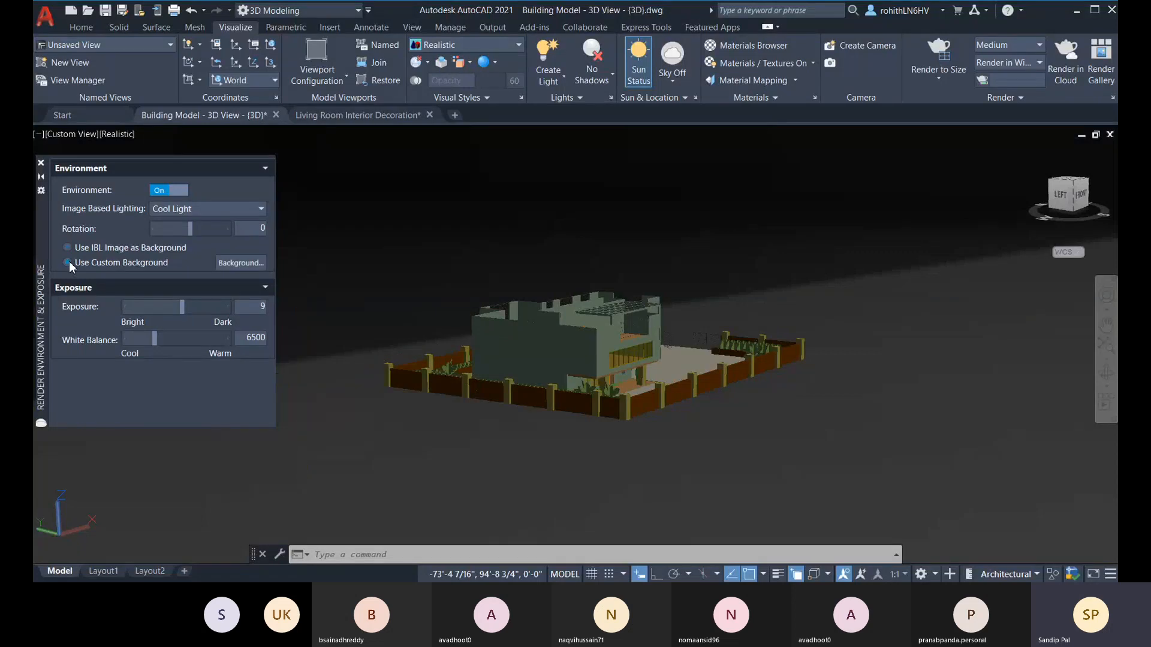
pyautogui.click(235, 264)
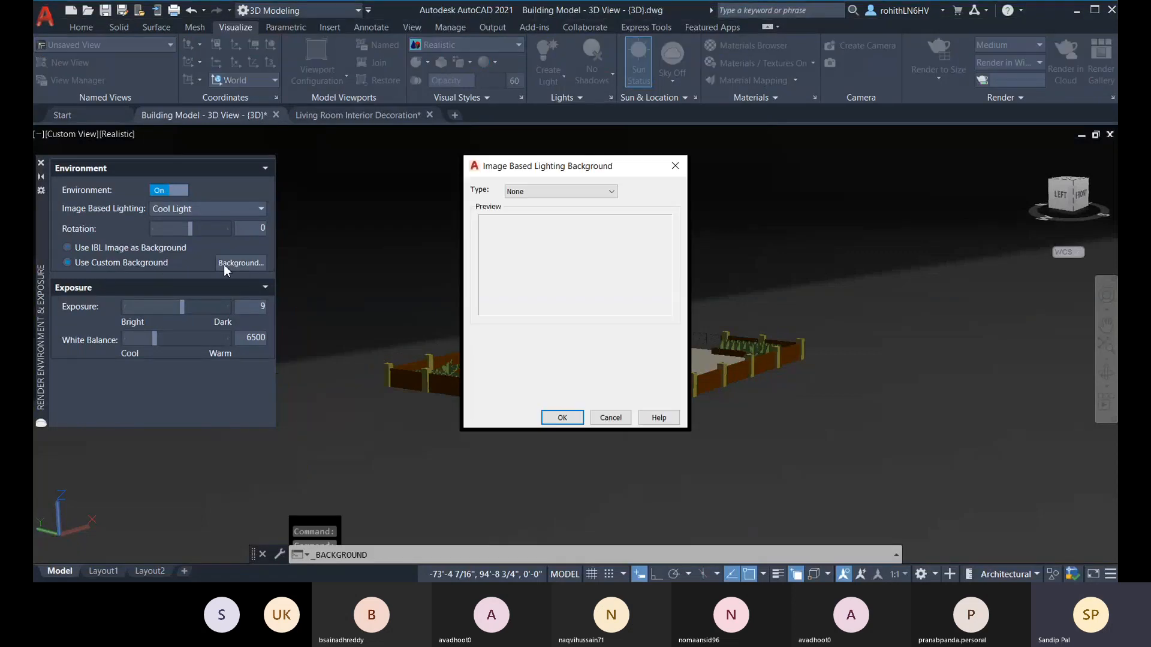
pyautogui.click(540, 192)
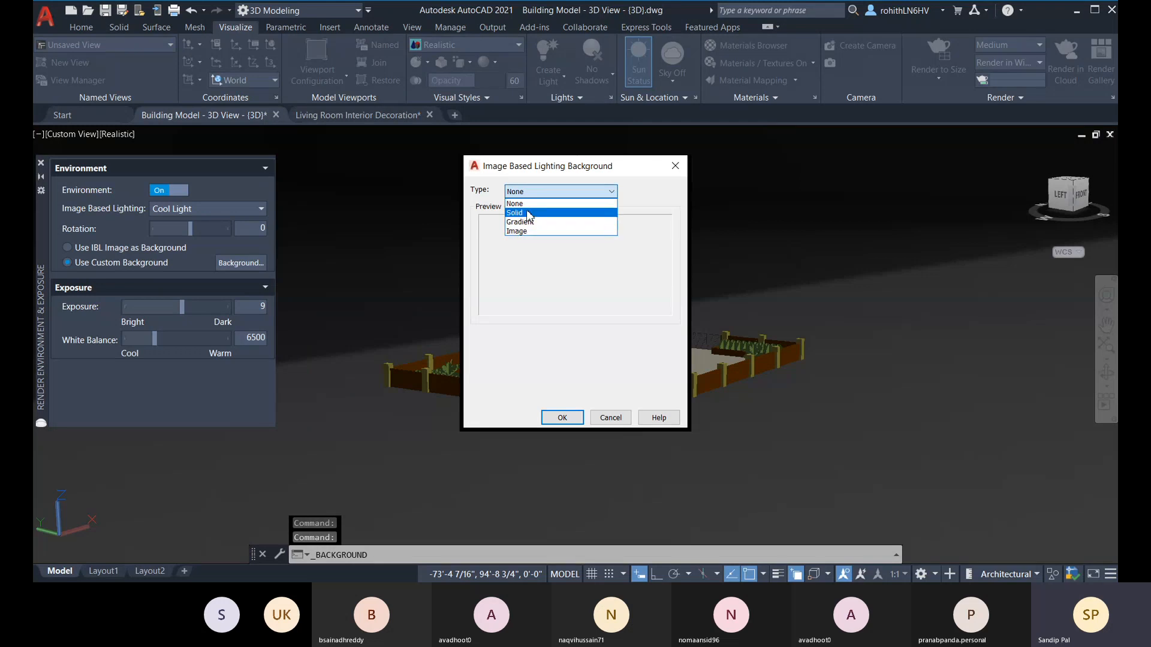
pyautogui.click(521, 213)
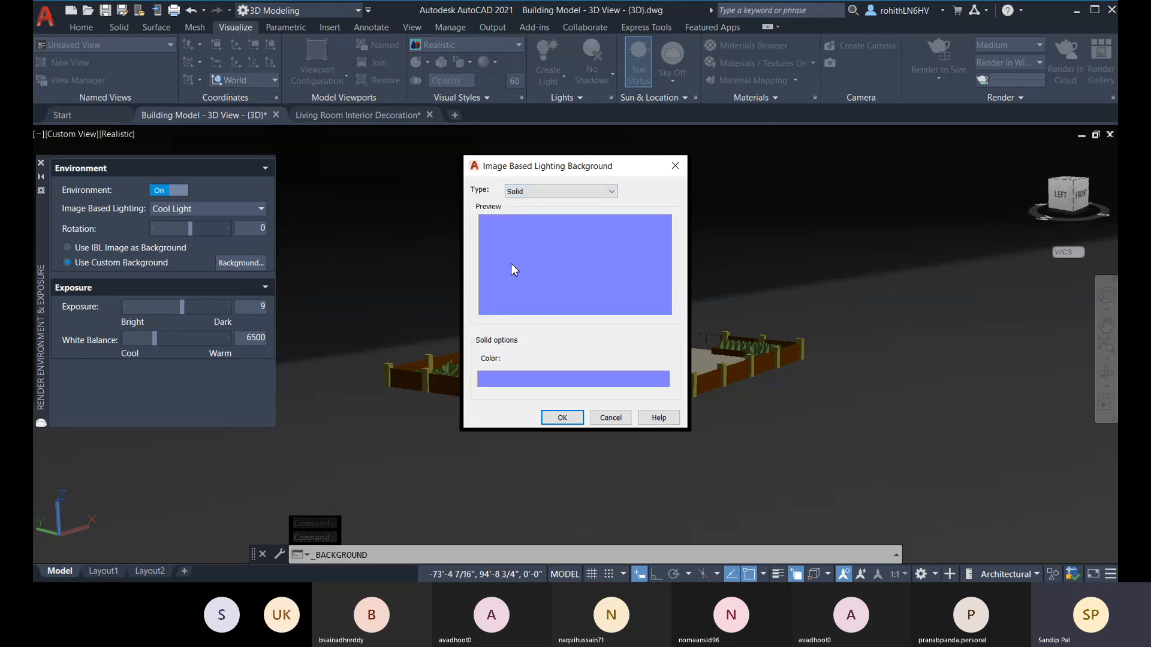
pyautogui.click(558, 191)
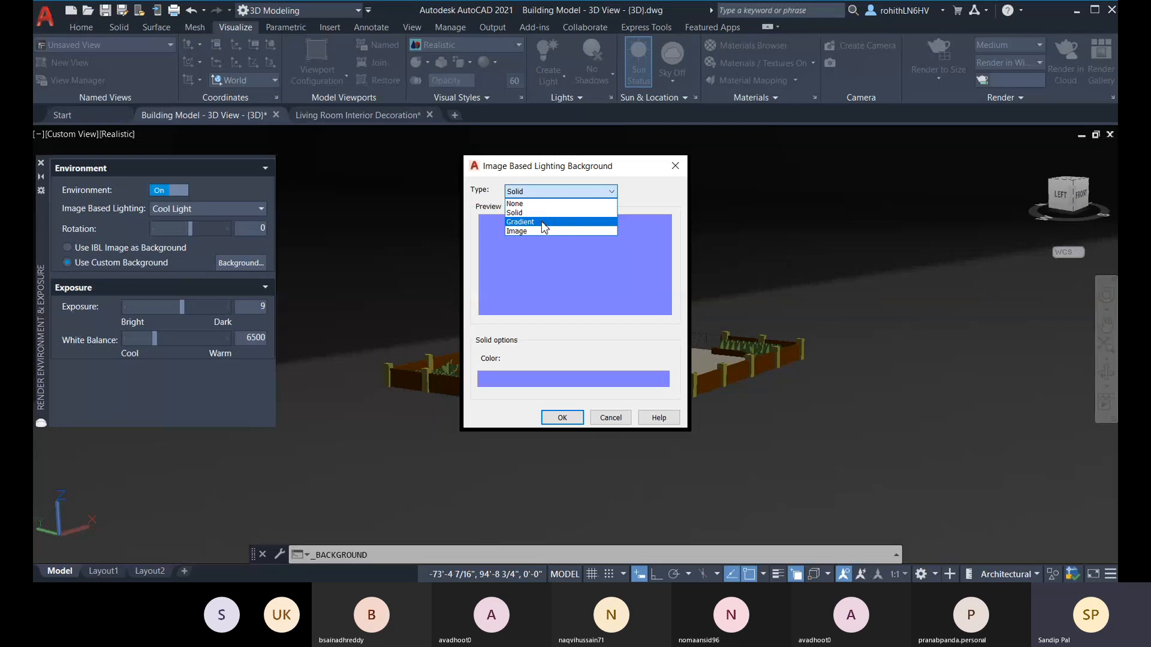
pyautogui.click(538, 222)
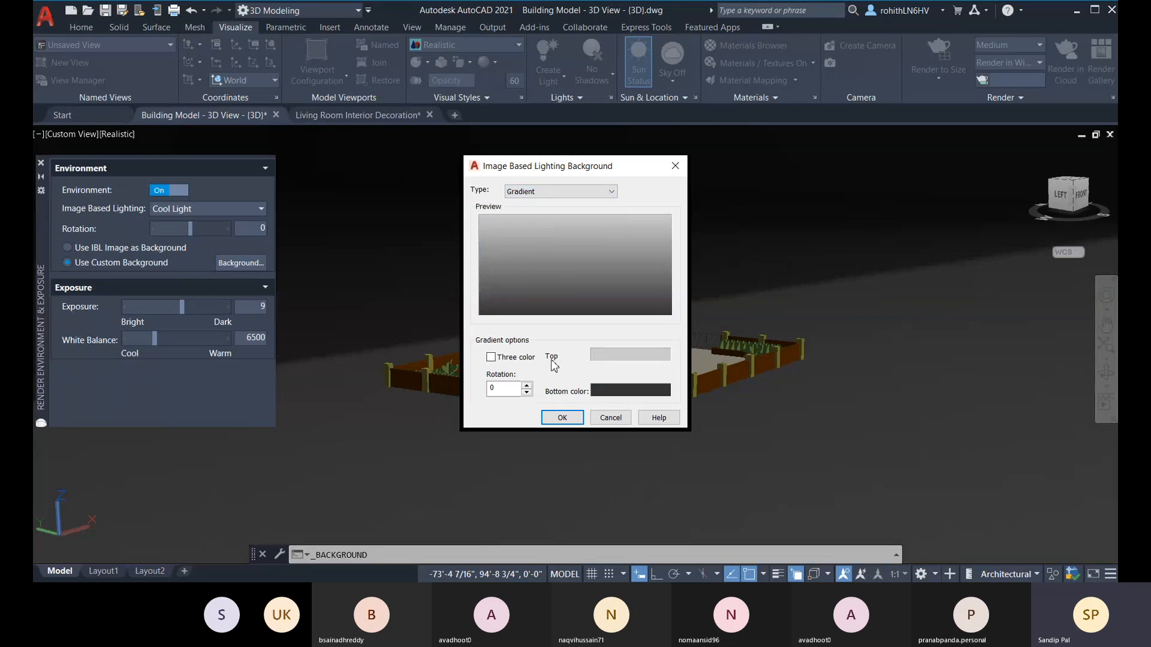
# Step: Set the custom background type to Image and open the image file selection
pyautogui.click(525, 193)
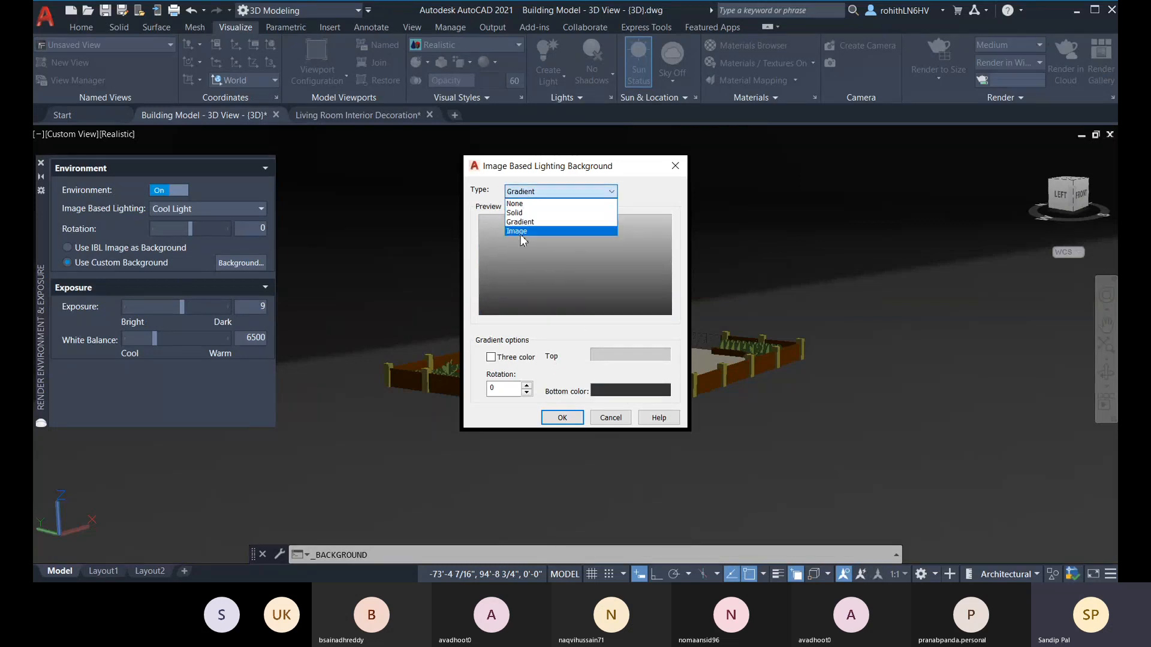
pyautogui.click(520, 231)
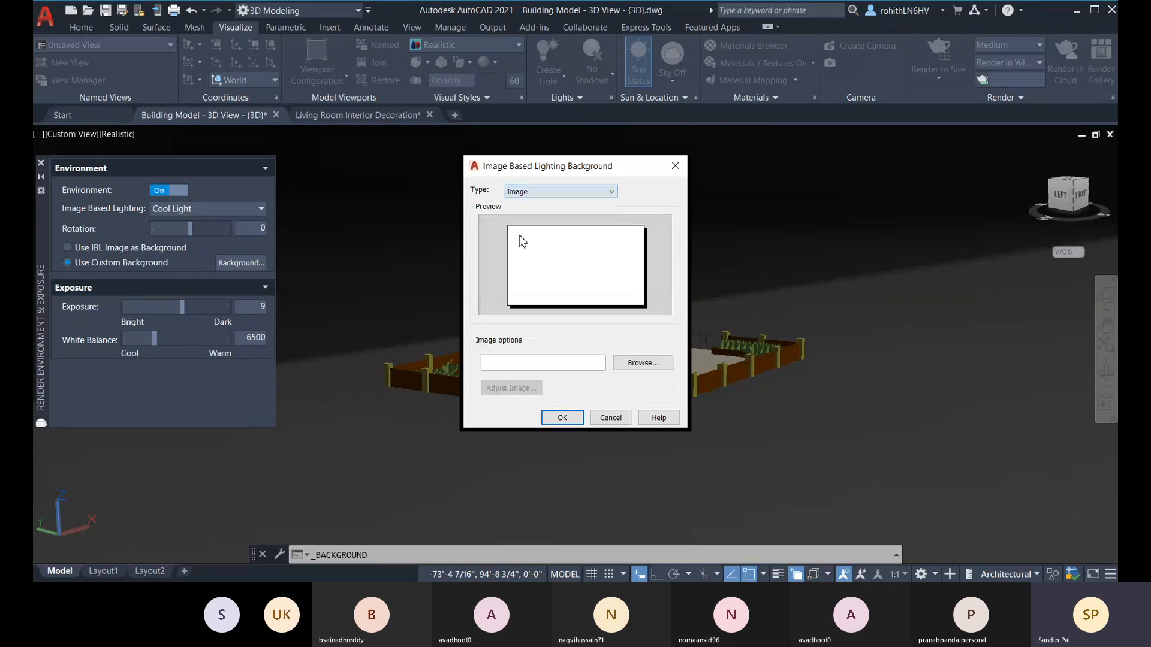
pyautogui.click(639, 363)
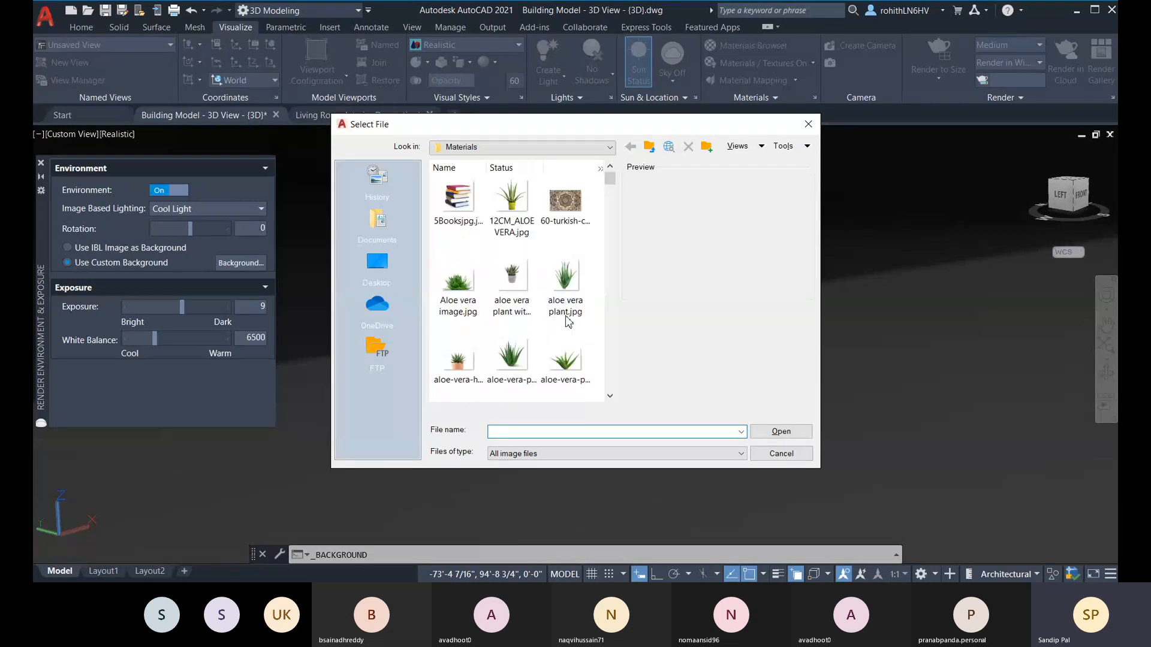
# Step: Look through the Materials folder for a sky or landscape picture suitable as the background
pyautogui.scroll(-5, 570, 318)
pyautogui.scroll(-3, 540, 317)
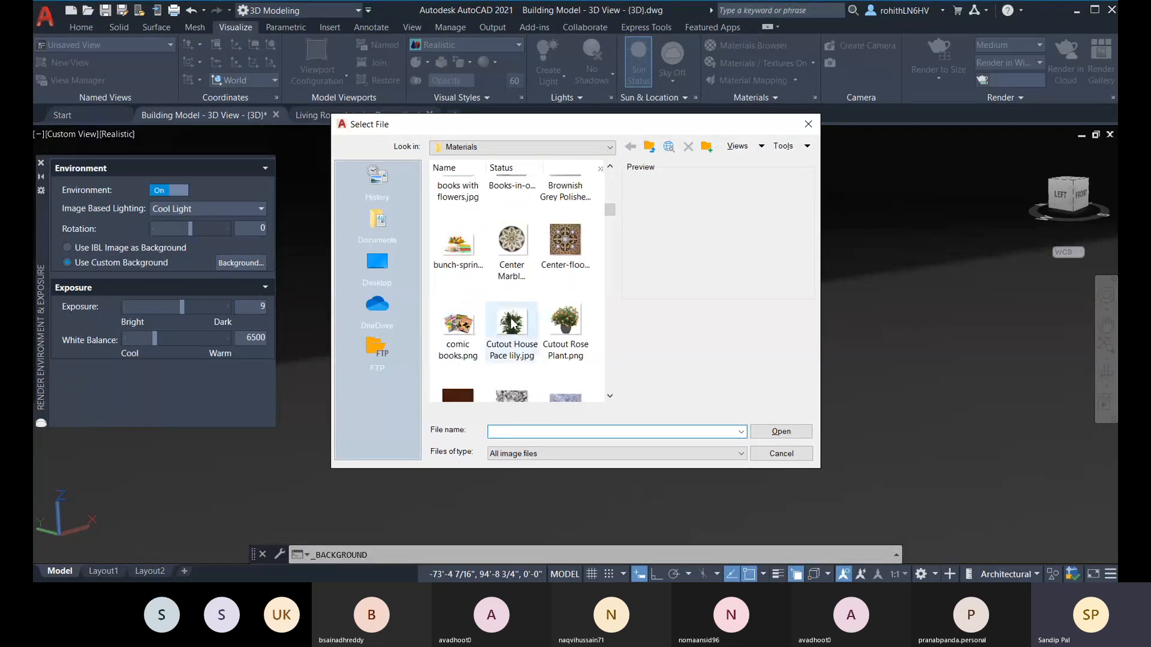
pyautogui.scroll(-1, 521, 307)
pyautogui.scroll(1, 514, 302)
pyautogui.scroll(-8, 511, 303)
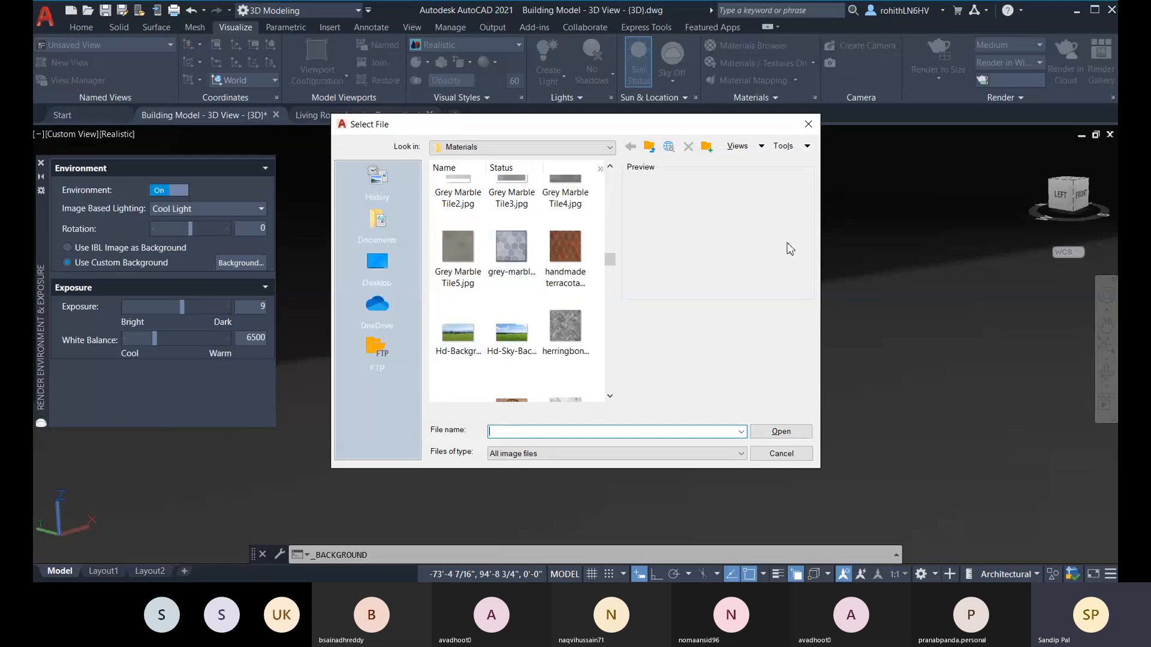
pyautogui.scroll(-3, 512, 336)
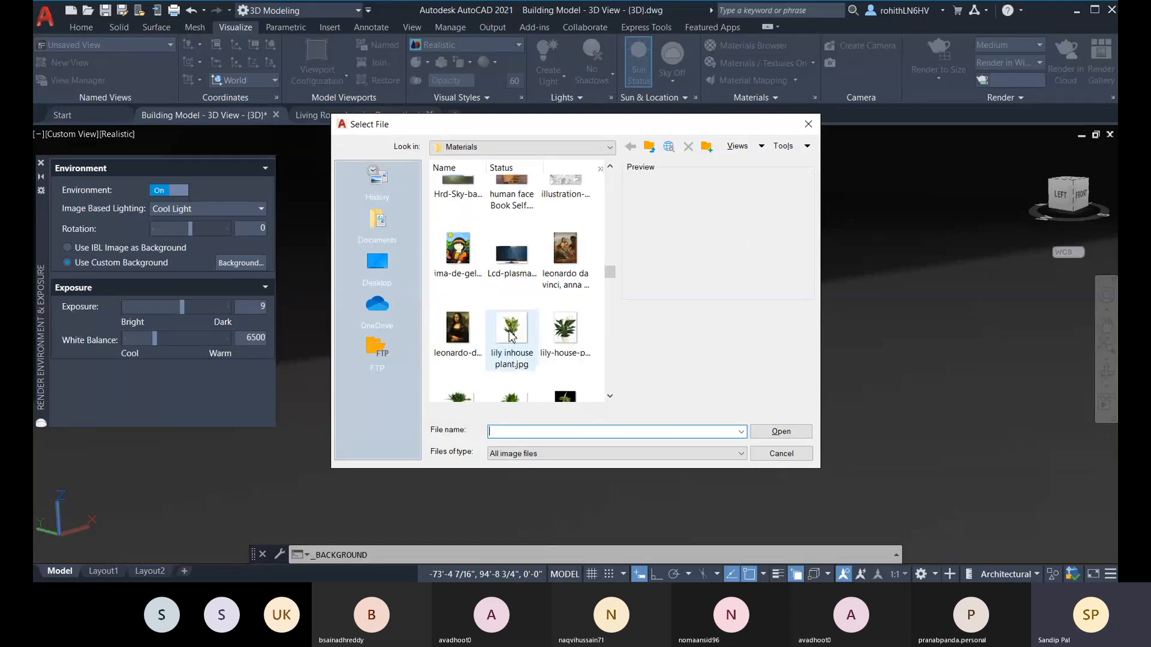
pyautogui.scroll(-3, 519, 311)
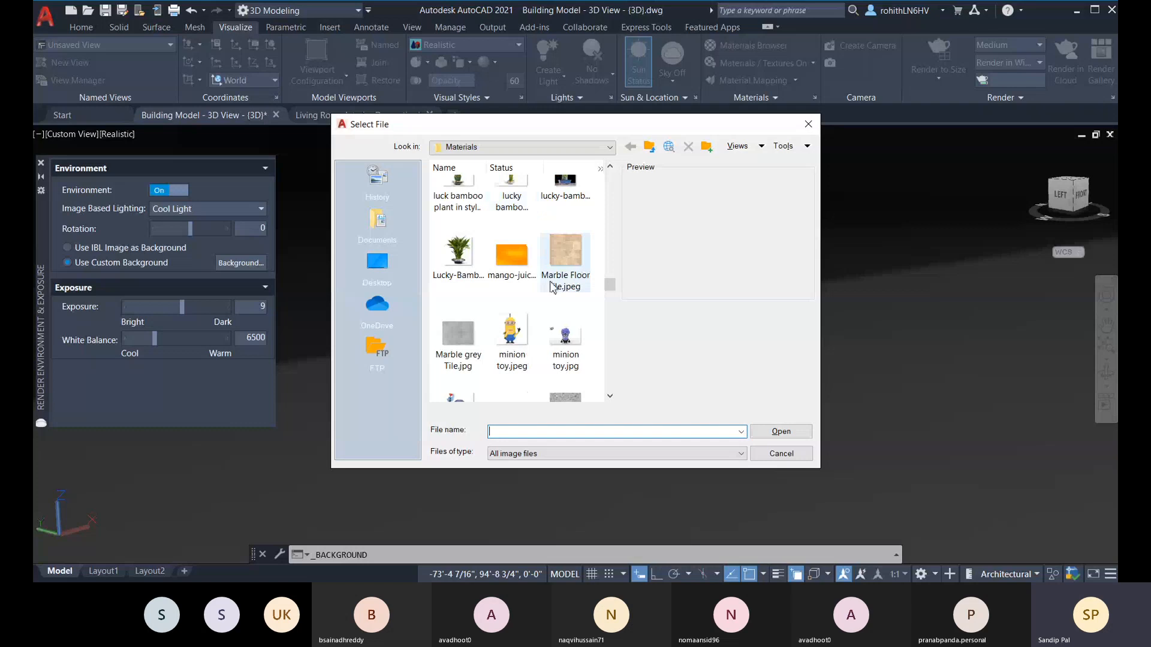
pyautogui.scroll(-3, 545, 300)
pyautogui.scroll(-6, 542, 312)
pyautogui.scroll(-3, 558, 305)
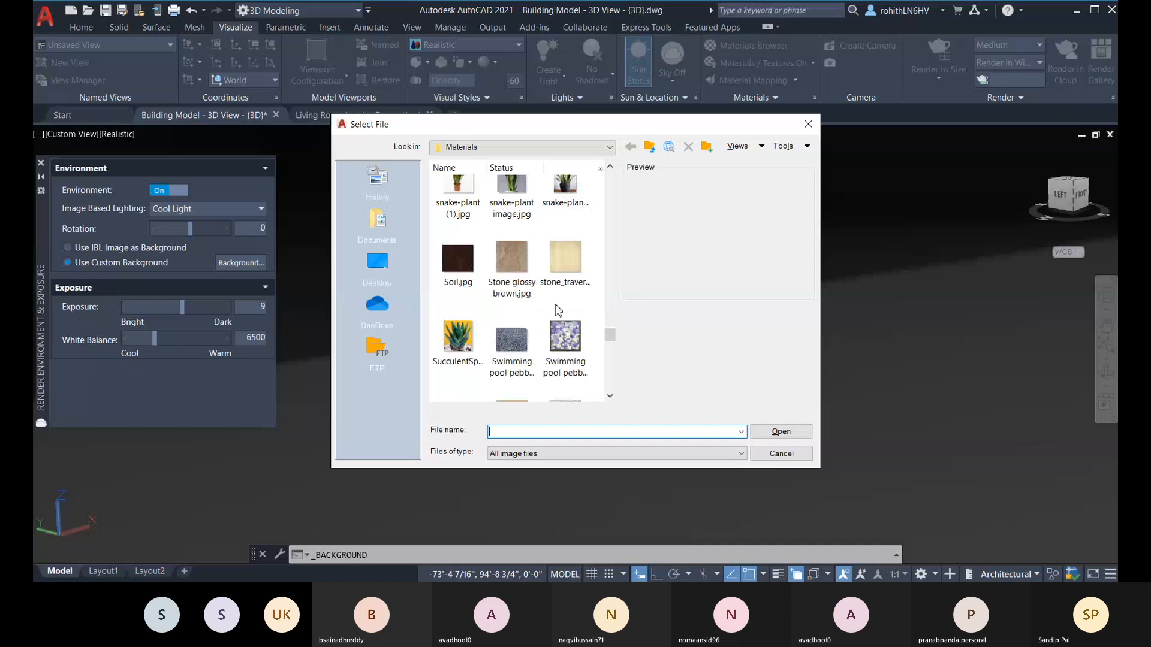
pyautogui.scroll(-8, 560, 306)
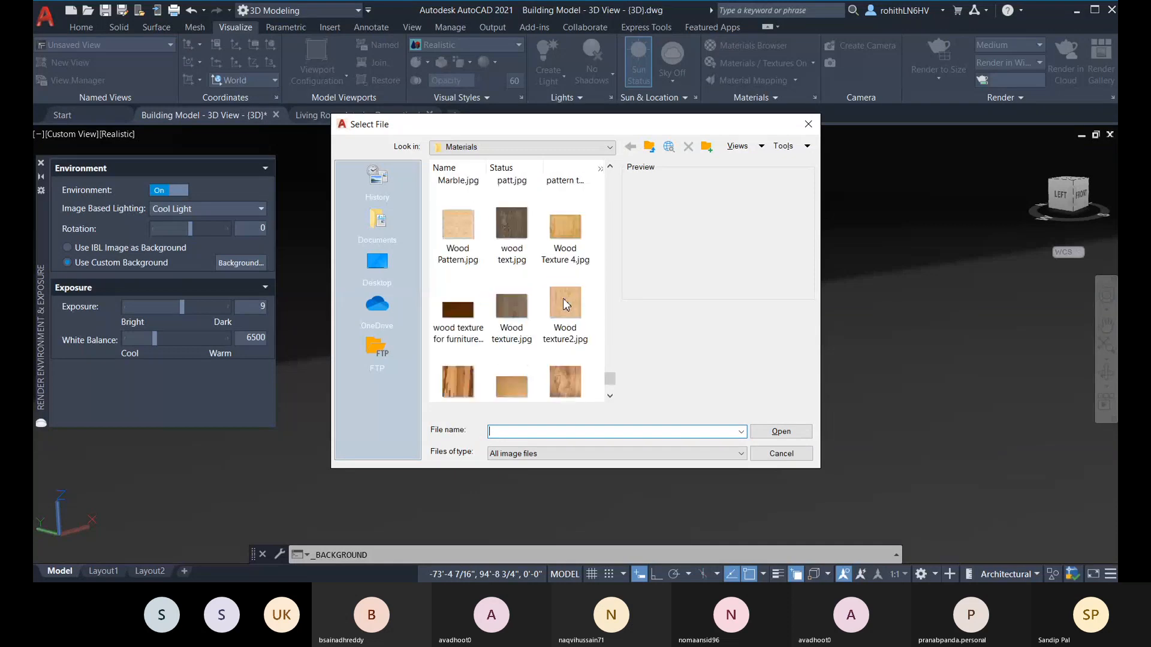
pyautogui.scroll(-2, 544, 336)
pyautogui.scroll(4, 546, 344)
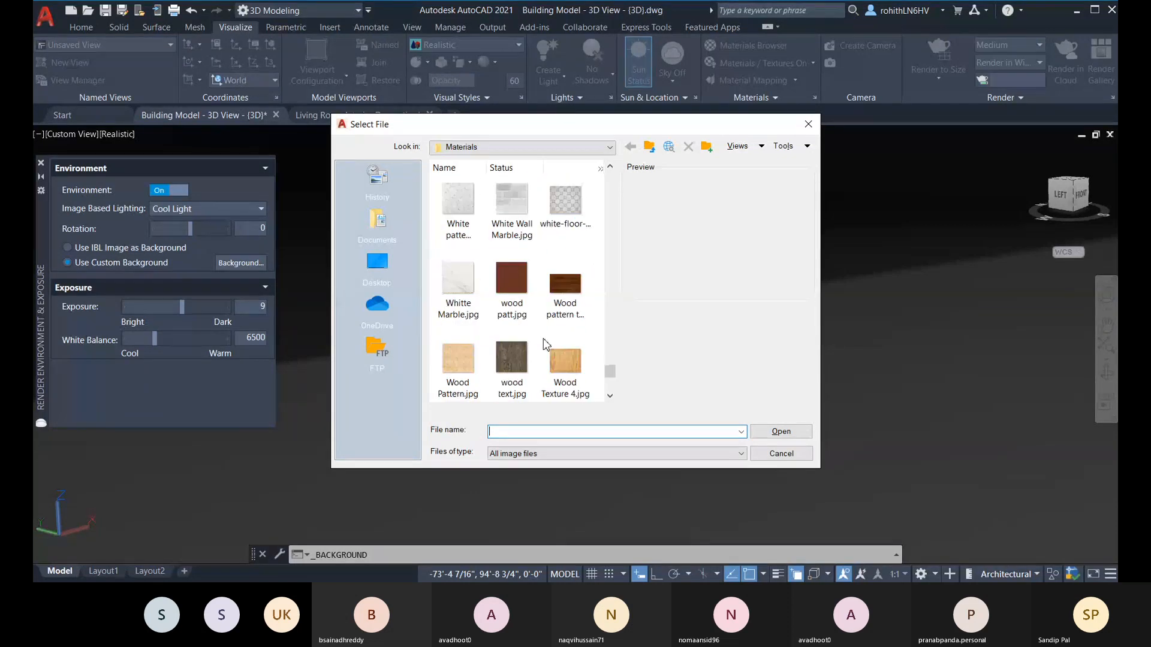
pyautogui.scroll(3, 547, 343)
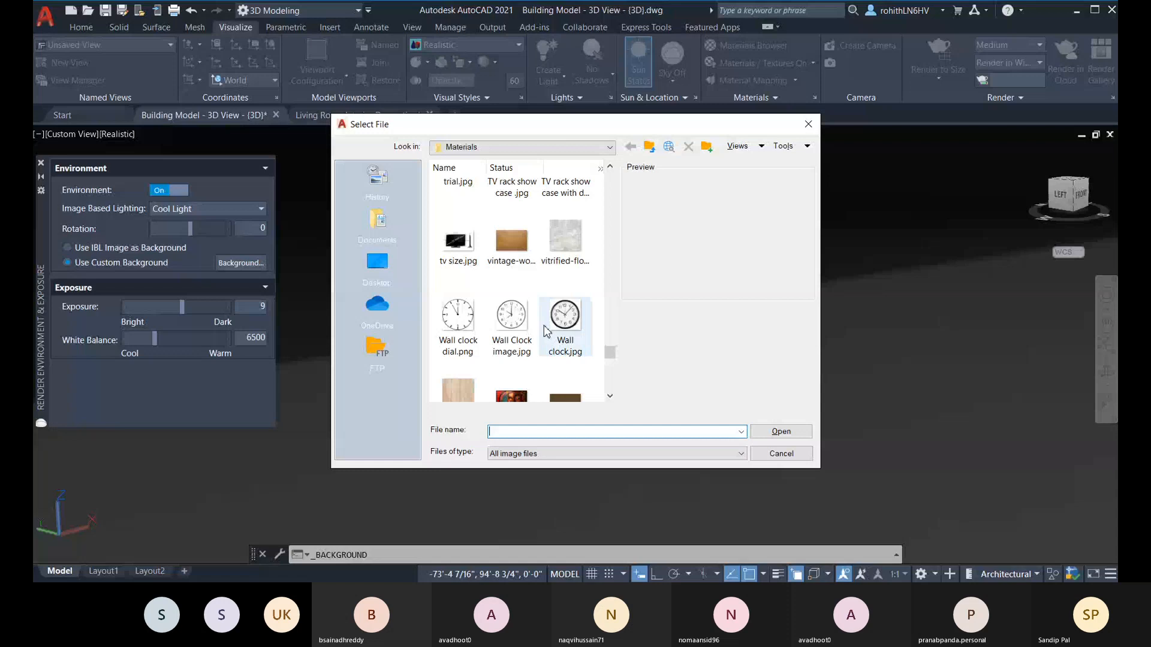
pyautogui.scroll(8, 538, 301)
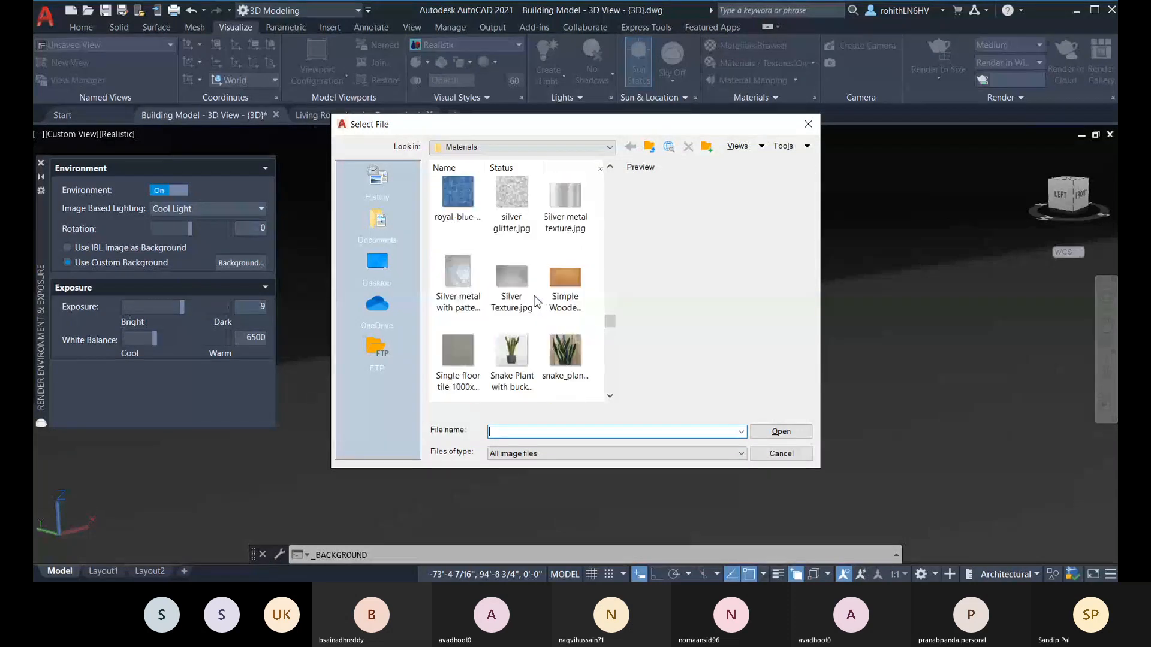
pyautogui.scroll(5, 535, 302)
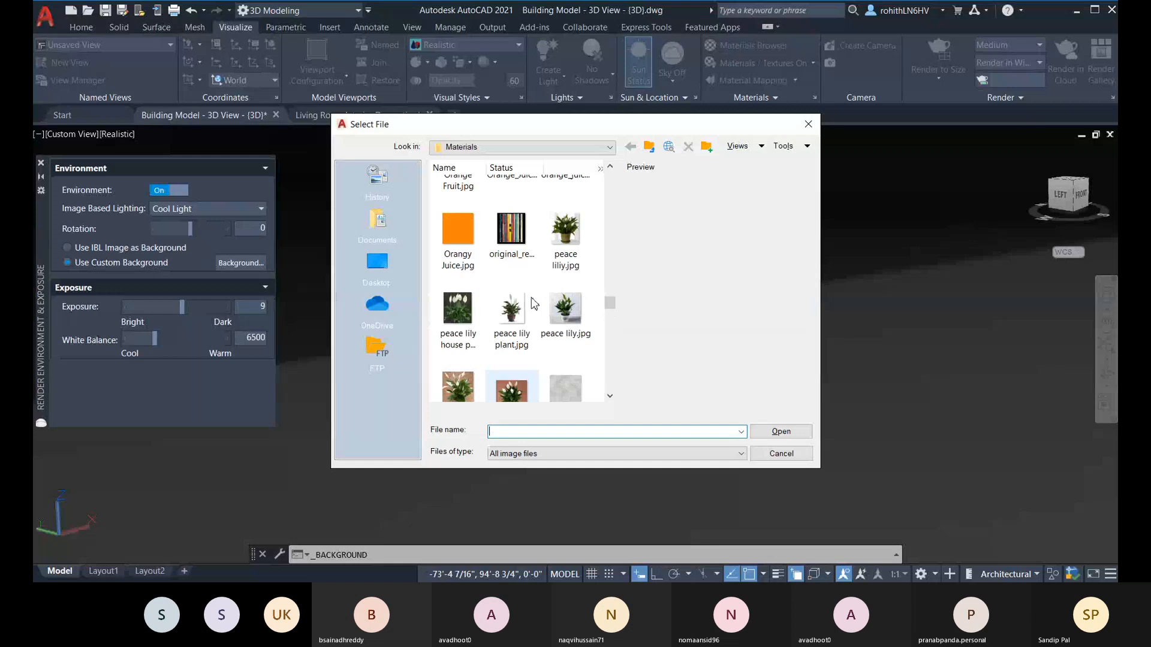
pyautogui.scroll(2, 534, 303)
pyautogui.scroll(2, 523, 308)
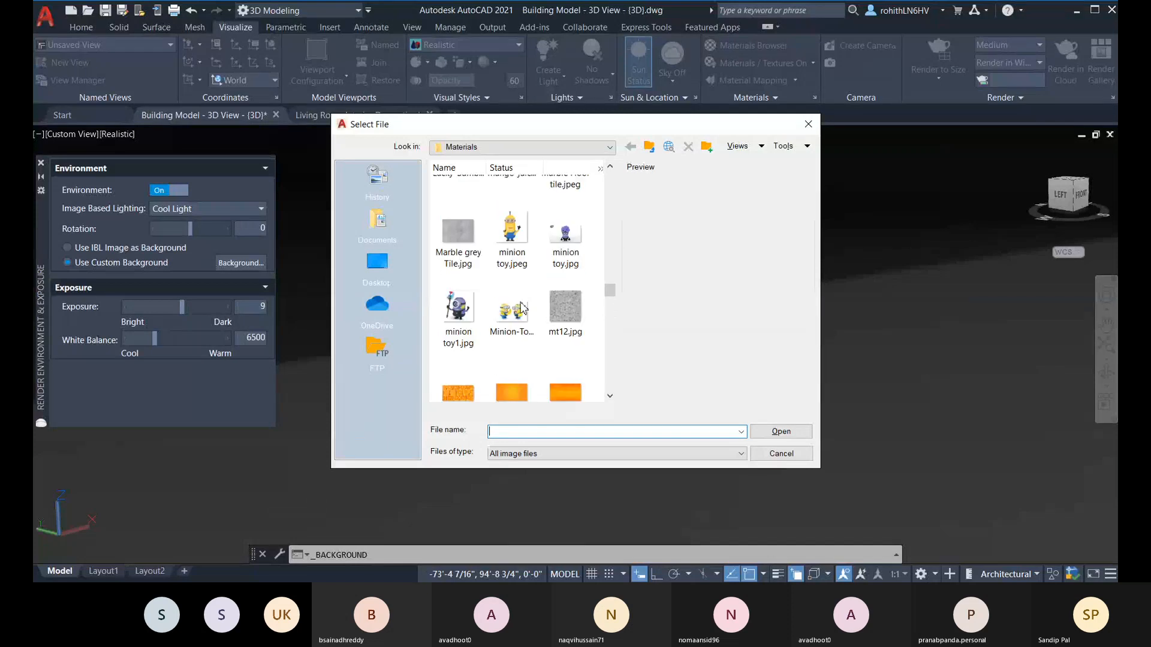
pyautogui.scroll(2, 493, 308)
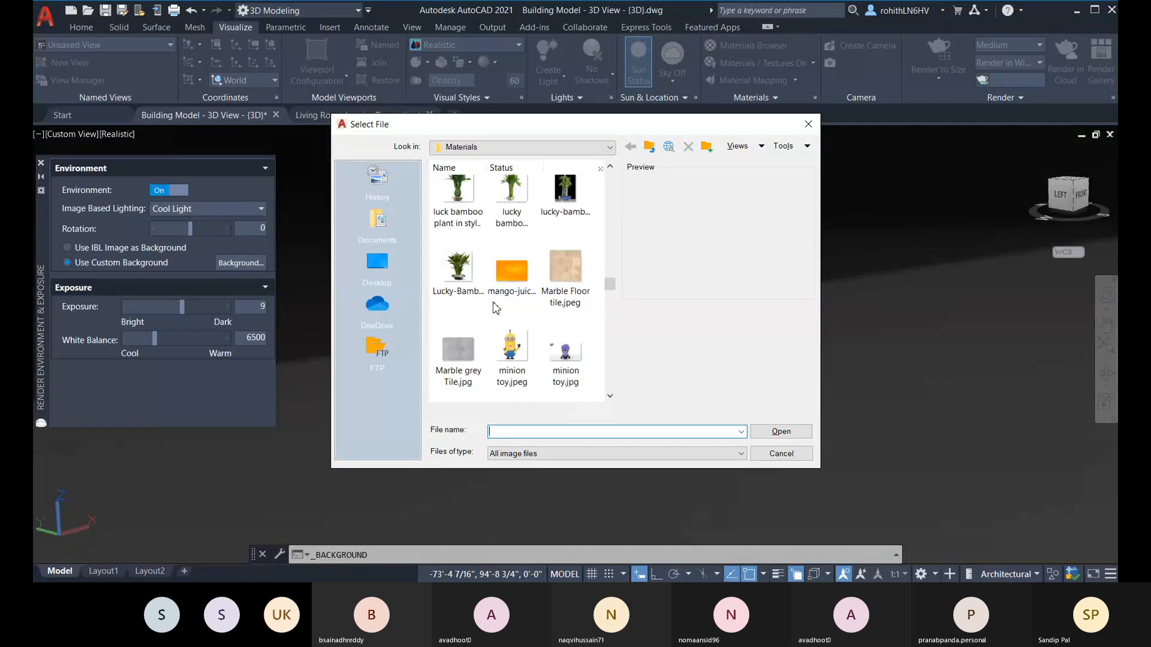
pyautogui.scroll(2, 497, 308)
pyautogui.scroll(2, 495, 308)
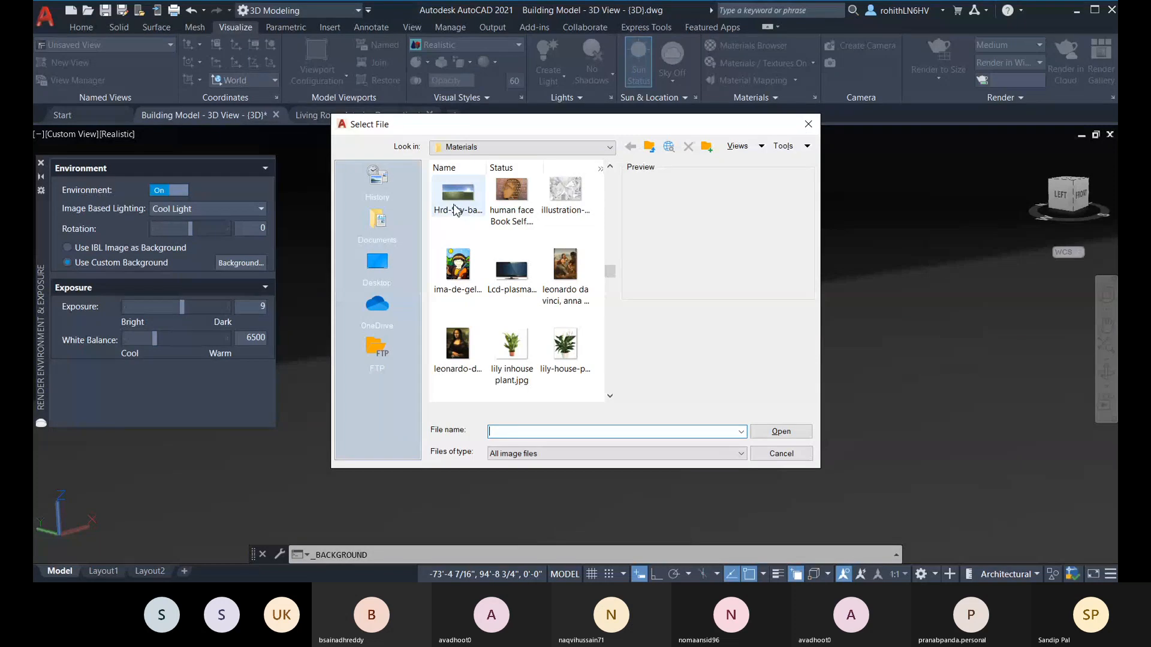
pyautogui.scroll(3, 459, 269)
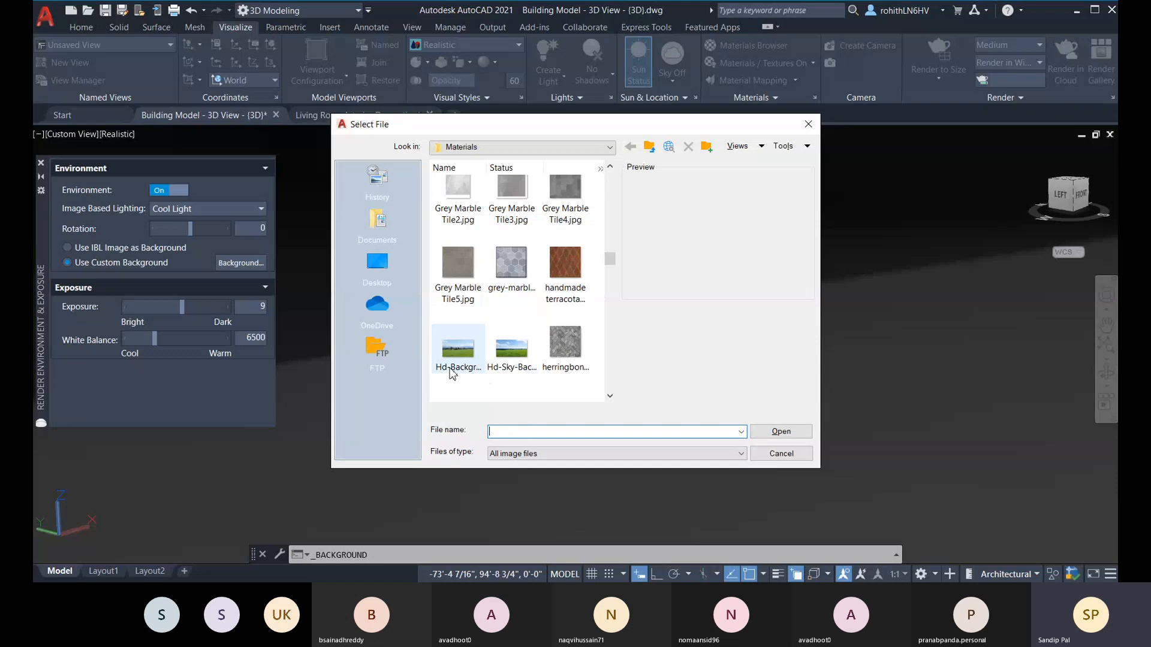
# Step: Compare the previews of Hd-Sky-Back.jpg and Hd-Background-scene.jpg, and load Hd-Background-scene.jpg as the background image
pyautogui.click(519, 358)
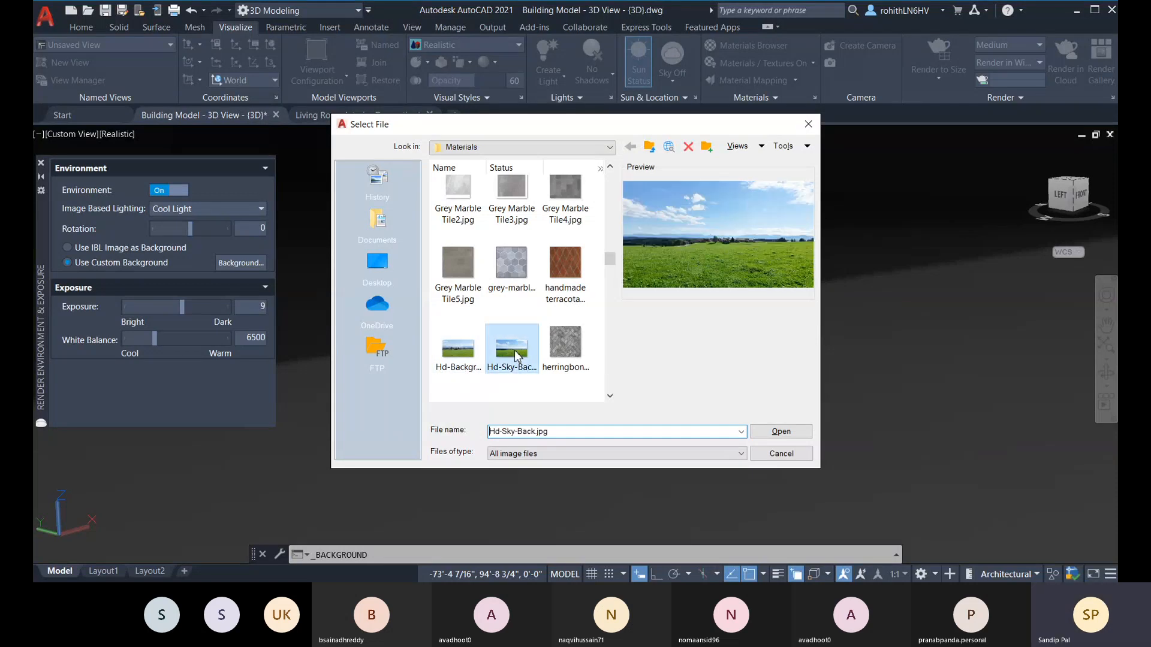
pyautogui.click(451, 358)
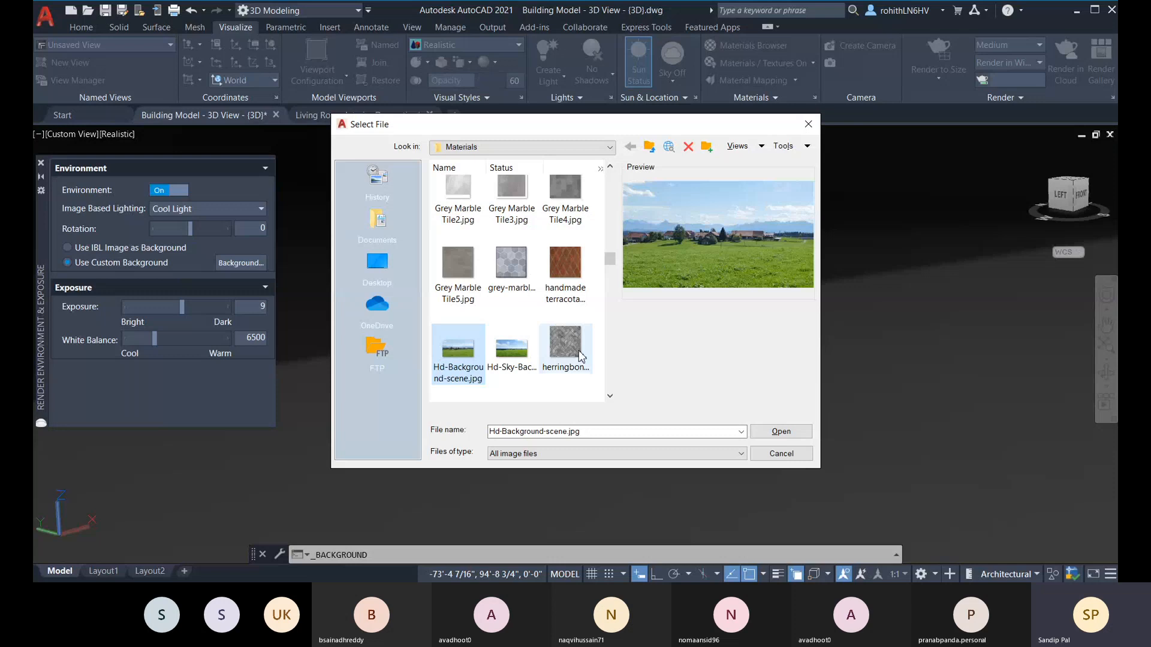
pyautogui.click(511, 350)
pyautogui.click(458, 349)
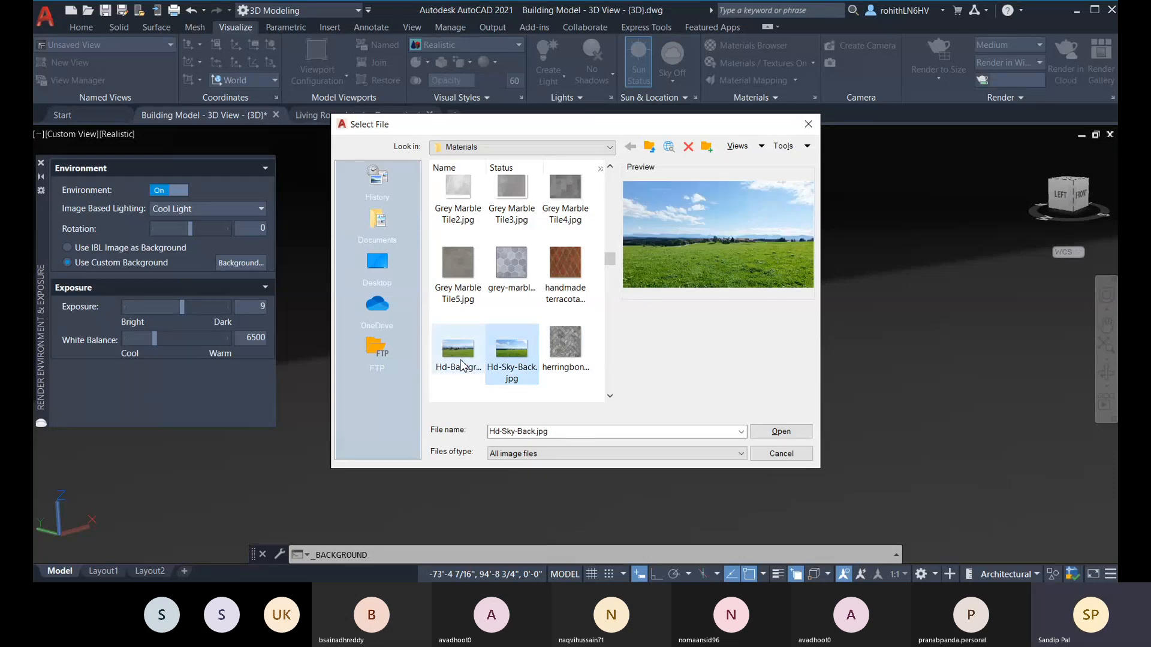
pyautogui.click(516, 354)
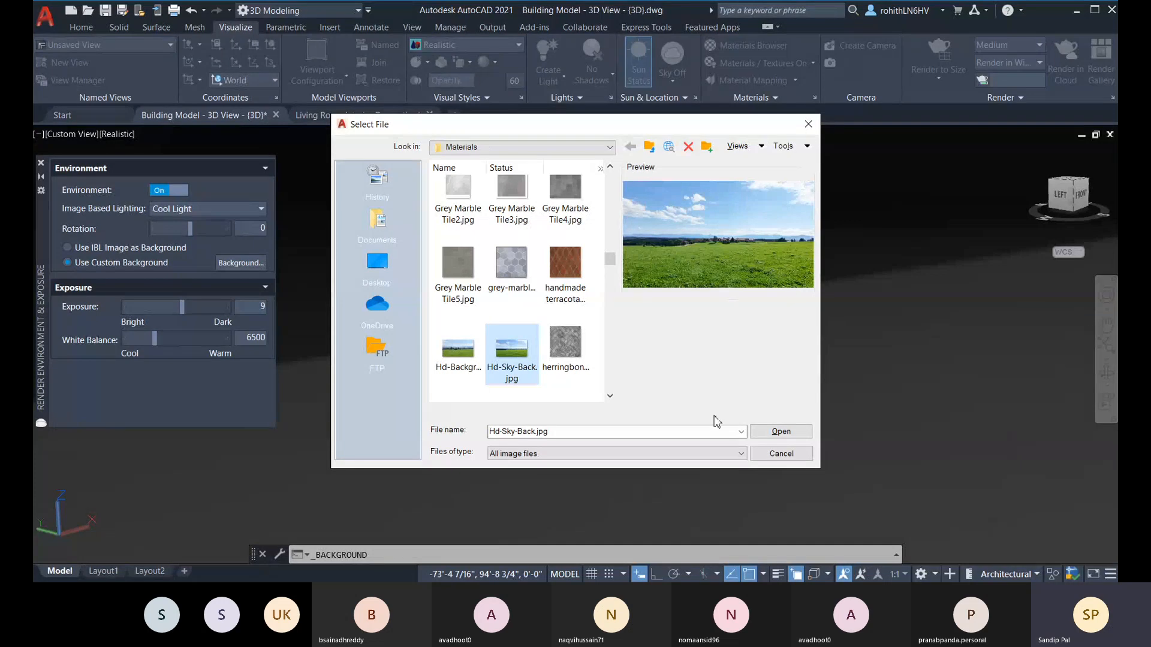
pyautogui.click(463, 364)
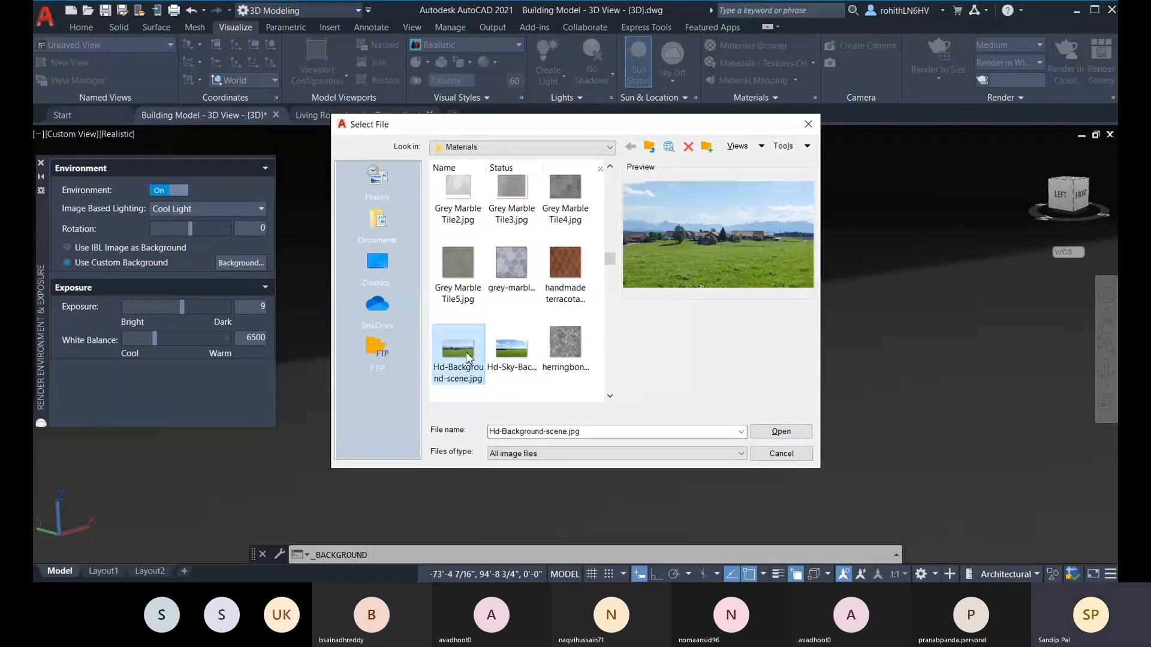
pyautogui.click(781, 432)
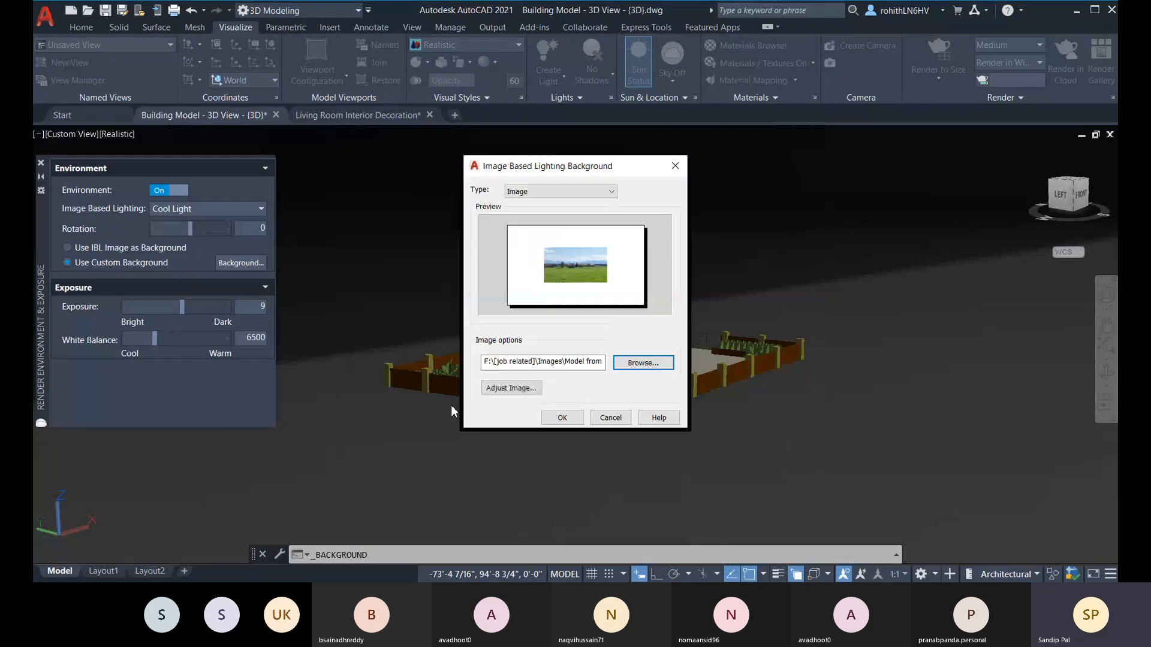
# Step: Reset the background image adjustment and scale the image horizontally and vertically until it fills the preview frame
pyautogui.click(494, 388)
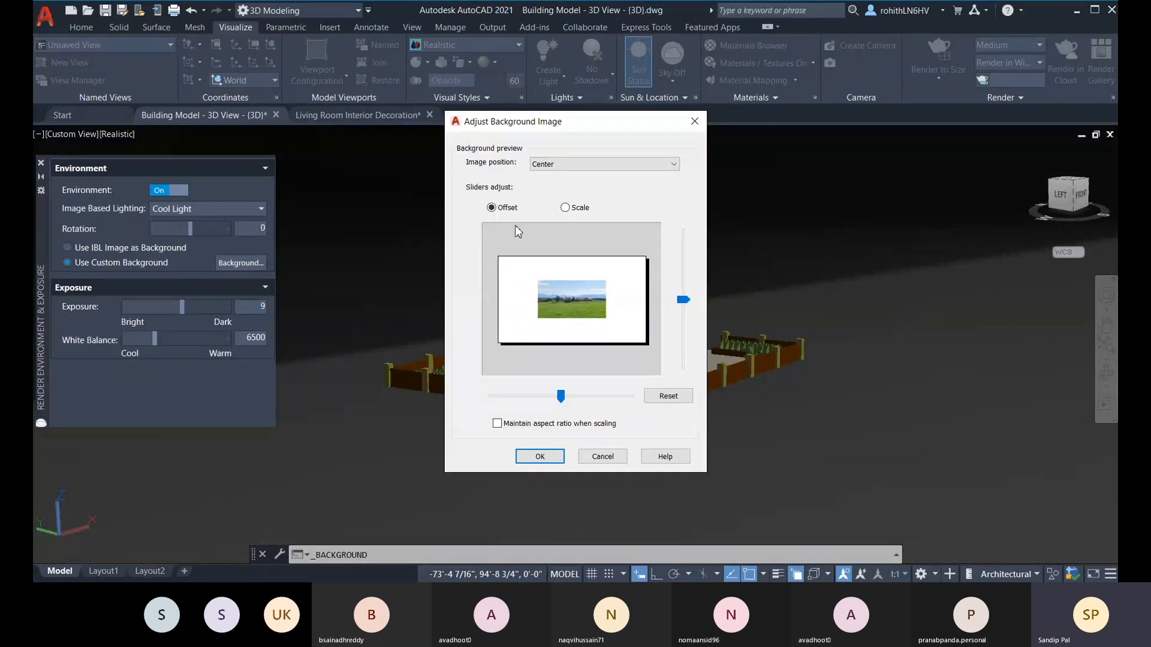
pyautogui.moveTo(561, 396); pyautogui.dragTo(560, 397)
pyautogui.click(667, 395)
pyautogui.click(565, 208)
pyautogui.moveTo(564, 401); pyautogui.dragTo(576, 403)
pyautogui.moveTo(684, 295); pyautogui.dragTo(681, 284)
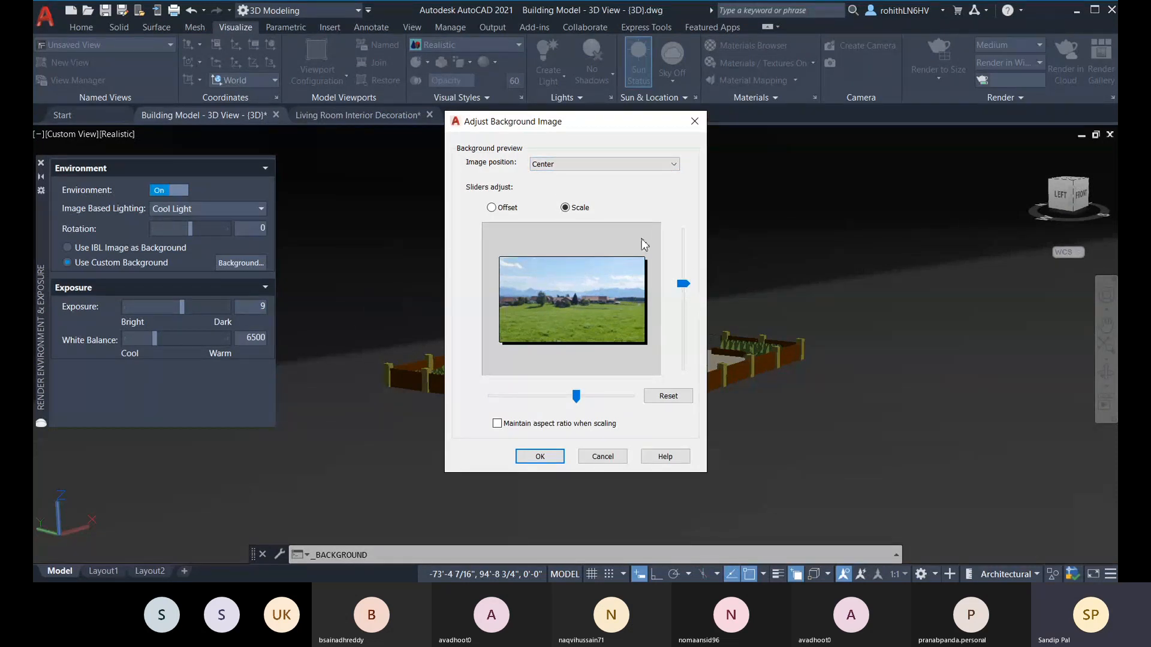
# Step: Try the Tile and Stretch image positions for the background image
pyautogui.click(611, 167)
pyautogui.click(563, 191)
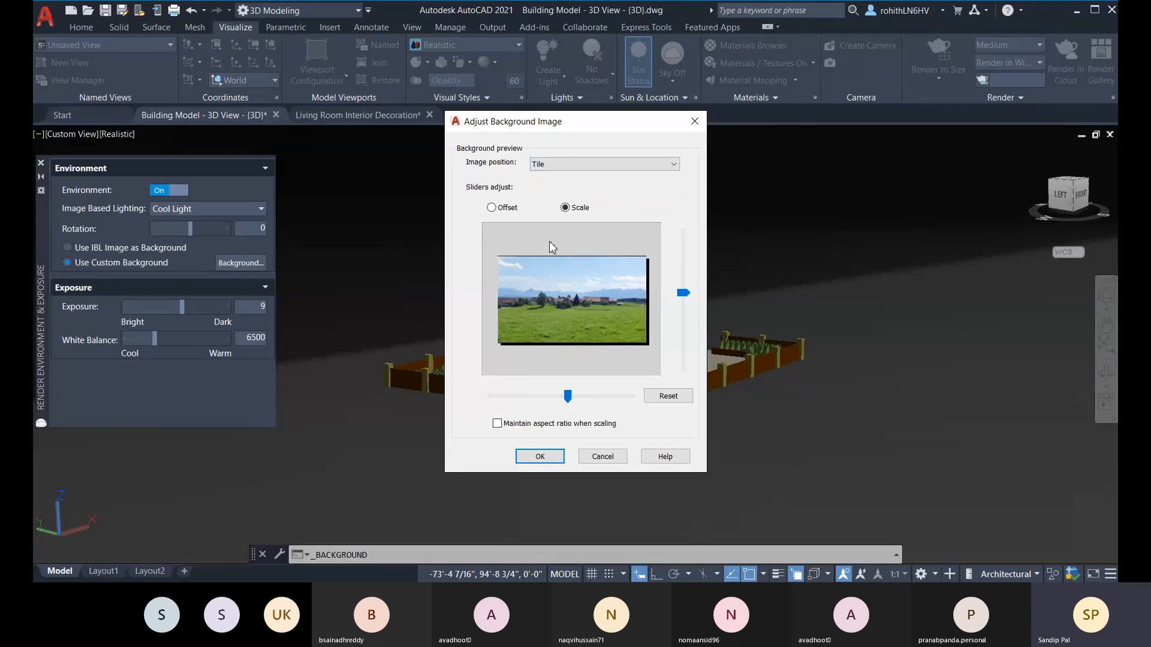
pyautogui.click(609, 167)
pyautogui.click(593, 181)
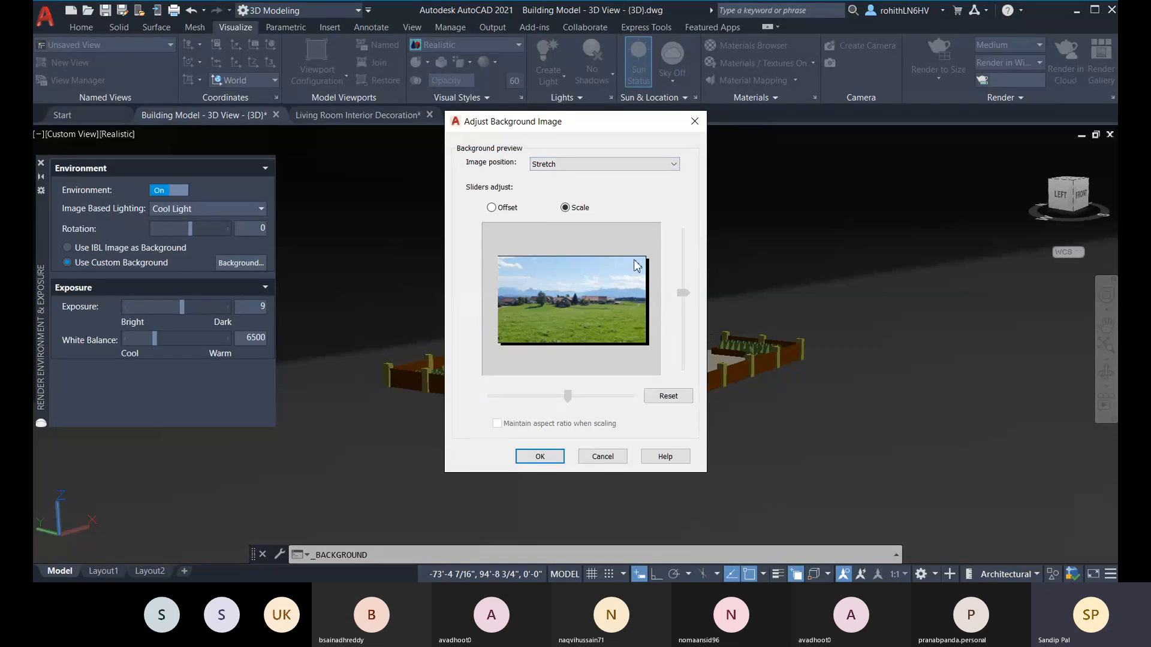
# Step: Switch the sliders to offset adjustment, check the Tile position once more and set the image position to Center
pyautogui.click(492, 208)
pyautogui.click(575, 166)
pyautogui.click(542, 193)
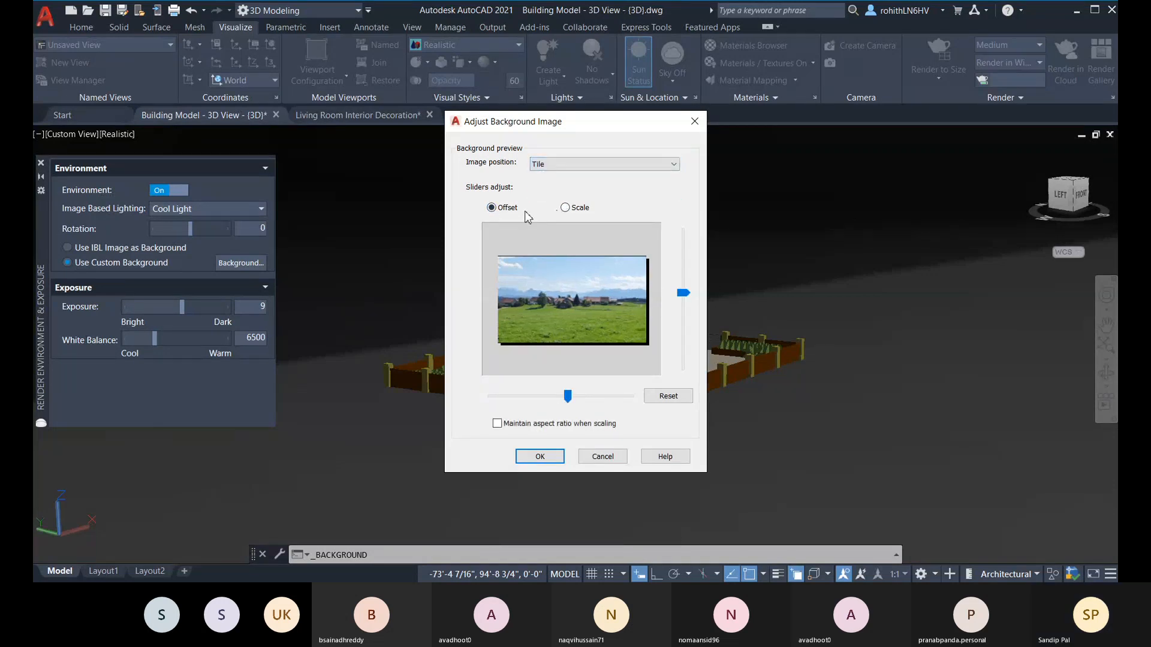
pyautogui.click(586, 165)
pyautogui.click(585, 175)
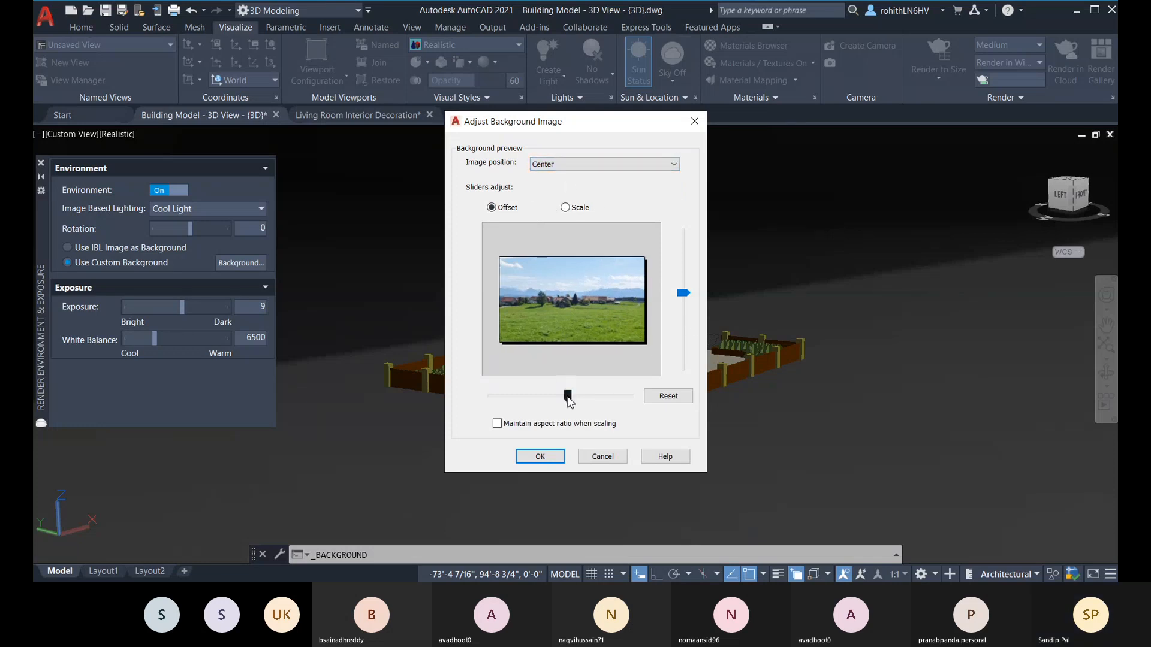
# Step: Reset the background image's offset and scale adjustments
pyautogui.click(669, 401)
pyautogui.click(669, 401)
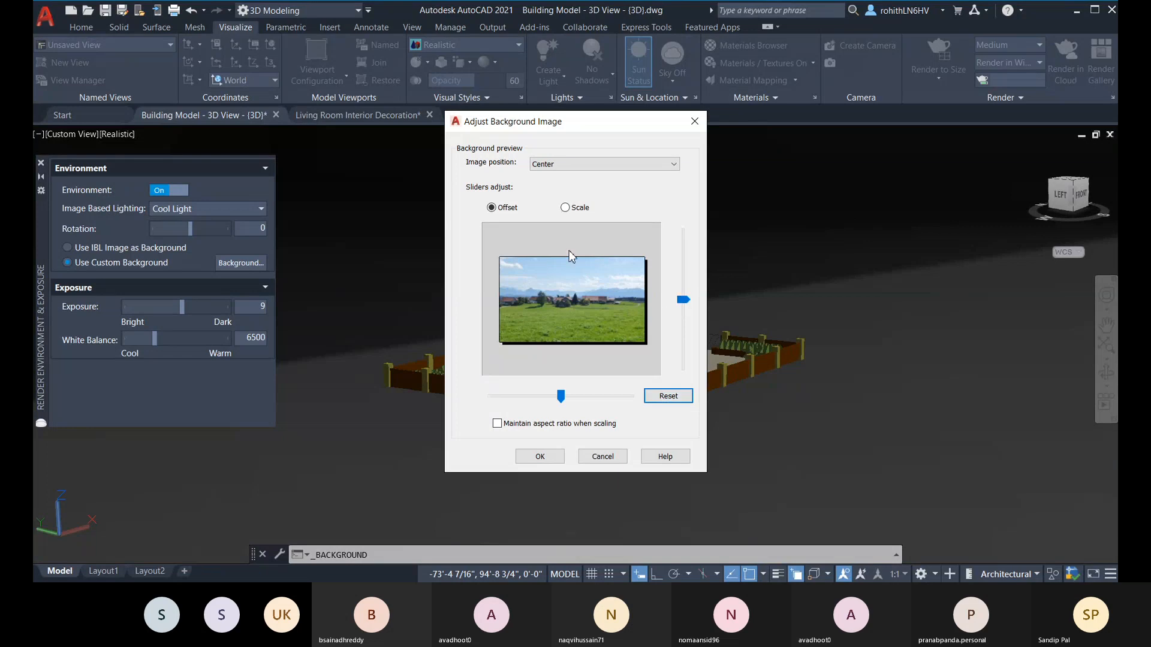
pyautogui.click(564, 207)
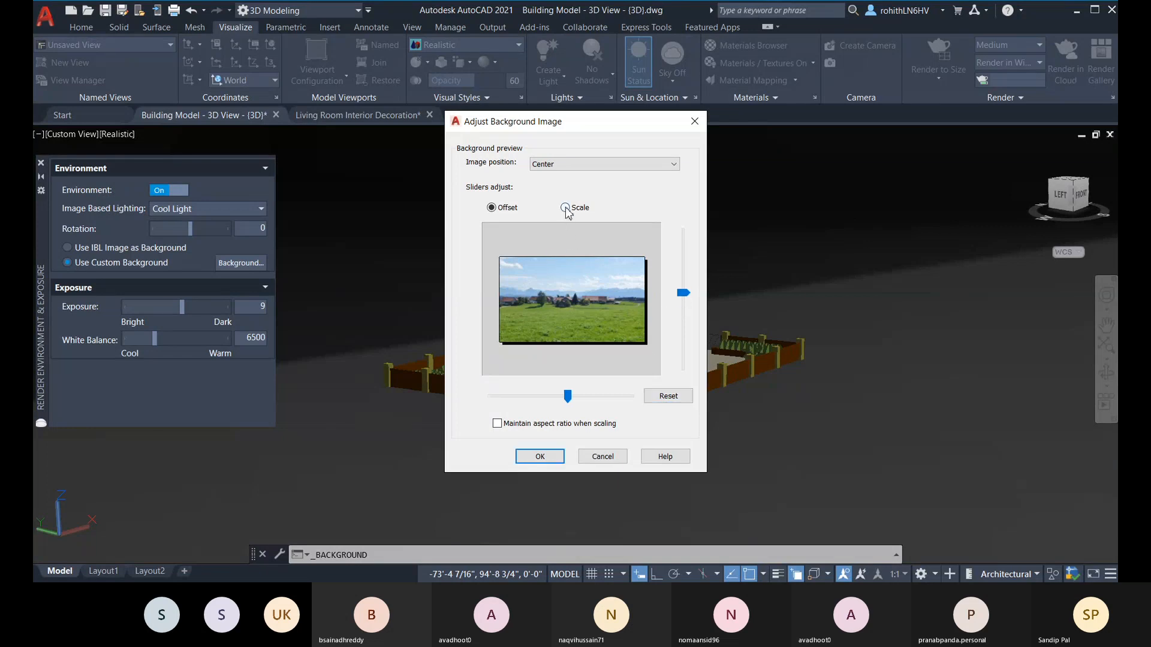
pyautogui.click(664, 400)
# Step: Check the Tile image position, set the position to Stretch and apply the image as the model background
pyautogui.click(579, 164)
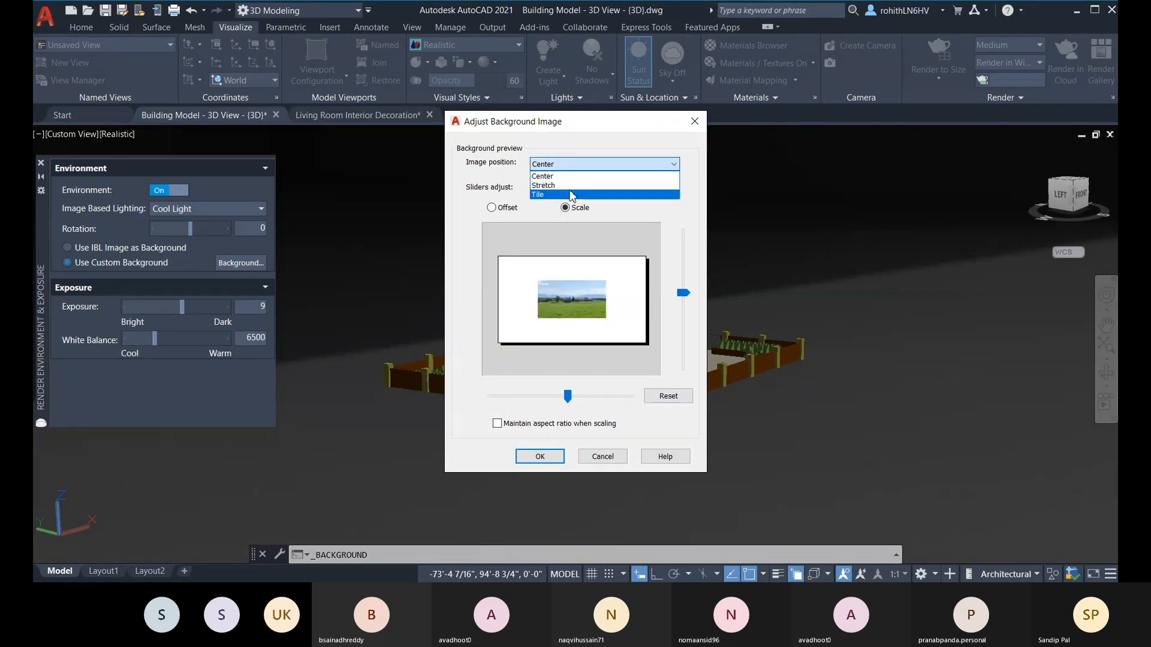
pyautogui.click(570, 197)
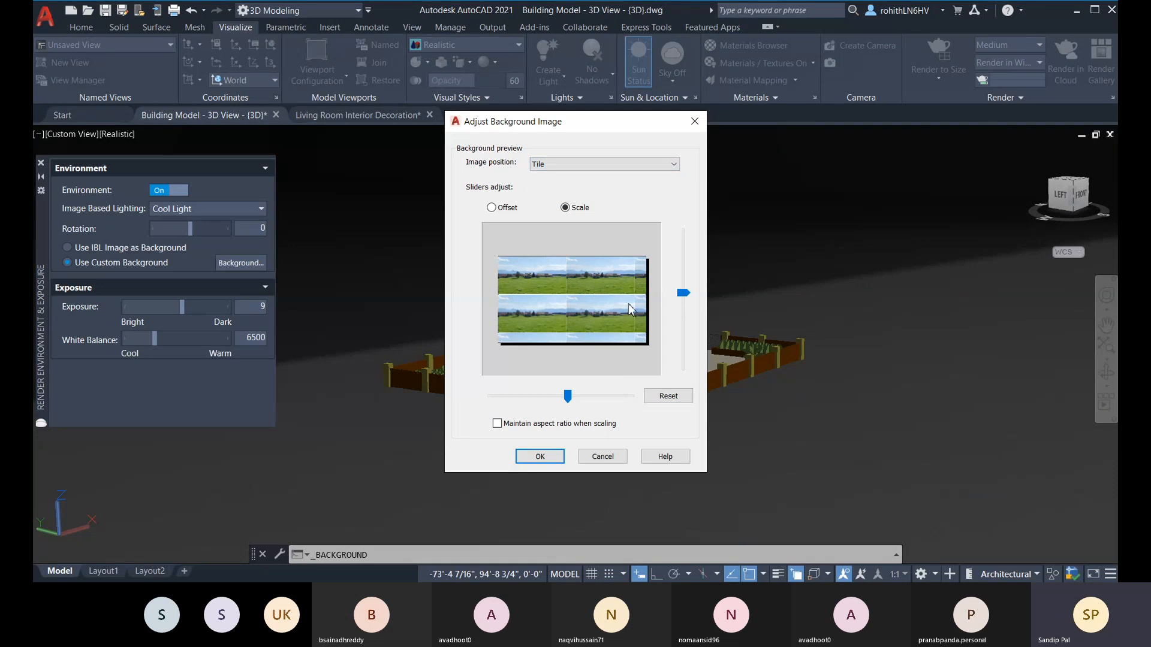
pyautogui.click(605, 168)
pyautogui.click(581, 184)
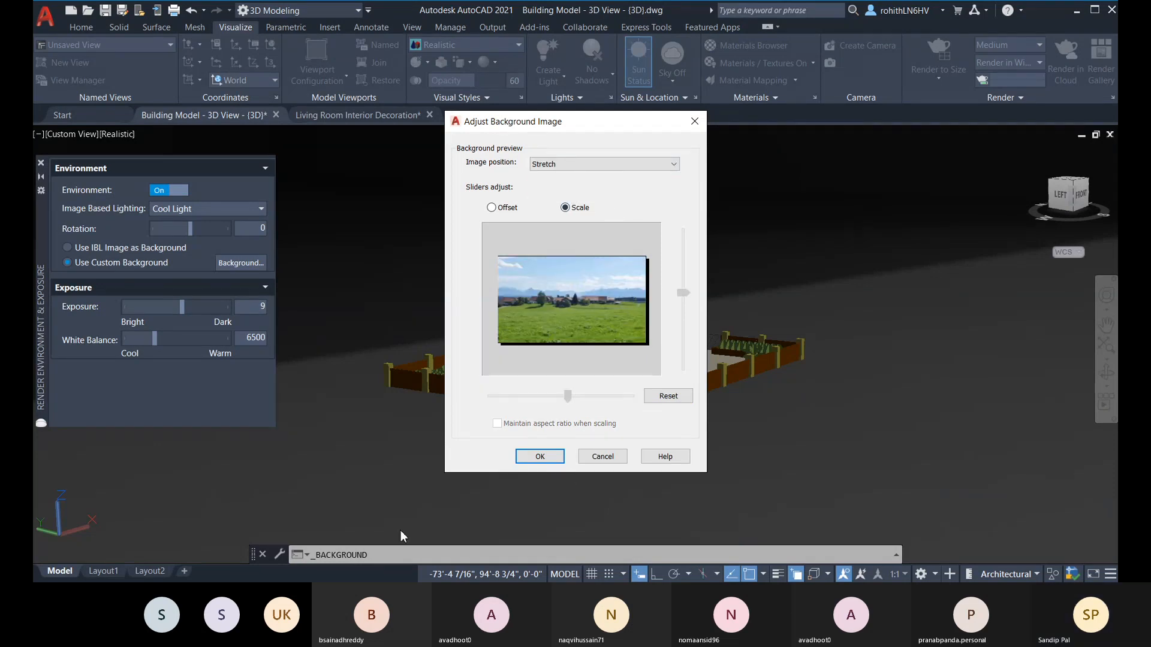
pyautogui.click(539, 456)
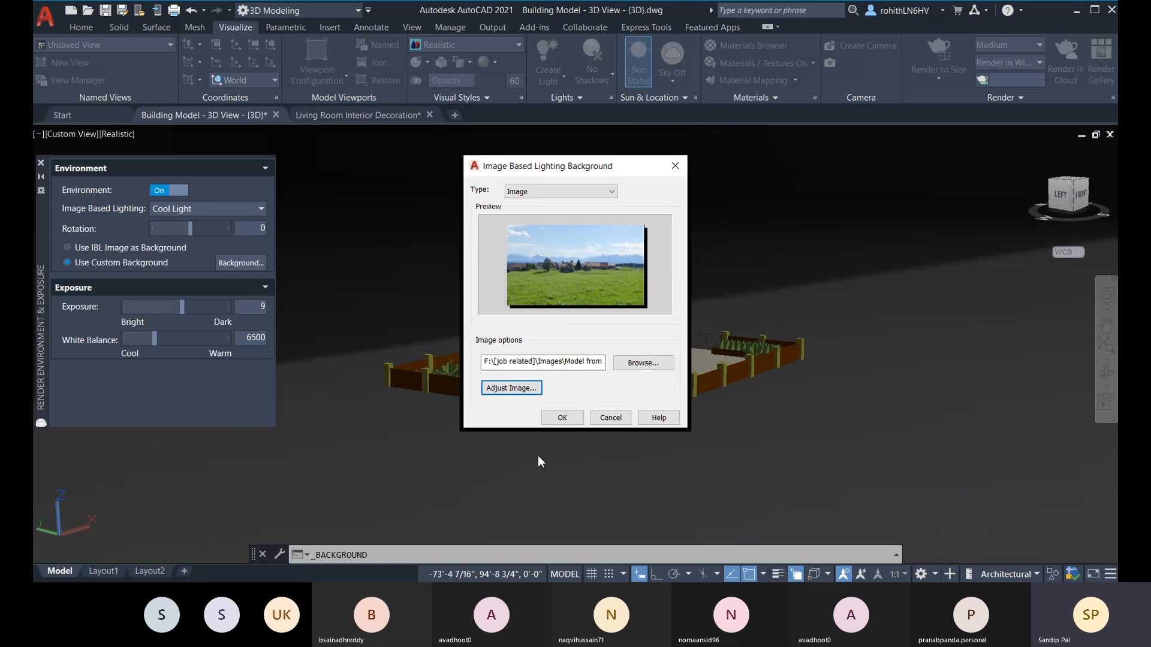
pyautogui.click(566, 418)
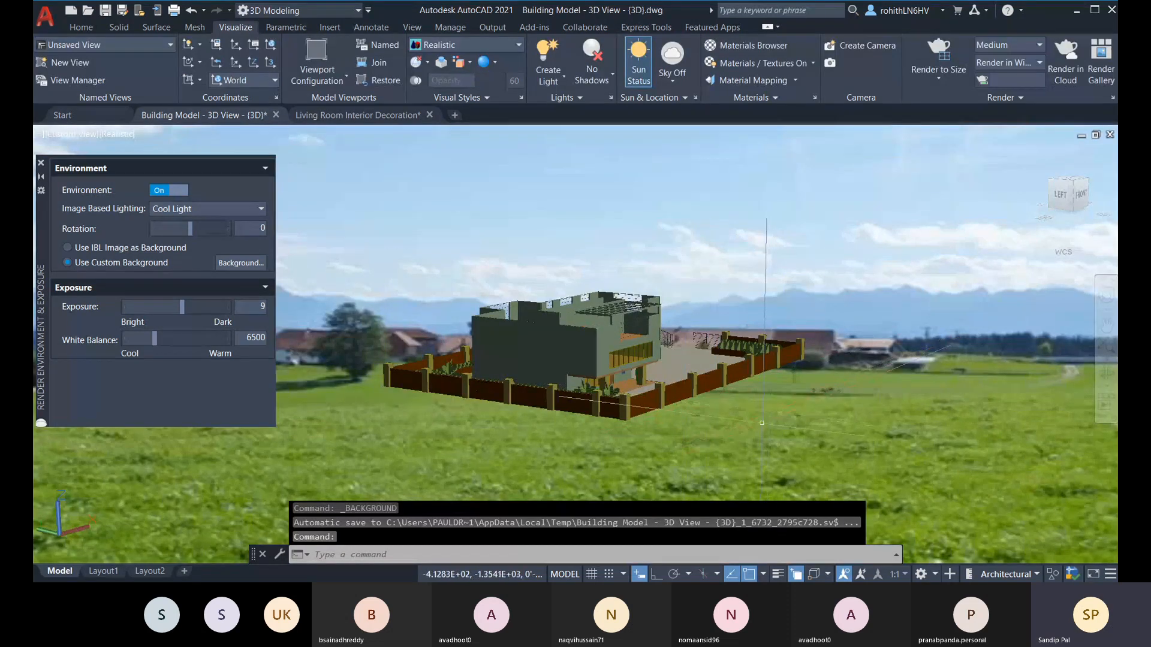
# Step: Examine the building against the landscape background from its right side, front side and front corner
pyautogui.moveTo(762, 410); pyautogui.dragTo(542, 326, button='middle')
pyautogui.scroll(4, 623, 438)
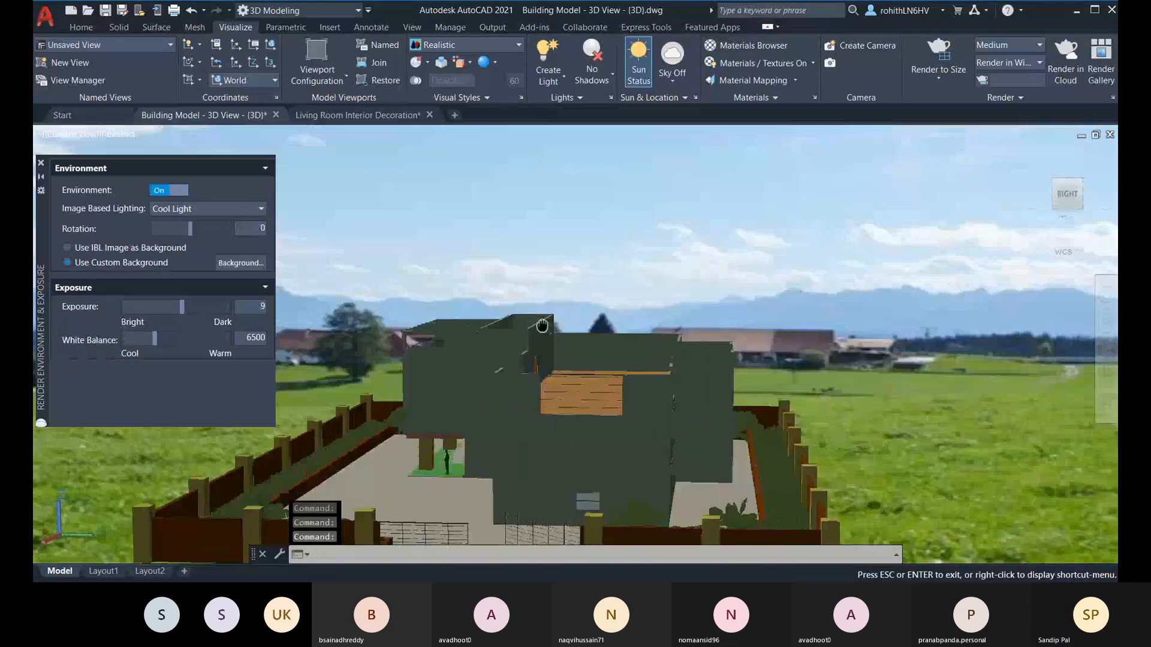
pyautogui.moveTo(542, 325); pyautogui.dragTo(613, 163, button='middle')
pyautogui.scroll(3, 615, 253)
pyautogui.moveTo(614, 253); pyautogui.dragTo(640, 369, button='middle')
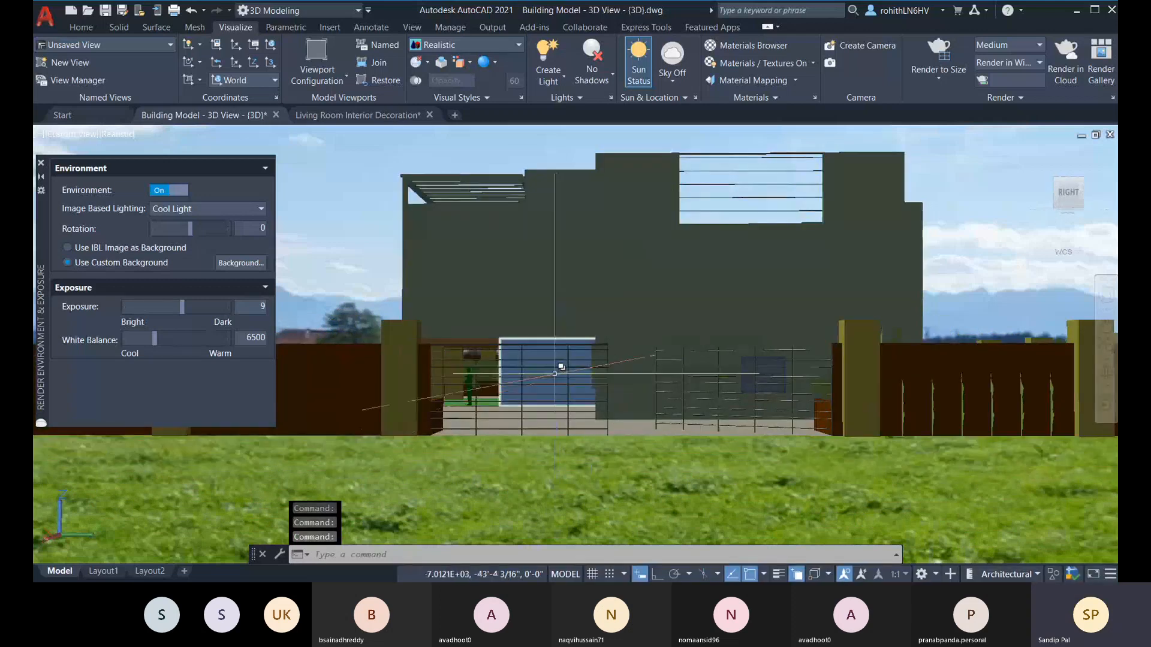
pyautogui.moveTo(561, 340); pyautogui.dragTo(588, 390, button='middle')
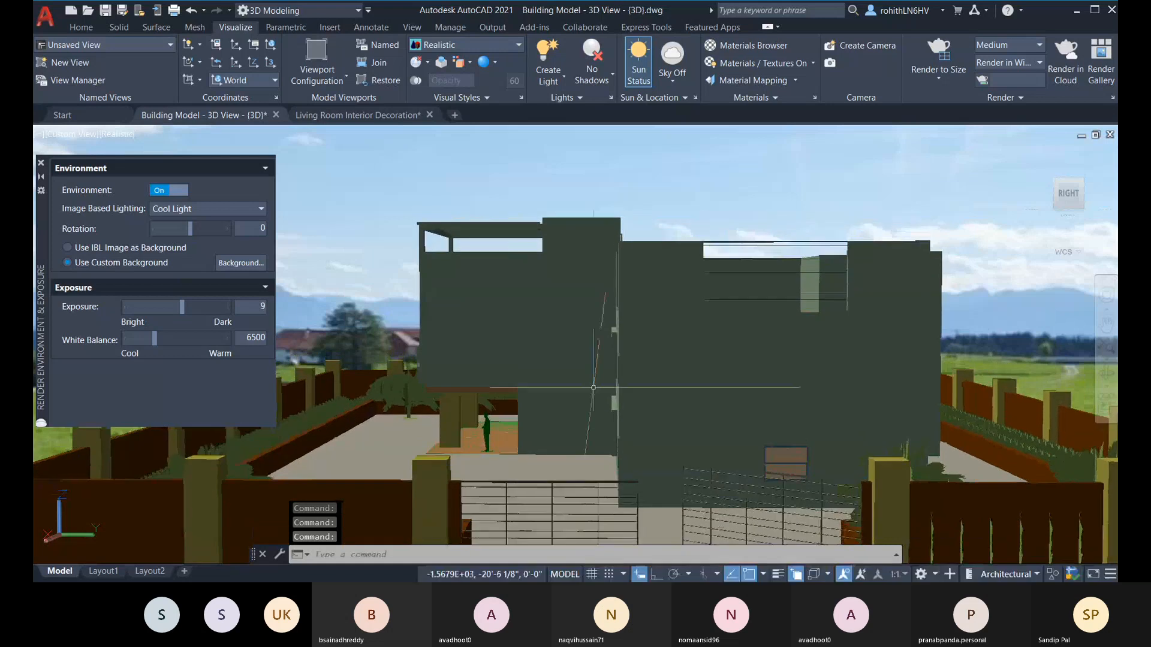
pyautogui.keyDown('shift'); pyautogui.moveTo(665, 384); pyautogui.dragTo(723, 462, button='middle'); pyautogui.keyUp('shift')
pyautogui.scroll(2, 555, 393)
pyautogui.scroll(-2, 623, 399)
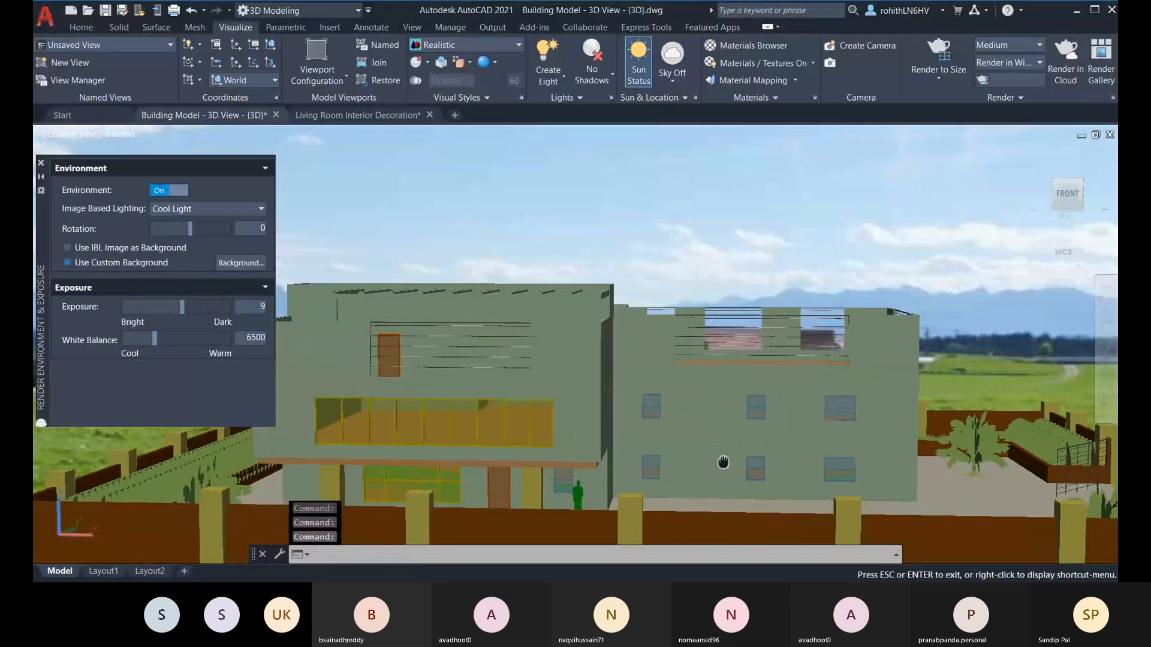
pyautogui.moveTo(723, 462); pyautogui.dragTo(735, 464, button='middle')
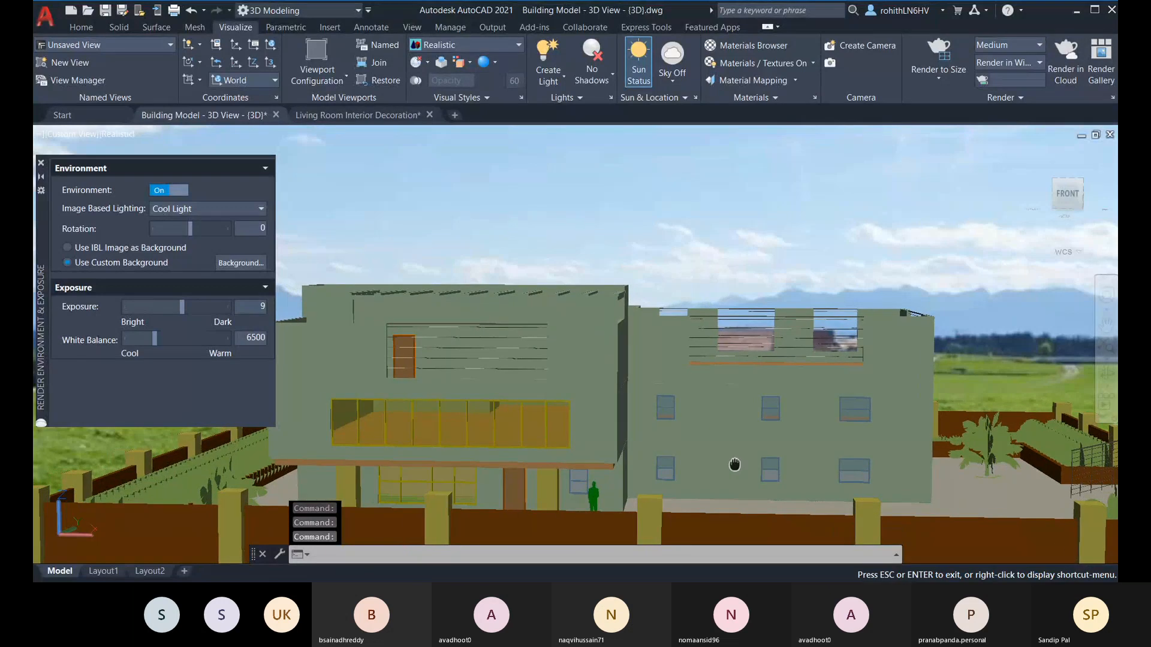
pyautogui.keyDown('shift'); pyautogui.moveTo(763, 459); pyautogui.dragTo(684, 465, button='middle'); pyautogui.keyUp('shift')
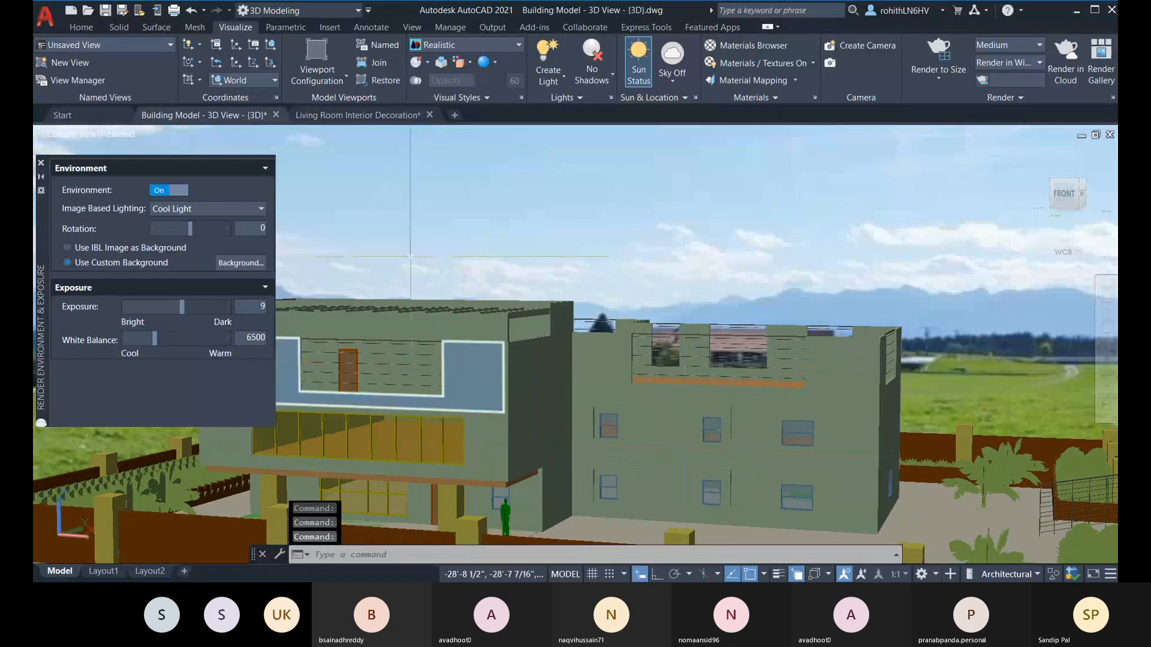
# Step: Close the Render Environment & Exposure palette and set the render output size to 1366 x 768 px at 300 dpi
pyautogui.click(41, 163)
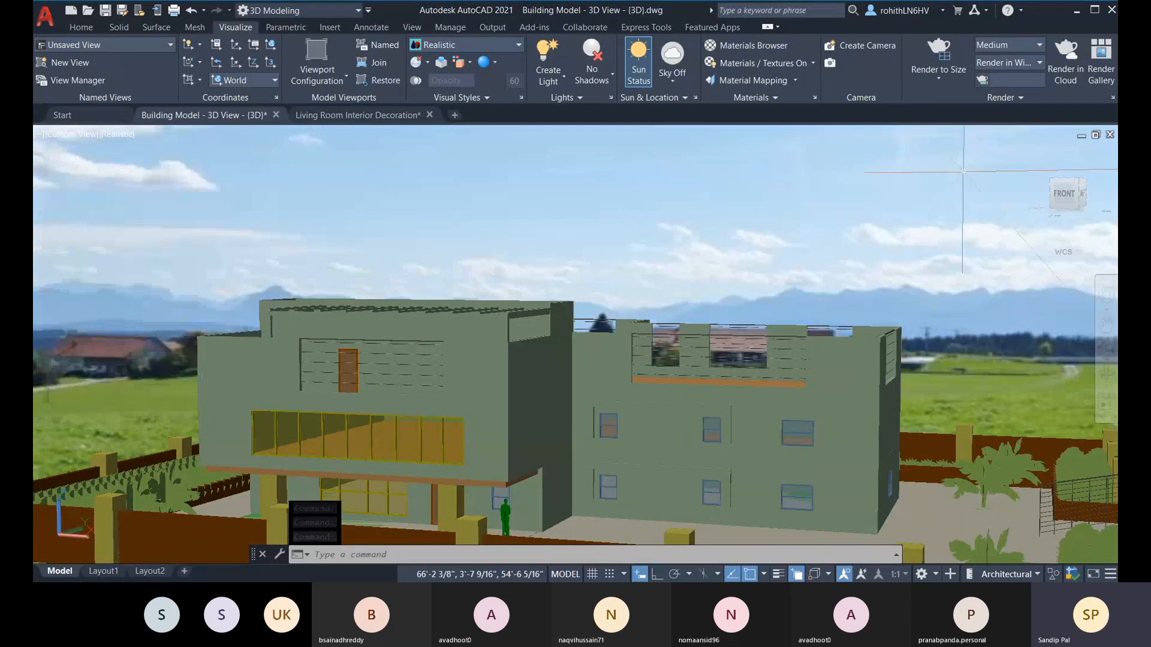
pyautogui.click(936, 78)
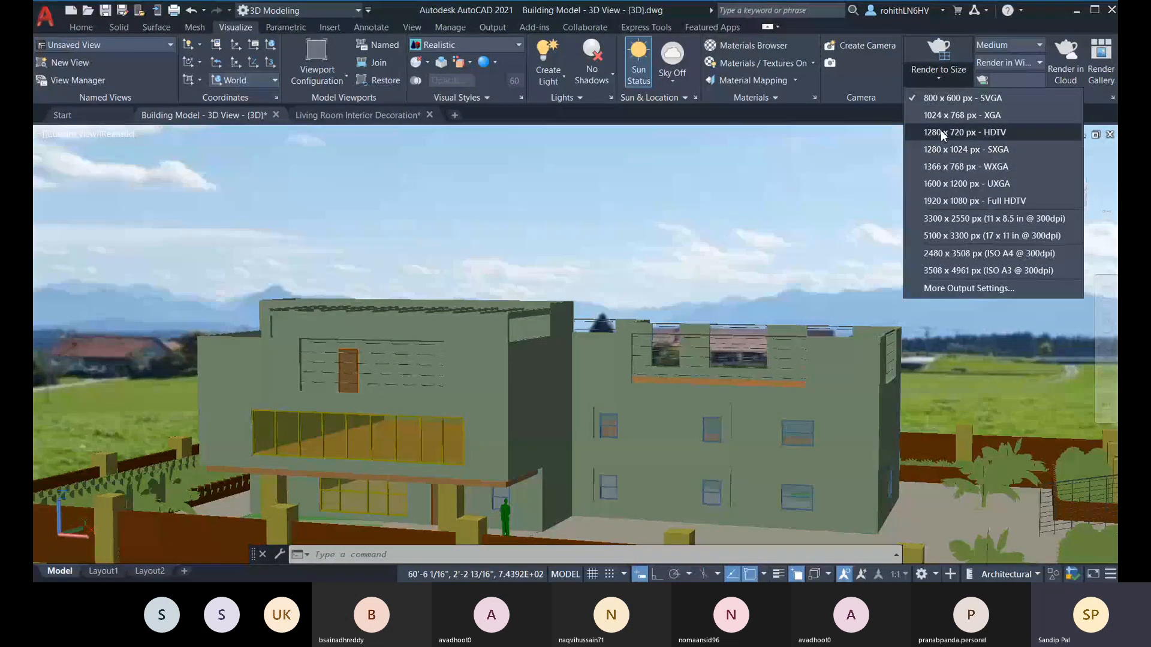
pyautogui.click(942, 290)
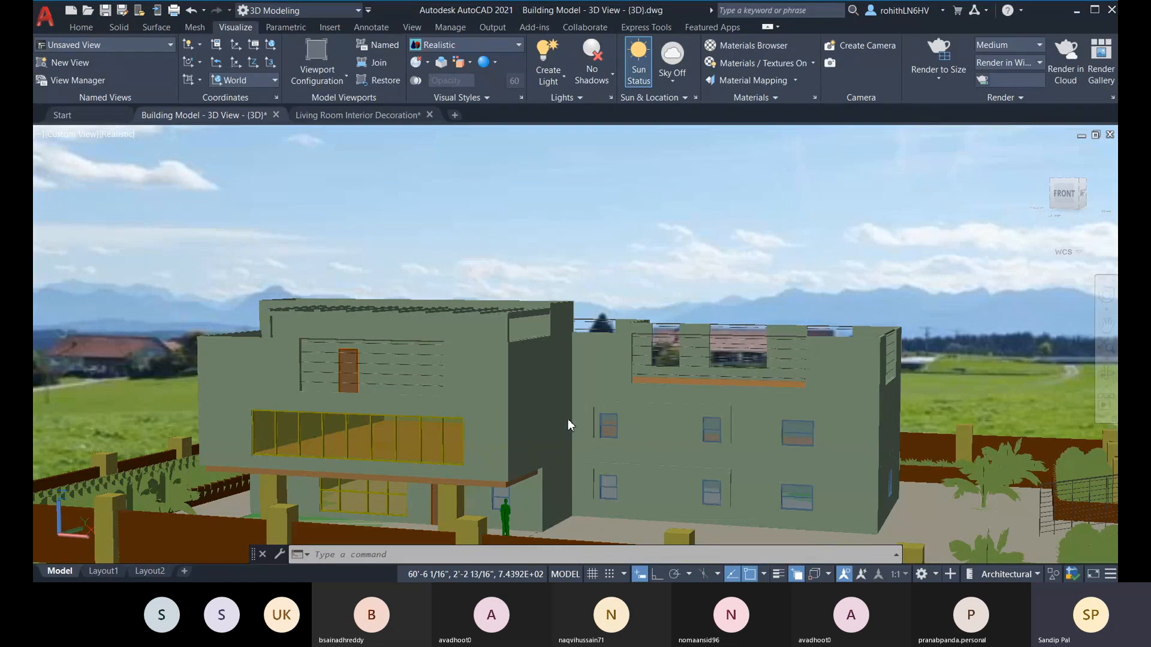
pyautogui.click(942, 85)
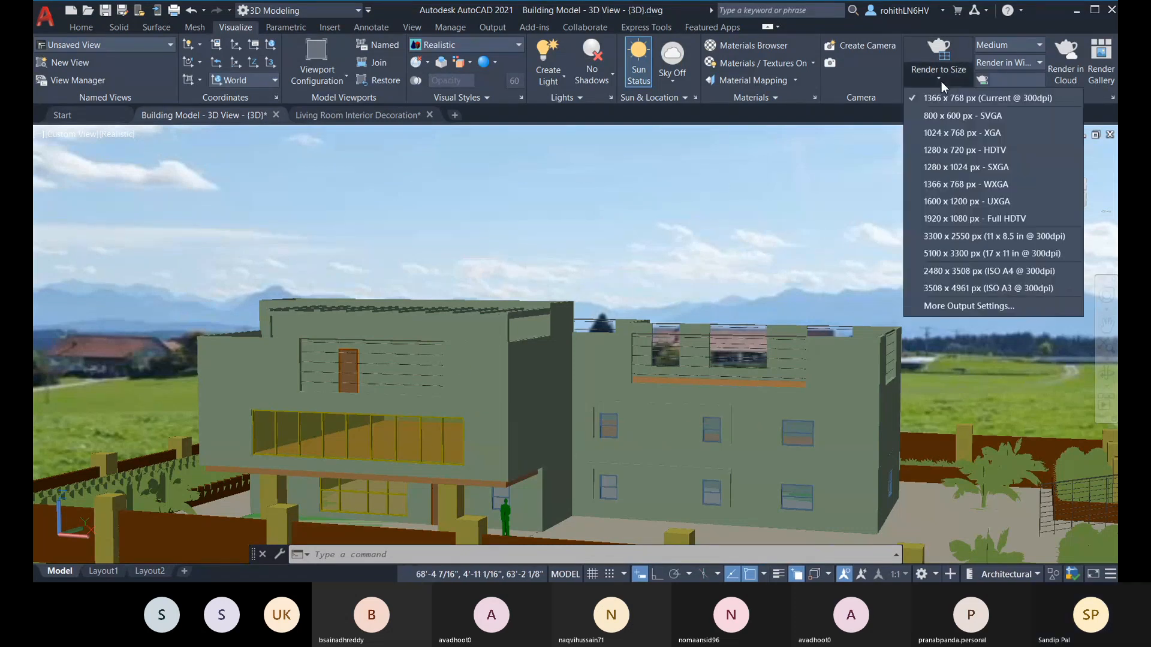
pyautogui.click(970, 99)
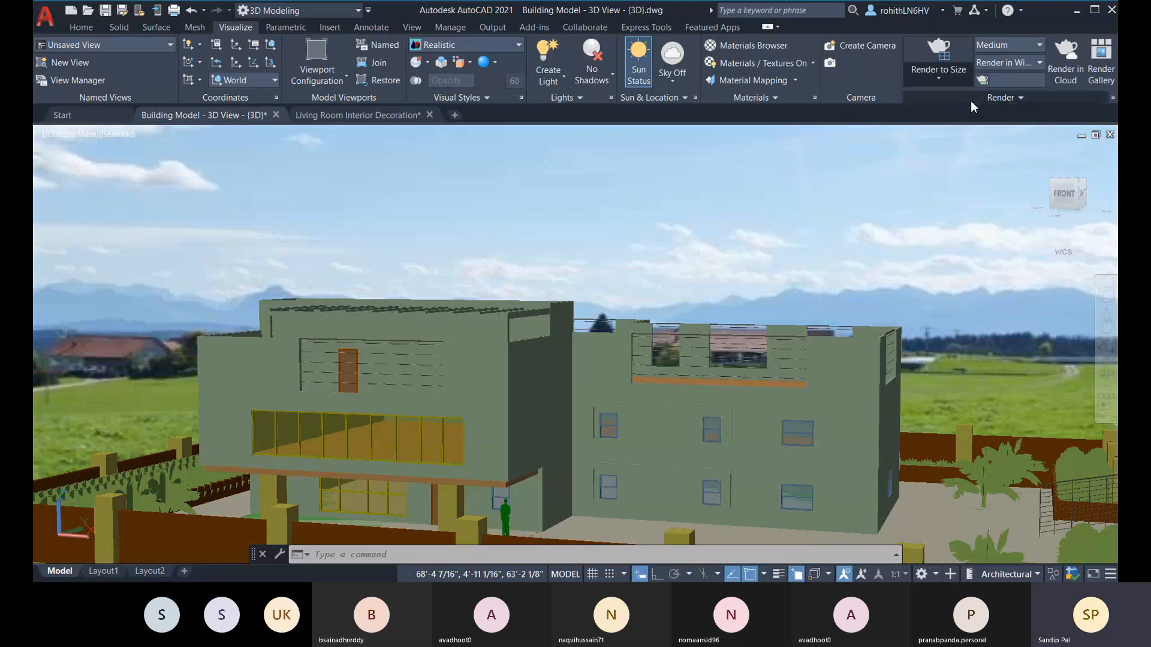
# Step: Review the render quality presets, open the Render Presets Manager and set the Medium preset's render accuracy to High
pyautogui.click(1027, 45)
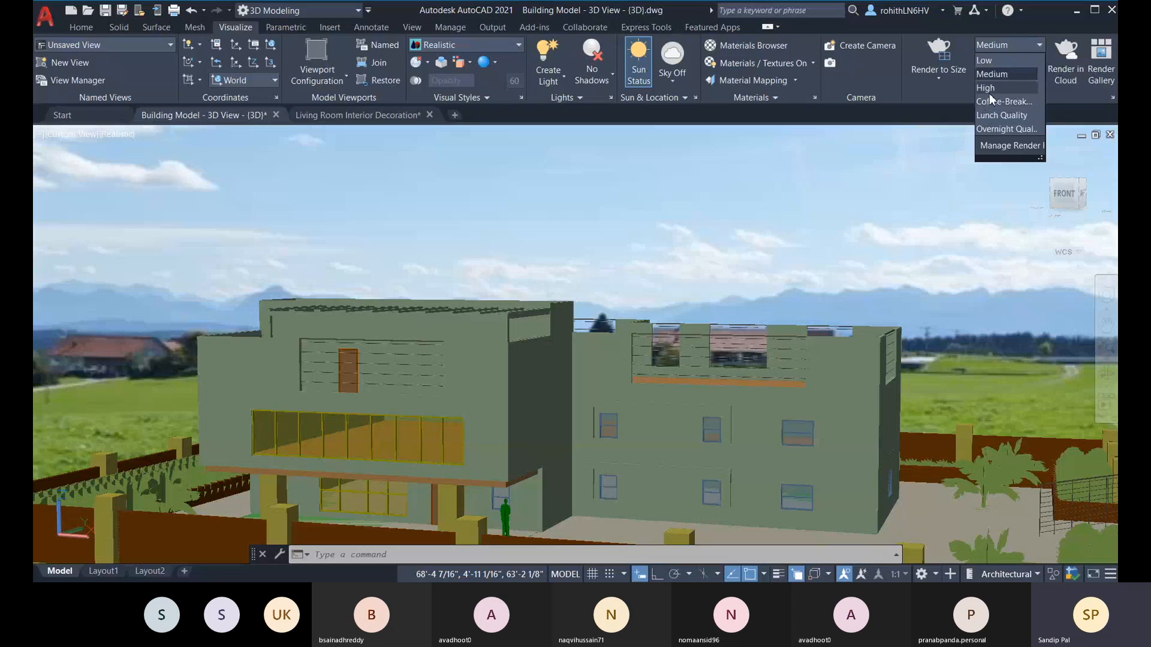
pyautogui.click(1074, 103)
pyautogui.click(1072, 102)
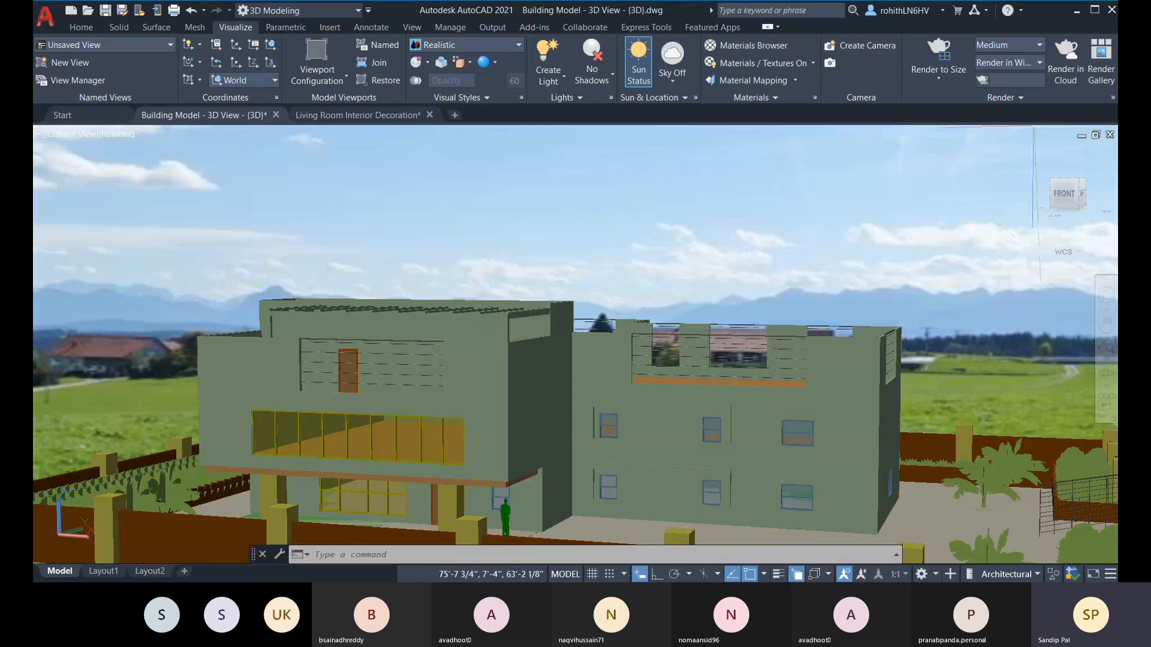
pyautogui.click(1113, 98)
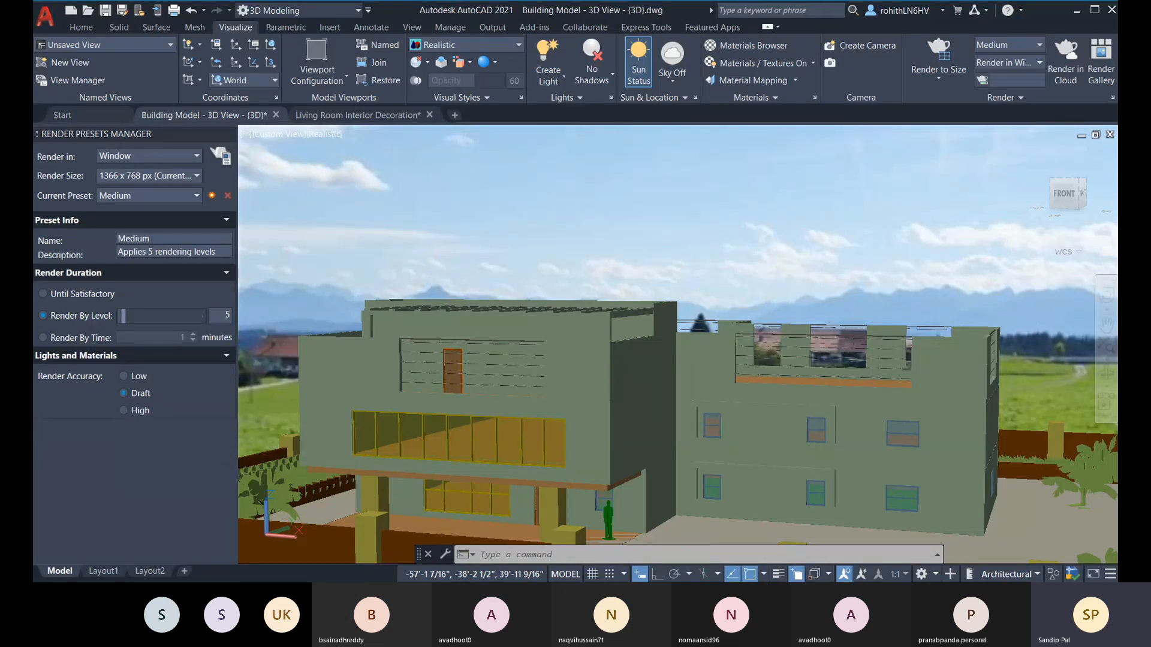
pyautogui.click(124, 411)
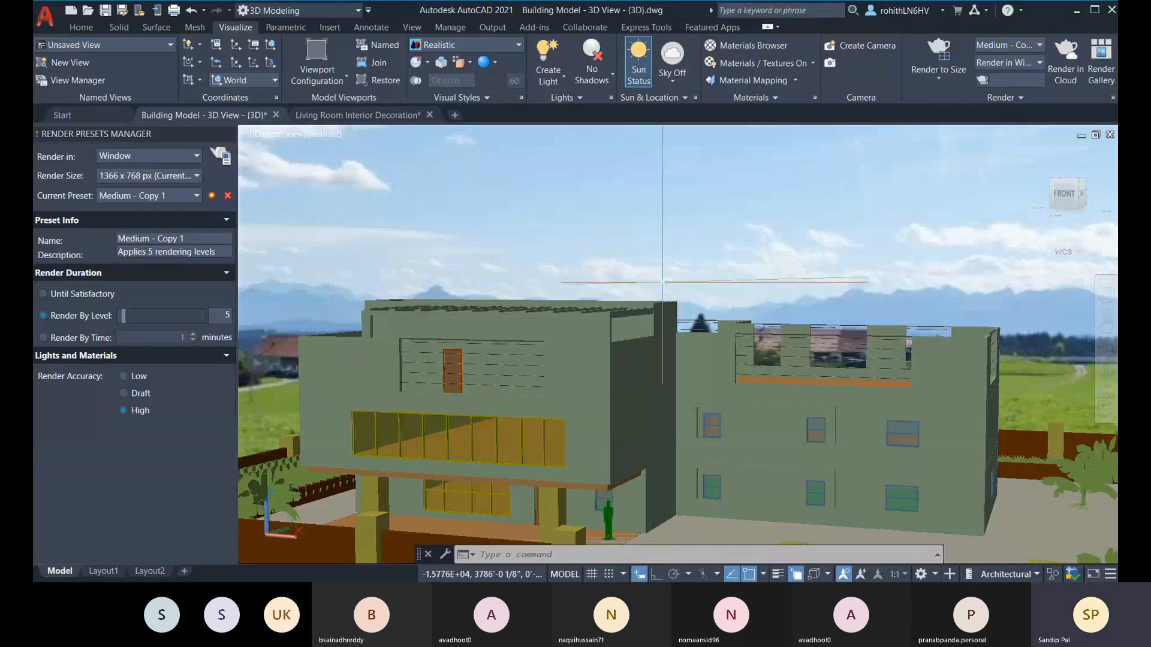
# Step: Zoom out to the whole fenced plot, try panning it sideways across the meadow and undo the pan
pyautogui.scroll(-1, 661, 294)
pyautogui.scroll(-3, 662, 293)
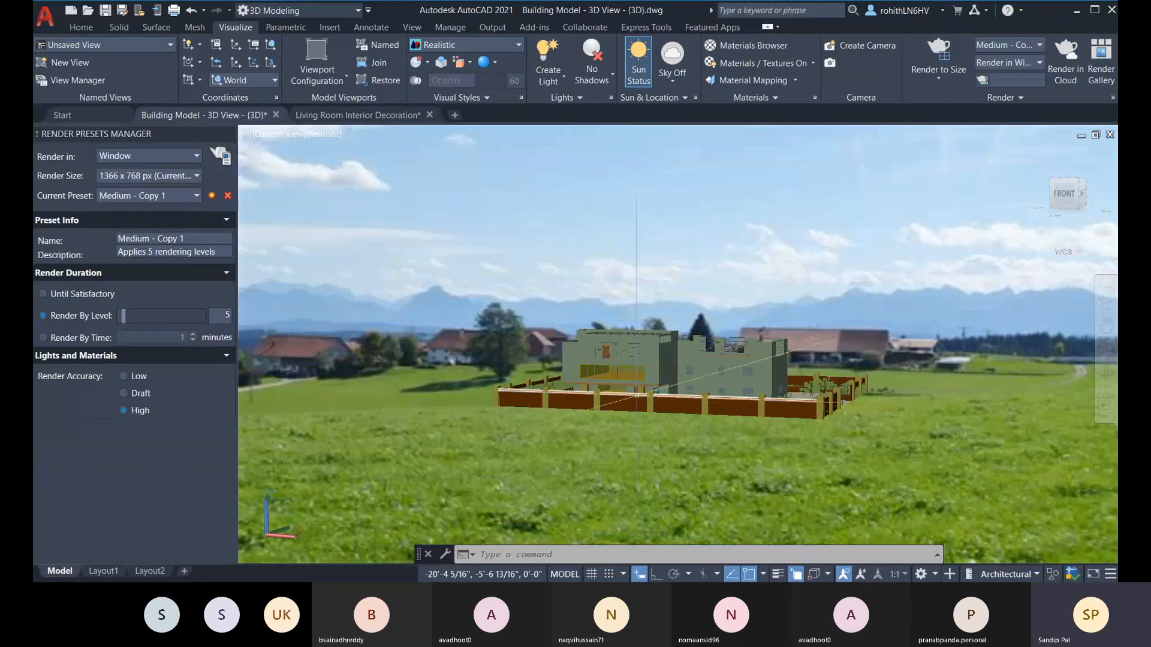
pyautogui.moveTo(553, 411); pyautogui.dragTo(313, 446, button='middle')
pyautogui.press('Escape')
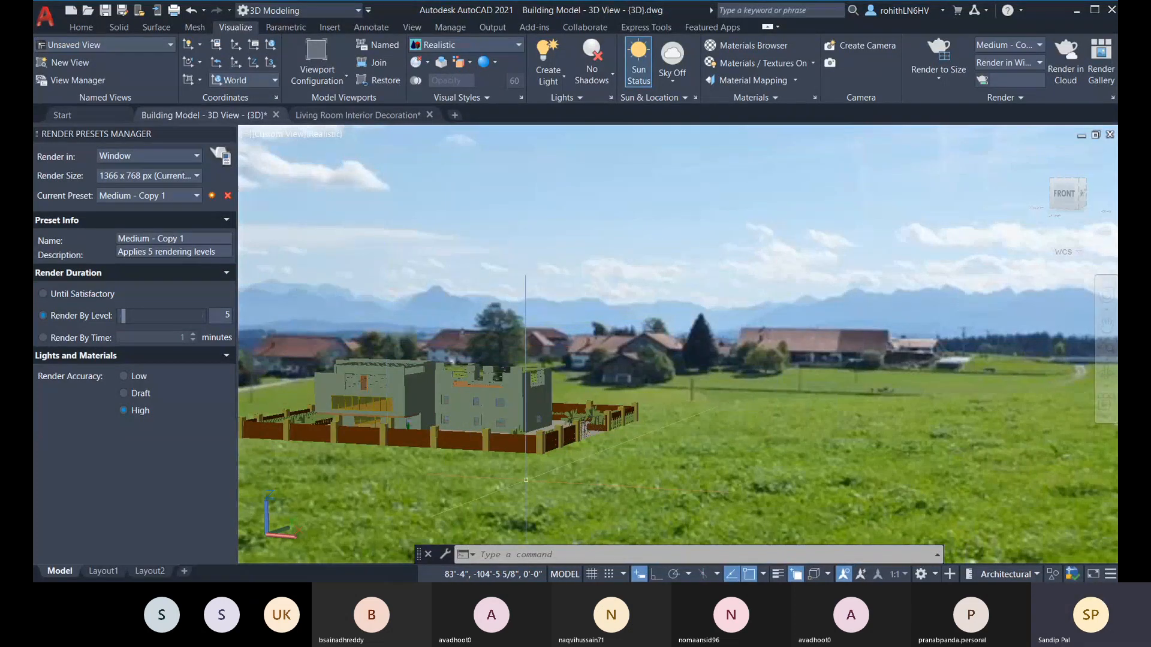
pyautogui.moveTo(263, 555); pyautogui.dragTo(511, 520, button='middle')
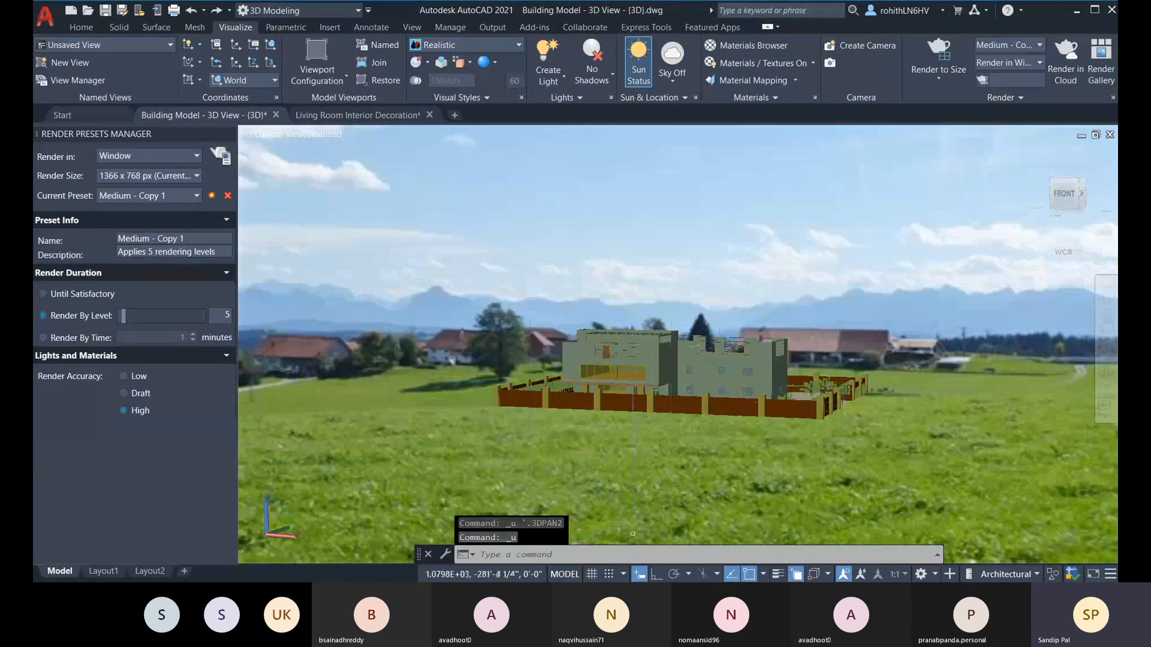
pyautogui.click(591, 555)
pyautogui.write('z')
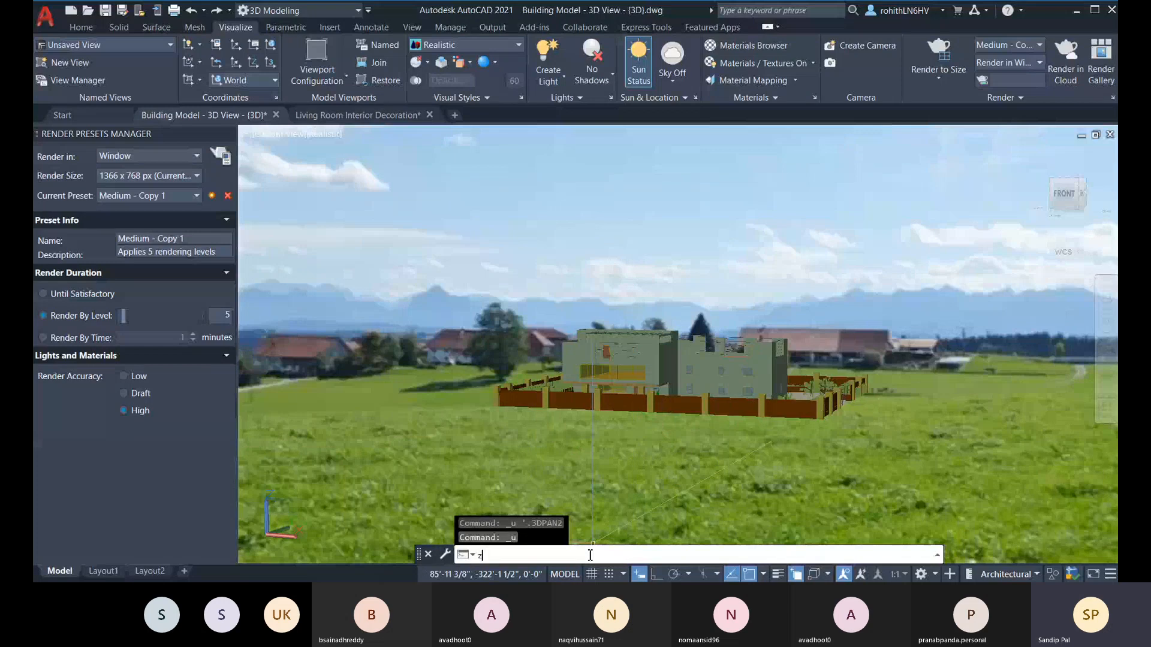
pyautogui.press('Return')
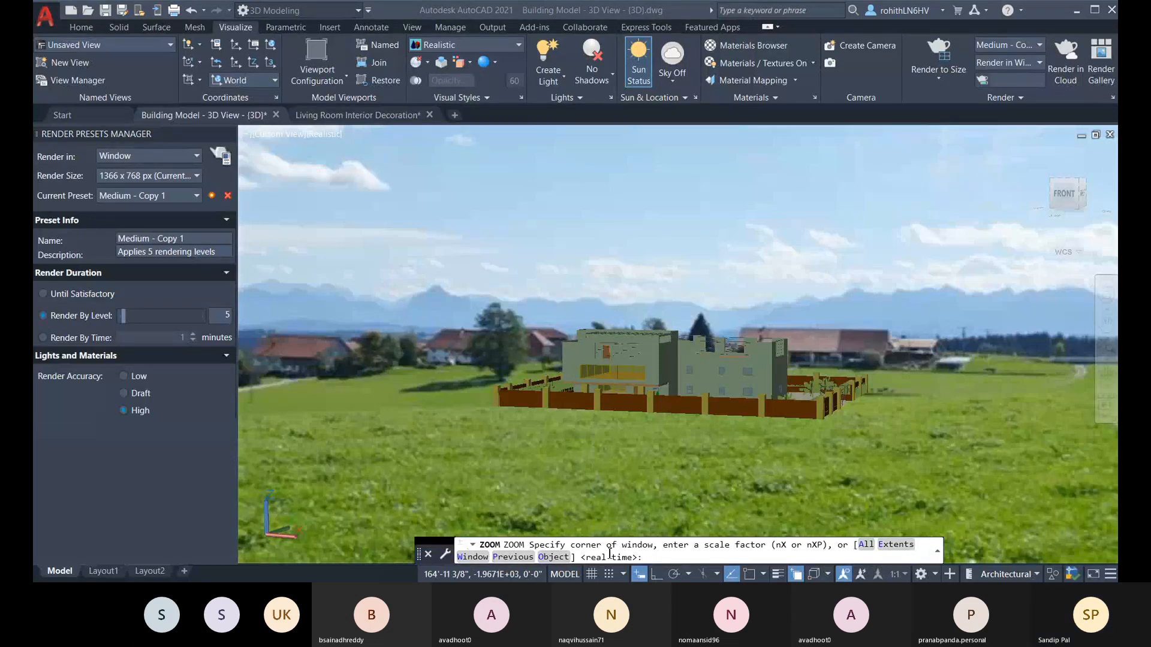
pyautogui.press('Escape')
pyautogui.press('Escape')
pyautogui.press('Escape')
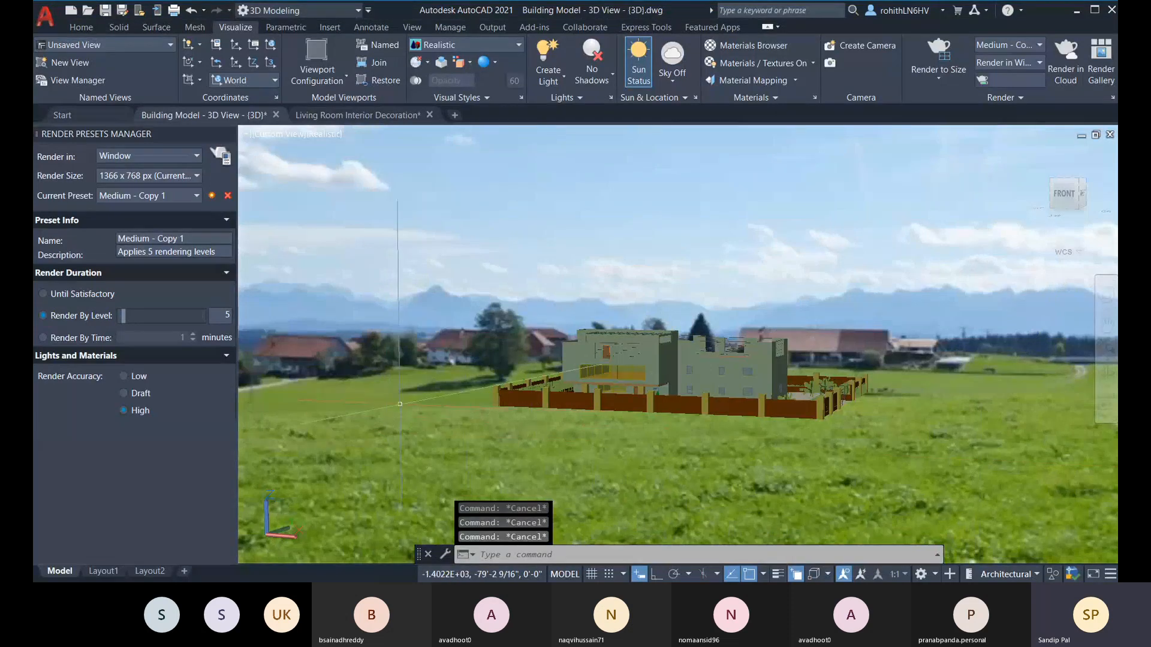
# Step: Create a new blank drawing and try the Scale option of the Zoom command there
pyautogui.click(454, 117)
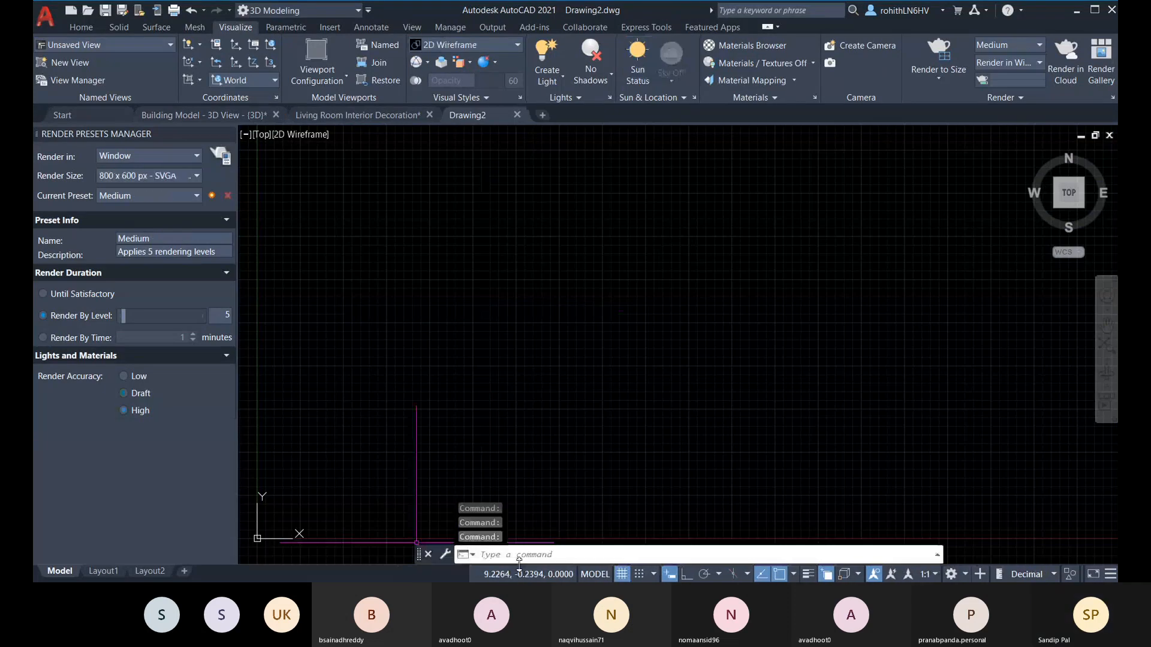
pyautogui.write('z')
pyautogui.press('Return')
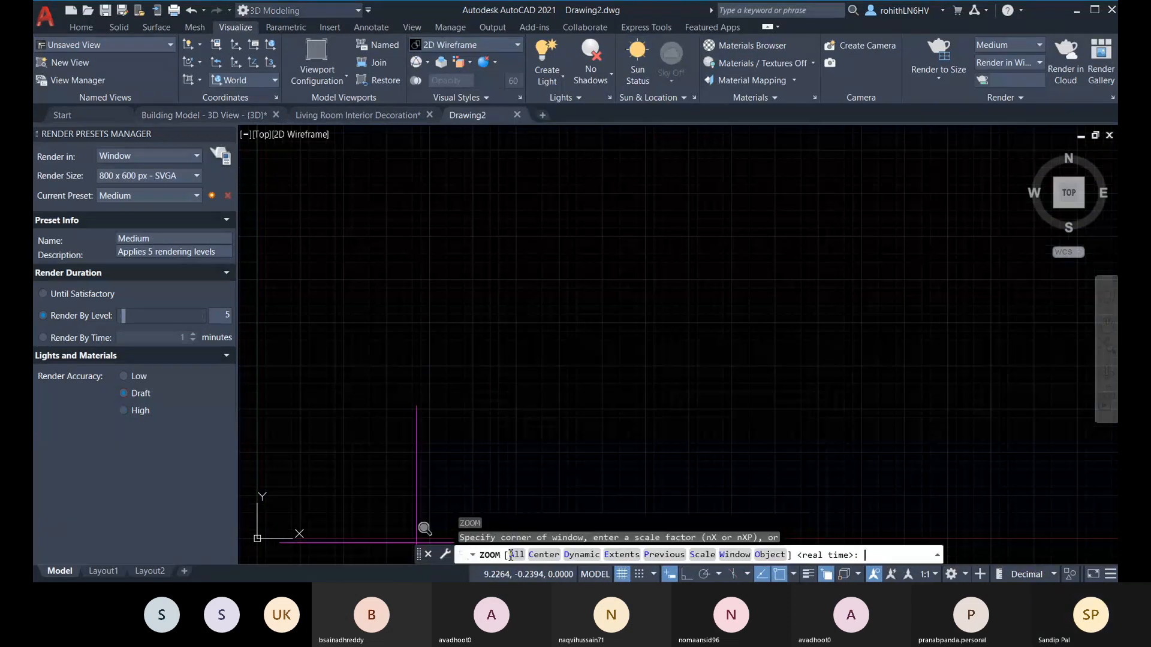
pyautogui.click(703, 555)
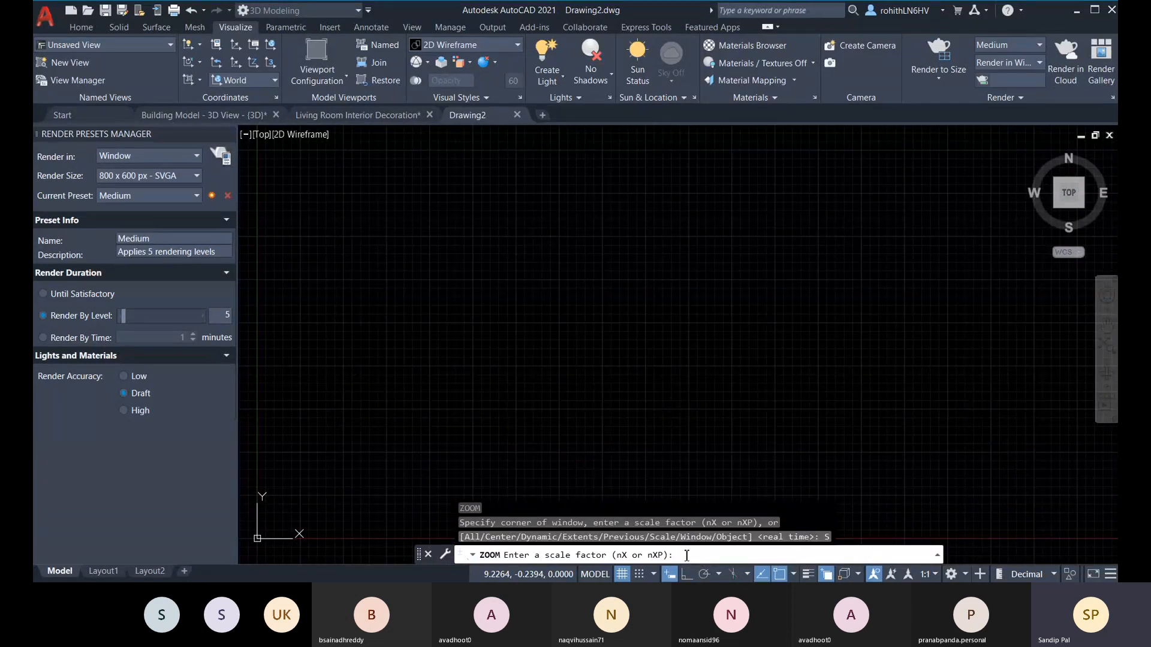
pyautogui.press('Escape')
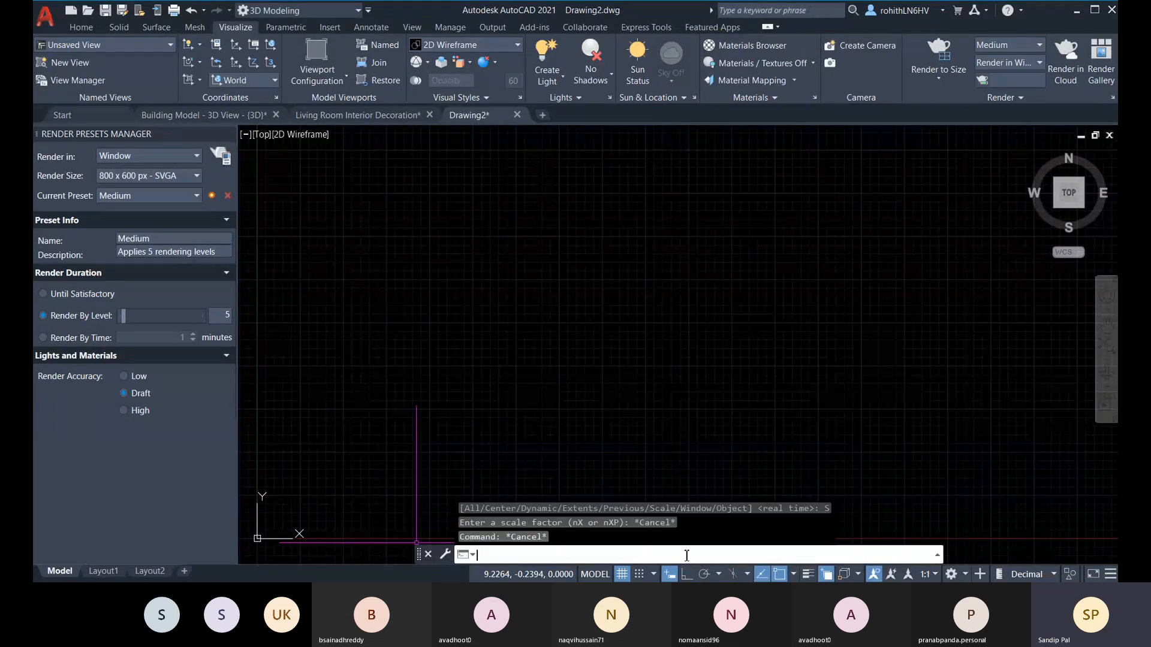
# Step: Close the Render Presets Manager and zoom the Living Room Interior Decoration drawing by a scale factor of 2
pyautogui.click(228, 134)
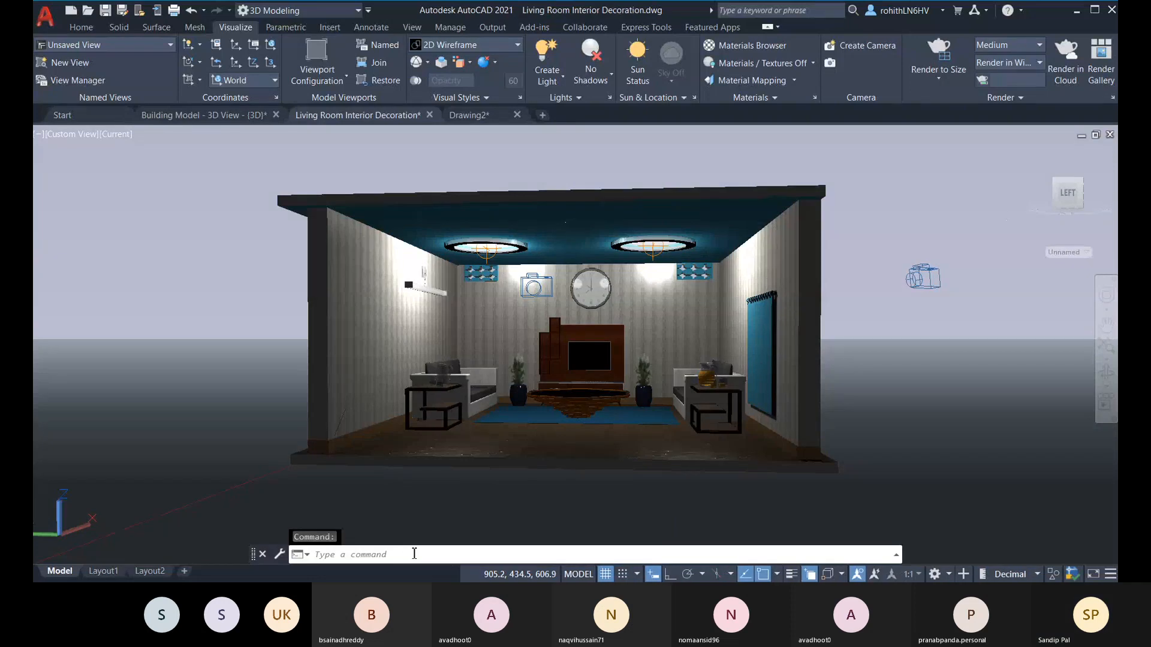
pyautogui.click(403, 555)
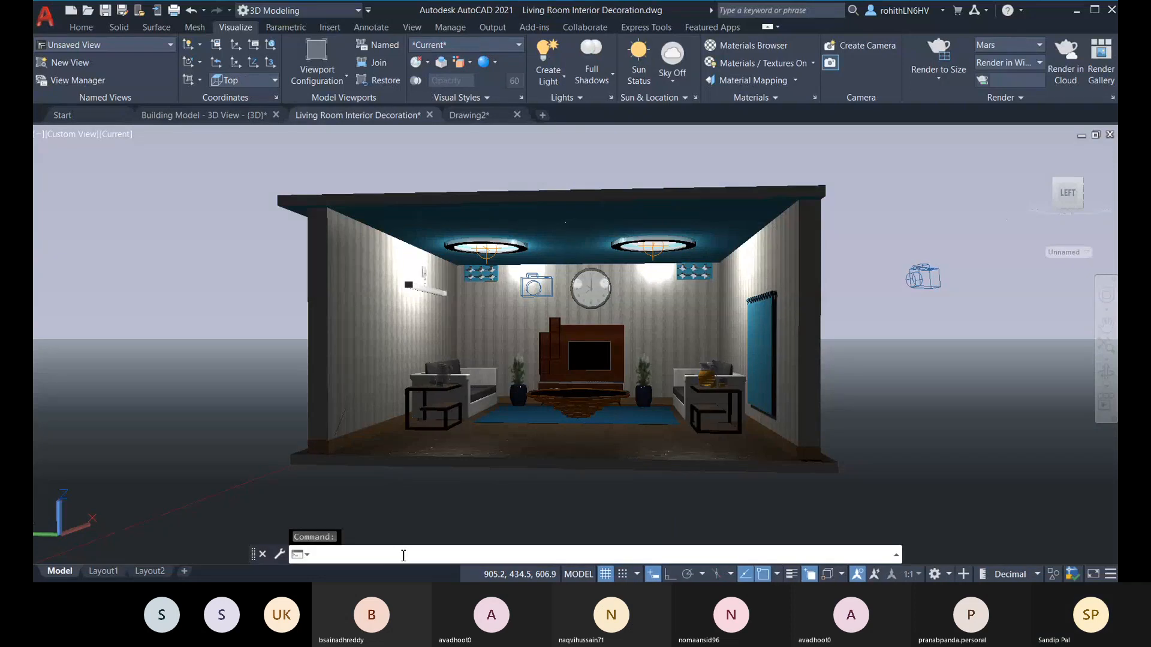
pyautogui.write('z')
pyautogui.press('Return')
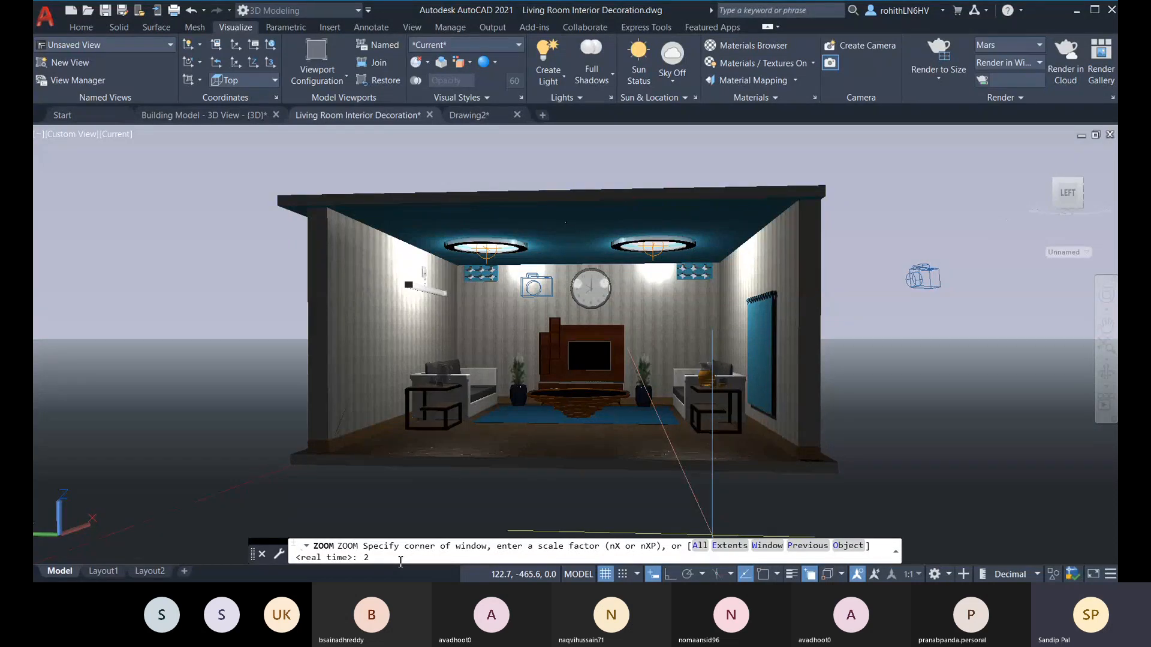
pyautogui.press('Return')
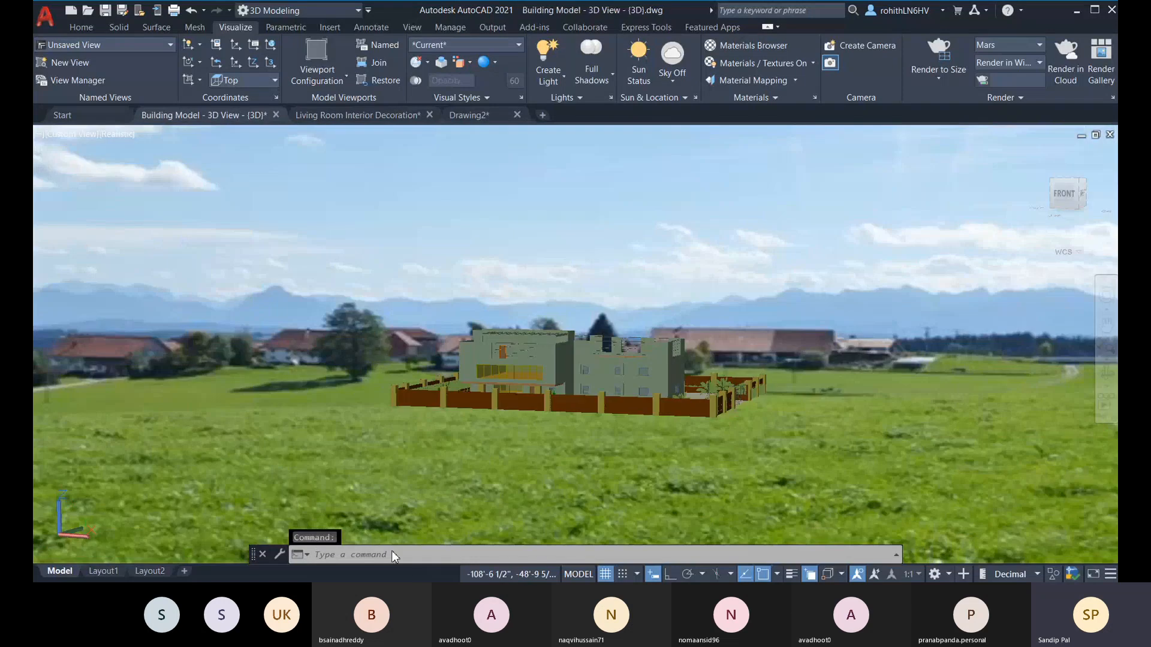
# Step: Zoom the Building Model - 3D View drawing by a scale factor of 2 and undo that zoom
pyautogui.write('z')
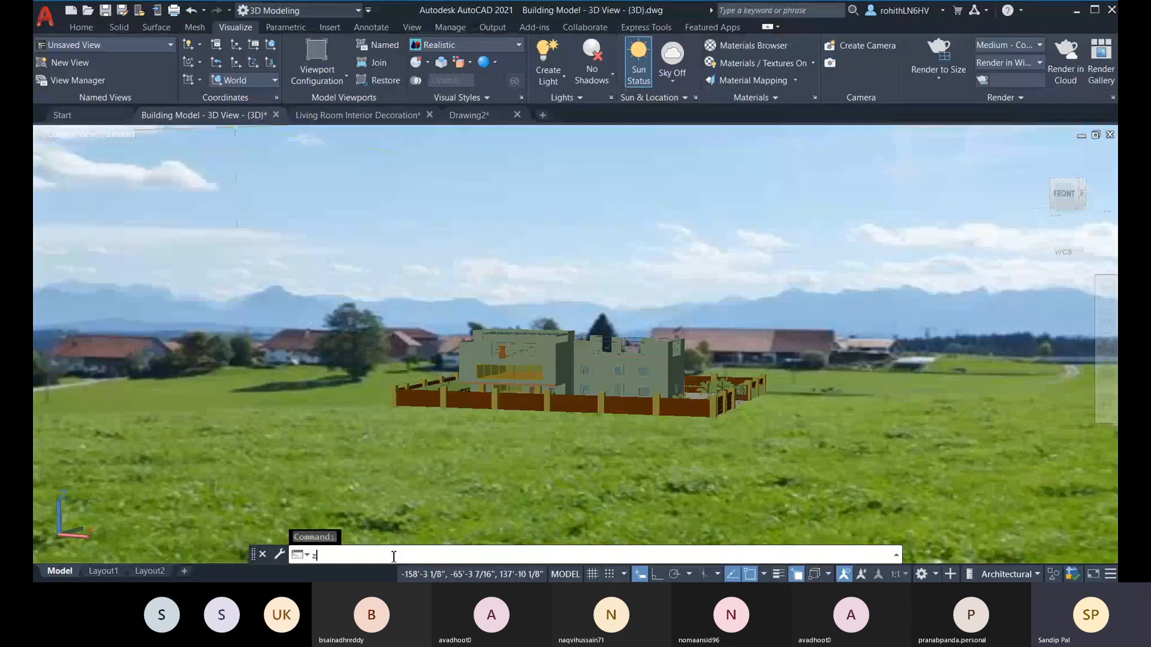
pyautogui.press('Return')
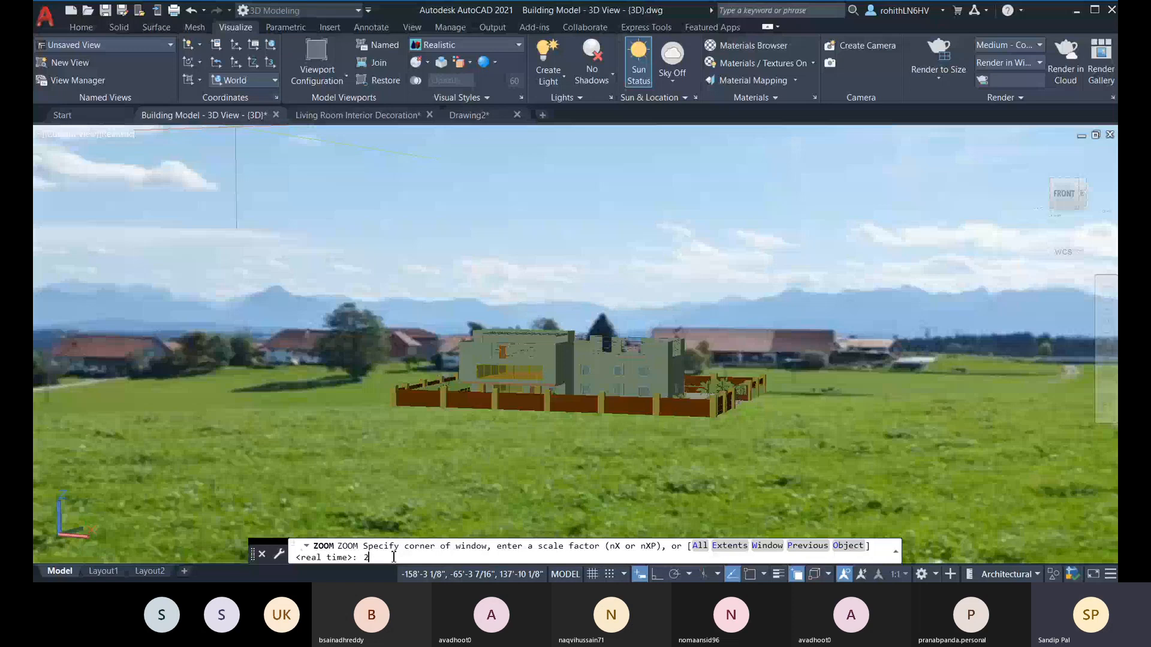
pyautogui.write('2')
pyautogui.press('Return')
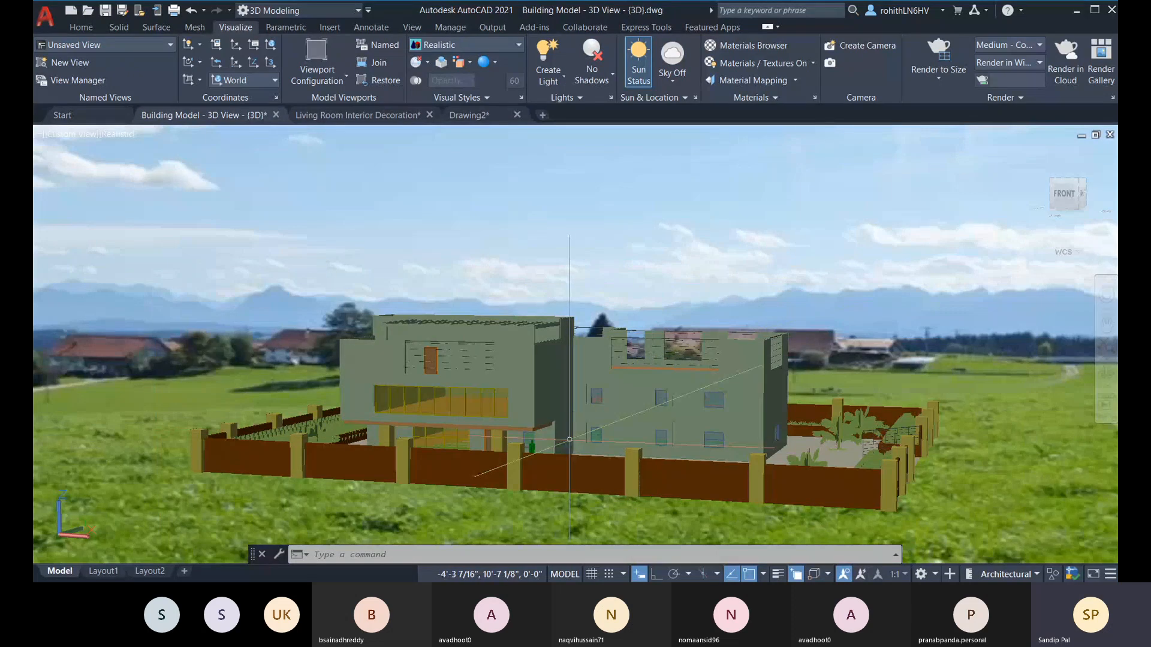
pyautogui.hotkey('ctrl', 'z')
# Step: Zoom the building model view by a scale factor of 3
pyautogui.write('z')
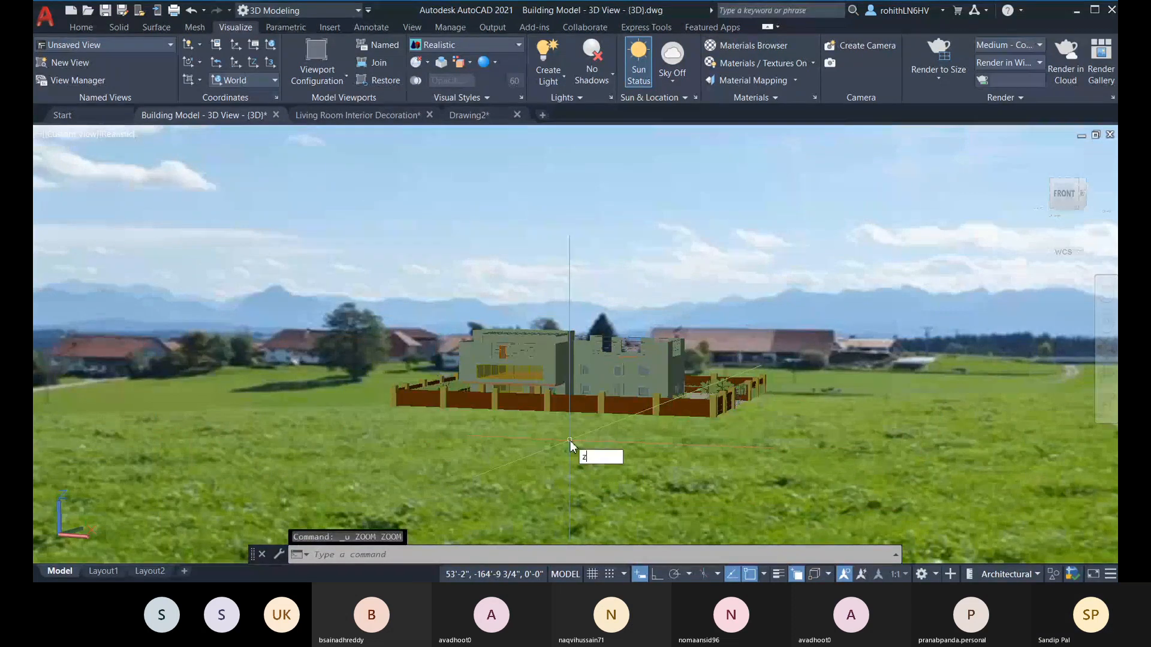
pyautogui.press('Return')
pyautogui.write('3')
pyautogui.press('Return')
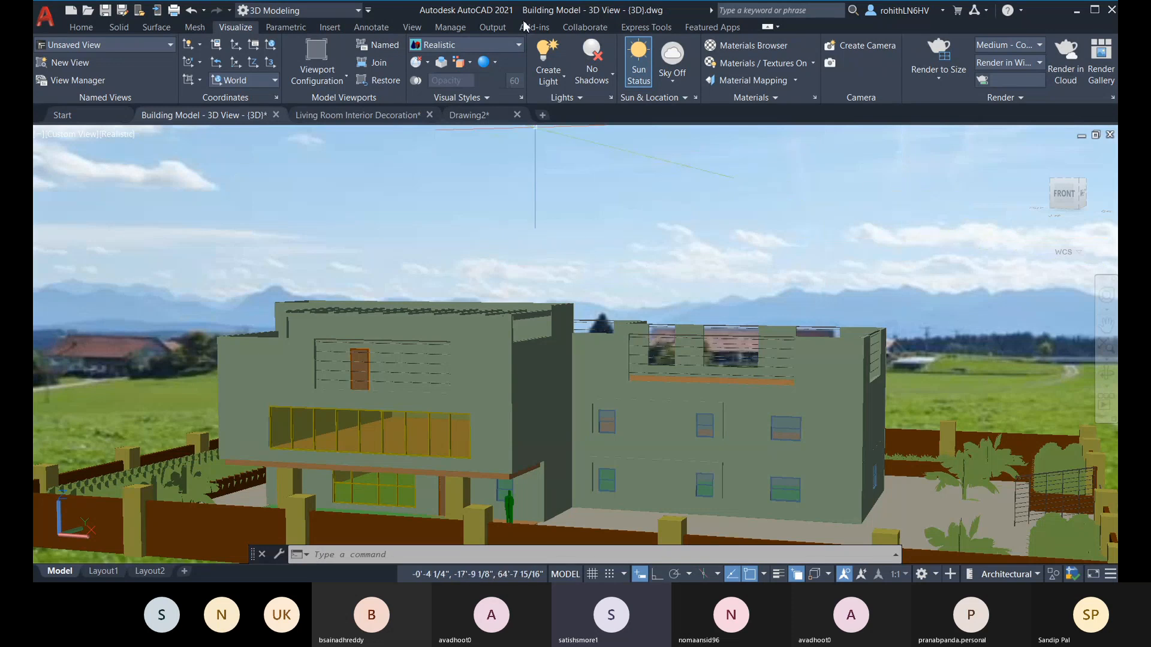
# Step: Find the Clock Dial material among the Living Room Interior Decoration drawing's document materials and open it for editing
pyautogui.click(358, 114)
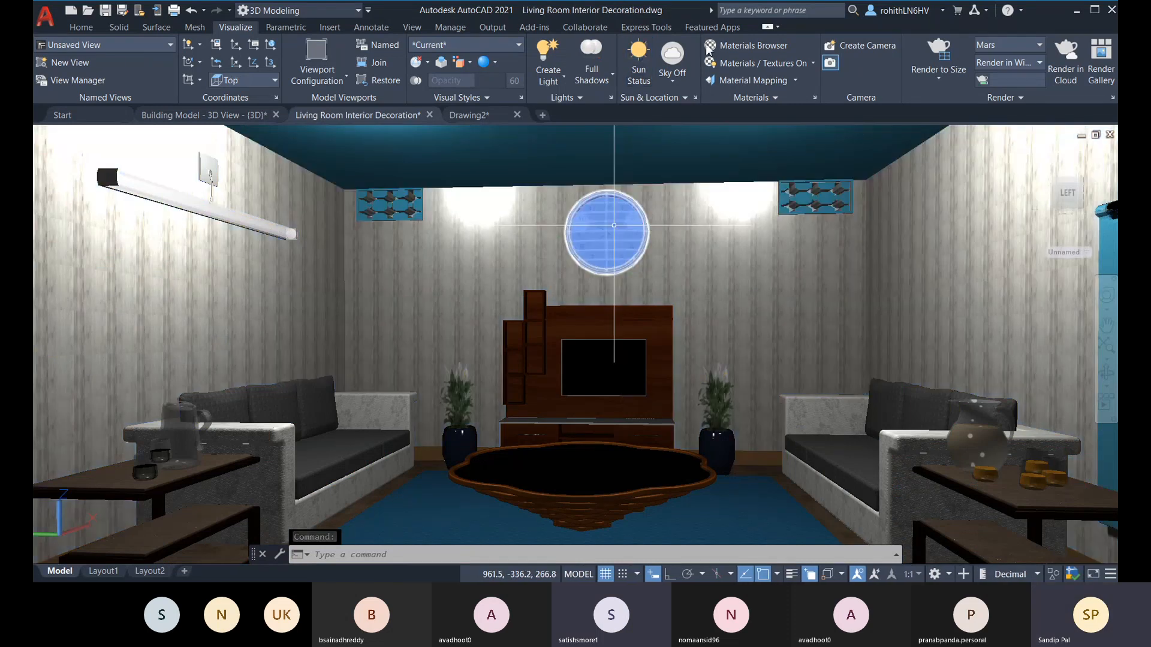
pyautogui.click(731, 49)
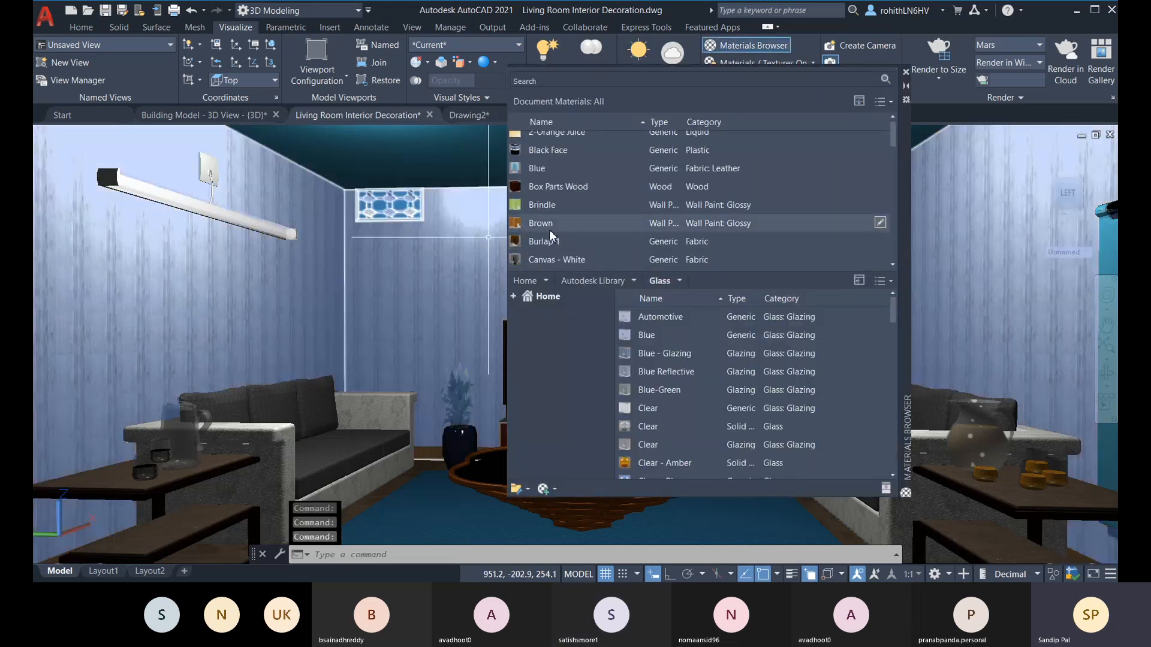
pyautogui.scroll(-3, 549, 232)
pyautogui.scroll(-5, 550, 232)
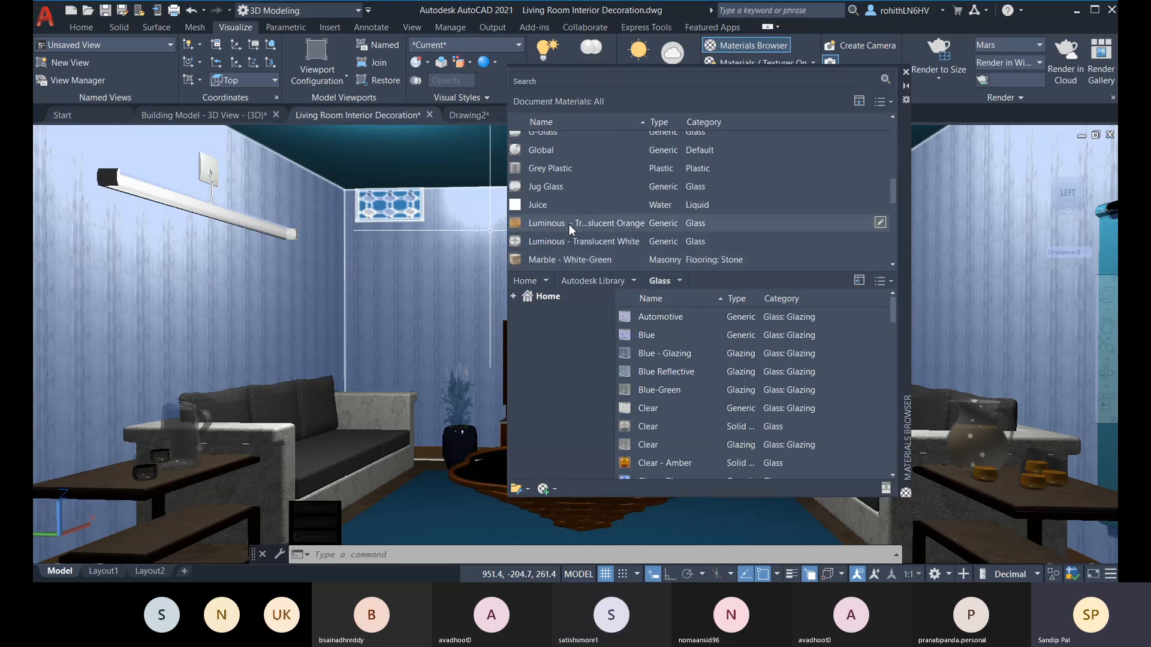
pyautogui.scroll(-6, 582, 247)
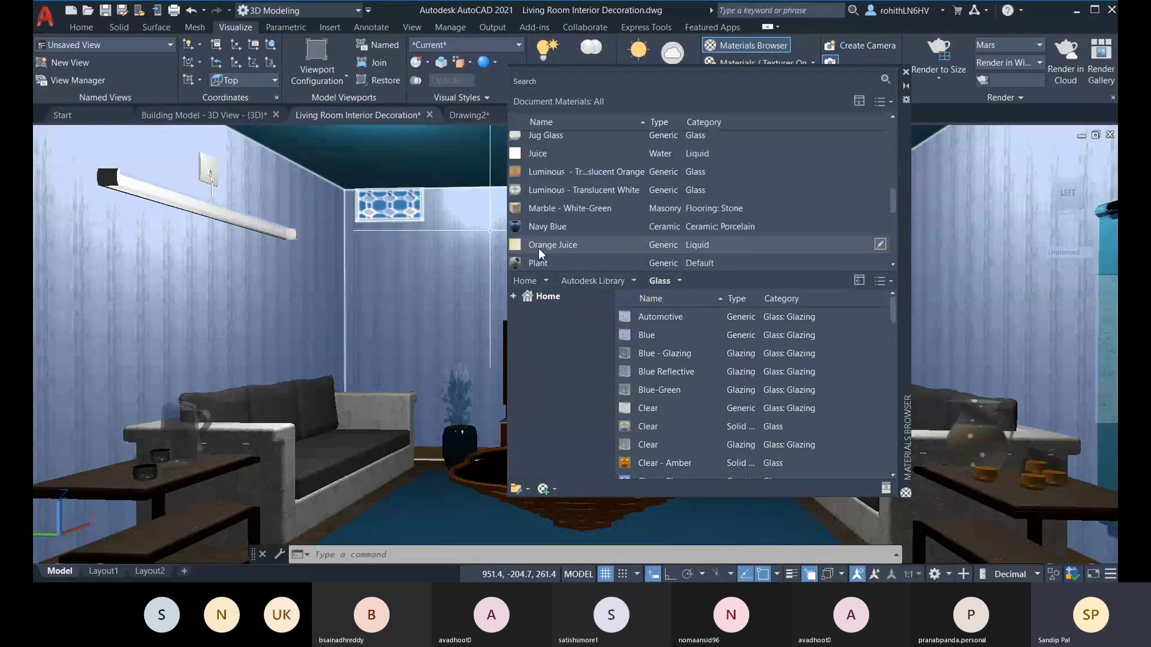
pyautogui.scroll(-6, 534, 216)
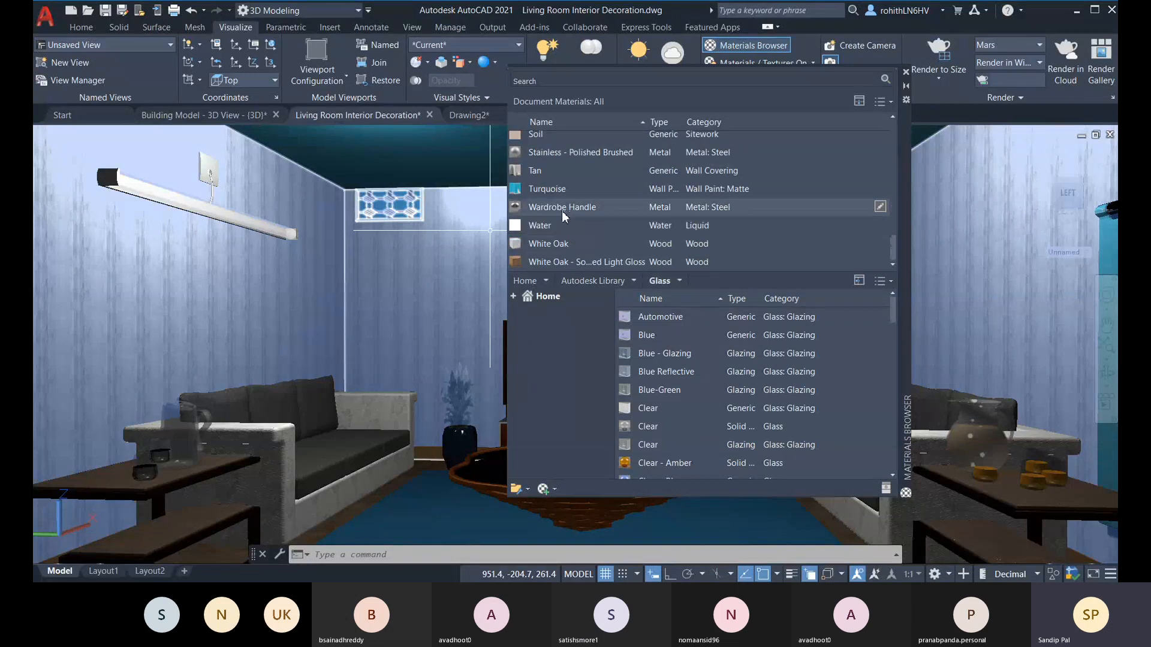
pyautogui.scroll(5, 541, 249)
pyautogui.scroll(6, 539, 240)
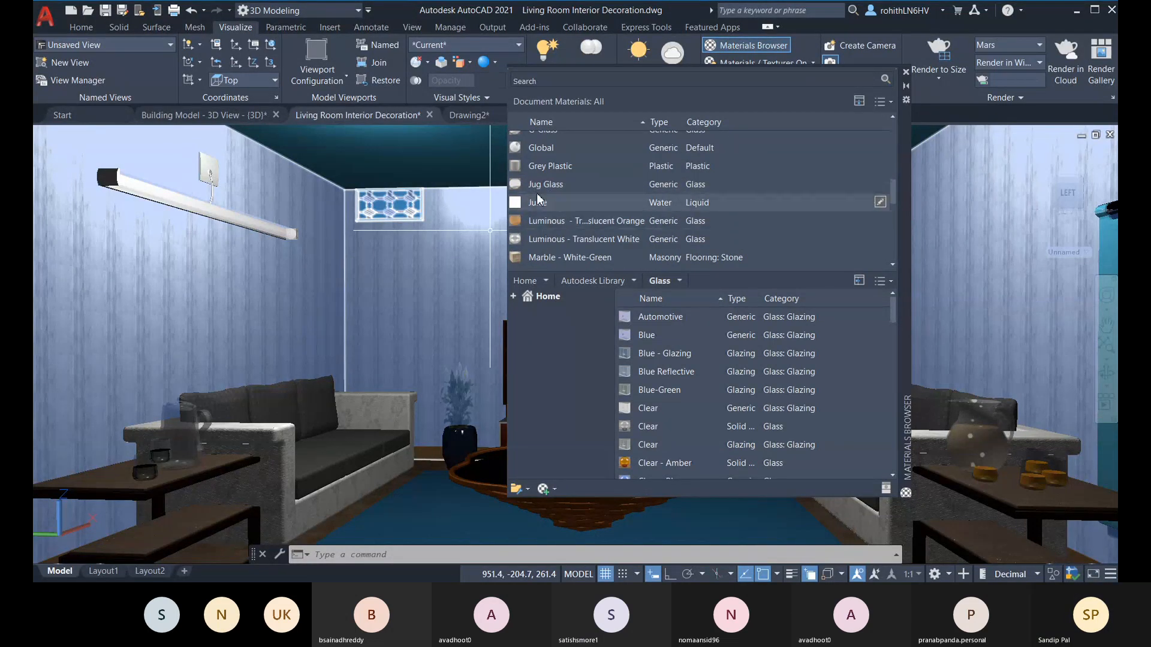
pyautogui.scroll(3, 541, 174)
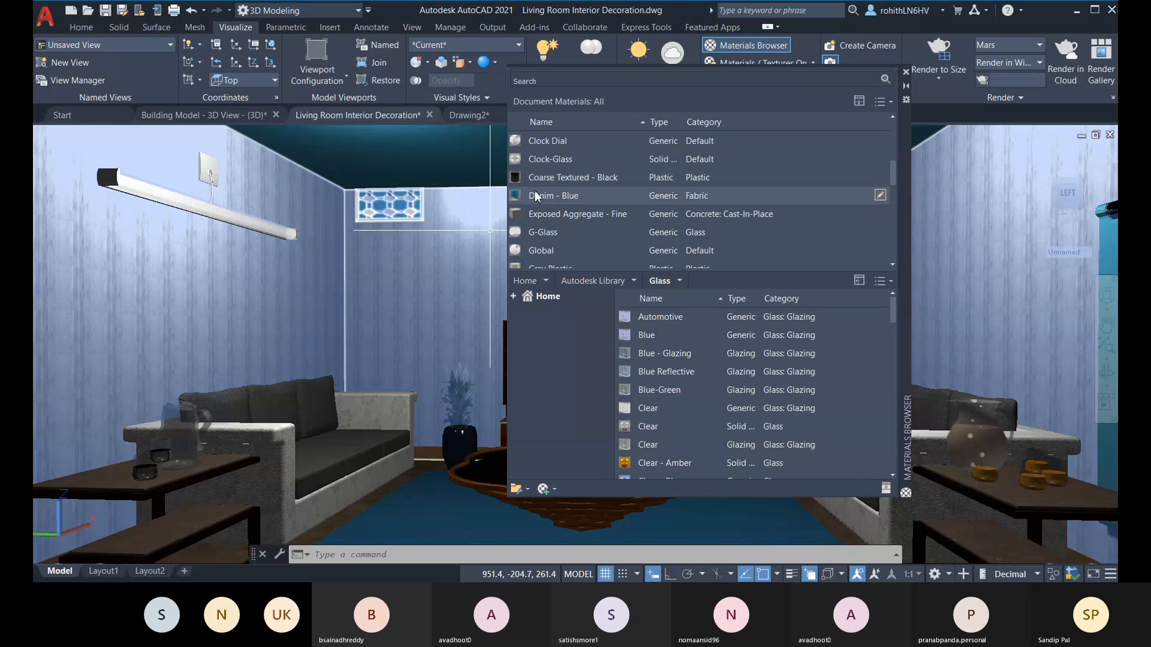
pyautogui.click(551, 142)
pyautogui.click(880, 141)
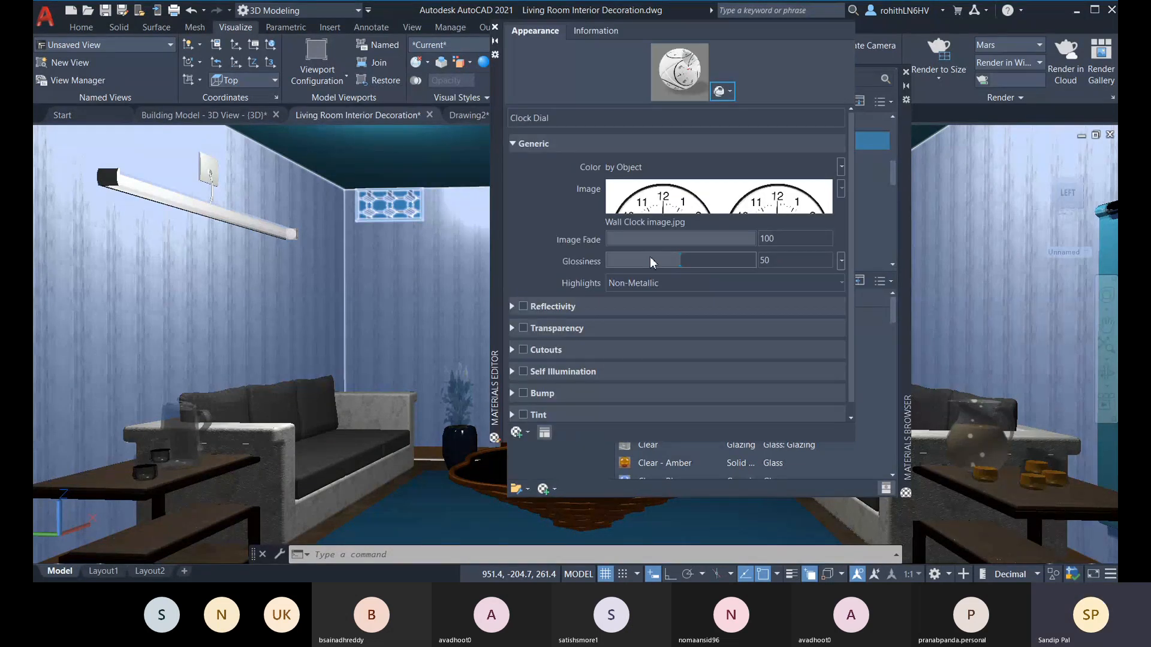
# Step: Open the Clock Dial's Wall Clock image in the Texture Editor and review its position and scale settings
pyautogui.click(636, 204)
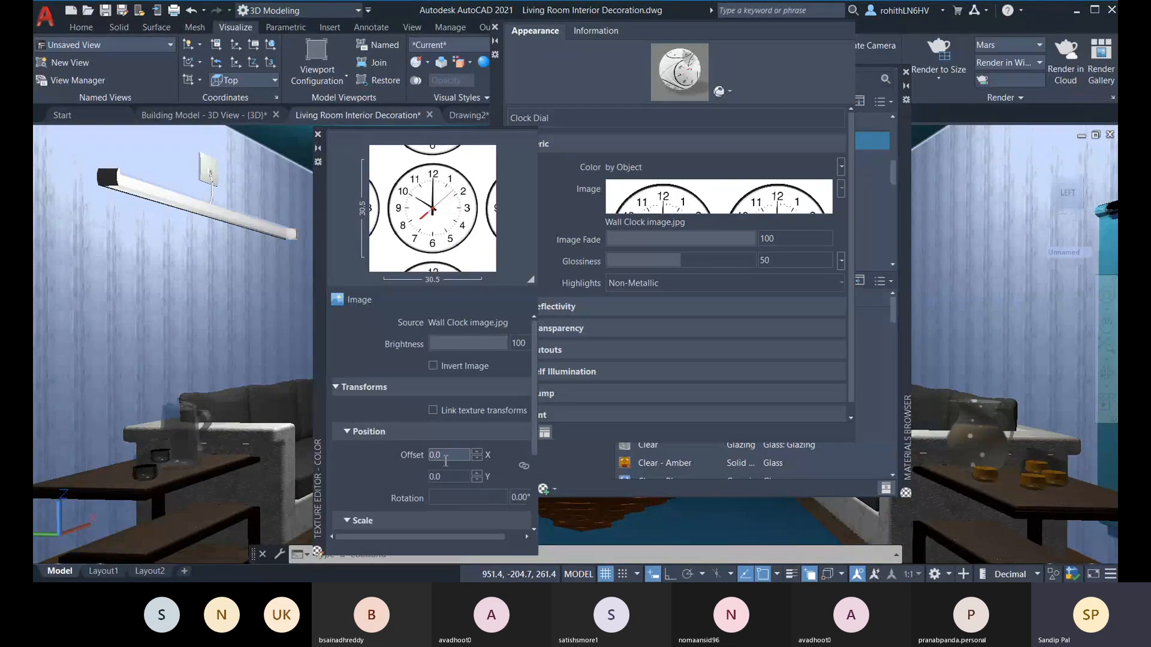
pyautogui.click(443, 476)
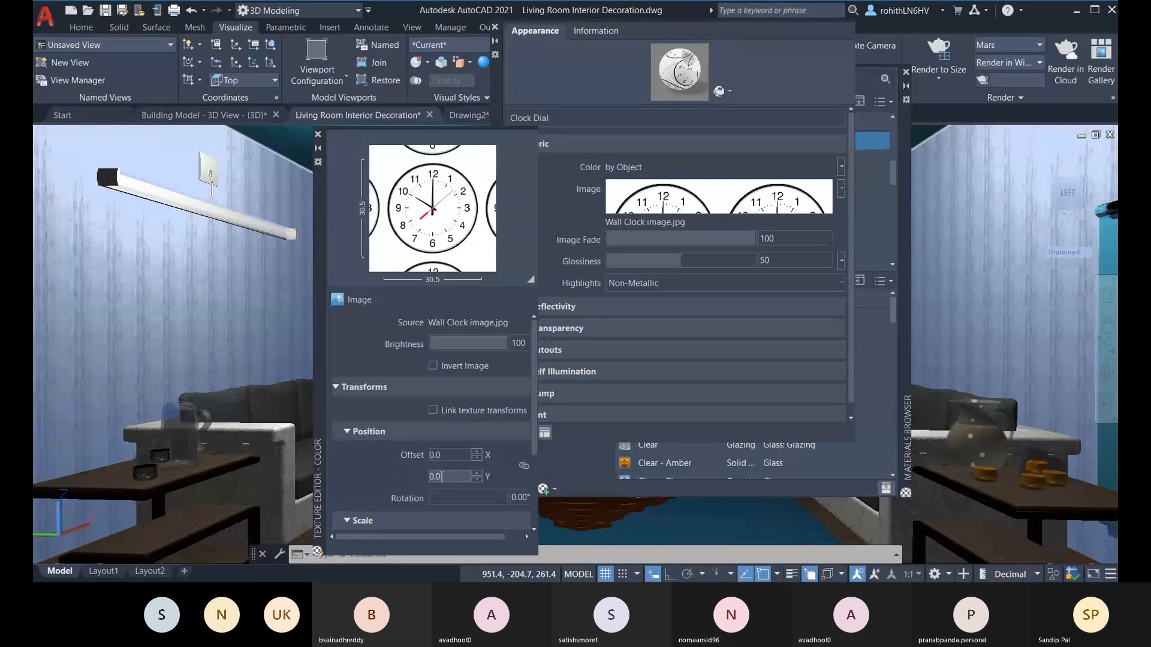
pyautogui.scroll(-3, 470, 498)
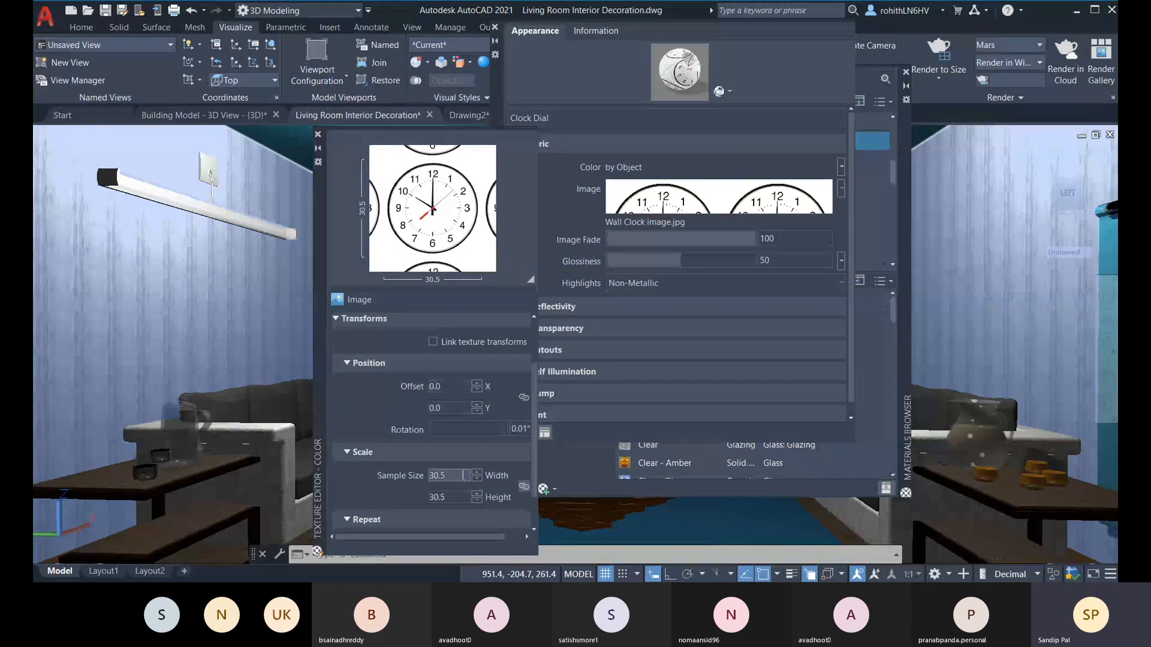
pyautogui.scroll(1, 437, 422)
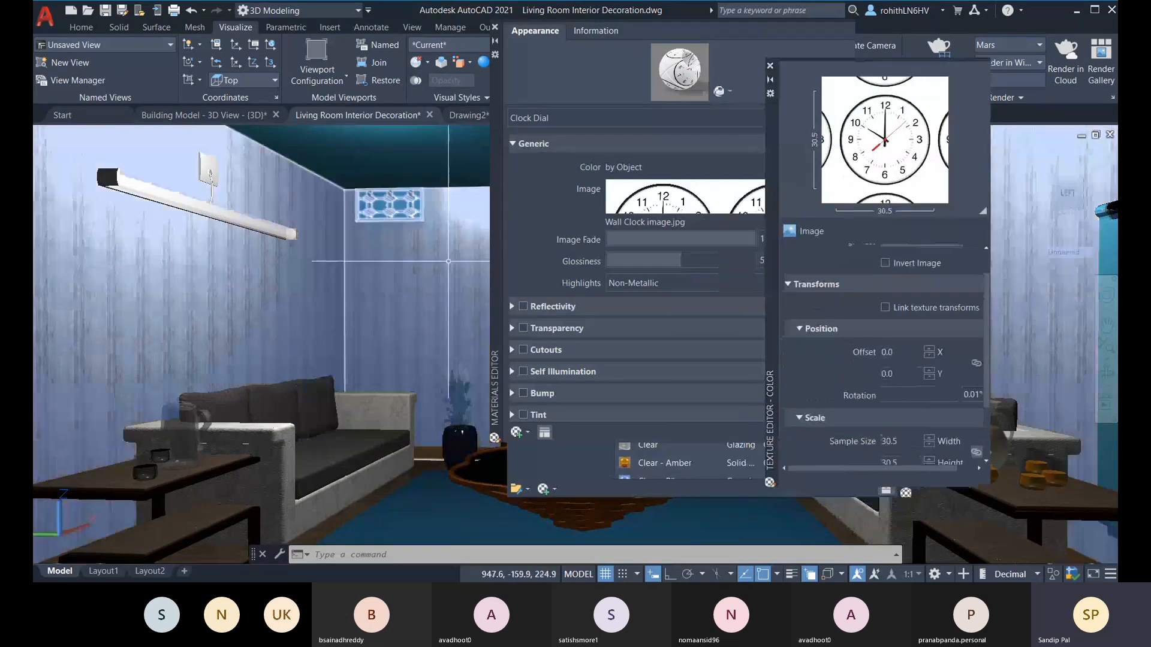
# Step: Dock the Materials Editor and Materials Browser at the sides and move the Texture Editor clear of the wall clock
pyautogui.moveTo(497, 239); pyautogui.dragTo(45, 271)
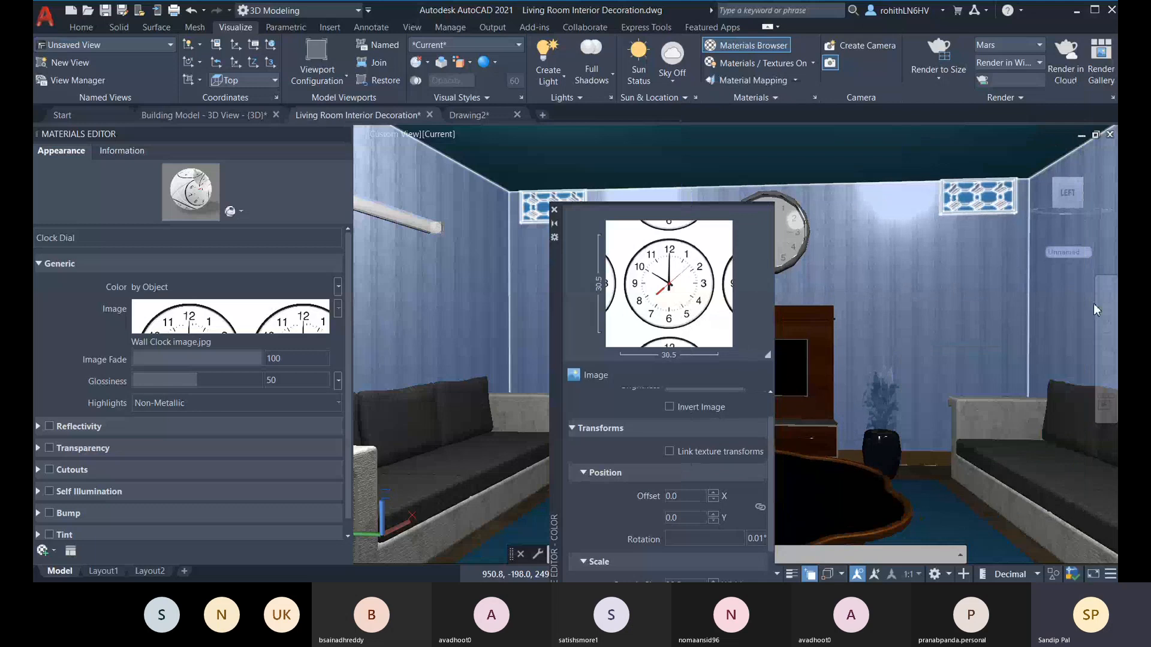
pyautogui.moveTo(1094, 304)
pyautogui.moveTo(552, 276); pyautogui.dragTo(712, 229)
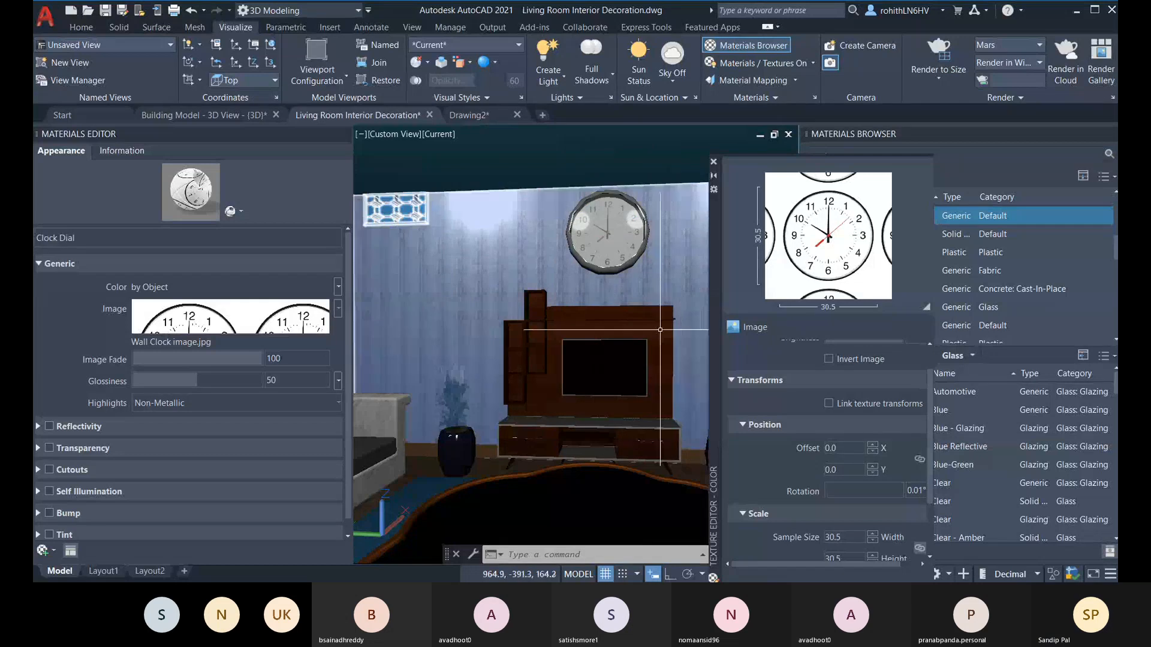
# Step: Set the X offset of the Clock Dial image texture to 50
pyautogui.click(857, 447)
pyautogui.write('0.1')
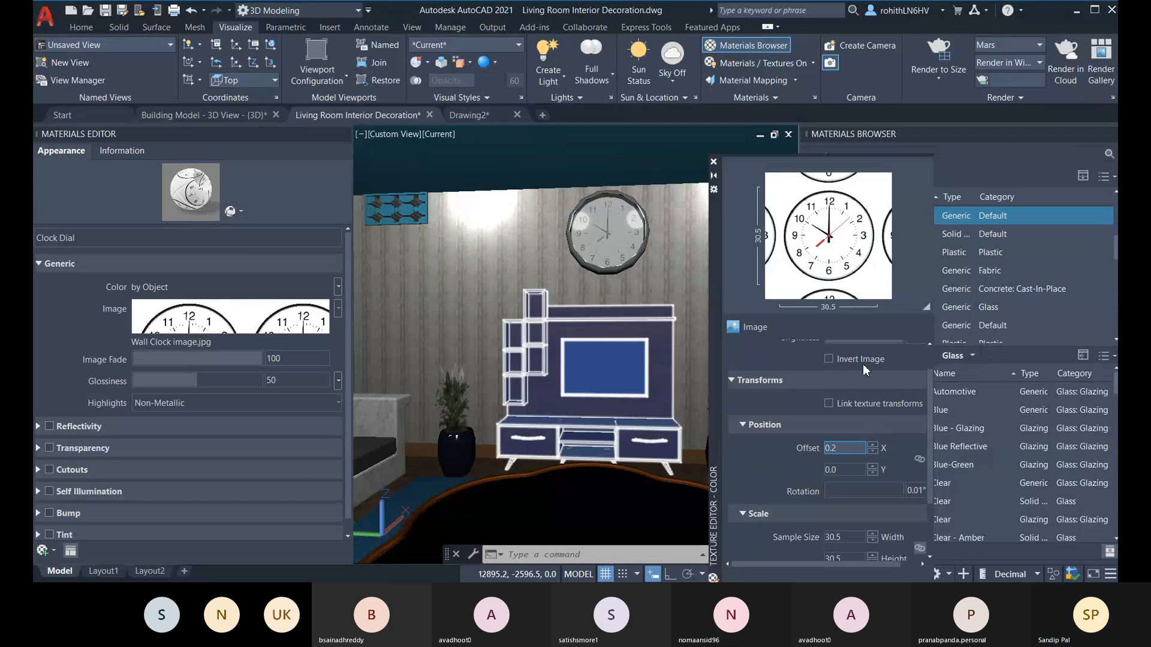
pyautogui.doubleClick(845, 449)
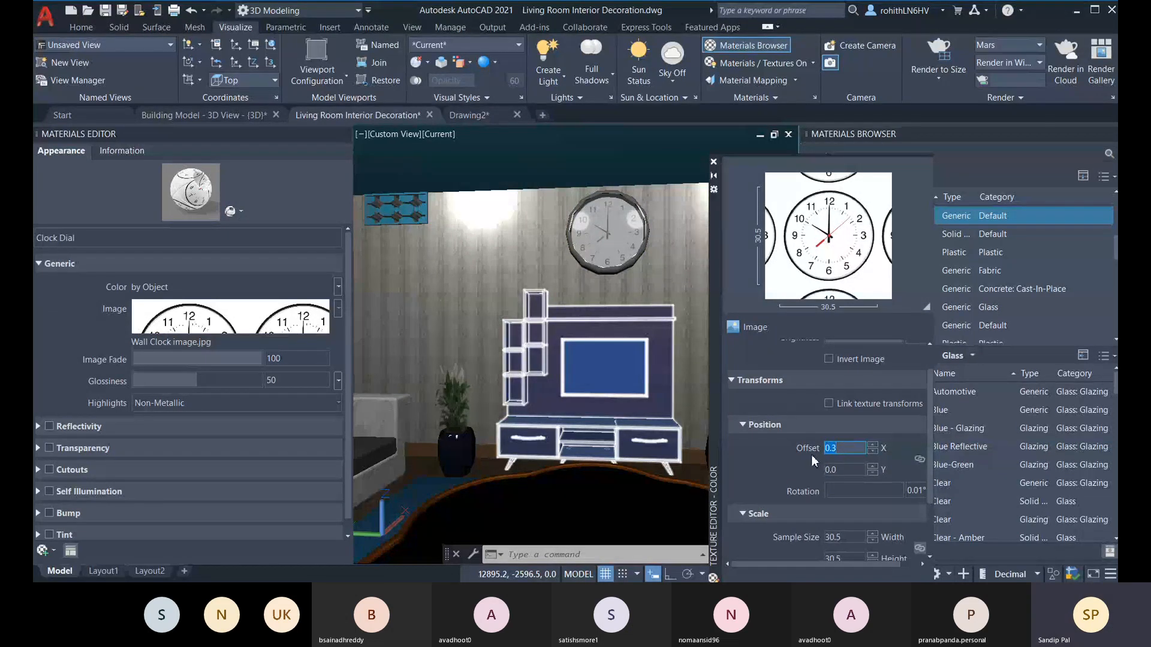
pyautogui.write('50')
pyautogui.press('Return')
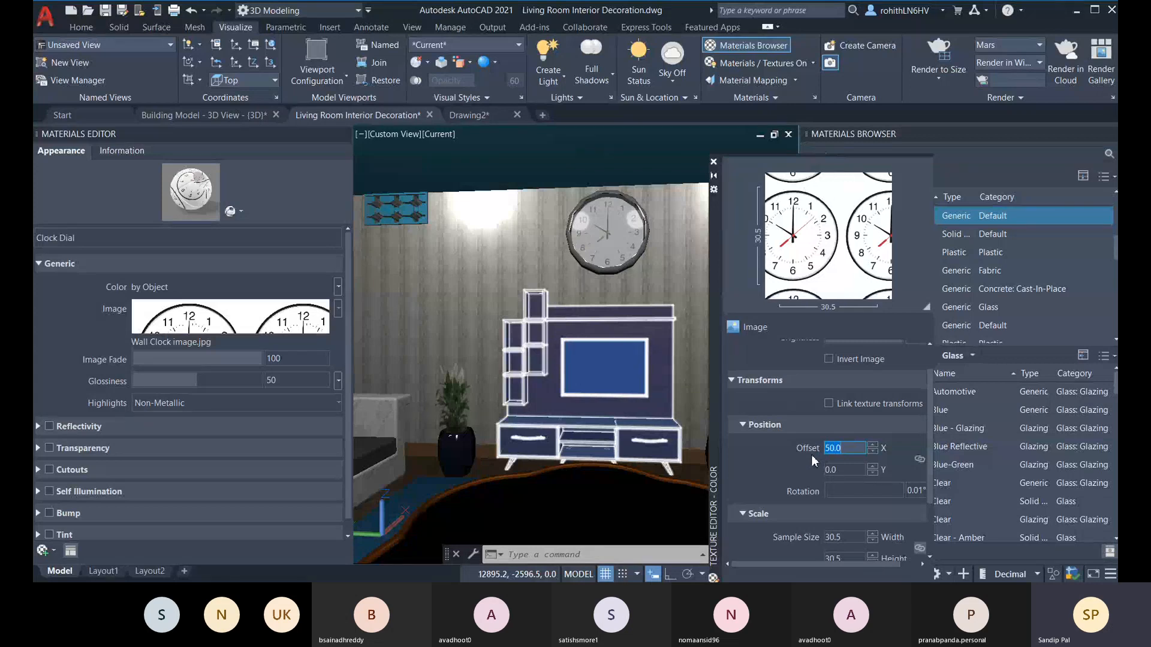
# Step: Check the clock image's X and Y offset values against the model and close the Texture Editor
pyautogui.doubleClick(850, 470)
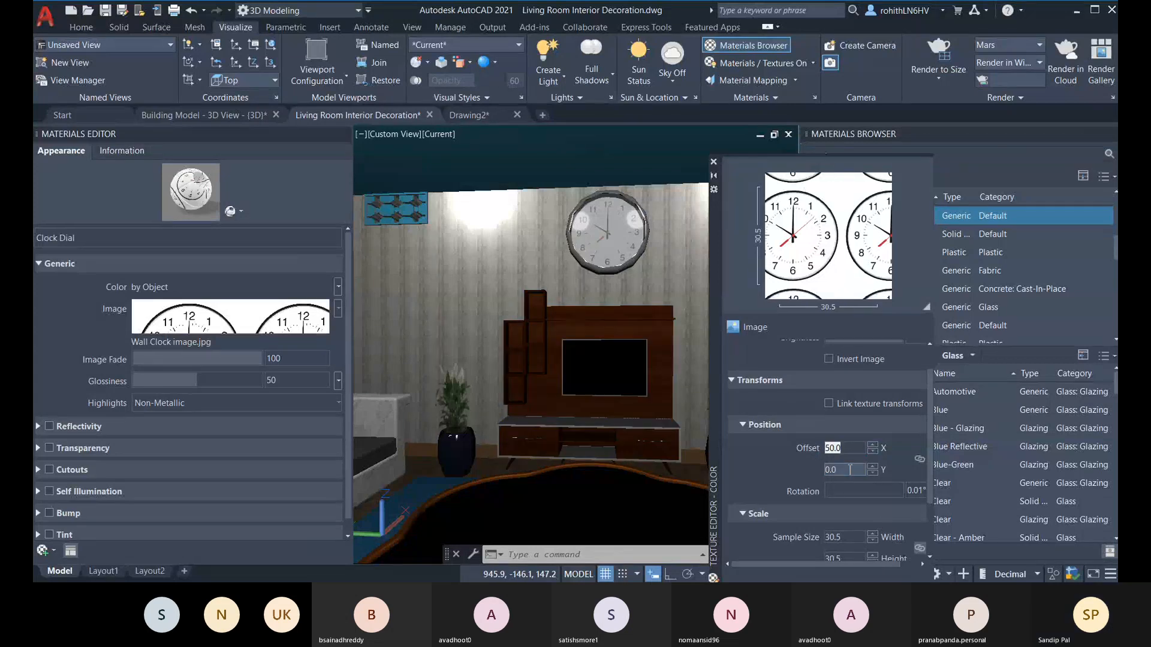
pyautogui.doubleClick(852, 448)
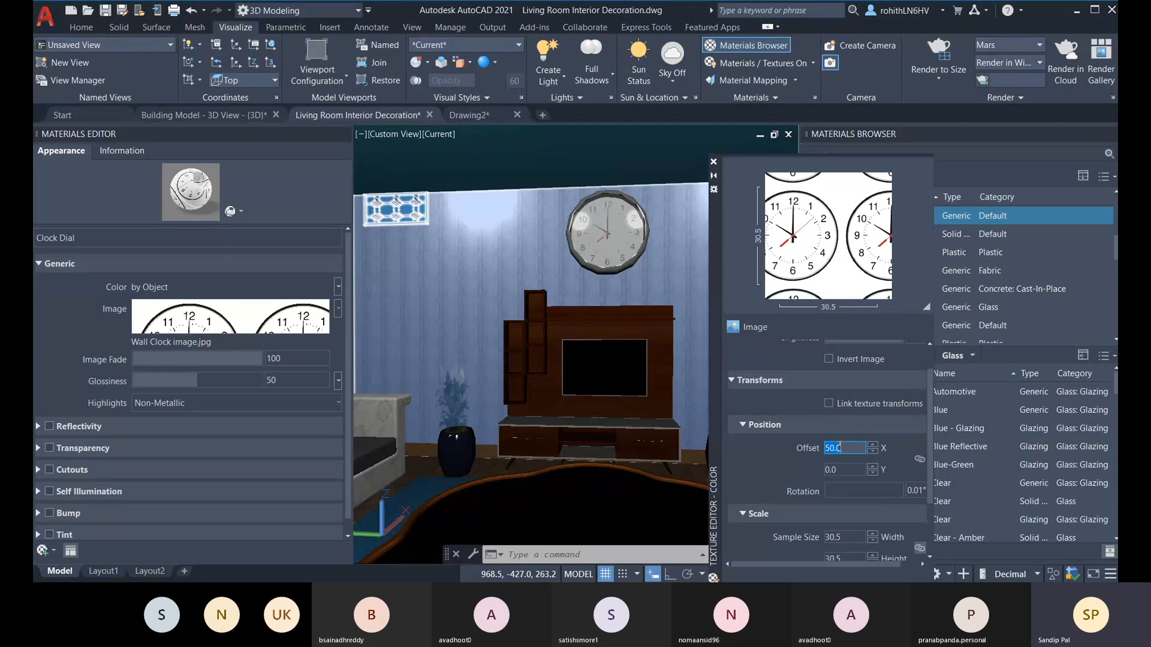
pyautogui.click(847, 470)
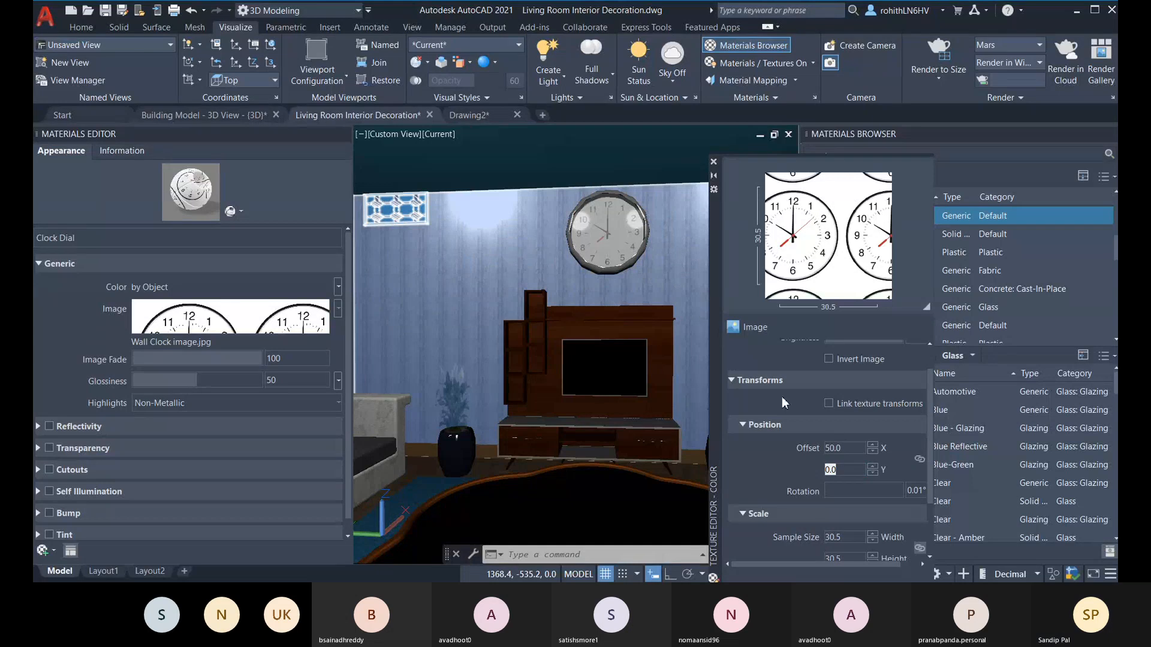
pyautogui.click(848, 448)
pyautogui.moveTo(717, 248); pyautogui.dragTo(585, 166)
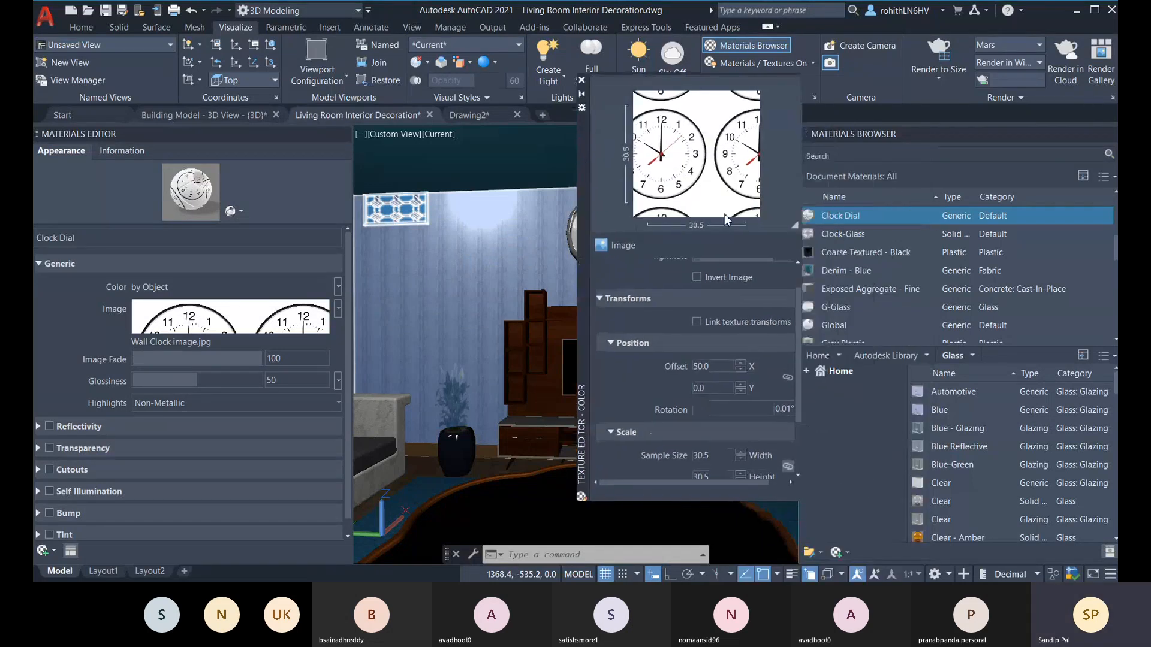
pyautogui.click(581, 81)
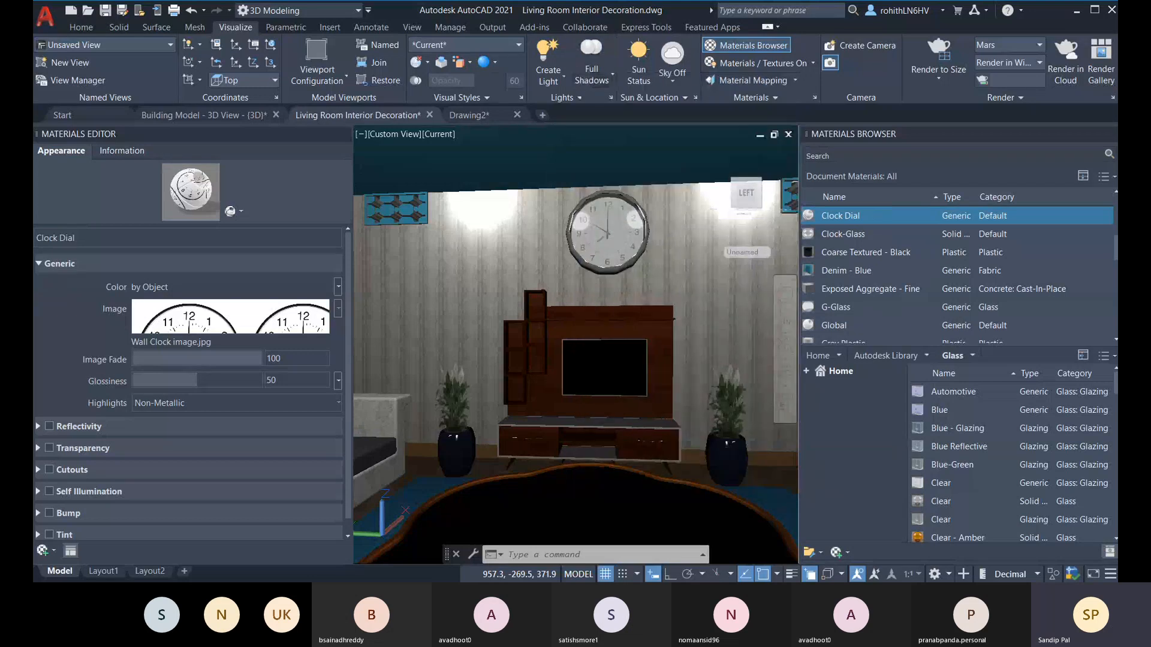
# Step: Close the Materials Editor and open the properties of the wall clock group above the TV unit
pyautogui.click(342, 135)
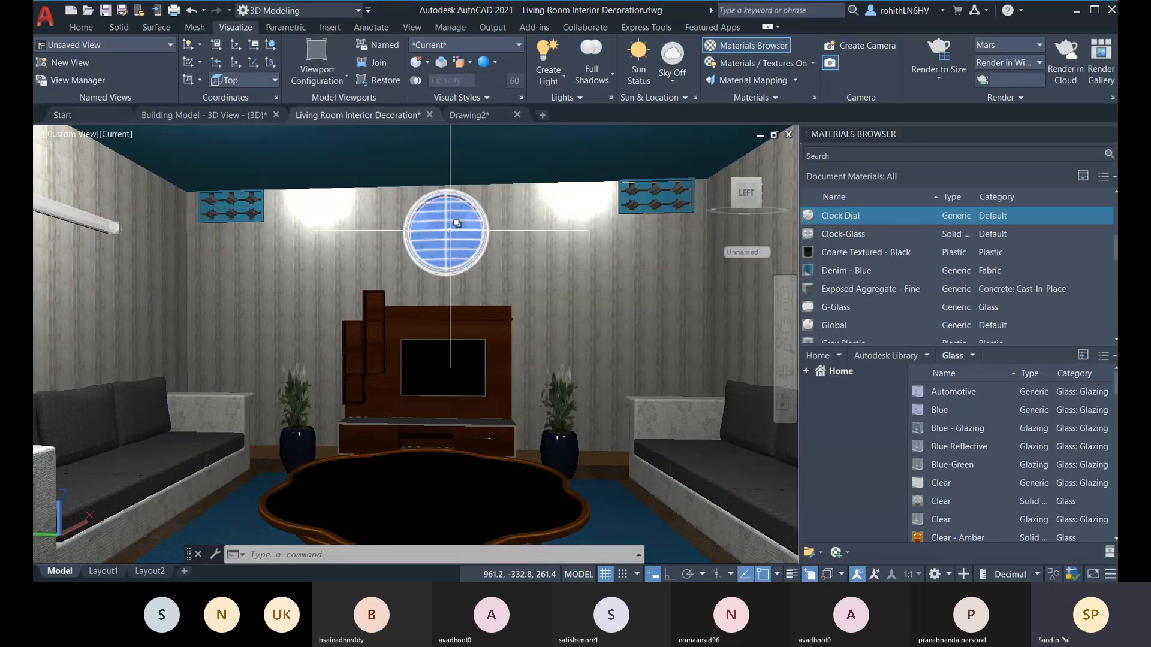
pyautogui.click(449, 230)
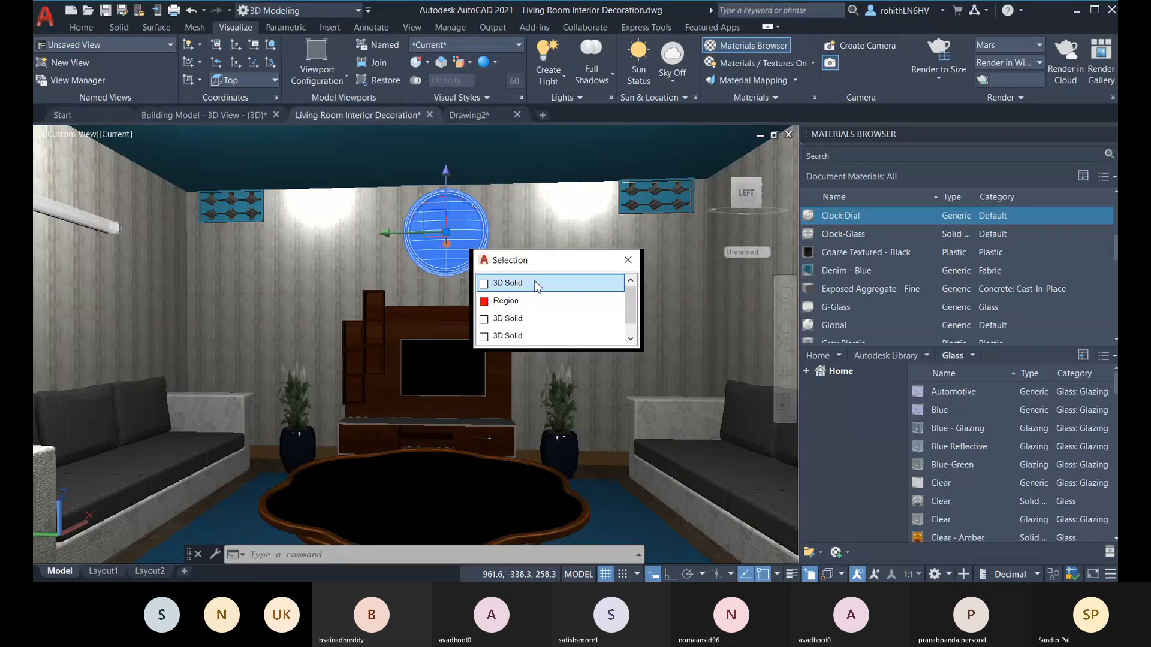
pyautogui.click(535, 284)
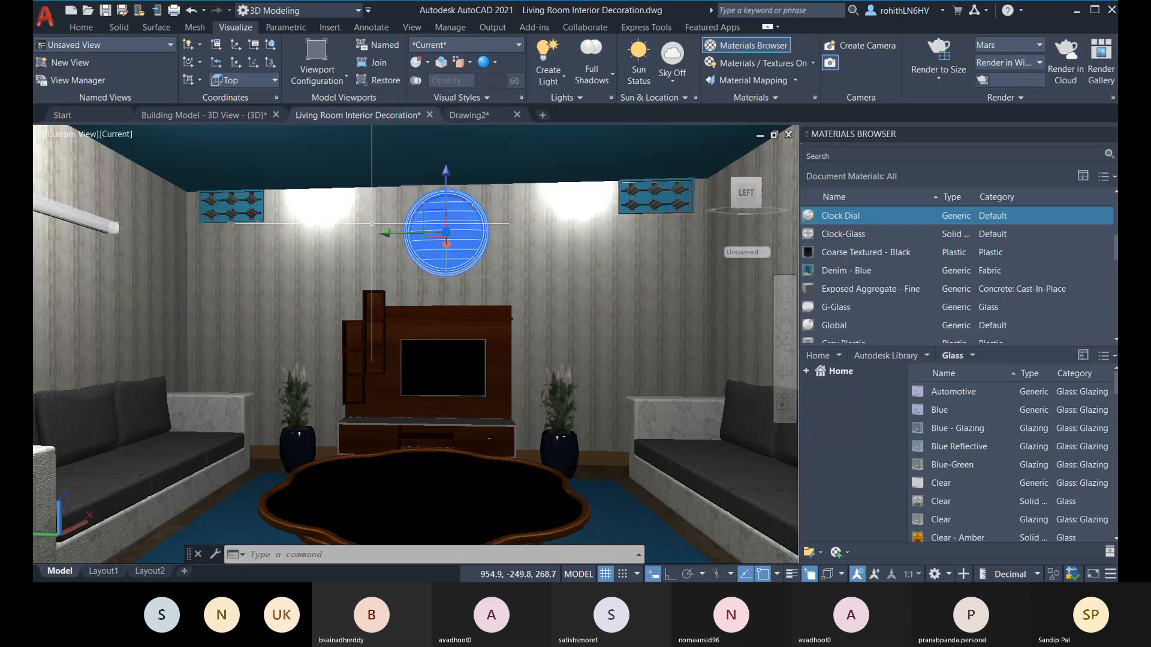
pyautogui.hotkey('ctrl', '1')
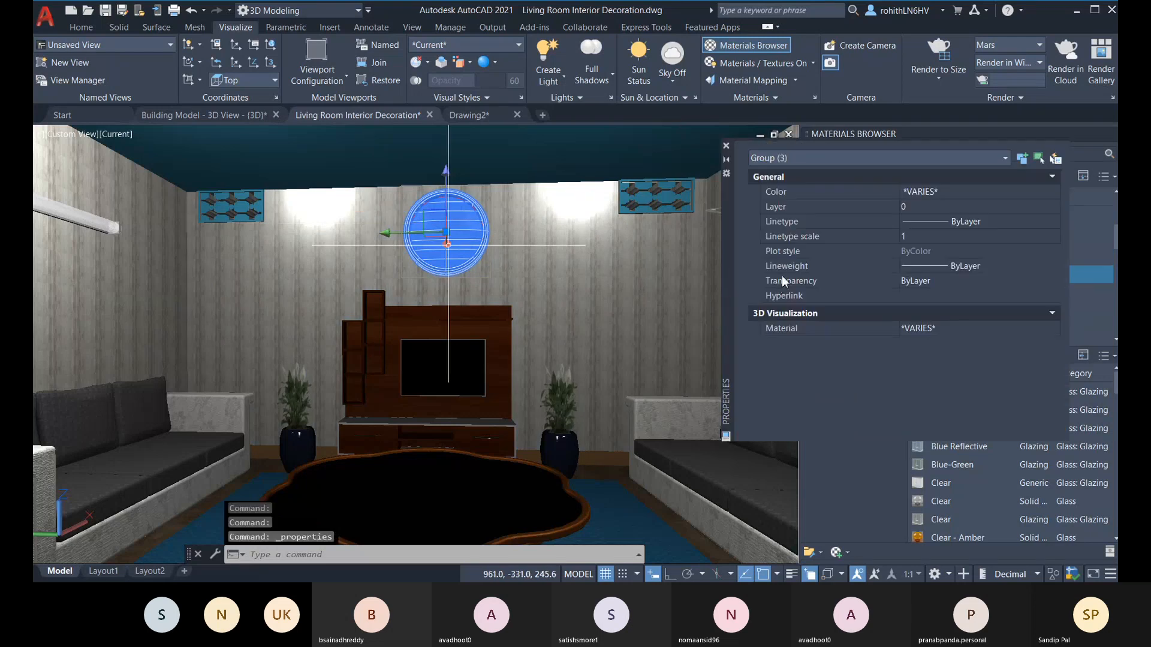
# Step: Close the Properties palette and ungroup the wall clock above the TV unit
pyautogui.click(726, 146)
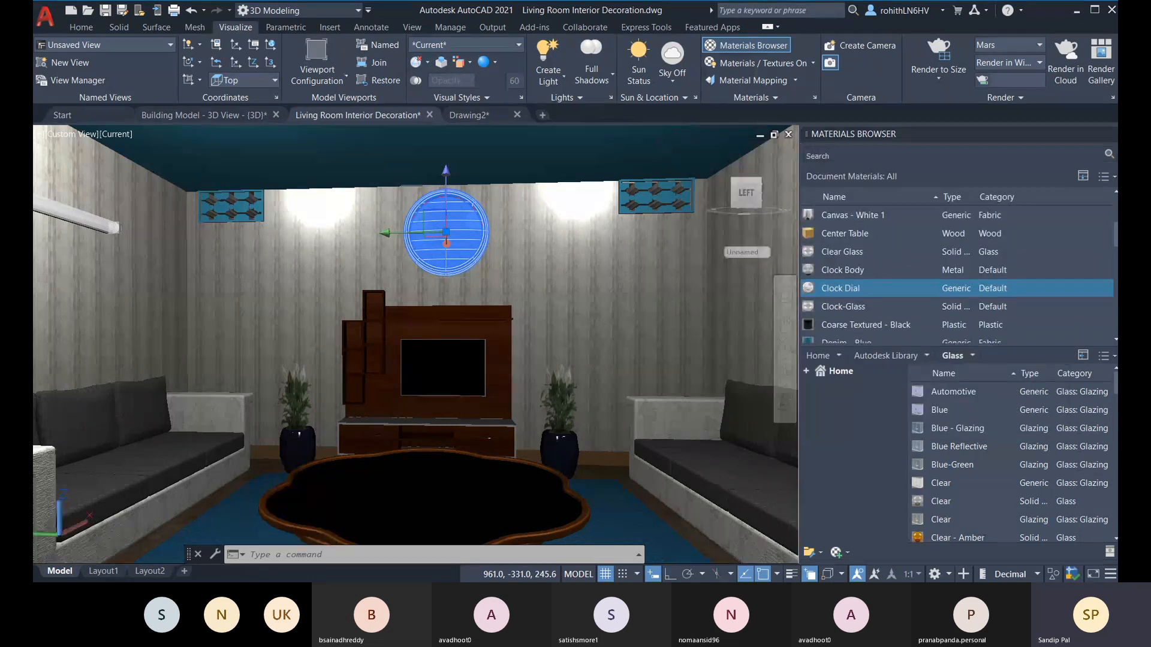
pyautogui.press('Escape')
pyautogui.write('UNGROUP')
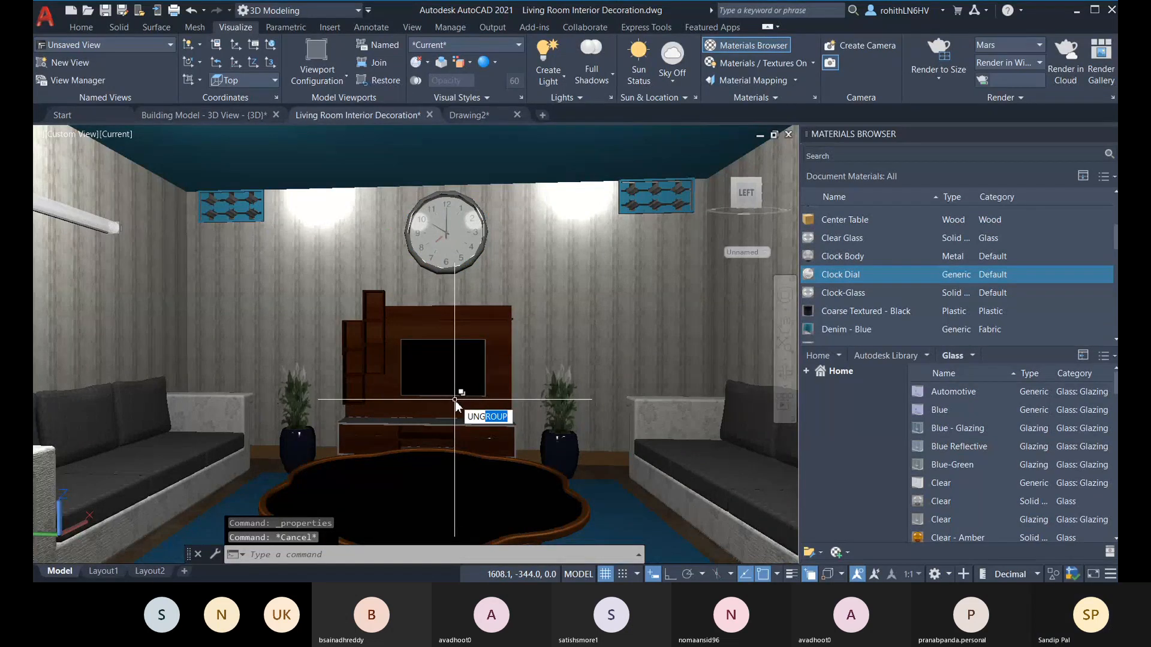
pyautogui.press('Return')
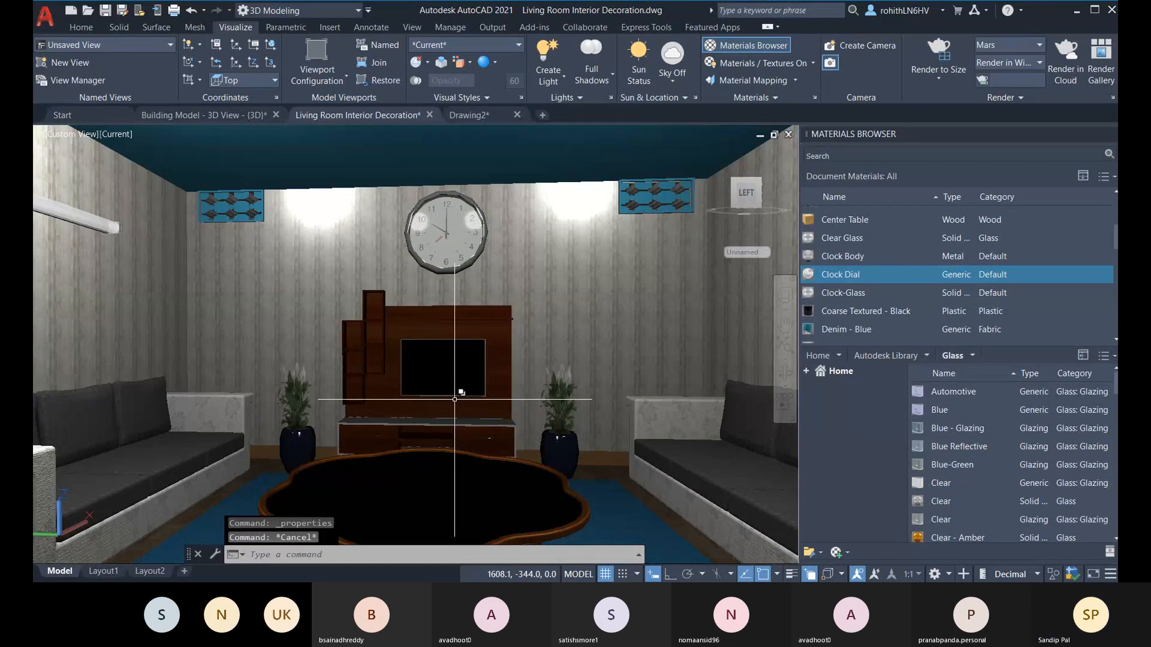
pyautogui.click(438, 227)
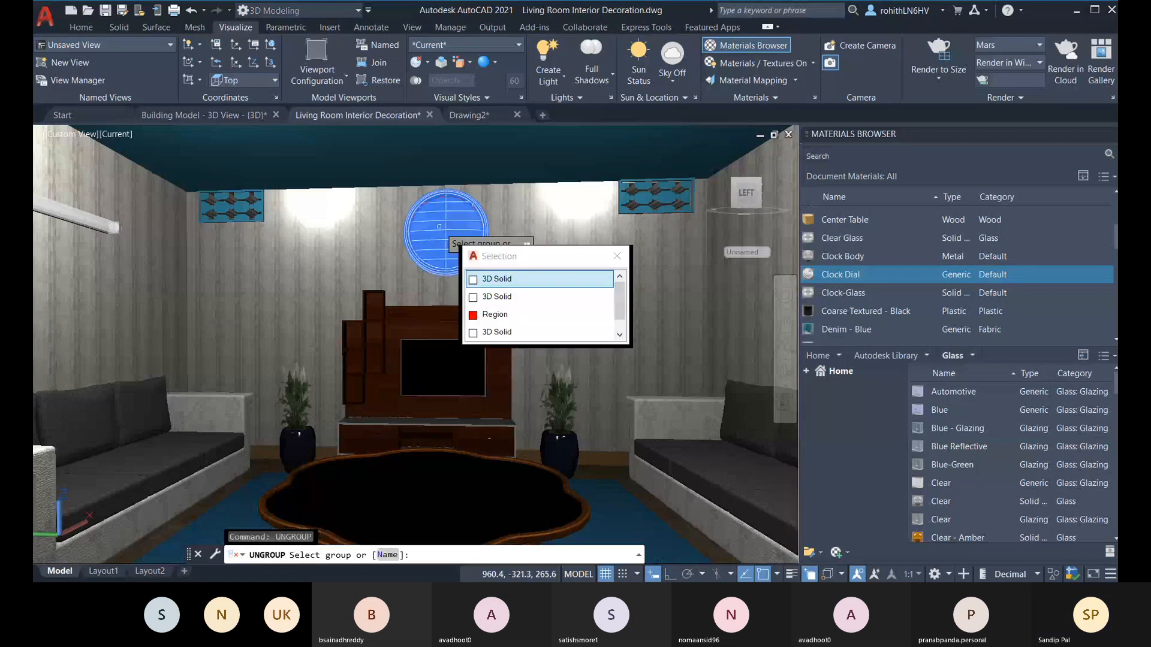
pyautogui.click(479, 274)
pyautogui.click(476, 252)
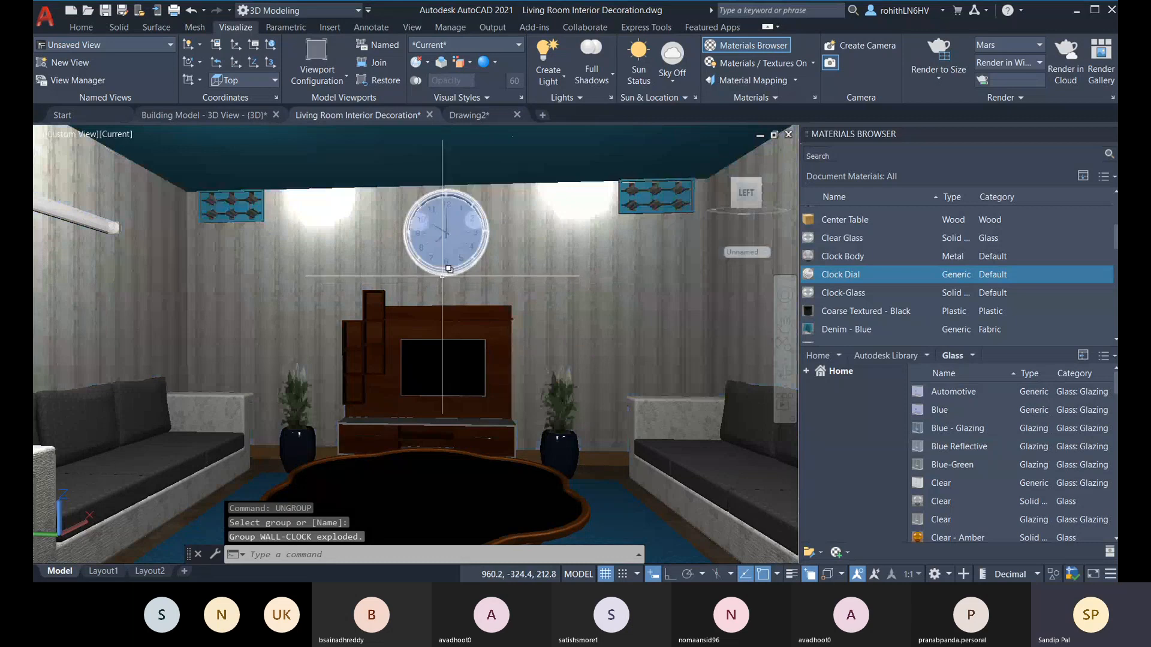
# Step: Select the solid covering the wall clock's dial and hide it with the Isolate options
pyautogui.click(448, 237)
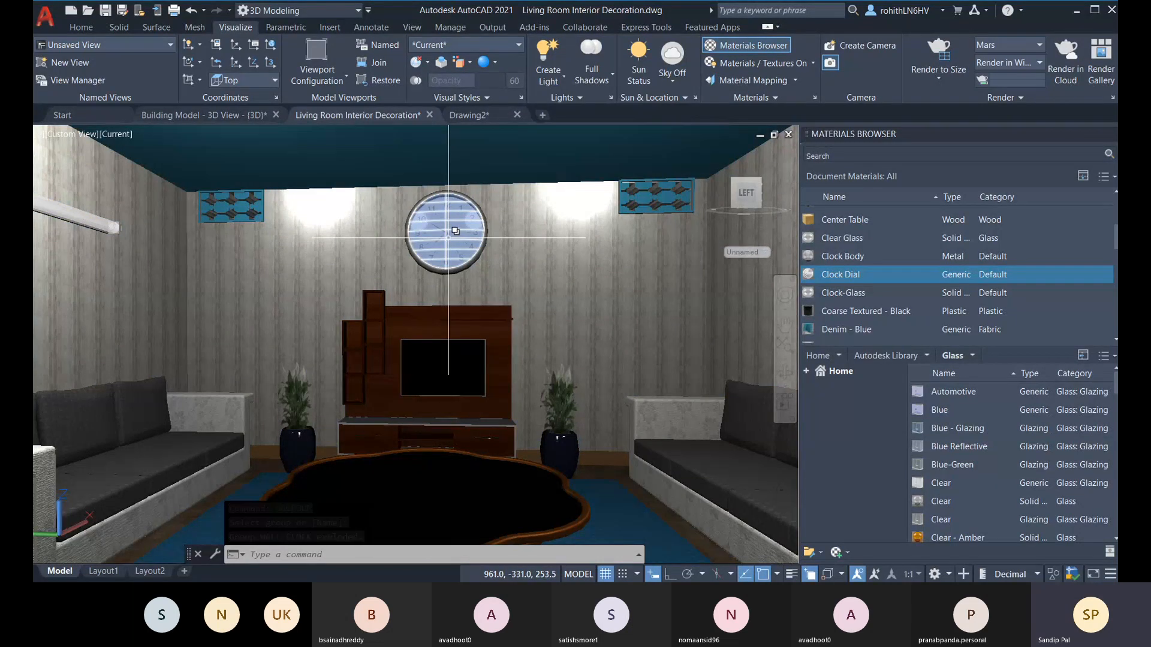
pyautogui.click(448, 237)
pyautogui.click(540, 296)
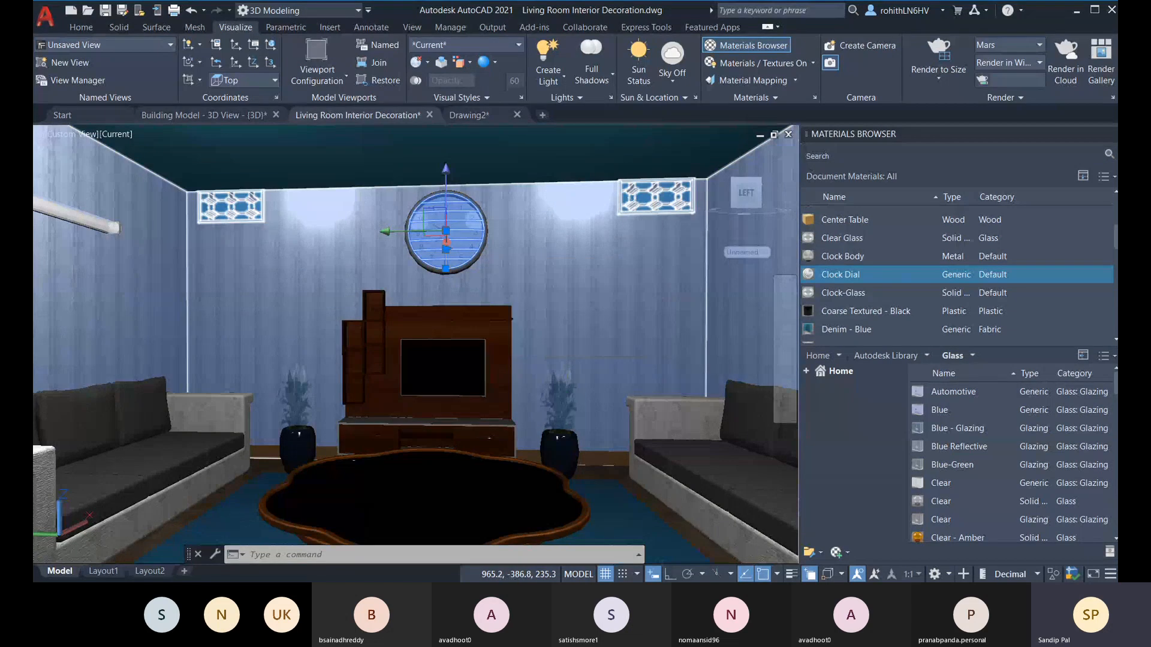
pyautogui.rightClick(531, 242)
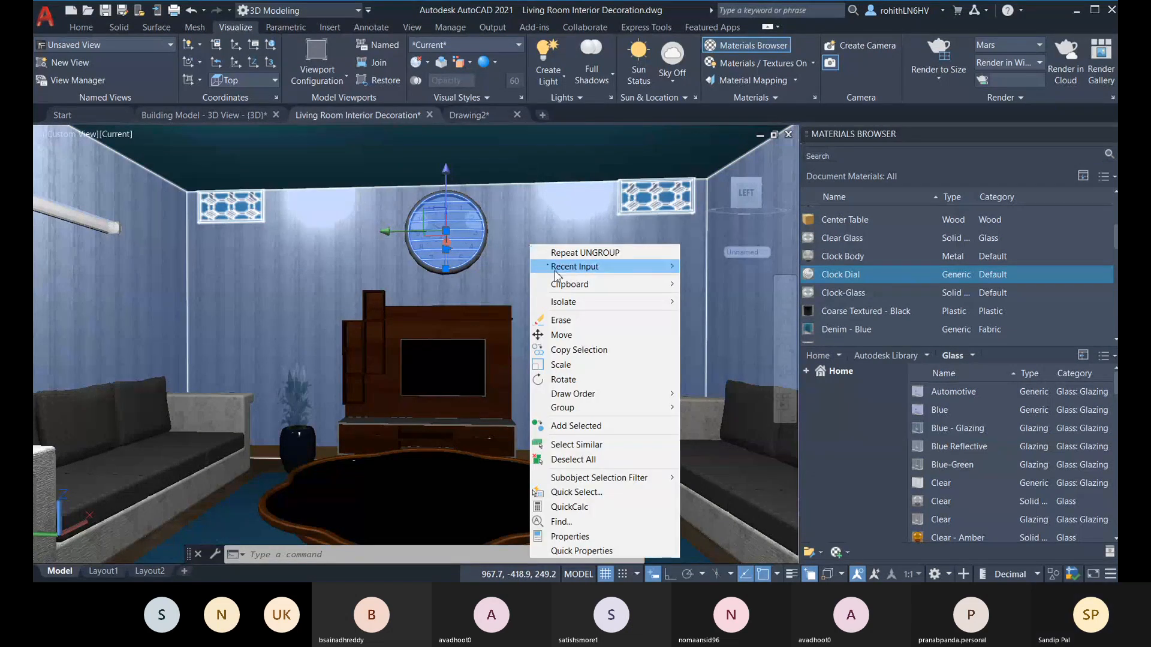
pyautogui.moveTo(577, 302)
pyautogui.click(700, 322)
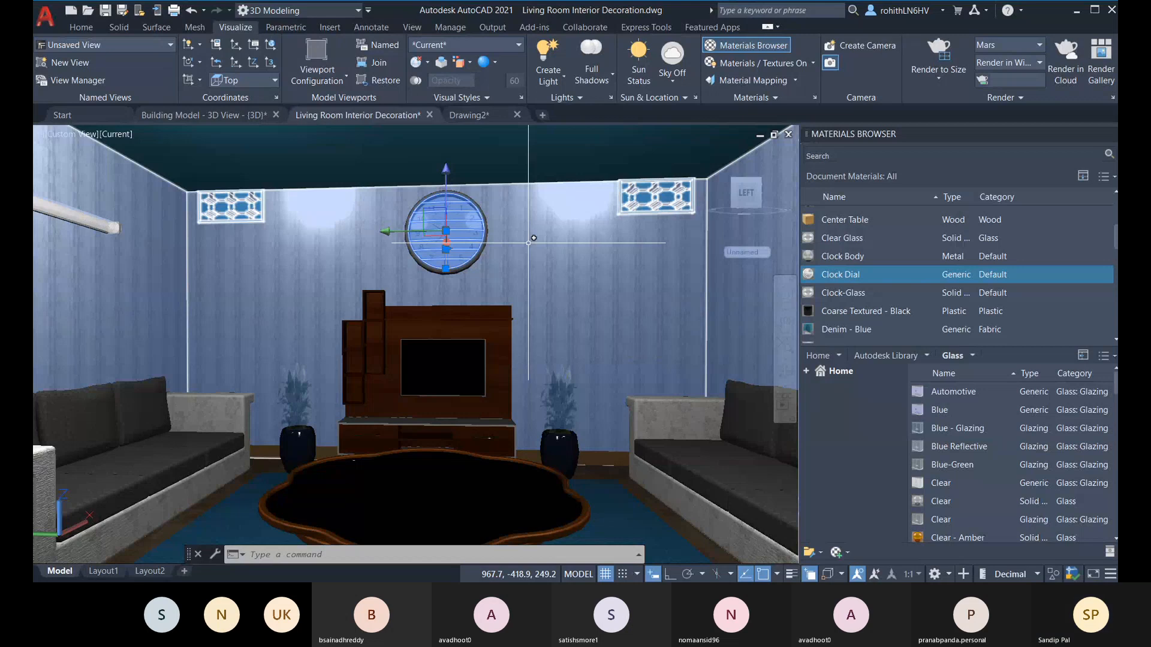
pyautogui.click(707, 318)
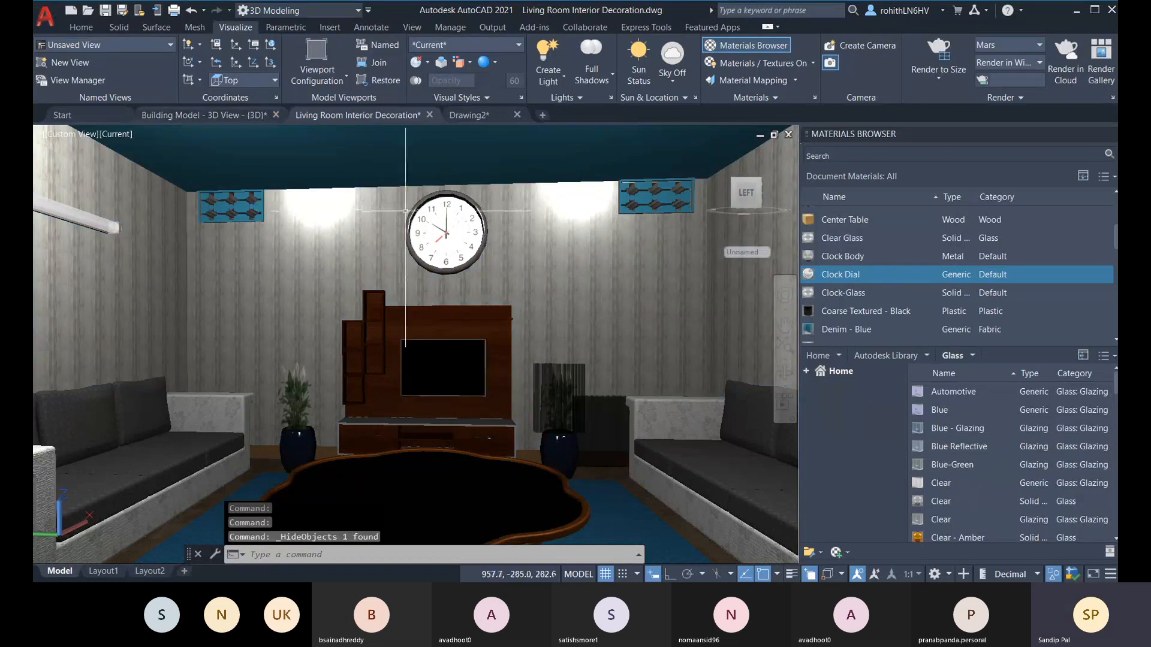
# Step: Pick the clock's dial, open the Clock Dial material's image texture for editing, and move the Texture Editor clear of the clock
pyautogui.click(431, 230)
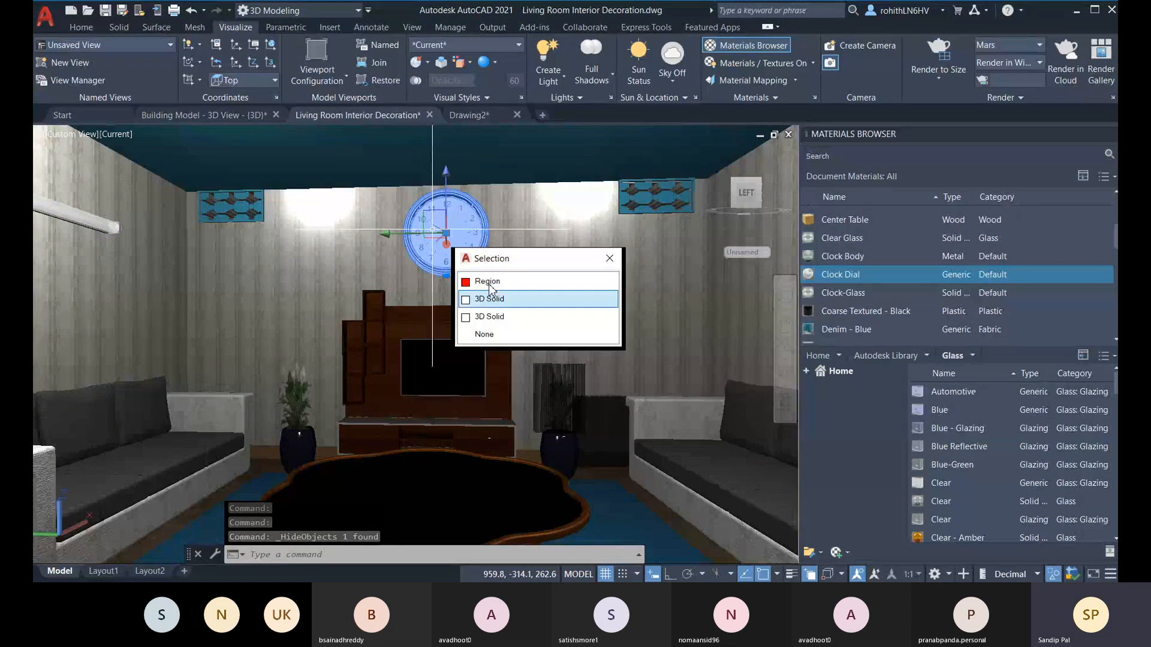
pyautogui.click(490, 293)
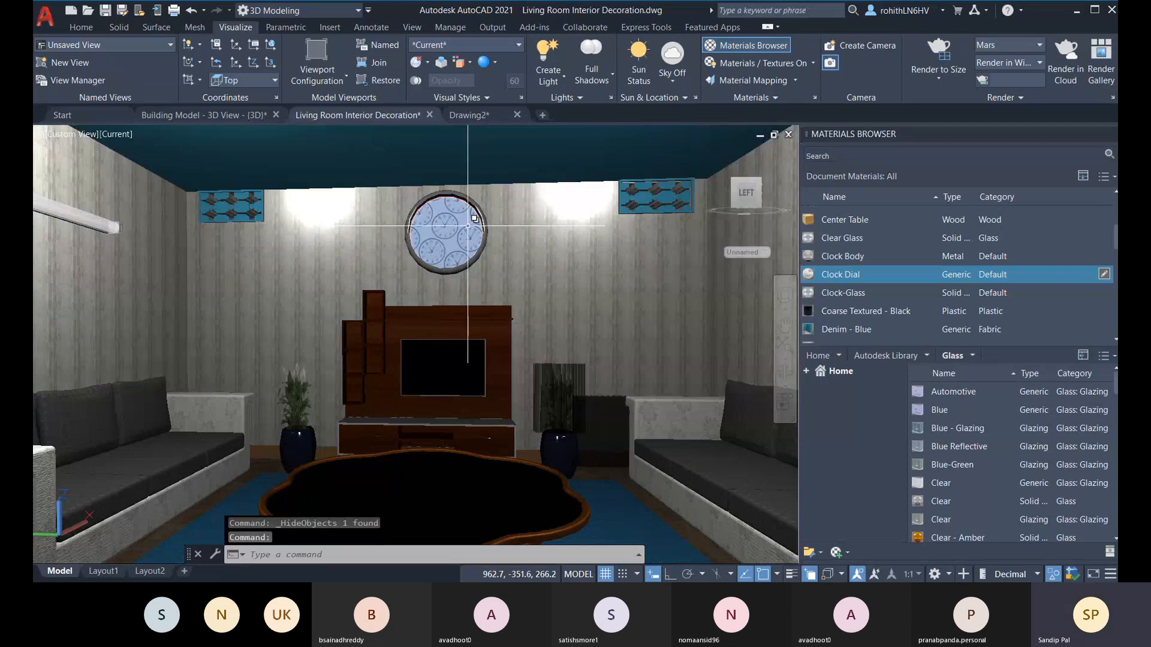
pyautogui.click(1104, 274)
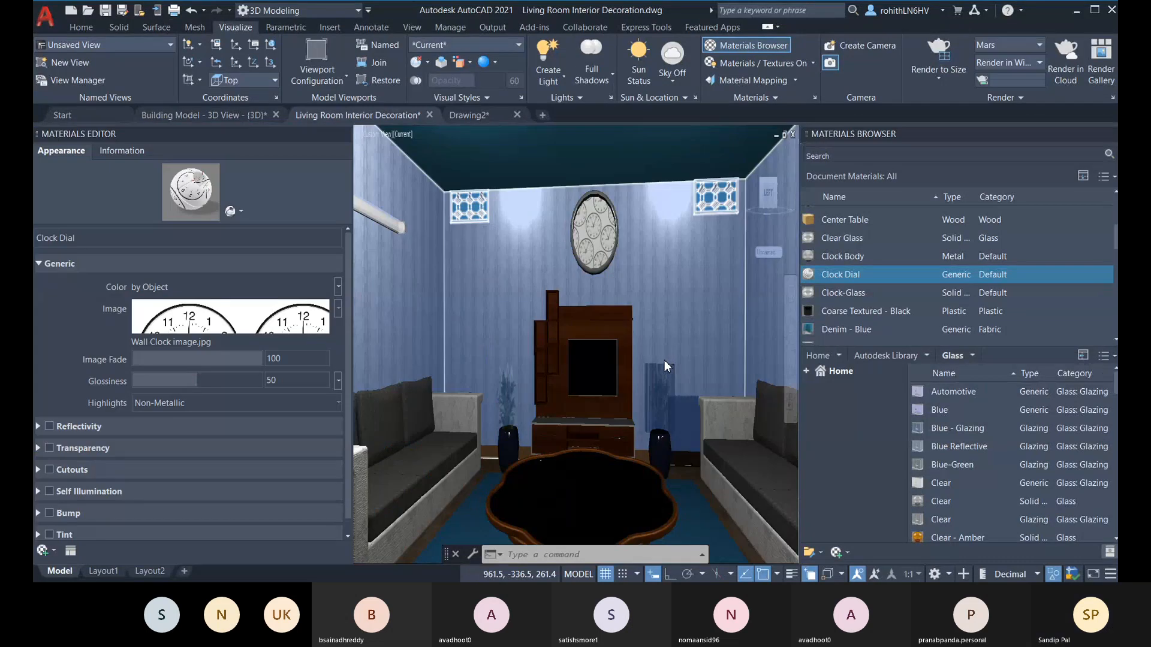
pyautogui.click(230, 319)
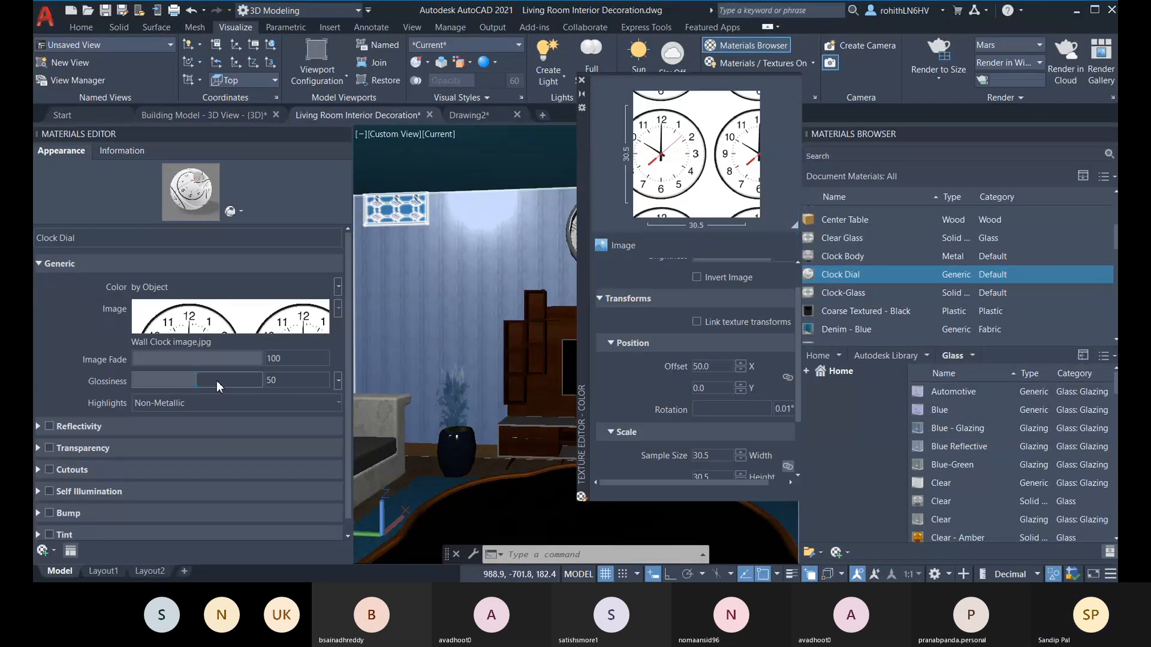
pyautogui.moveTo(592, 322); pyautogui.dragTo(706, 306)
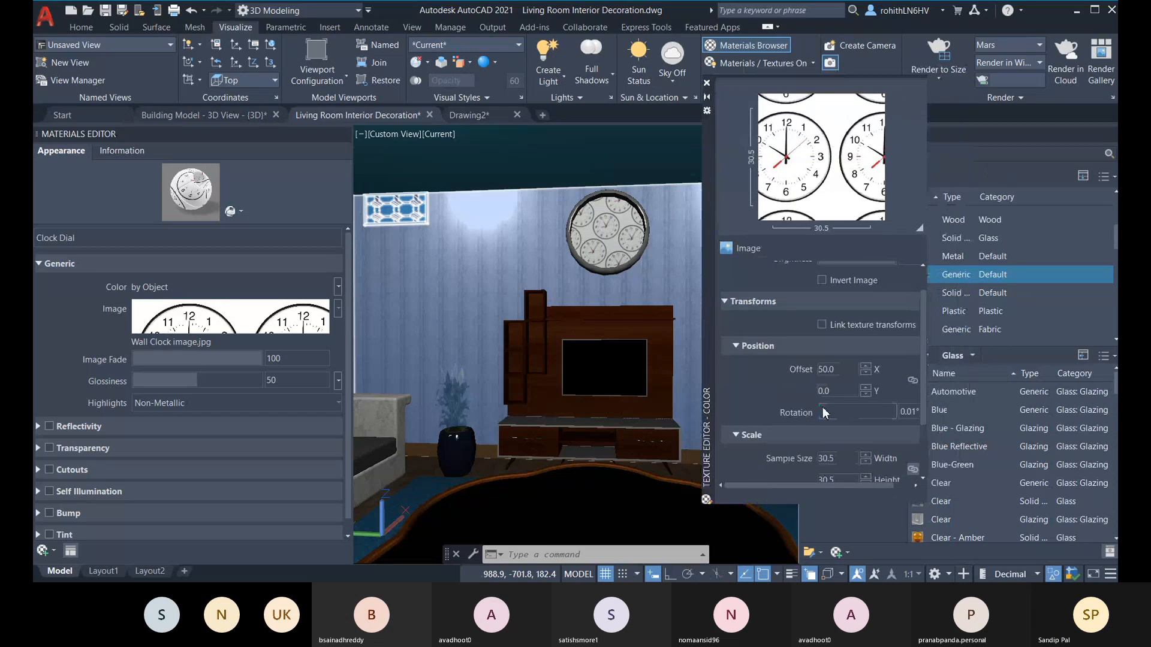
# Step: Set the horizontal repeat of the Clock Dial image texture to None
pyautogui.scroll(-2, 837, 462)
pyautogui.scroll(-3, 837, 463)
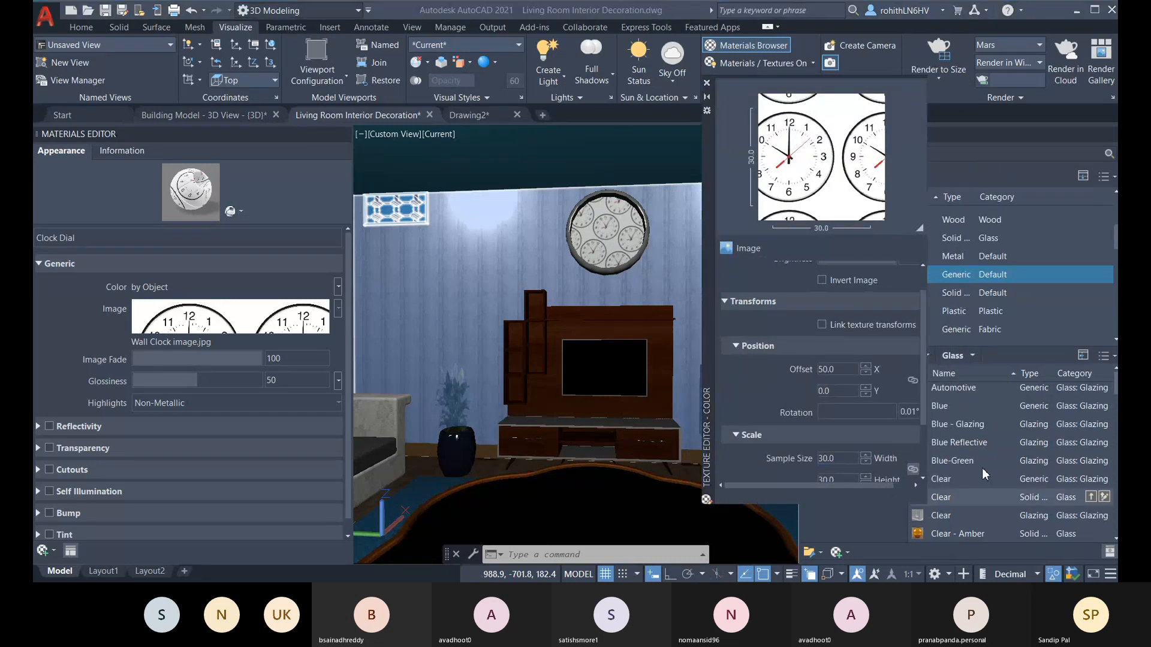
pyautogui.moveTo(924, 404); pyautogui.dragTo(923, 454)
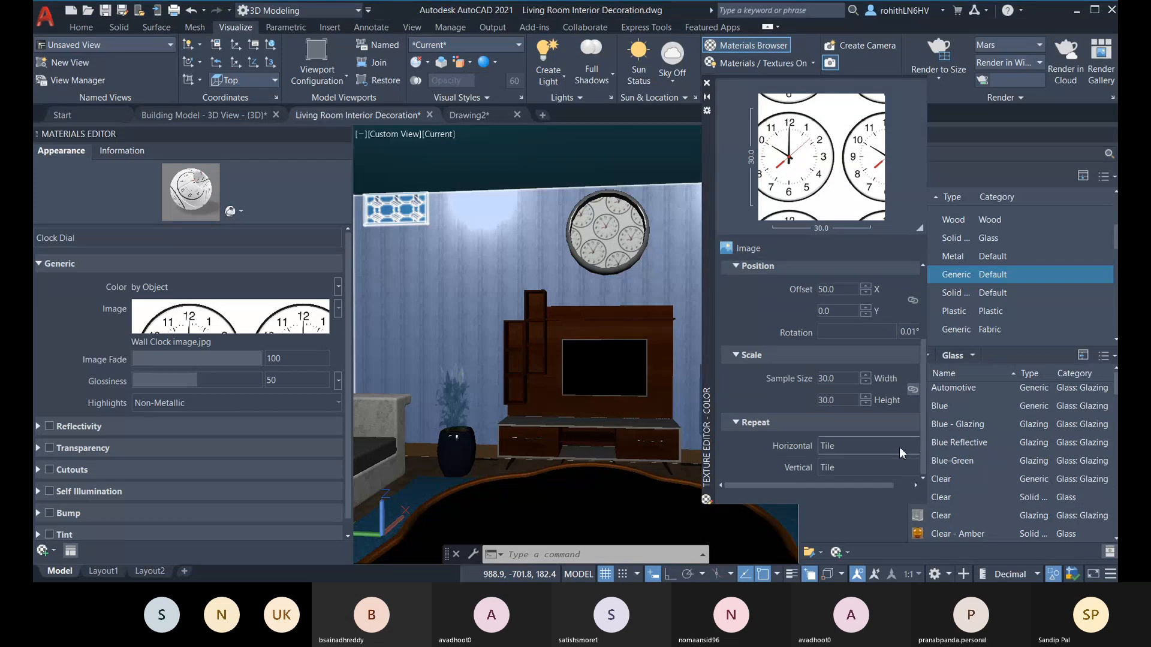
pyautogui.click(887, 469)
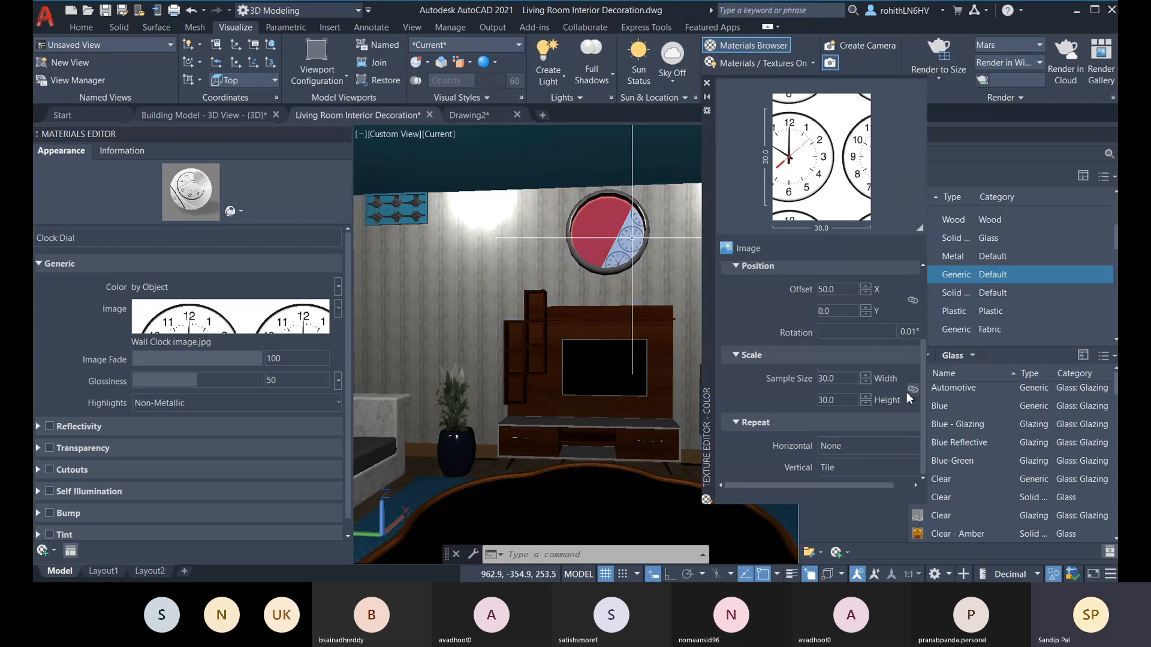
# Step: Set the clock image's linked sample width and height to 100, and refine them to 100.1
pyautogui.click(866, 376)
pyautogui.click(866, 382)
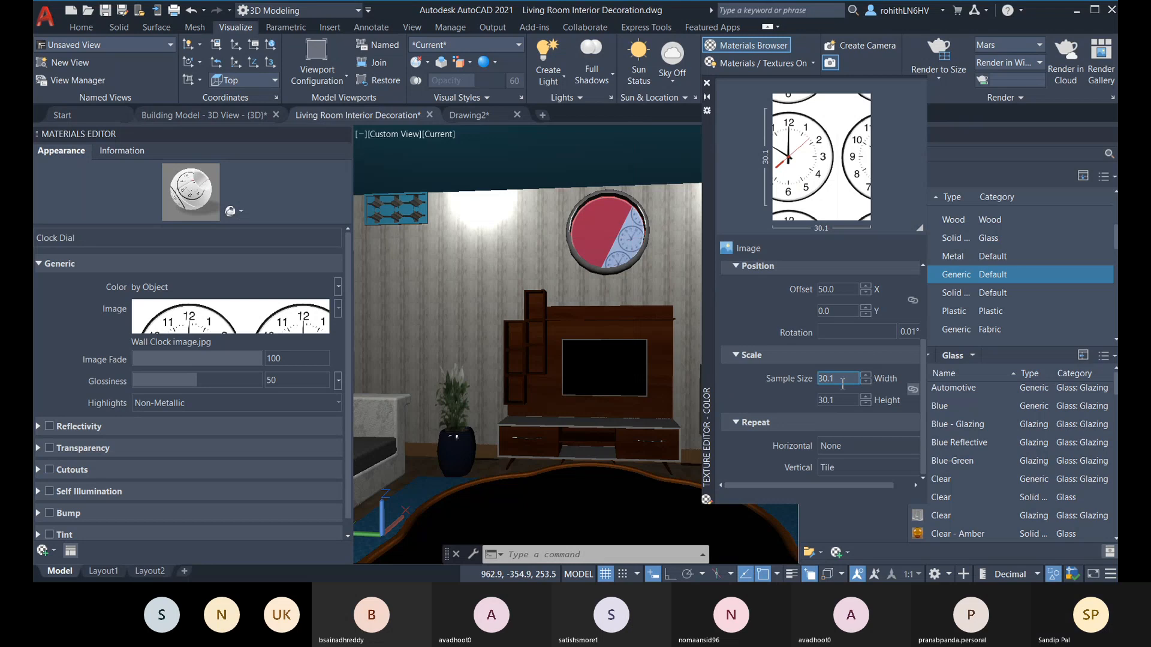
pyautogui.doubleClick(847, 379)
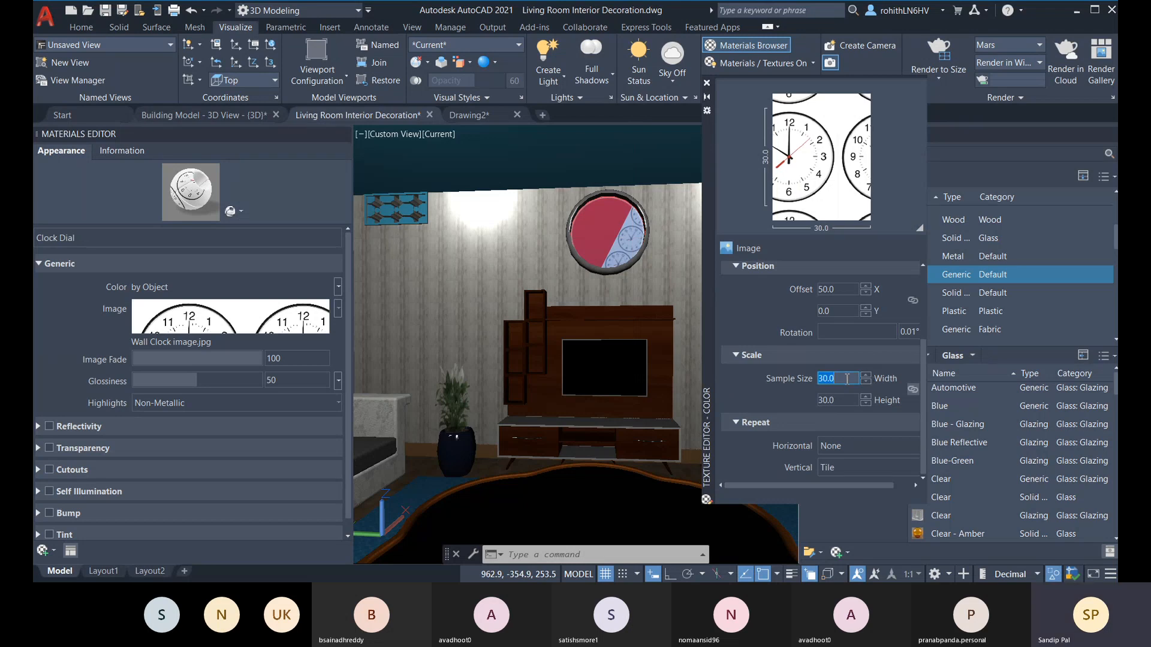
pyautogui.write('100')
pyautogui.press('Return')
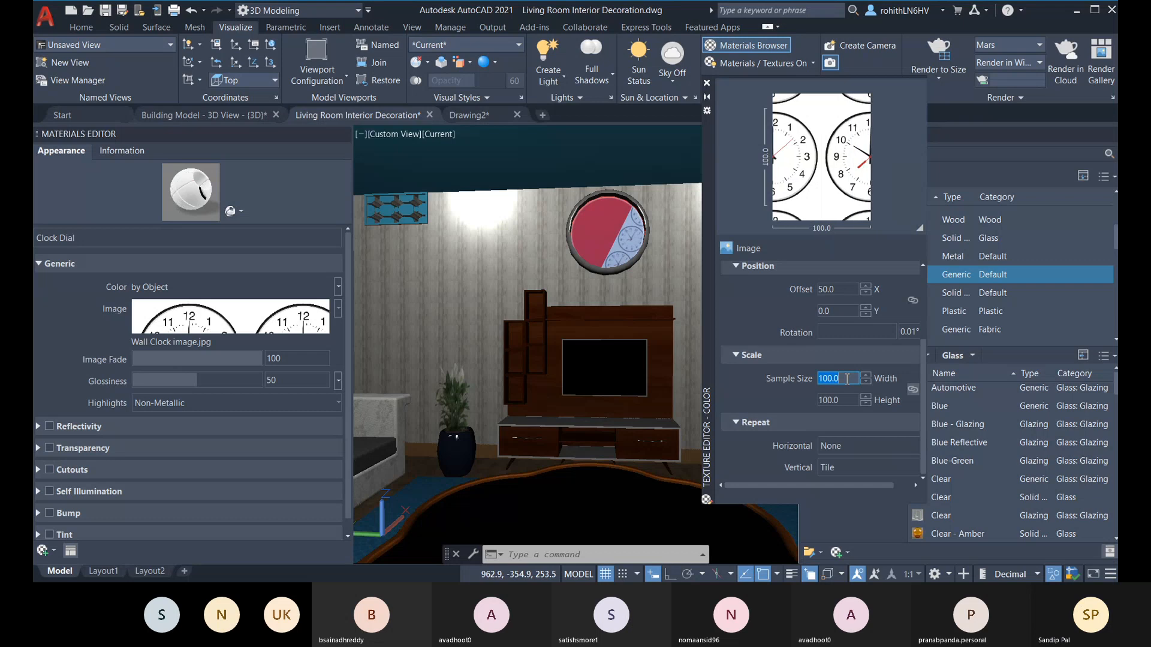
pyautogui.doubleClick(849, 401)
pyautogui.write('100.1')
pyautogui.press('Return')
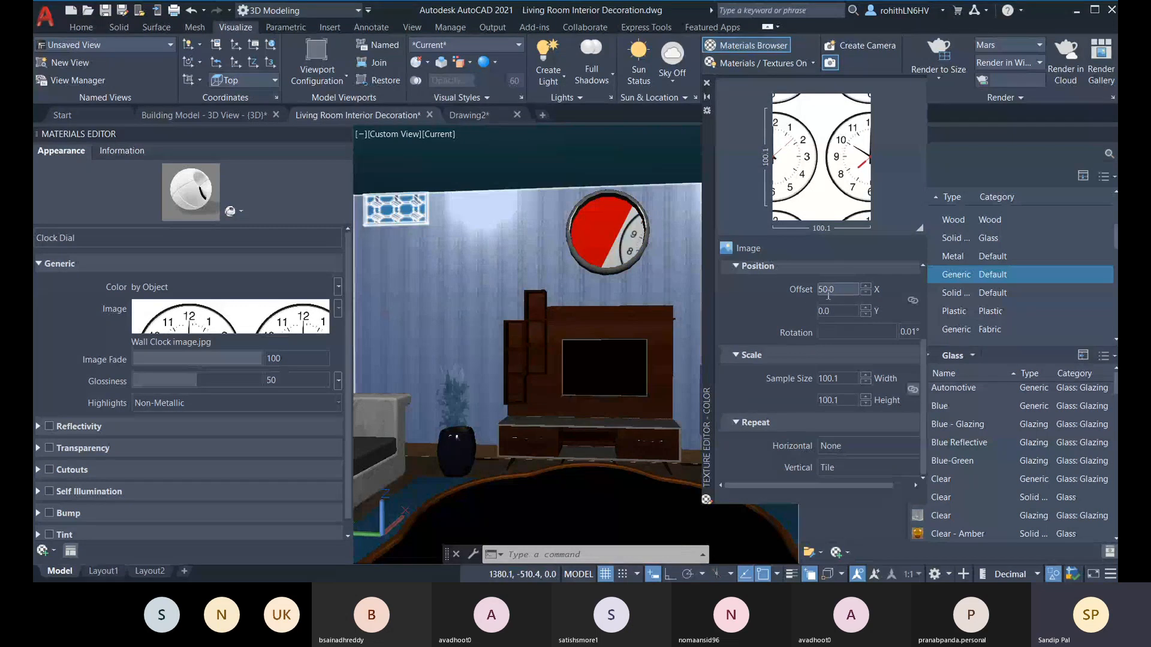
# Step: Set the clock image's Y offset to 100 and its vertical repeat to None
pyautogui.click(642, 365)
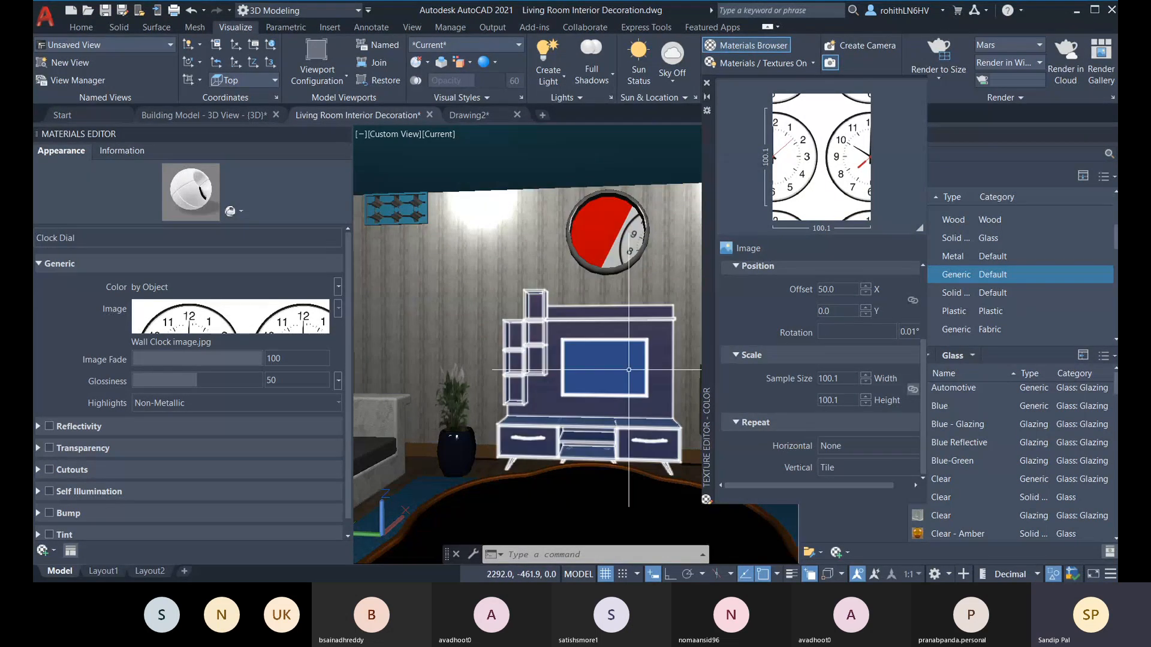
pyautogui.click(836, 310)
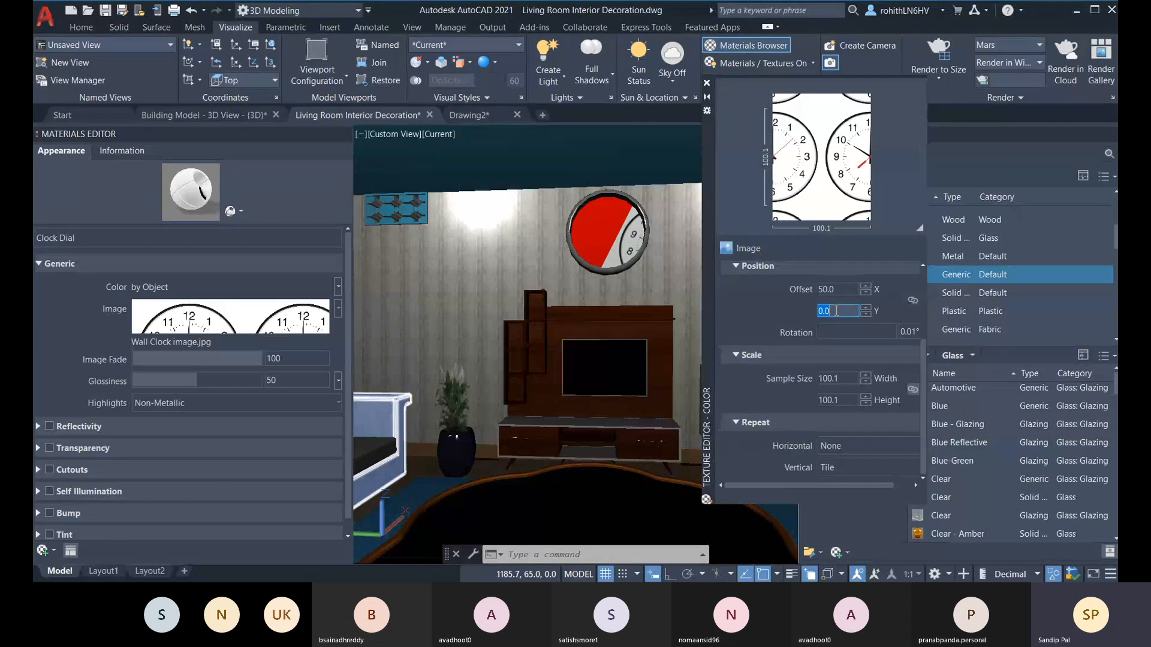
pyautogui.write('100')
pyautogui.press('Return')
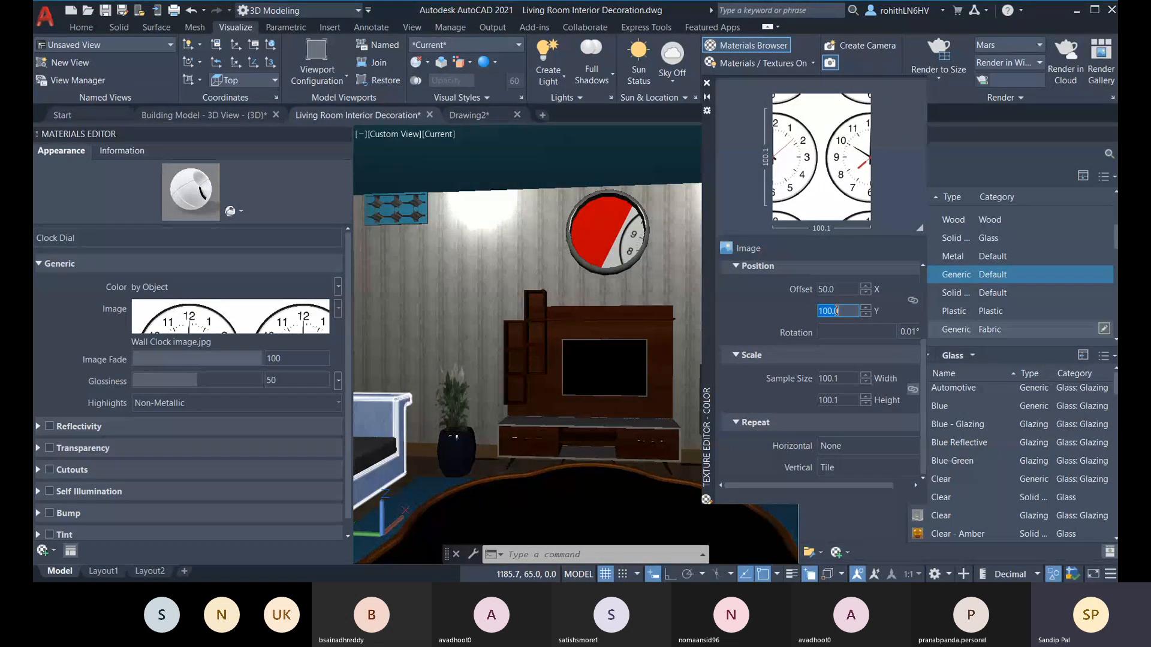
pyautogui.click(841, 289)
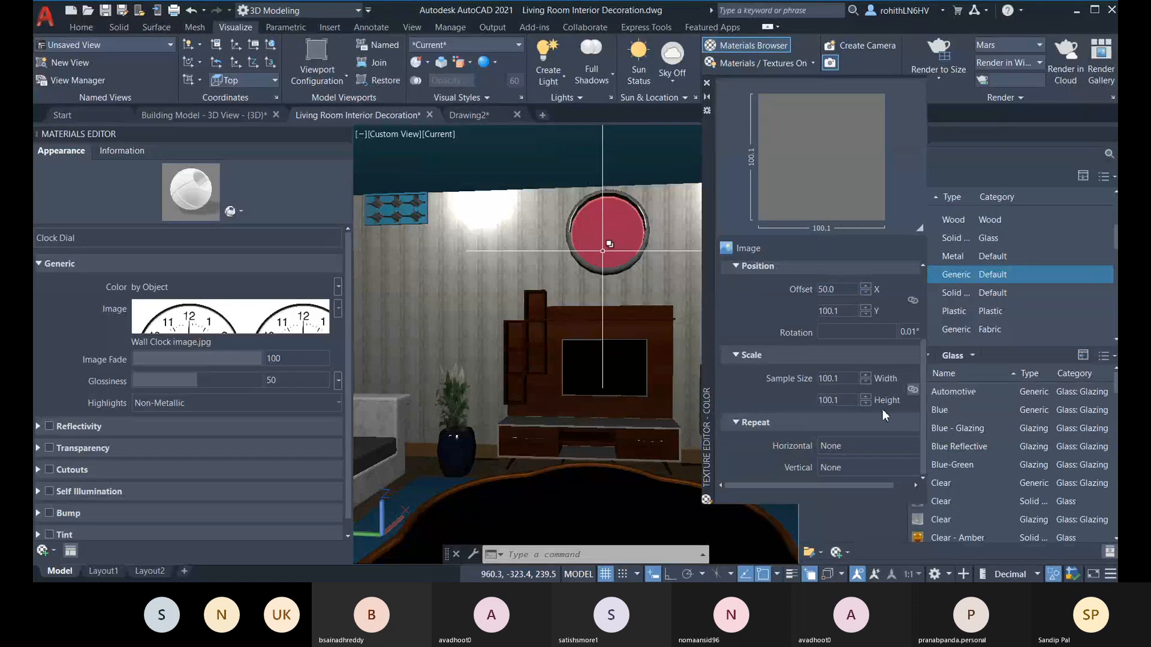
pyautogui.click(847, 401)
pyautogui.click(843, 376)
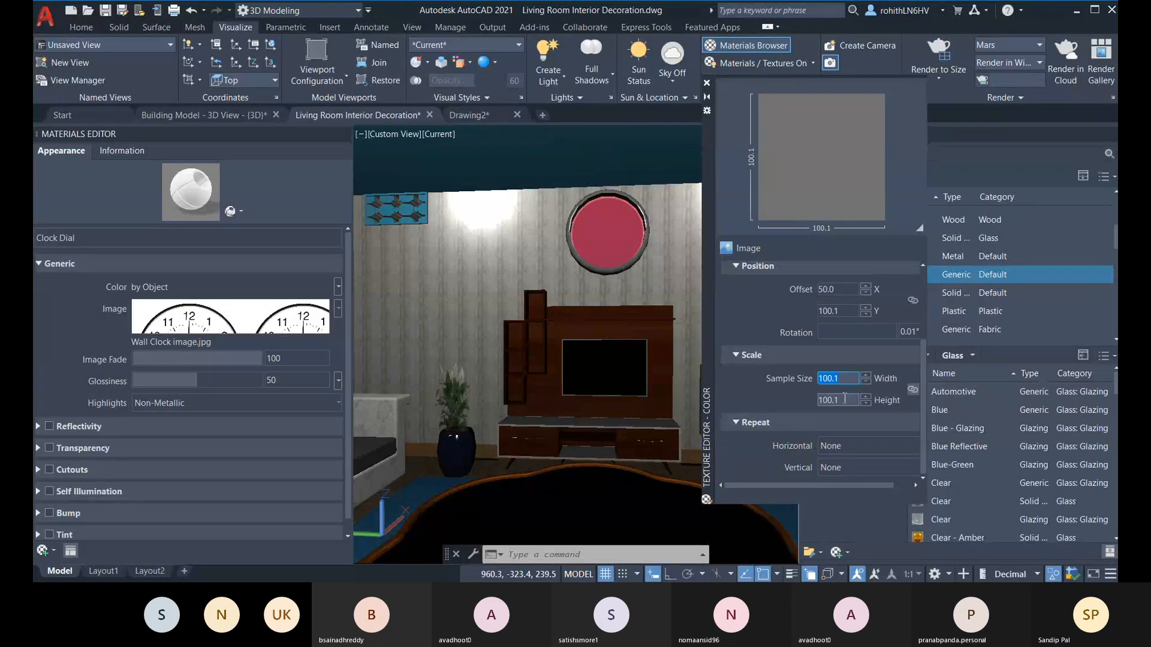
# Step: Nudge the clock image's X offset down to 49.8
pyautogui.click(865, 293)
pyautogui.click(865, 294)
pyautogui.click(866, 287)
pyautogui.click(865, 294)
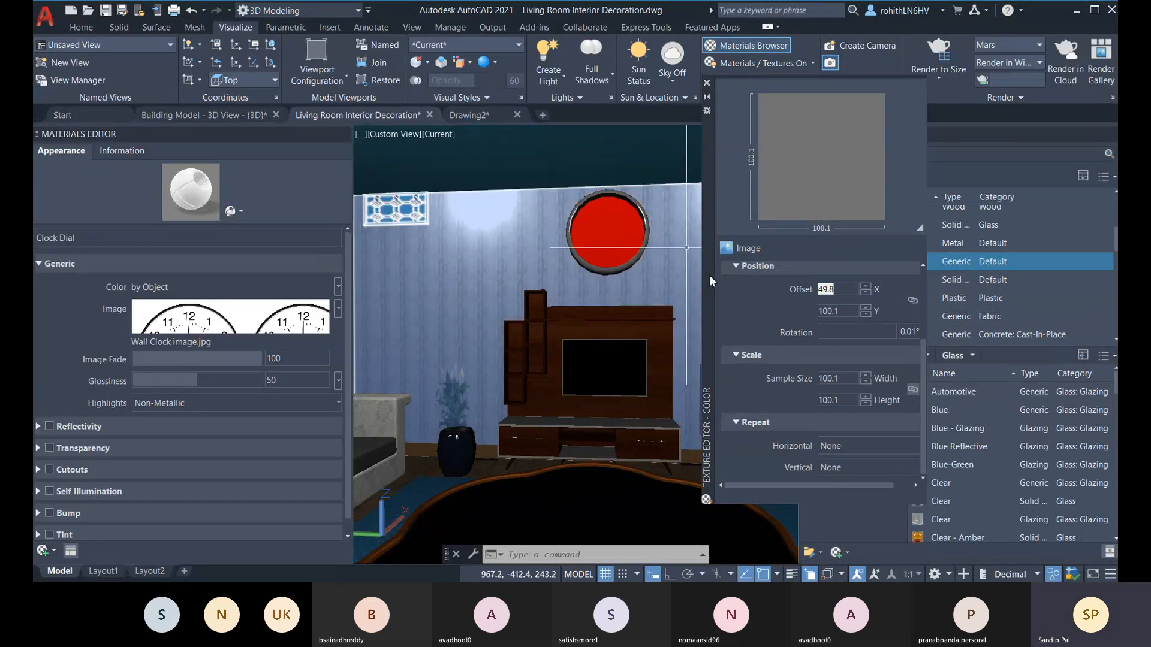
# Step: Reset both the X and Y offsets of the clock image to 0
pyautogui.click(844, 312)
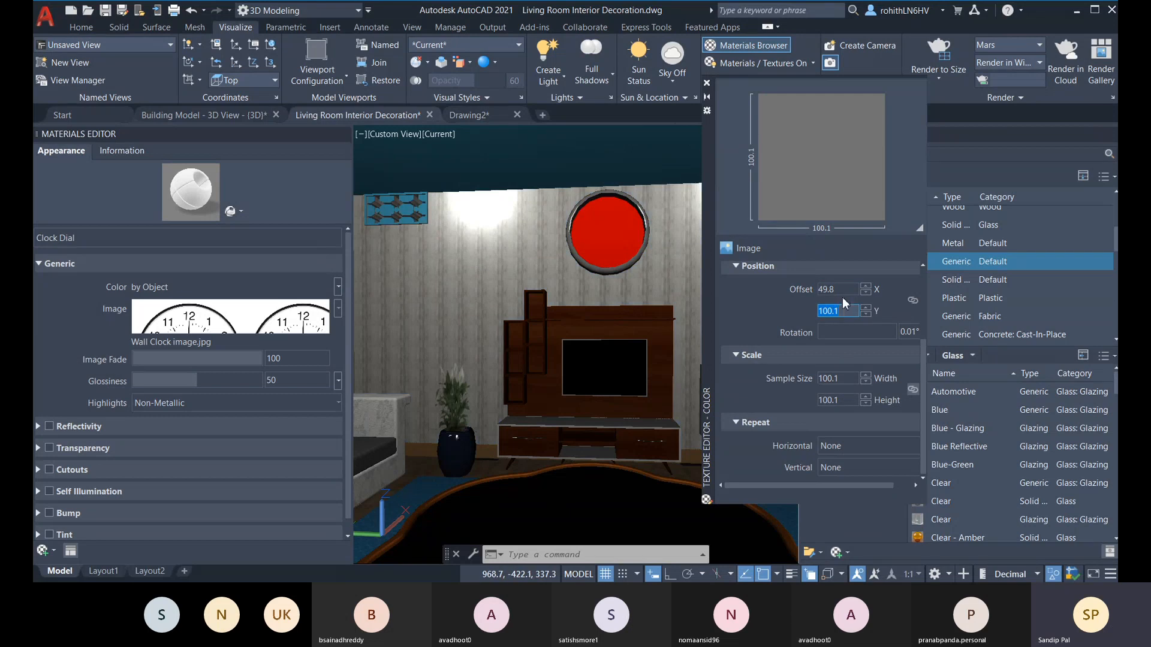
pyautogui.click(846, 290)
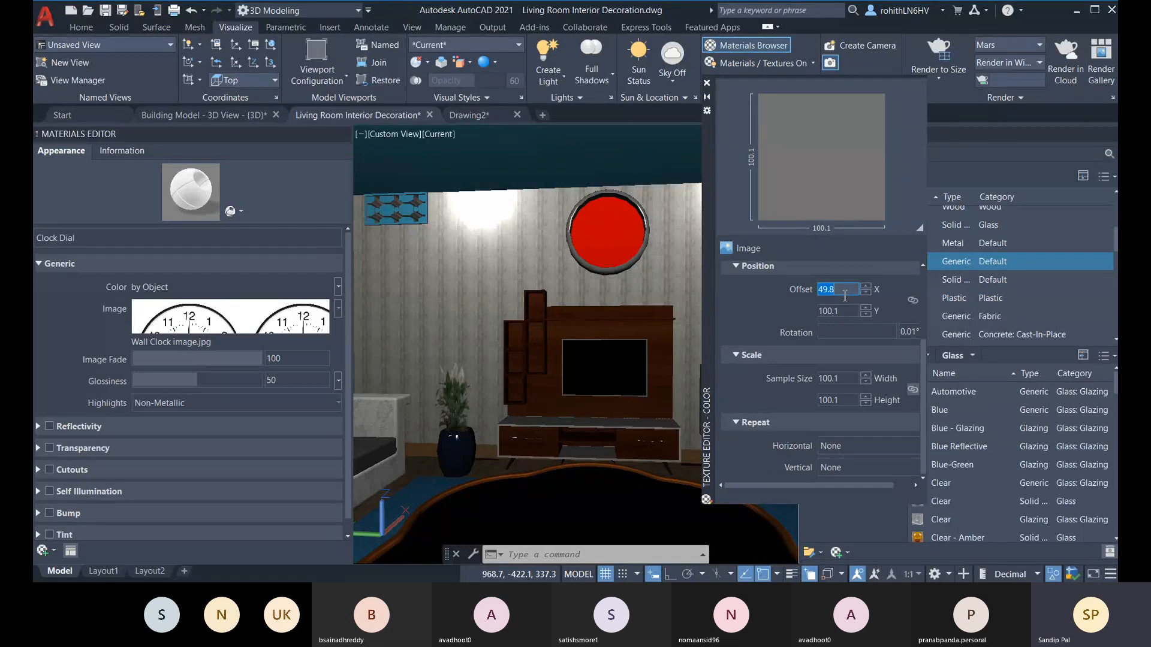
pyautogui.write('0')
pyautogui.click(850, 310)
pyautogui.write('0')
pyautogui.click(850, 291)
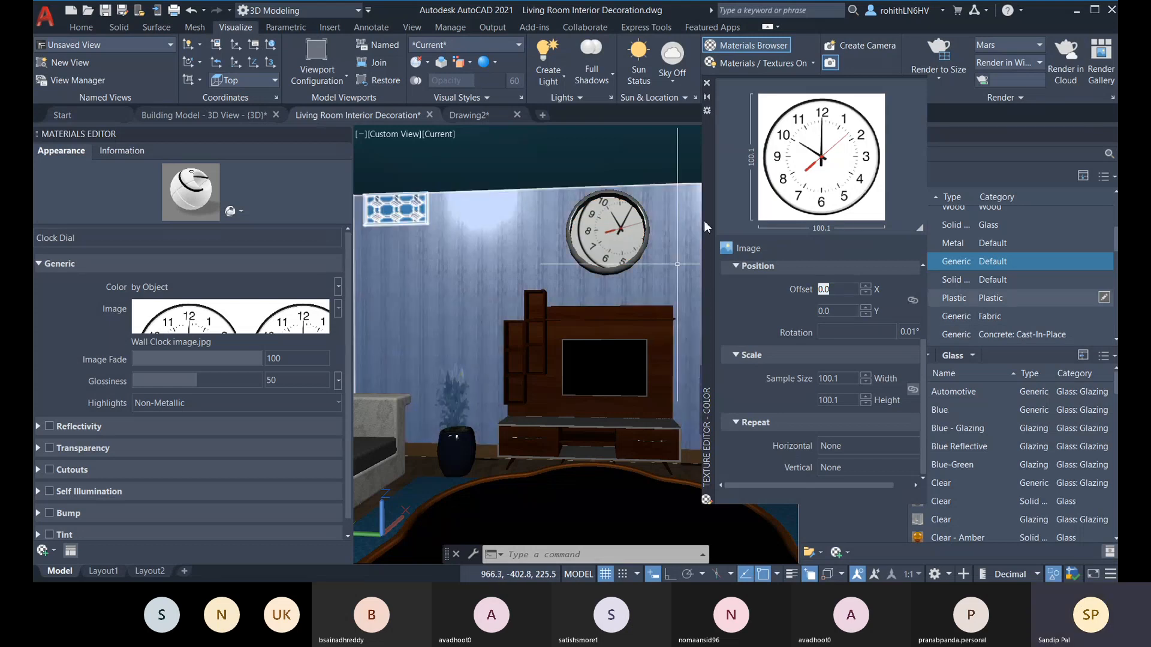
# Step: Try a sample size of 75 for the clock image and lower it to 74.9
pyautogui.click(845, 379)
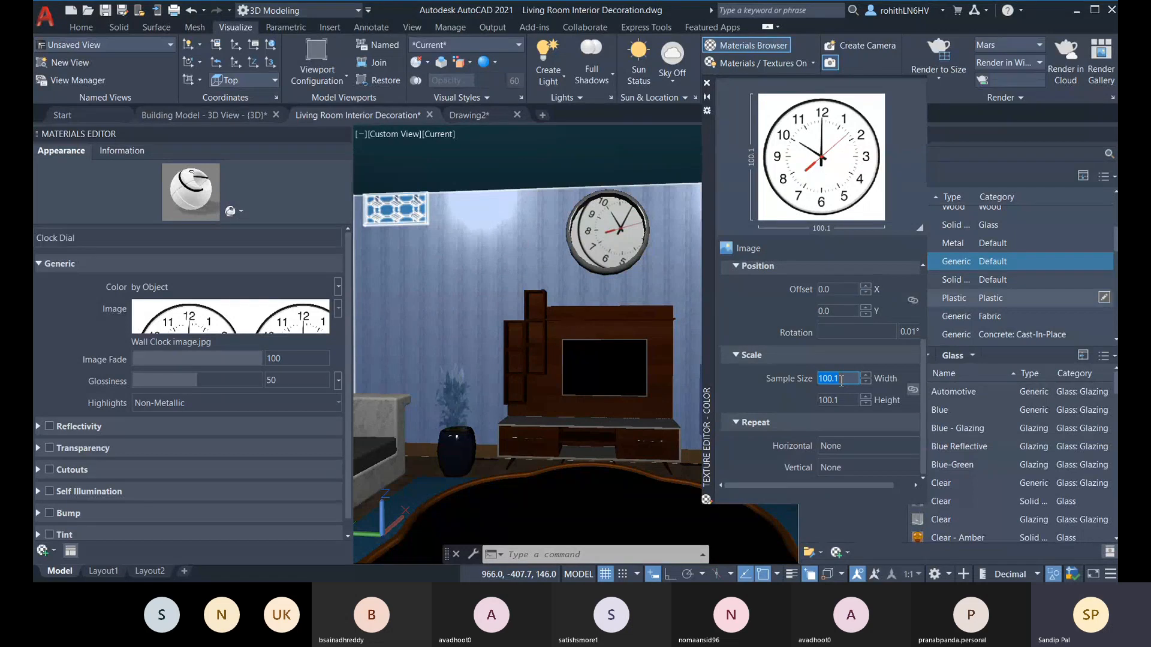
pyautogui.write('75')
pyautogui.press('Tab')
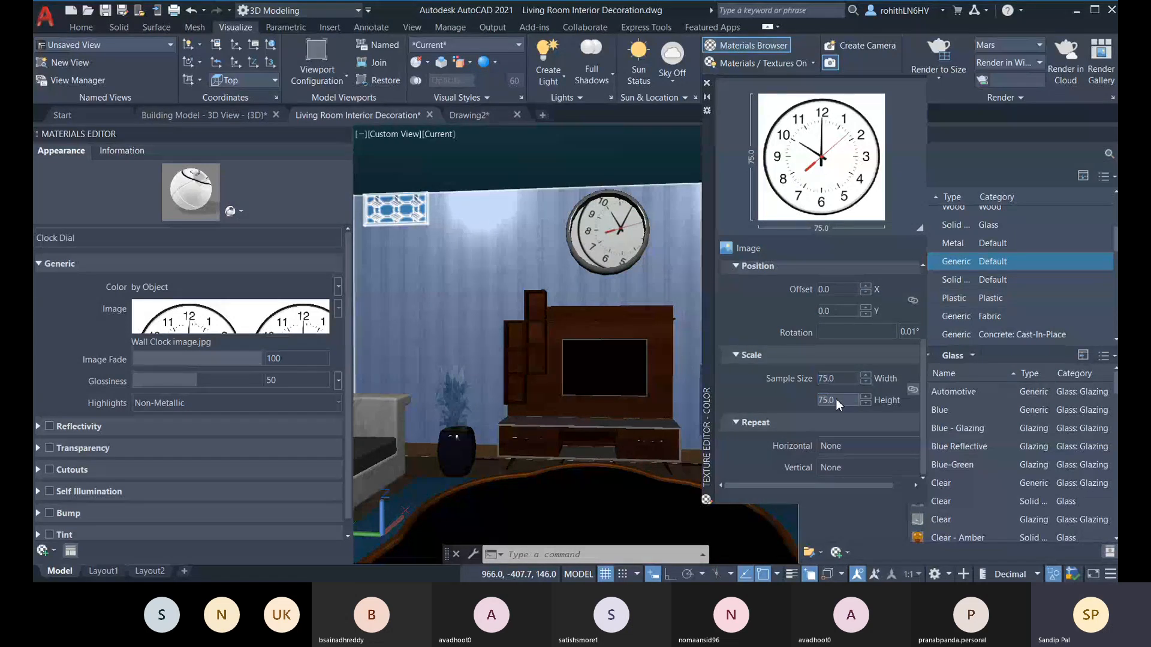
pyautogui.click(850, 400)
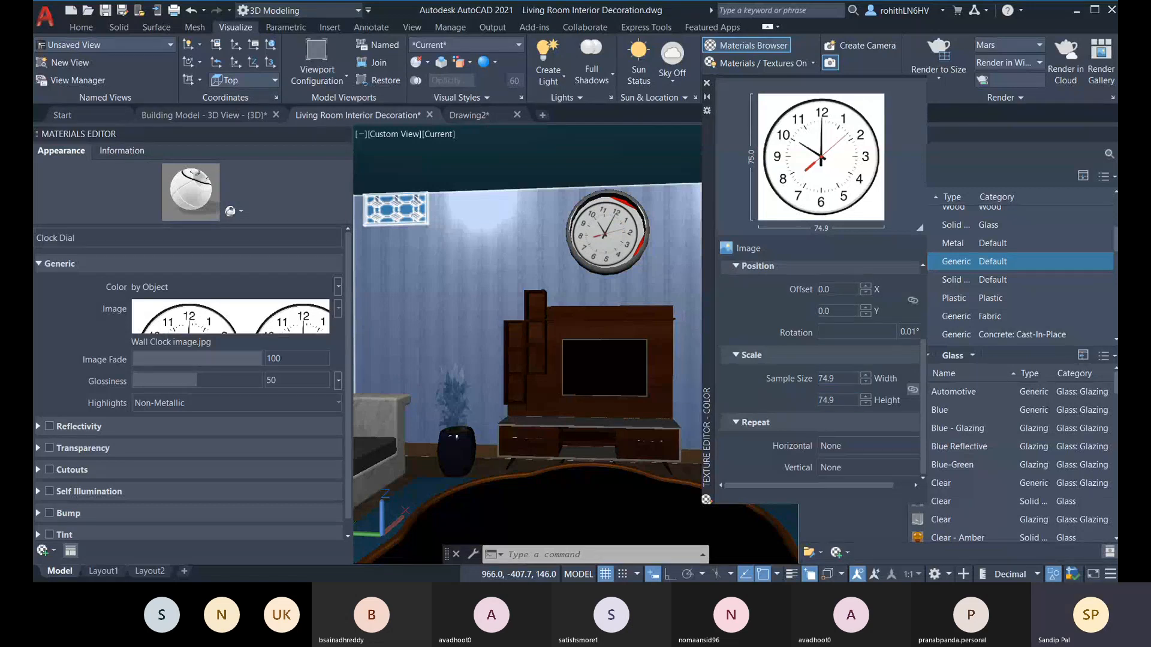
# Step: Try a sample size of 80 for the clock image's width and height
pyautogui.click(840, 383)
pyautogui.write('80')
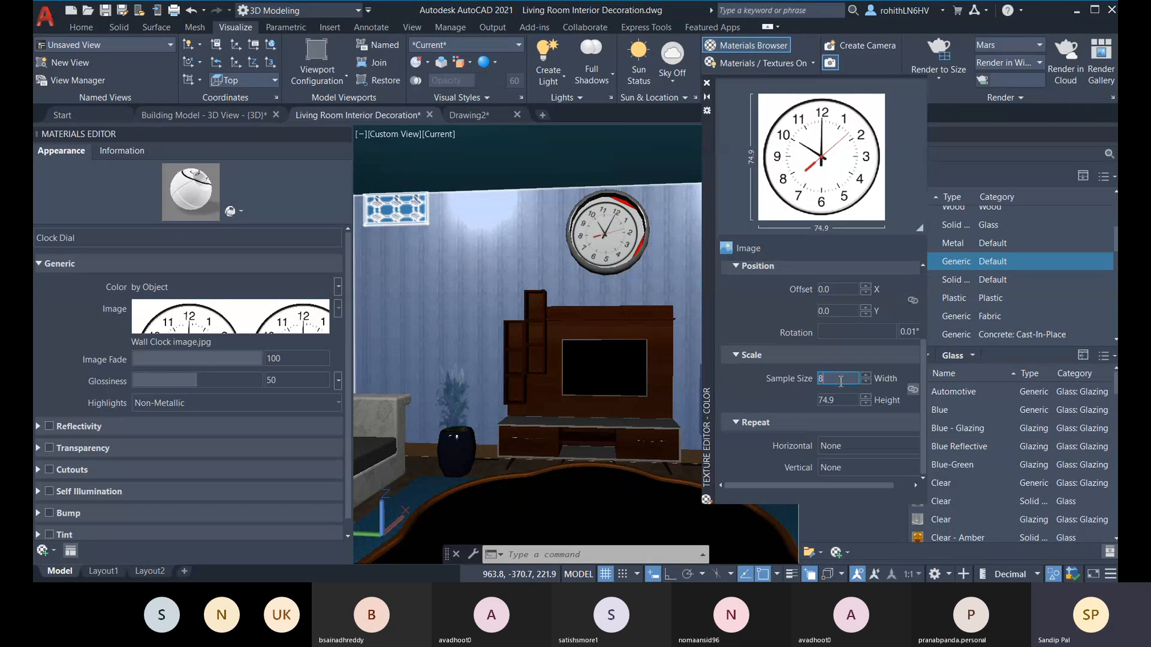
pyautogui.click(844, 399)
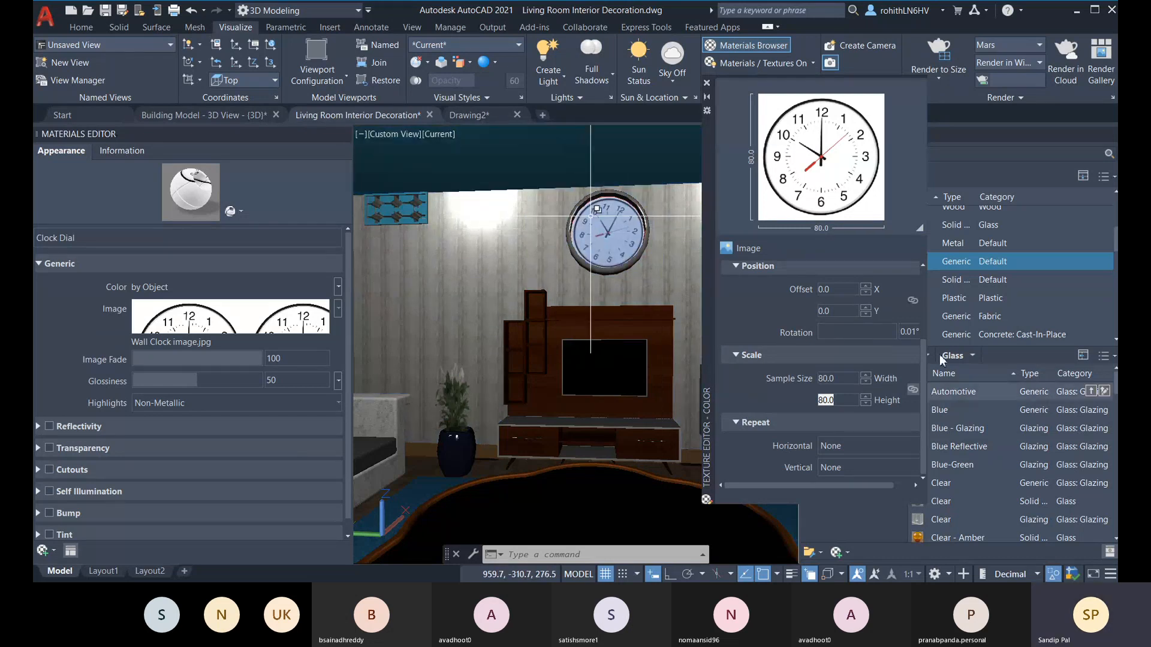
# Step: Try shifting the clock image horizontally with an X offset of 5 and then -5
pyautogui.click(866, 293)
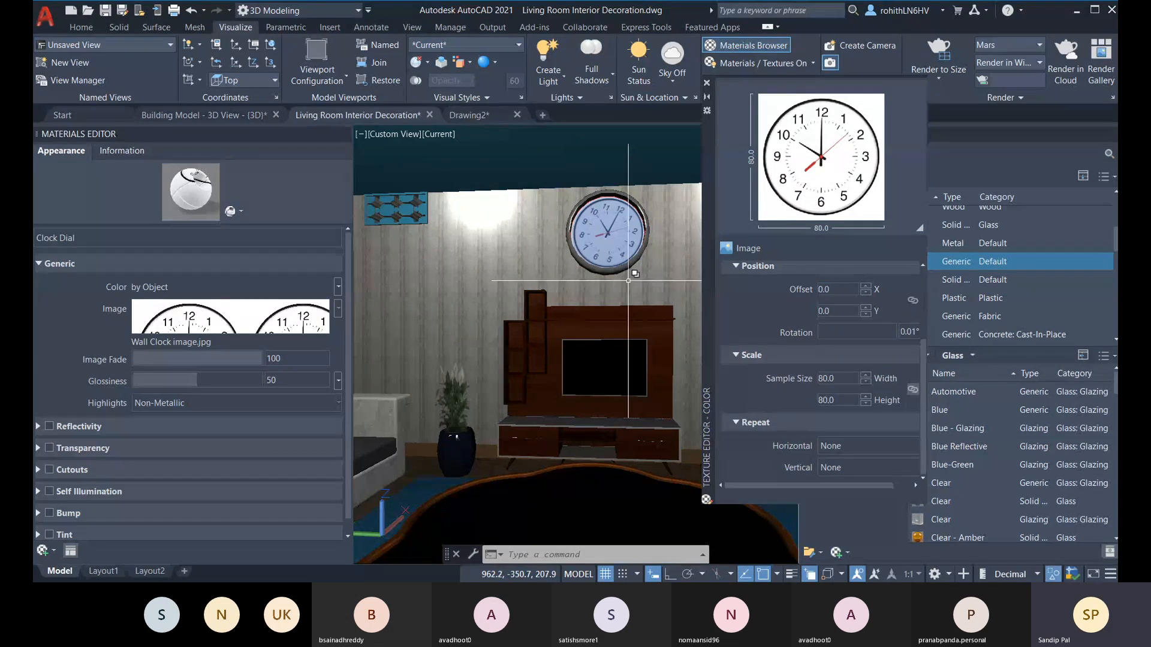
pyautogui.click(854, 292)
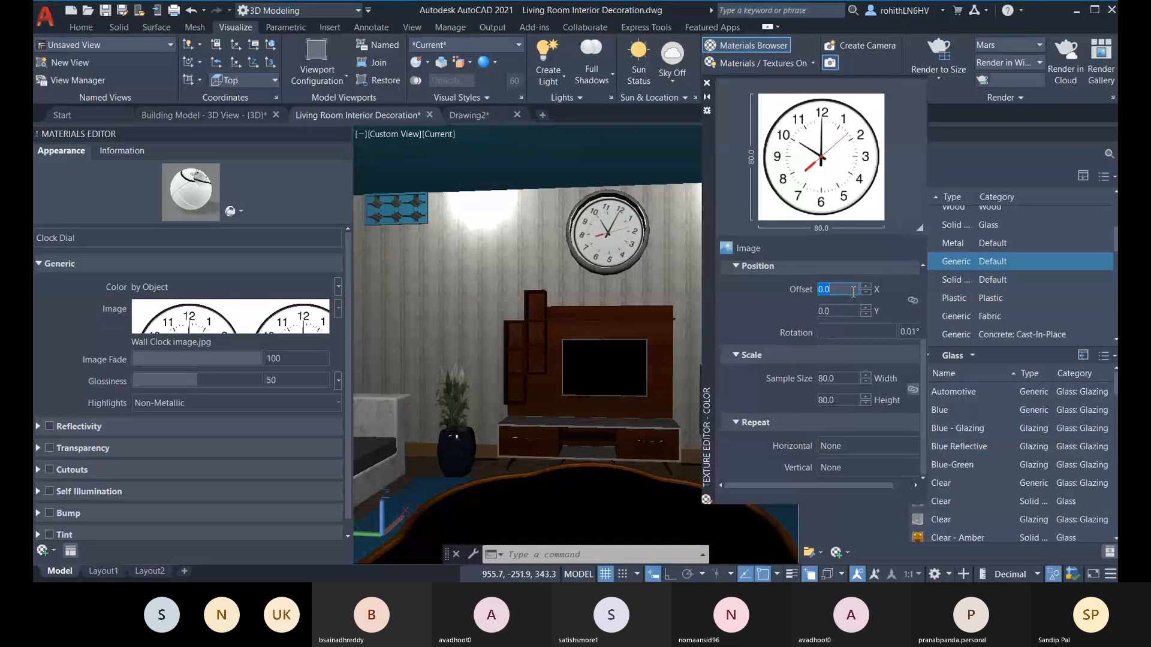
pyautogui.write('5')
pyautogui.click(845, 312)
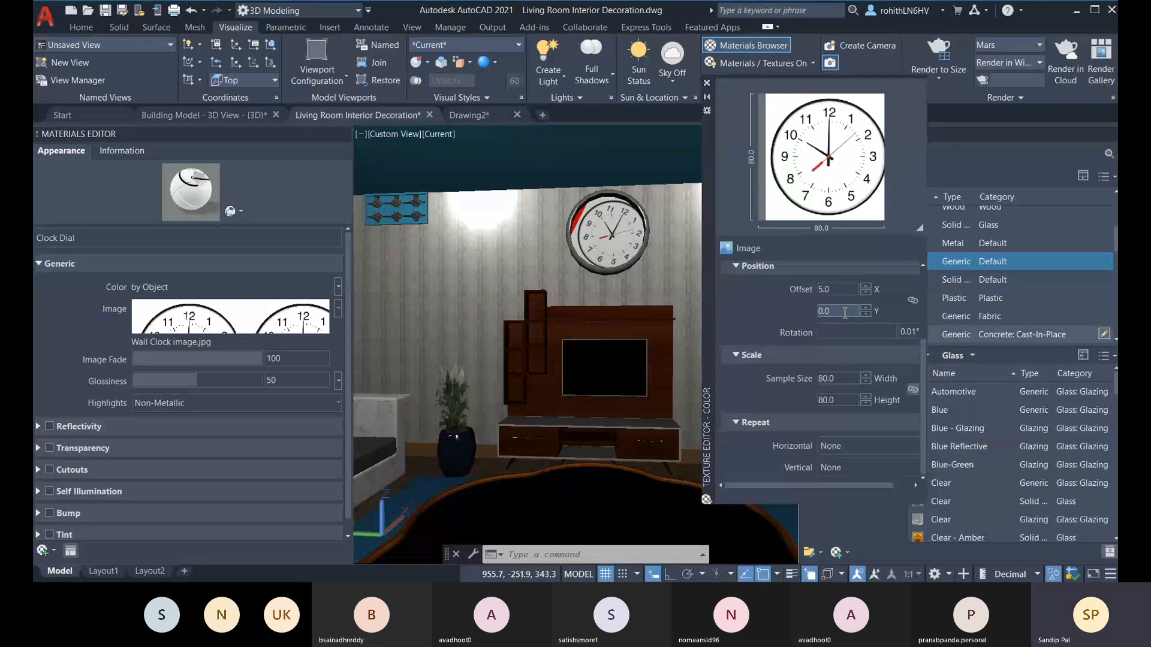
pyautogui.click(848, 291)
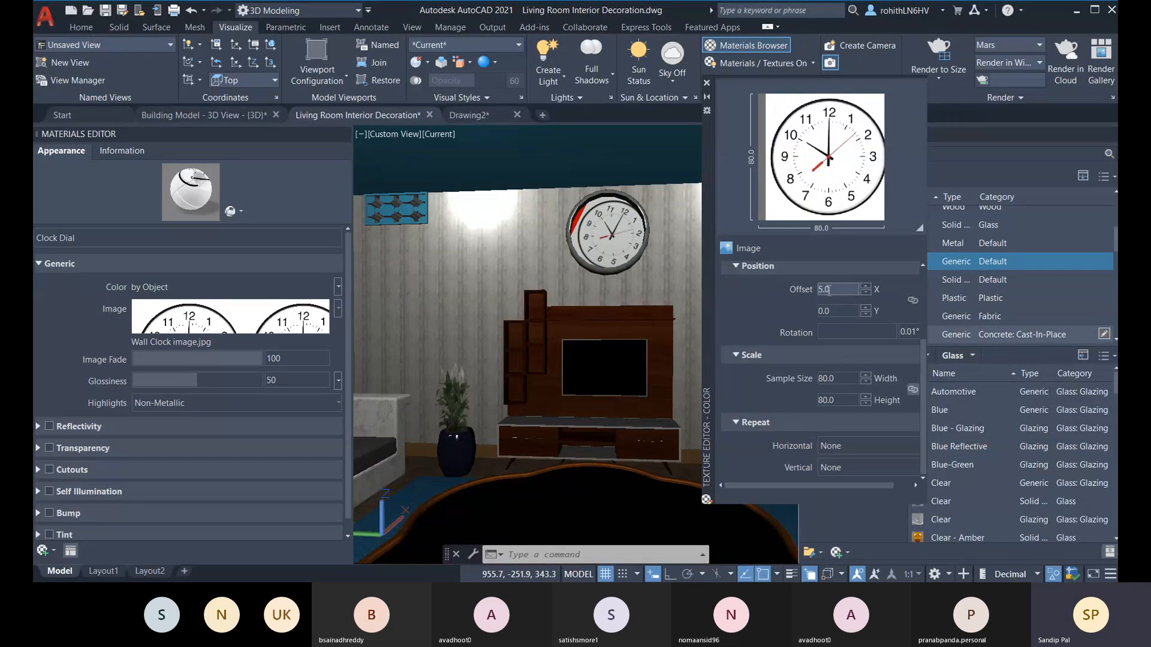
pyautogui.click(821, 290)
pyautogui.write('-')
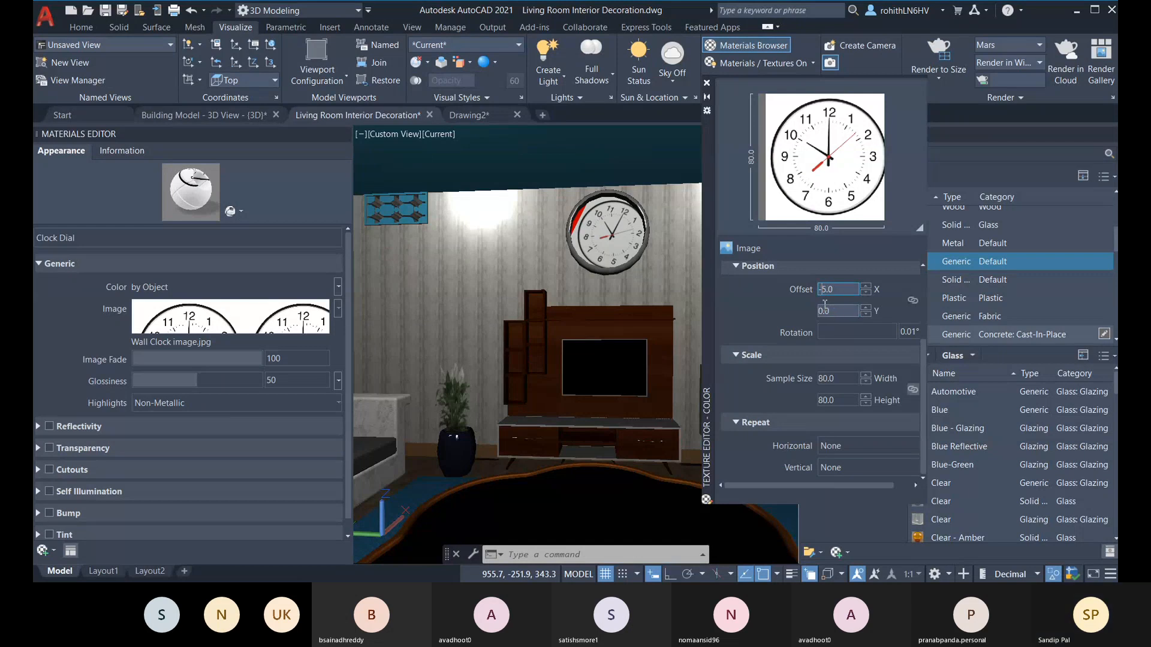
pyautogui.click(837, 312)
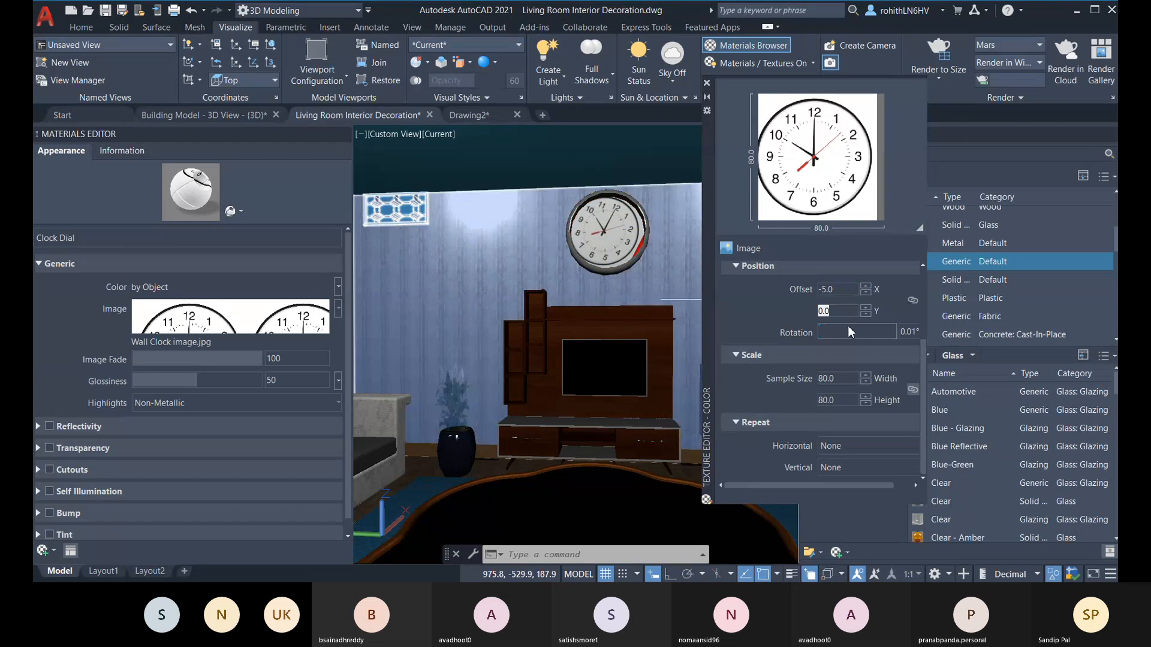
# Step: Try an X offset of 2 for the clock image
pyautogui.doubleClick(828, 291)
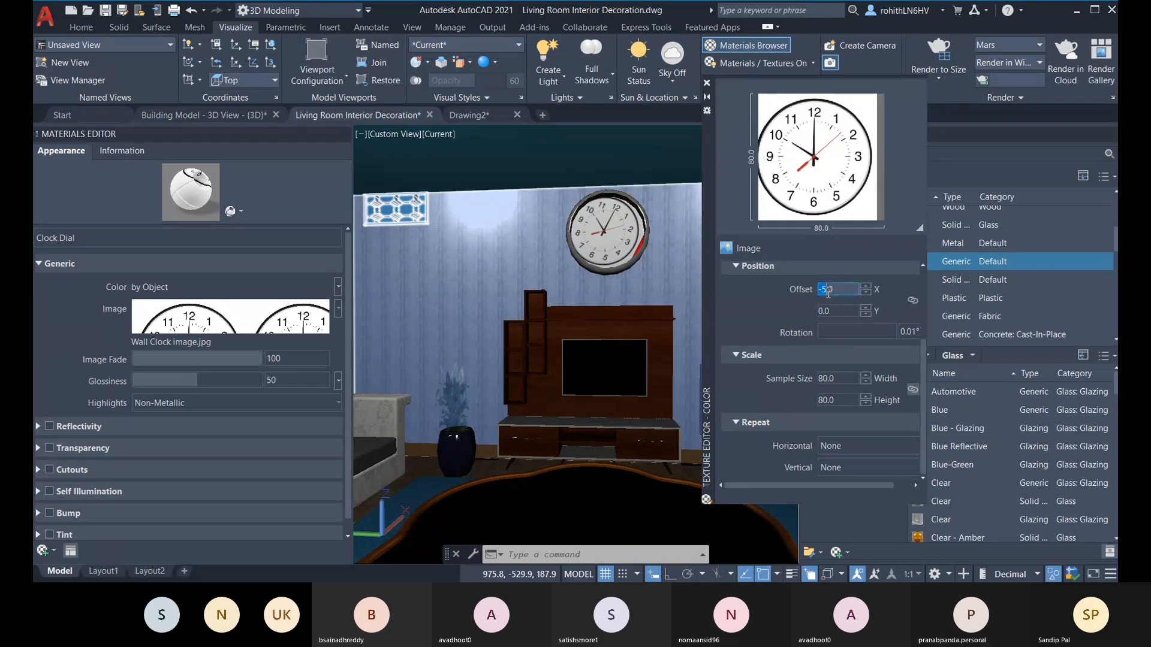
pyautogui.write('0')
pyautogui.write('2')
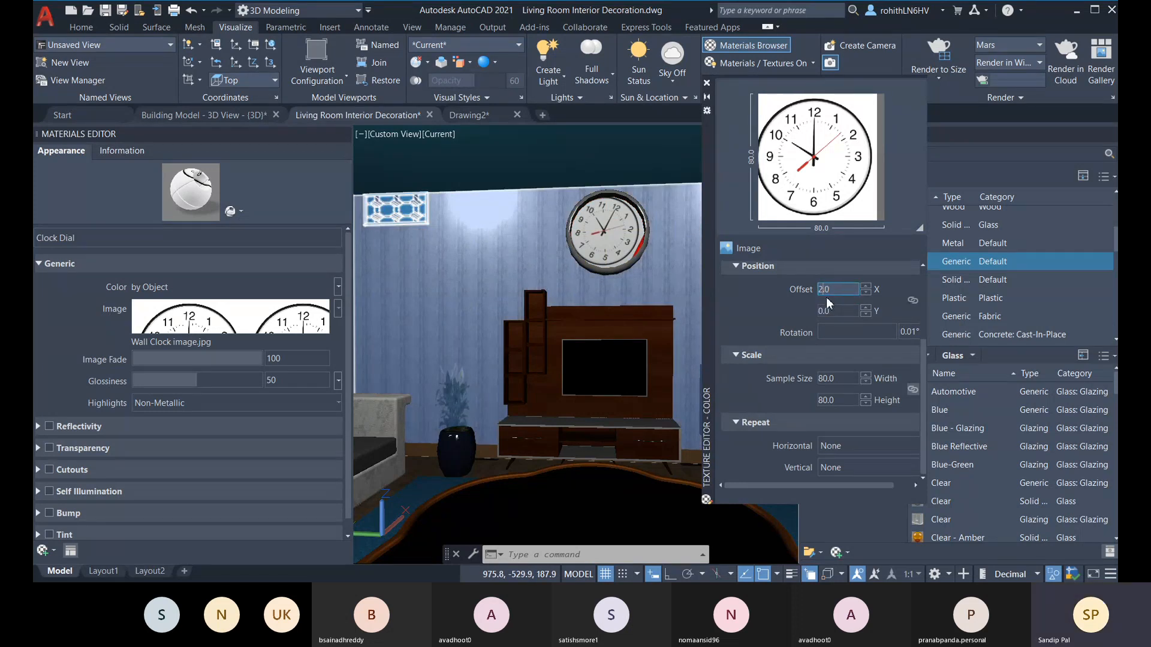
pyautogui.press('Return')
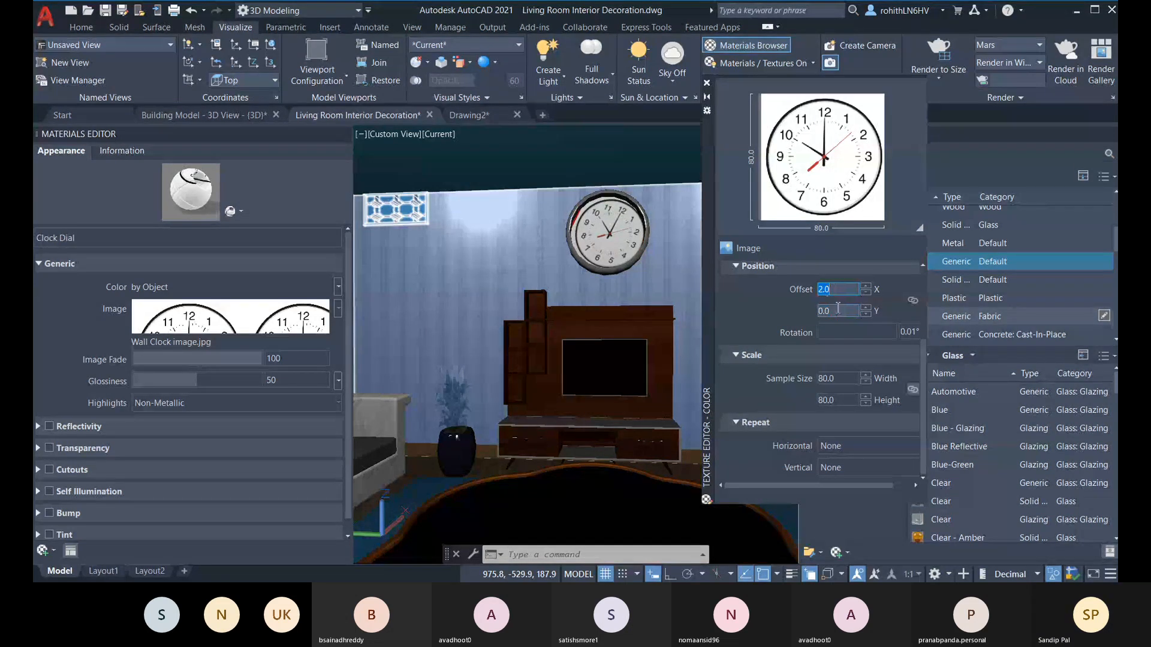
# Step: Try a sample size of 90 for the clock image's width and height and lower it to 89.9
pyautogui.click(841, 378)
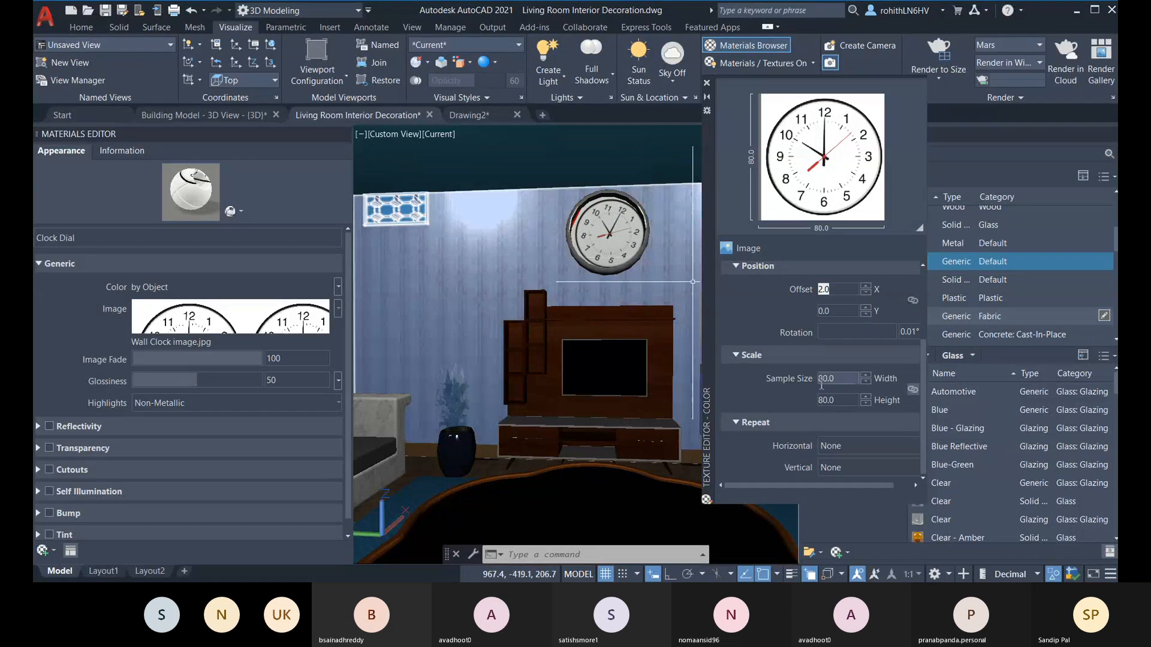
pyautogui.write('90')
pyautogui.click(846, 400)
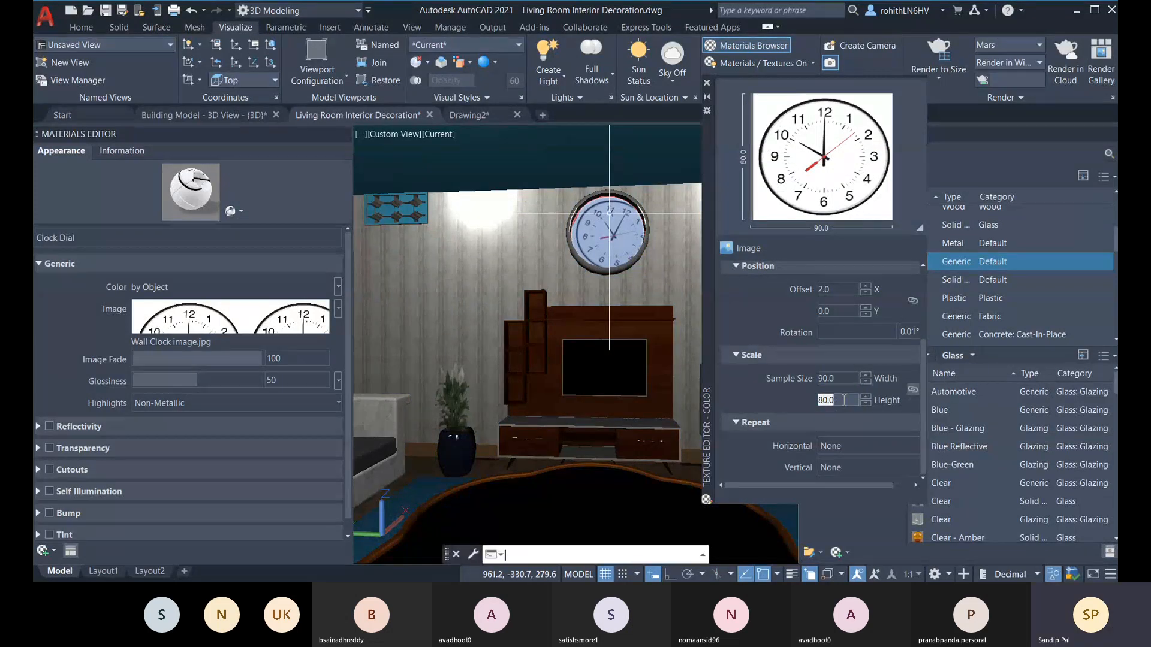
pyautogui.write('90')
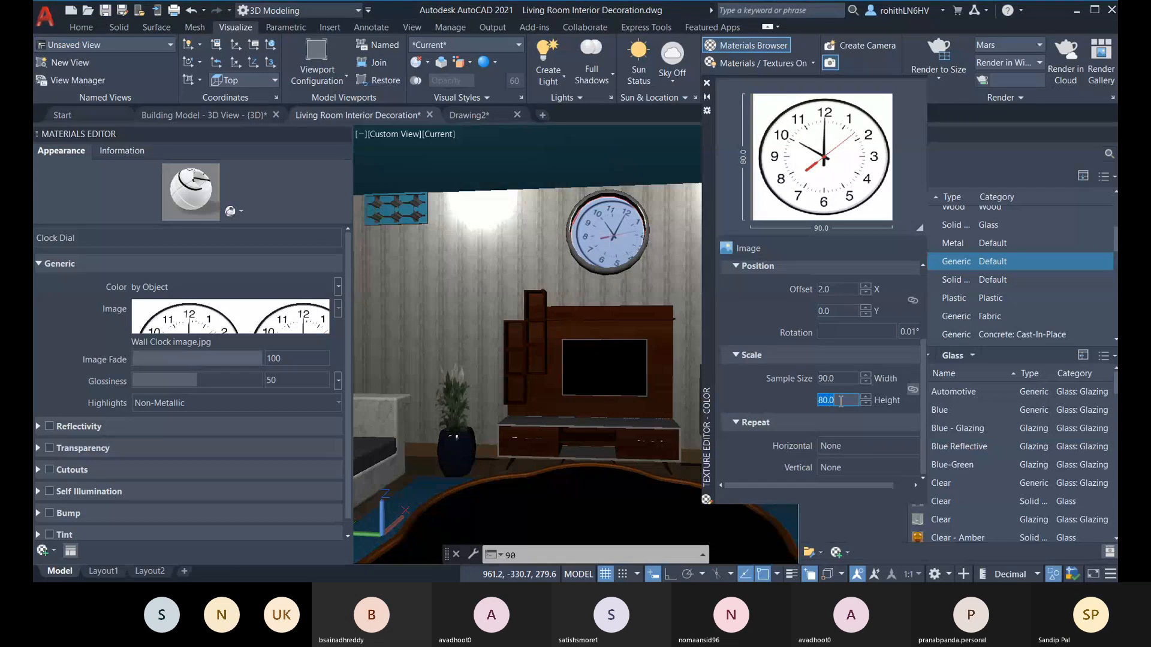
pyautogui.write('90')
pyautogui.press('Return')
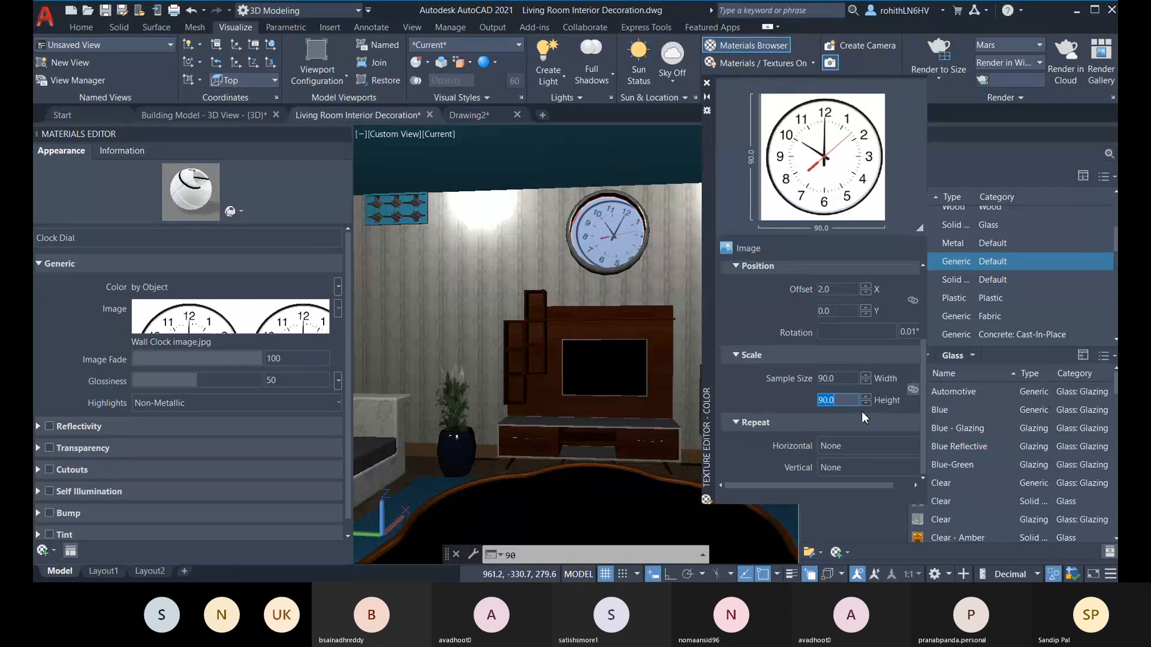
pyautogui.click(844, 378)
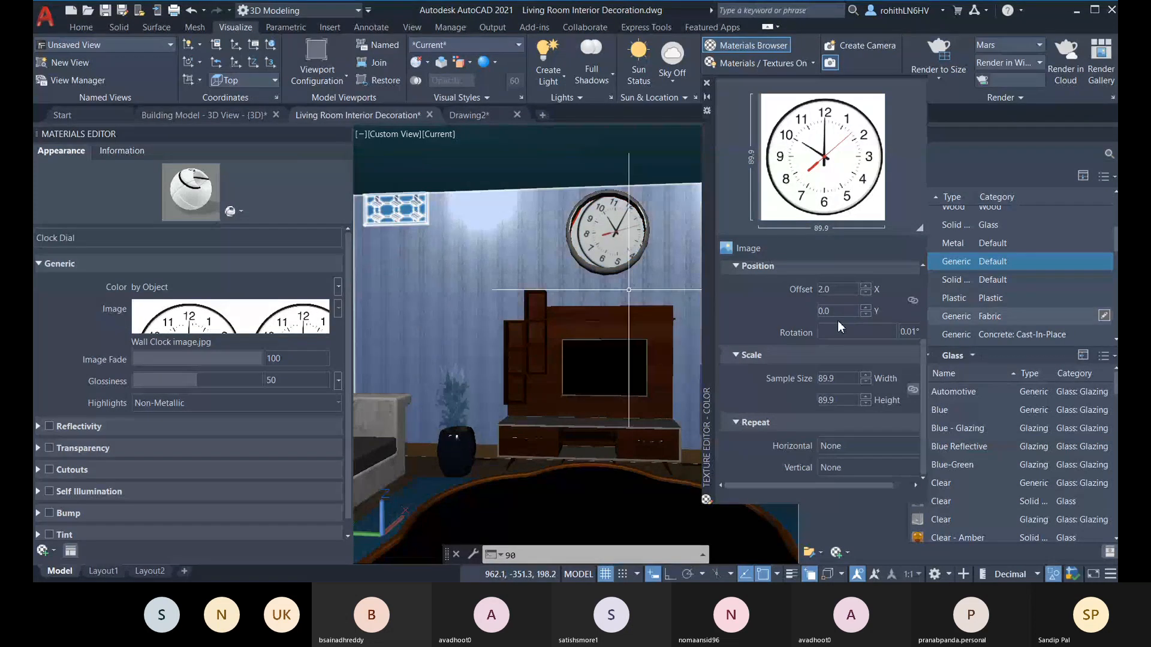
# Step: Reset the clock image's X offset to 0
pyautogui.click(837, 290)
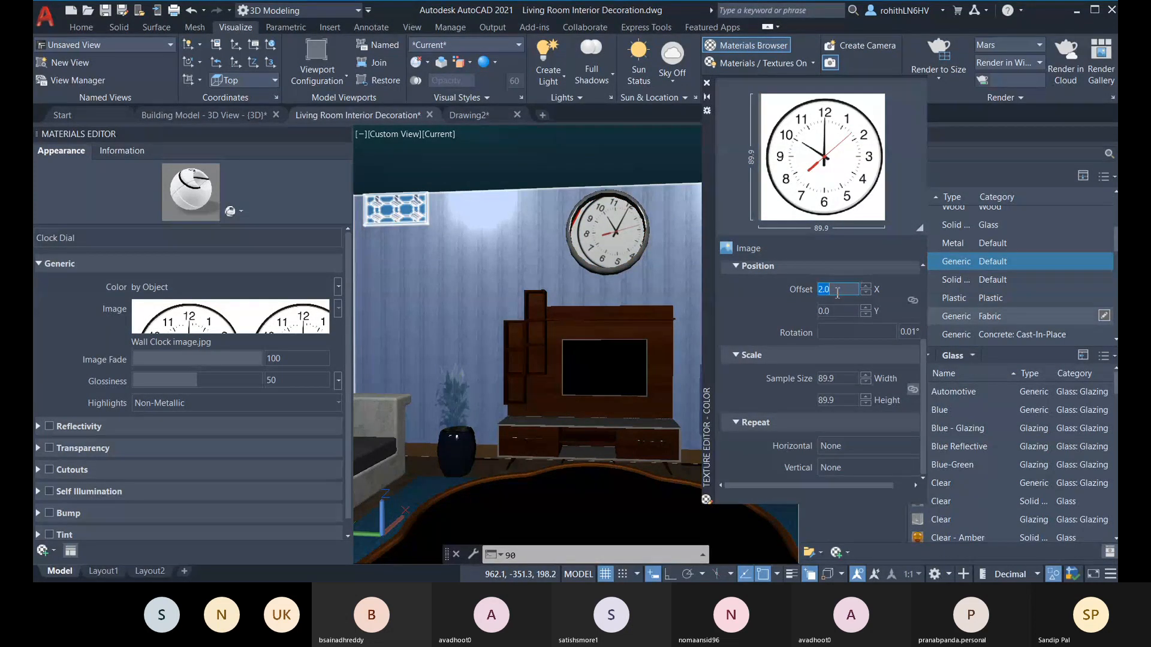
pyautogui.write('0')
pyautogui.press('Return')
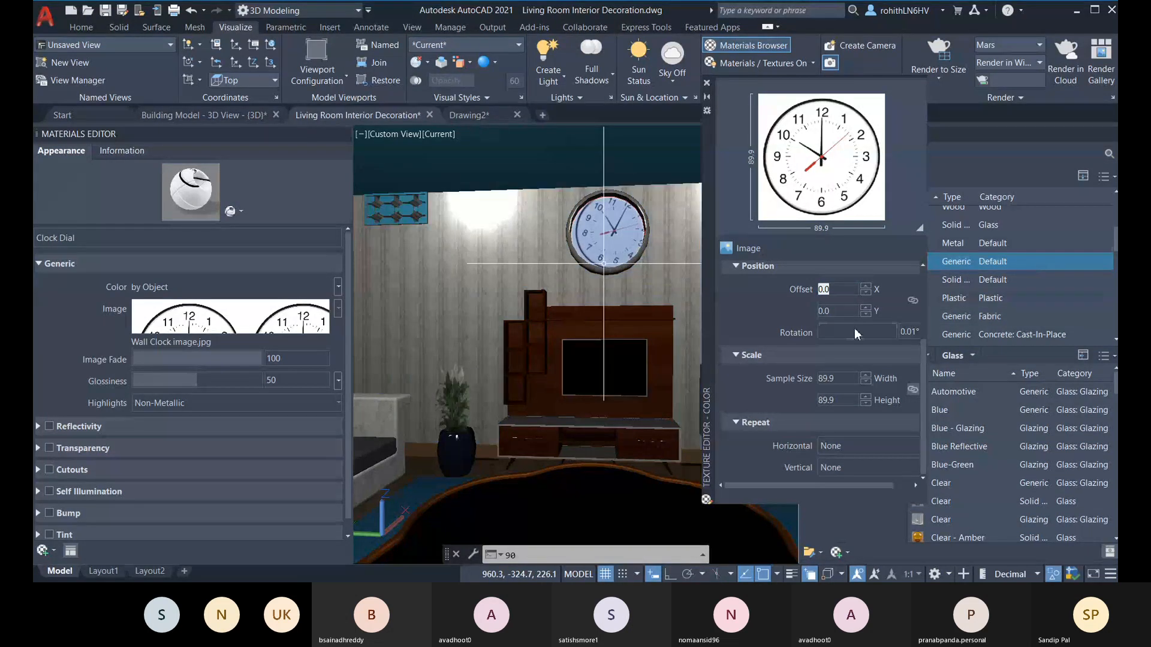
# Step: Set the clock image's sample size width to 85, with the height at 85.1
pyautogui.click(845, 379)
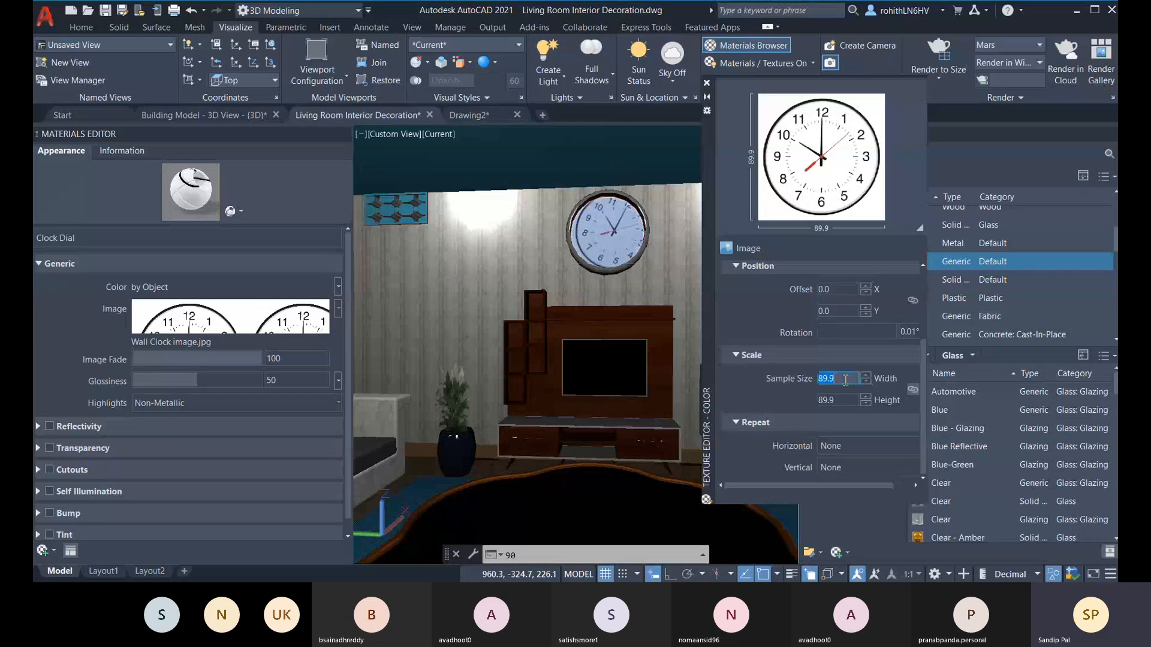
pyautogui.write('85')
pyautogui.click(843, 400)
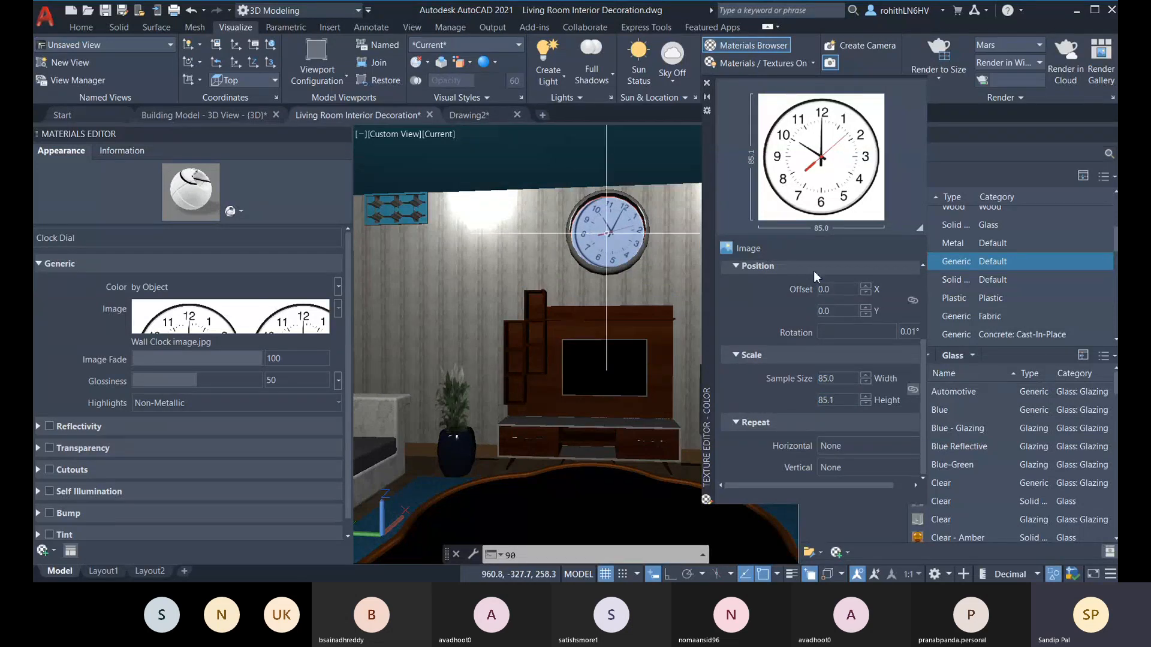
# Step: Set the clock image's Y offset to -2
pyautogui.doubleClick(845, 310)
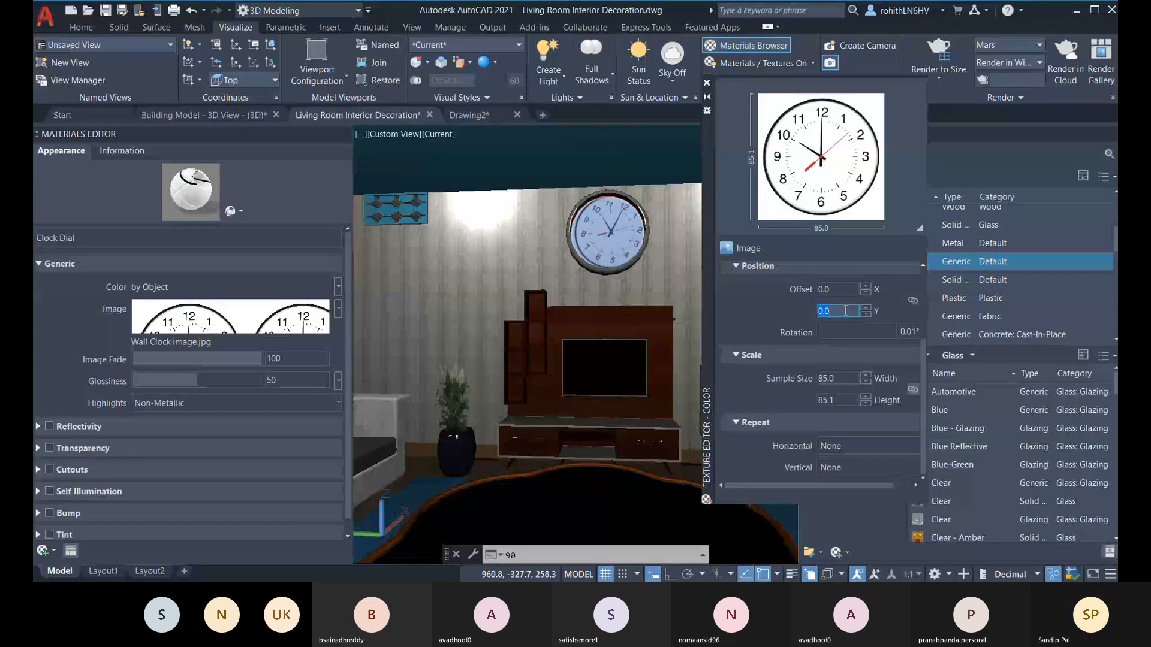
pyautogui.write('-2')
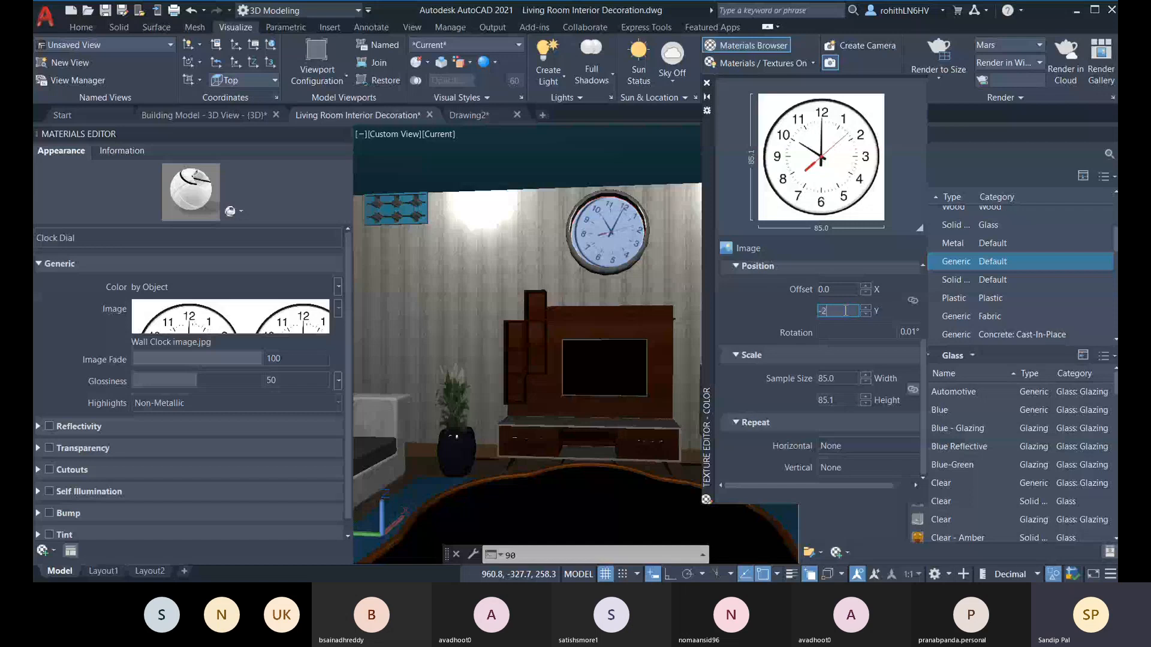
pyautogui.click(843, 289)
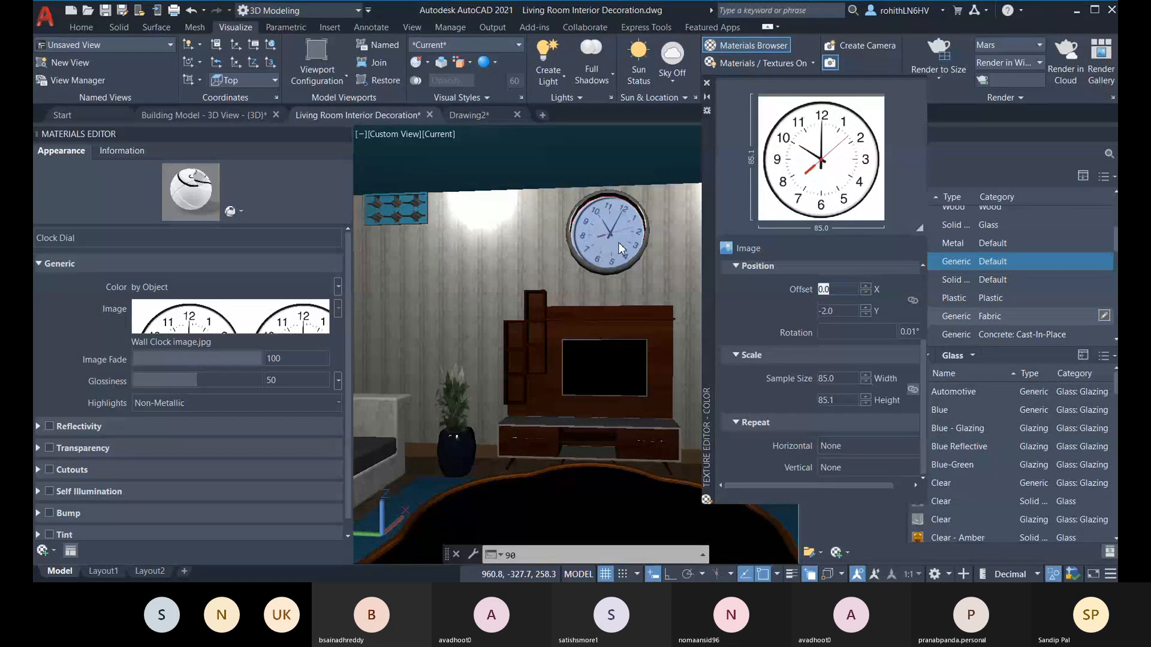
# Step: Set the clock image's X offset to -2, correcting the mistaken -20 entry
pyautogui.click(820, 290)
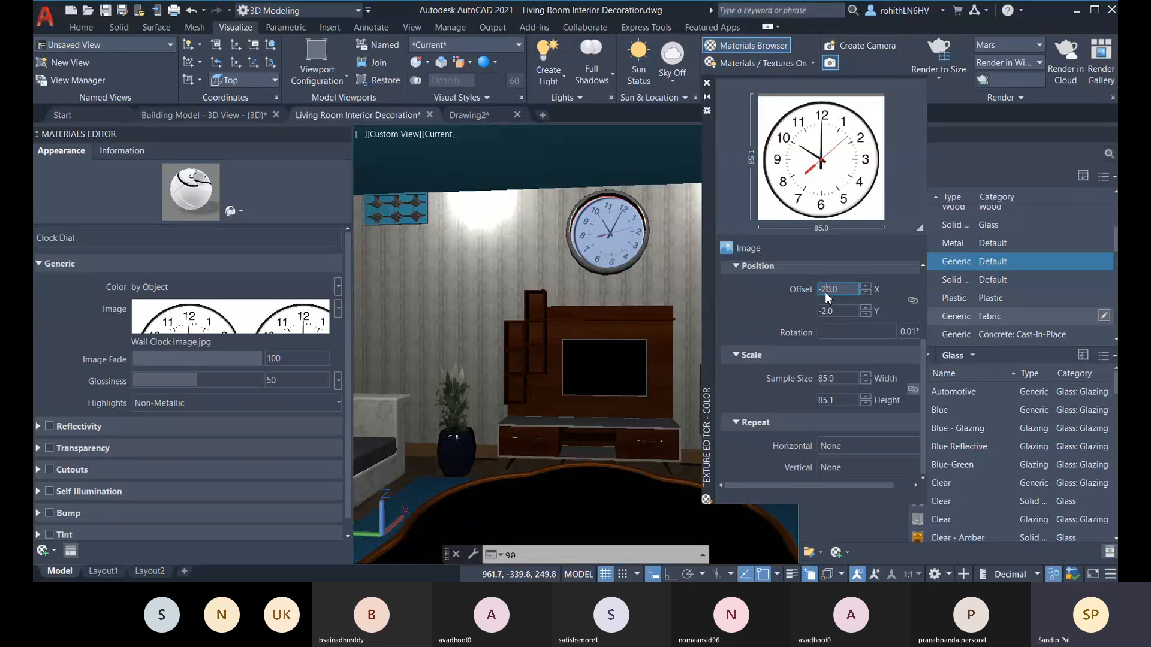
pyautogui.write('-2')
pyautogui.press('Return')
pyautogui.doubleClick(834, 290)
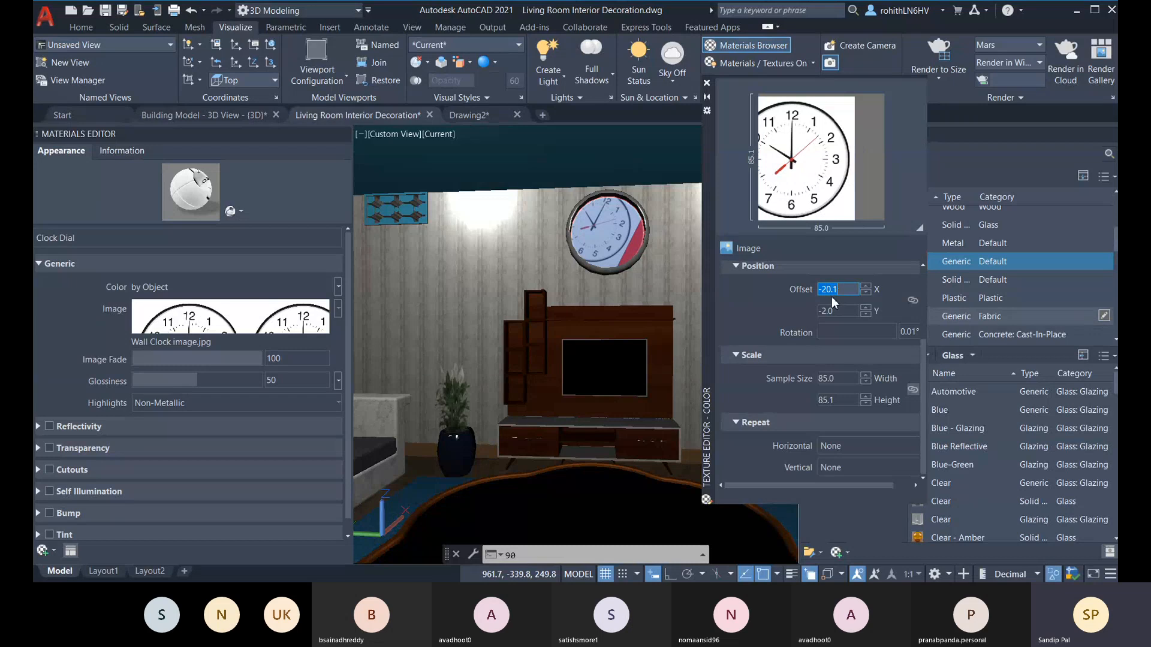
pyautogui.click(833, 291)
pyautogui.press('BackSpace')
pyautogui.press('BackSpace')
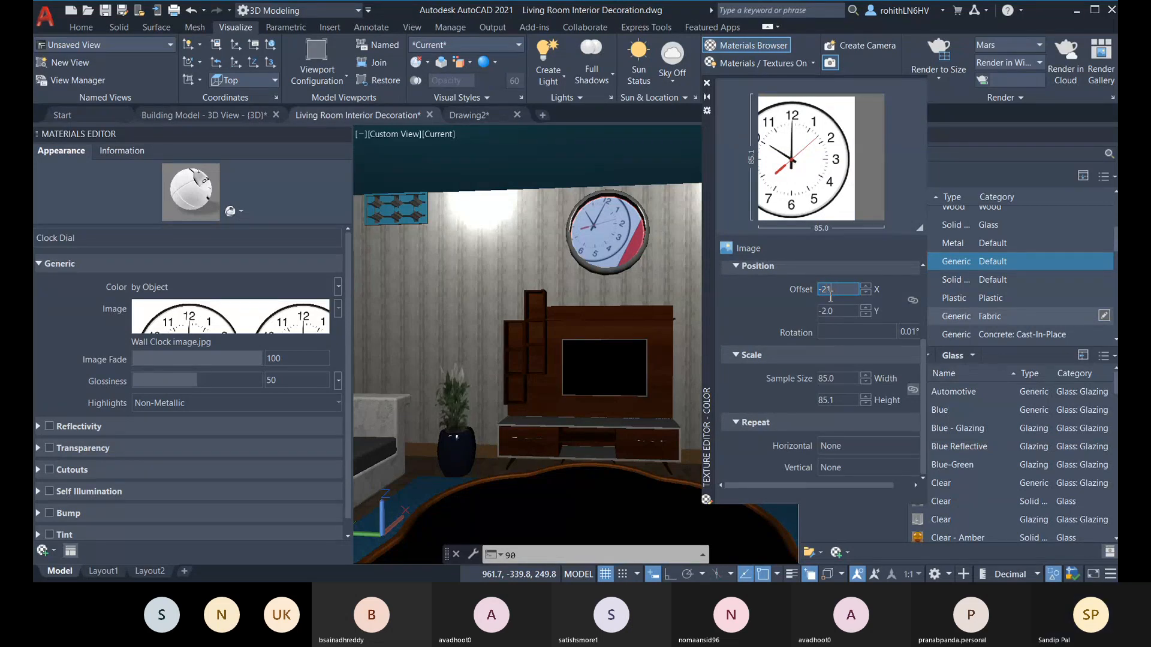
pyautogui.press('BackSpace')
pyautogui.doubleClick(841, 311)
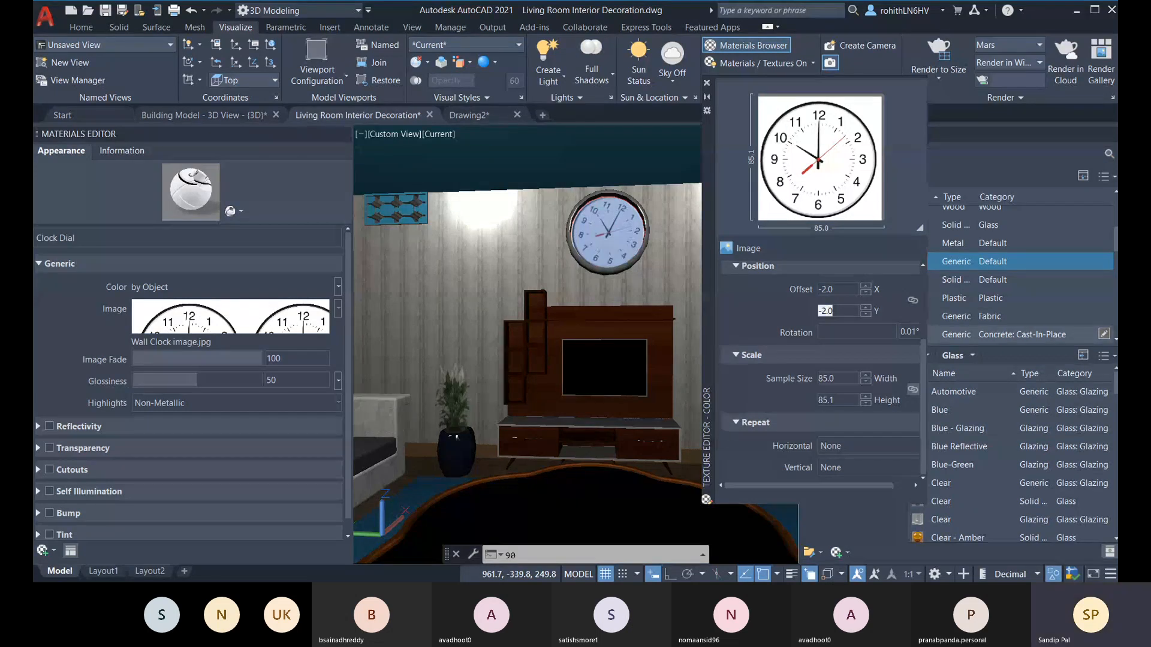
# Step: Fine-tune the clock image's X offset to -2.5 and then to -2.8
pyautogui.doubleClick(839, 290)
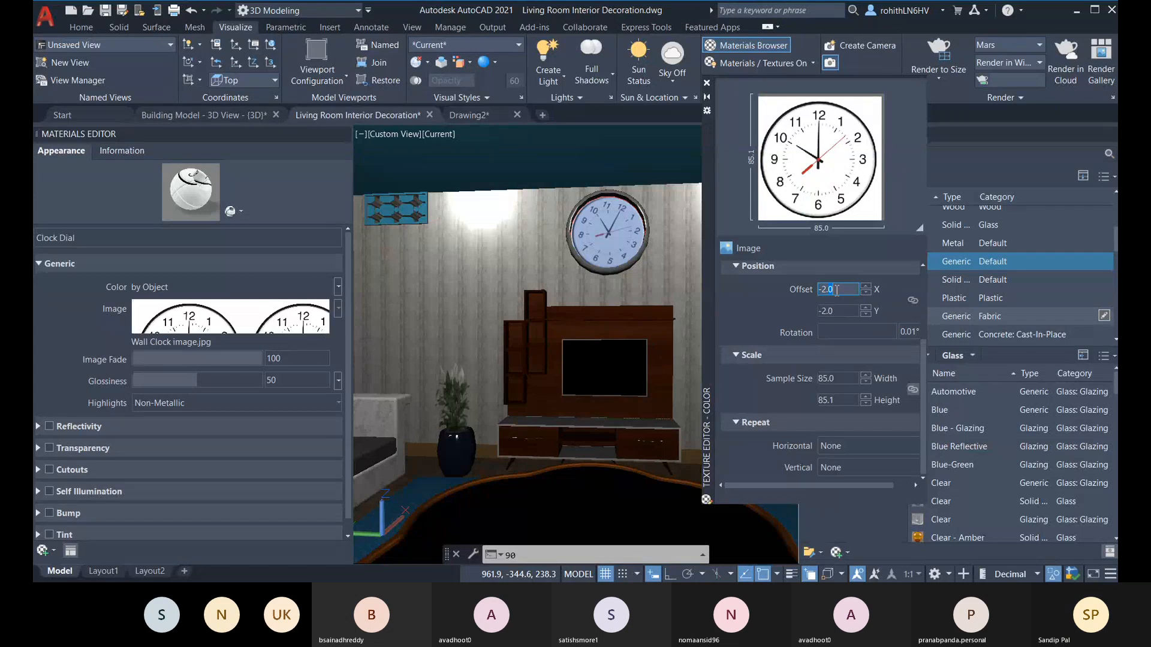
pyautogui.write('-2.5')
pyautogui.click(839, 311)
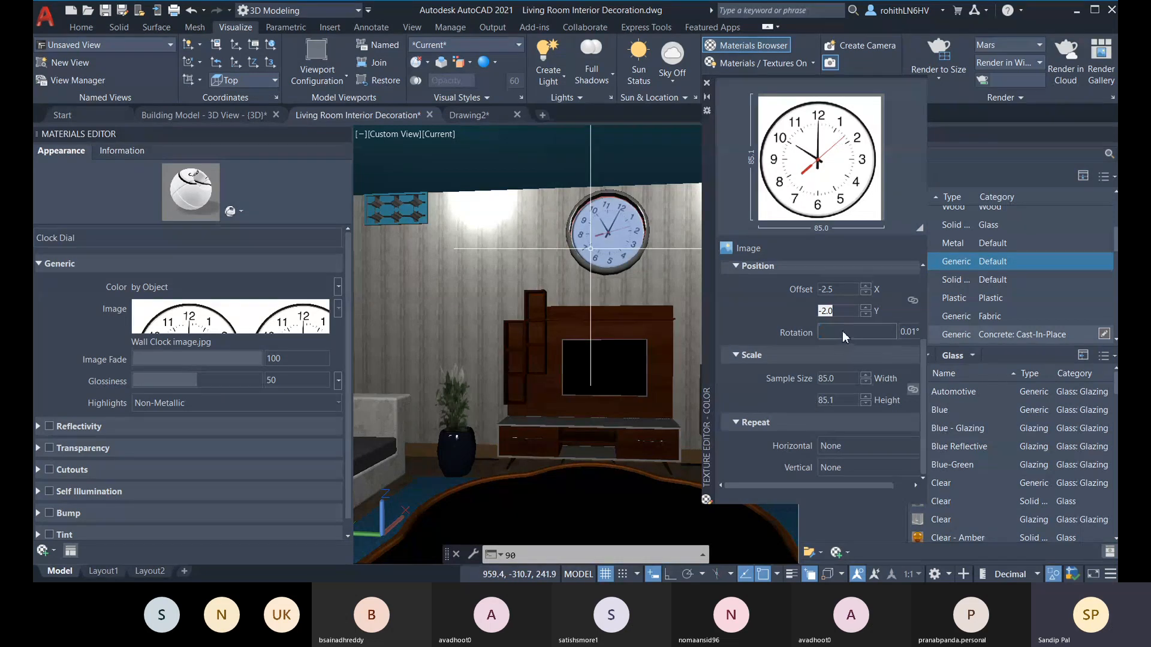
pyautogui.click(838, 289)
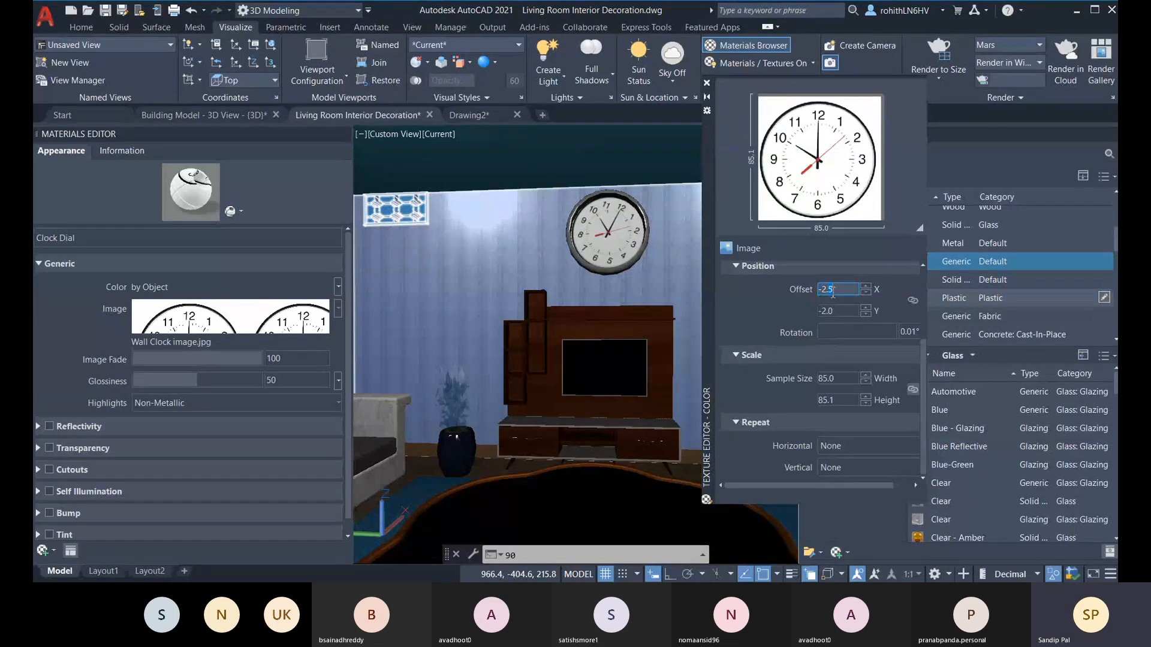
pyautogui.click(841, 311)
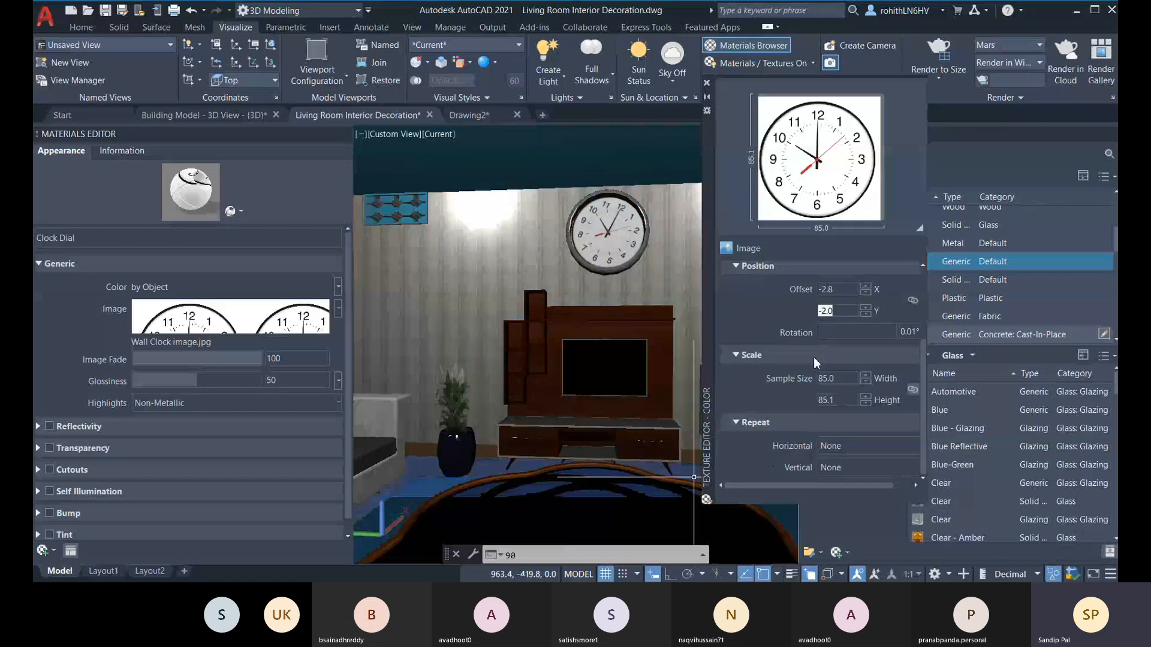
# Step: Rotate the clock image by 15 degrees
pyautogui.click(847, 331)
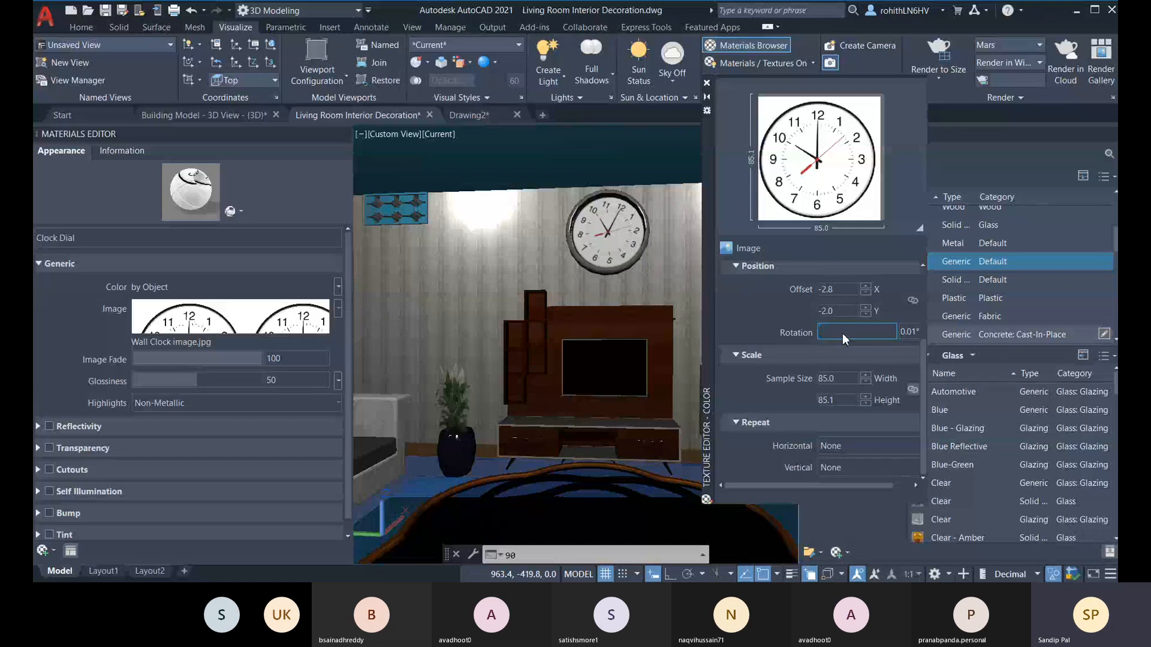
pyautogui.doubleClick(914, 334)
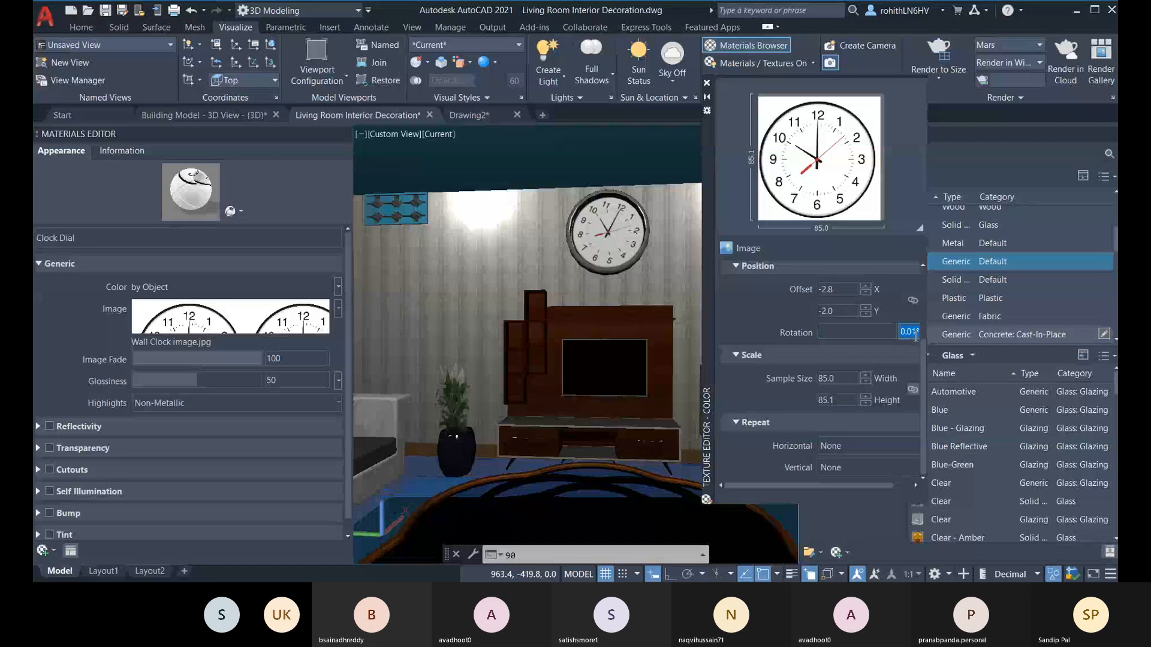
pyautogui.write('1')
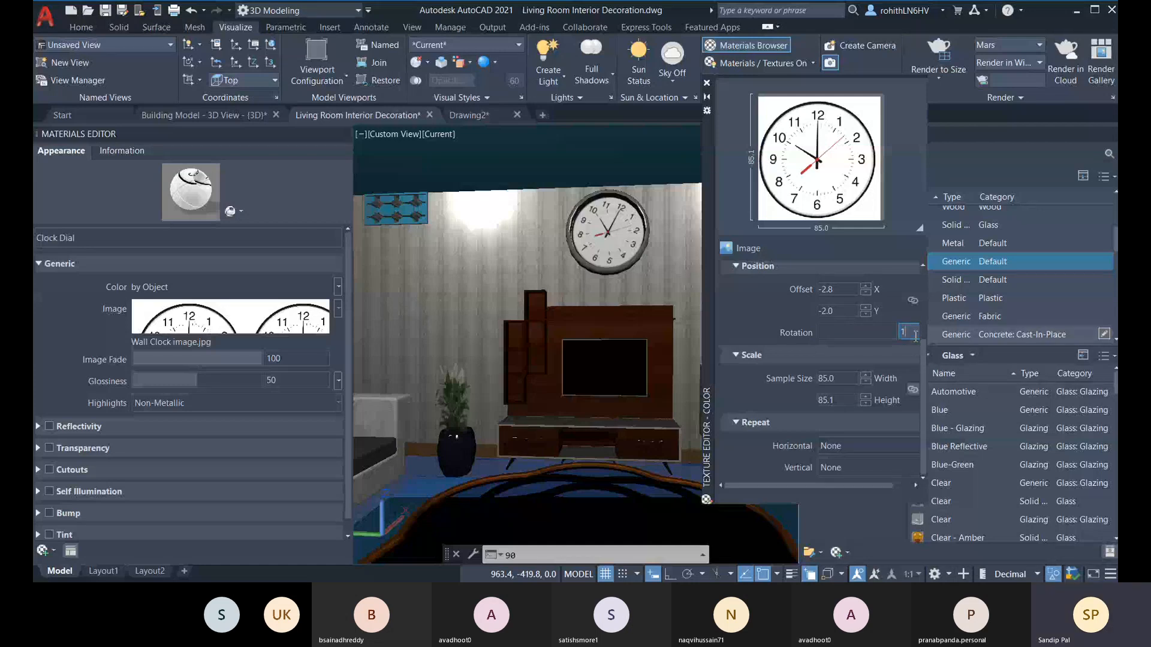
pyautogui.write('5')
pyautogui.click(851, 312)
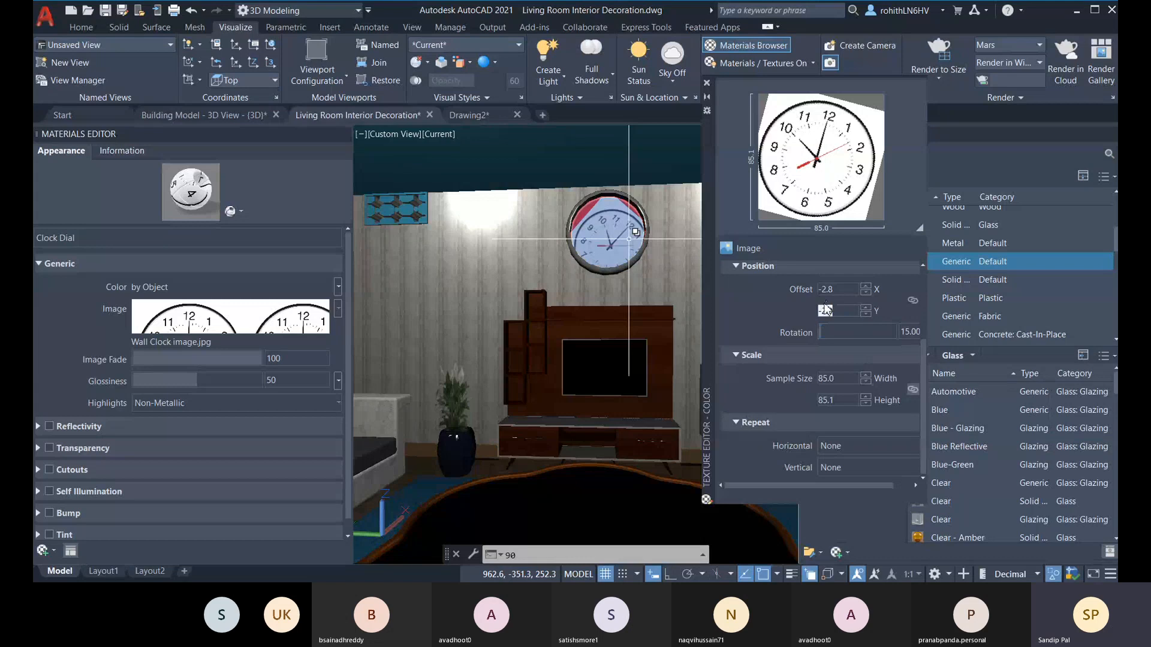
# Step: Try to rotate the clock image by a negative angle, entering -15 and then -0 degrees
pyautogui.click(904, 333)
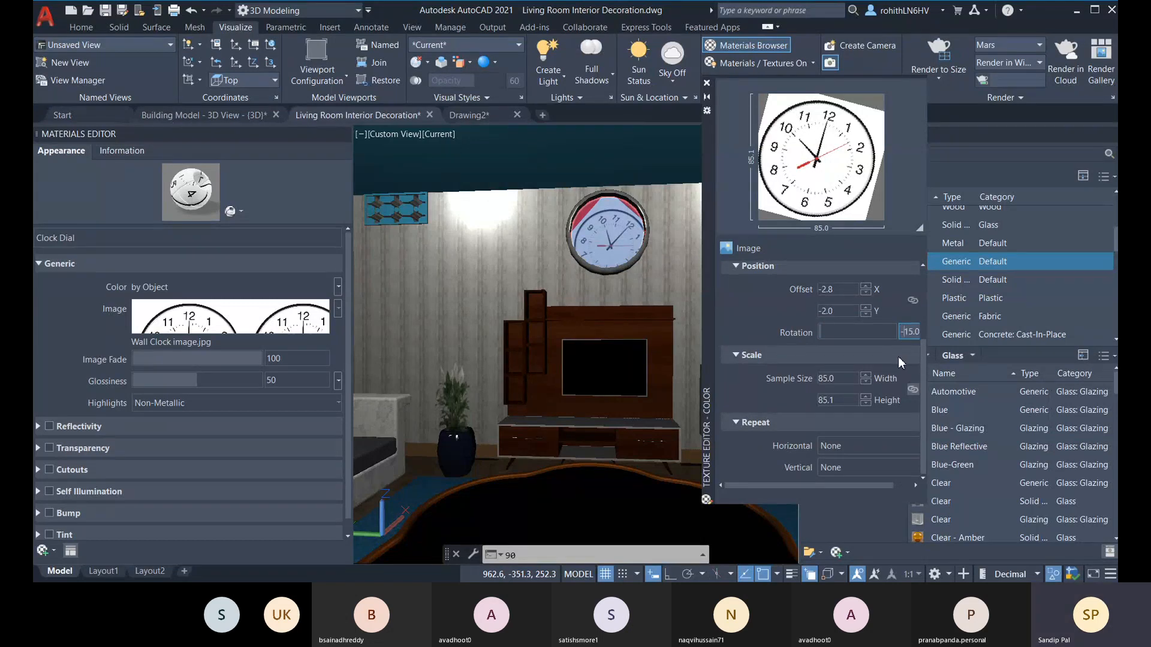
pyautogui.click(842, 311)
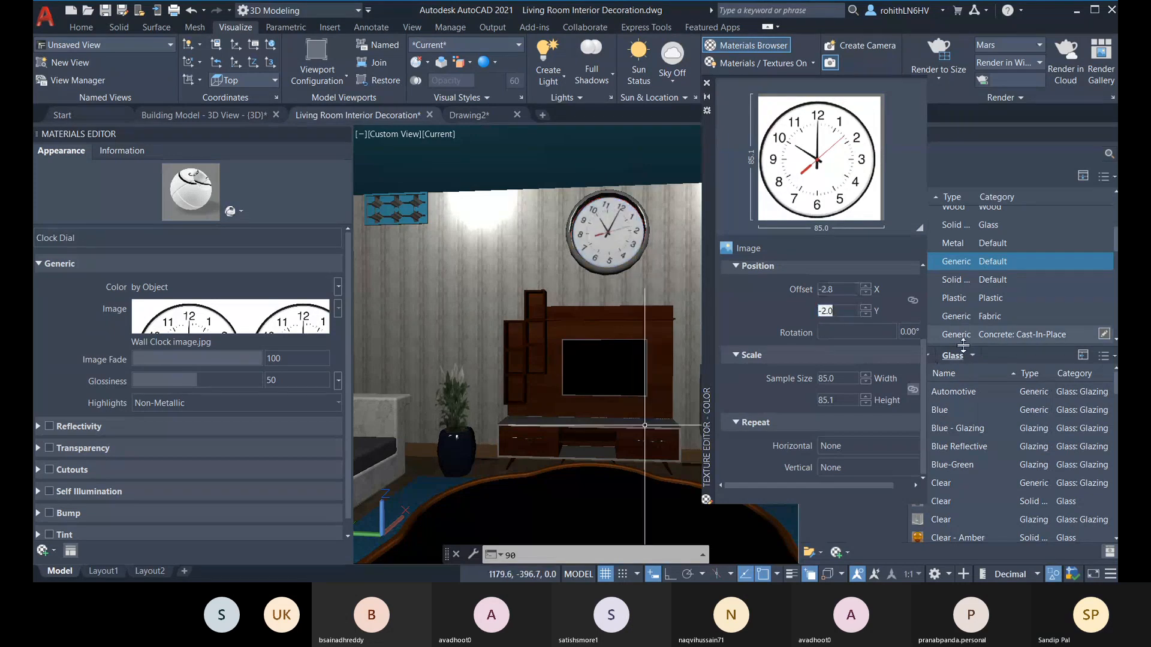
pyautogui.click(913, 332)
pyautogui.write('-0')
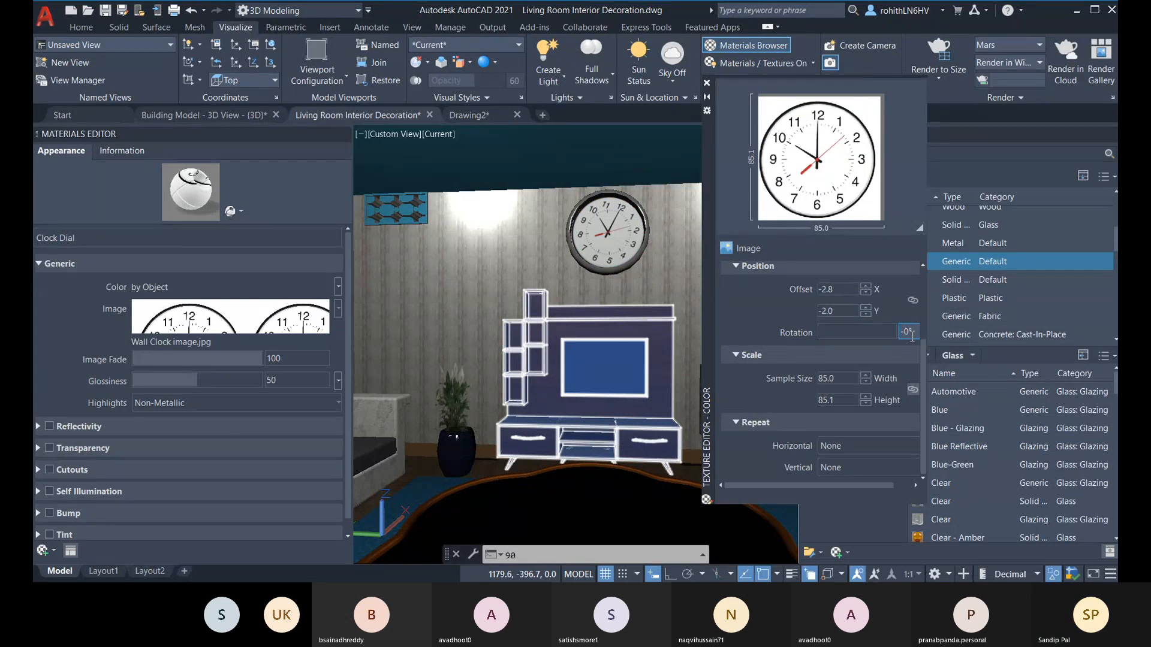
pyautogui.write('.')
pyautogui.click(876, 346)
pyautogui.moveTo(855, 311); pyautogui.dragTo(793, 298)
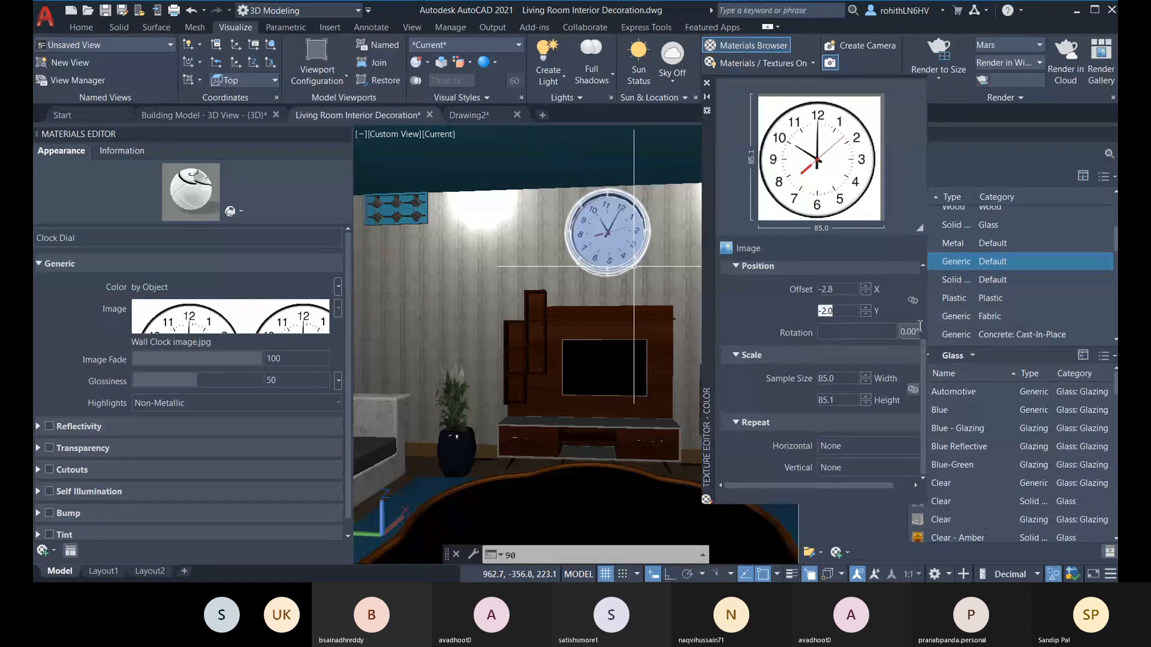
# Step: Set the clock image's rotation to 5 degrees
pyautogui.click(917, 332)
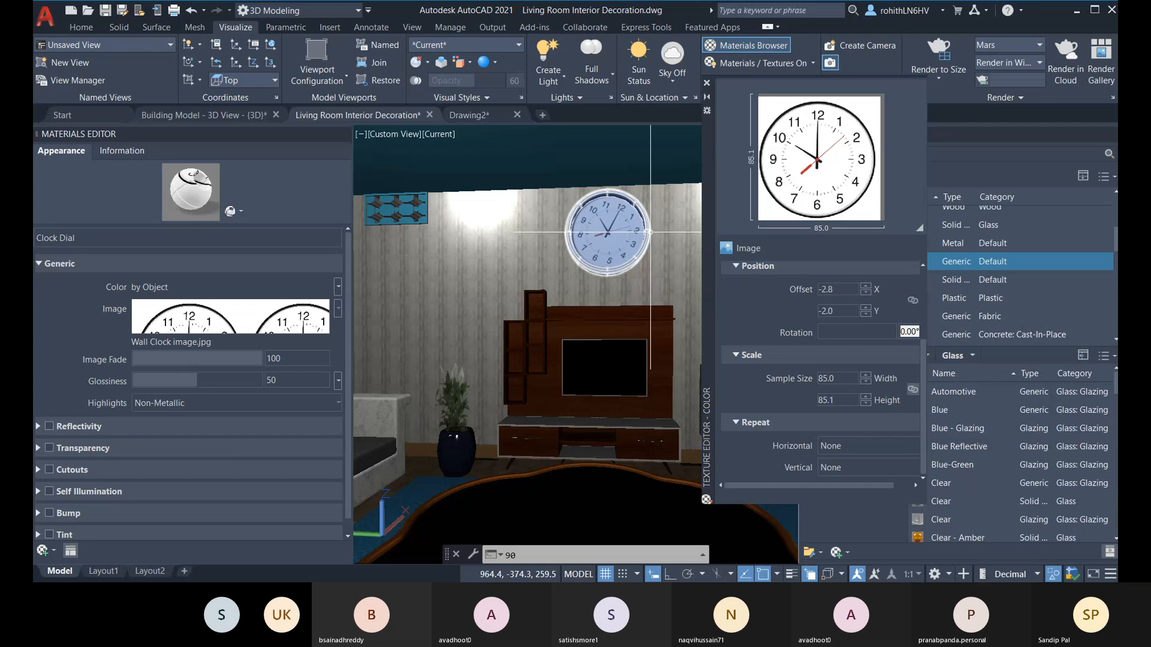
pyautogui.click(918, 333)
pyautogui.write('5')
pyautogui.press('Return')
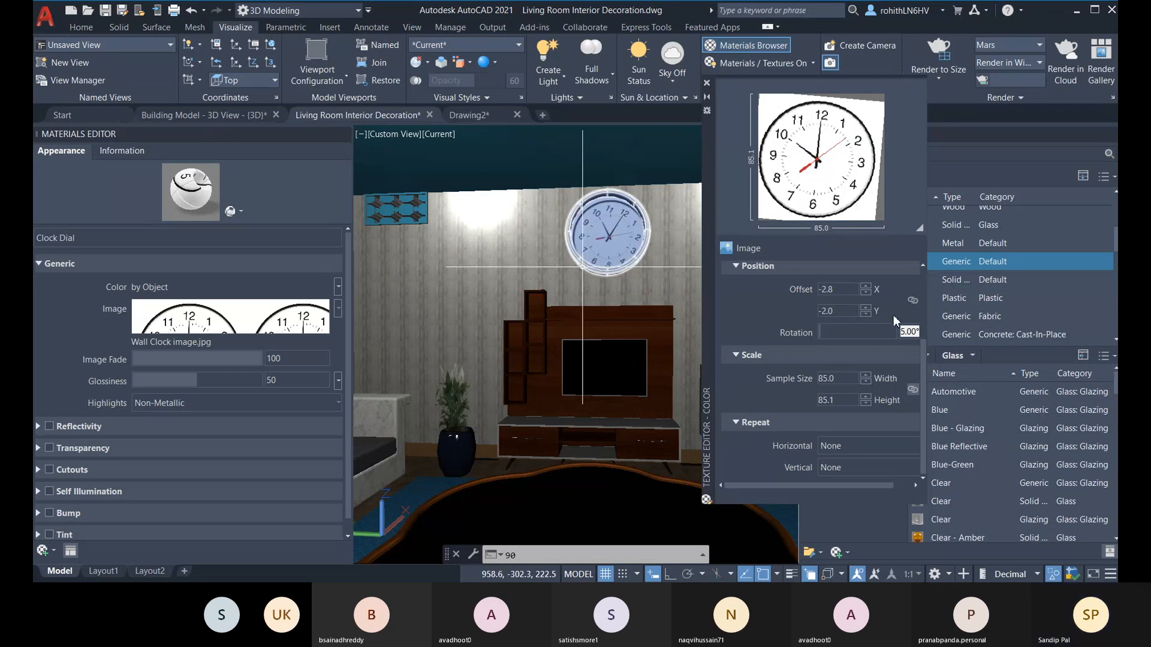
# Step: Reset the clock image's rotation to 0 degrees
pyautogui.click(905, 332)
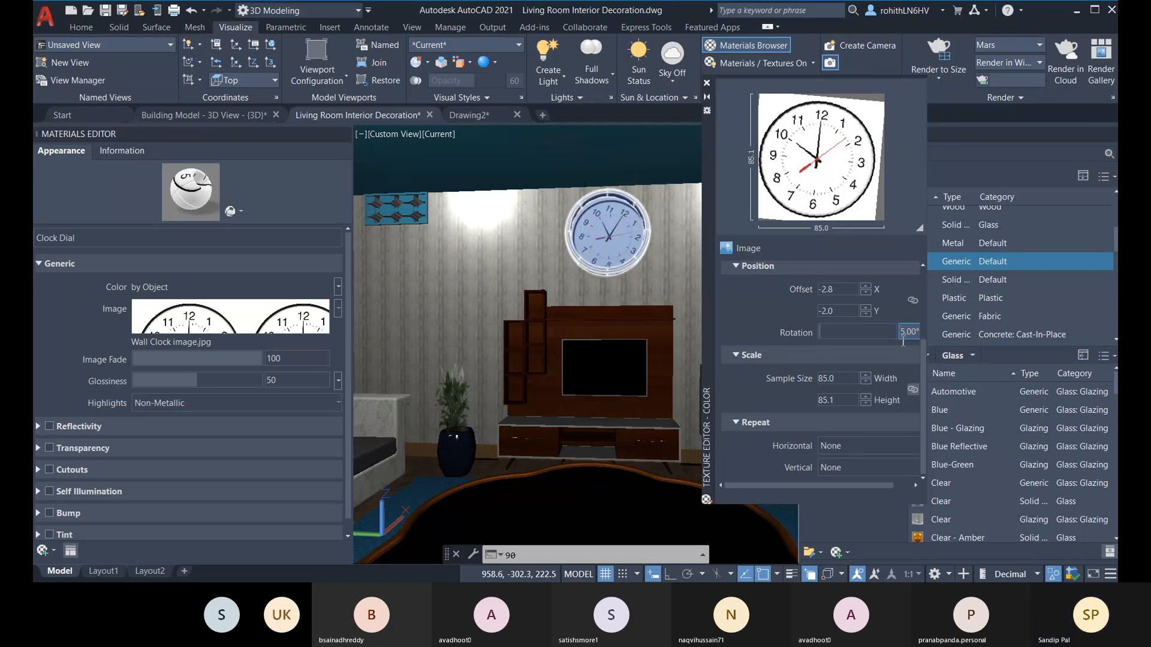
pyautogui.write('0')
pyautogui.press('Return')
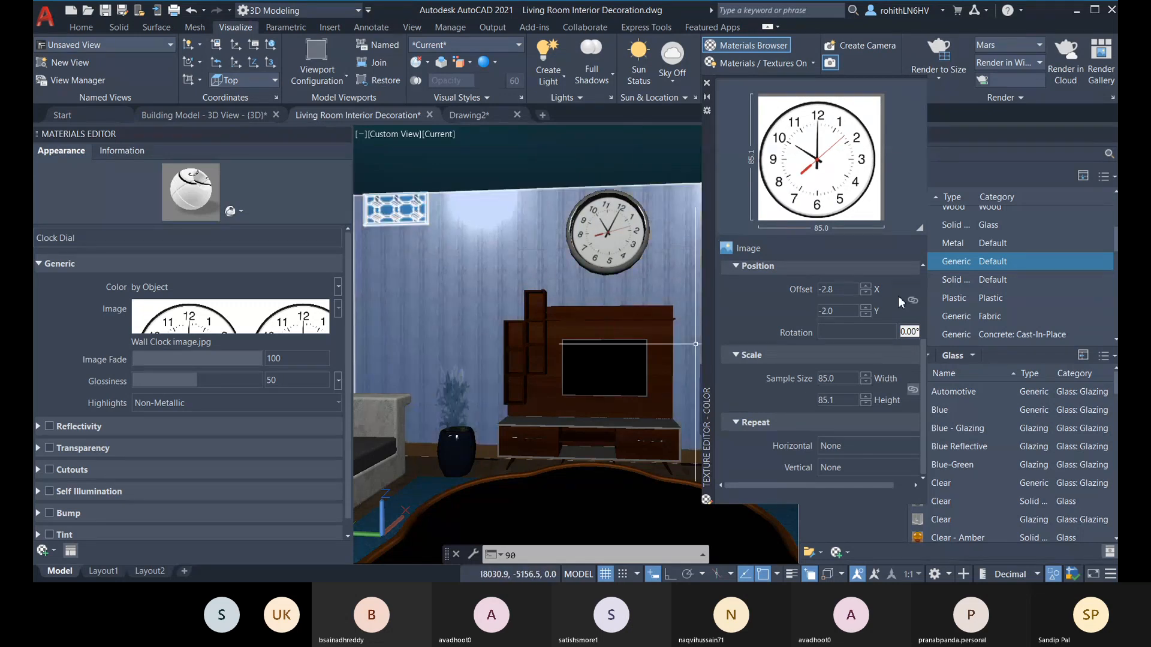
pyautogui.doubleClick(834, 309)
pyautogui.doubleClick(825, 292)
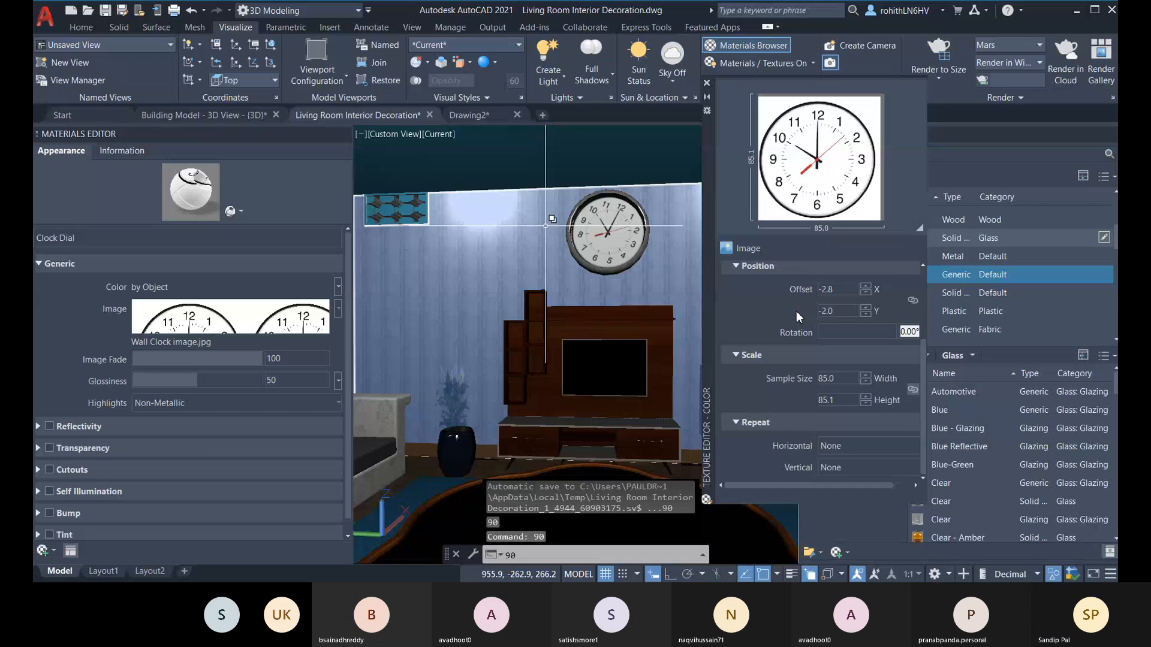
# Step: Undo the recent material operations back to the wall clock's plain red dial without the clock image
pyautogui.hotkey('ctrl', 'z')
pyautogui.hotkey('ctrl', 'z')
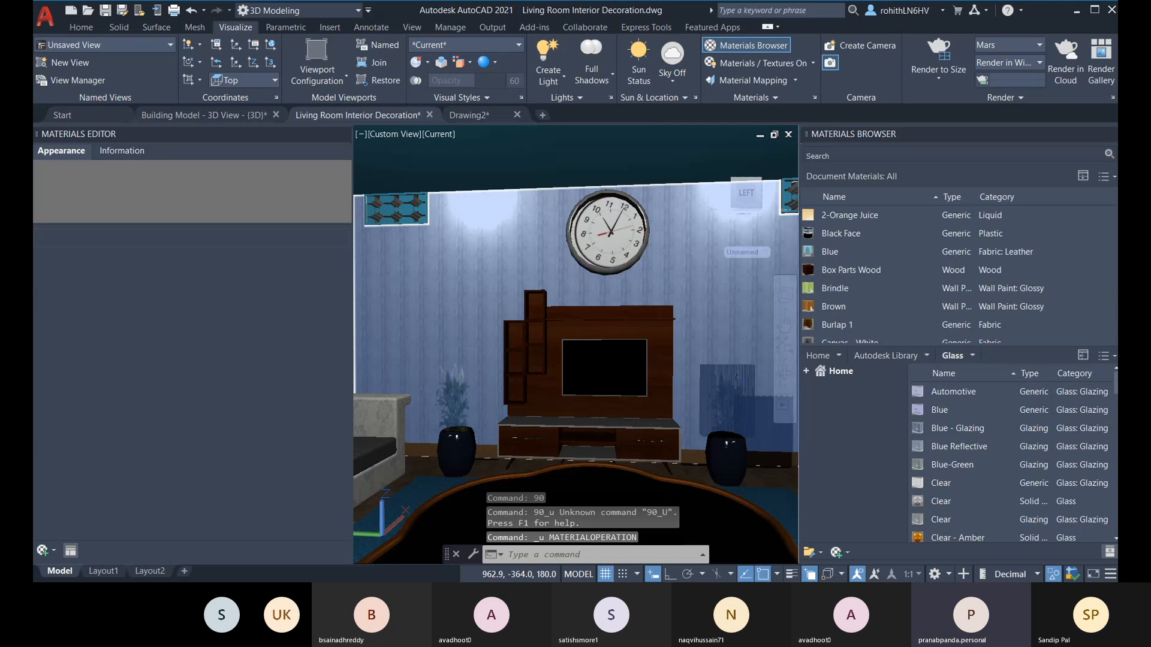
pyautogui.hotkey('ctrl', 'z')
pyautogui.hotkey('ctrl', 'z')
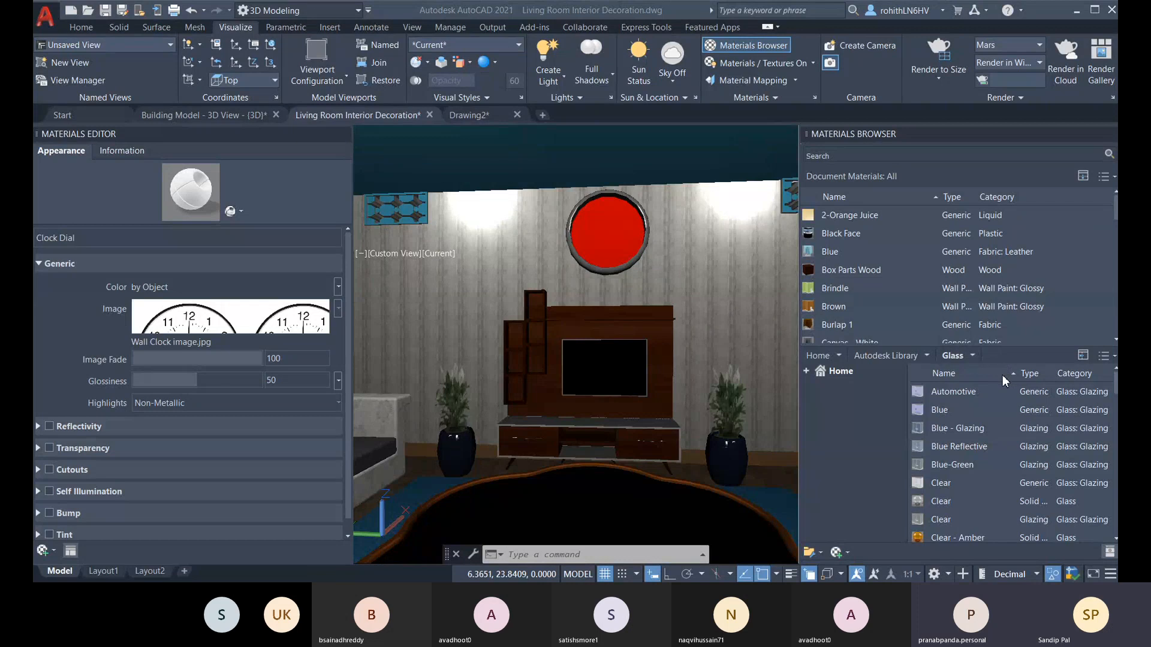
pyautogui.moveTo(950, 393)
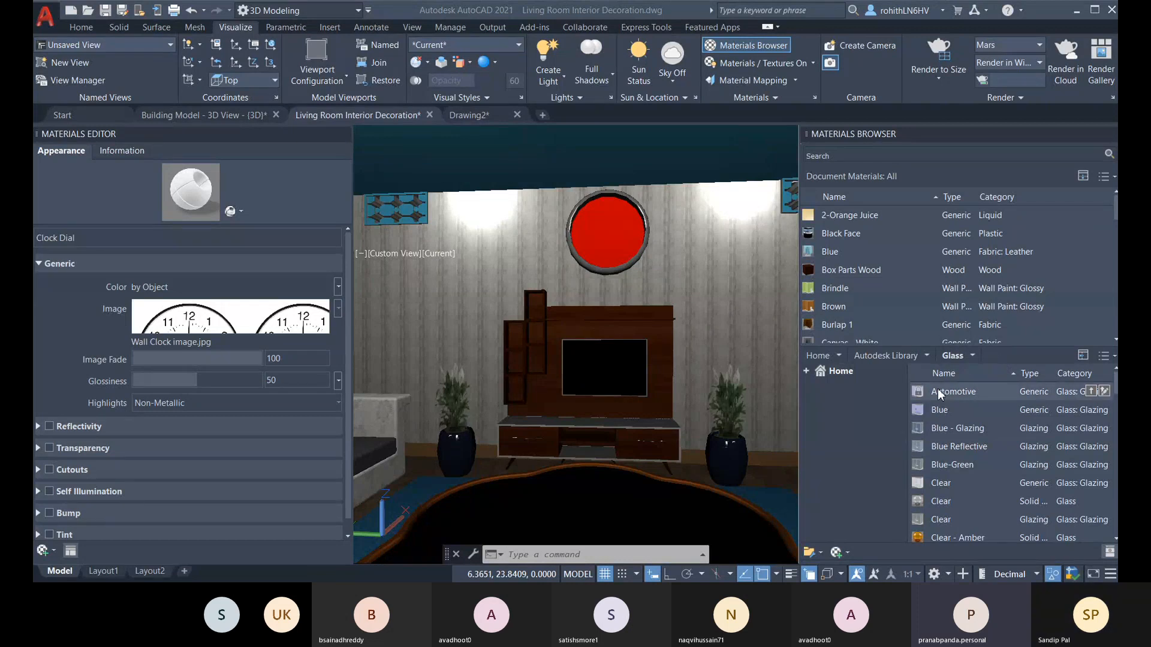
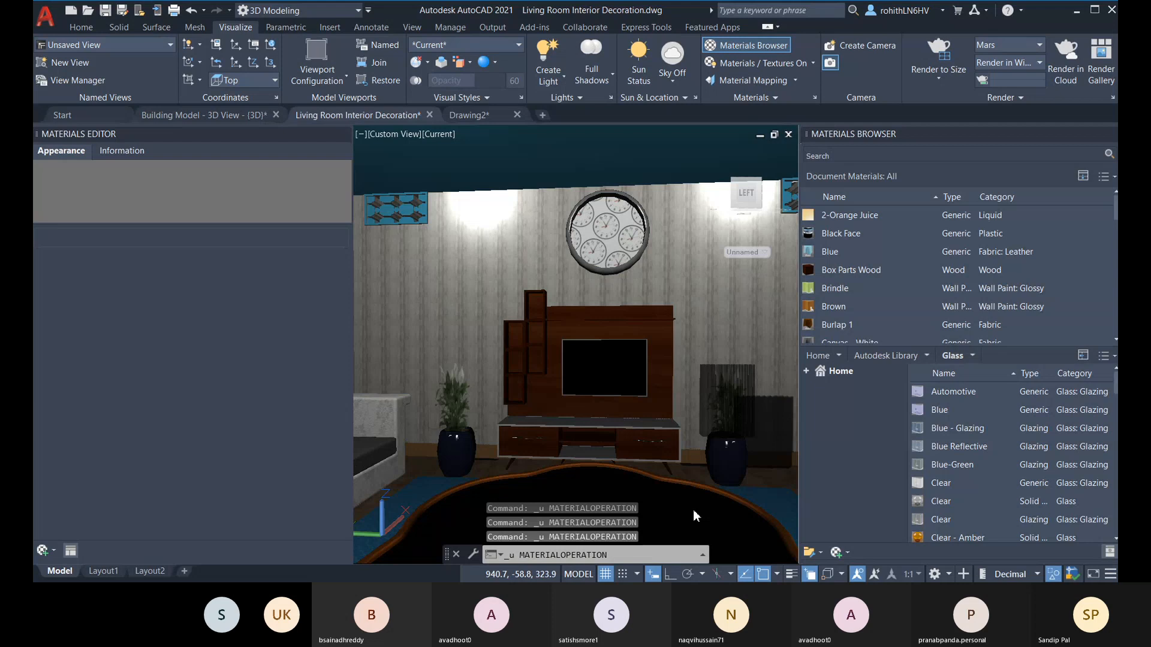
# Step: Undo the remaining wall clock operations, reverting multiple commands back through the last group of commands in the undo history
pyautogui.hotkey('ctrl', 'z')
pyautogui.hotkey('ctrl', 'z')
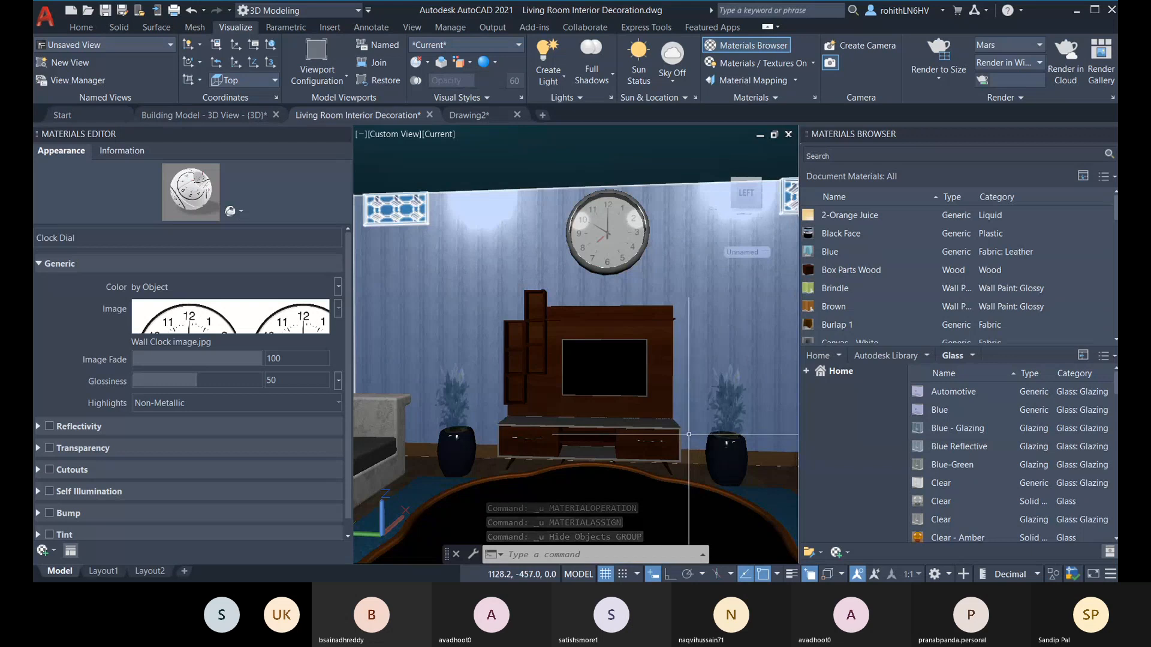
pyautogui.click(203, 10)
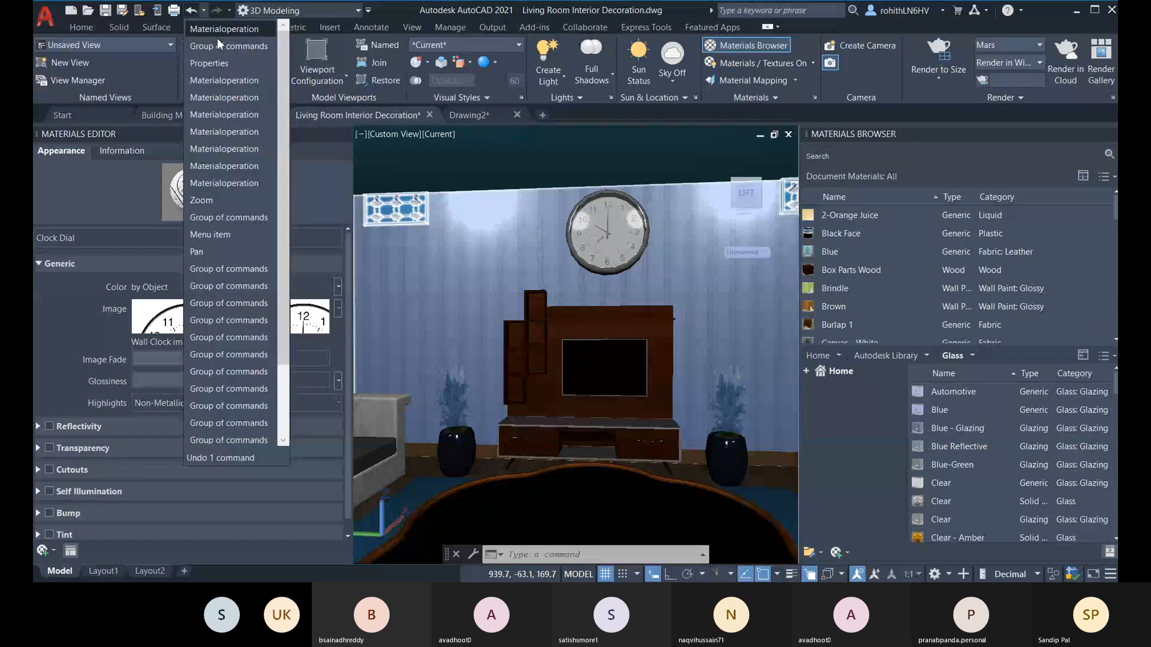
pyautogui.scroll(-2, 226, 270)
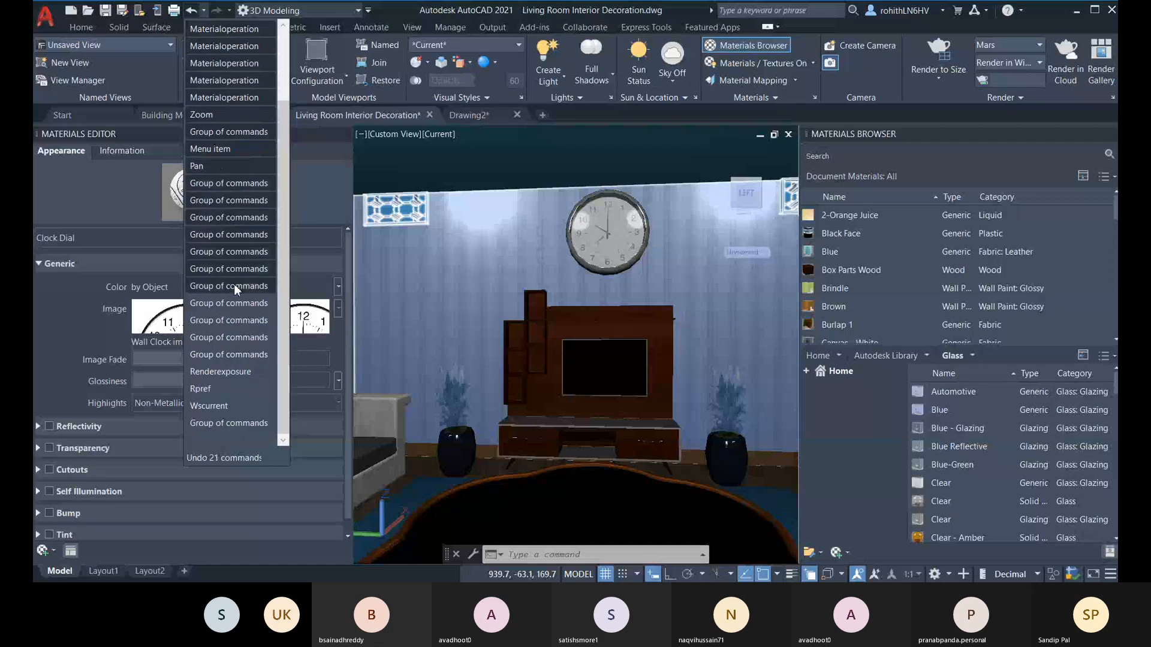
pyautogui.click(246, 422)
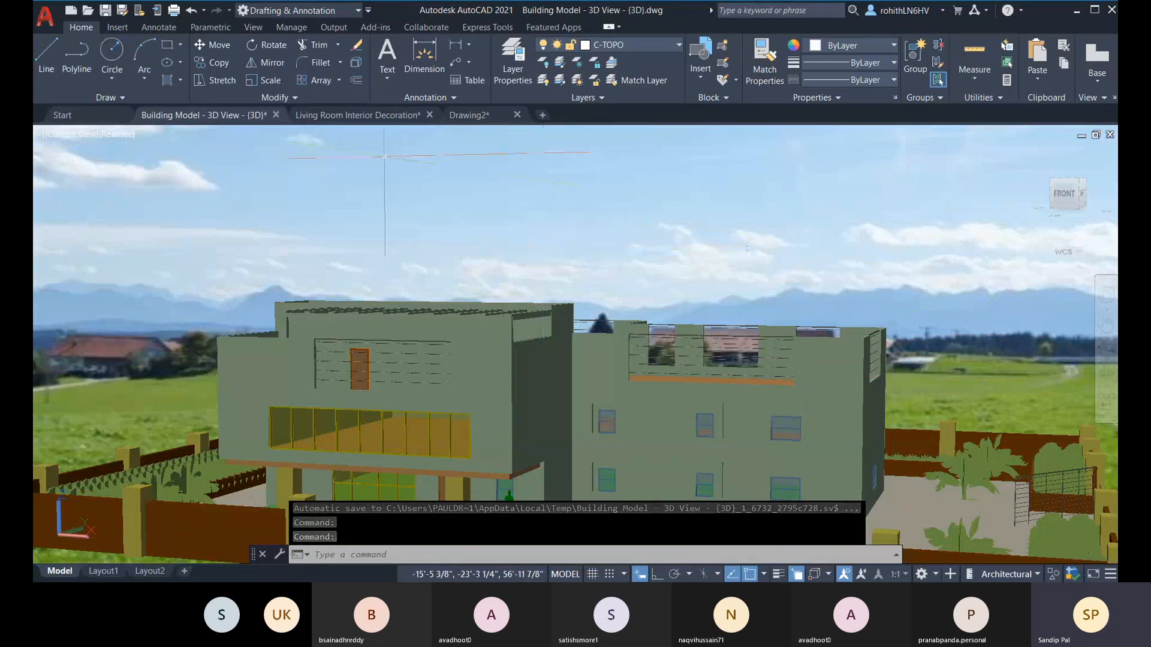
# Step: Switch the building model drawing to the 3D Modeling workspace and show its visualization and rendering tools
pyautogui.click(299, 10)
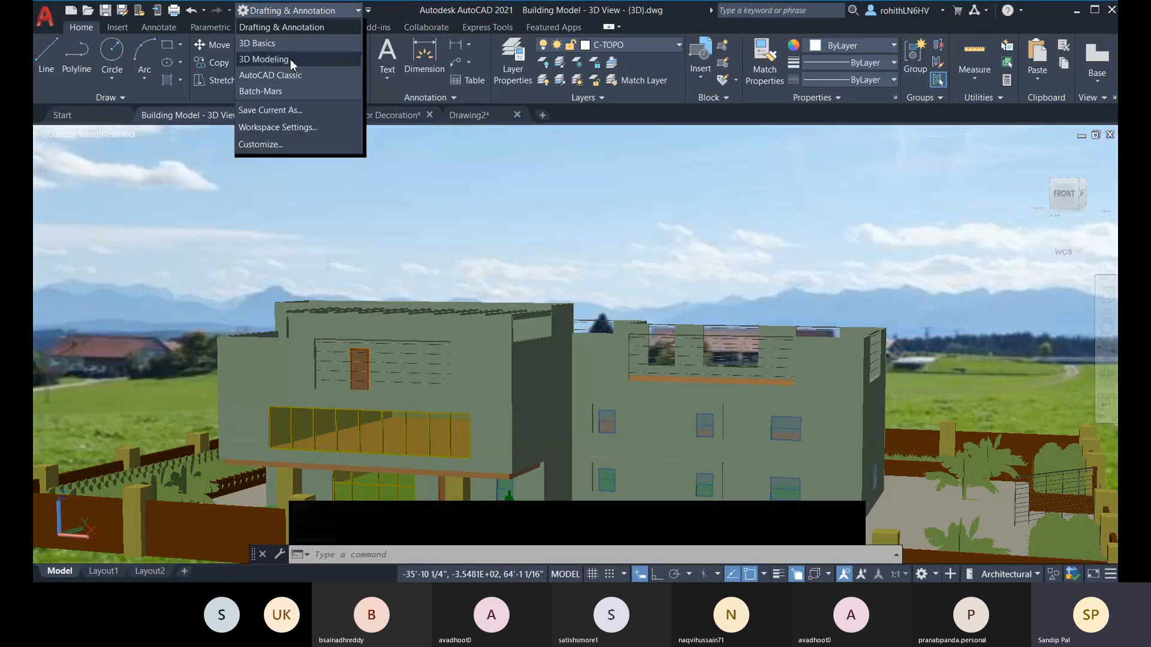
pyautogui.click(282, 57)
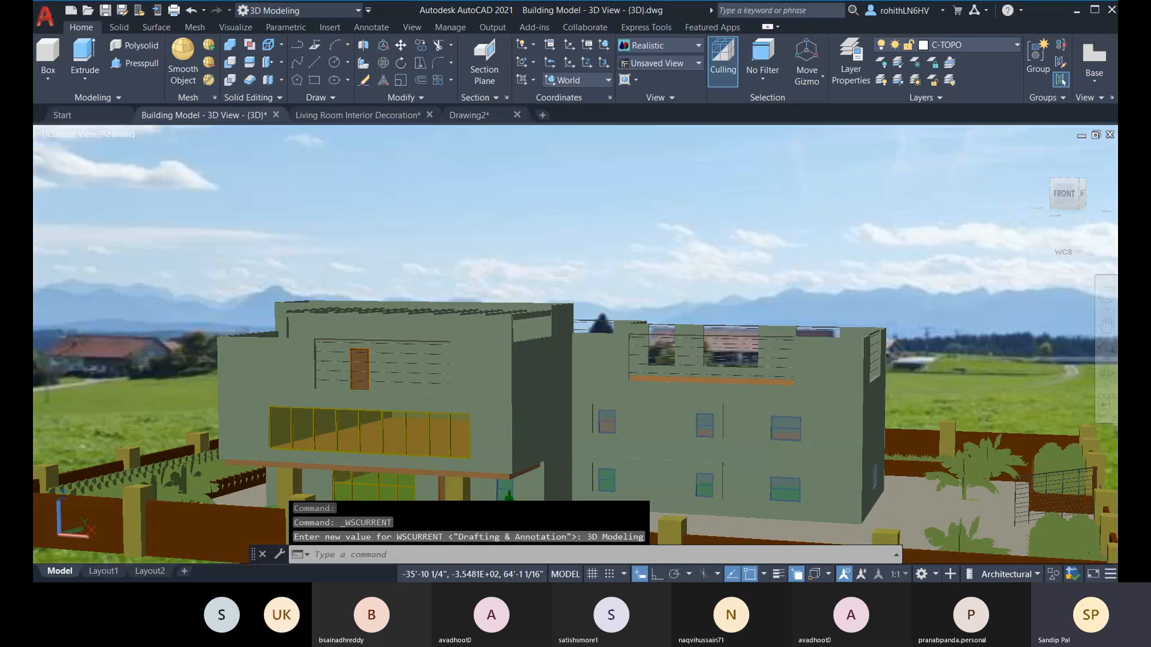
pyautogui.click(235, 28)
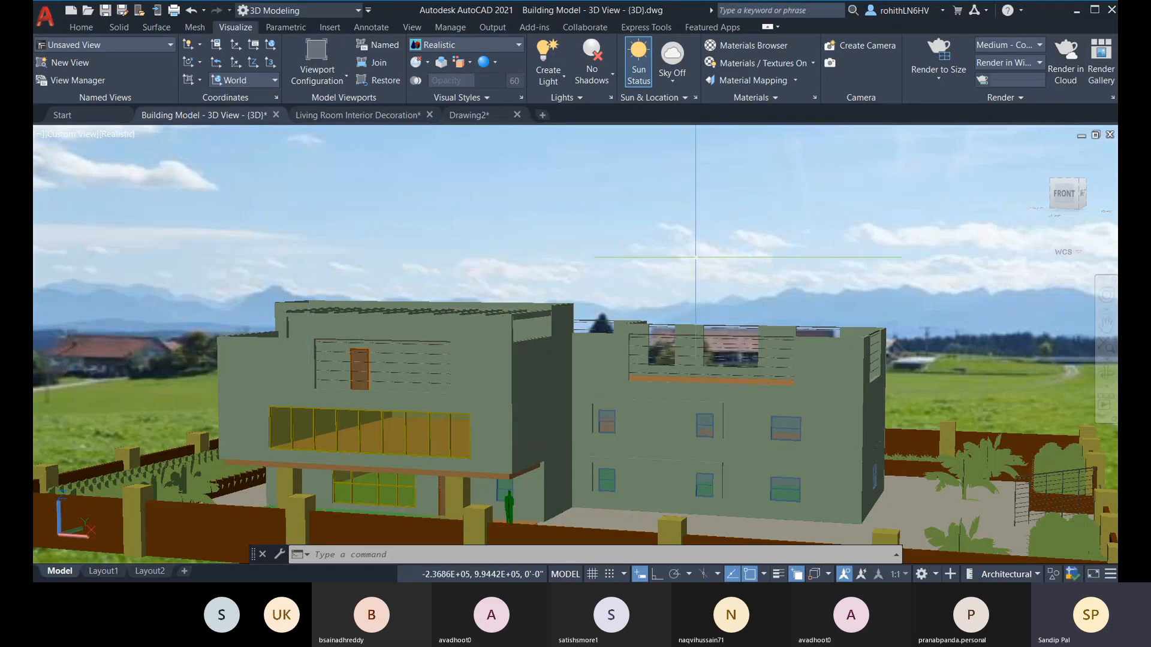
pyautogui.click(1112, 99)
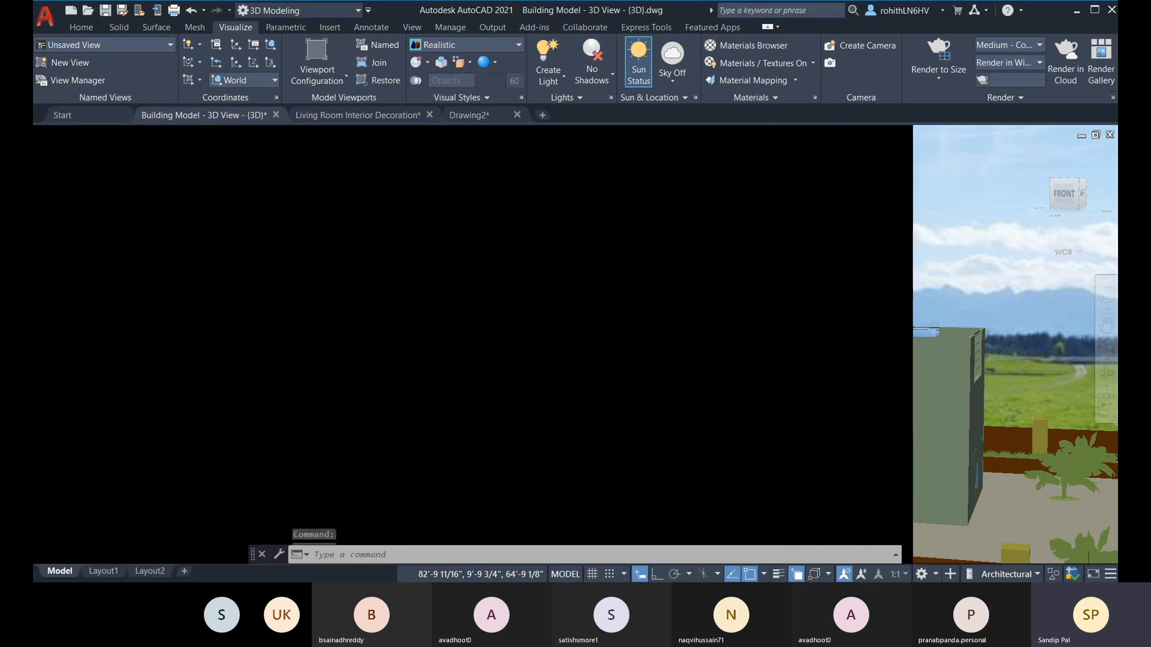
pyautogui.click(221, 155)
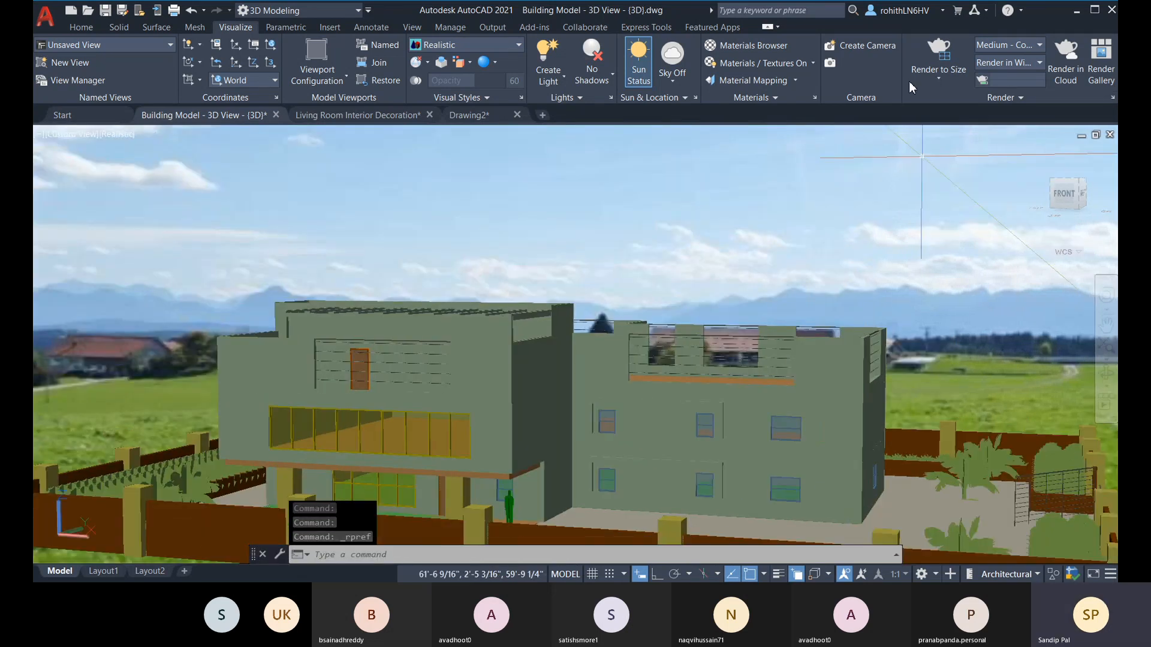
pyautogui.click(1112, 99)
# Step: Open the render environment and exposure settings and set the exposure to 8.5
pyautogui.click(989, 103)
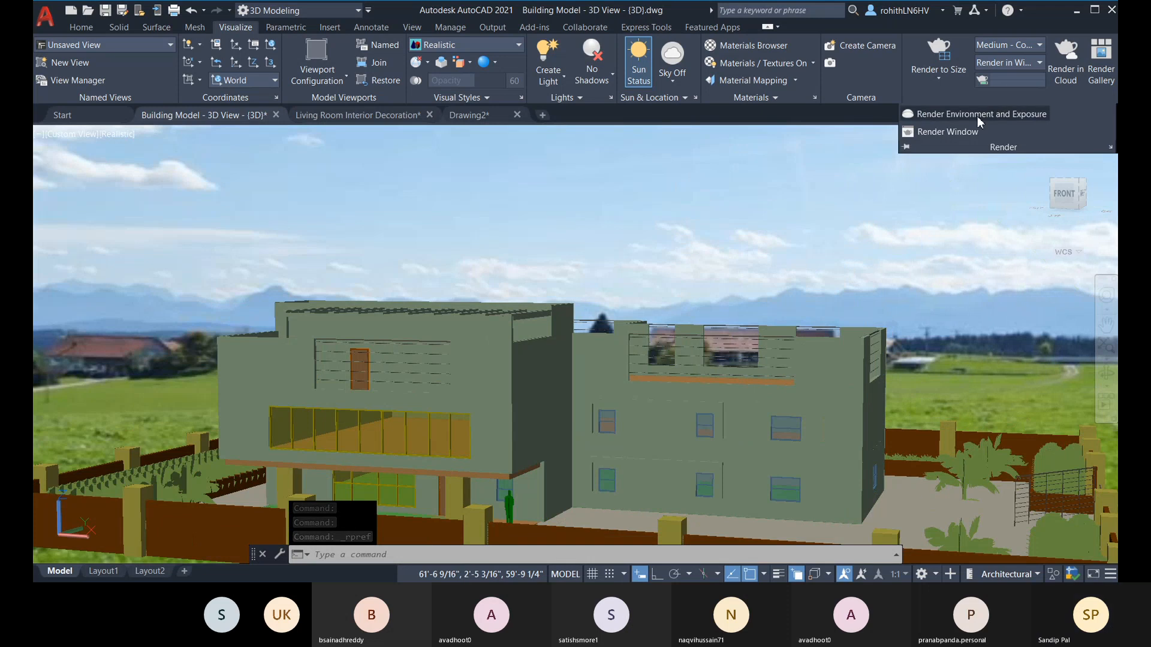
pyautogui.click(976, 117)
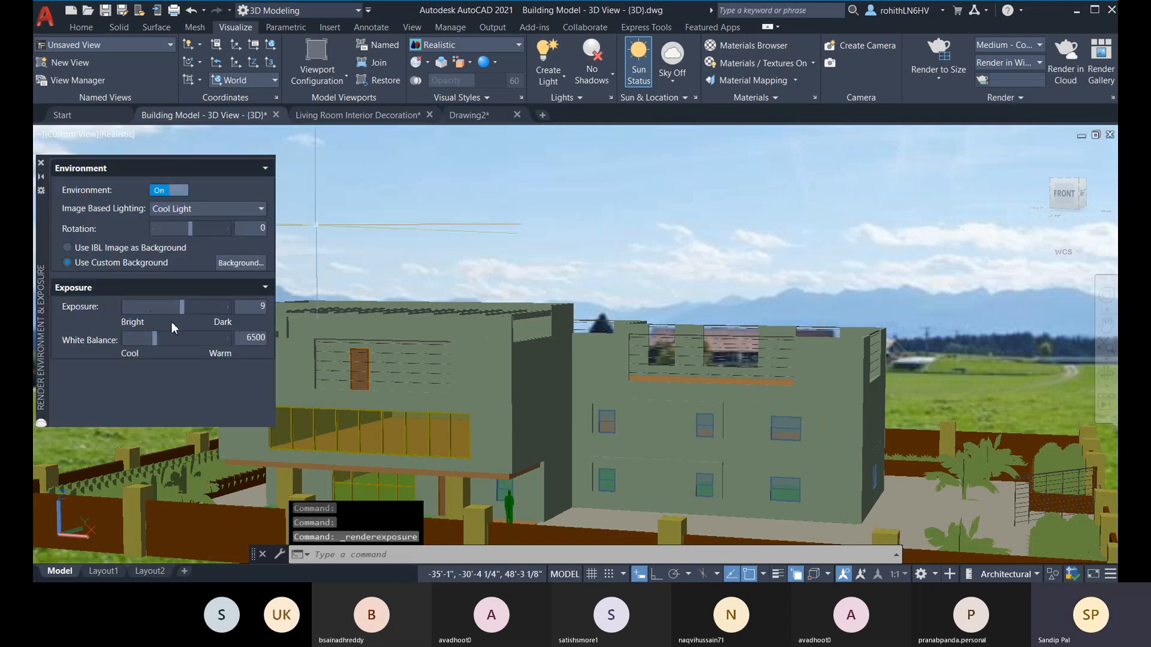
pyautogui.moveTo(184, 308)
pyautogui.moveTo(184, 308)
pyautogui.mouseDown()
pyautogui.moveTo(162, 308)
pyautogui.moveTo(178, 307)
pyautogui.mouseUp()
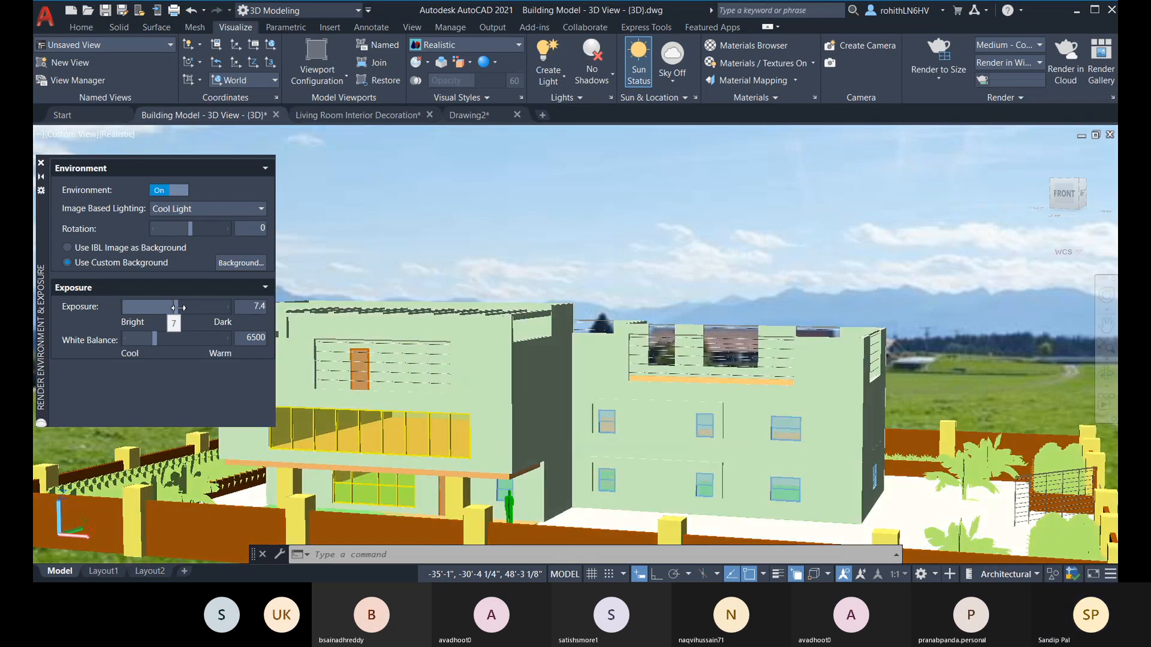
pyautogui.moveTo(178, 308); pyautogui.dragTo(183, 307)
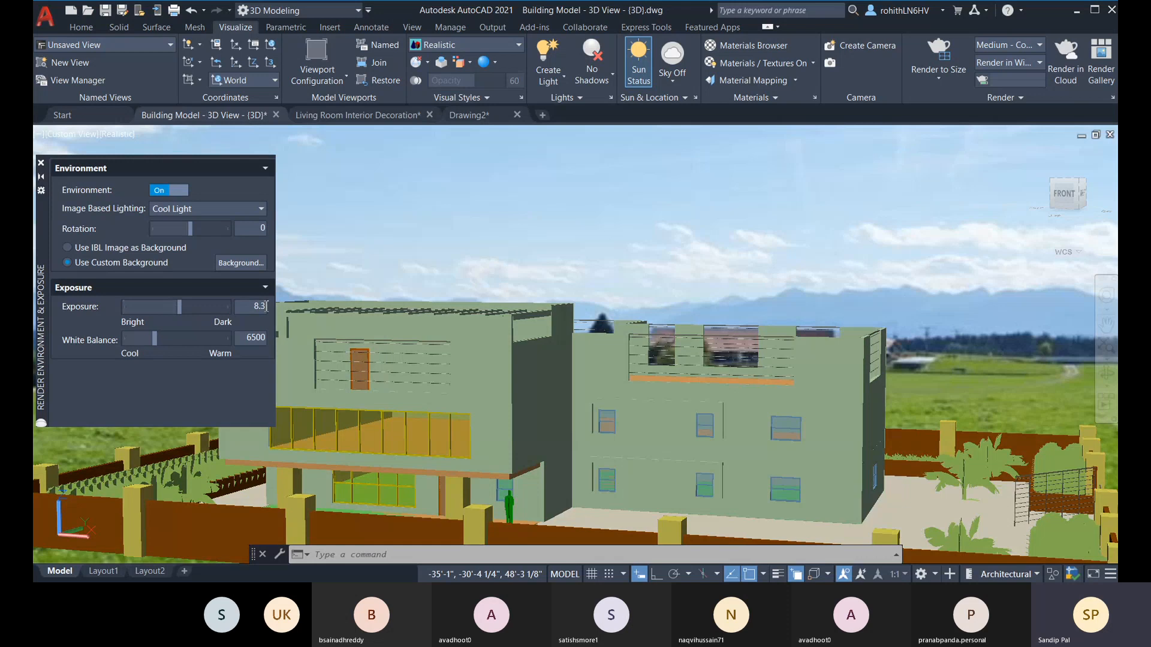
pyautogui.click(267, 306)
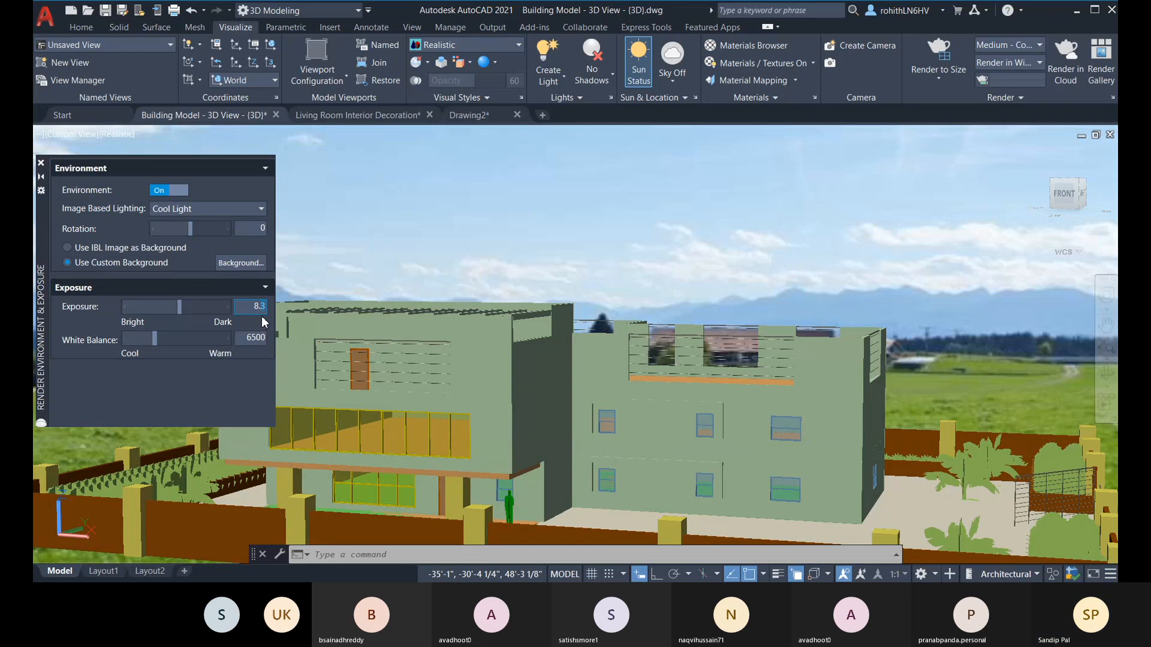
pyautogui.write('5')
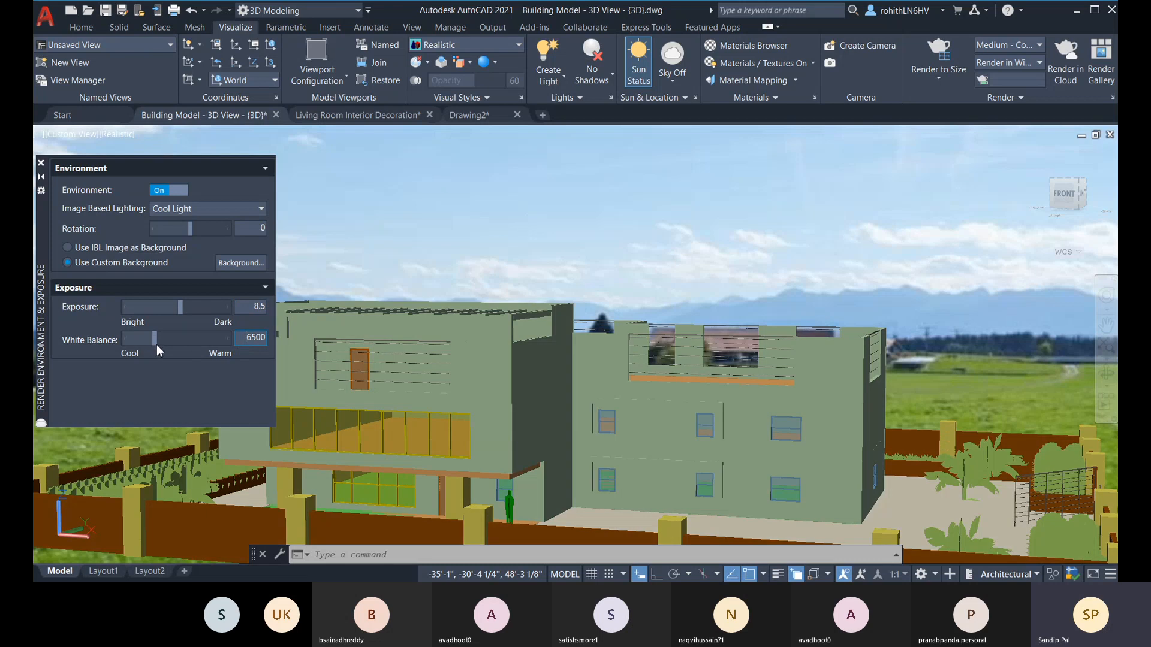
# Step: Try a warm white balance of 17533 and a cool one of 5029, and return it to 6500
pyautogui.moveTo(154, 339); pyautogui.dragTo(155, 339)
pyautogui.moveTo(163, 340); pyautogui.dragTo(208, 337)
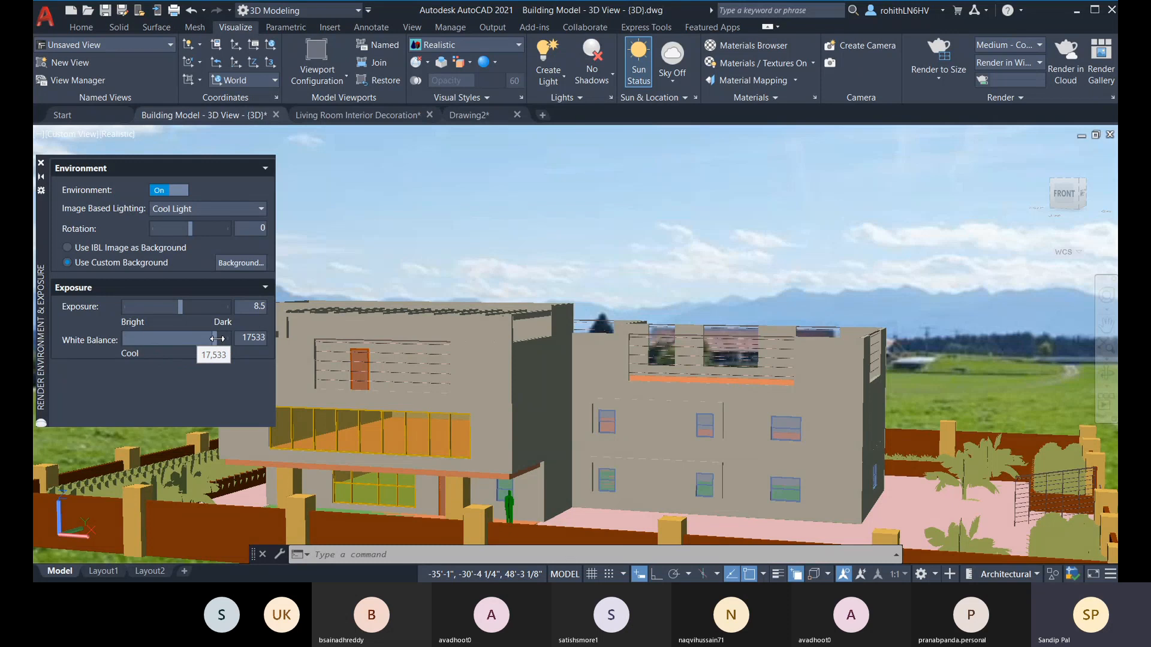
pyautogui.moveTo(215, 339); pyautogui.dragTo(192, 342)
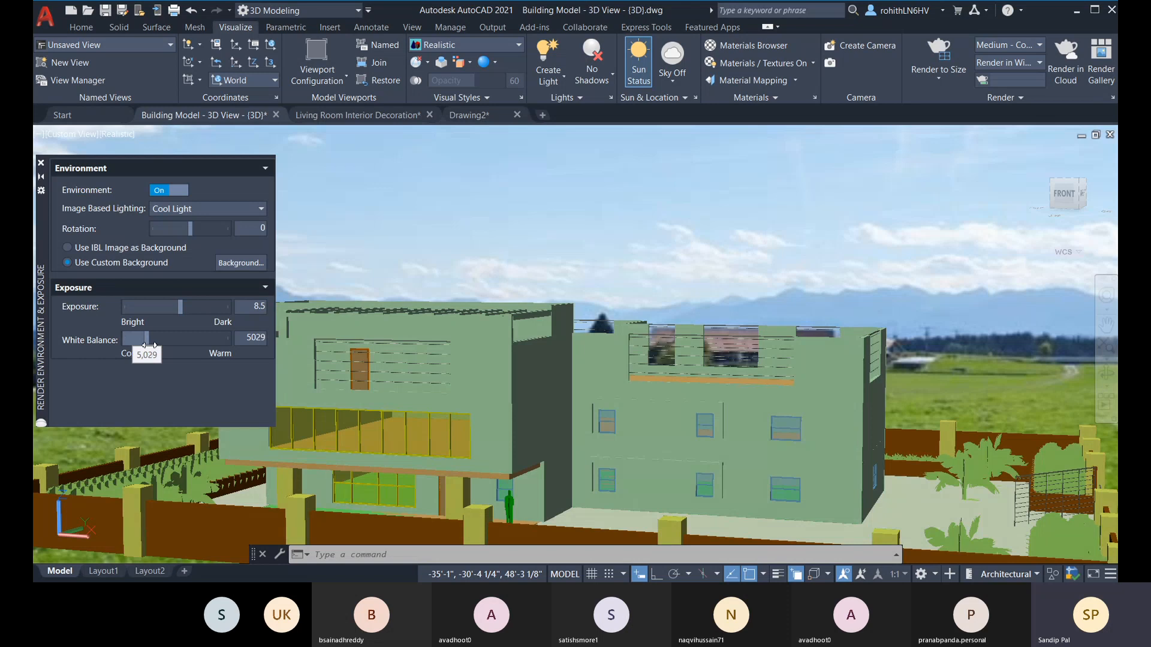
pyautogui.moveTo(149, 346); pyautogui.dragTo(154, 346)
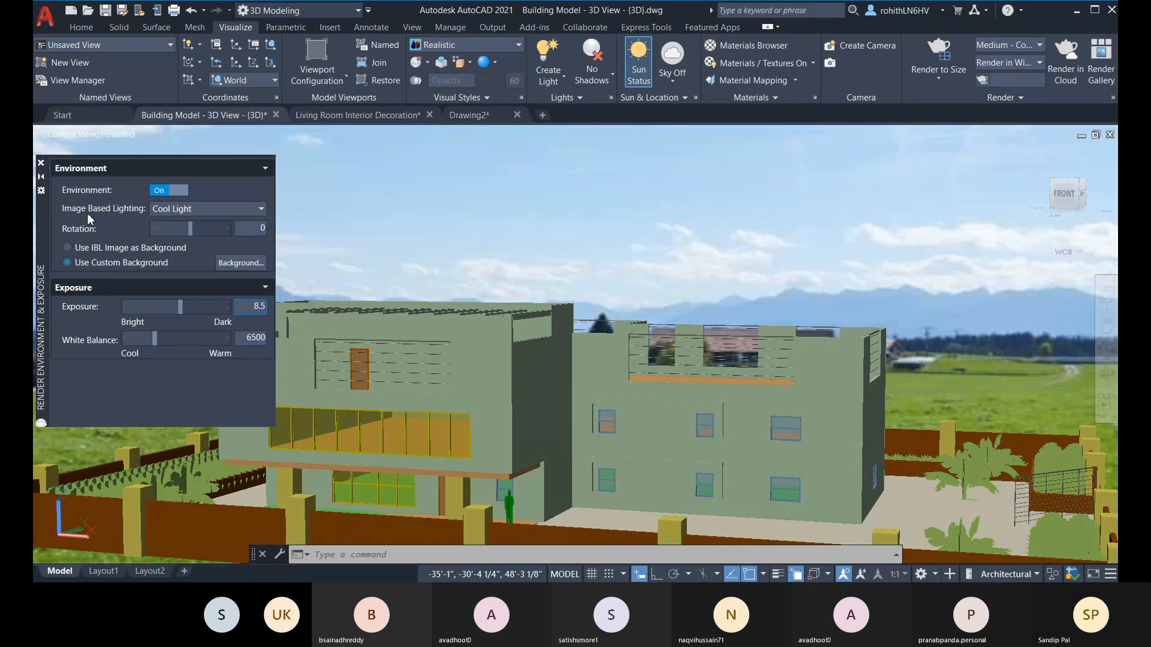
# Step: Try the Sharp Highlights, Village and Rim Highlights image-based lighting on the building
pyautogui.click(196, 209)
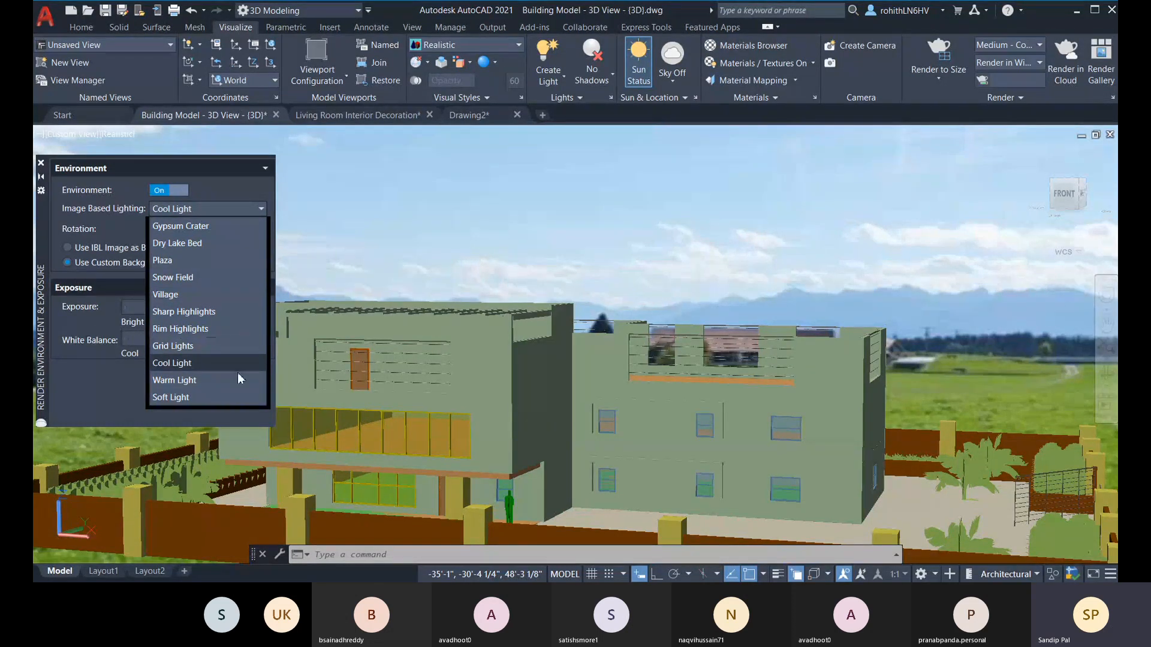
pyautogui.click(173, 313)
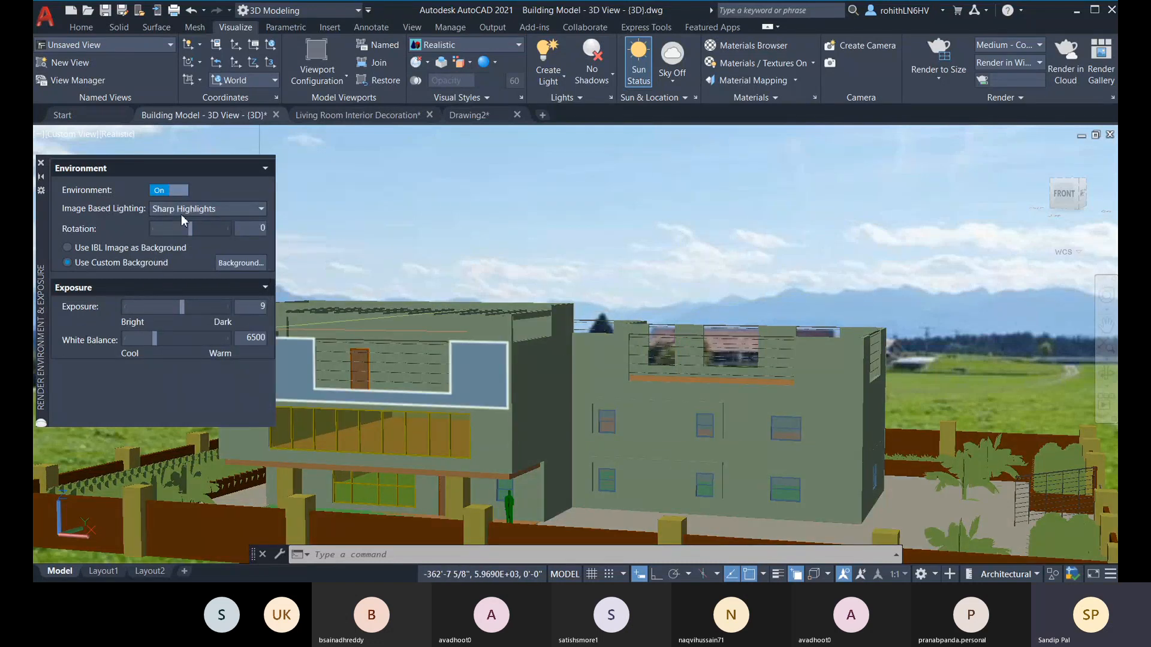
pyautogui.click(201, 210)
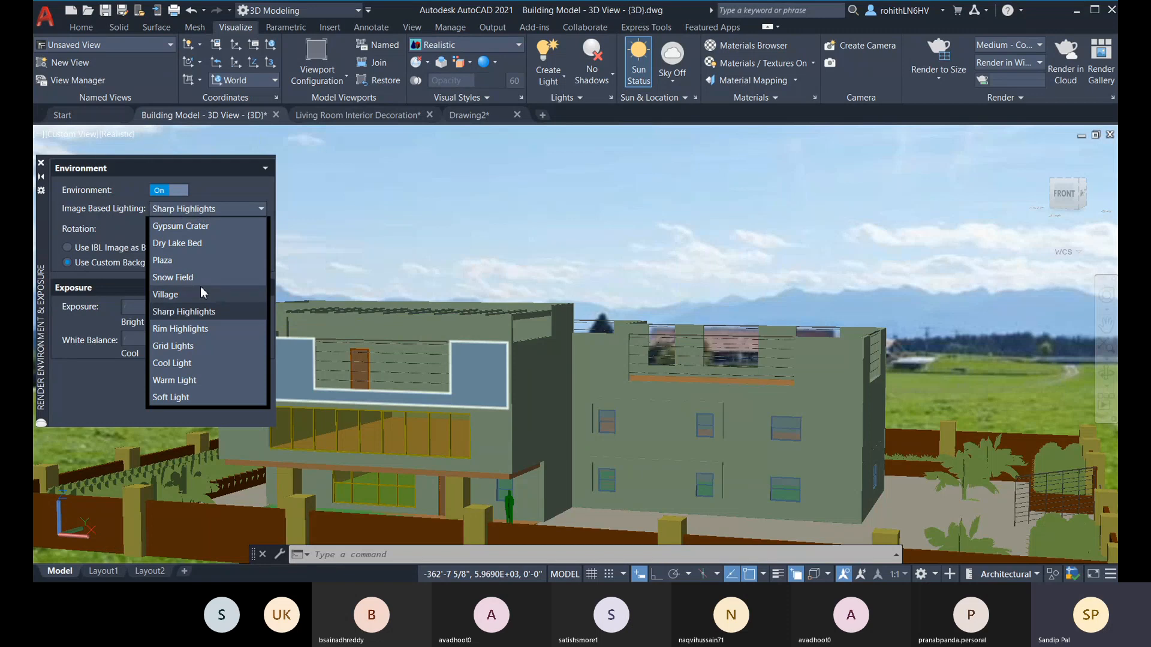
pyautogui.click(178, 292)
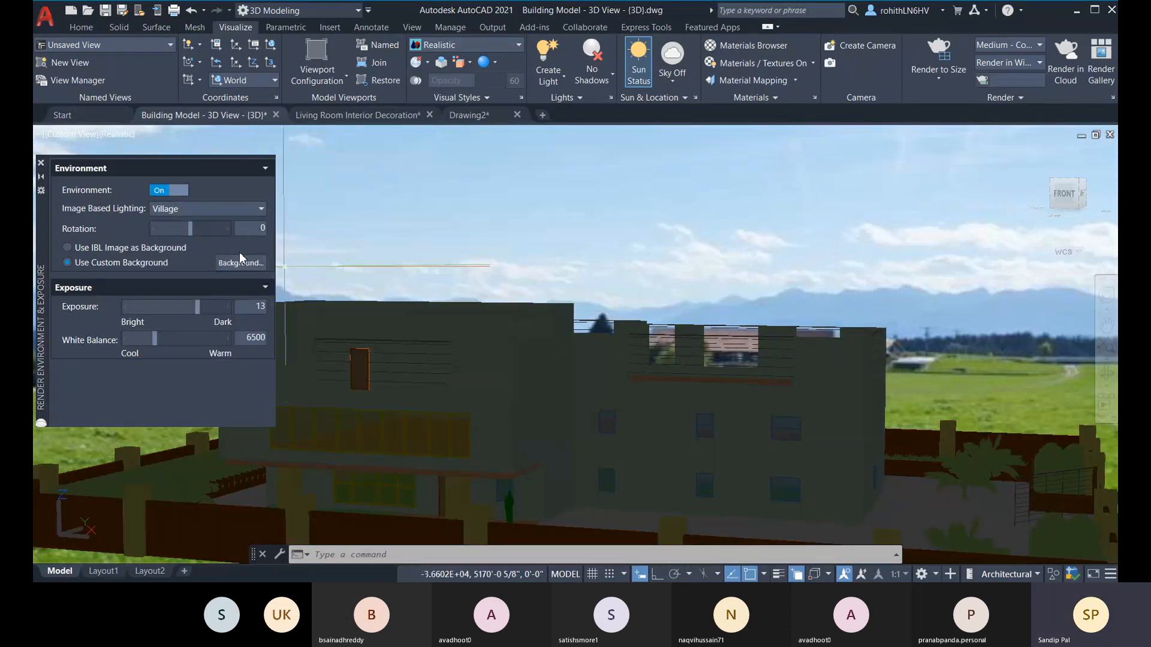
pyautogui.click(235, 210)
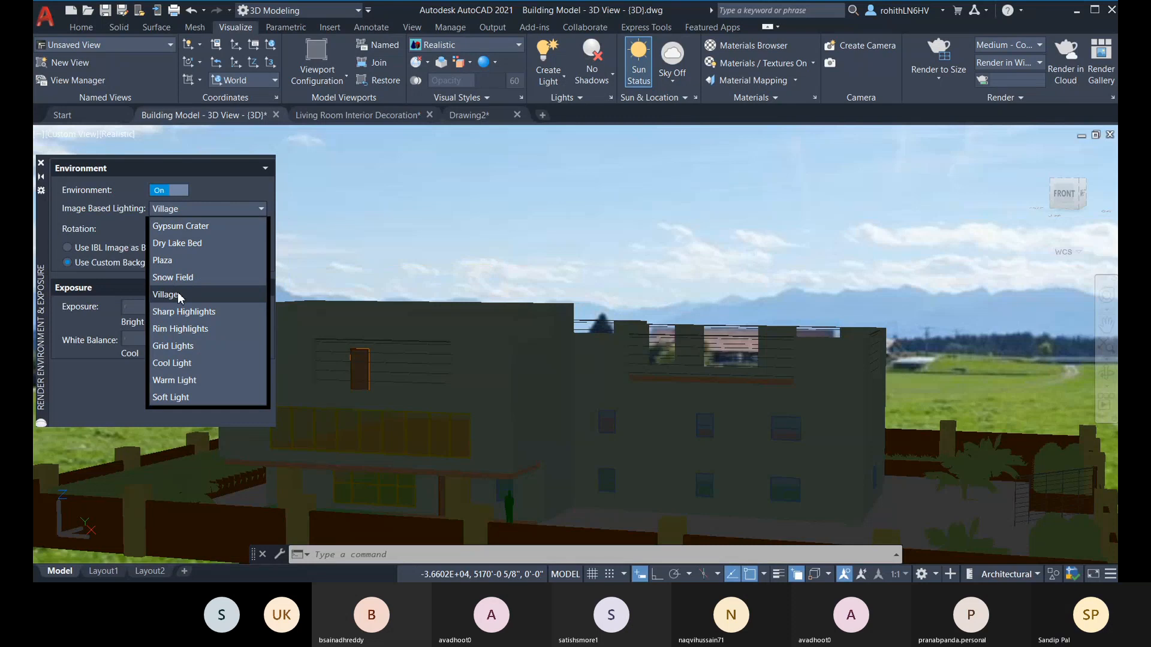
pyautogui.click(195, 329)
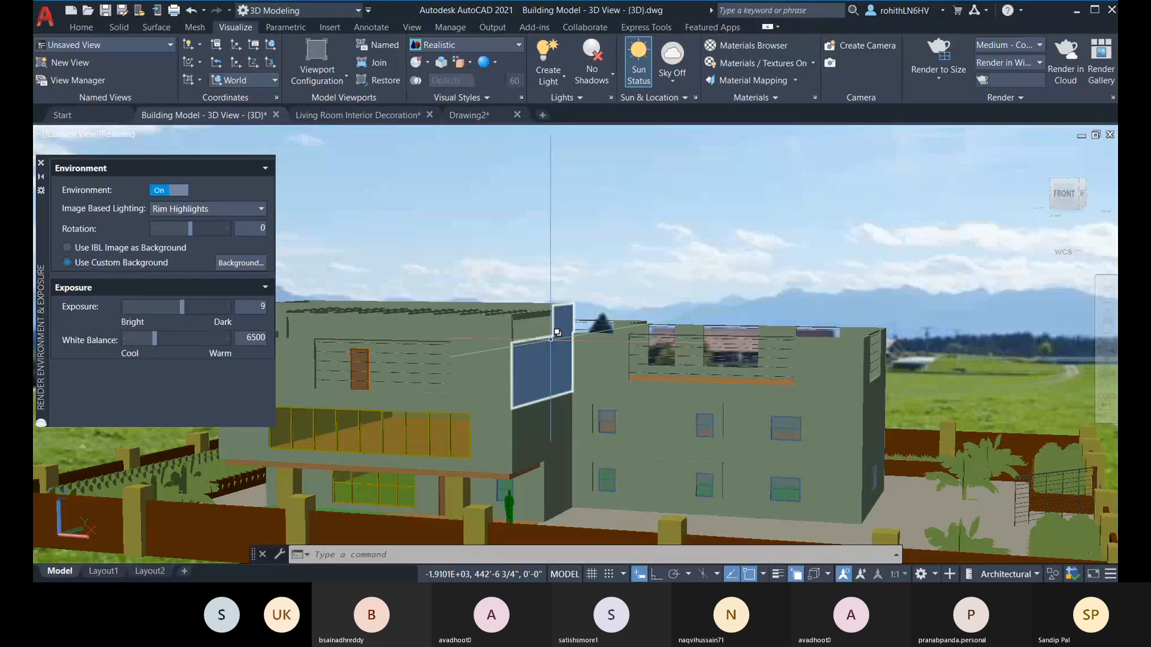
# Step: Try the Grid Lights, Warm Light and Soft Light image-based lighting on the building
pyautogui.click(232, 208)
pyautogui.click(192, 345)
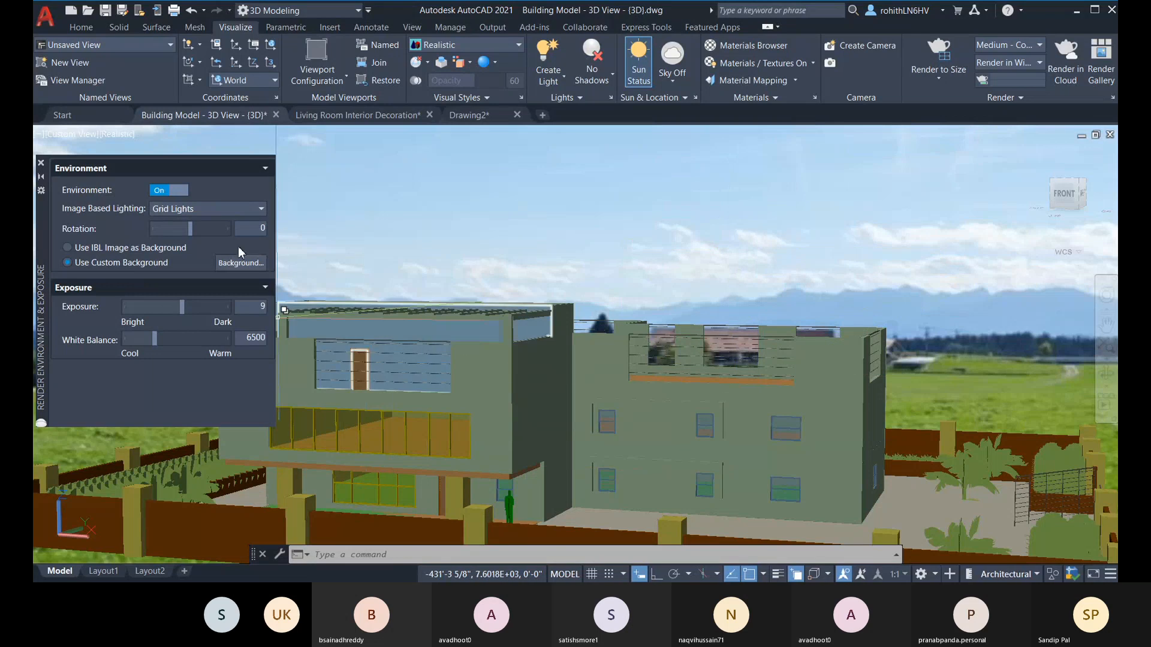
pyautogui.click(241, 208)
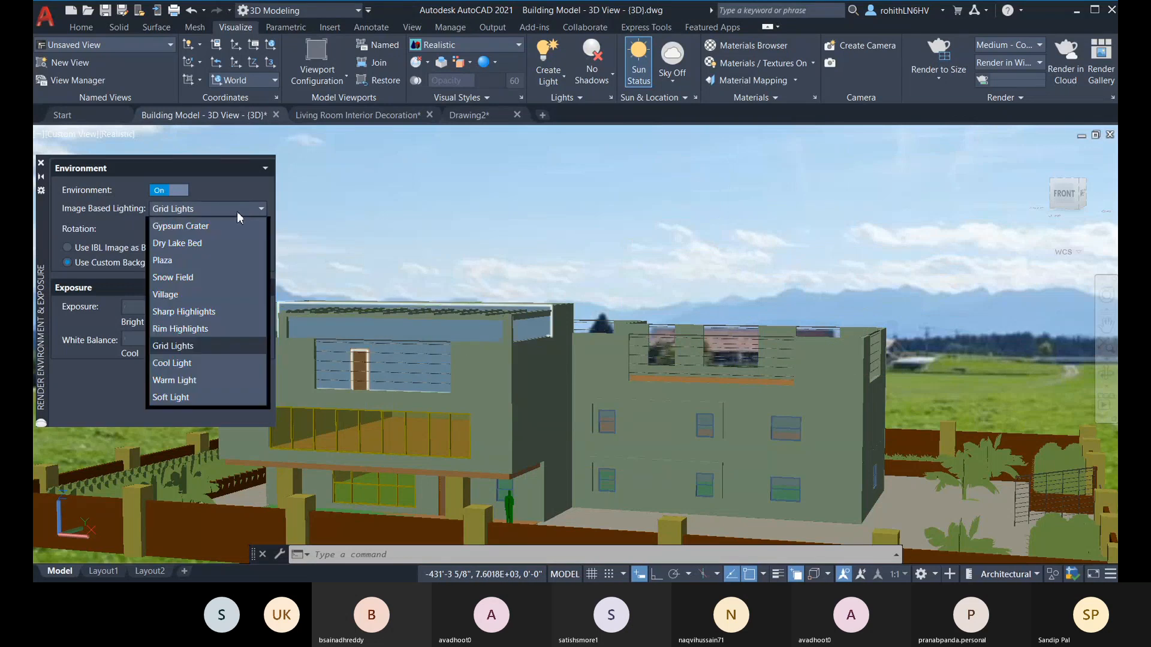
pyautogui.click(190, 381)
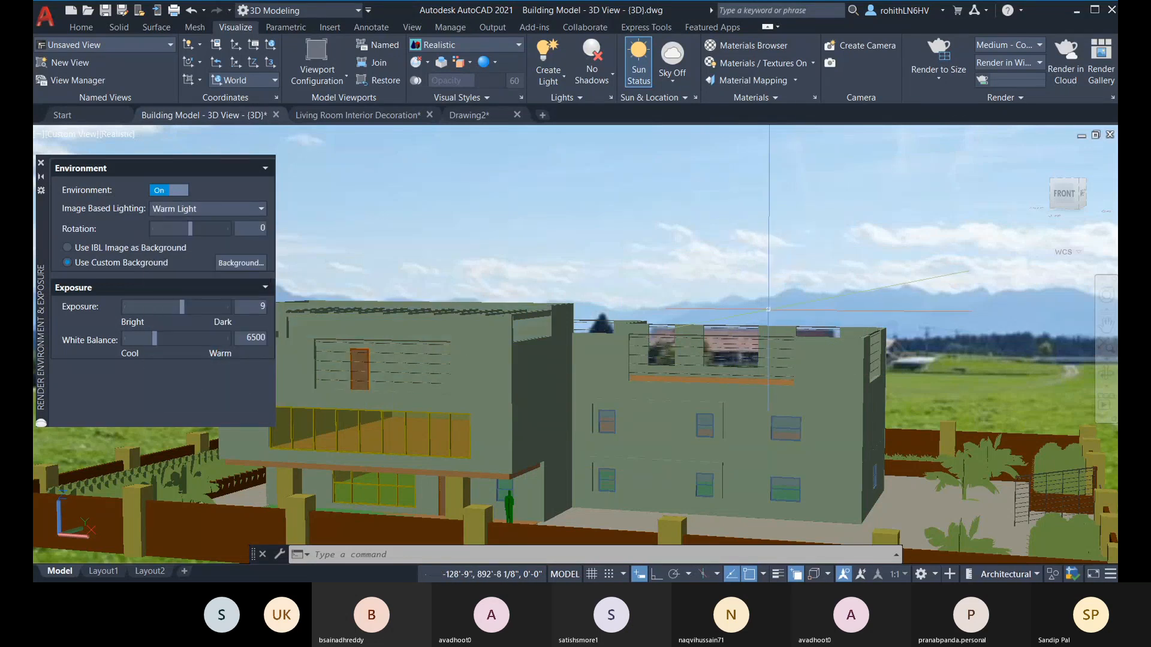
pyautogui.click(240, 210)
pyautogui.click(222, 394)
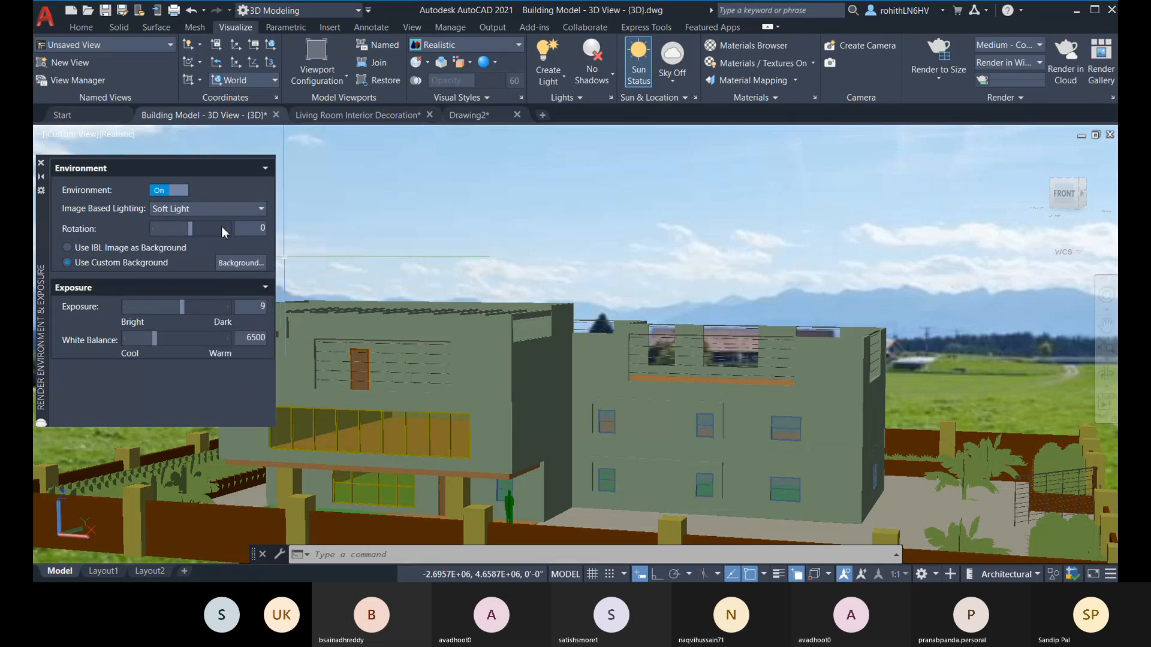
# Step: Try the Dry Lake Bed, Gypsum Crater and Village image-based lighting on the building
pyautogui.click(192, 207)
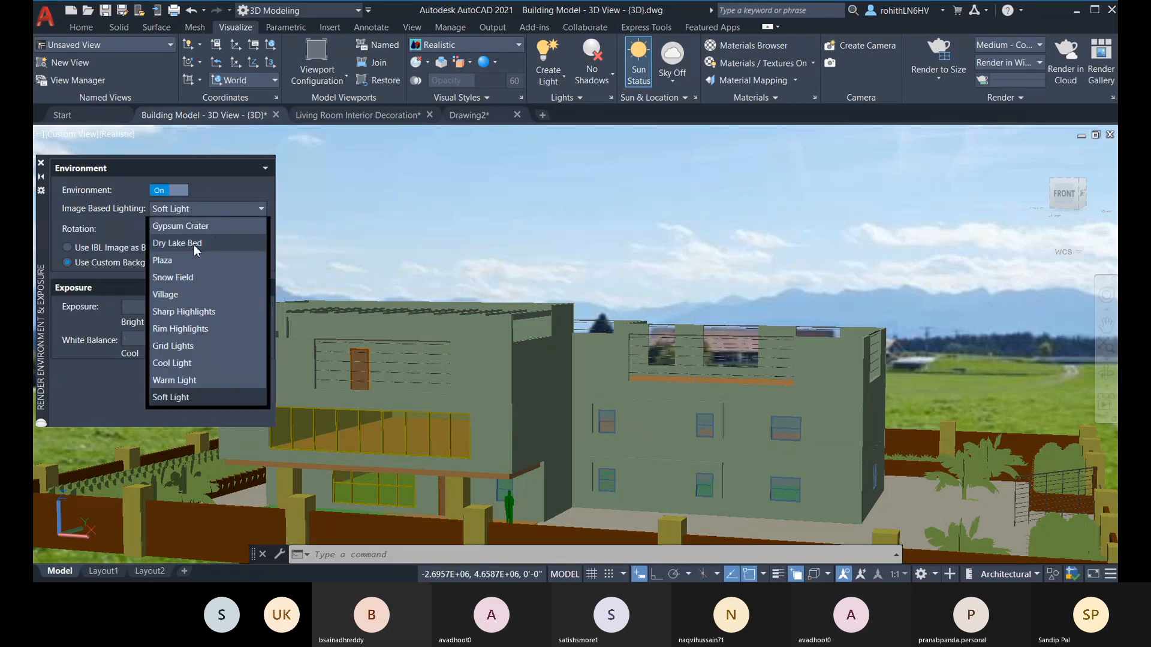
pyautogui.click(193, 244)
pyautogui.click(226, 208)
pyautogui.click(183, 230)
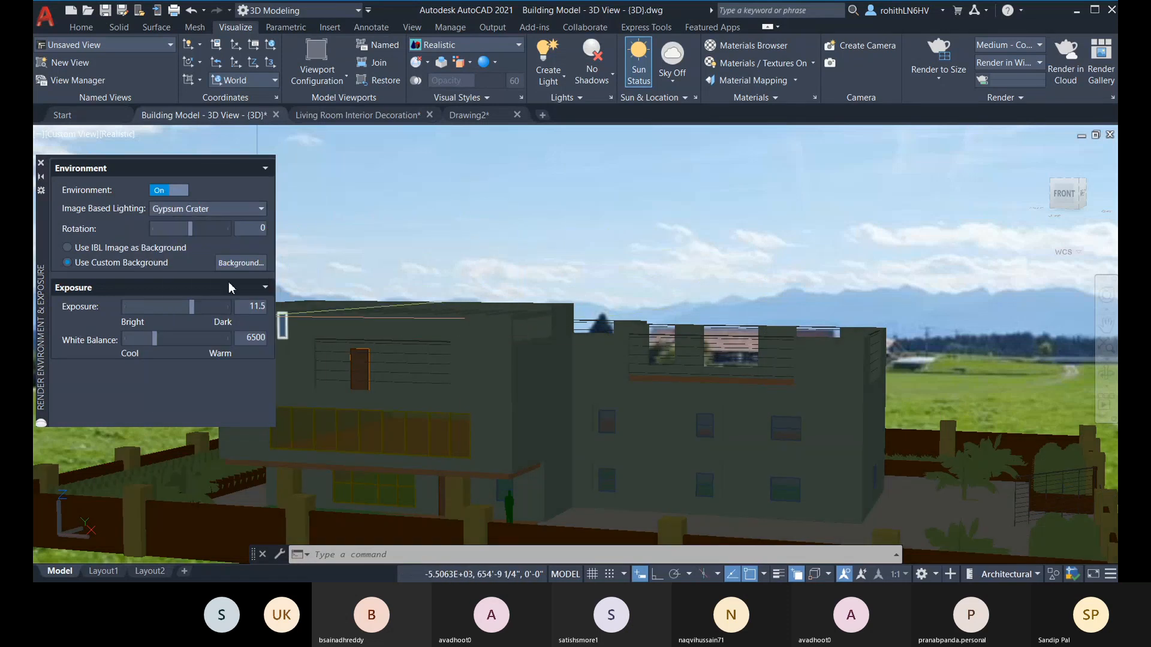
pyautogui.click(228, 210)
pyautogui.click(174, 294)
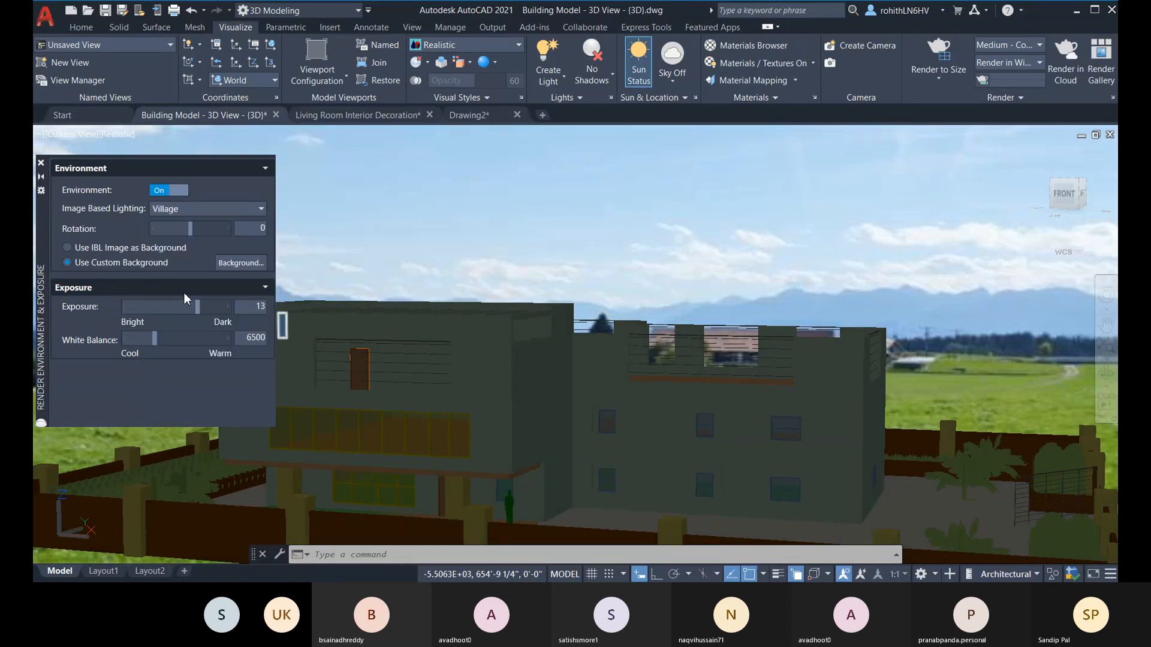
# Step: Set the image-based lighting to Sharp Highlights and close the render environment and exposure settings
pyautogui.click(245, 209)
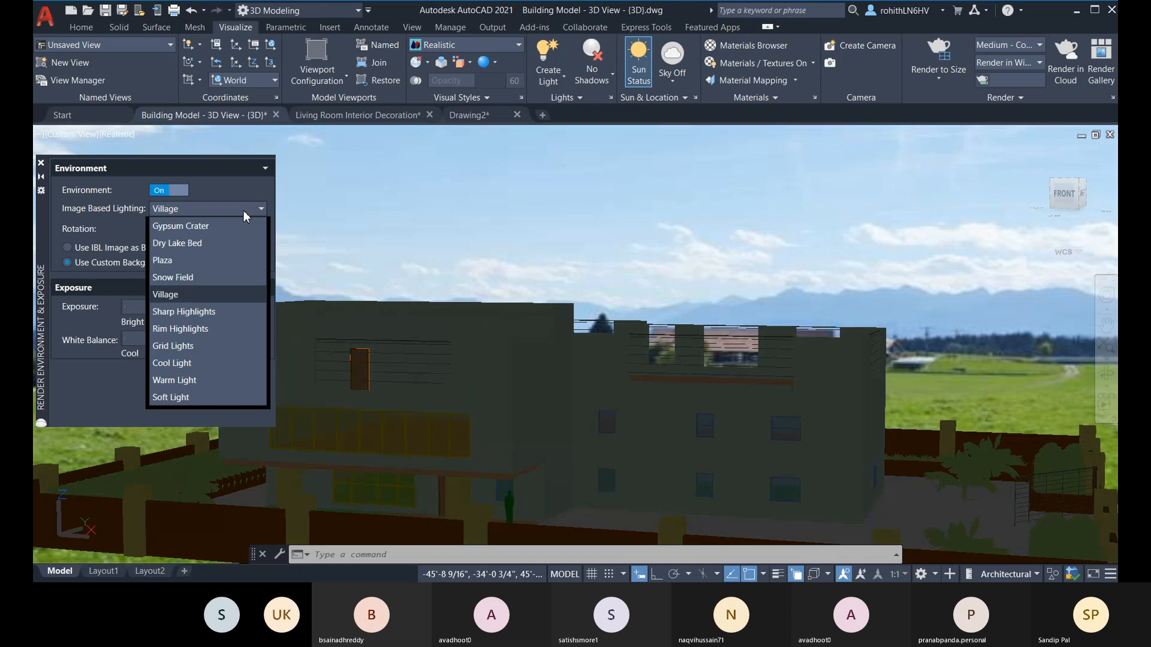
pyautogui.click(216, 311)
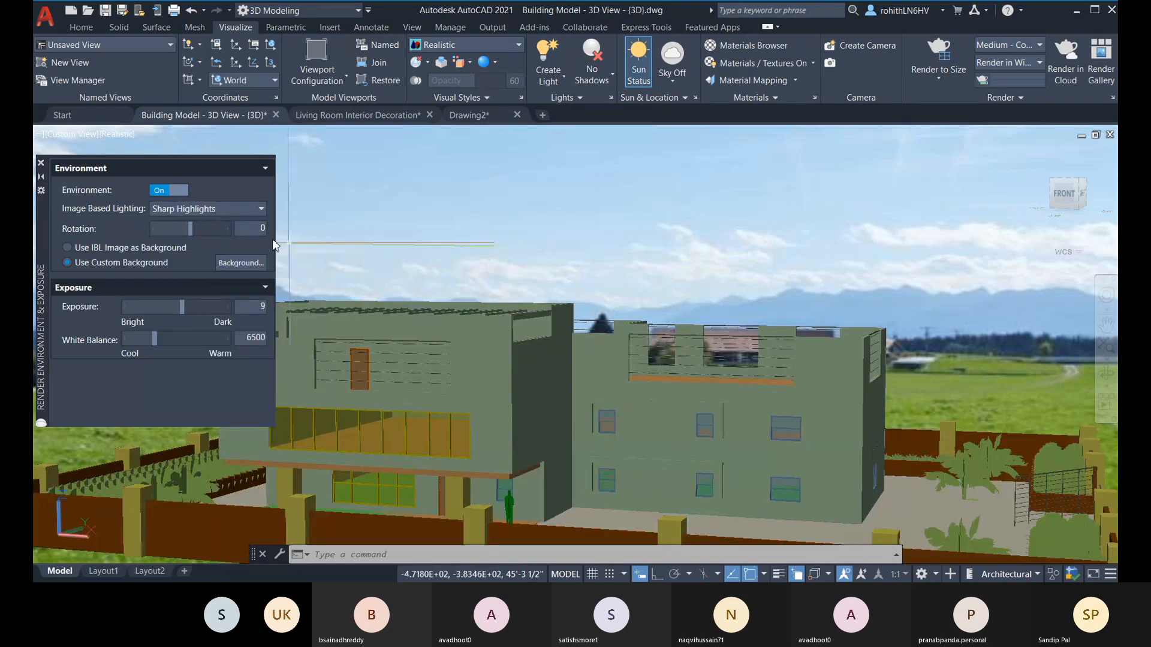
pyautogui.click(41, 163)
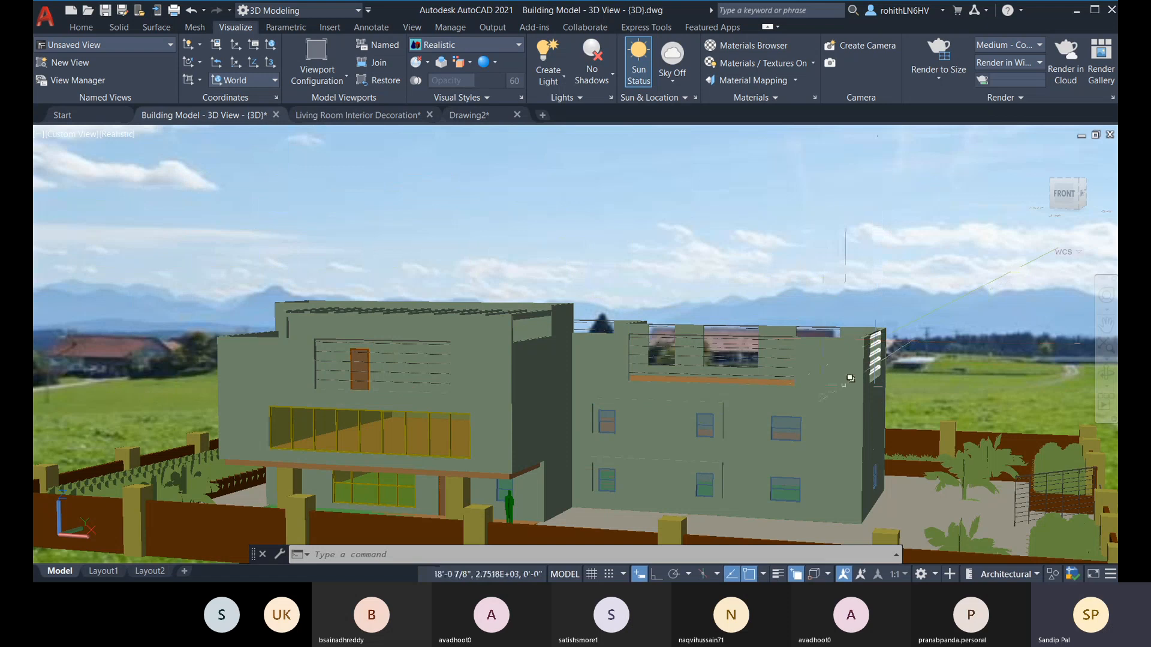
pyautogui.click(779, 420)
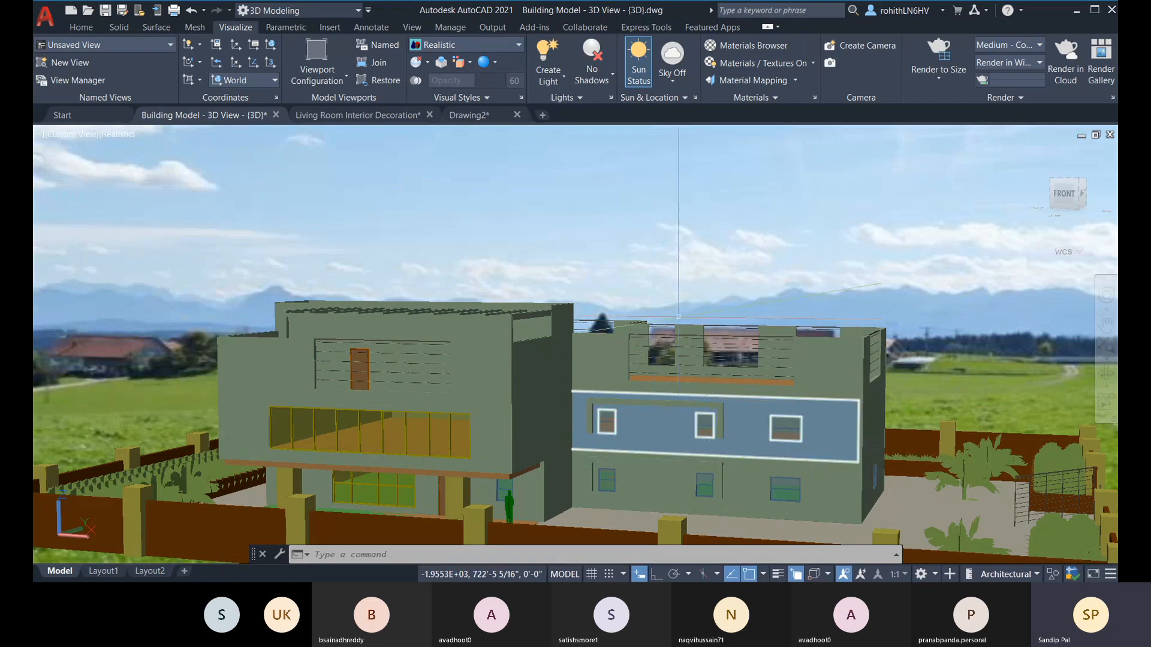
# Step: Create a camera on the ground outside the front boundary wall, targeting the front block's upper roof corner
pyautogui.press('Escape')
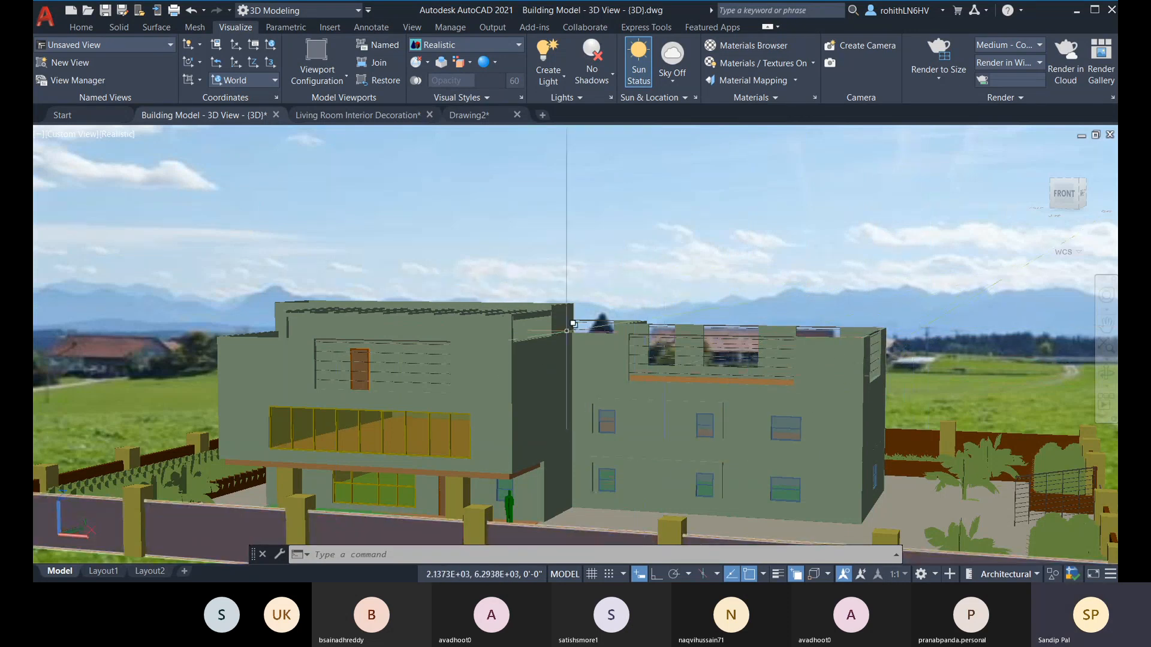
pyautogui.keyDown('shift'); pyautogui.moveTo(791, 295); pyautogui.dragTo(860, 205, button='middle'); pyautogui.keyUp('shift')
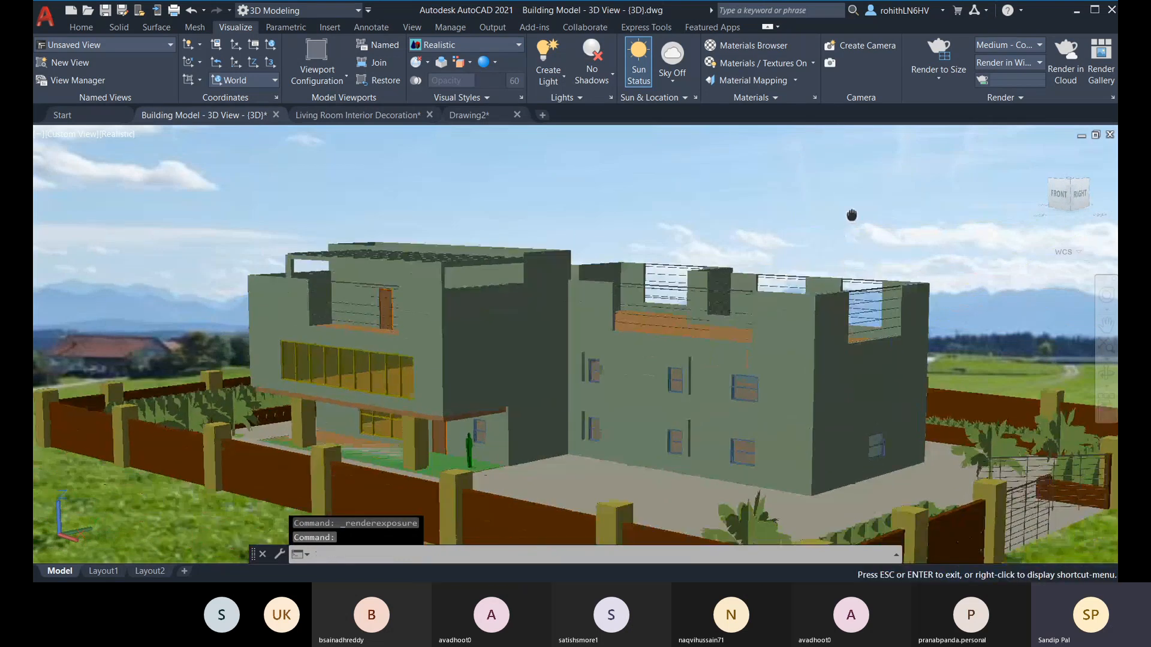
pyautogui.keyDown('shift'); pyautogui.moveTo(165, 350); pyautogui.dragTo(206, 324, button='middle'); pyautogui.keyUp('shift')
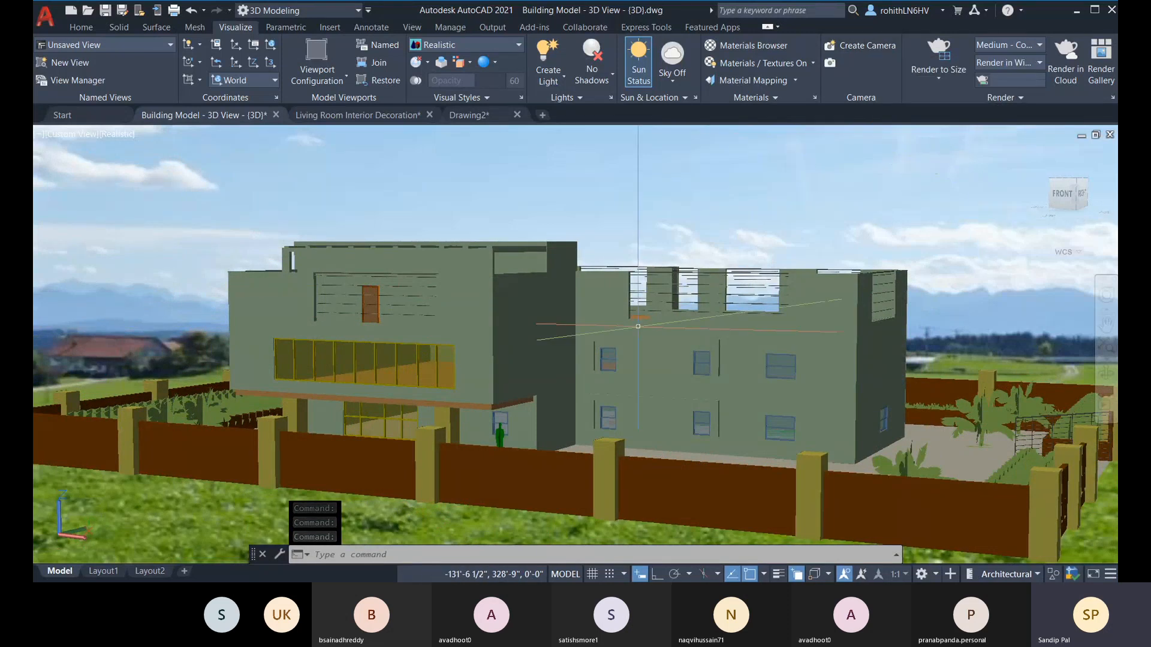
pyautogui.click(866, 44)
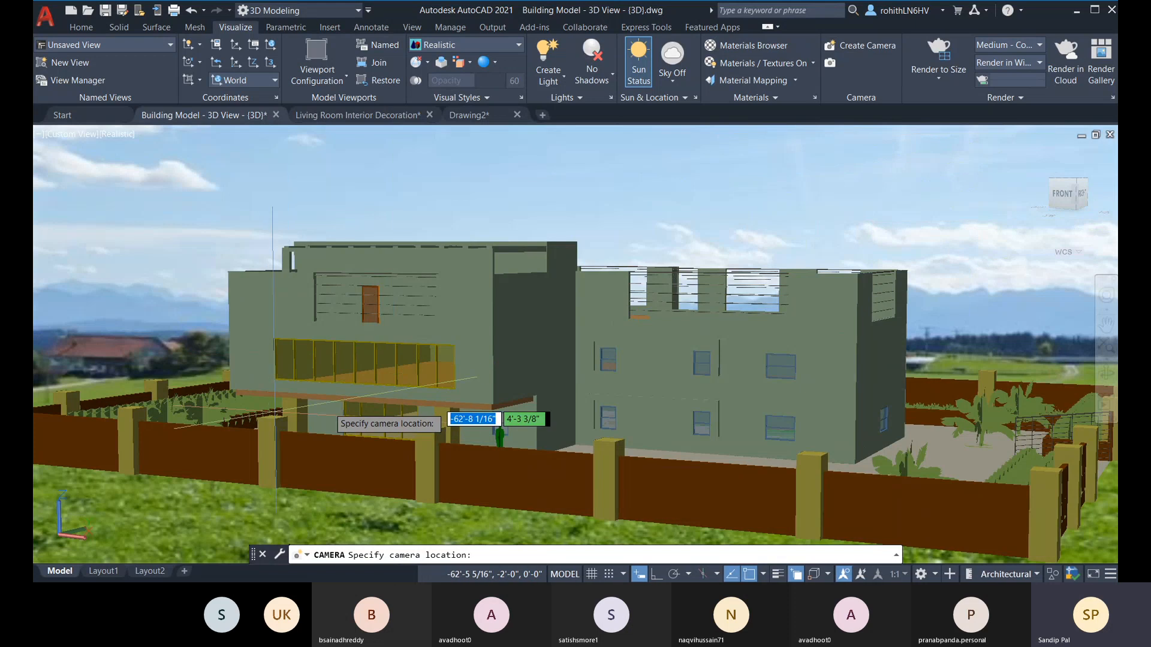
pyautogui.scroll(-5, 272, 414)
pyautogui.scroll(2, 413, 414)
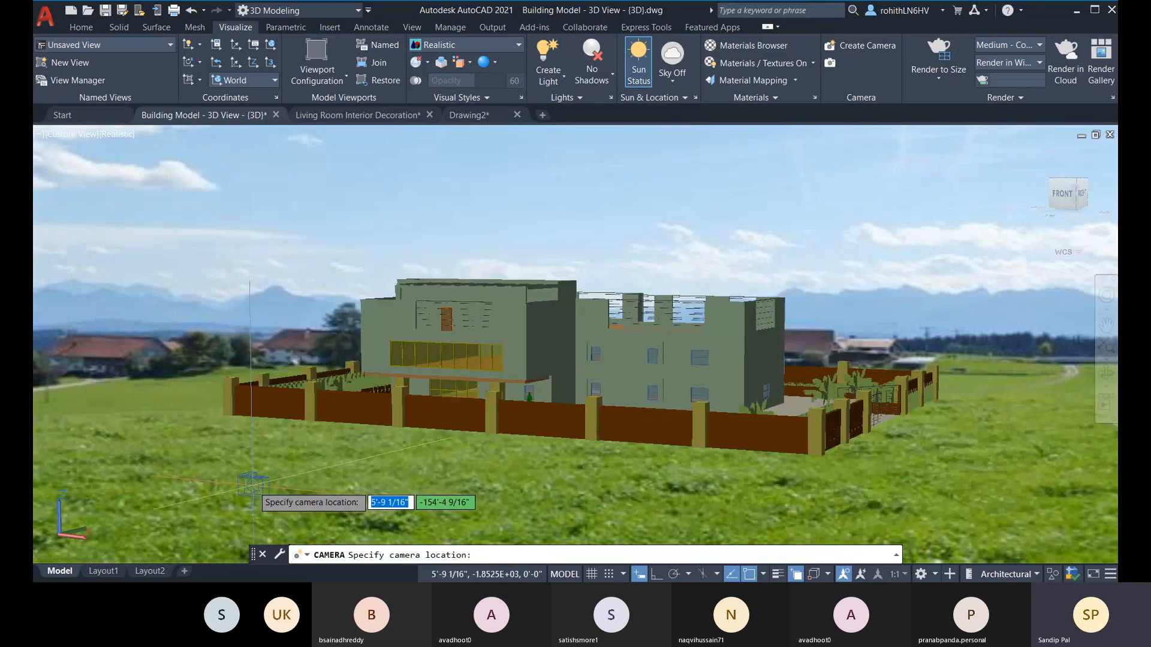
pyautogui.click(252, 484)
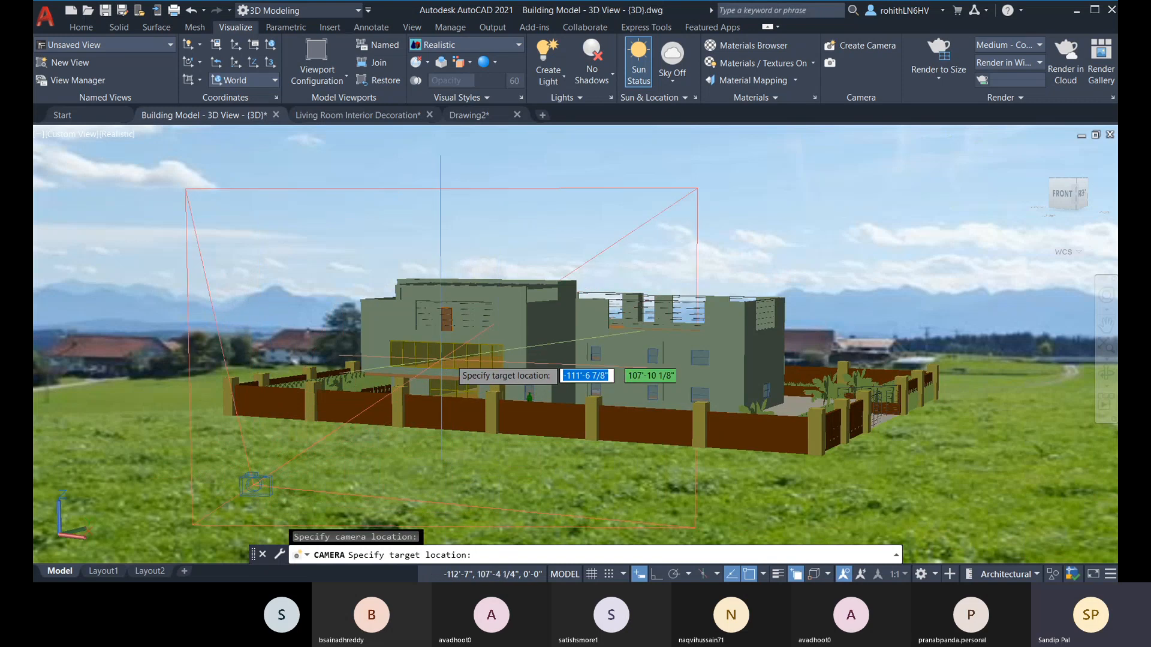
pyautogui.click(542, 289)
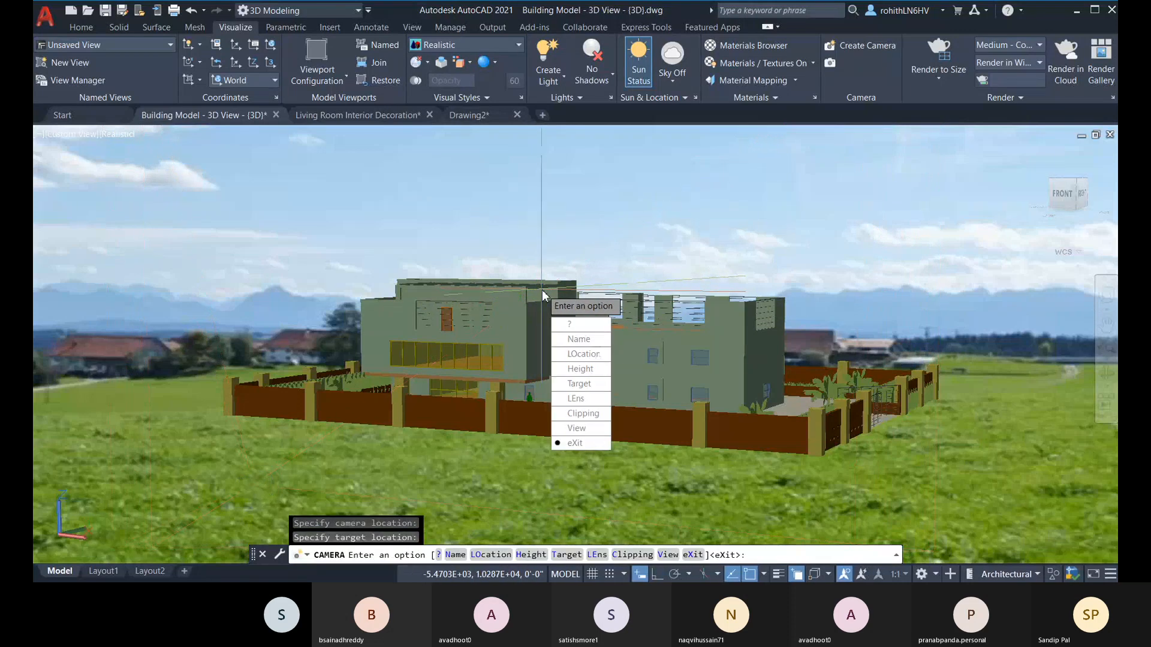
pyautogui.click(591, 443)
# Step: Select the new camera, set its preview visual style to Realistic, and close the preview
pyautogui.click(255, 479)
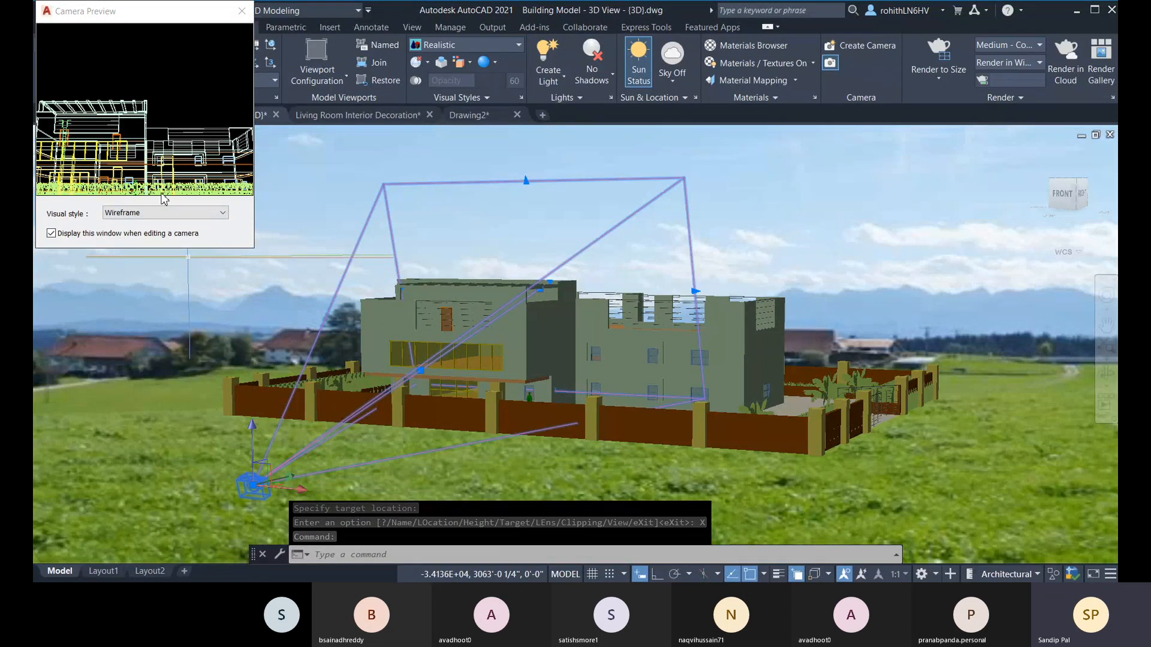
pyautogui.click(125, 214)
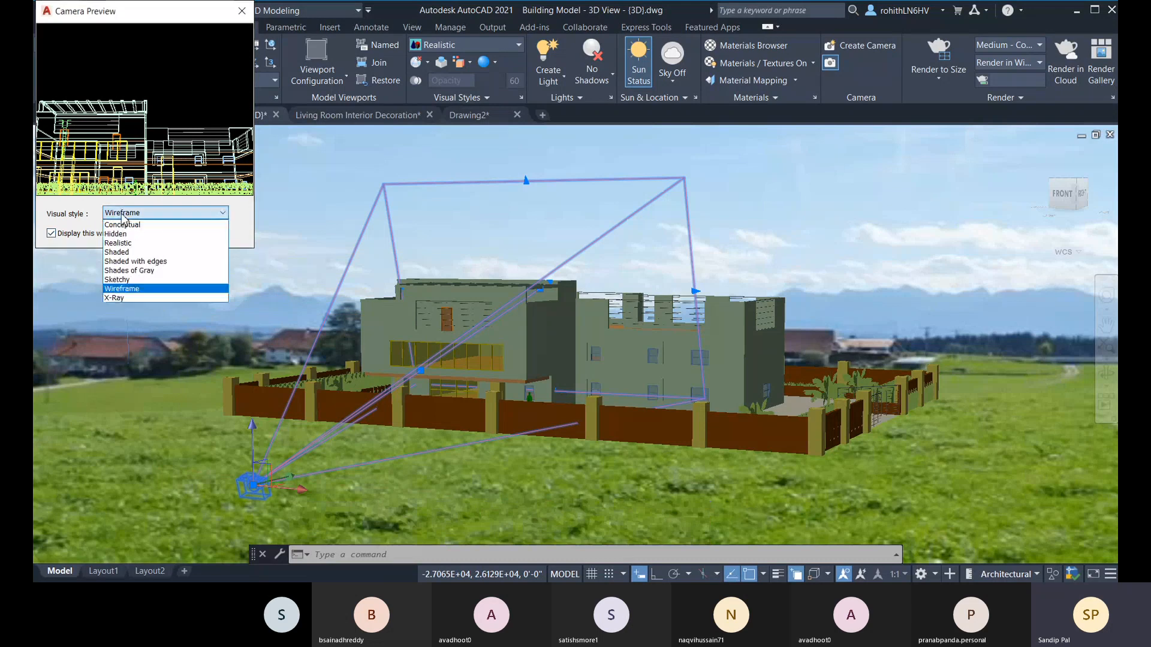
pyautogui.click(128, 244)
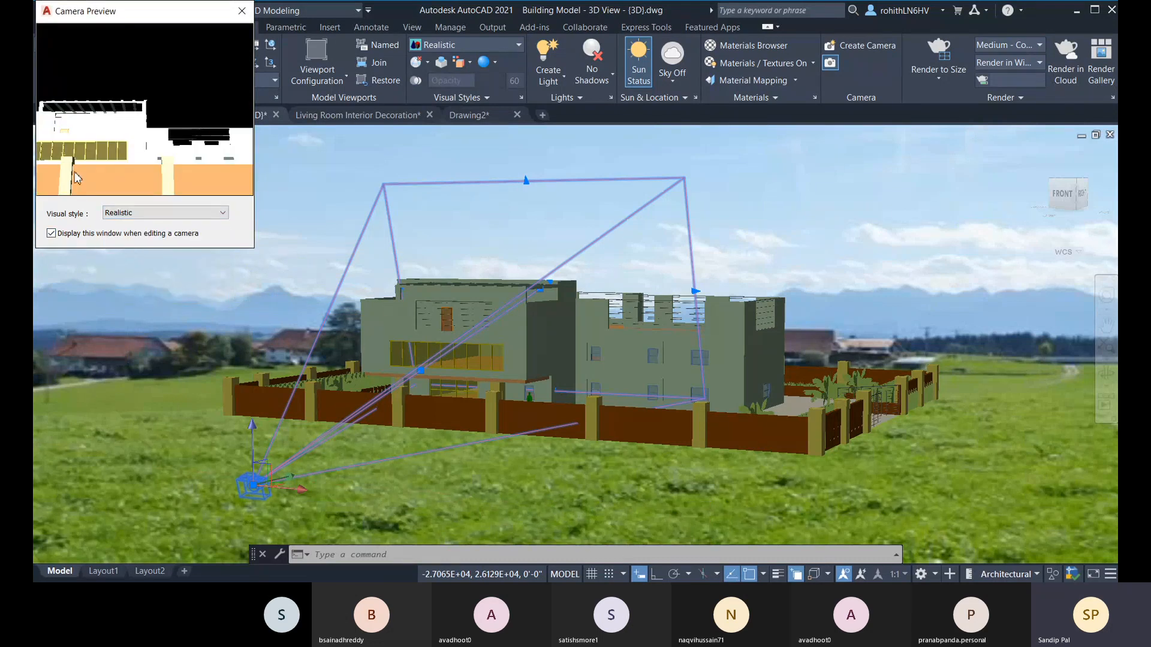
pyautogui.click(241, 11)
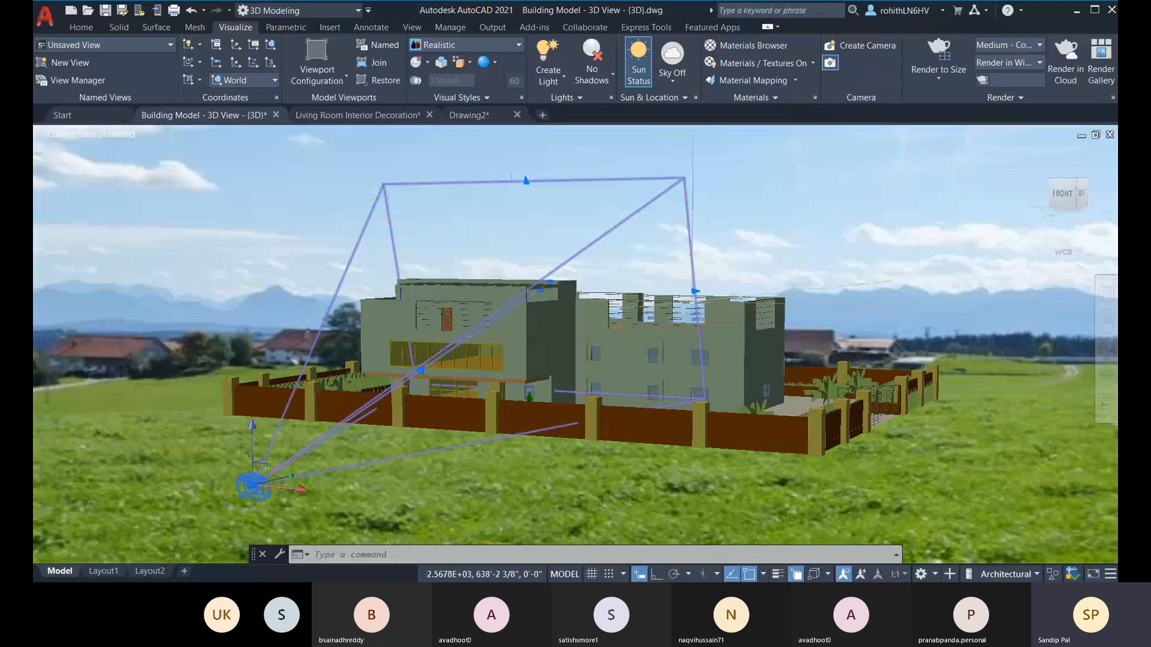
# Step: Widen the camera's field of view to about 68° and display the building through the Camera1 view
pyautogui.click(696, 291)
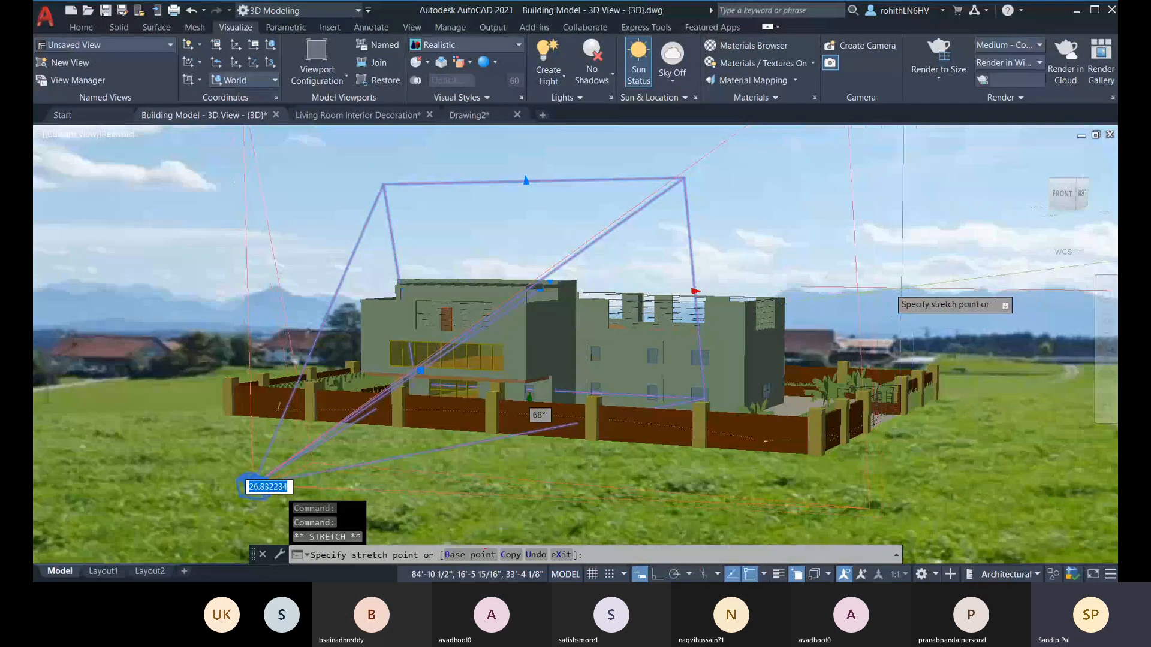
pyautogui.click(255, 487)
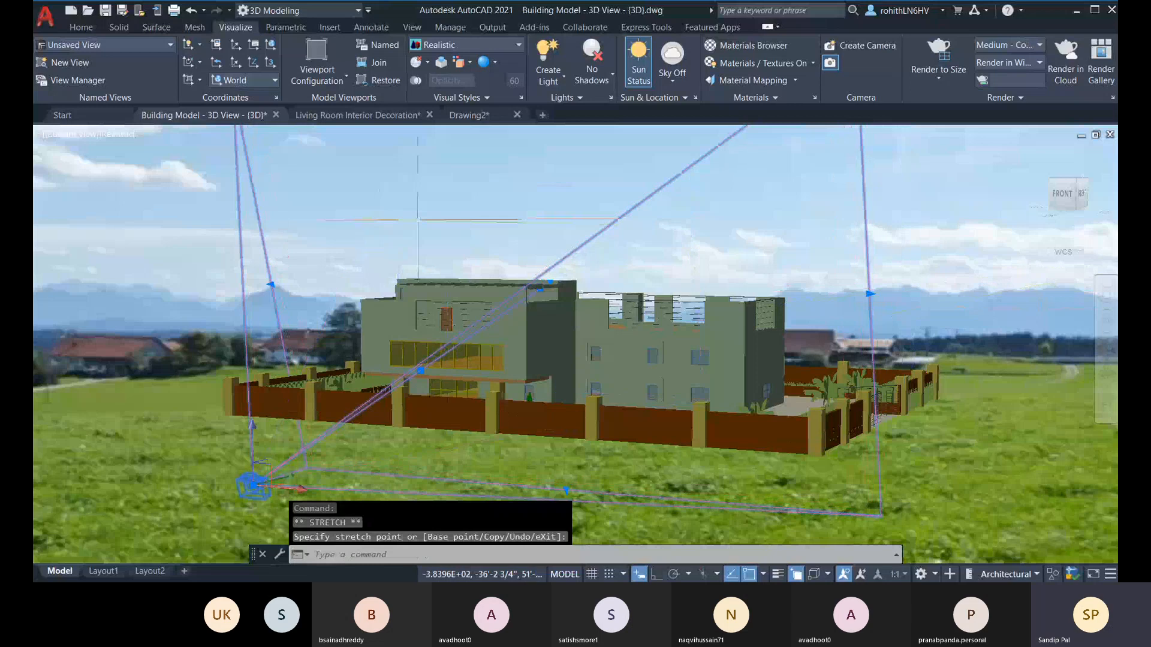
pyautogui.click(67, 140)
pyautogui.moveTo(102, 155)
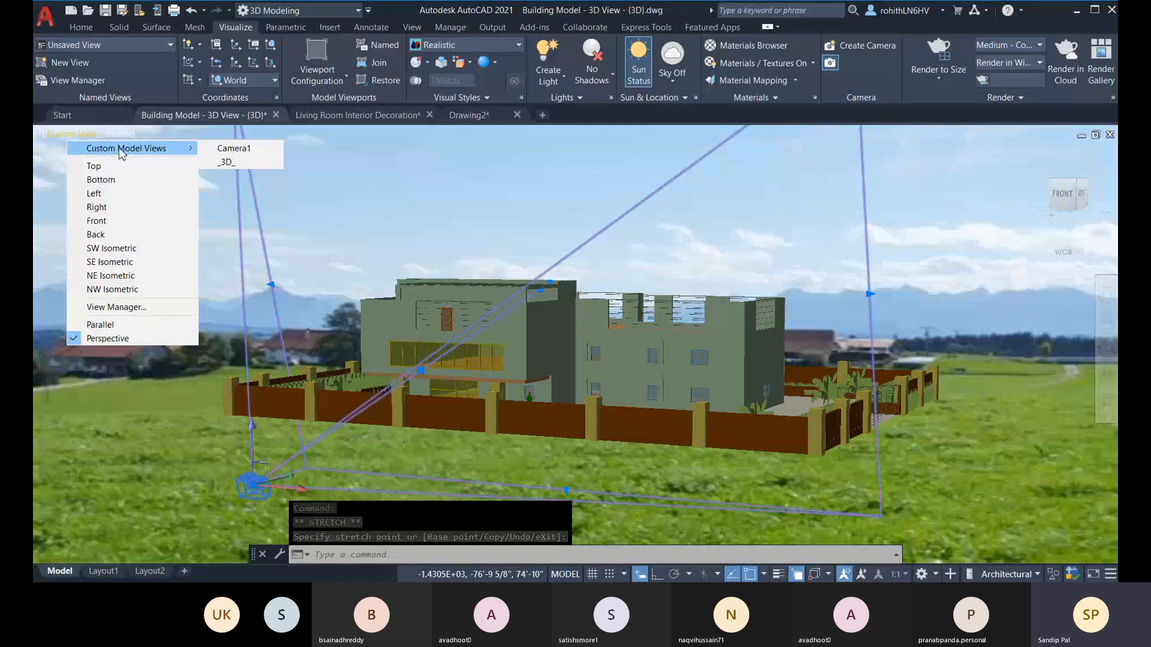
pyautogui.click(243, 149)
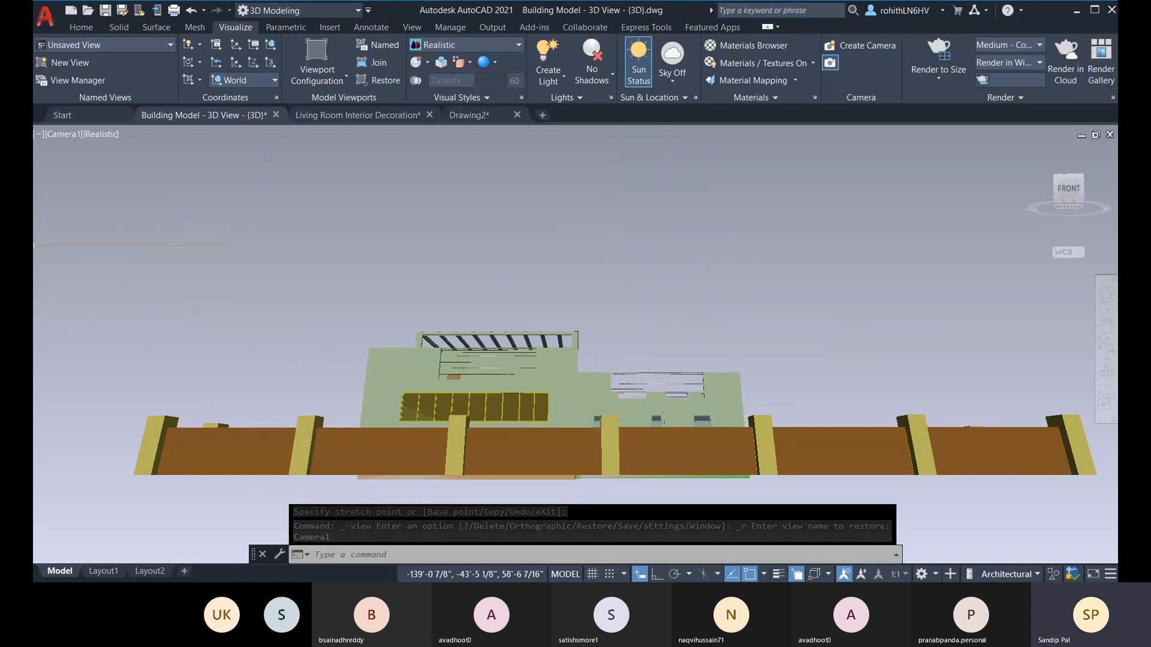
# Step: Switch from the camera view to the SE Isometric view and apply the Realistic visual style
pyautogui.click(65, 135)
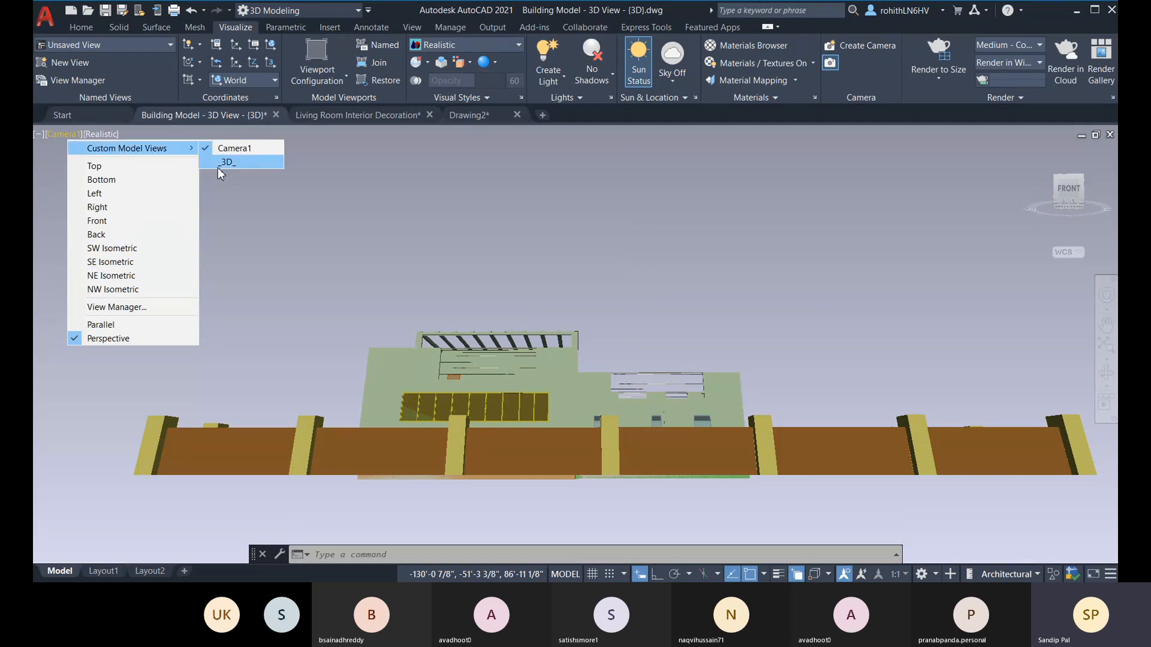
pyautogui.click(221, 162)
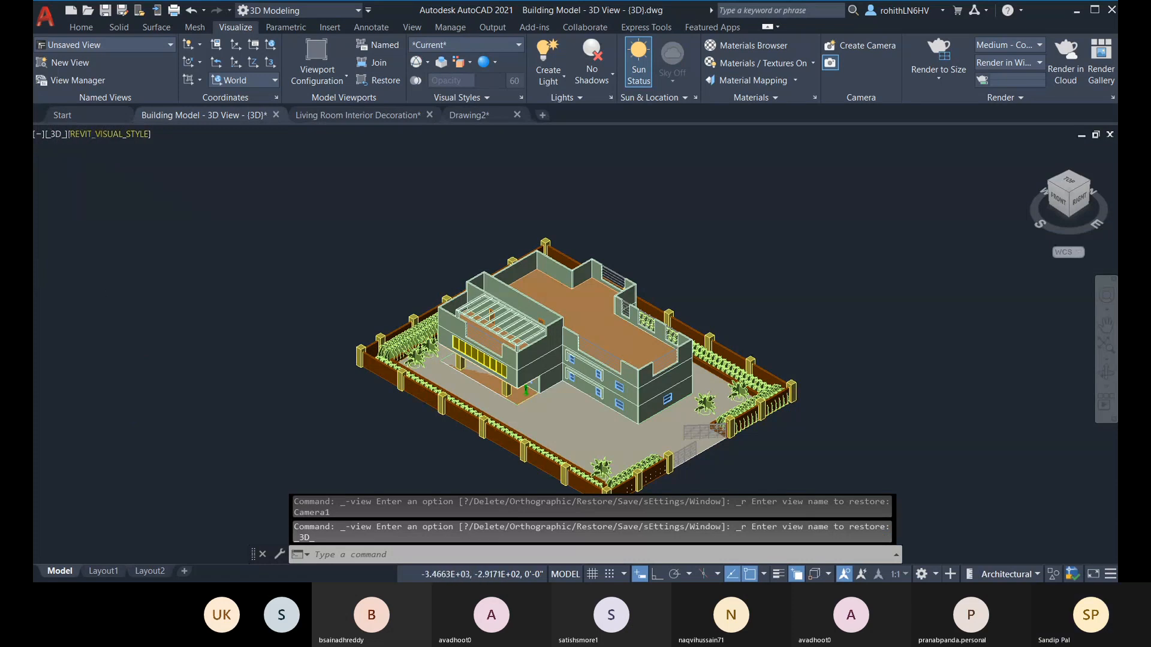
pyautogui.click(60, 134)
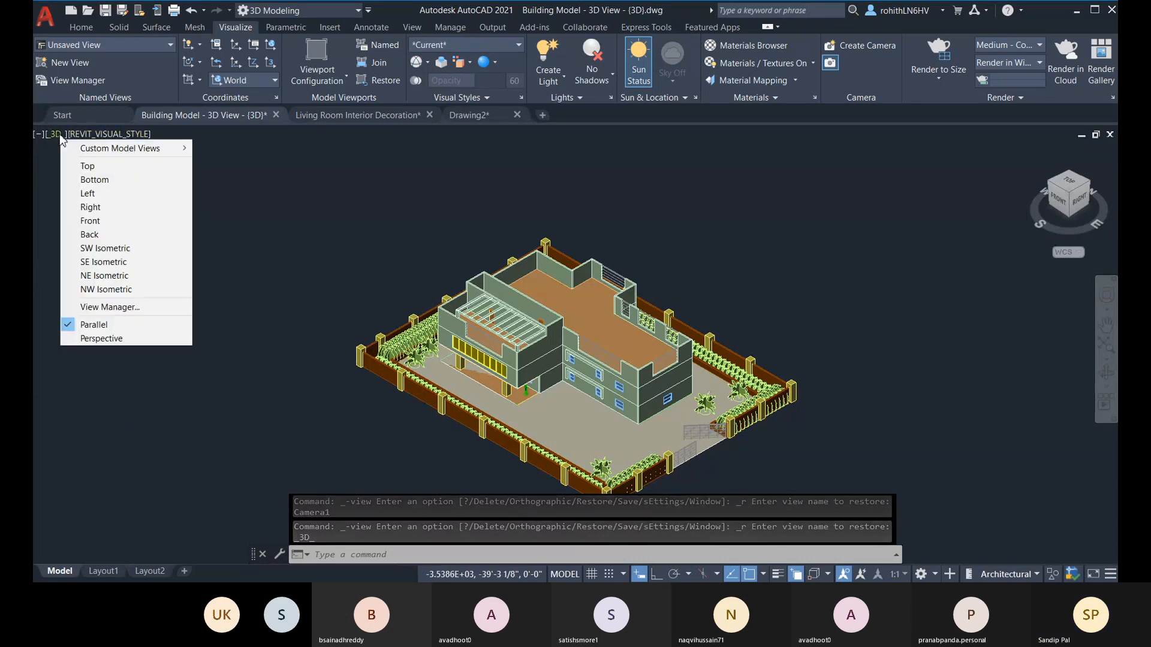
pyautogui.click(99, 262)
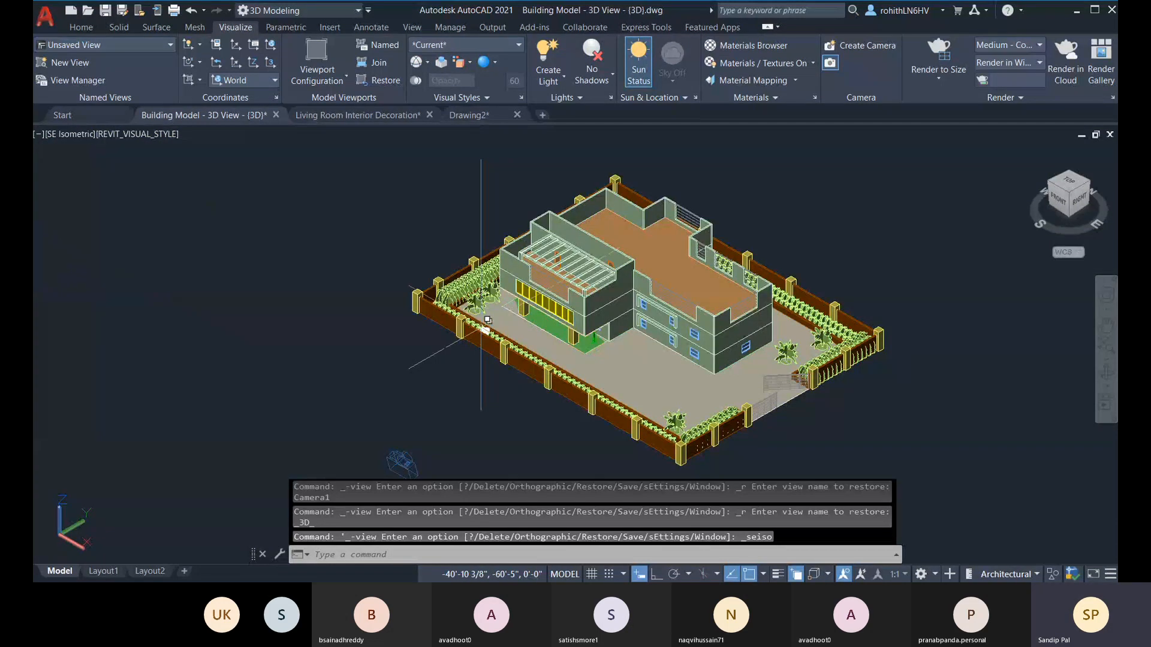
pyautogui.click(123, 136)
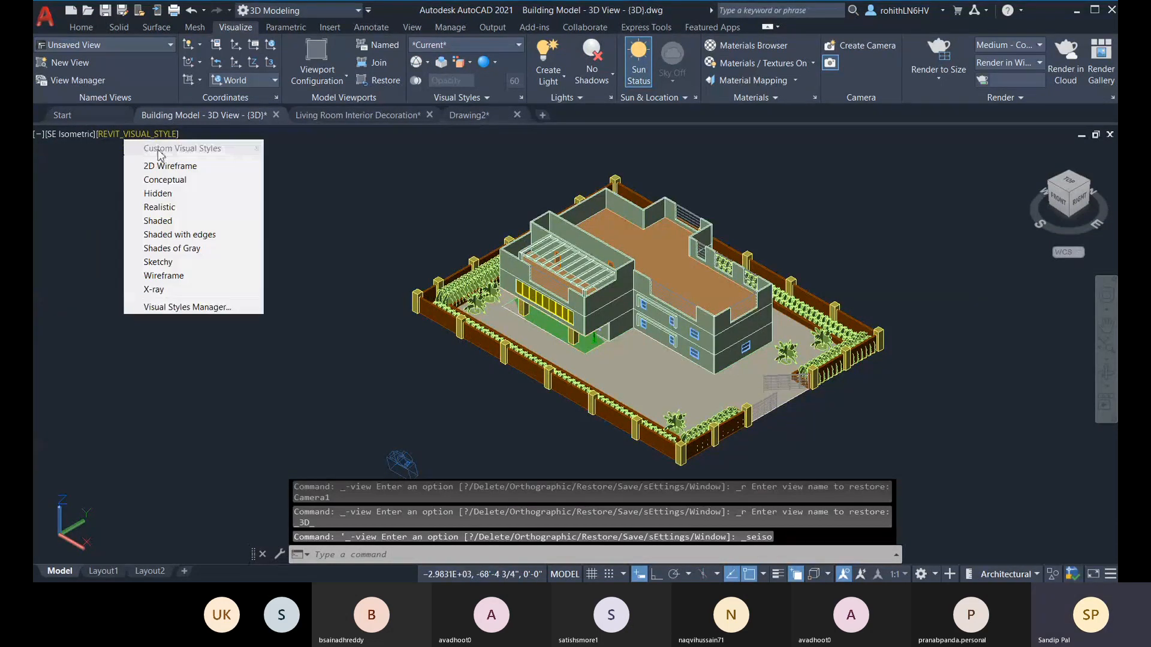
pyautogui.click(164, 208)
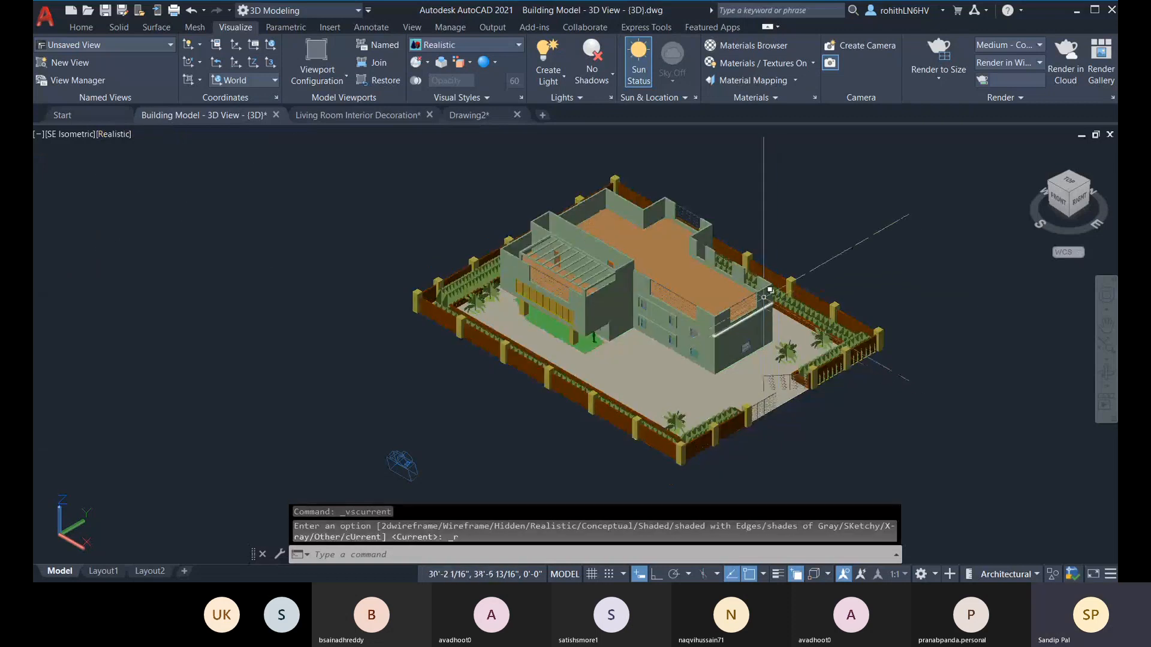
# Step: Select the camera in front of the building and raise it vertically by about 18'
pyautogui.keyDown('shift'); pyautogui.moveTo(423, 434); pyautogui.dragTo(403, 346, button='middle'); pyautogui.keyUp('shift')
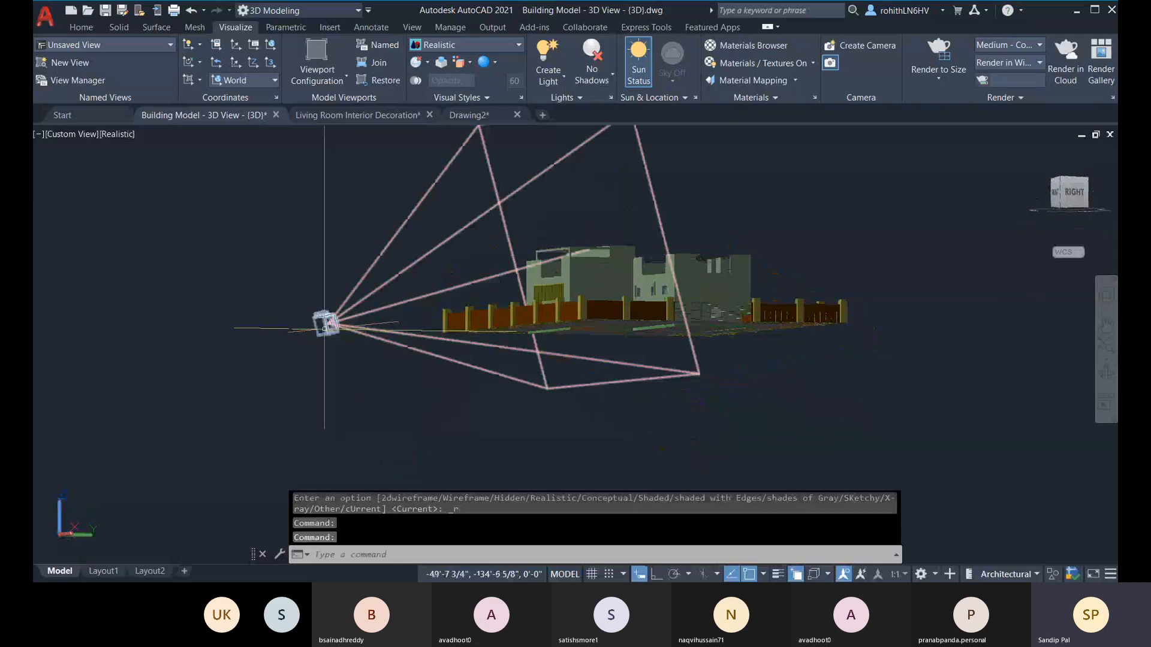
pyautogui.click(325, 326)
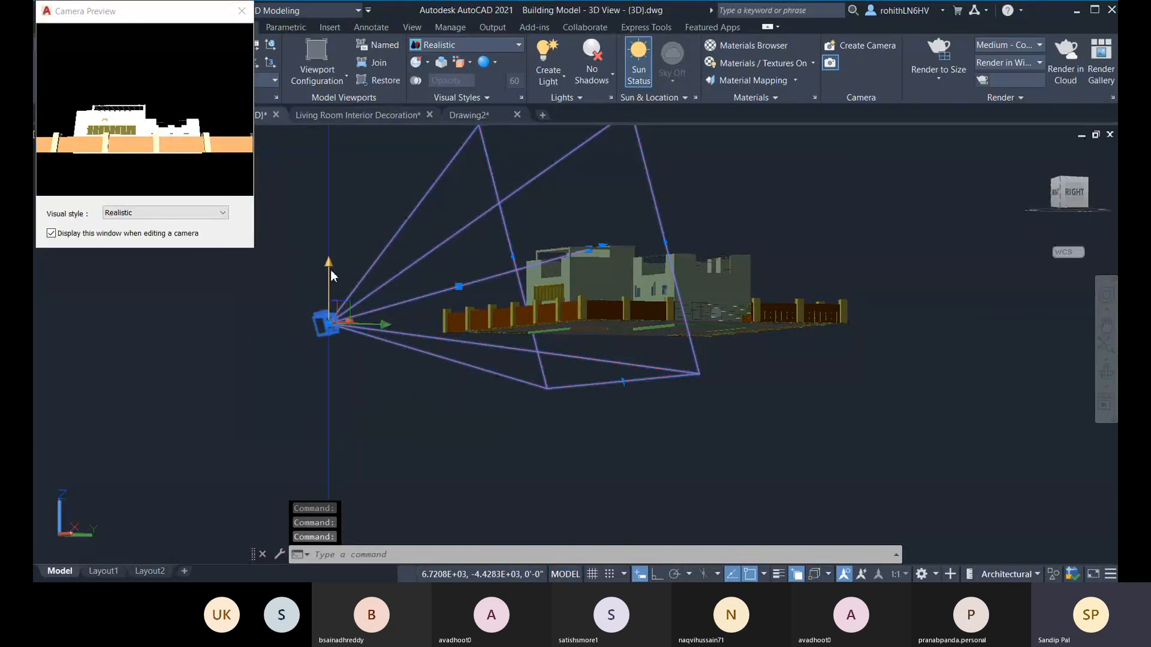
pyautogui.click(328, 324)
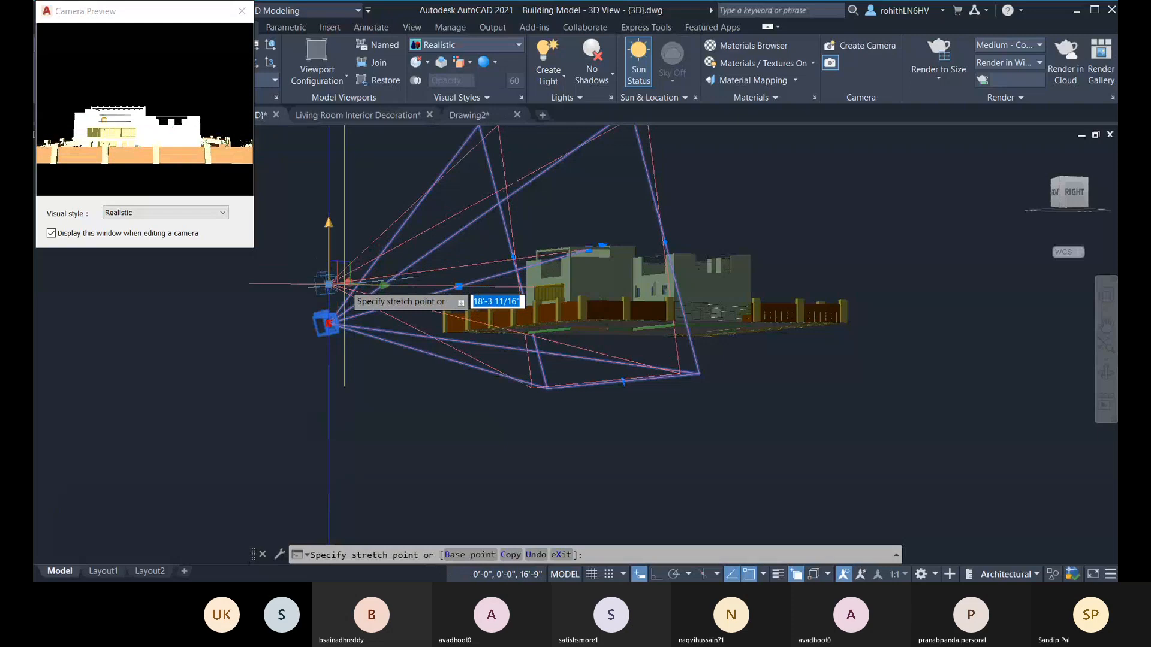
pyautogui.click(344, 284)
# Step: Move the camera along the positive X axis to just outside the compound's front corner near the gate
pyautogui.keyDown('shift'); pyautogui.moveTo(399, 344); pyautogui.dragTo(525, 388, button='middle'); pyautogui.keyUp('shift')
pyautogui.keyDown('shift'); pyautogui.rightClick(400, 360); pyautogui.keyUp('shift')
pyautogui.click(430, 391)
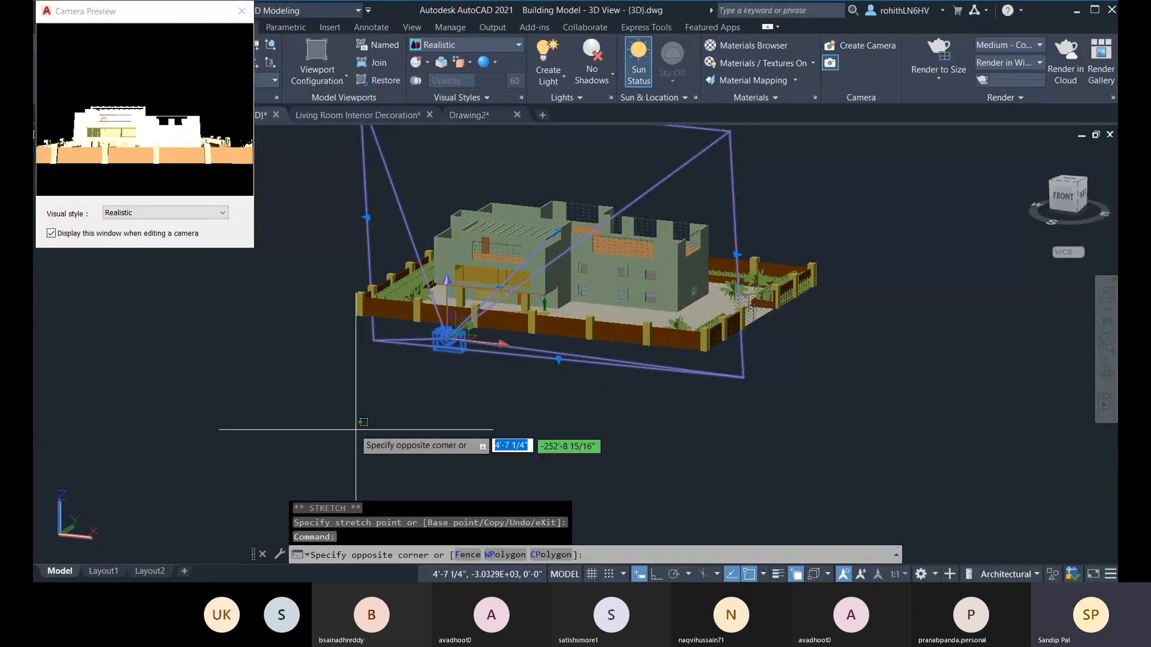
pyautogui.click(448, 339)
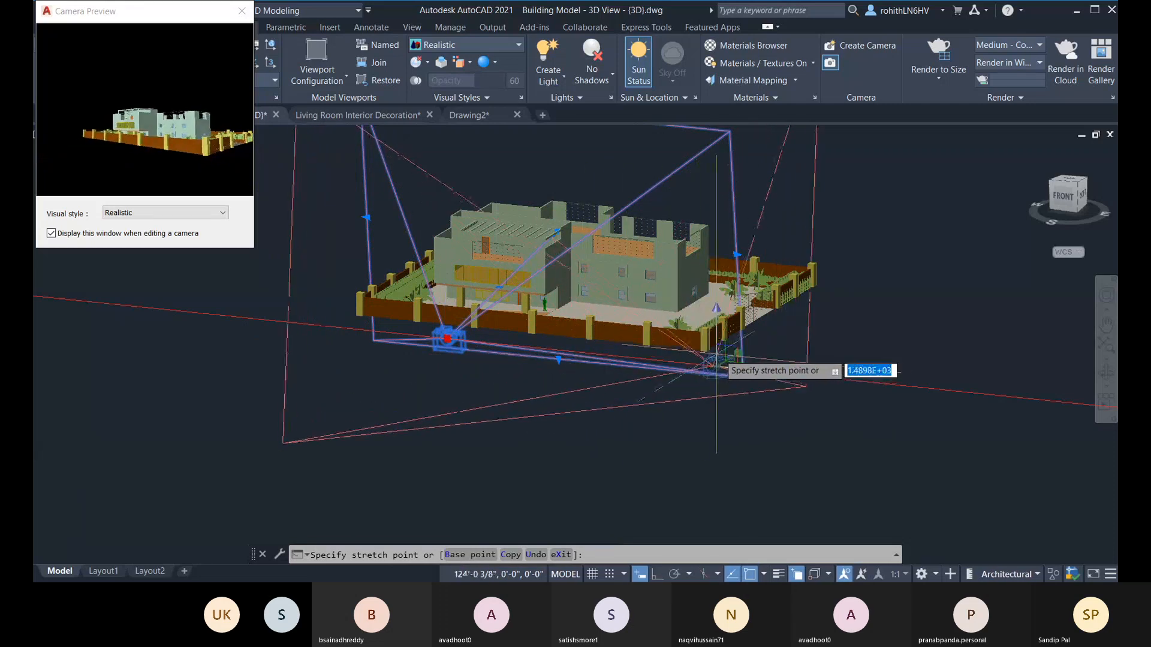
pyautogui.click(737, 371)
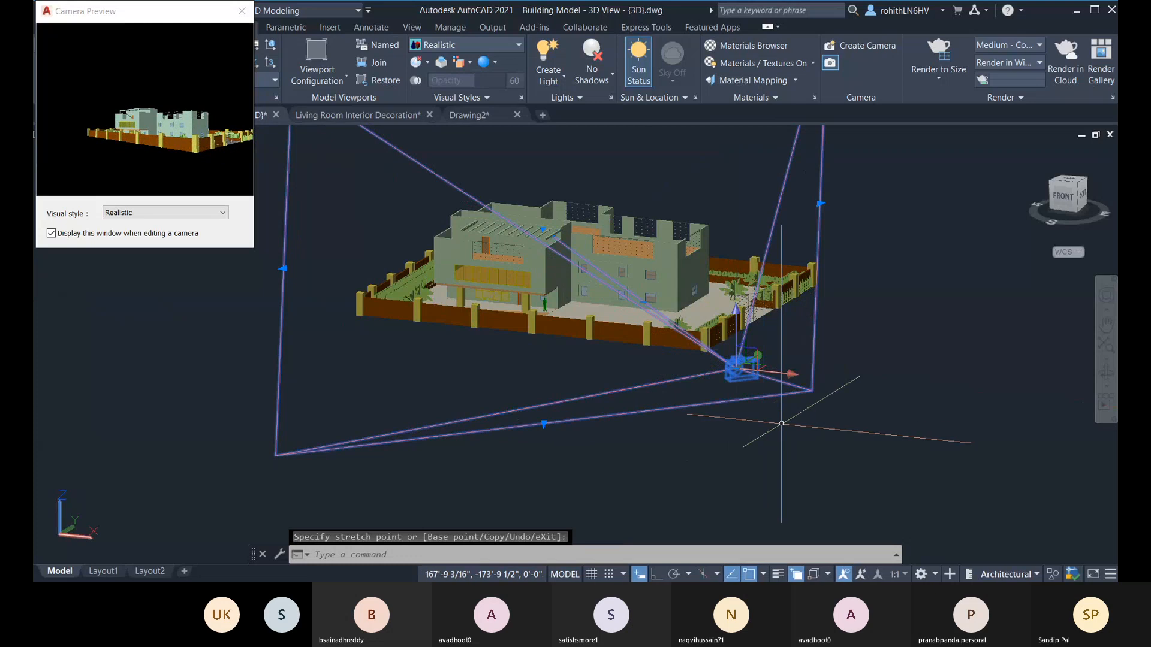
# Step: Shorten the camera's target distance so the target lies in front of the recess between the two building blocks
pyautogui.keyDown('shift'); pyautogui.moveTo(786, 470); pyautogui.dragTo(745, 481, button='middle'); pyautogui.keyUp('shift')
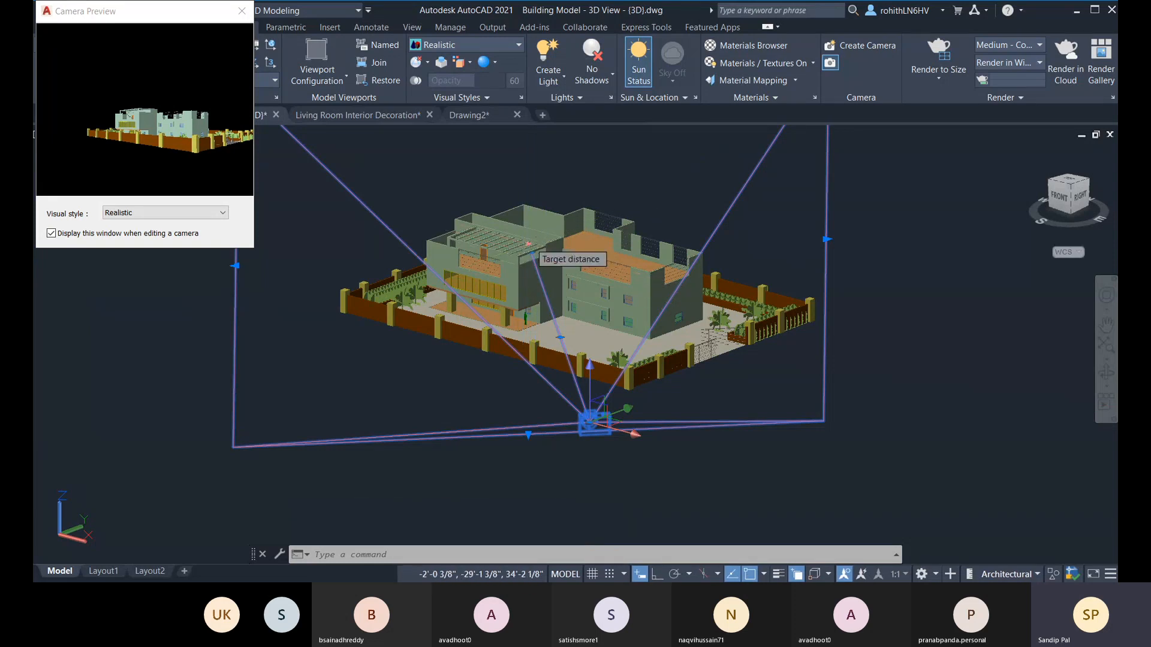
pyautogui.click(529, 246)
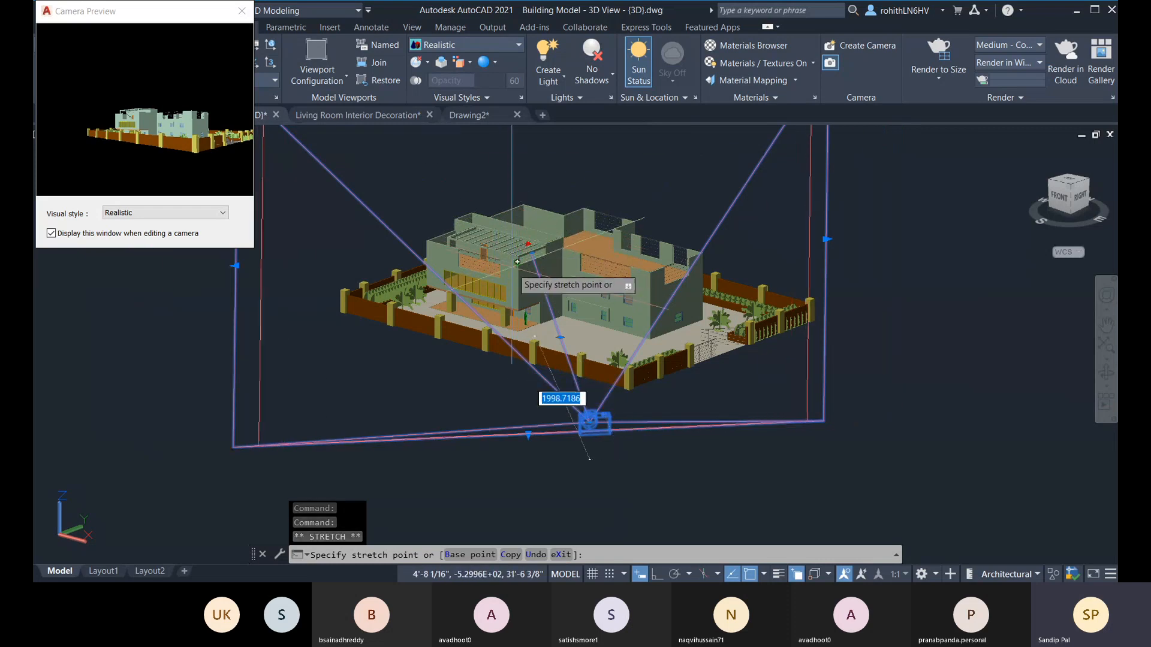
pyautogui.click(545, 290)
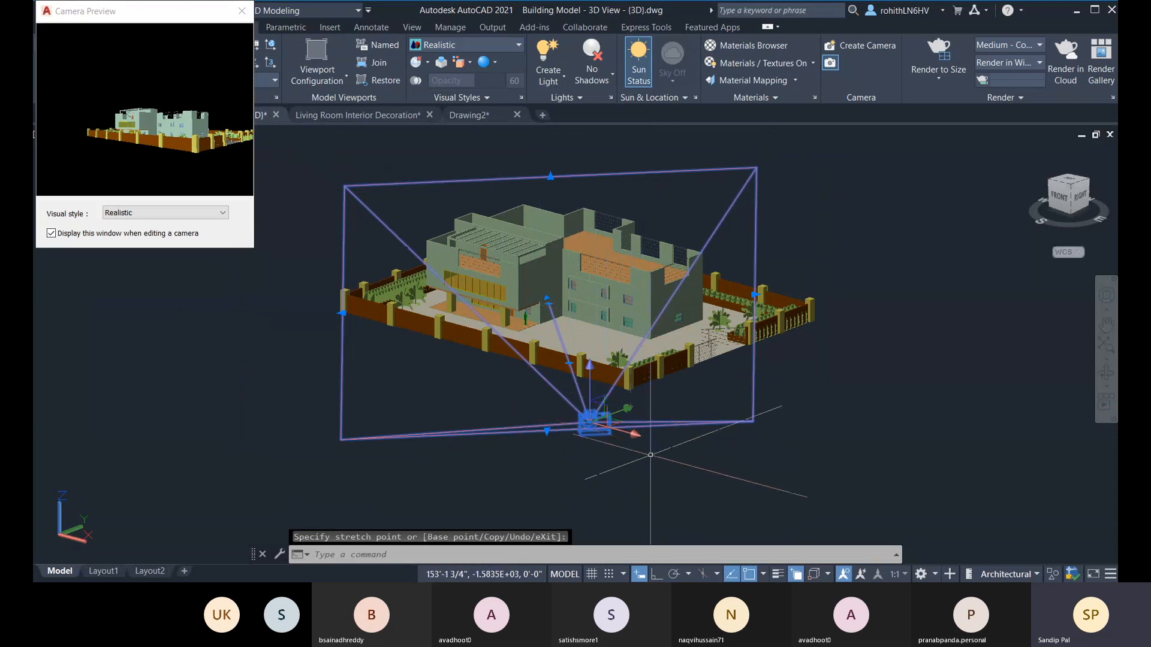
# Step: Move the camera about 24' along the positive Y axis, closer to the boundary wall
pyautogui.keyDown('shift'); pyautogui.moveTo(654, 462); pyautogui.dragTo(549, 477, button='middle'); pyautogui.keyUp('shift')
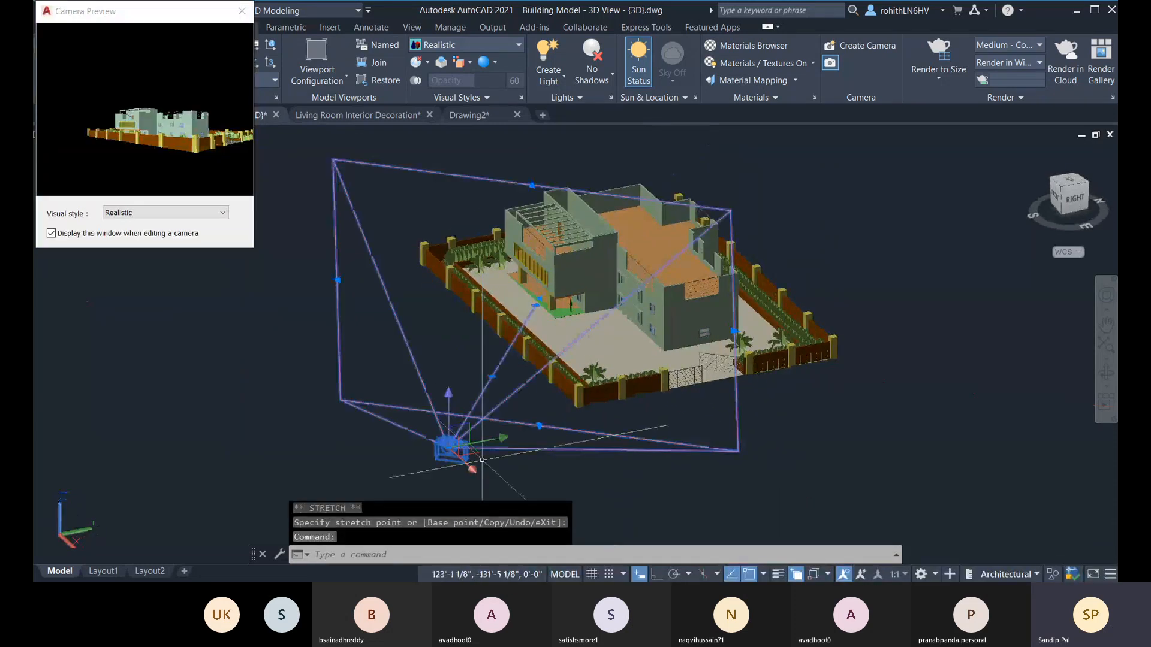
pyautogui.click(449, 448)
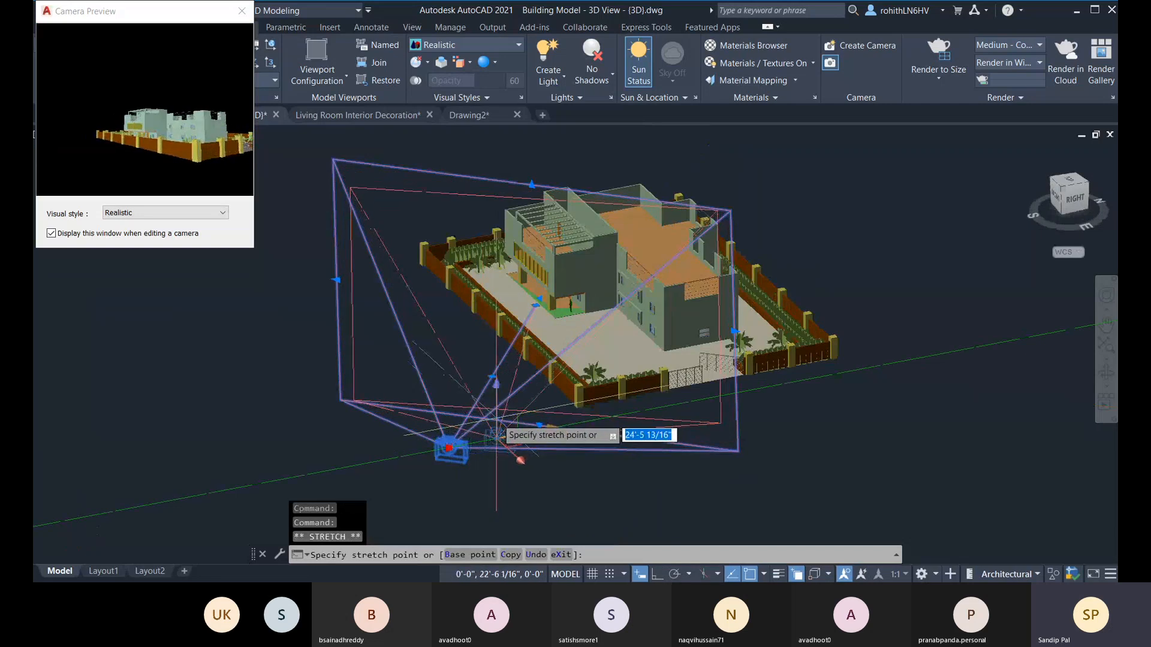
pyautogui.click(498, 443)
# Step: Move the camera about 67' along the negative X axis and raise it vertically by about 8'
pyautogui.click(499, 439)
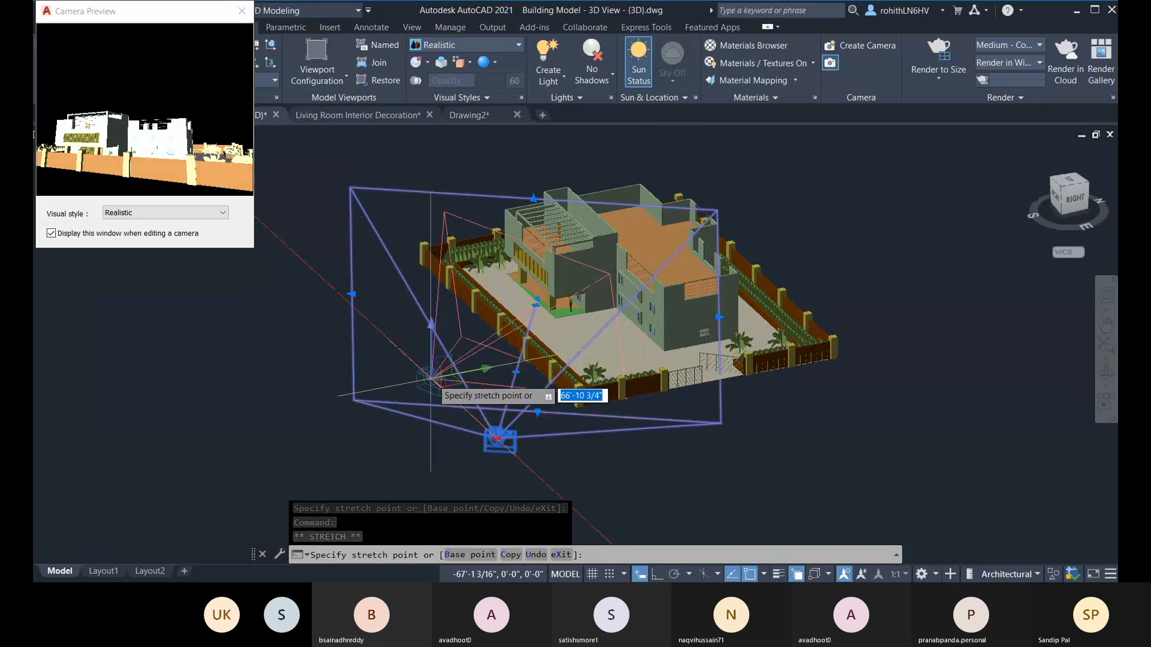
pyautogui.click(432, 379)
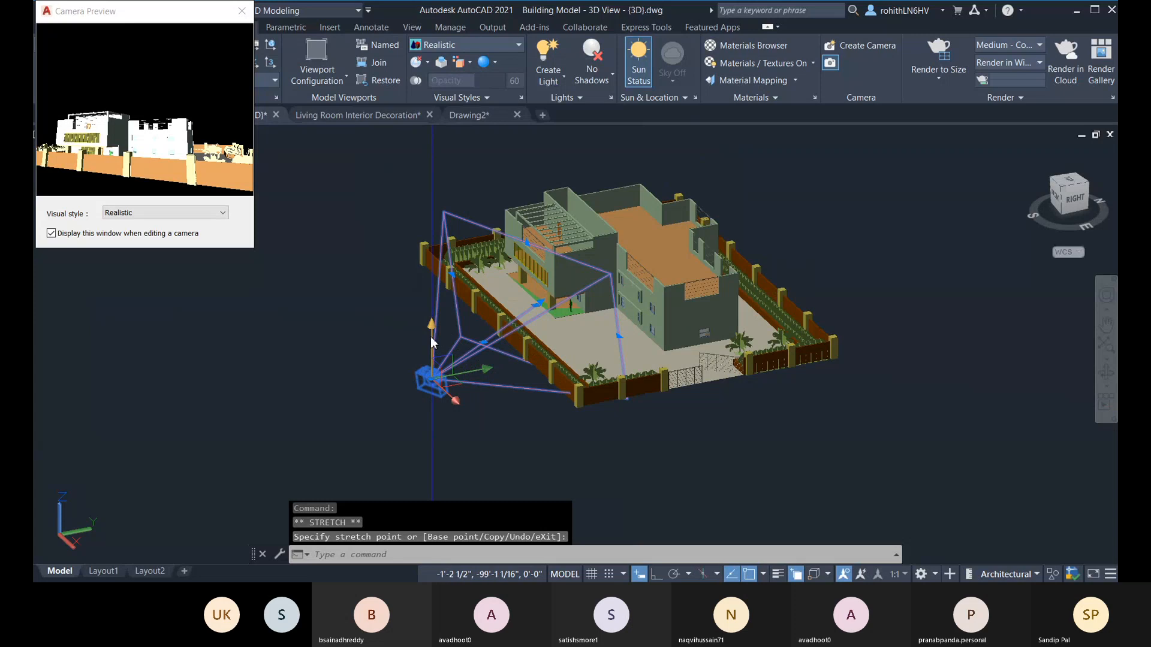
pyautogui.click(432, 379)
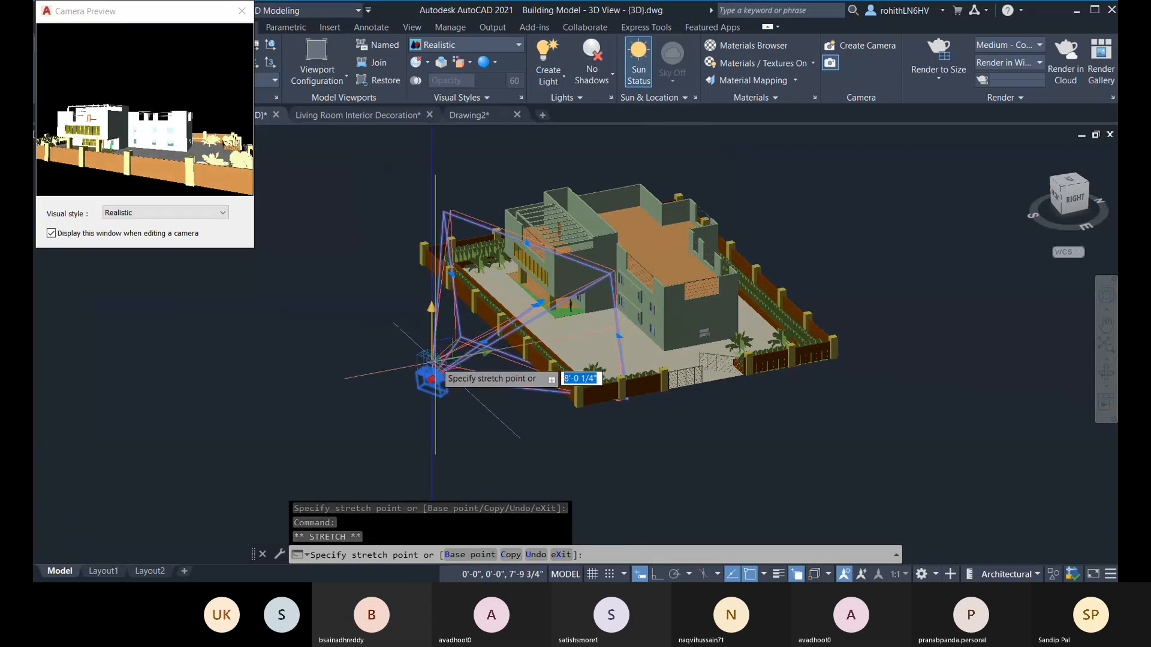
pyautogui.click(431, 367)
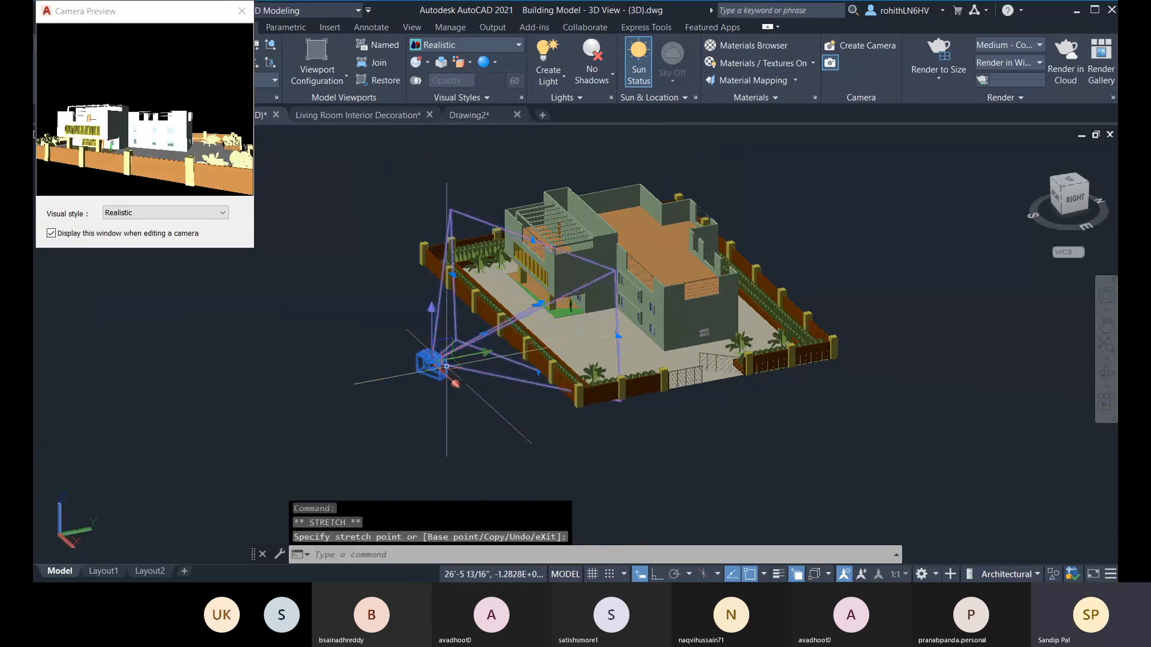
# Step: Widen the camera's field of view to about 87°
pyautogui.click(617, 336)
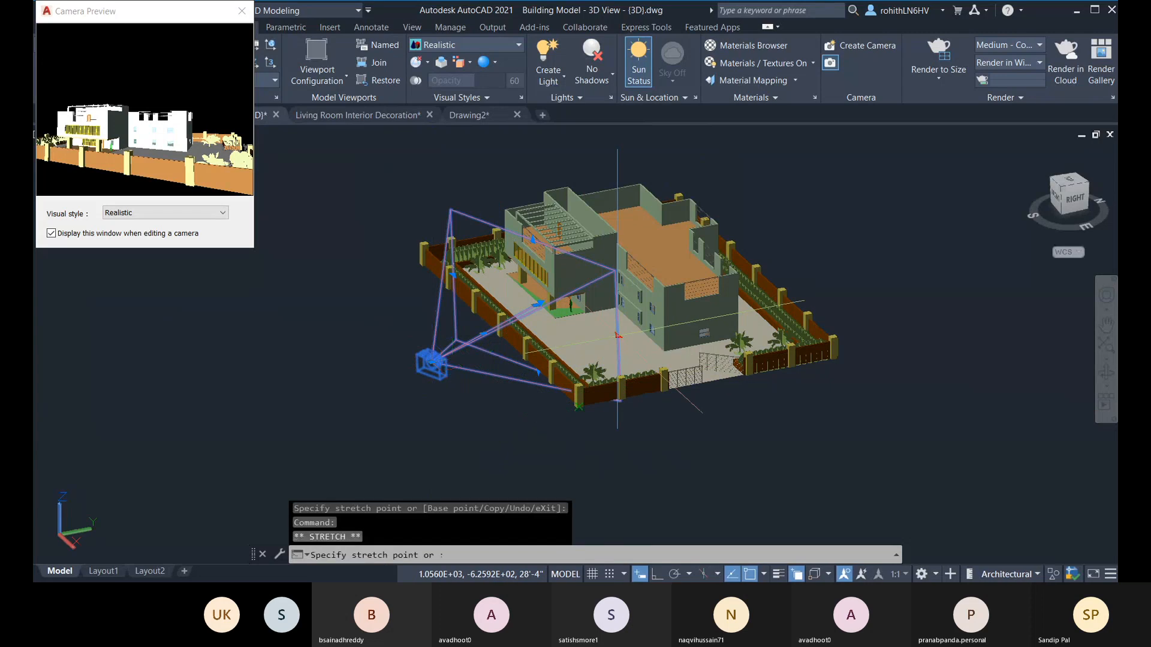
pyautogui.click(641, 348)
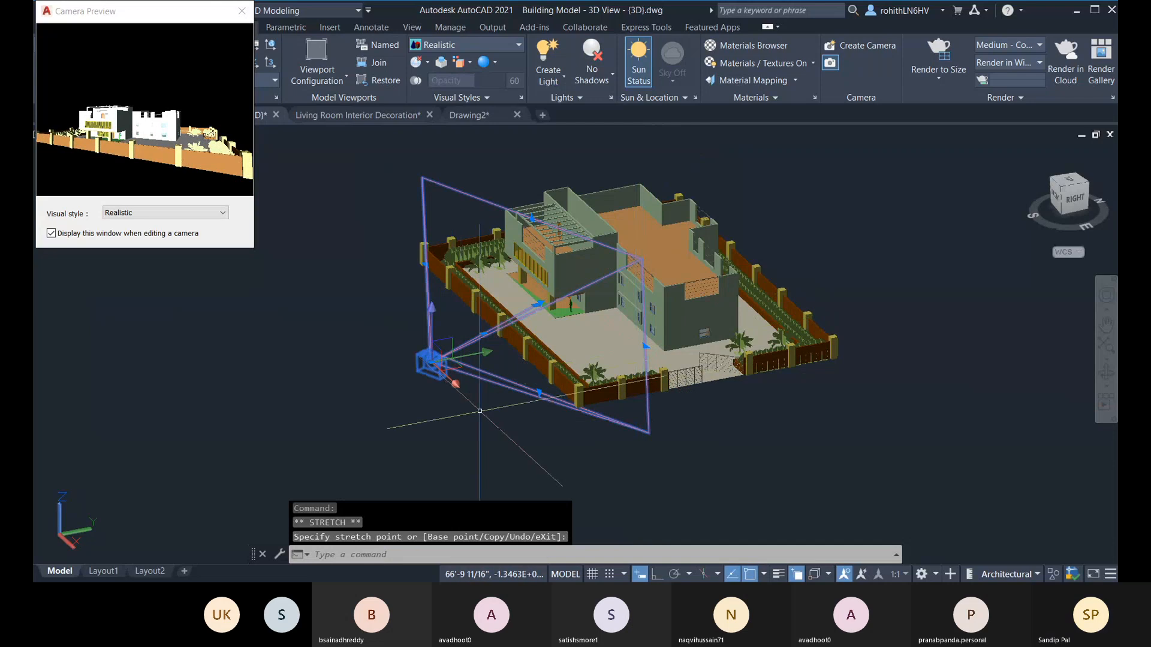
# Step: Close the camera preview, switch the viewport to the saved Camera1 view and examine how the building is framed
pyautogui.keyDown('shift'); pyautogui.moveTo(539, 445); pyautogui.dragTo(580, 400, button='middle'); pyautogui.keyUp('shift')
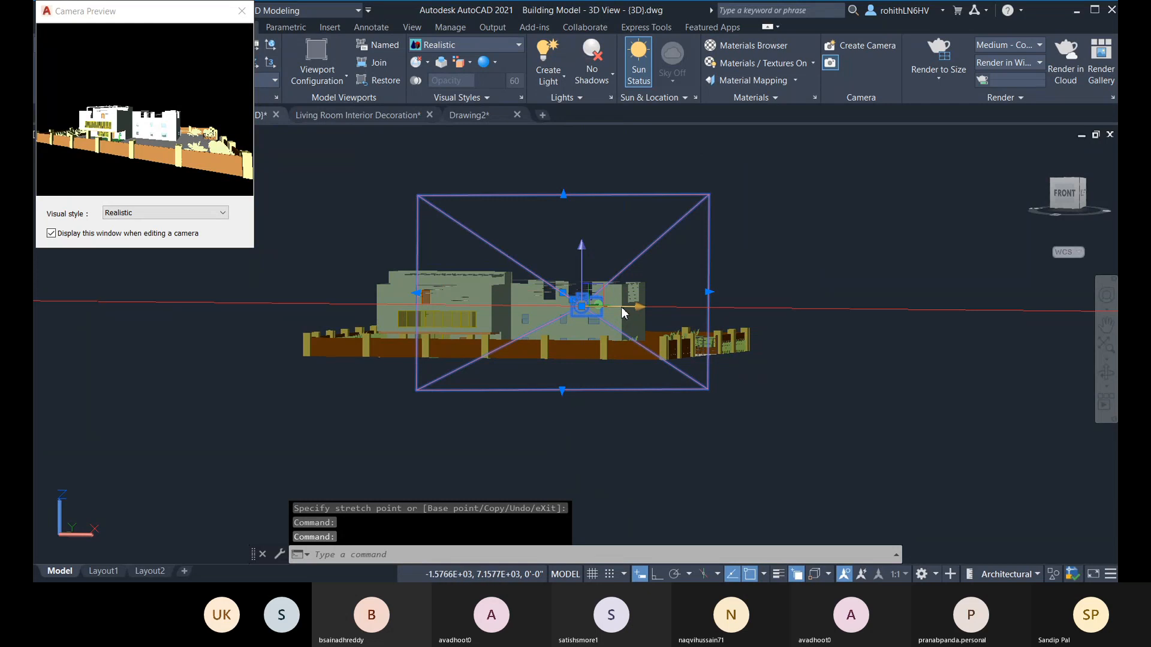
pyautogui.keyDown('shift'); pyautogui.moveTo(771, 358); pyautogui.dragTo(708, 337, button='middle'); pyautogui.keyUp('shift')
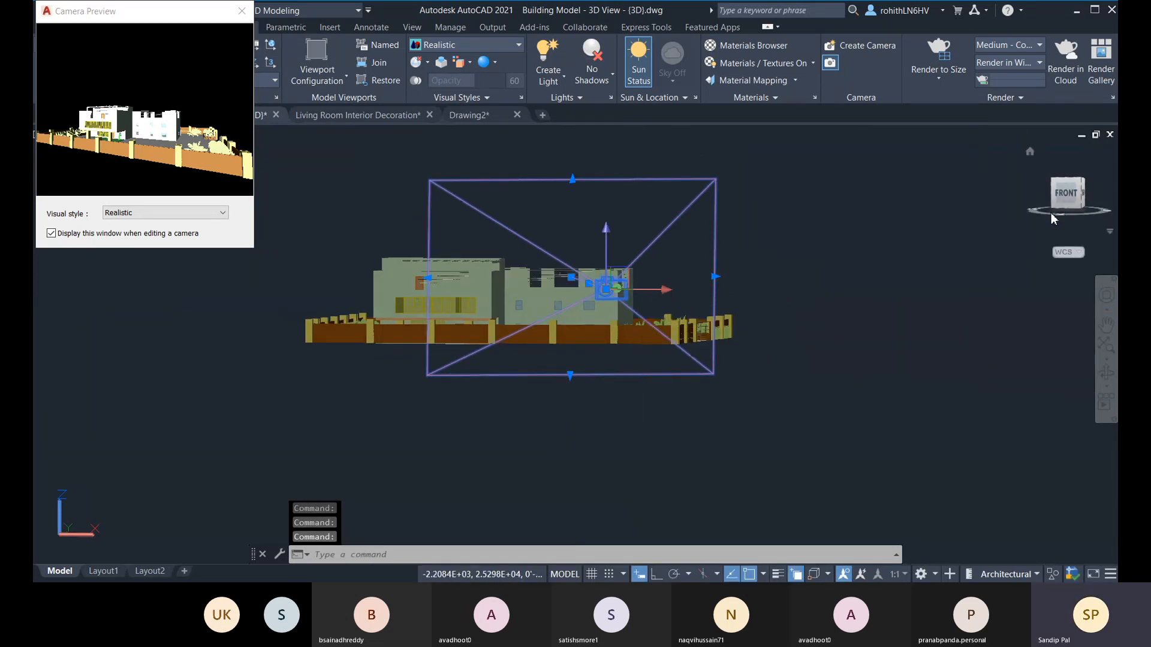
pyautogui.click(1067, 201)
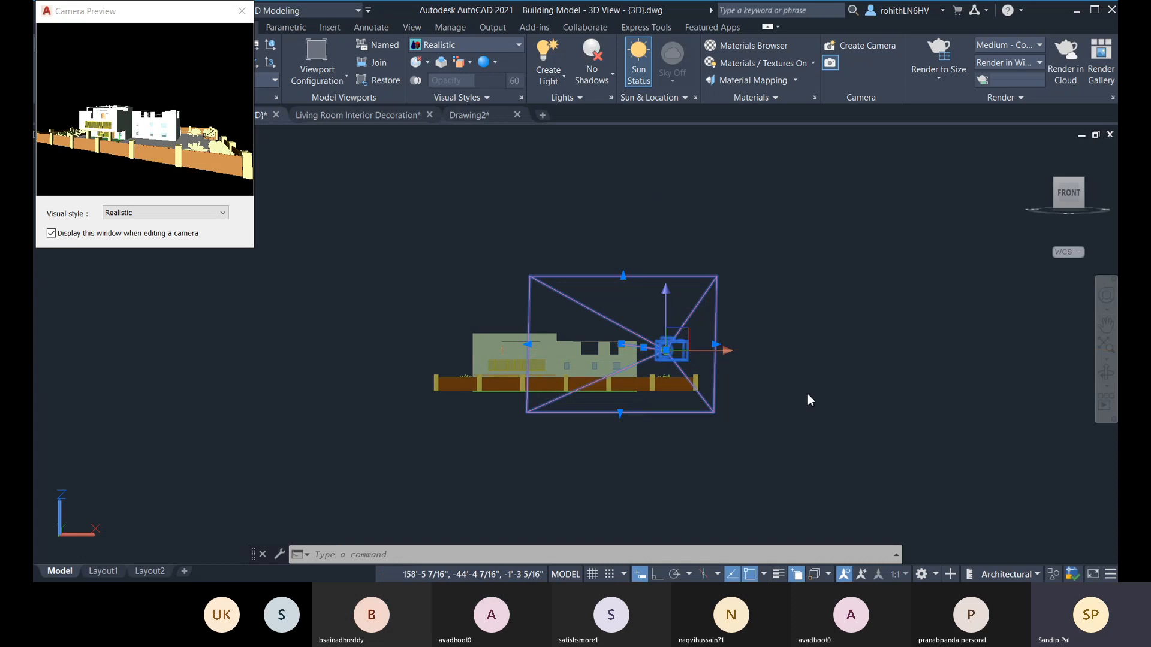
pyautogui.press('Escape')
pyautogui.keyDown('shift'); pyautogui.moveTo(792, 396); pyautogui.dragTo(726, 412, button='middle'); pyautogui.keyUp('shift')
pyautogui.click(577, 376)
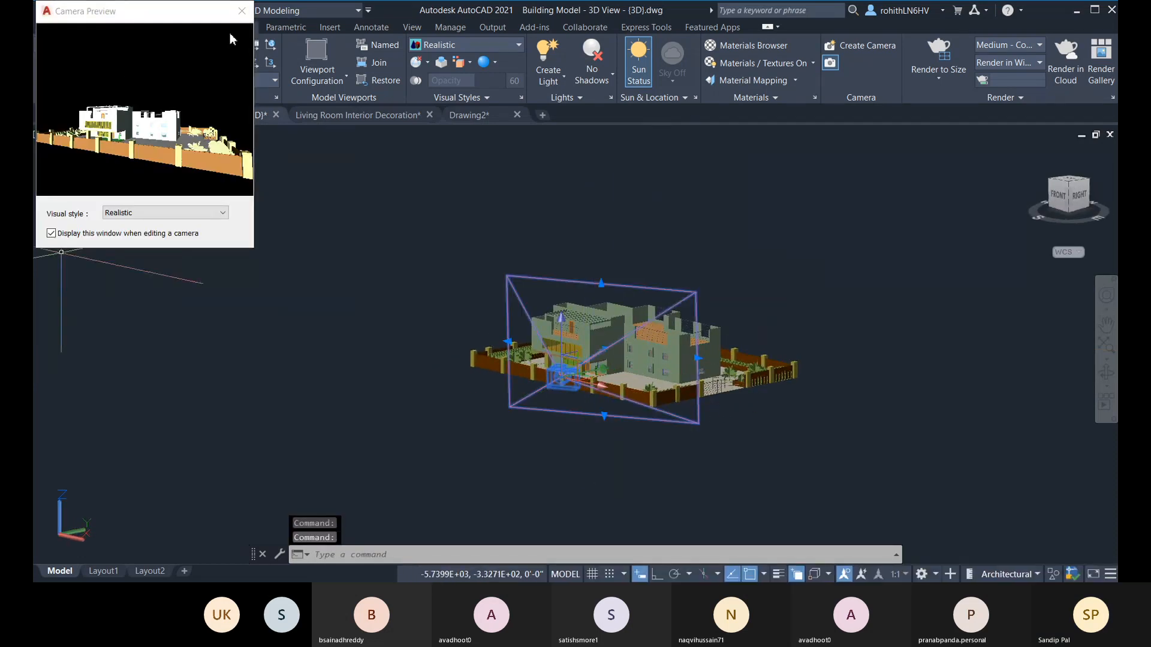
pyautogui.click(242, 18)
pyautogui.click(66, 135)
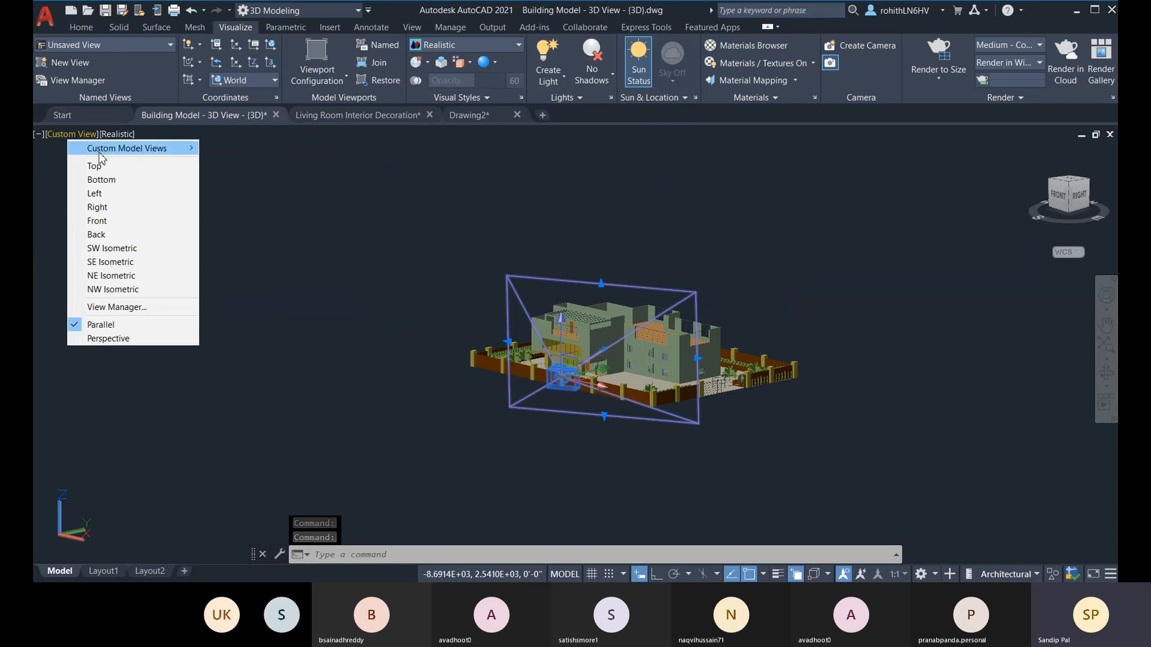
pyautogui.moveTo(142, 149)
pyautogui.click(237, 149)
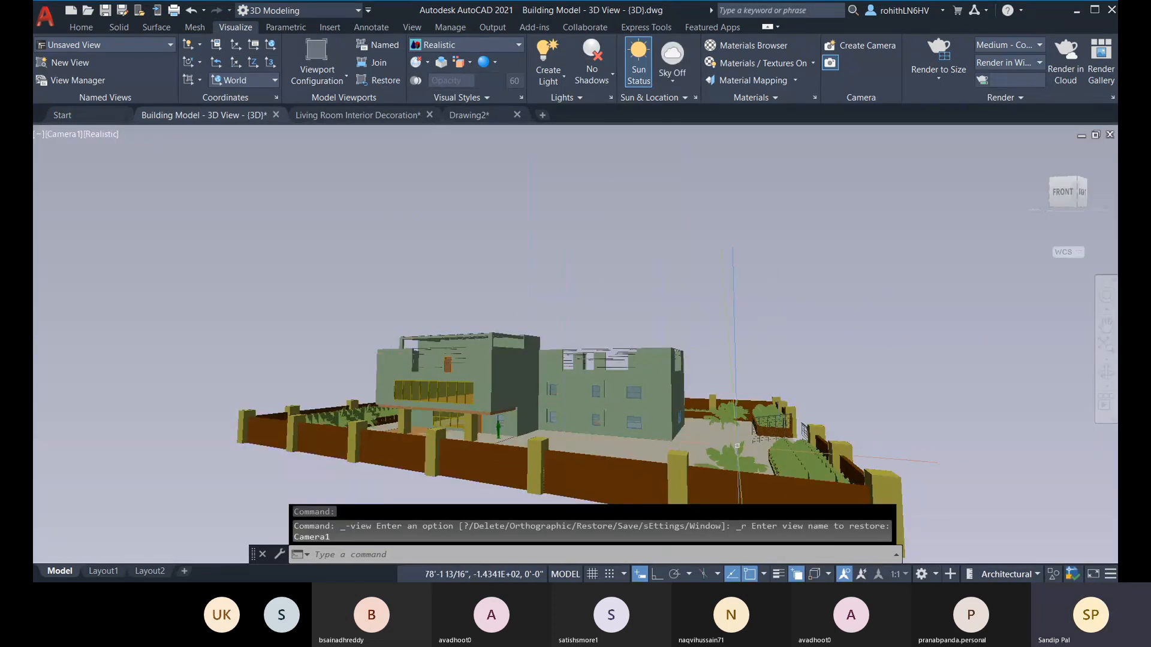
pyautogui.click(517, 364)
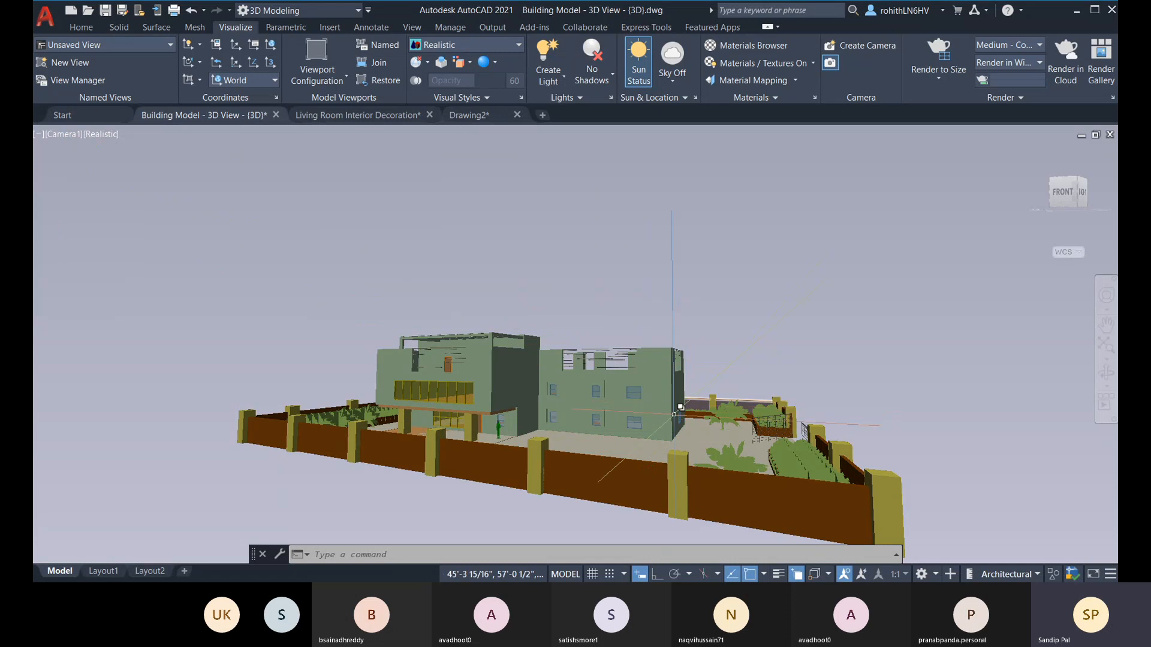
pyautogui.scroll(4, 635, 434)
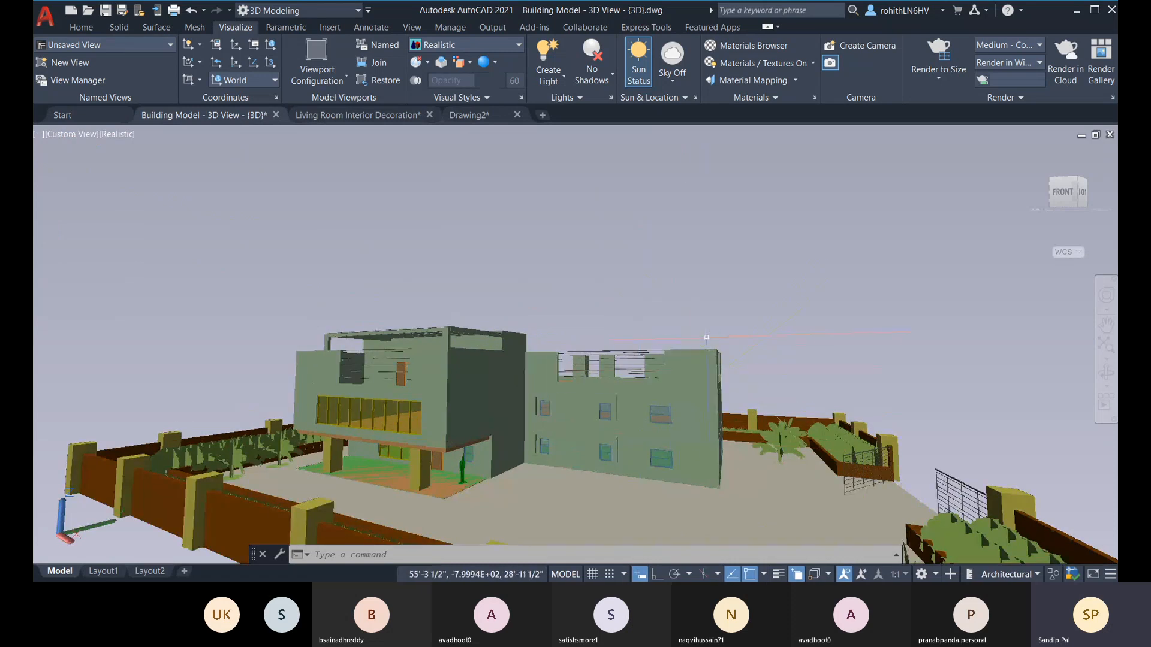
pyautogui.scroll(-4, 705, 361)
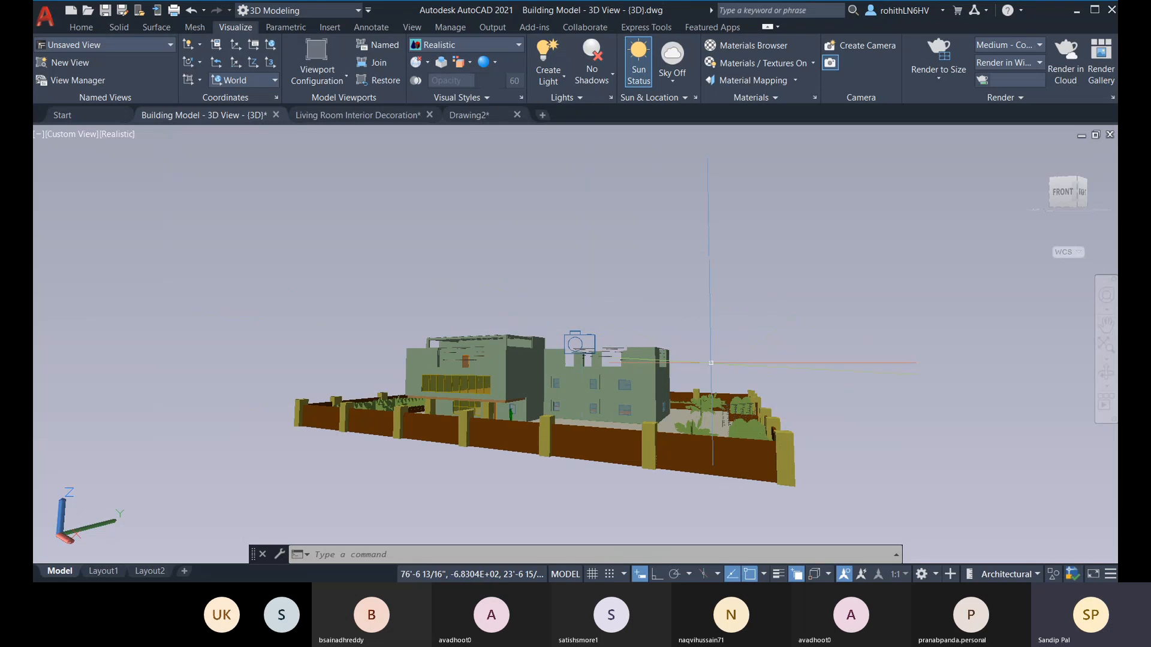
# Step: Select the camera in front of the building and lower its target location vertically by about 9'-5"
pyautogui.moveTo(377, 484); pyautogui.dragTo(376, 484, button='middle')
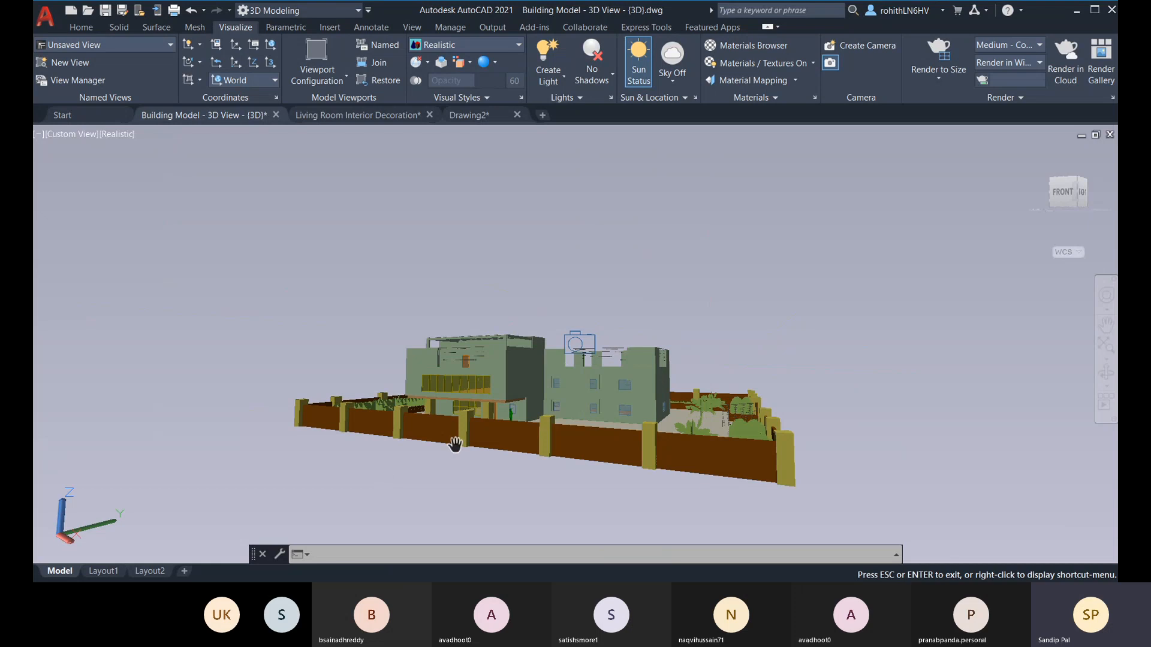
pyautogui.press('Escape')
pyautogui.press('Escape')
pyautogui.click(585, 333)
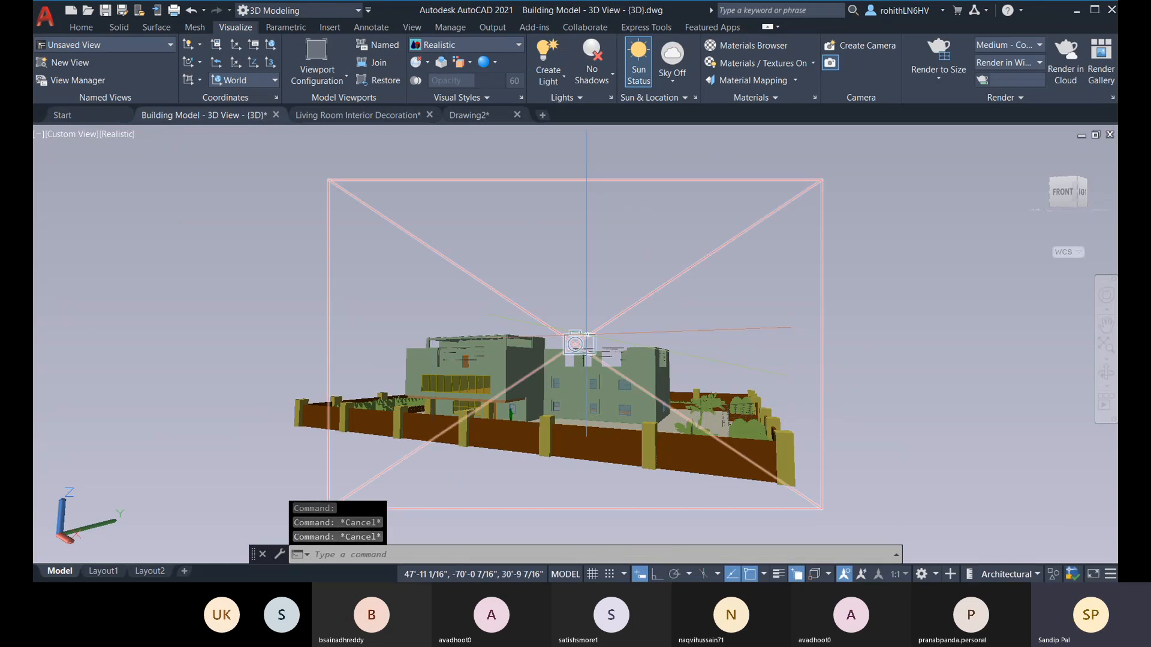
pyautogui.click(574, 344)
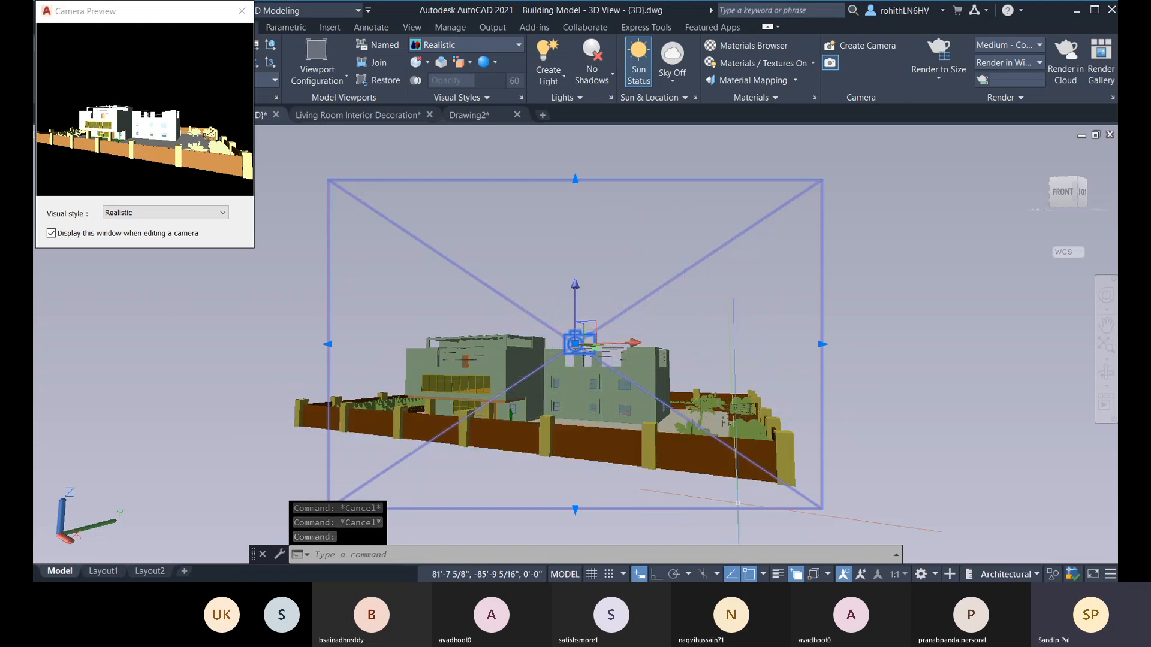
pyautogui.keyDown('shift'); pyautogui.moveTo(725, 501); pyautogui.dragTo(734, 473, button='middle'); pyautogui.keyUp('shift')
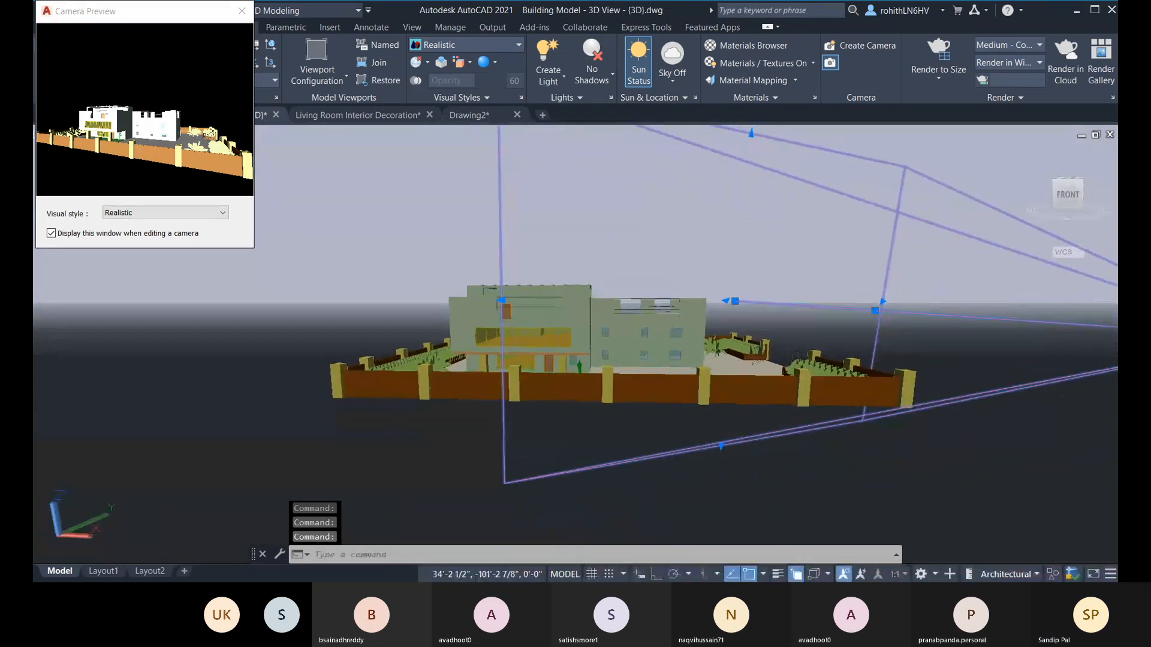
pyautogui.click(735, 301)
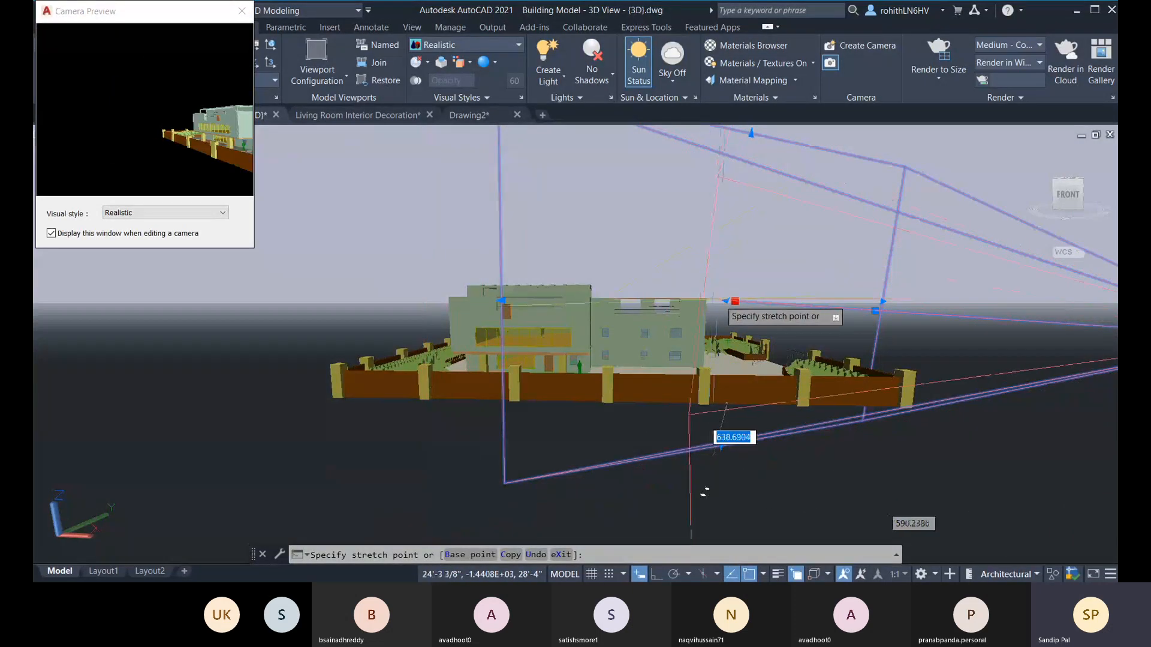
pyautogui.press('Escape')
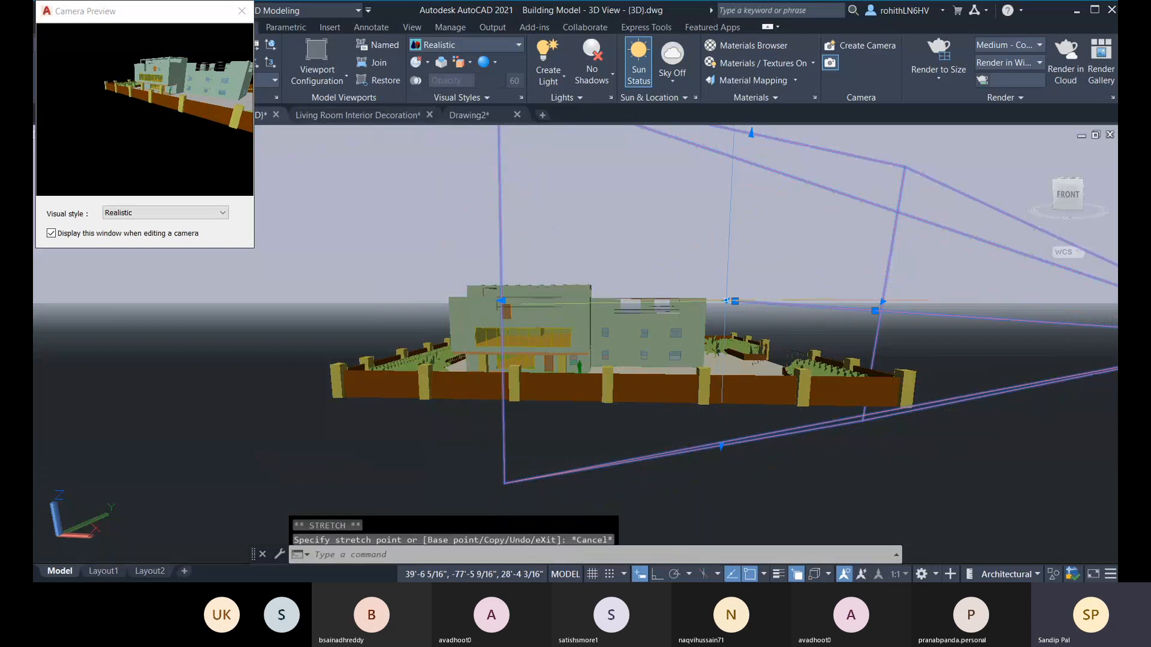
pyautogui.scroll(-4, 723, 410)
pyautogui.keyDown('shift'); pyautogui.moveTo(722, 410); pyautogui.dragTo(820, 398, button='middle'); pyautogui.keyUp('shift')
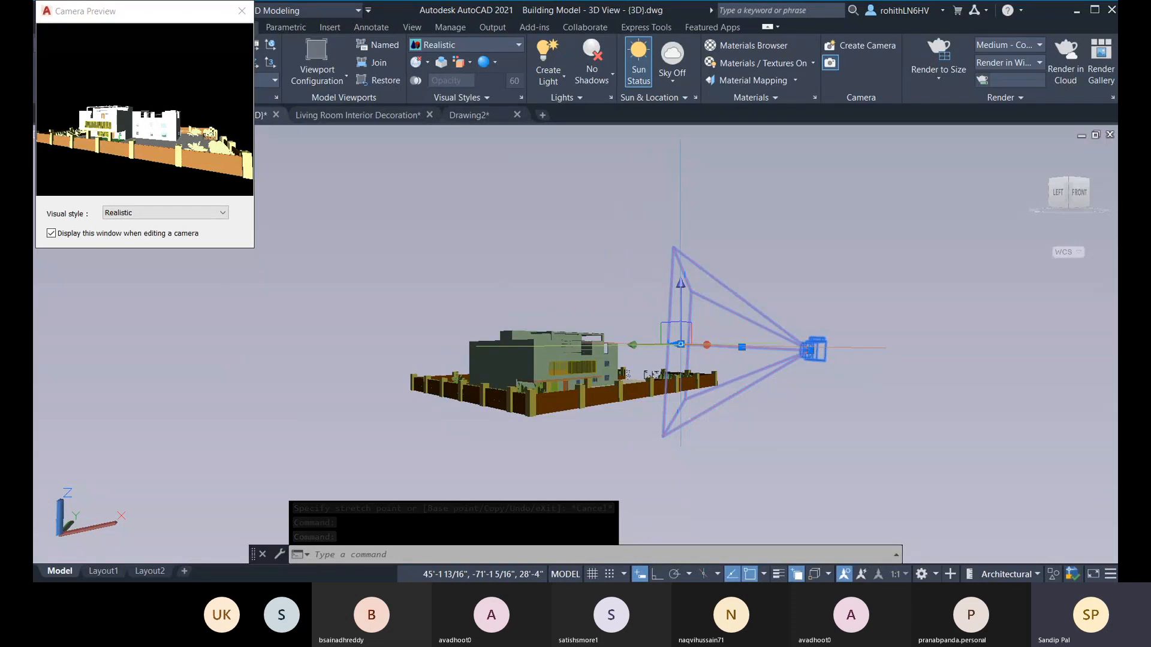
pyautogui.click(678, 298)
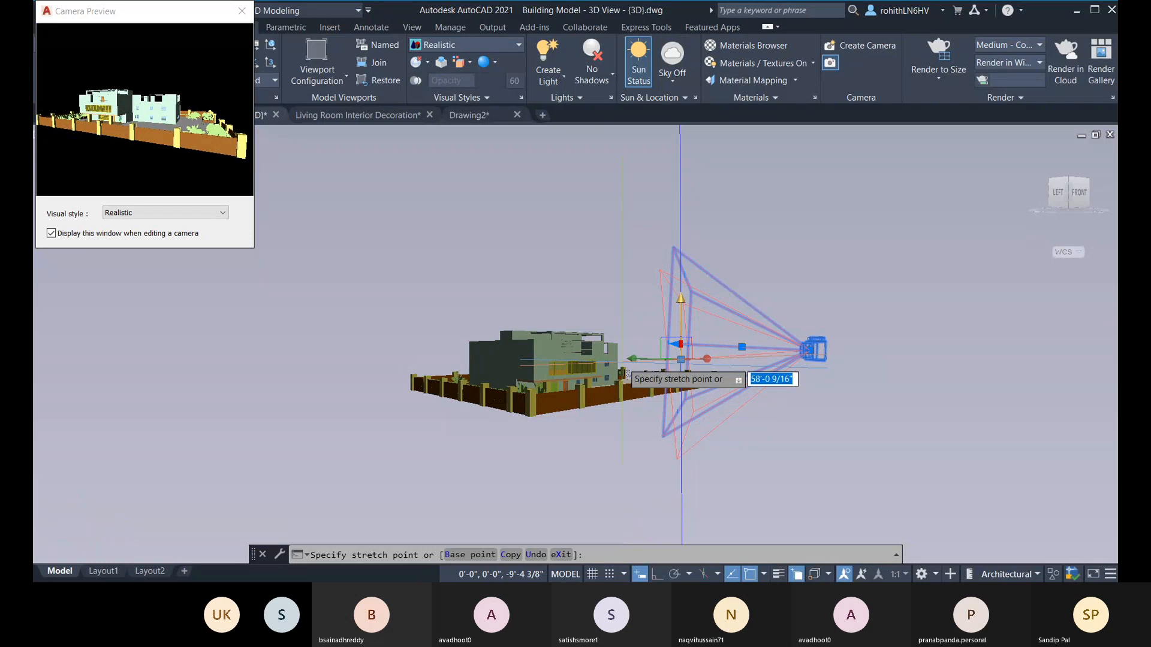
pyautogui.click(681, 359)
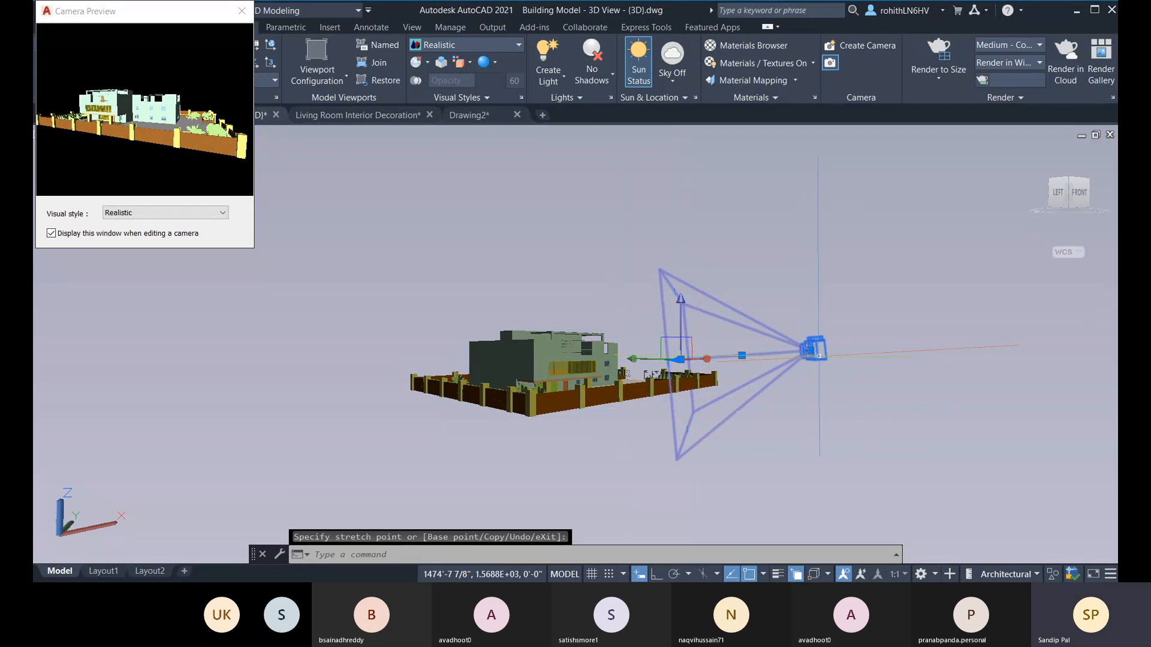
# Step: Reselect the camera and lower its own position vertically by about 6'-5"
pyautogui.press('Escape')
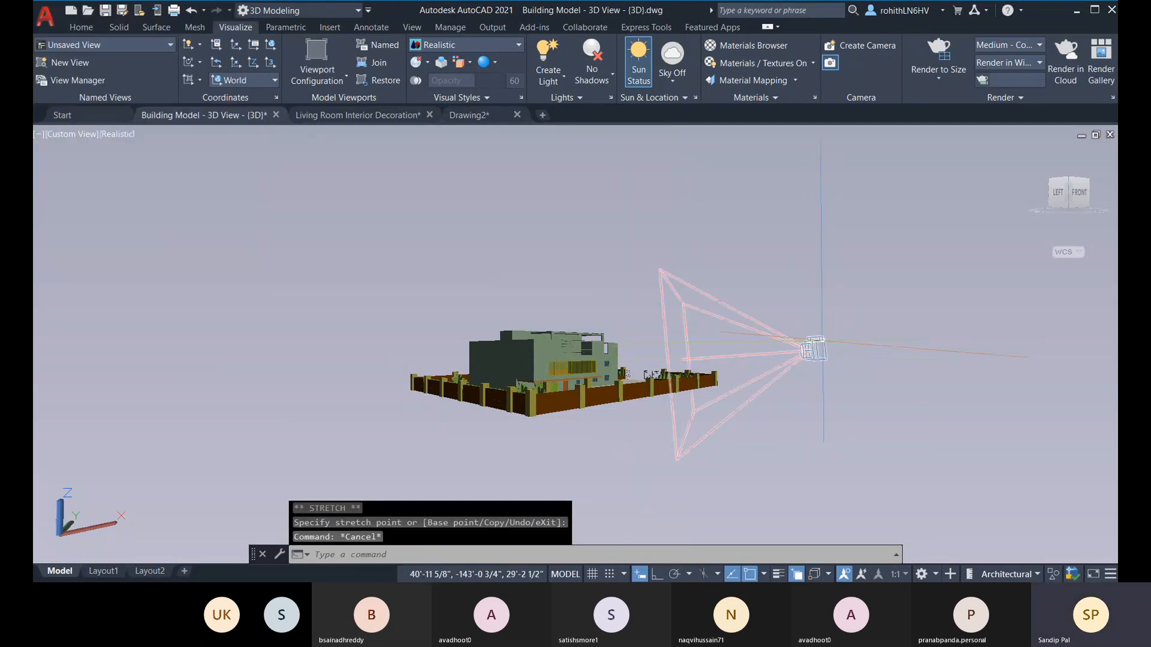
pyautogui.click(820, 343)
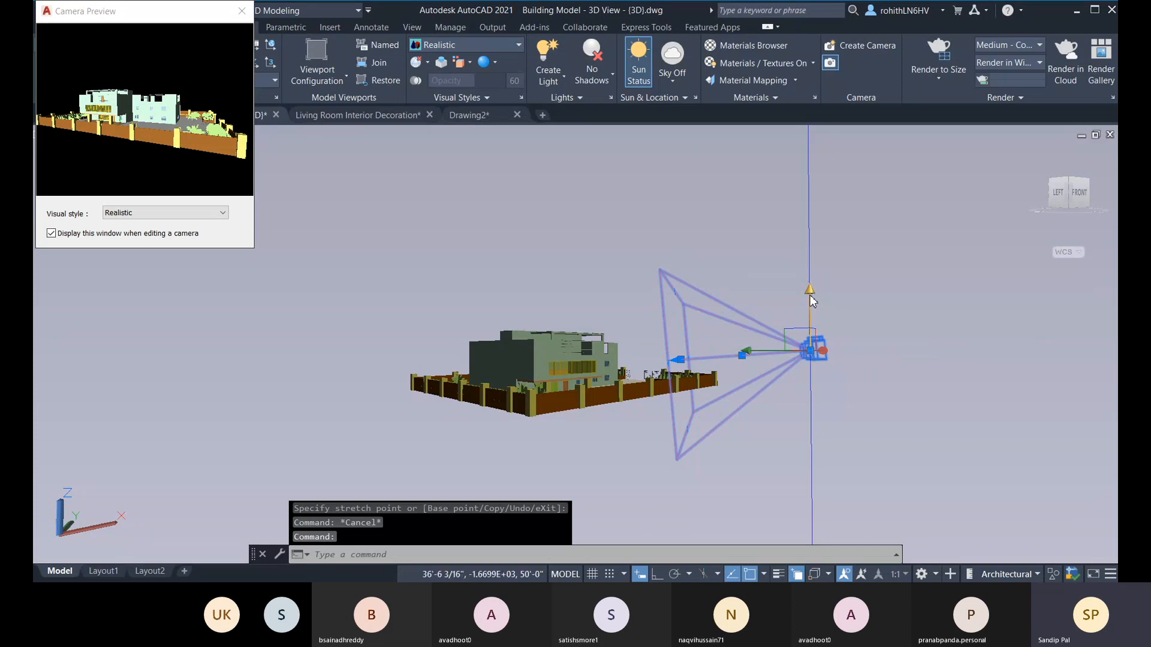
pyautogui.click(812, 349)
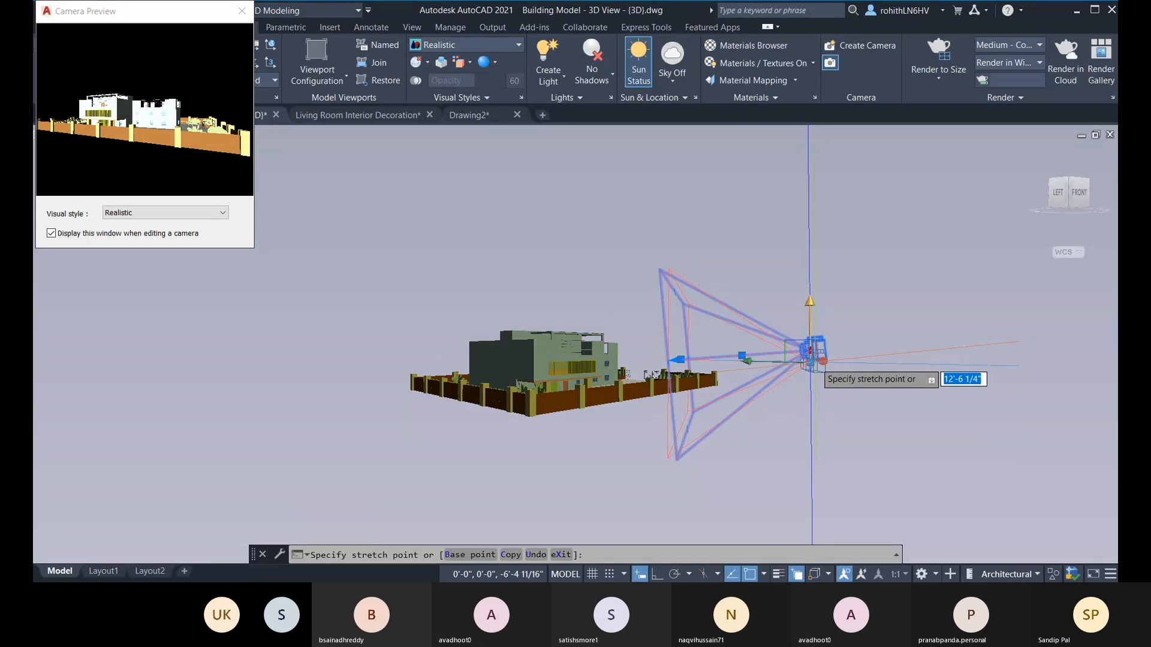
pyautogui.click(809, 359)
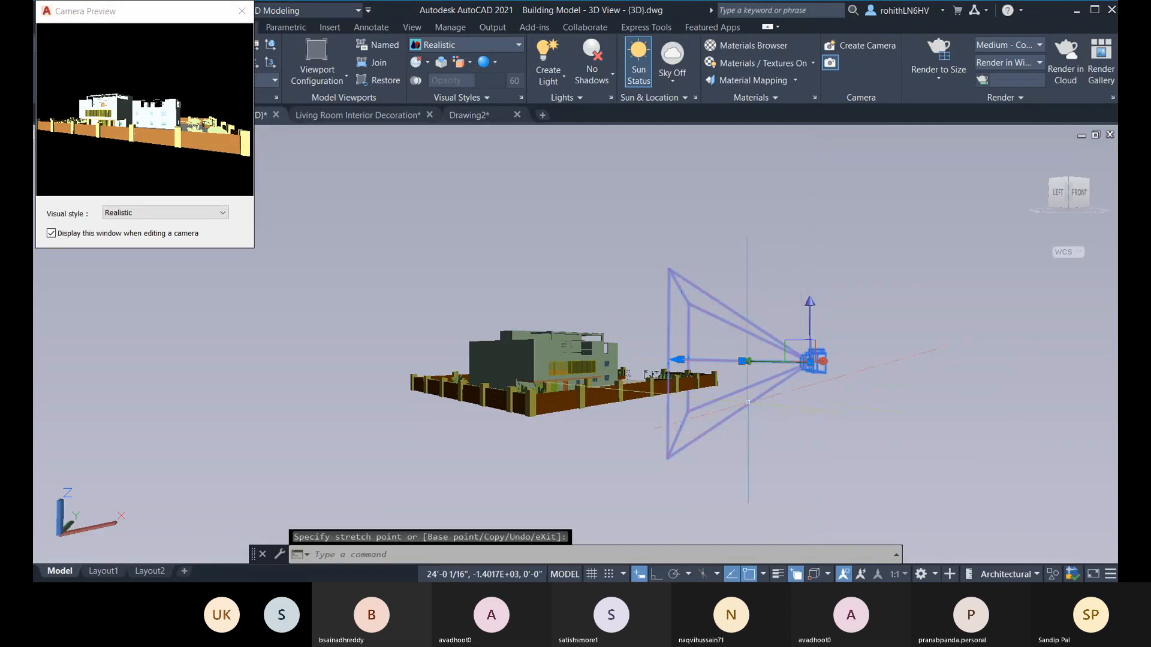
# Step: Lower the camera's target about another 6'-7", and lower the camera itself to roughly the target's height
pyautogui.keyDown('shift'); pyautogui.moveTo(686, 377); pyautogui.dragTo(582, 333, button='middle'); pyautogui.keyUp('shift')
pyautogui.click(553, 328)
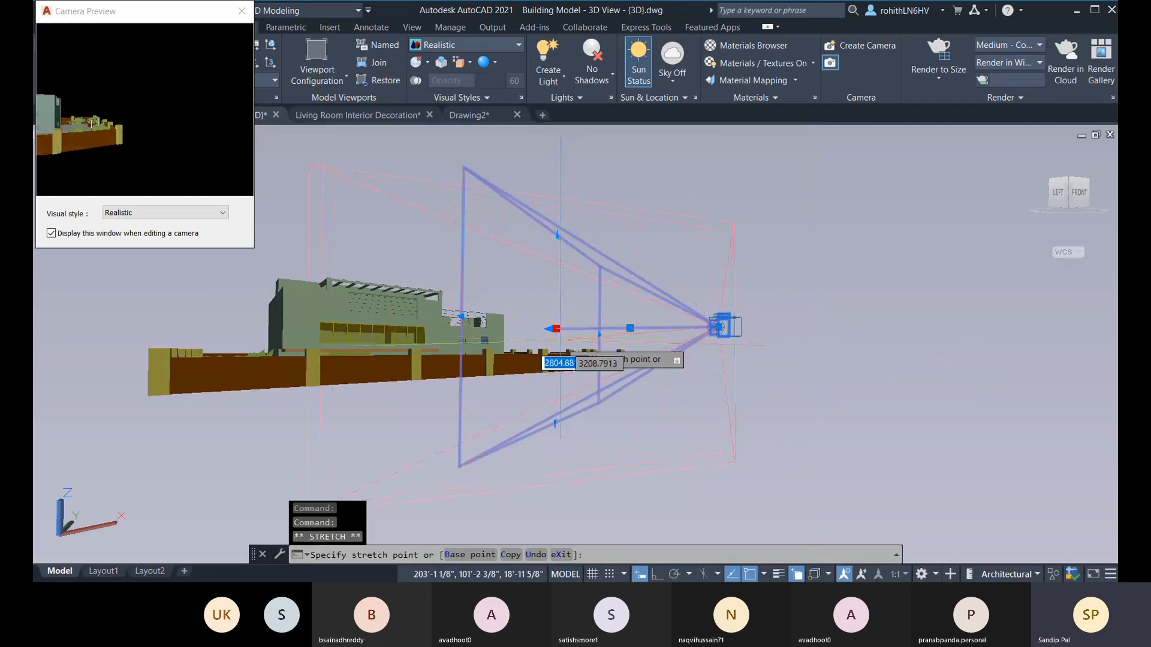
pyautogui.press('Escape')
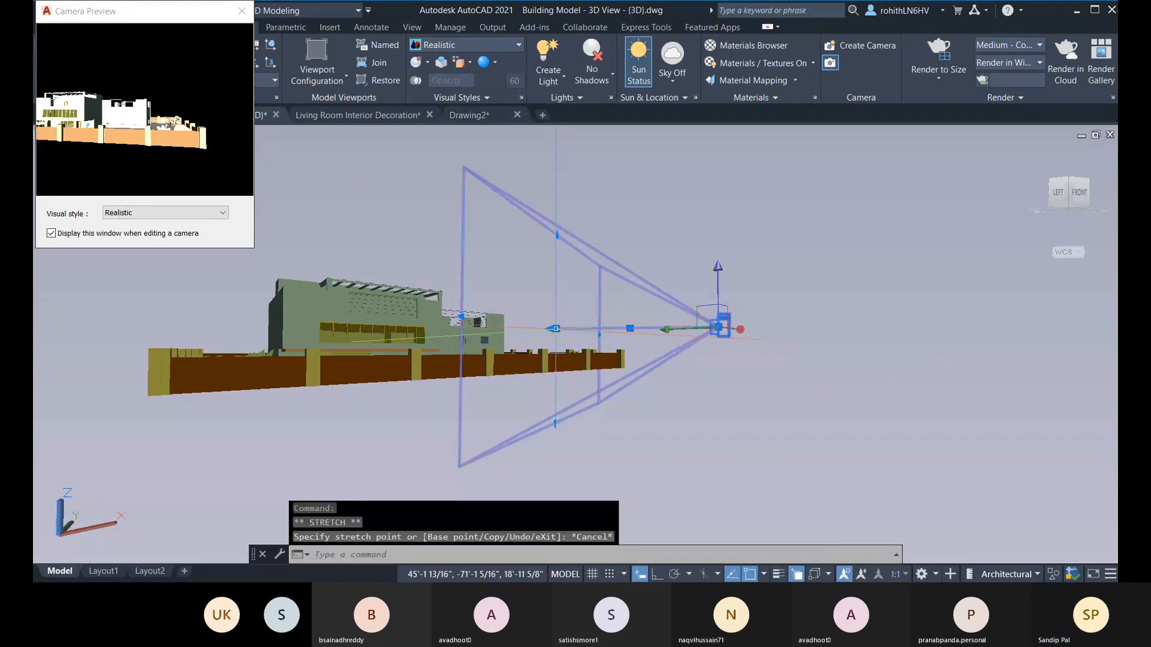
pyautogui.click(555, 328)
pyautogui.press('Escape')
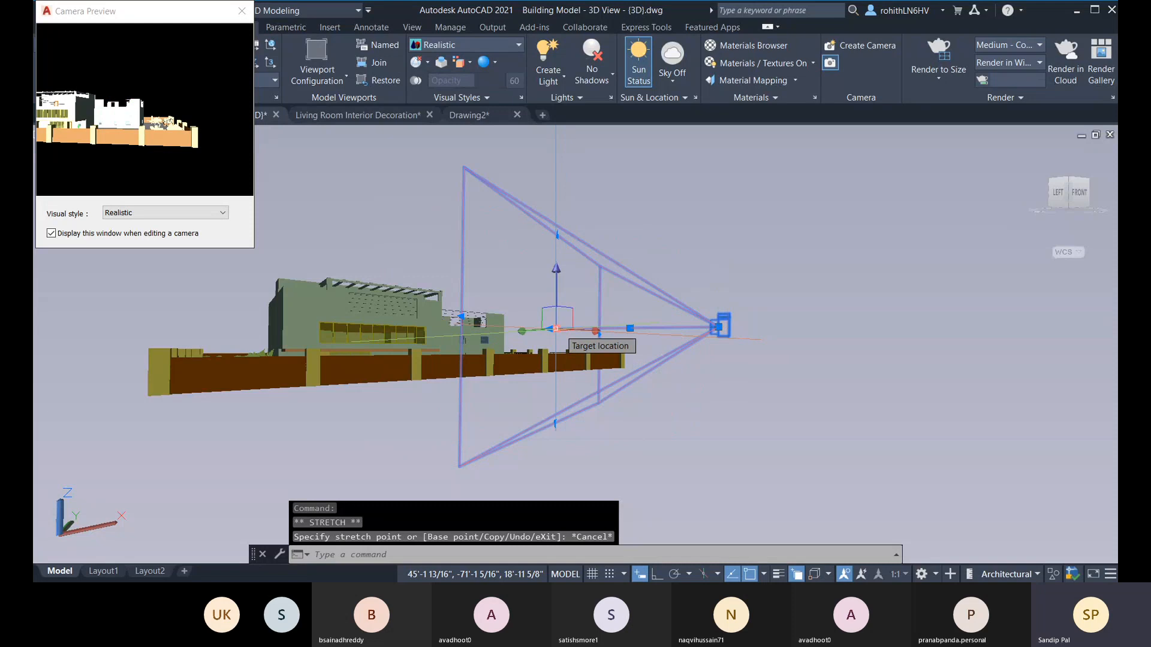
pyautogui.click(555, 329)
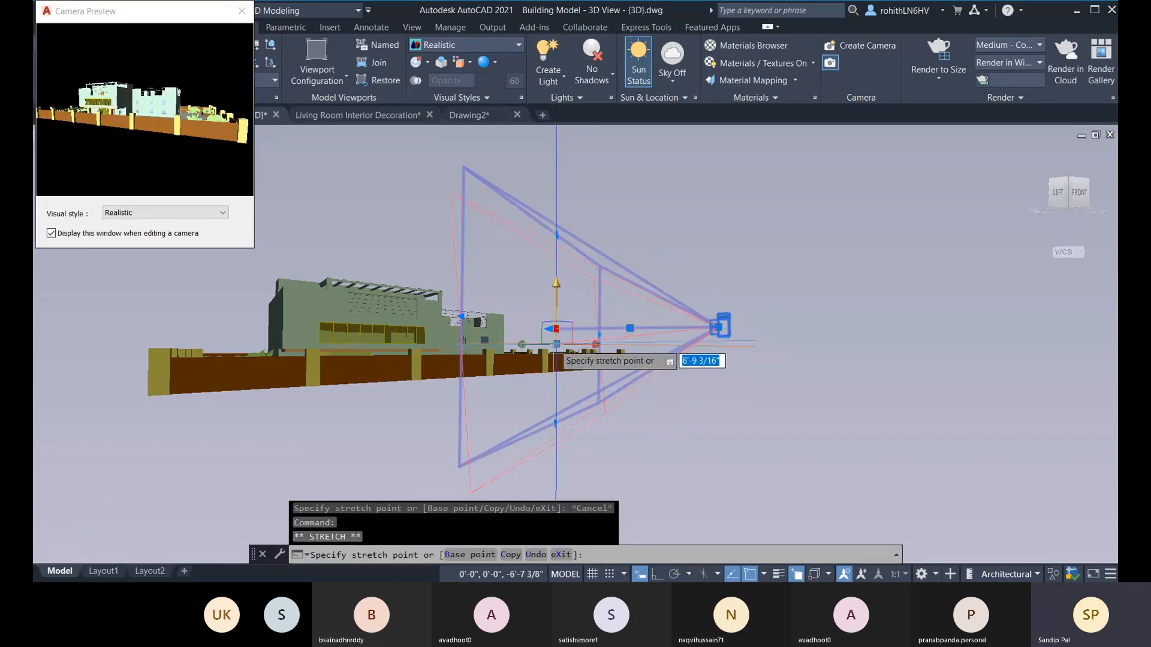
pyautogui.click(555, 342)
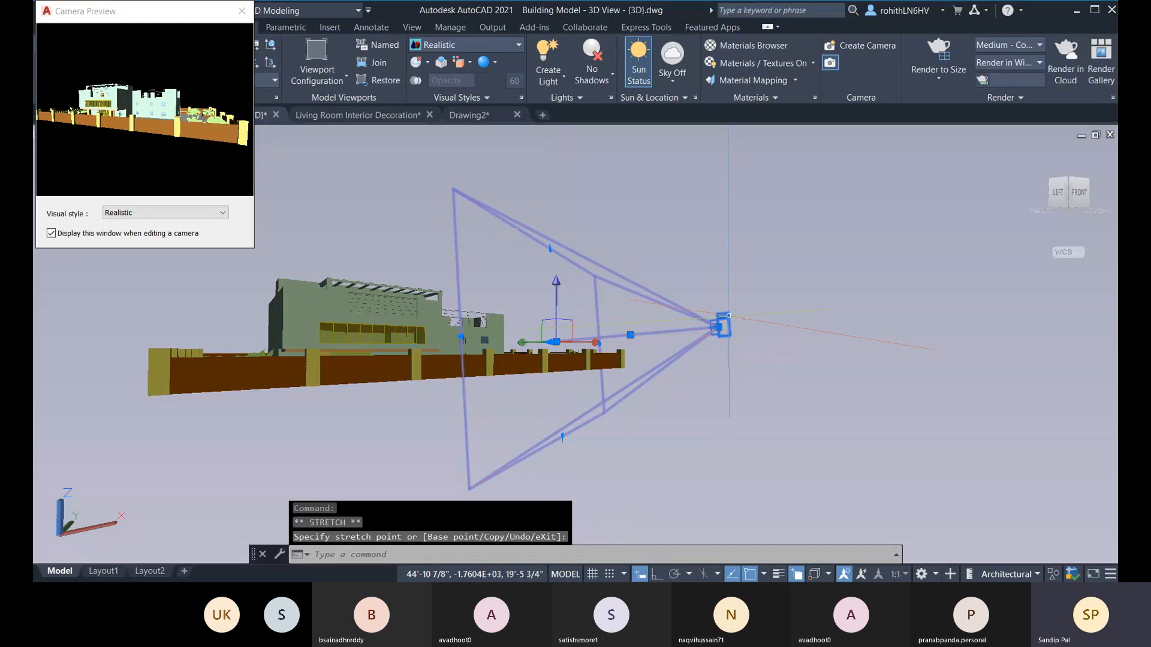
pyautogui.press('Escape')
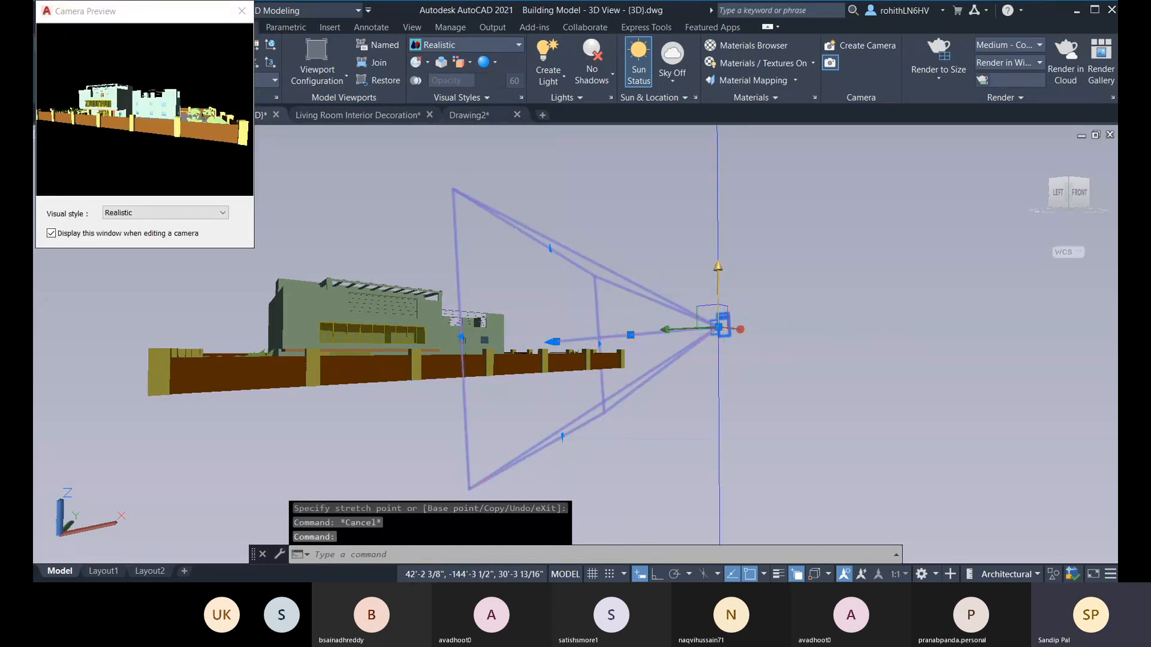
pyautogui.click(719, 328)
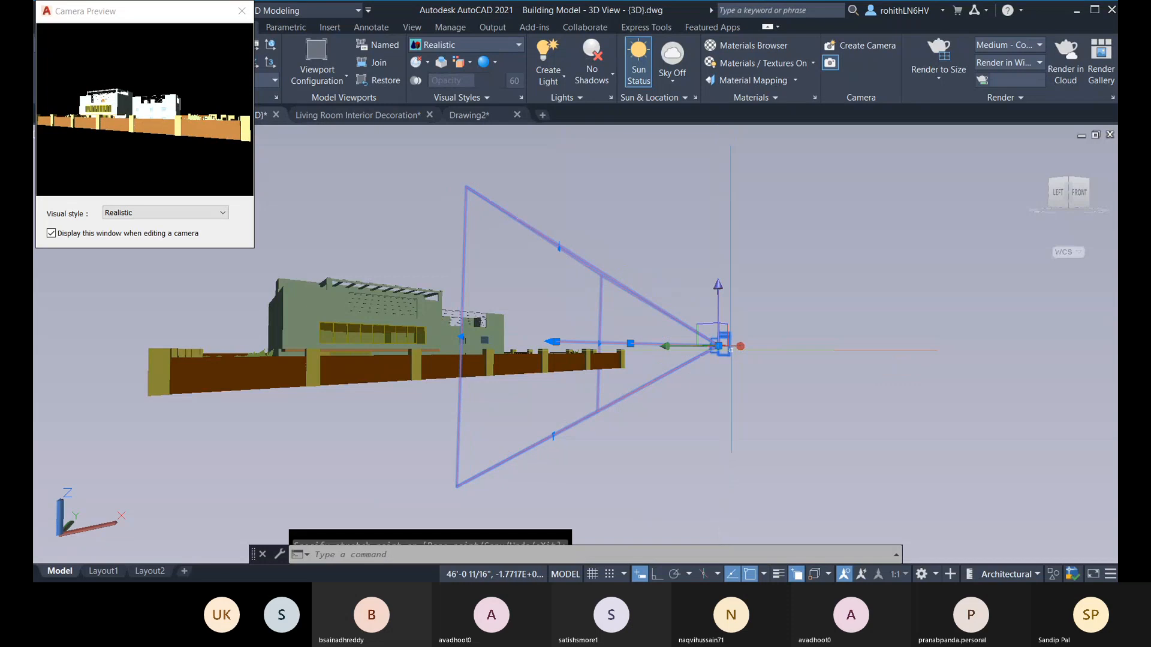
# Step: Reselect the camera in front of the building and set the viewport to that camera's view
pyautogui.press('Escape')
pyautogui.moveTo(595, 413); pyautogui.dragTo(739, 416, button='middle')
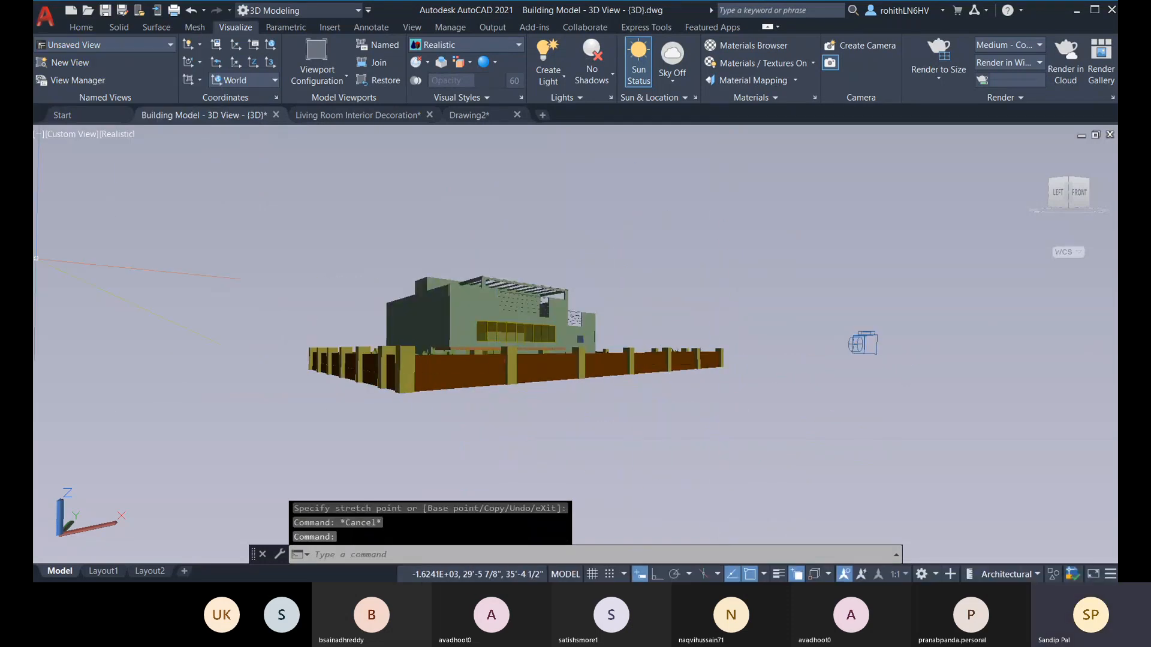
pyautogui.click(862, 343)
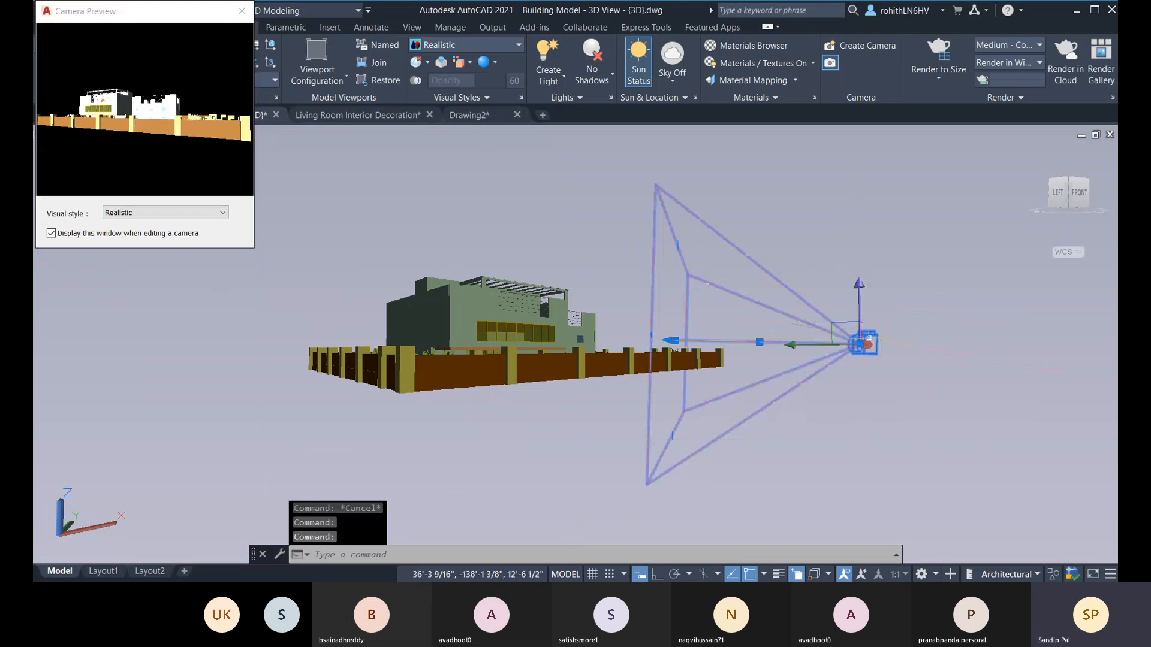
pyautogui.rightClick(872, 342)
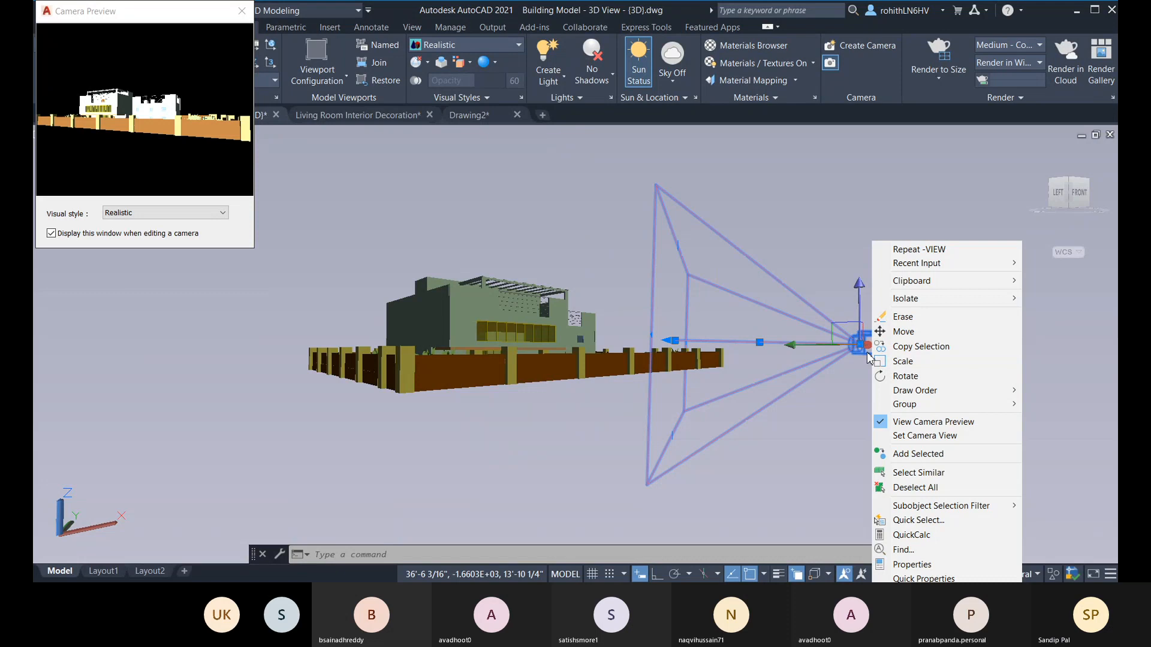
pyautogui.click(925, 436)
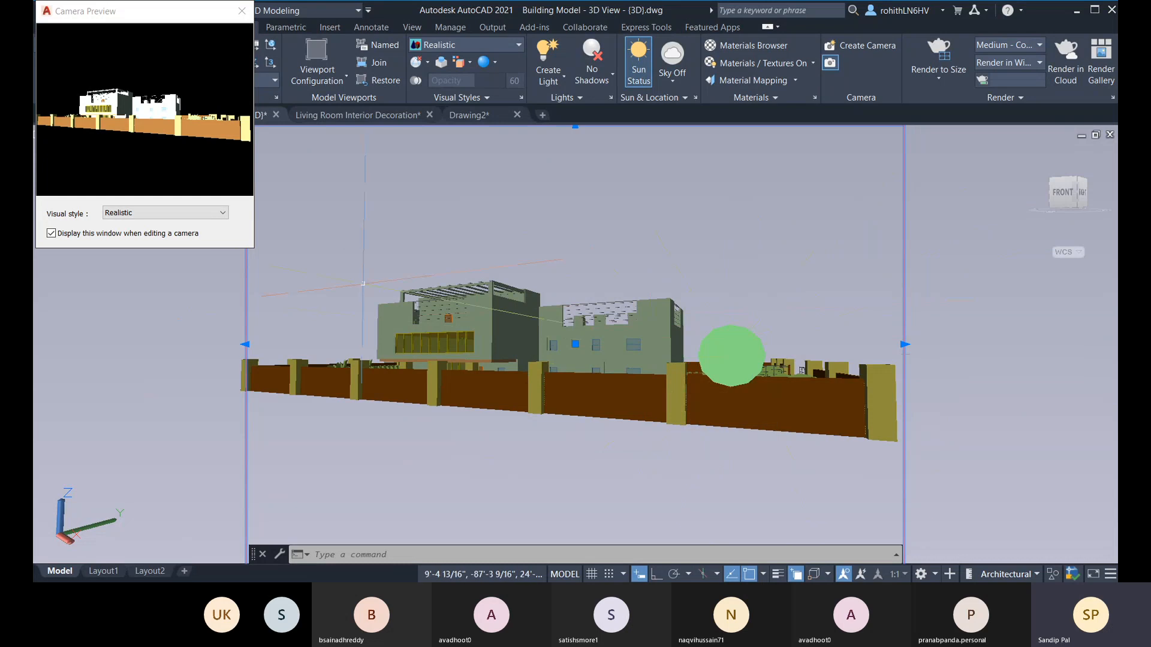
# Step: Close the camera preview and restore the saved Camera1 model view in the viewport
pyautogui.click(241, 10)
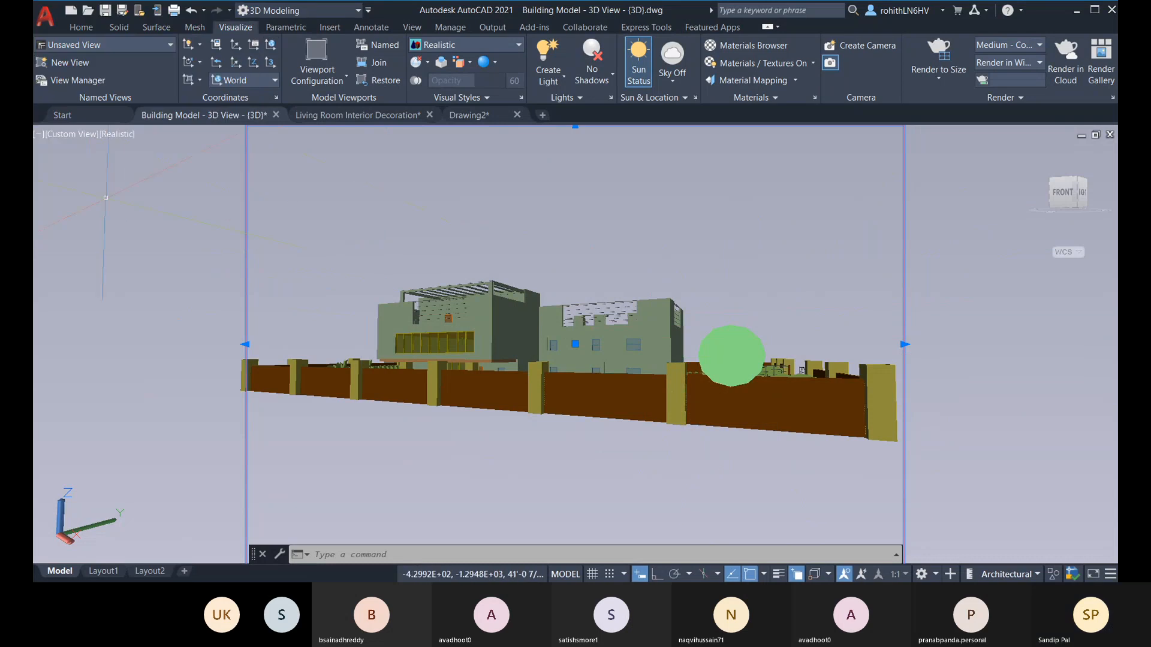
pyautogui.click(66, 140)
pyautogui.moveTo(128, 148)
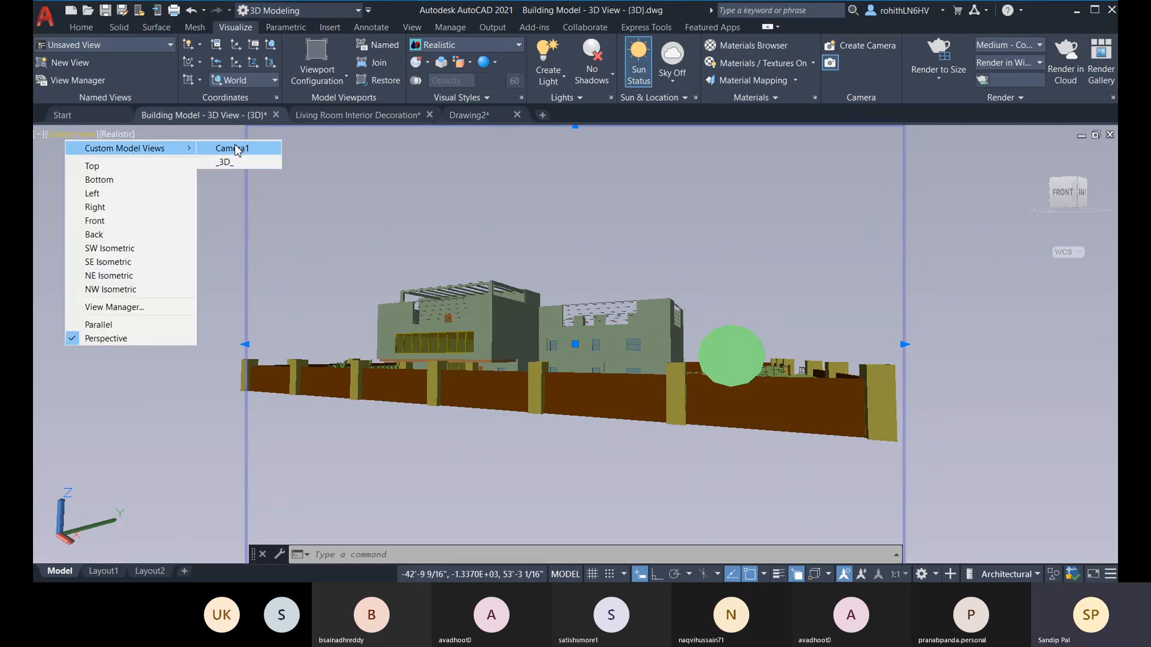
pyautogui.click(230, 148)
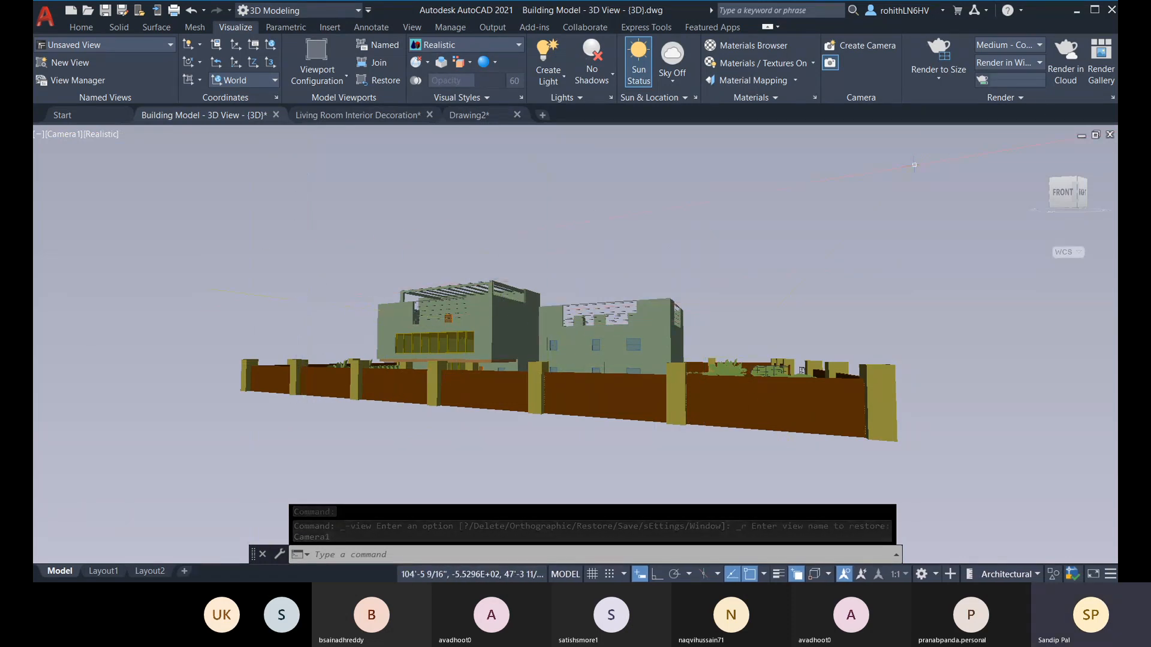
# Step: Turn on the render environment for the scene, then close its settings
pyautogui.click(1047, 98)
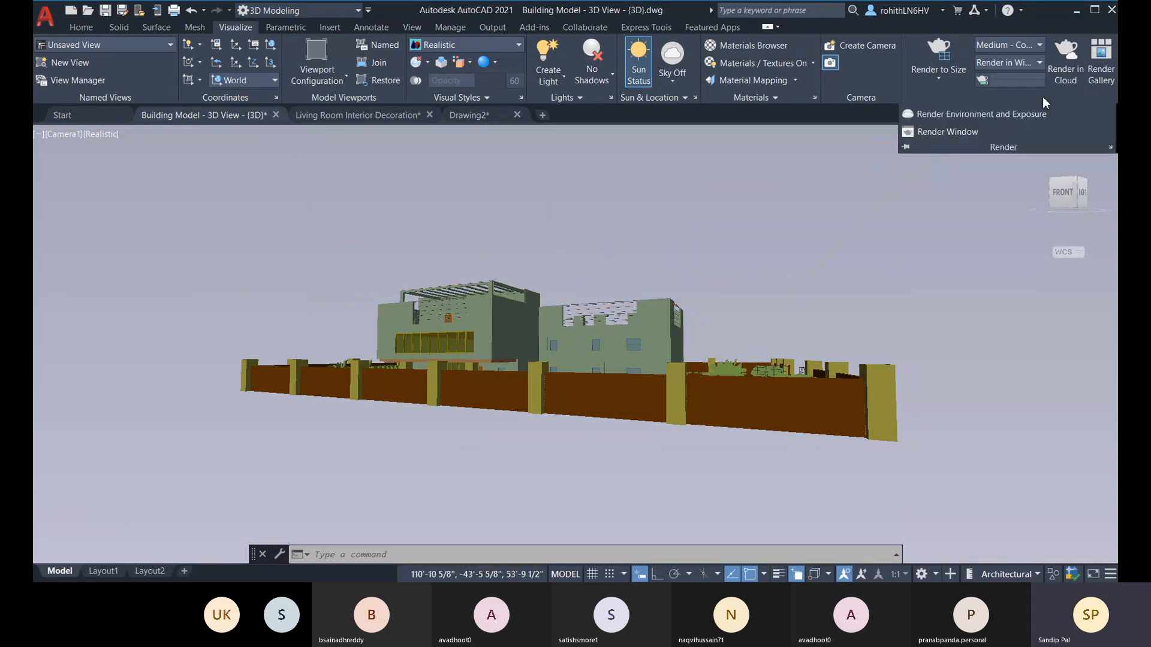
pyautogui.click(983, 115)
pyautogui.click(178, 190)
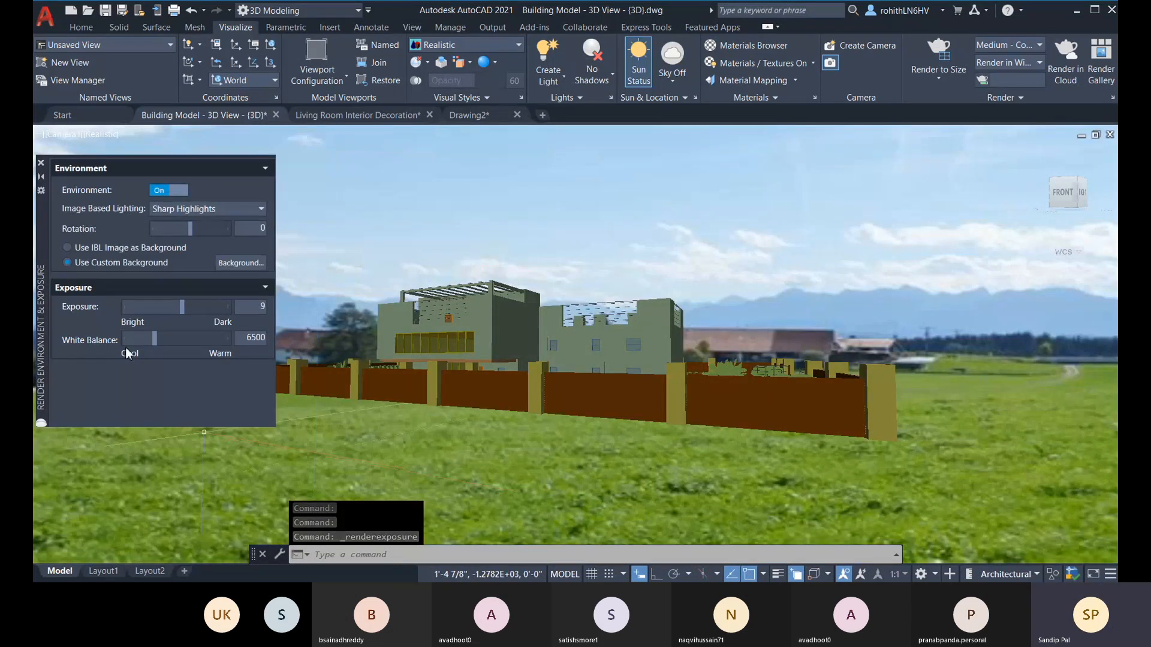
pyautogui.click(41, 163)
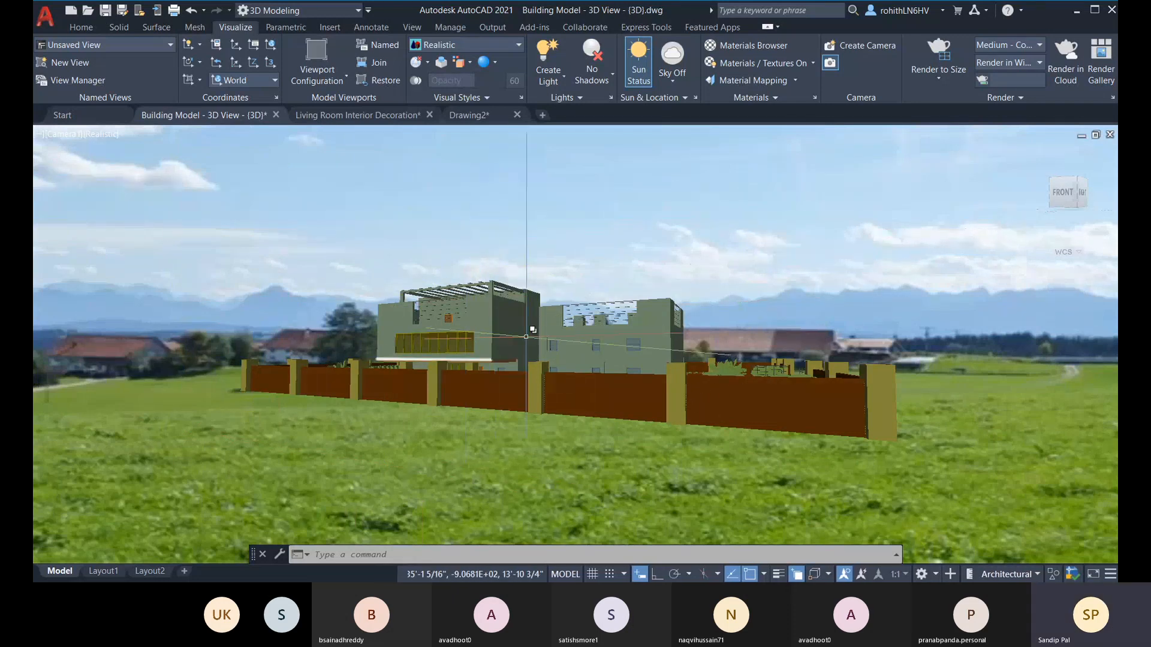
pyautogui.click(1112, 99)
pyautogui.click(227, 134)
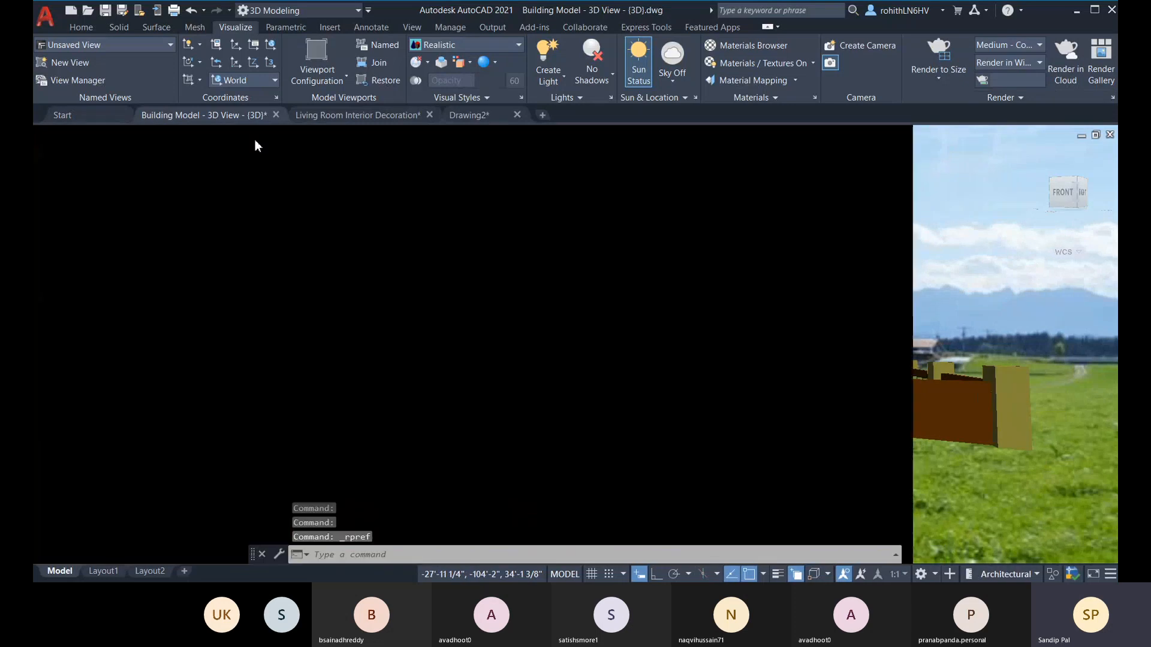
pyautogui.click(1001, 98)
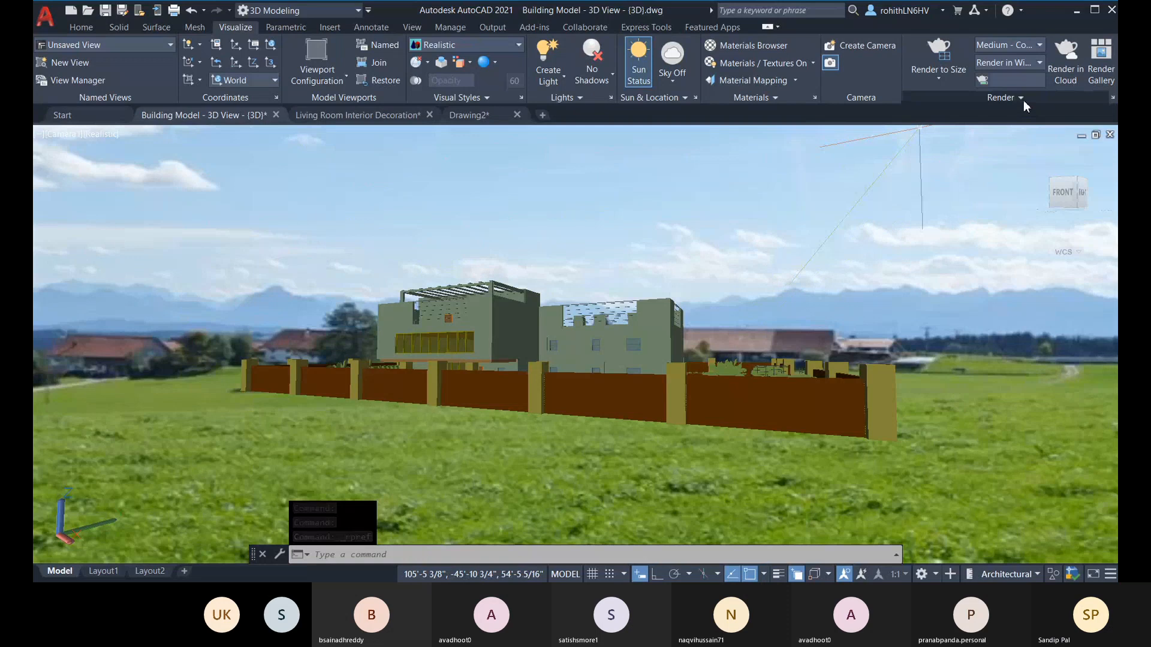
# Step: Open the image adjustment for the render environment's custom background and set the image position to Center
pyautogui.click(1023, 99)
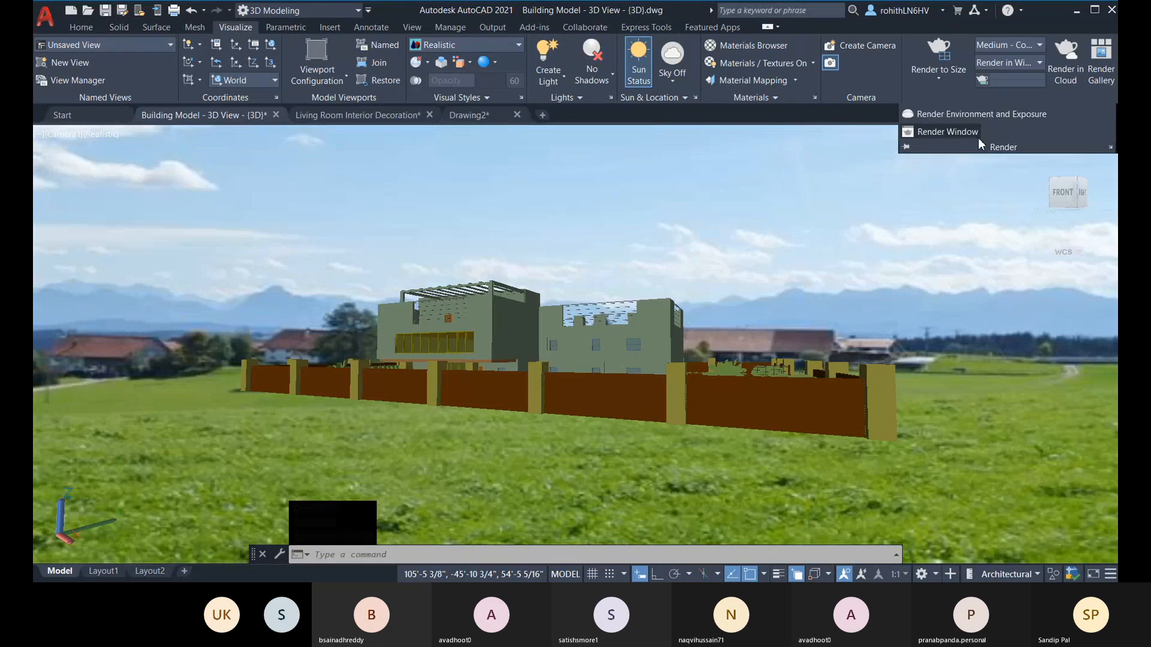
pyautogui.click(957, 115)
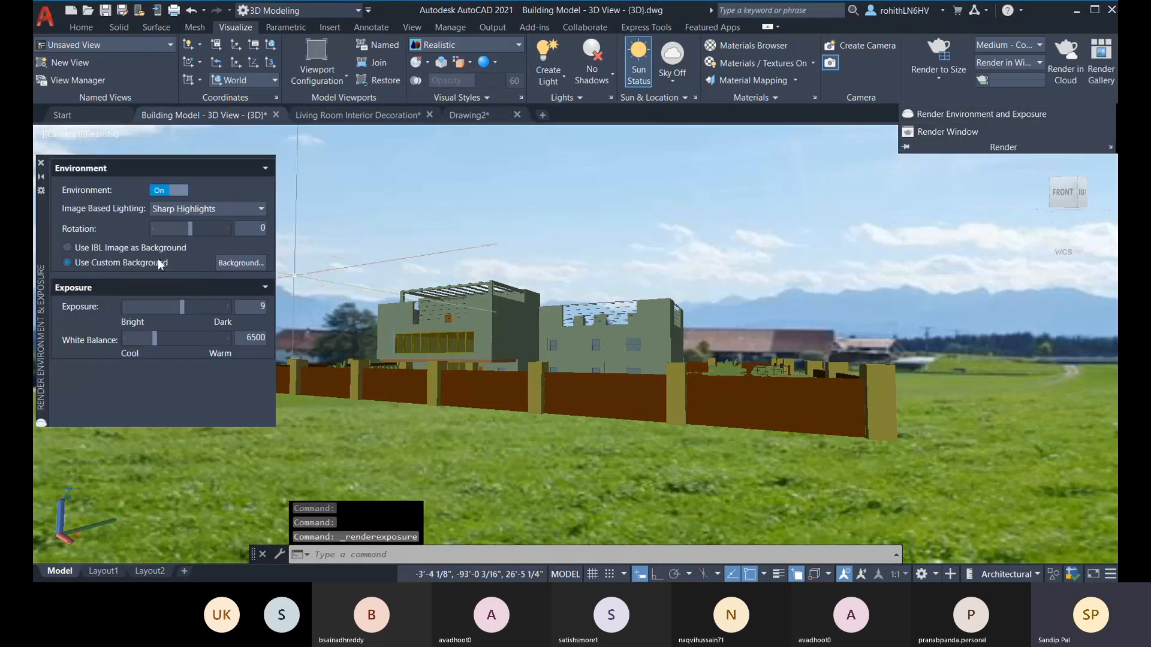
pyautogui.click(236, 262)
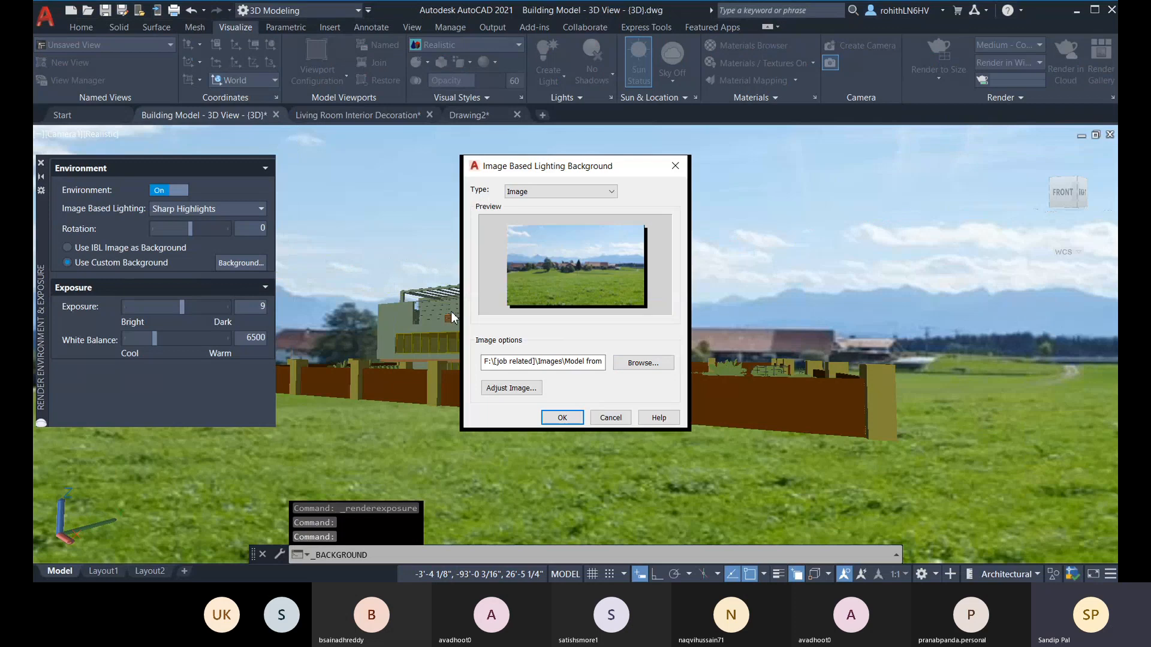
pyautogui.click(511, 389)
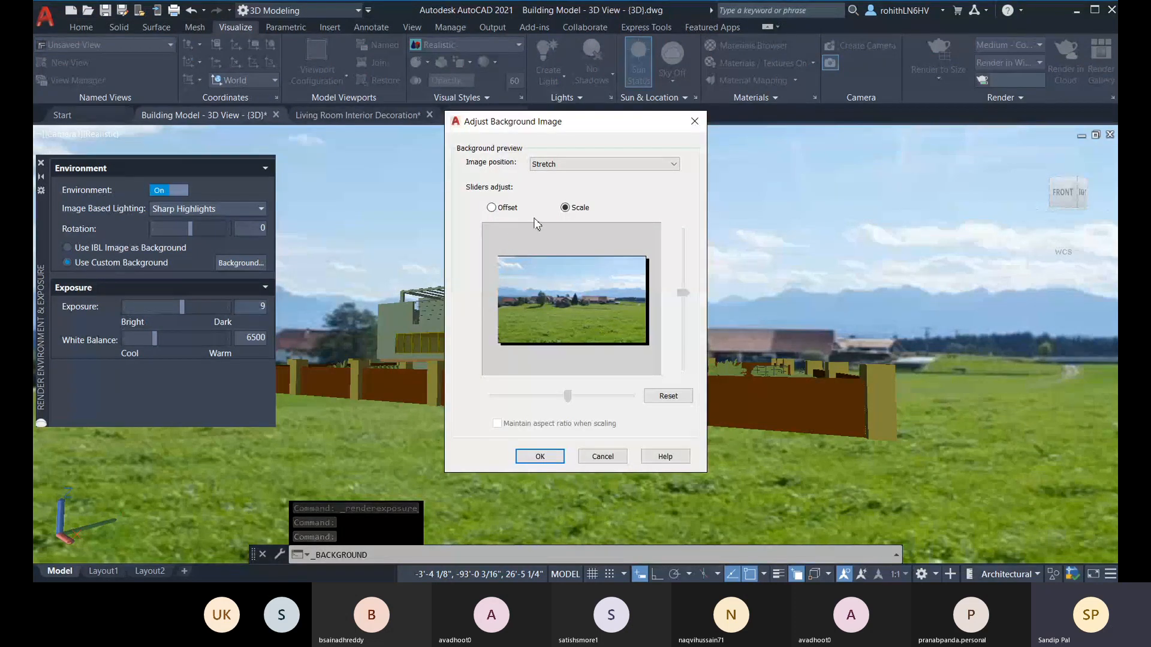
pyautogui.click(552, 167)
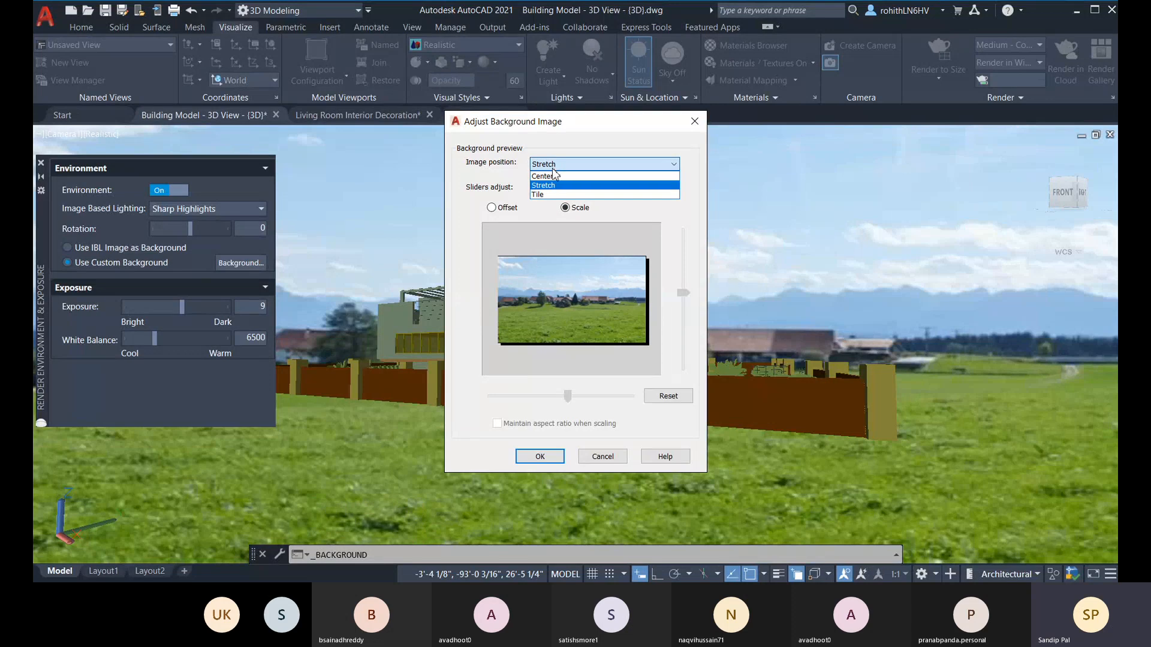
pyautogui.click(552, 174)
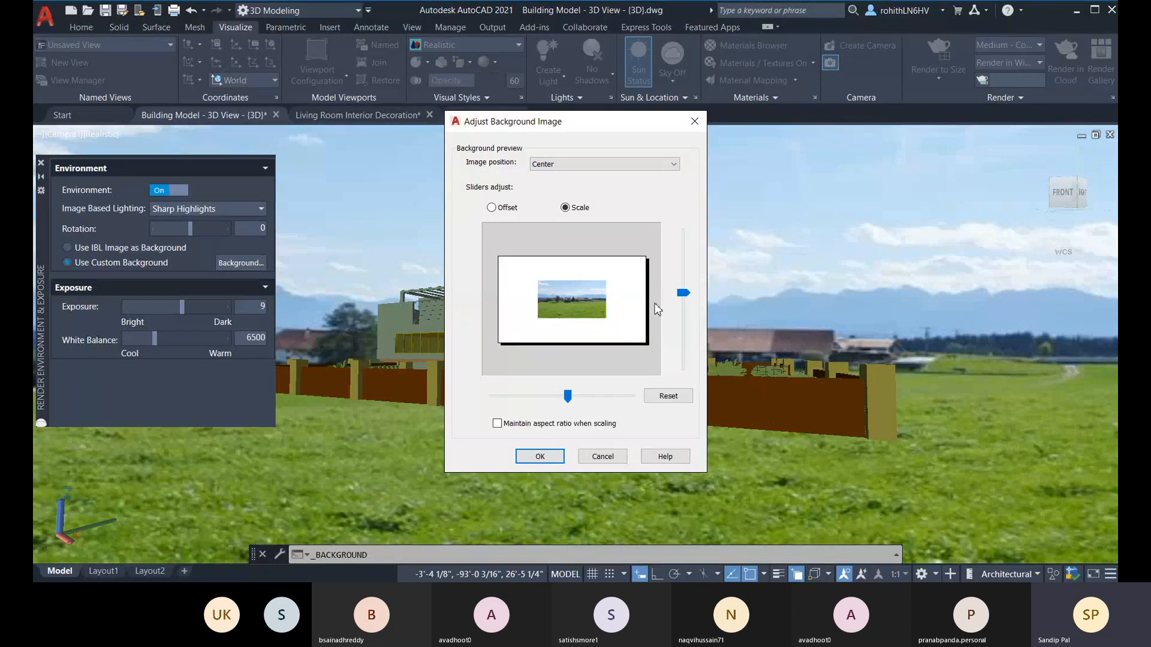
# Step: Scale the centred background image wider and taller, offset it upward, apply the adjusted background and close the environment settings
pyautogui.moveTo(569, 398); pyautogui.dragTo(579, 400)
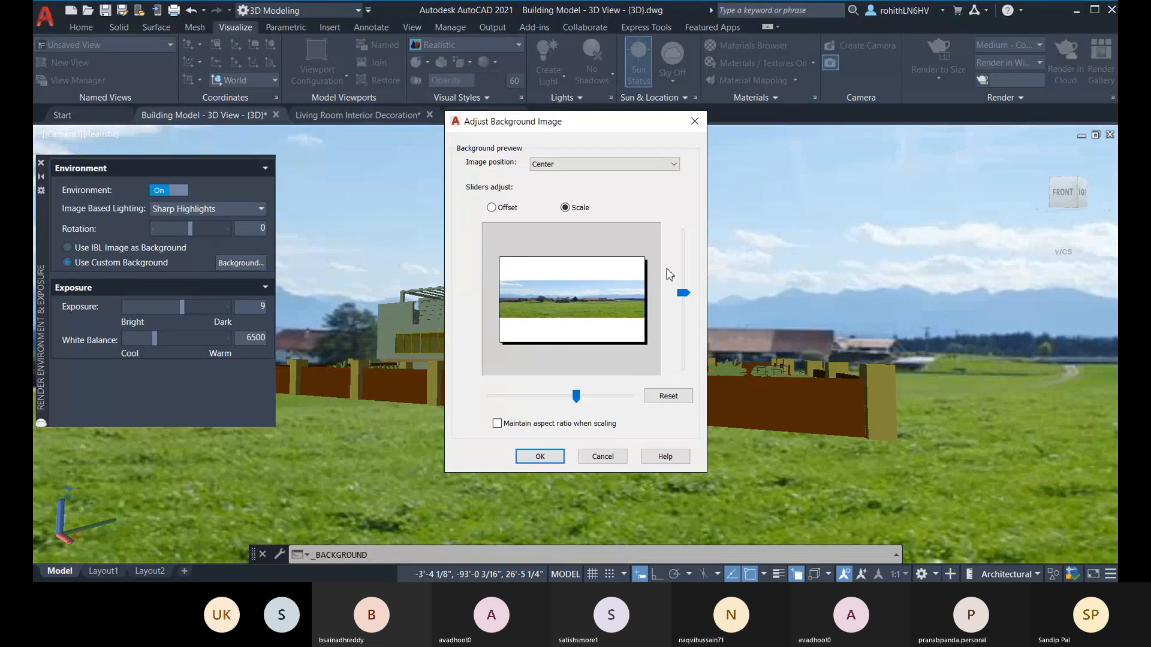
pyautogui.moveTo(680, 292); pyautogui.dragTo(680, 285)
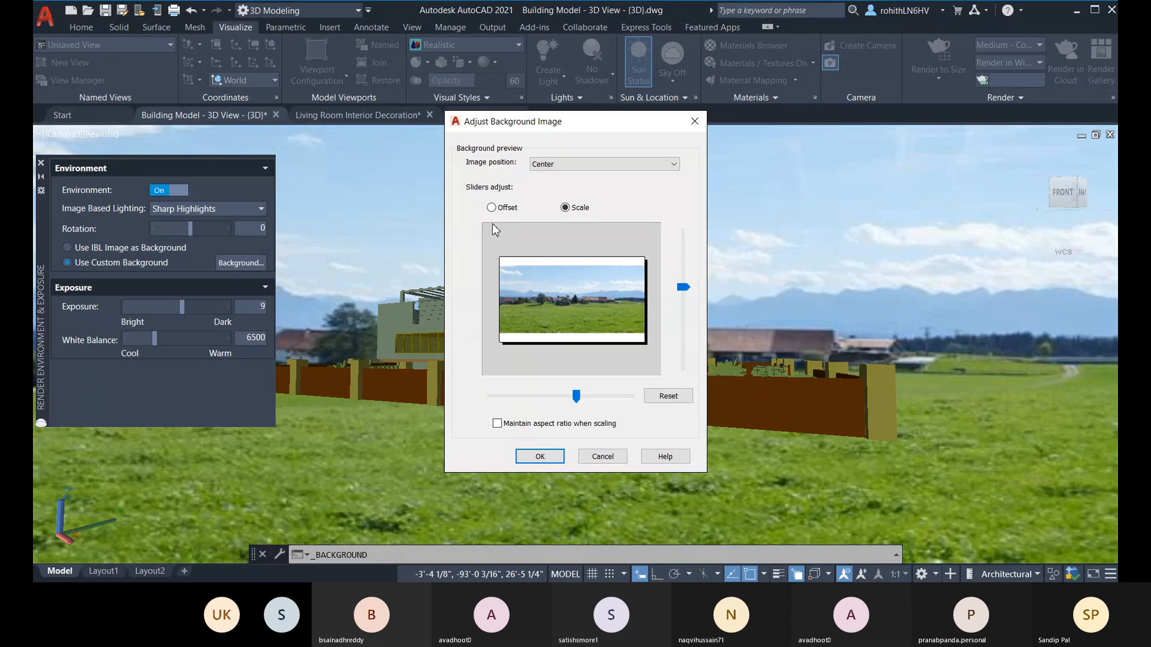
pyautogui.click(492, 208)
pyautogui.moveTo(687, 304); pyautogui.dragTo(688, 302)
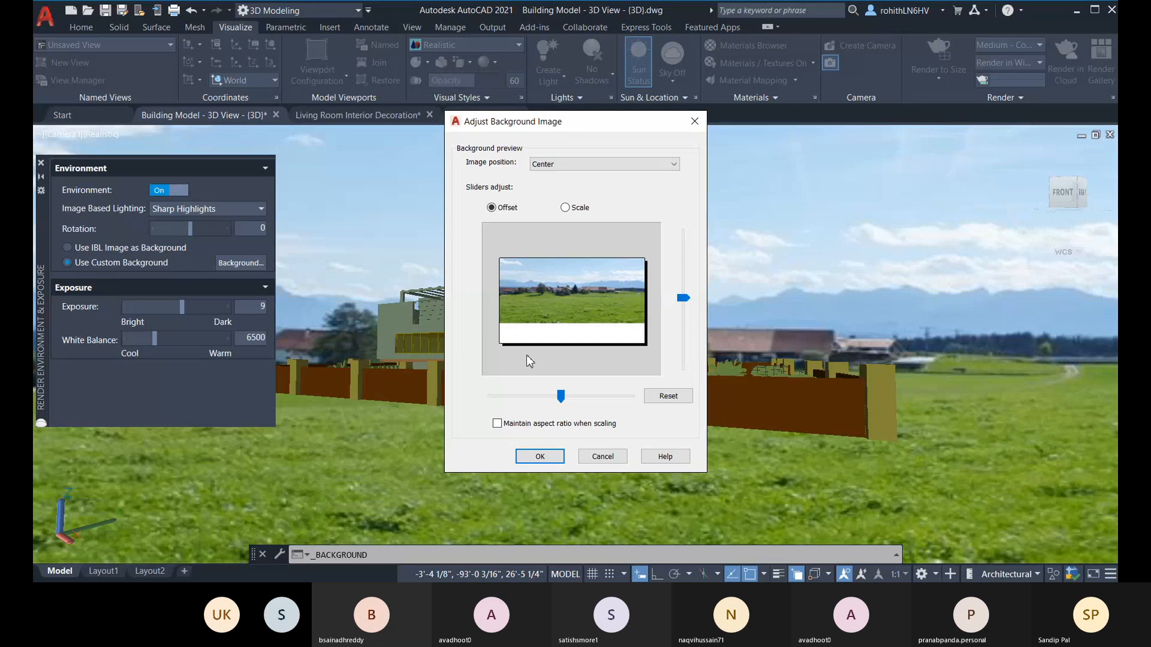
pyautogui.click(540, 456)
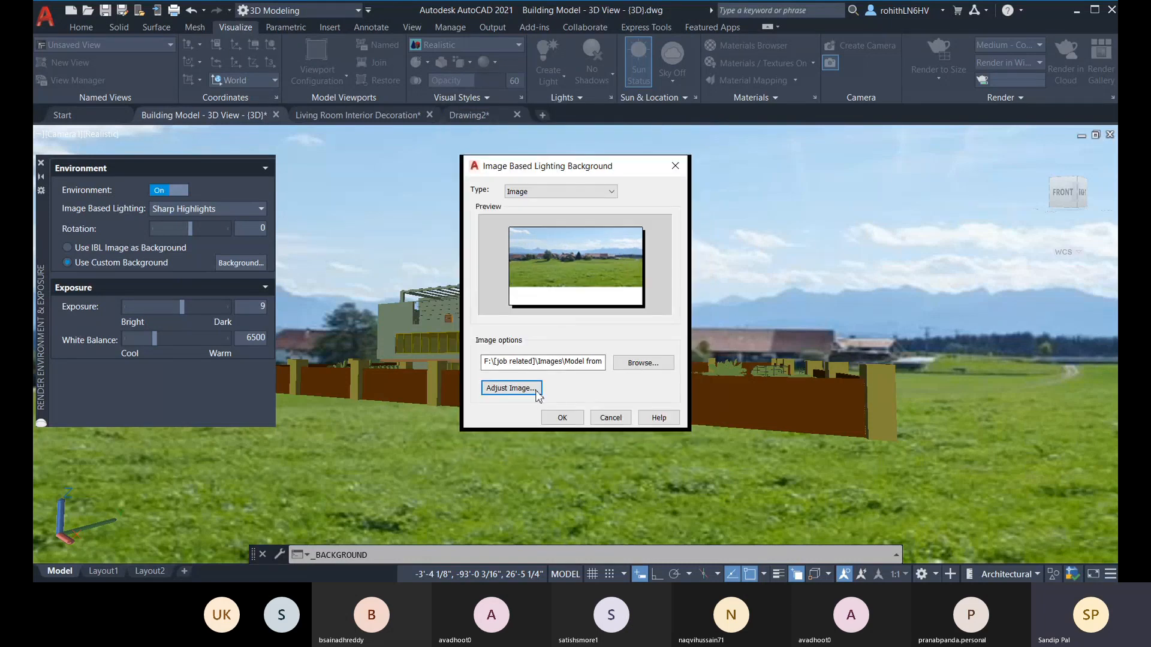
pyautogui.click(564, 418)
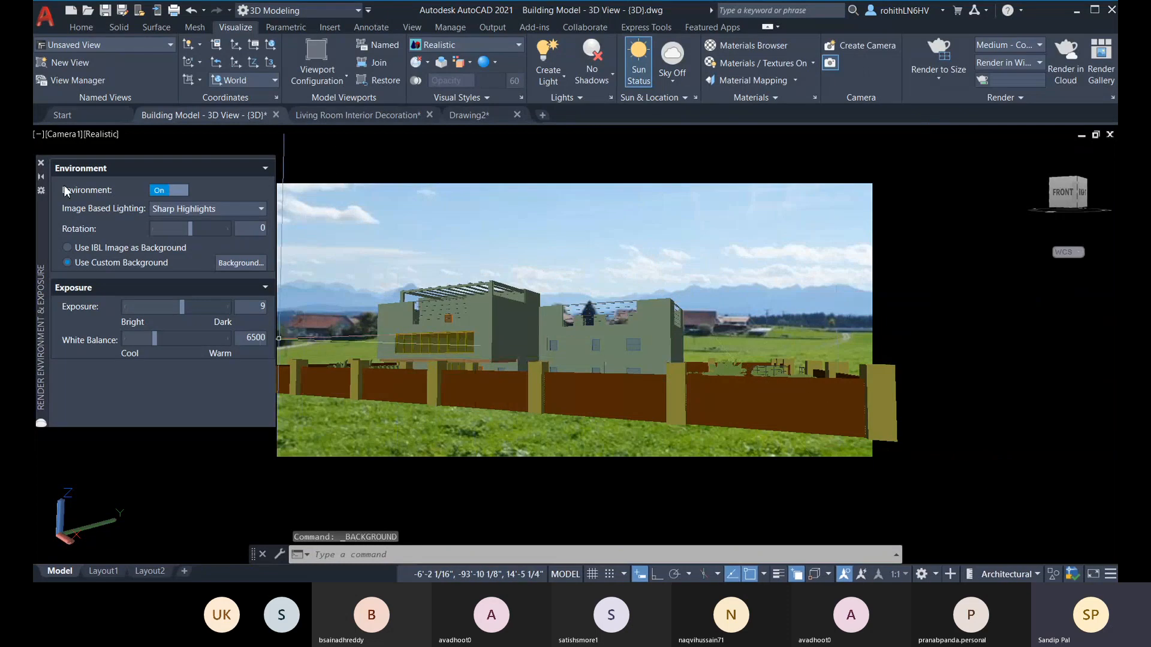
pyautogui.click(42, 163)
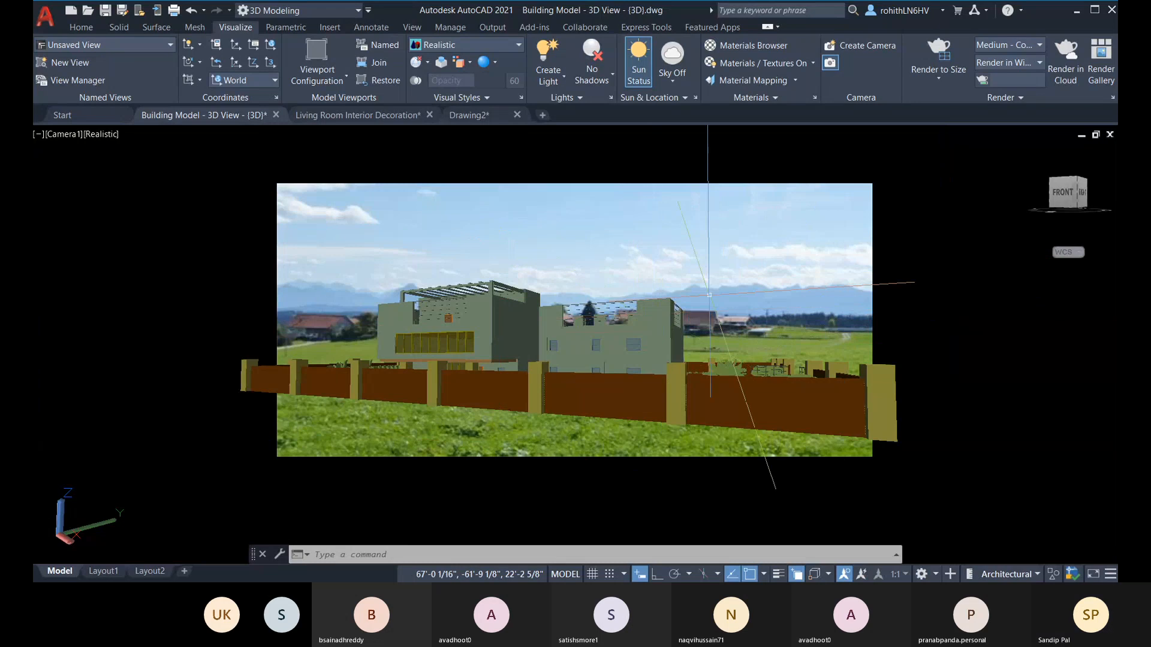
# Step: Undo the zoom to return to the Camera1 view, and set the render size to 1366 x 768 px (Current @ 300dpi)
pyautogui.keyDown('shift'); pyautogui.moveTo(791, 273); pyautogui.dragTo(681, 274, button='middle'); pyautogui.keyUp('shift')
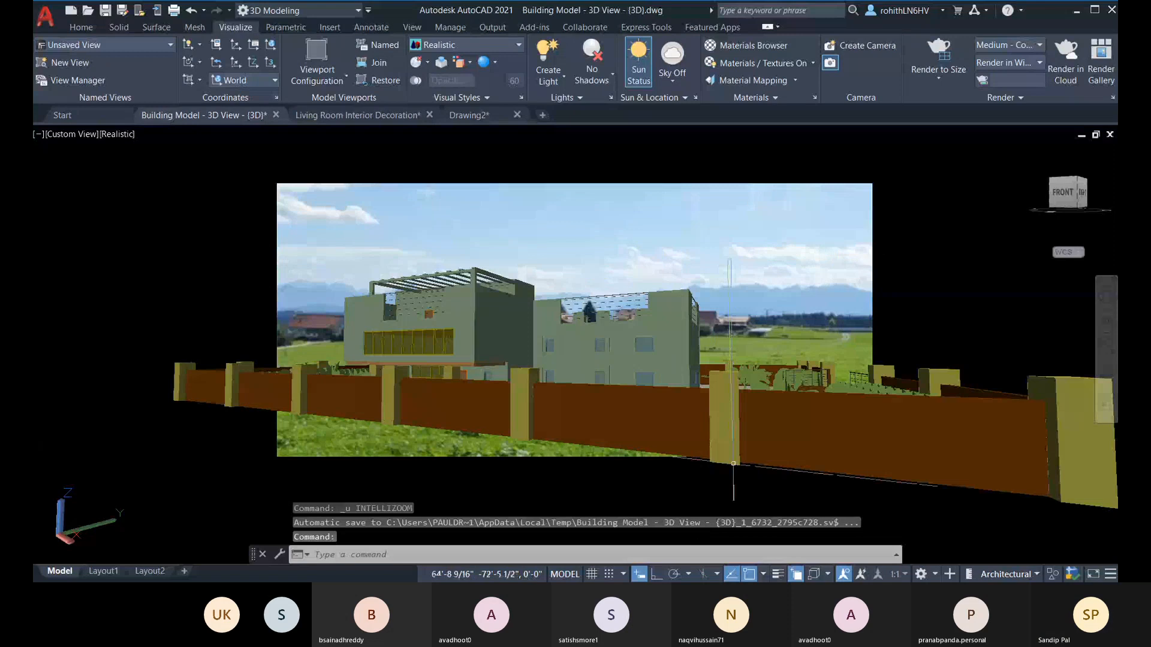
pyautogui.hotkey('ctrl', 'z')
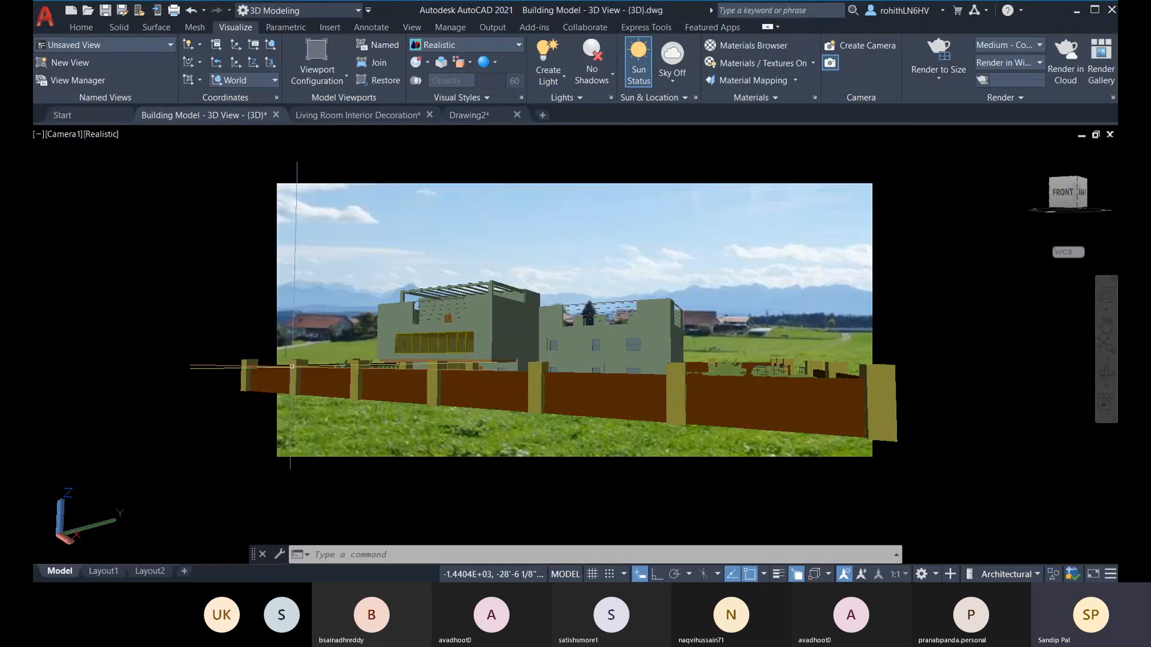
pyautogui.click(944, 80)
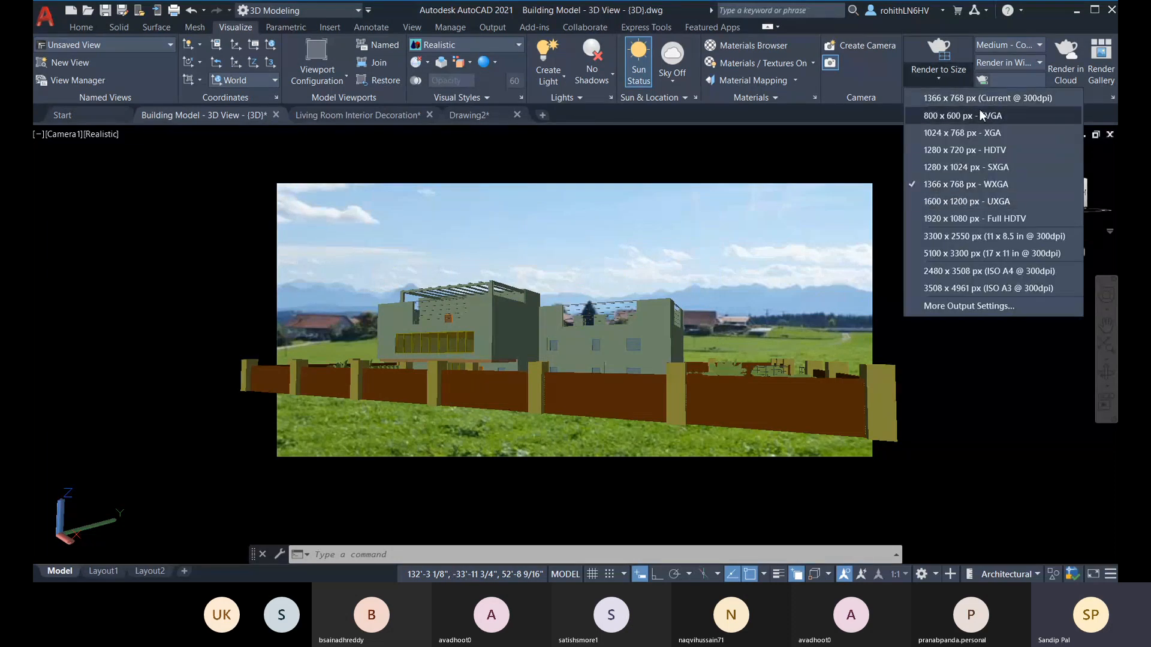
pyautogui.click(936, 95)
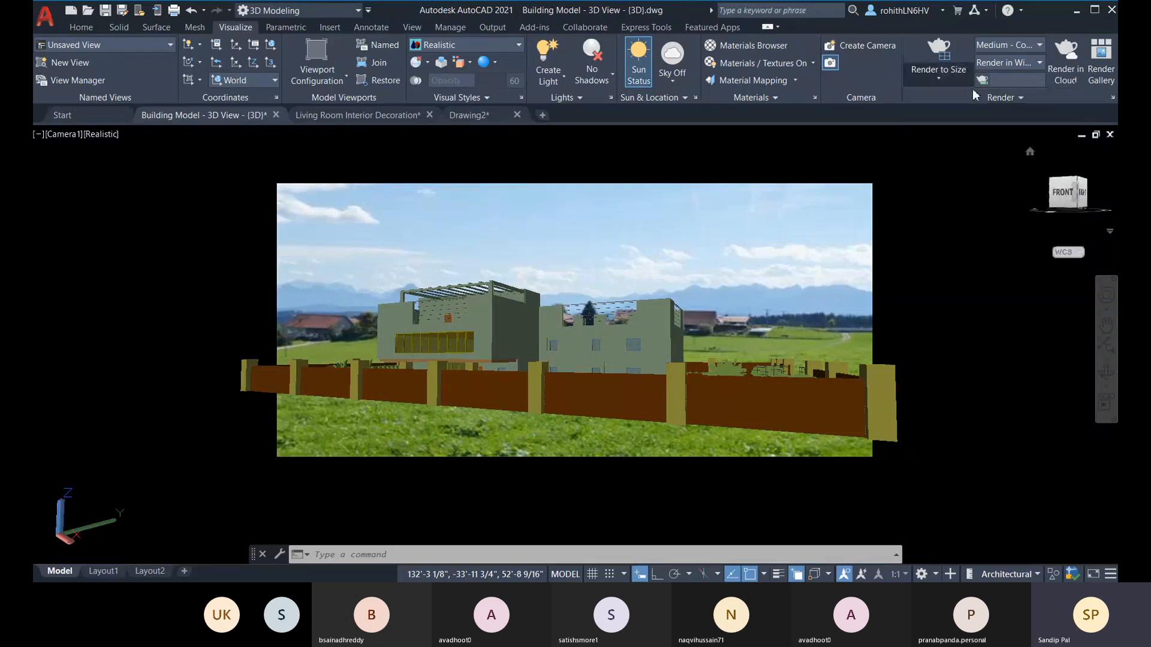
pyautogui.click(937, 78)
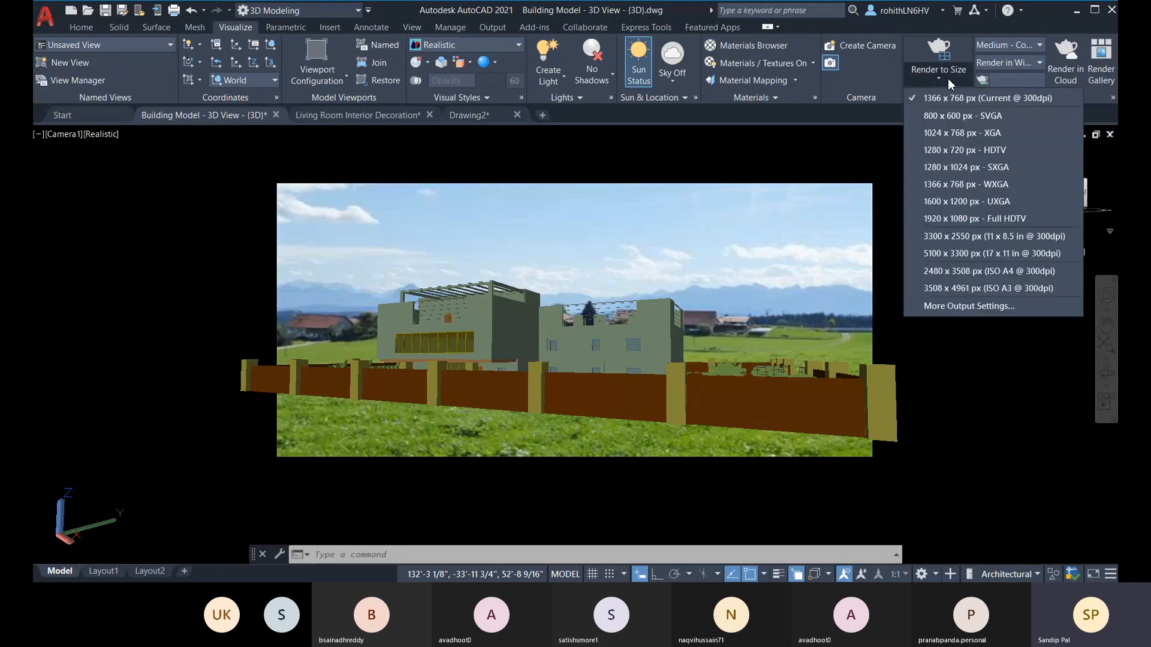
# Step: Open the render presets manager, keep the Medium - Copy 1 preset, and render the Camera1 view in a window
pyautogui.click(1030, 42)
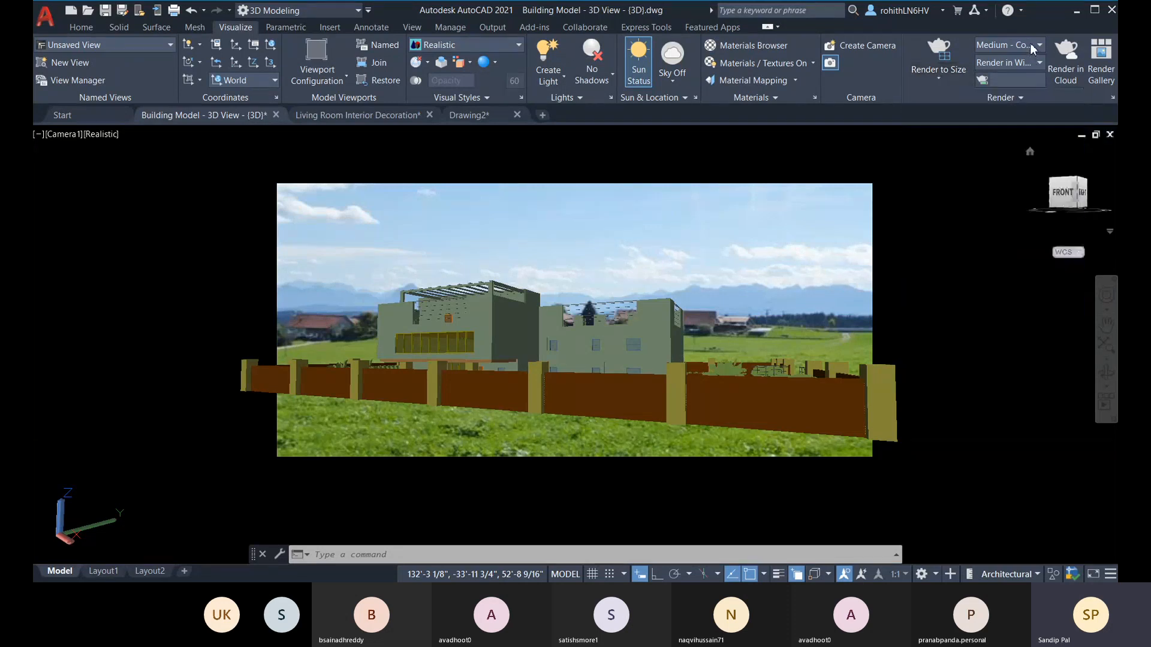
pyautogui.click(1030, 42)
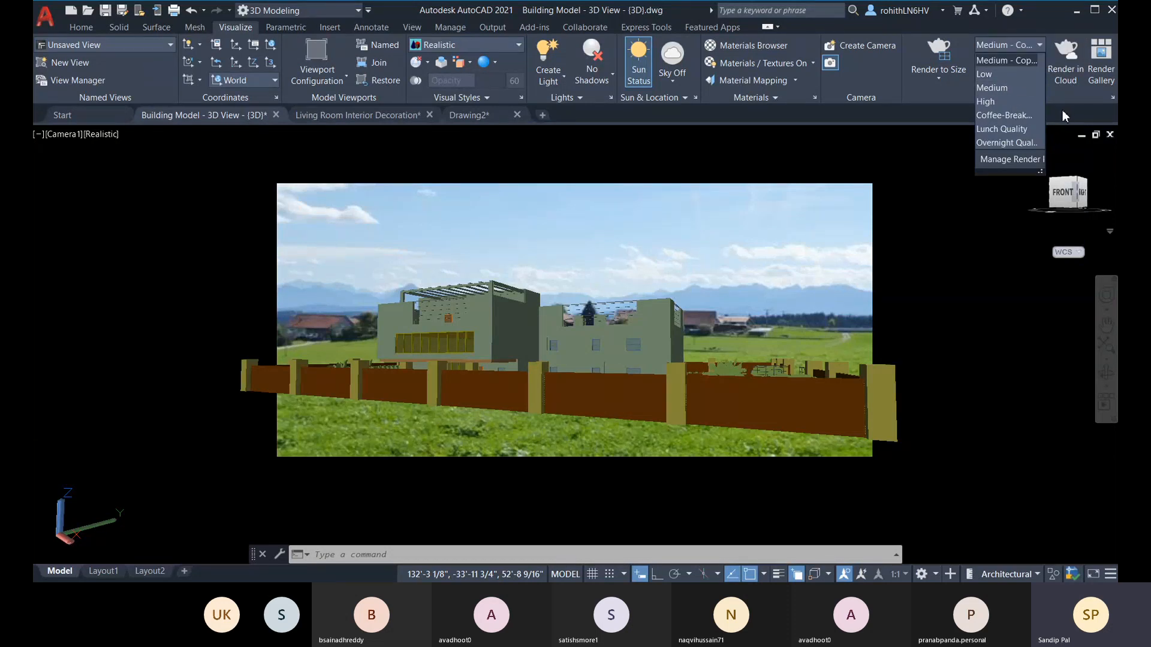
pyautogui.click(1113, 98)
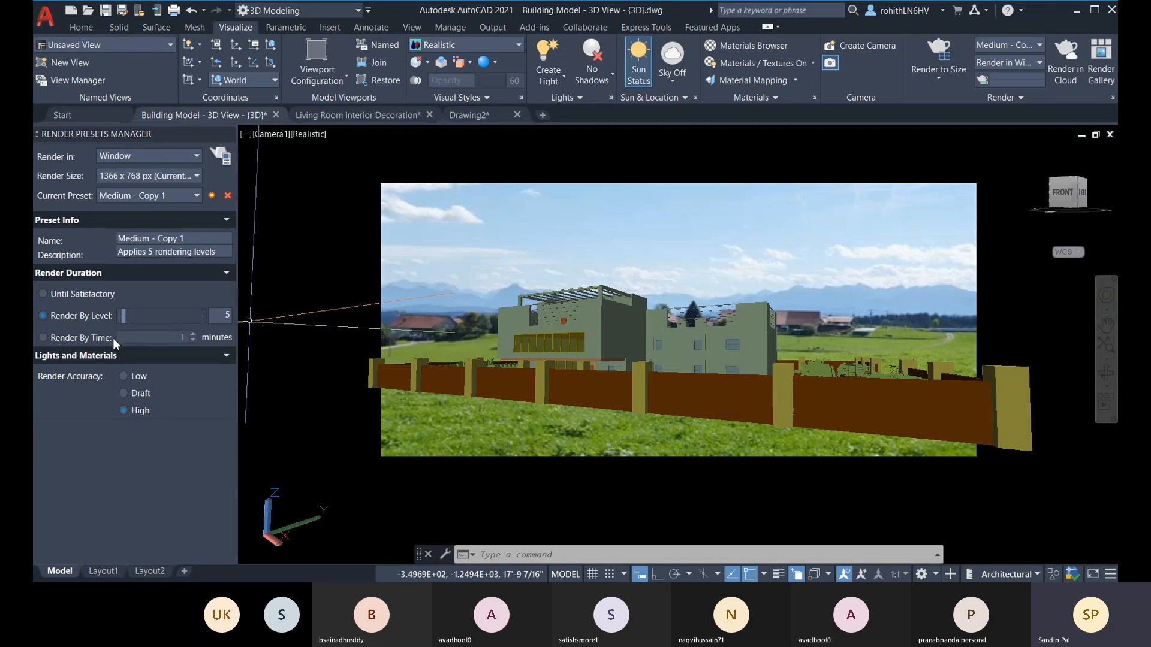
pyautogui.click(182, 200)
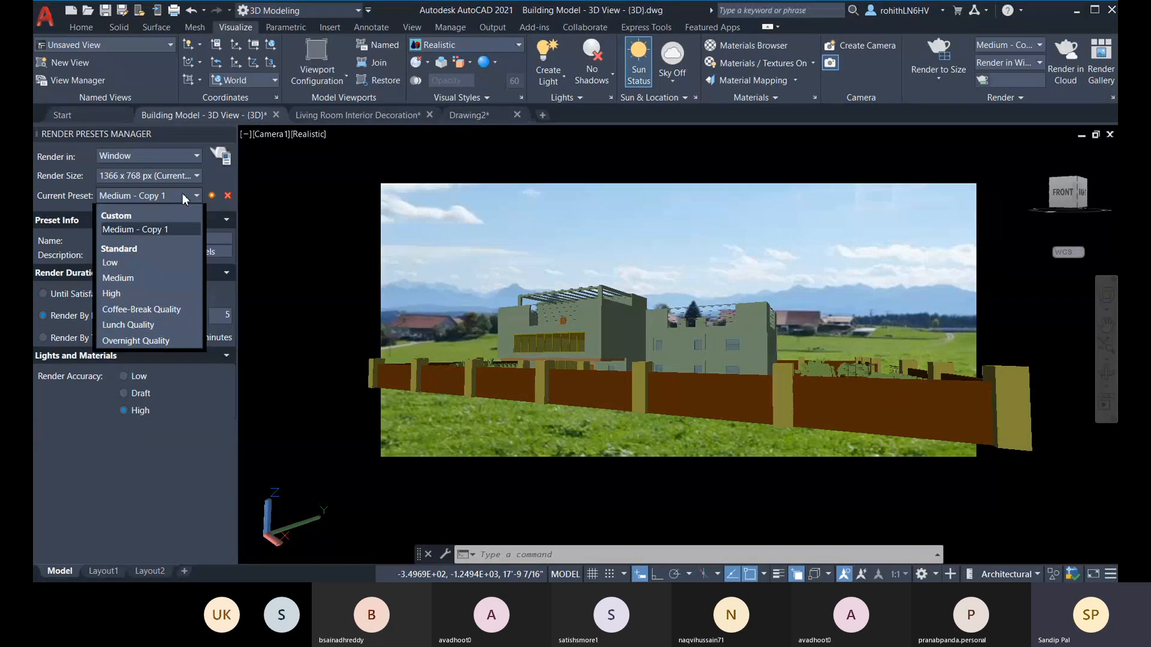
pyautogui.click(182, 195)
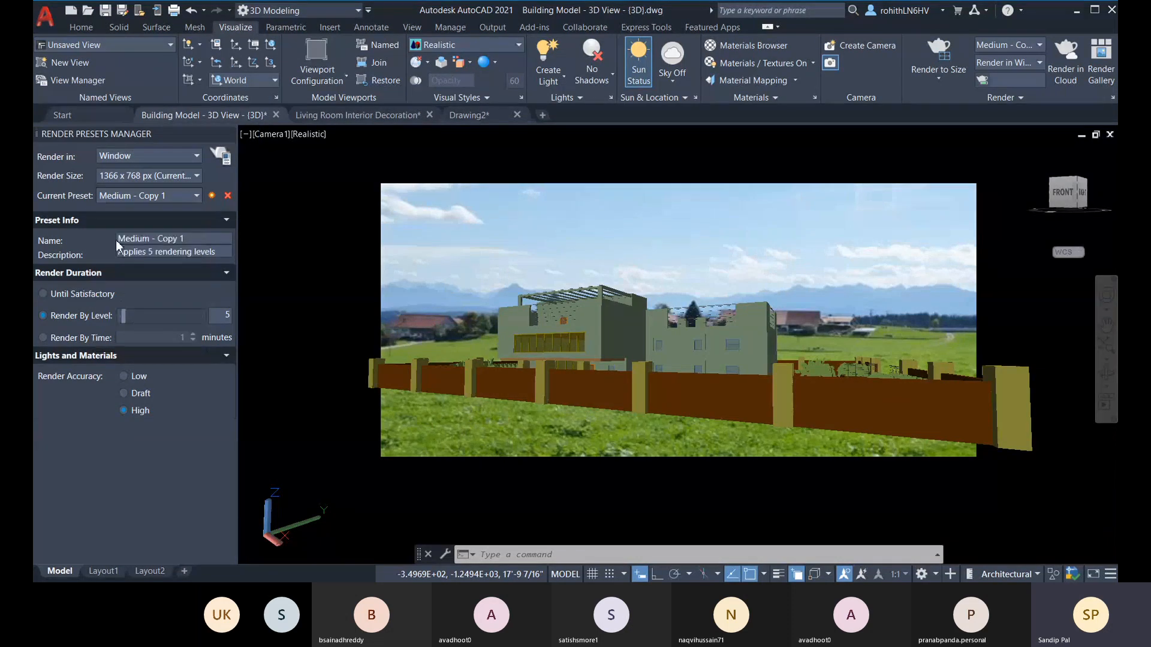
pyautogui.click(223, 160)
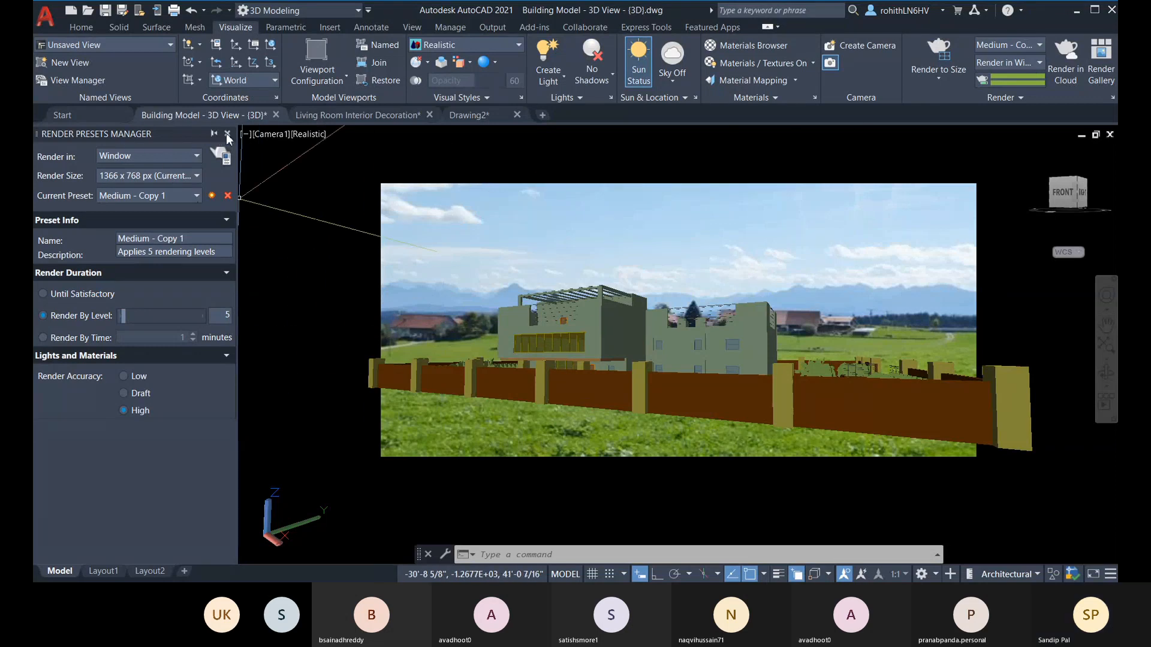
# Step: Close the render presets manager and set the render destination to Region
pyautogui.click(227, 134)
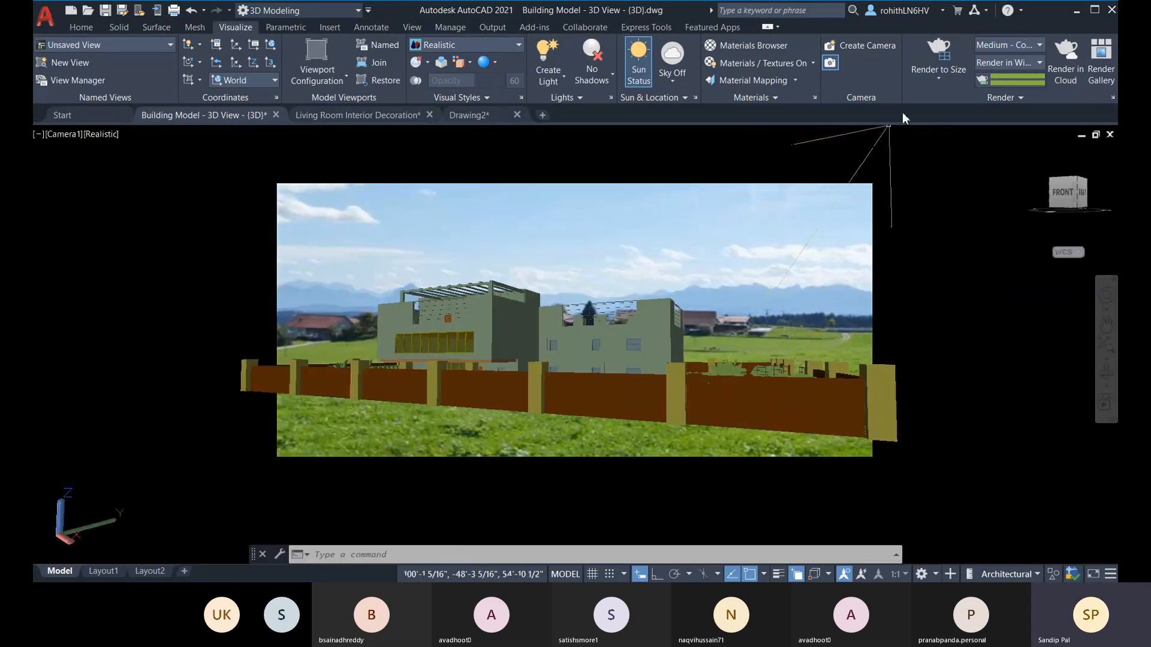
pyautogui.click(1005, 61)
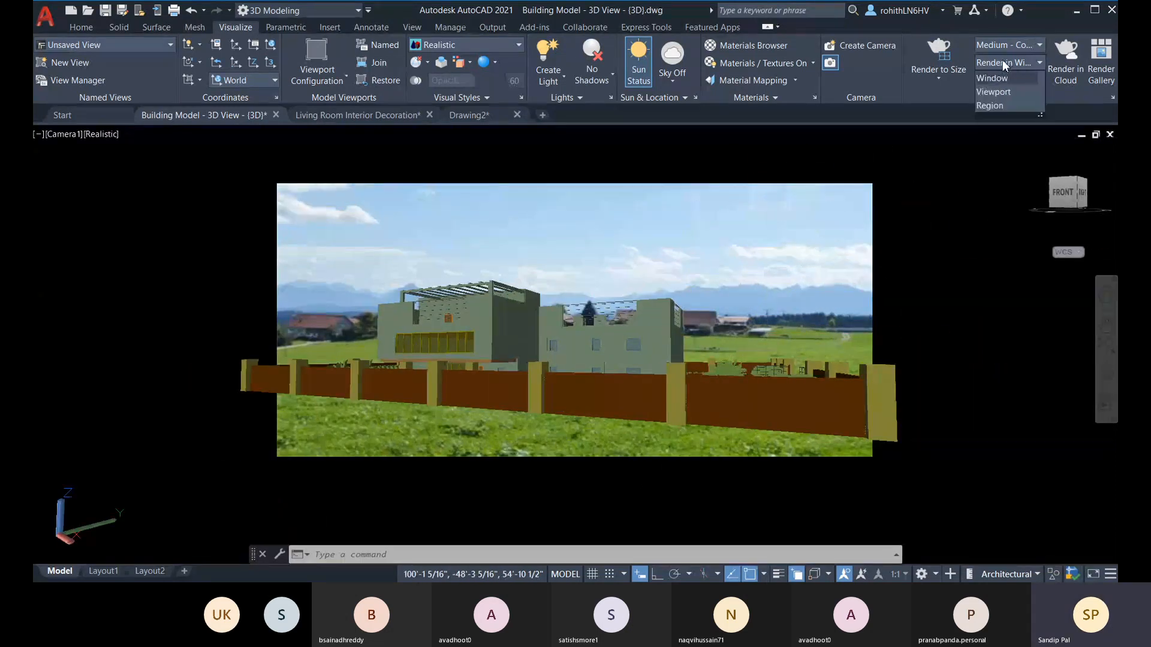
pyautogui.click(995, 105)
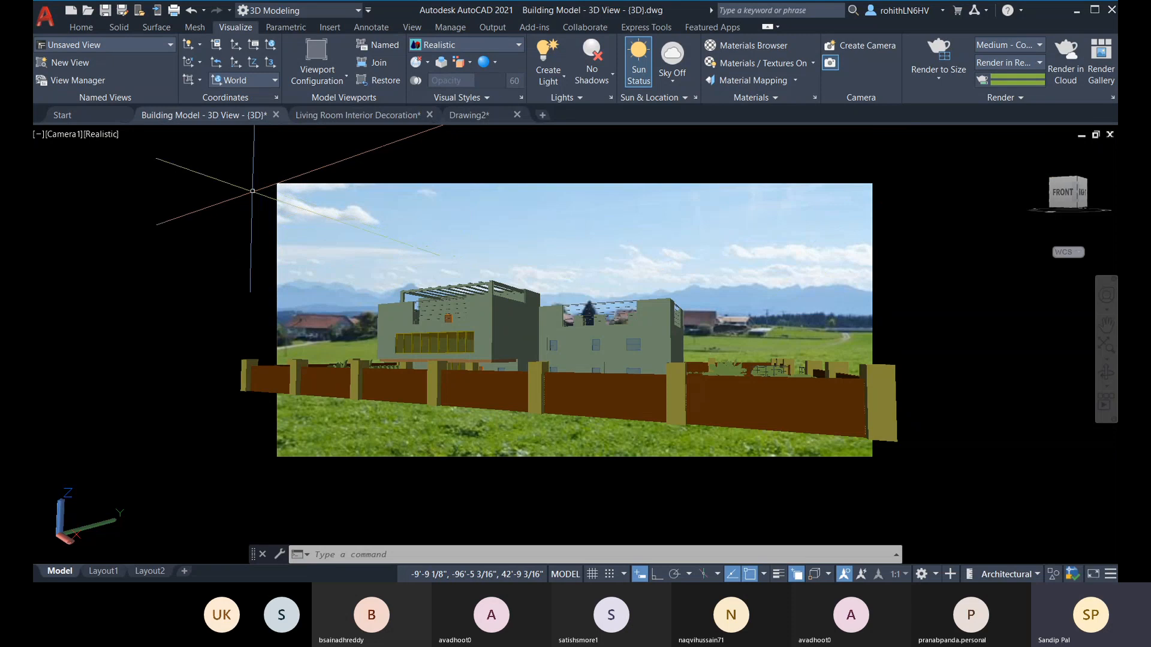
pyautogui.click(1027, 63)
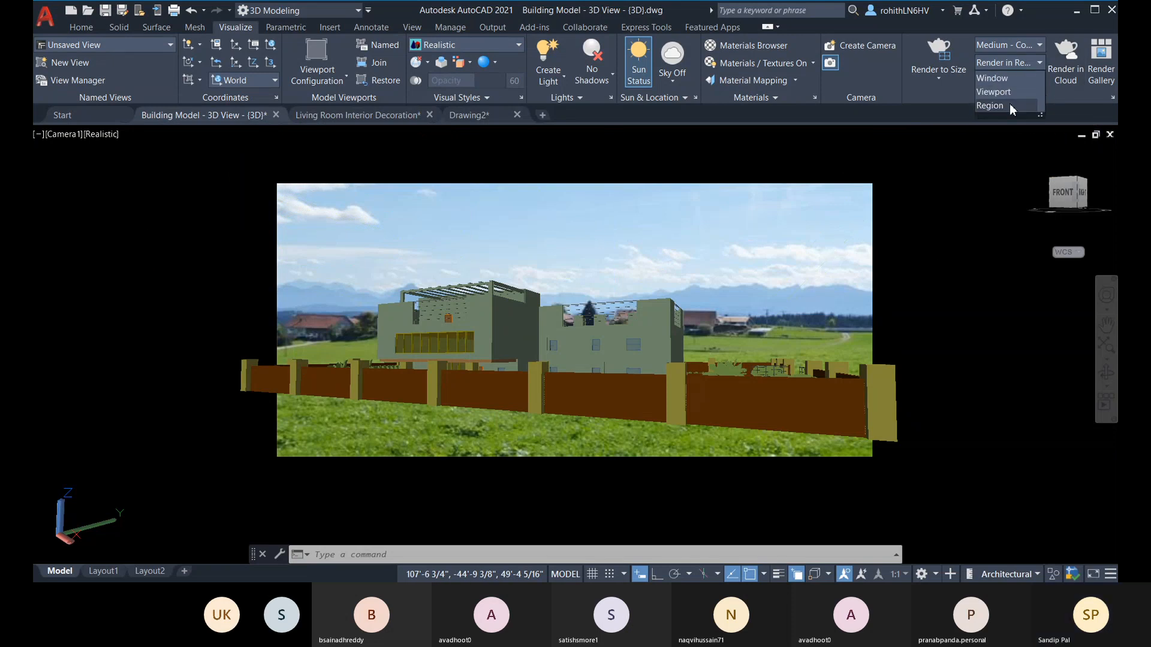
pyautogui.click(1010, 105)
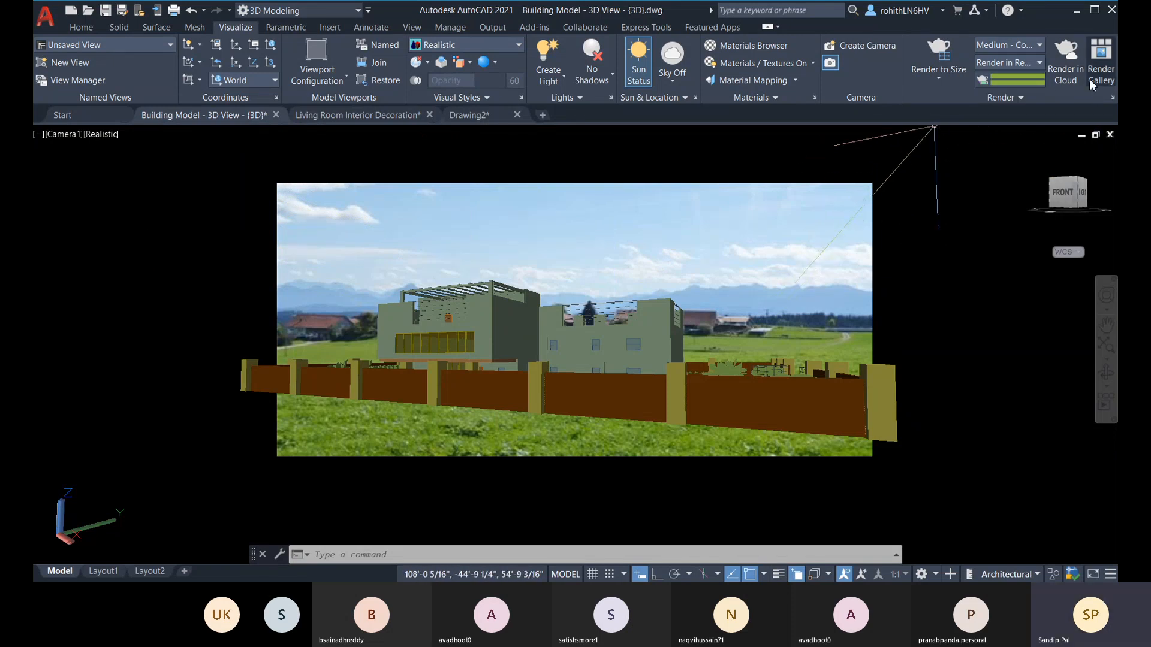
# Step: Render a crop region covering the whole background image in the Camera1 view, from its upper-left to its lower-right corner
pyautogui.click(942, 54)
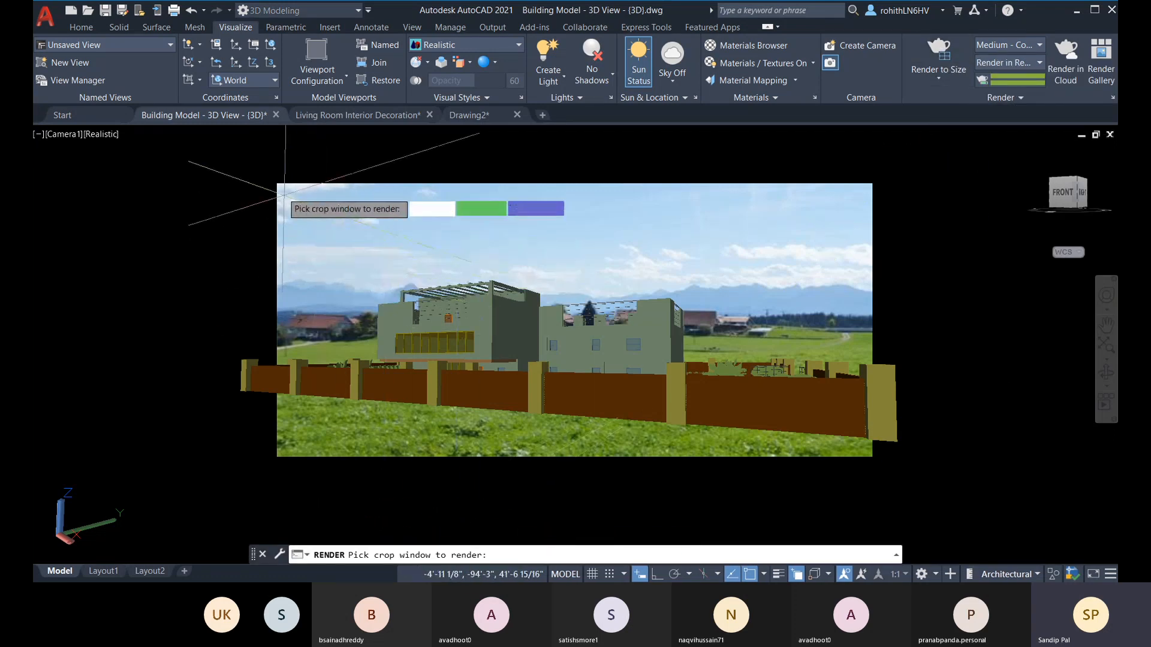
pyautogui.click(277, 183)
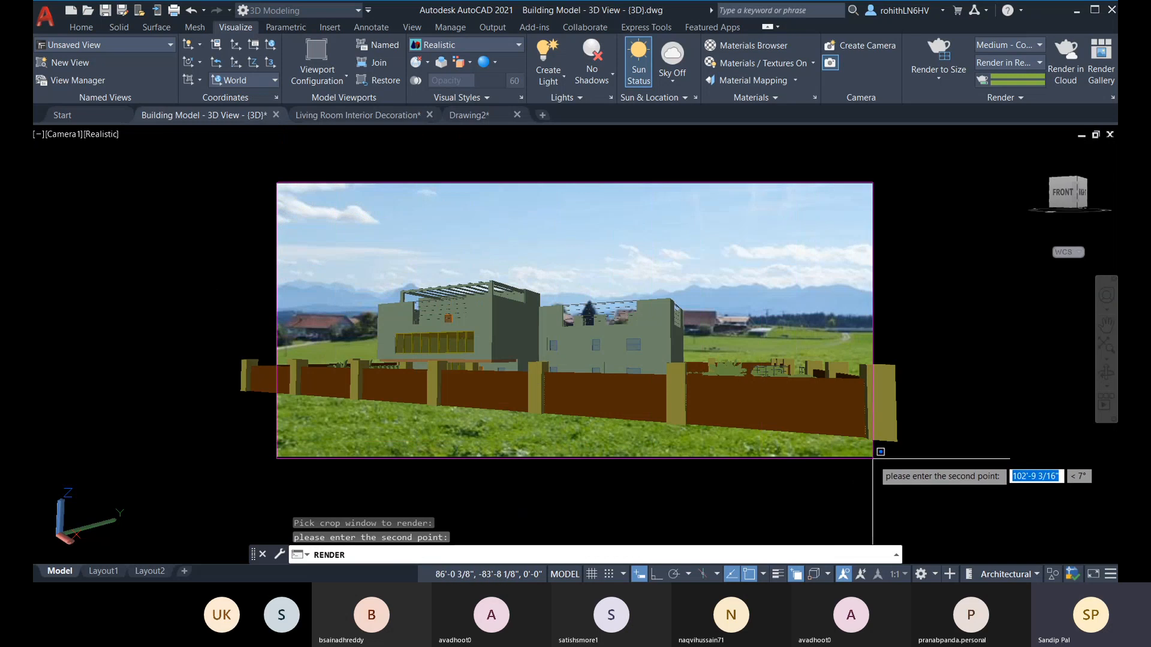
pyautogui.click(873, 457)
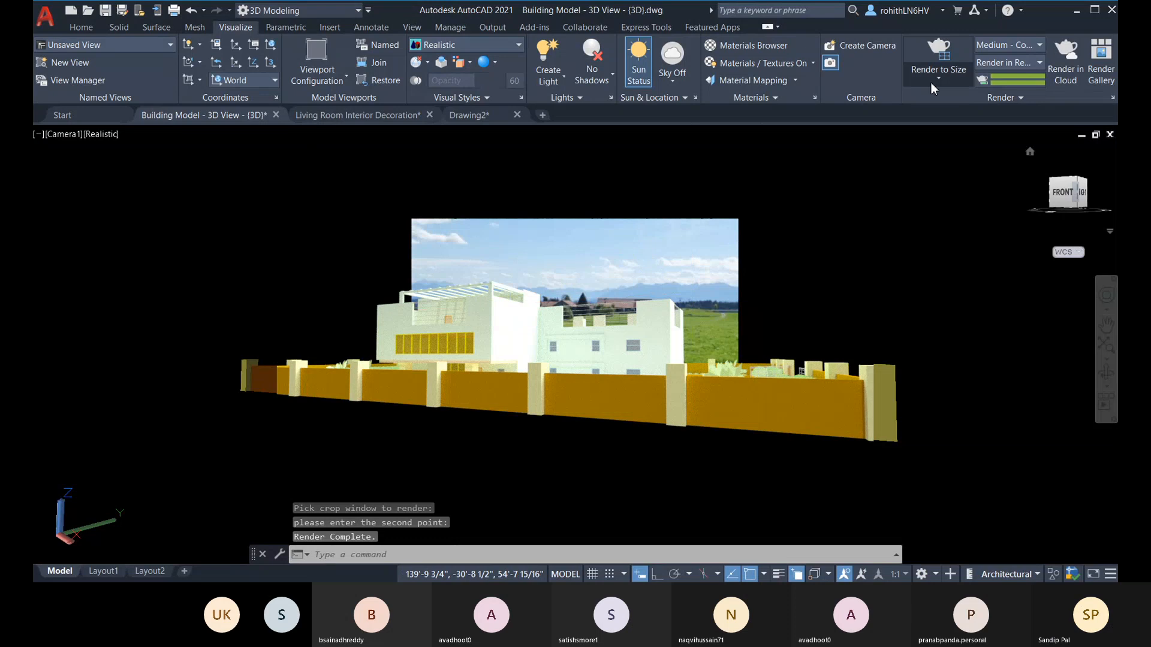
# Step: Set the image position of the render environment's custom background to Stretch and apply the adjusted background
pyautogui.click(1019, 99)
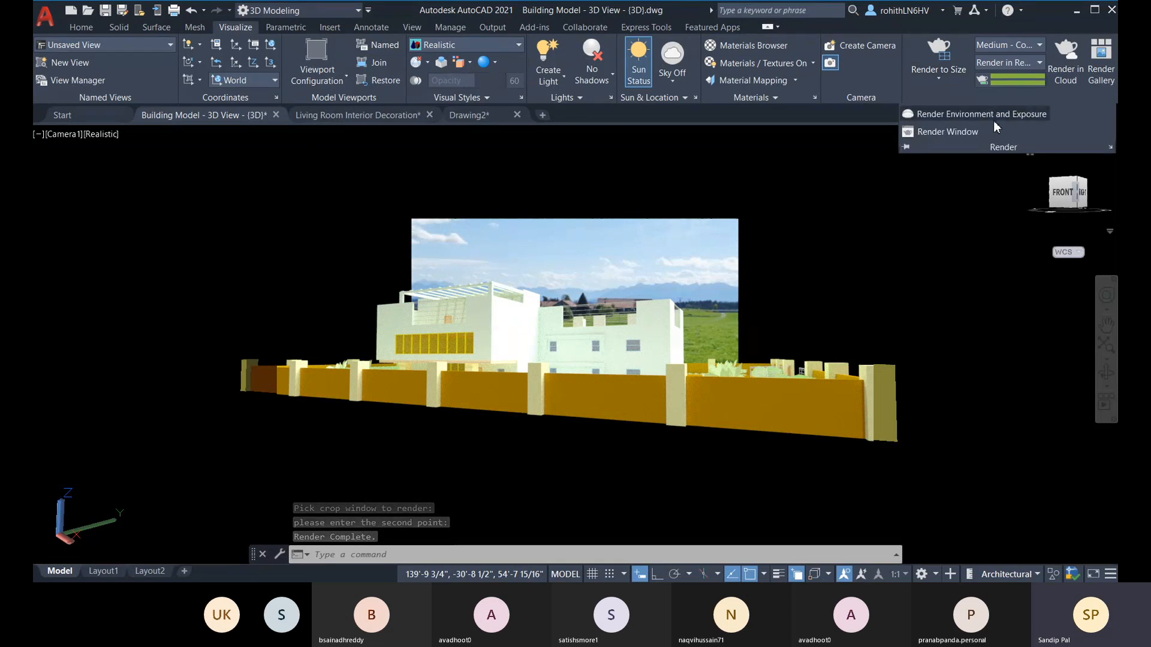
pyautogui.click(994, 114)
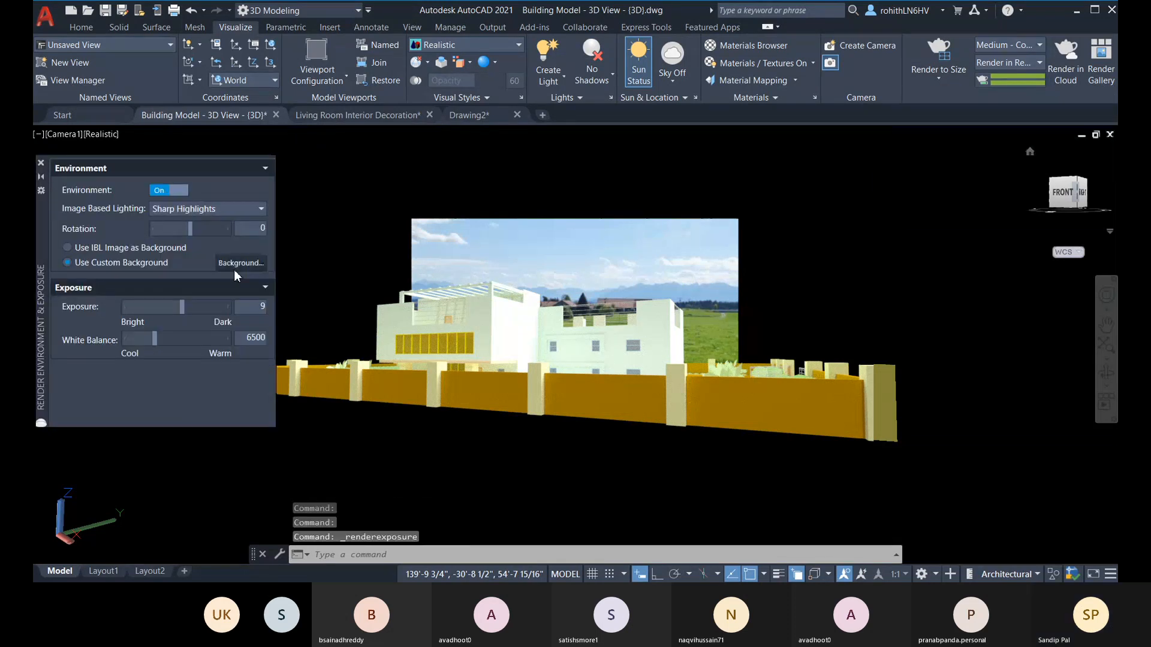
pyautogui.click(240, 263)
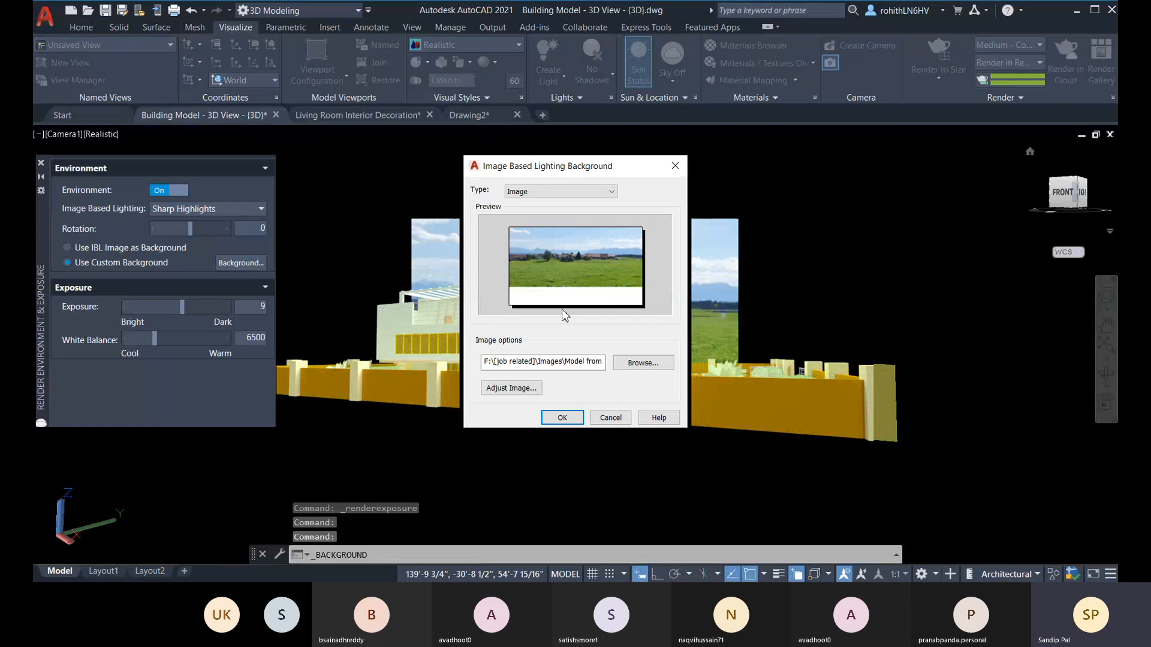
pyautogui.click(512, 388)
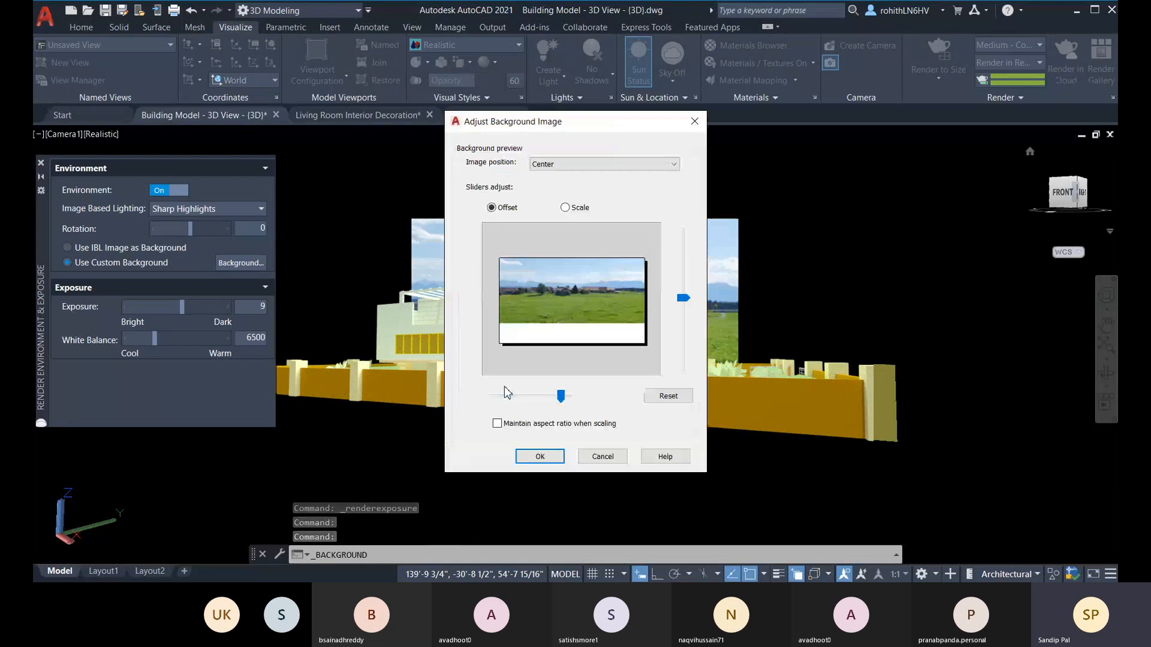
pyautogui.click(574, 164)
pyautogui.click(557, 186)
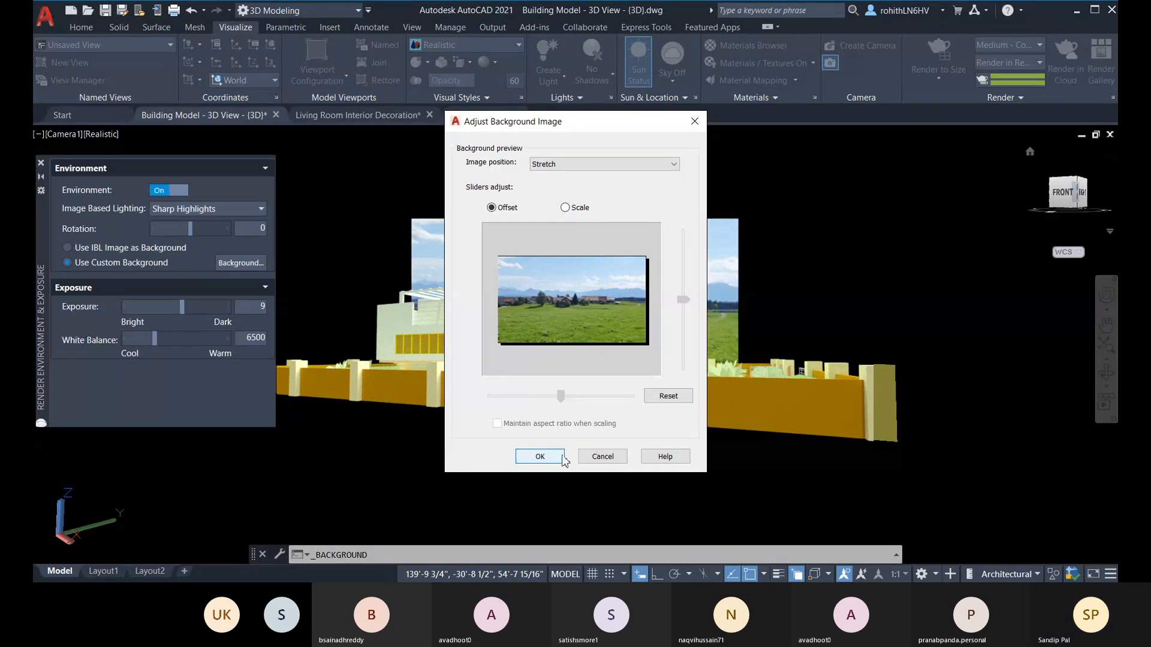
pyautogui.click(540, 457)
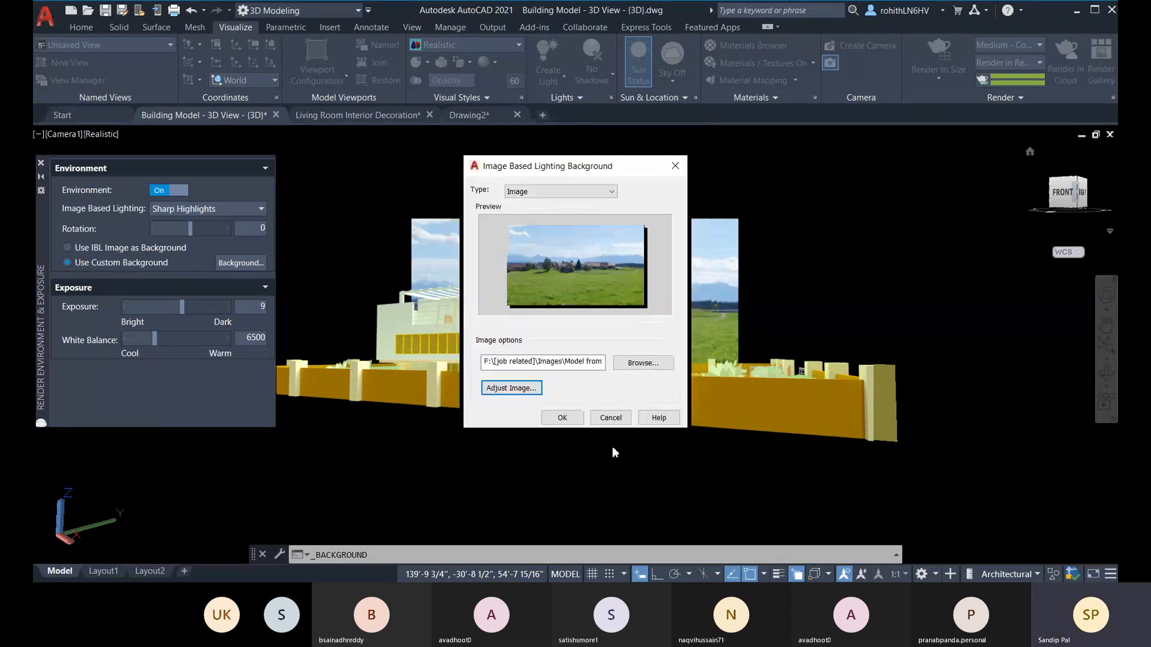
pyautogui.click(564, 418)
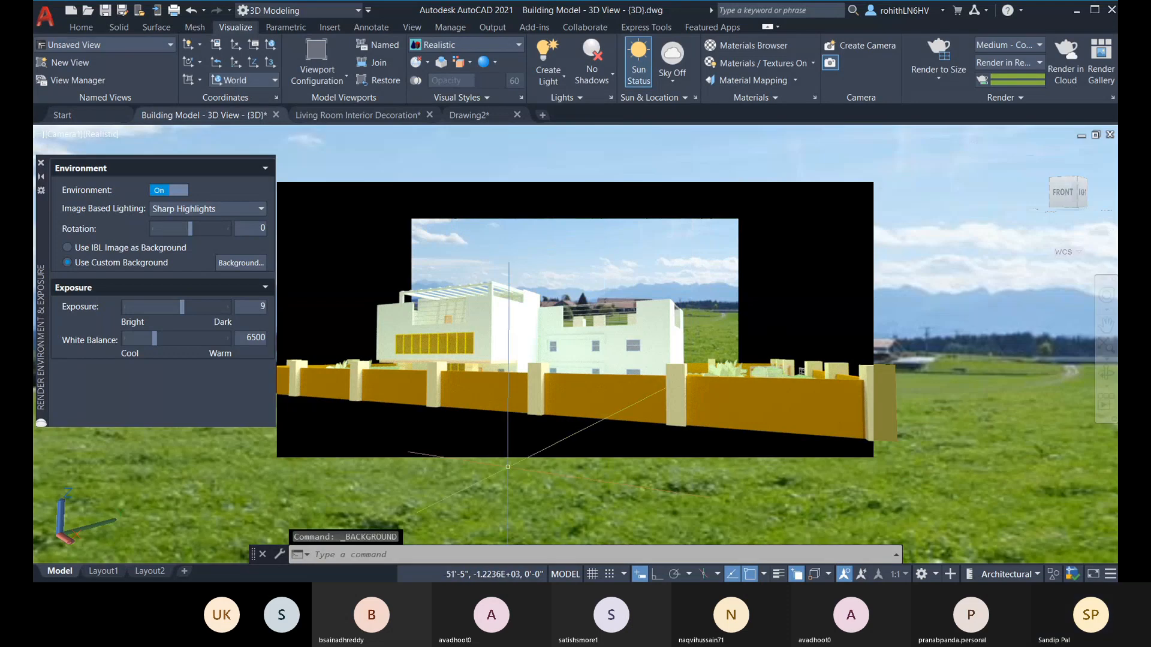
# Step: Close the render environment settings and restore the Camera1 view
pyautogui.scroll(2, 515, 217)
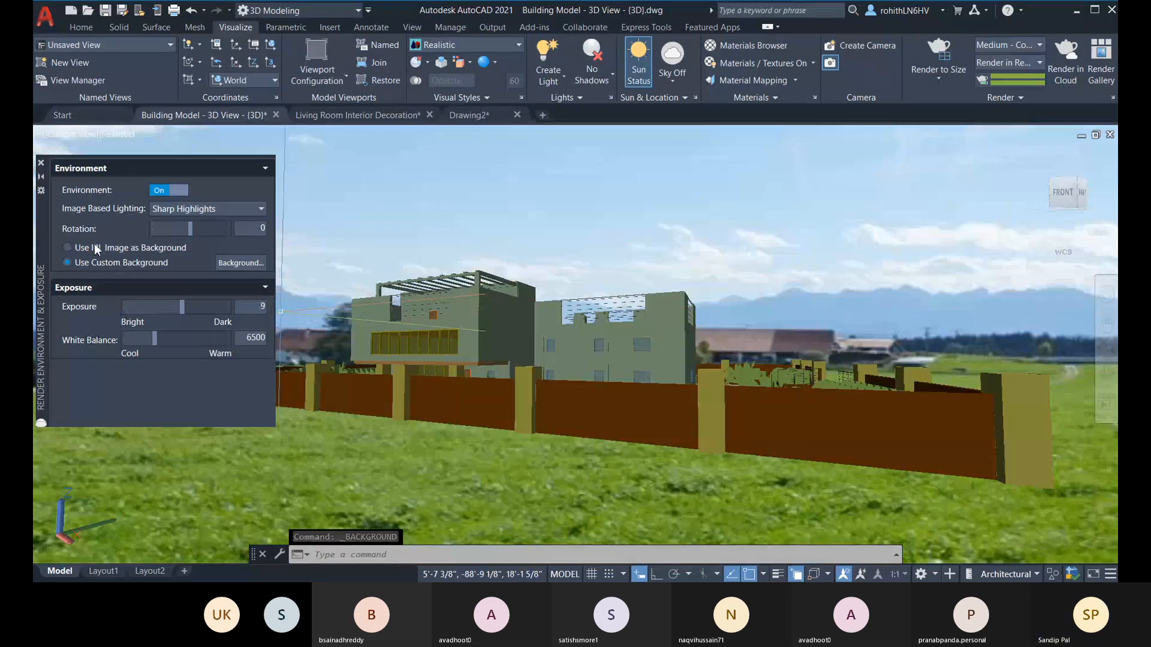
pyautogui.click(41, 162)
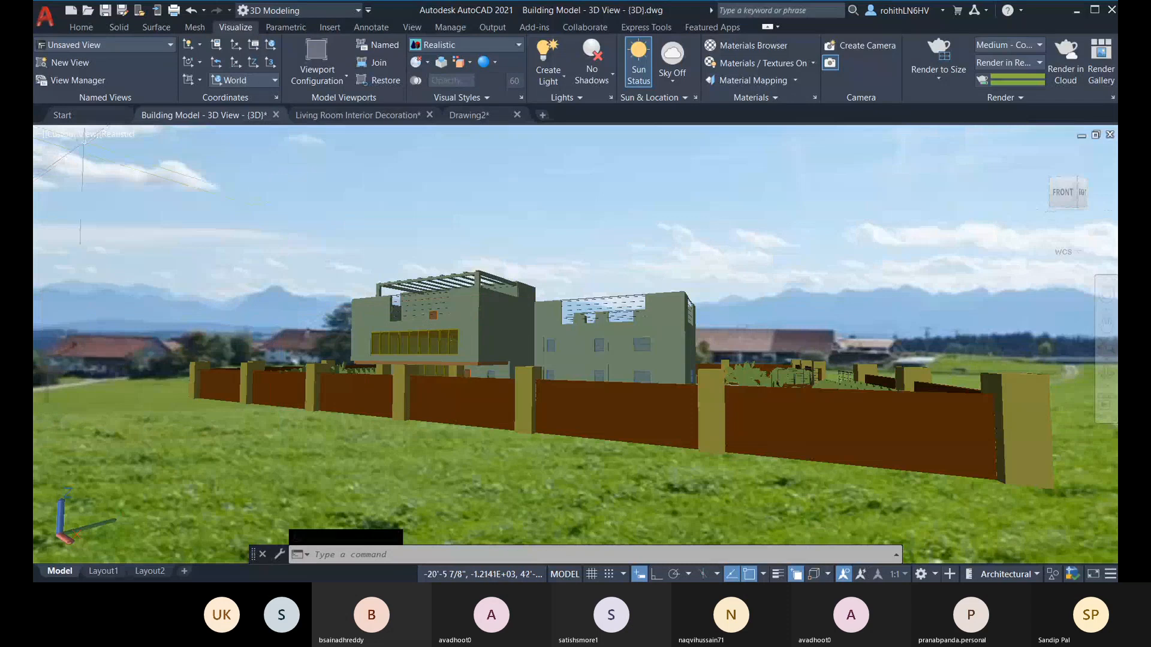
pyautogui.click(71, 134)
pyautogui.moveTo(182, 147)
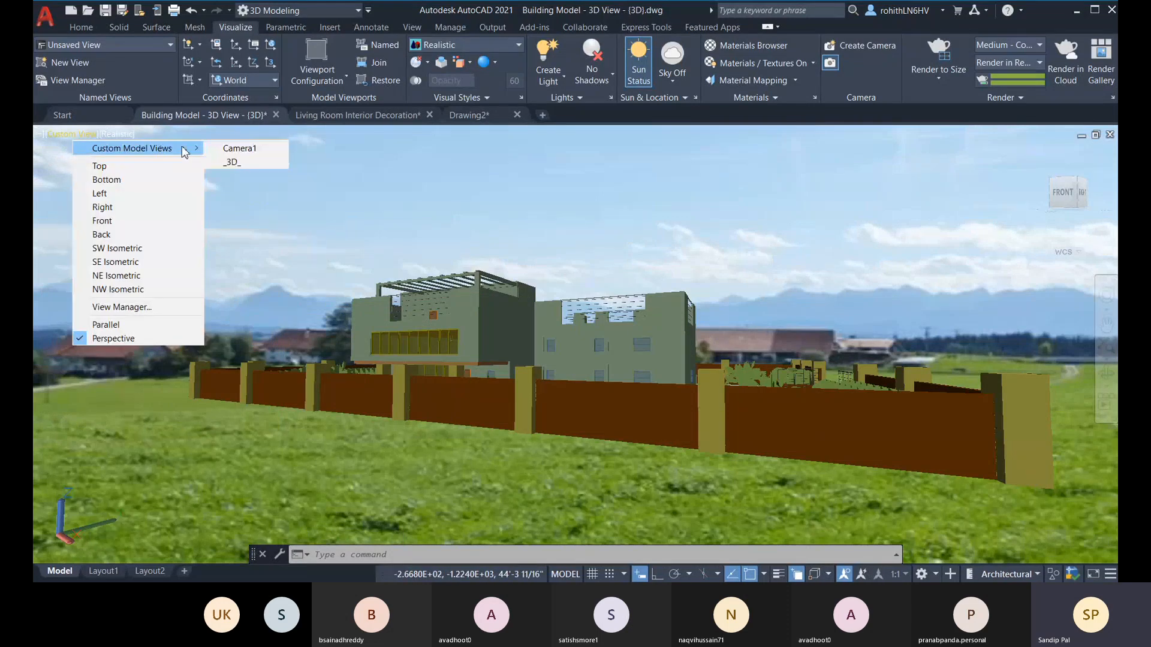
pyautogui.click(230, 149)
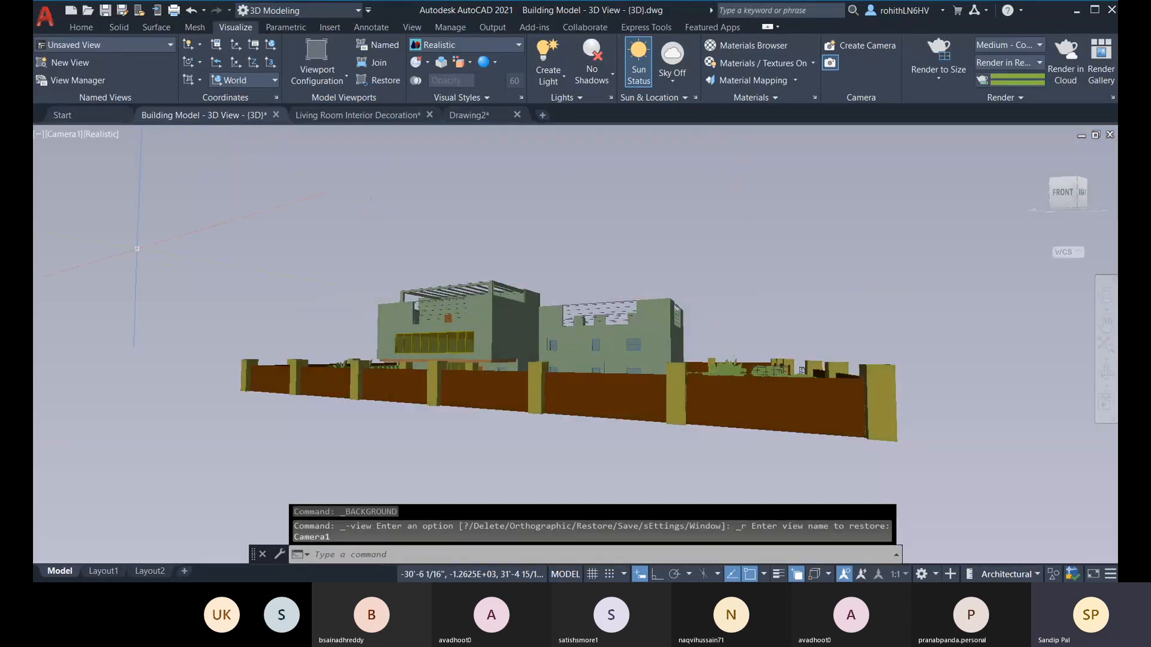
# Step: Turn the render environment back on so the custom background shows in the Camera1 view, and close its settings
pyautogui.click(1027, 97)
pyautogui.click(959, 112)
pyautogui.click(182, 191)
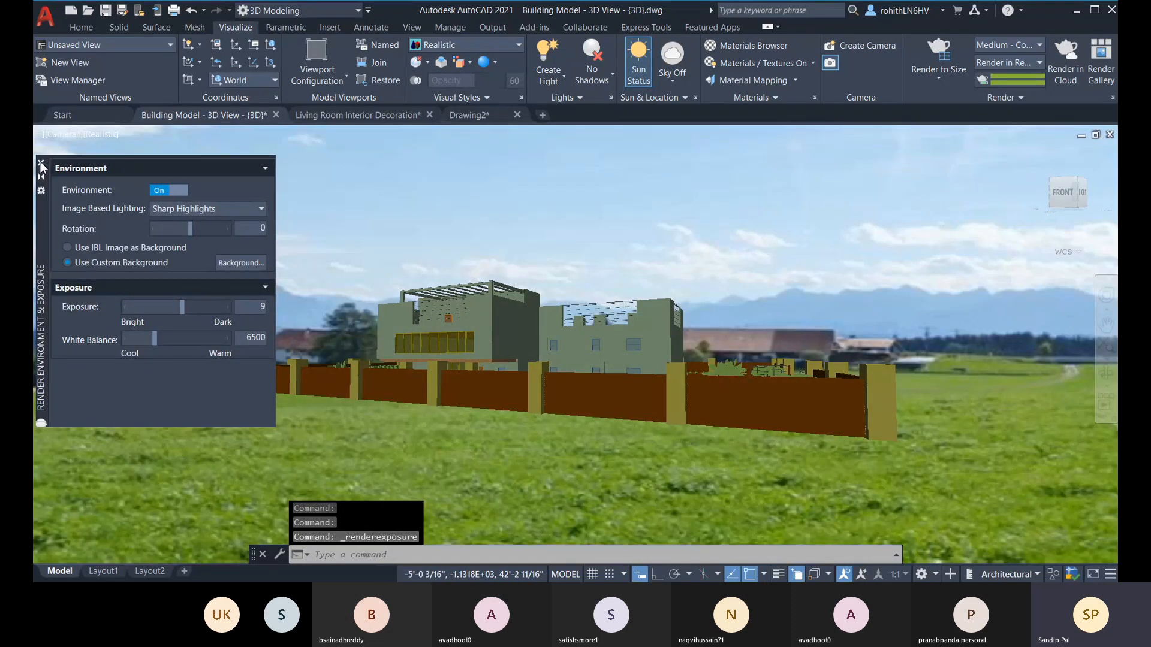
pyautogui.click(40, 163)
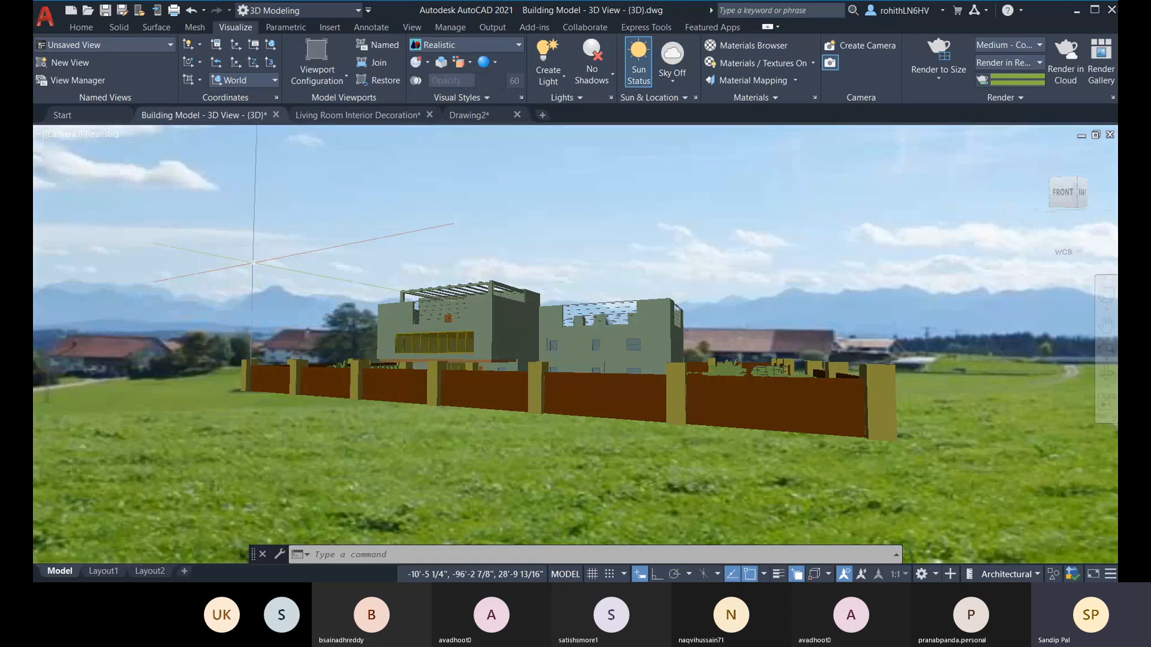
pyautogui.rightClick(243, 254)
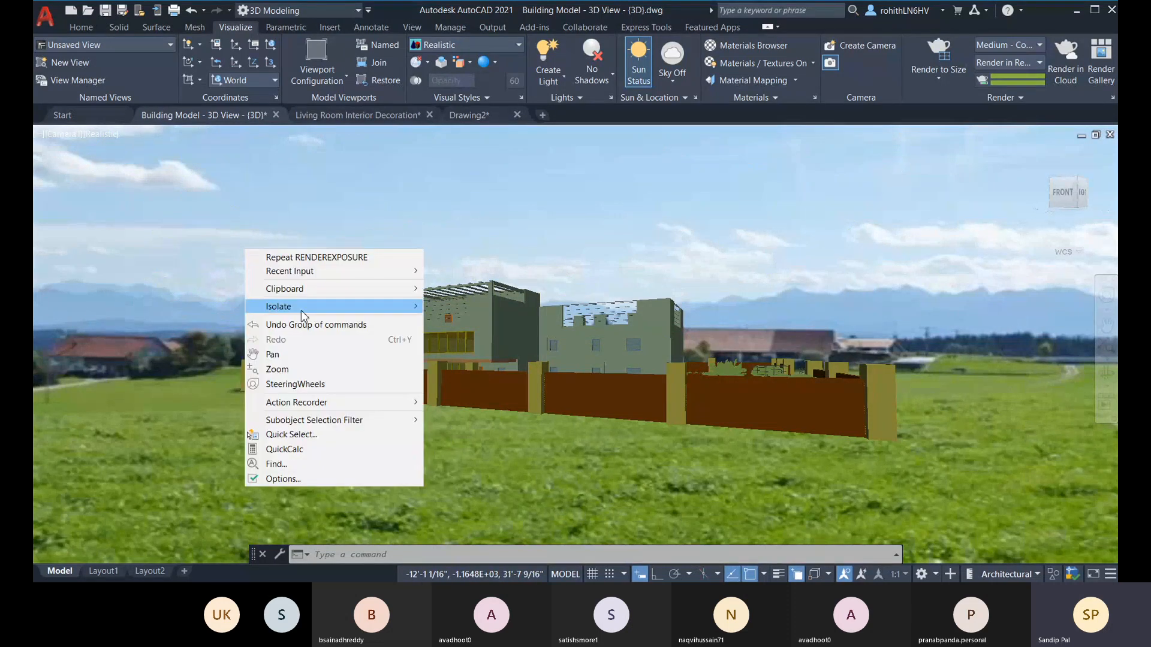
pyautogui.click(303, 435)
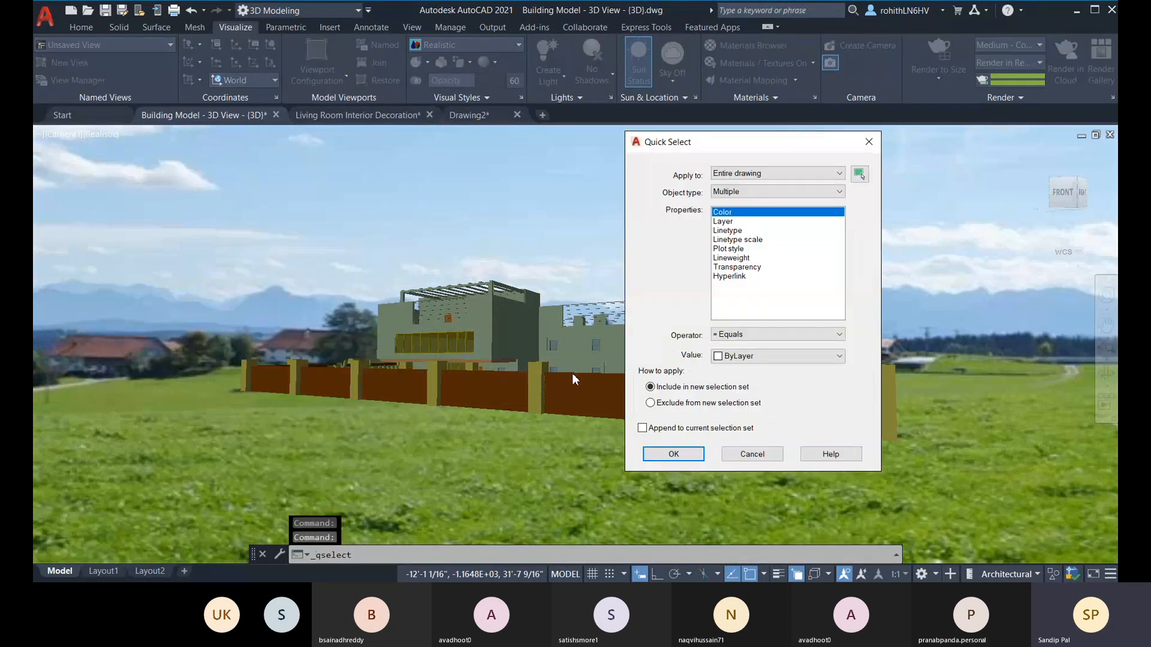
pyautogui.click(759, 192)
pyautogui.click(756, 236)
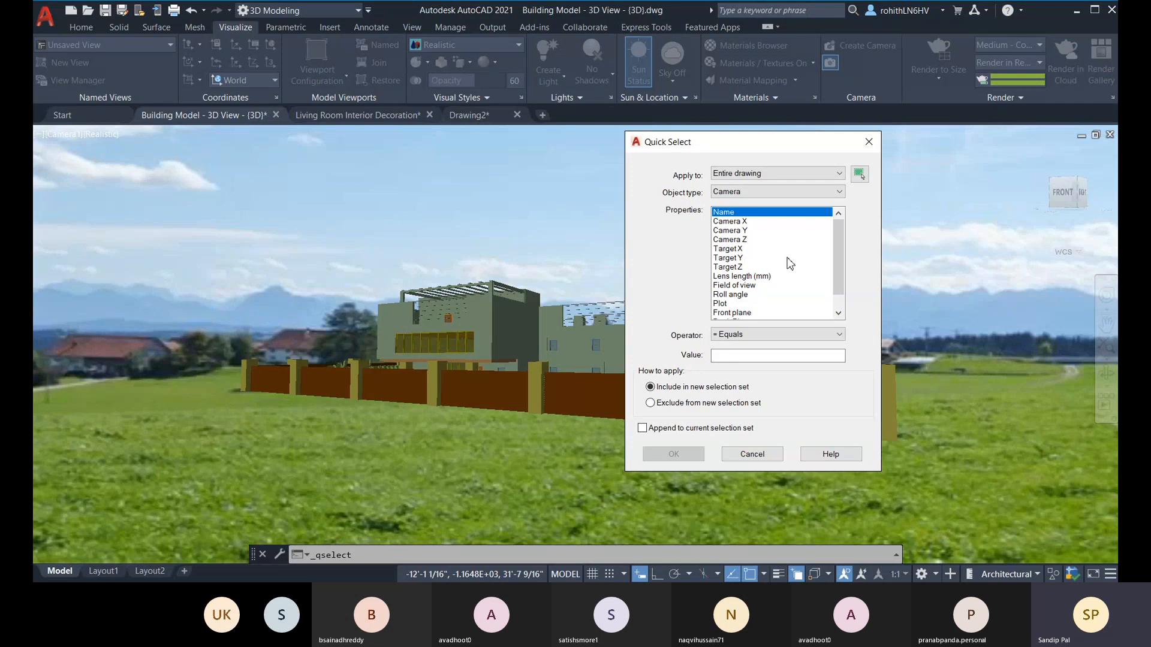
pyautogui.scroll(-1, 780, 285)
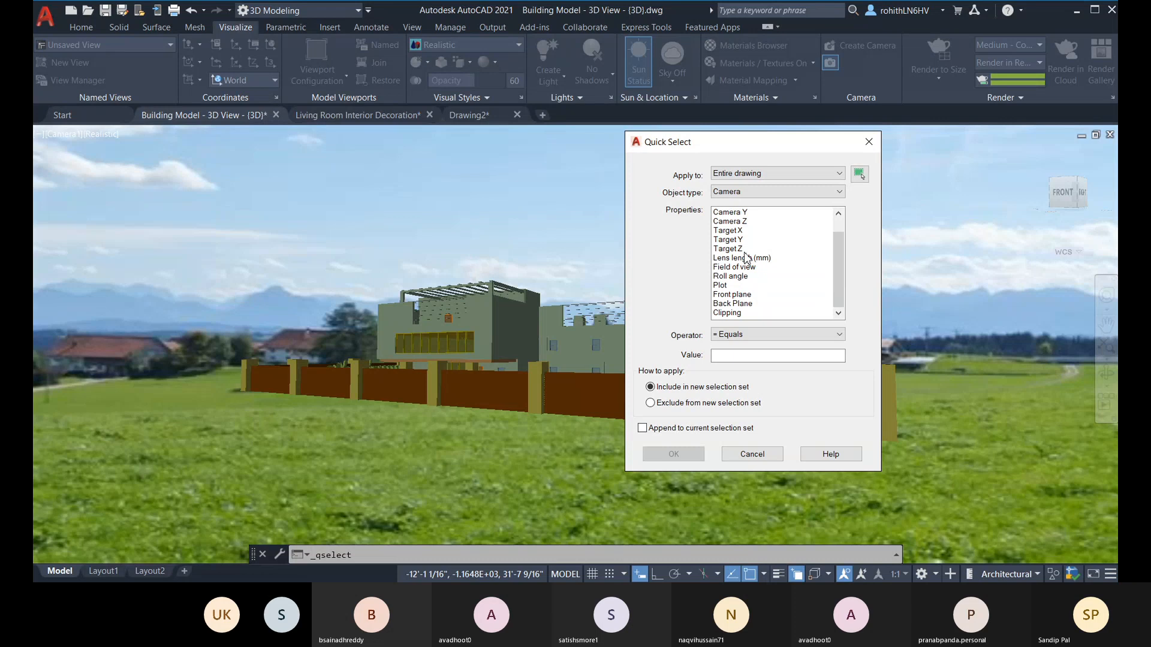
pyautogui.scroll(1, 725, 252)
pyautogui.click(730, 222)
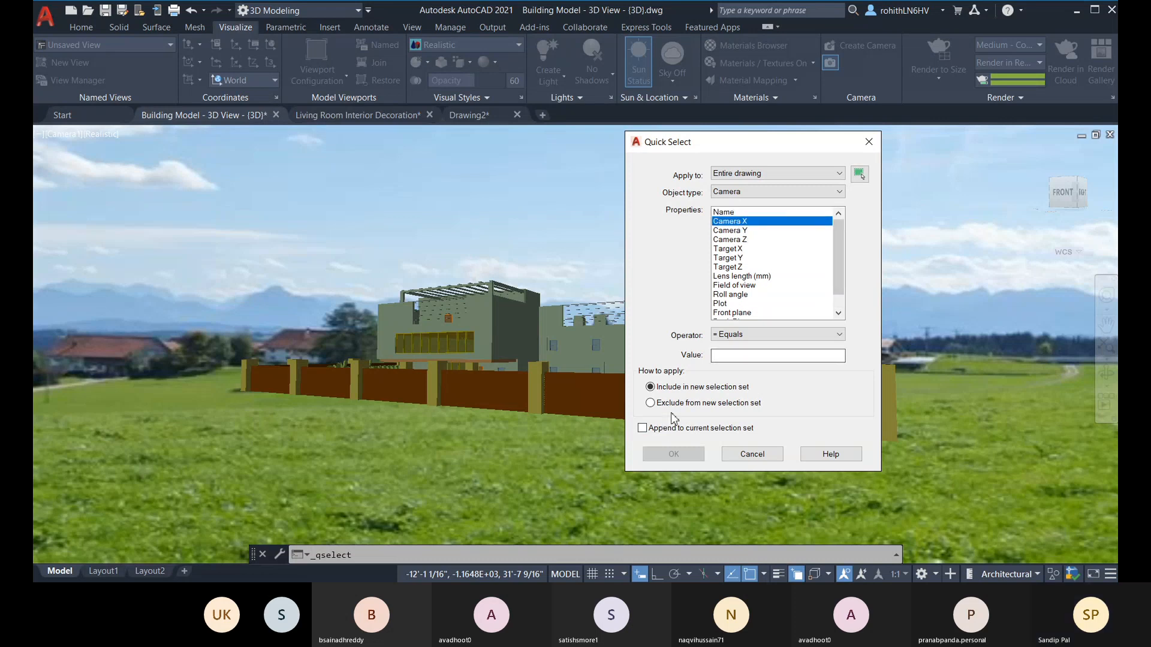
pyautogui.click(742, 337)
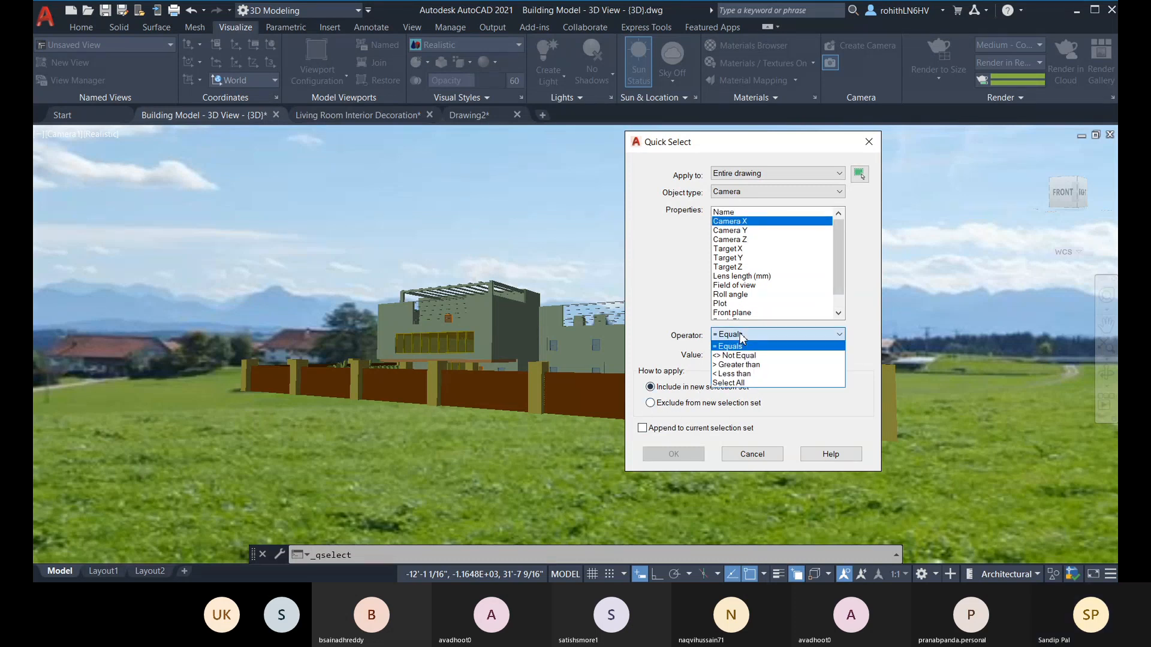
pyautogui.click(742, 338)
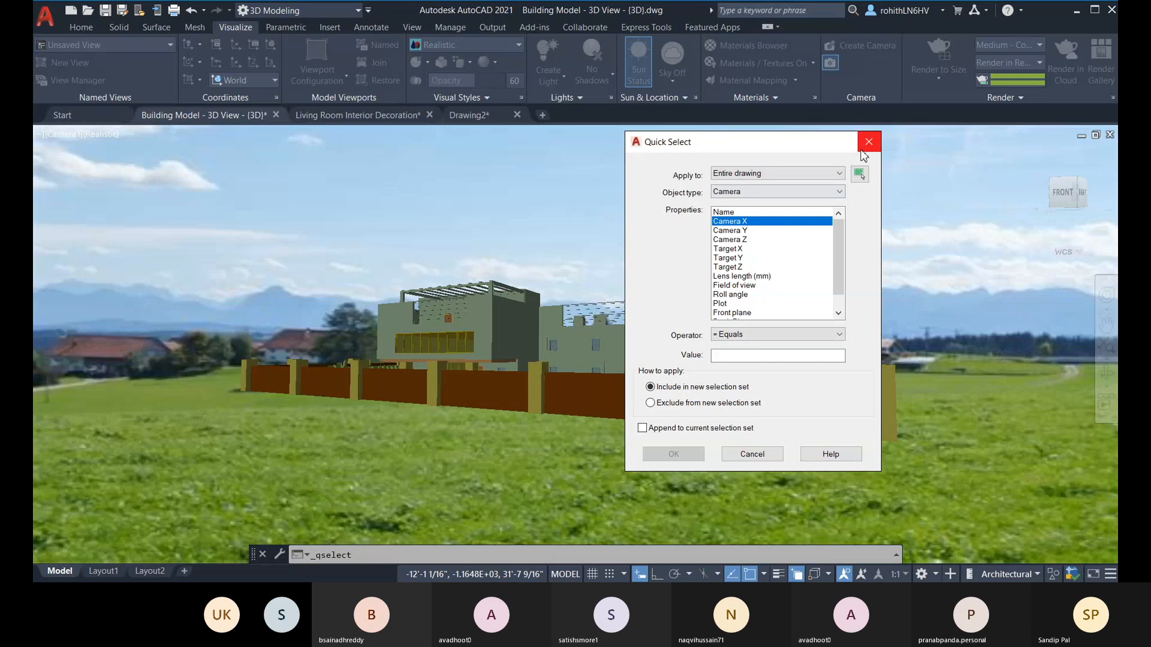
pyautogui.click(749, 454)
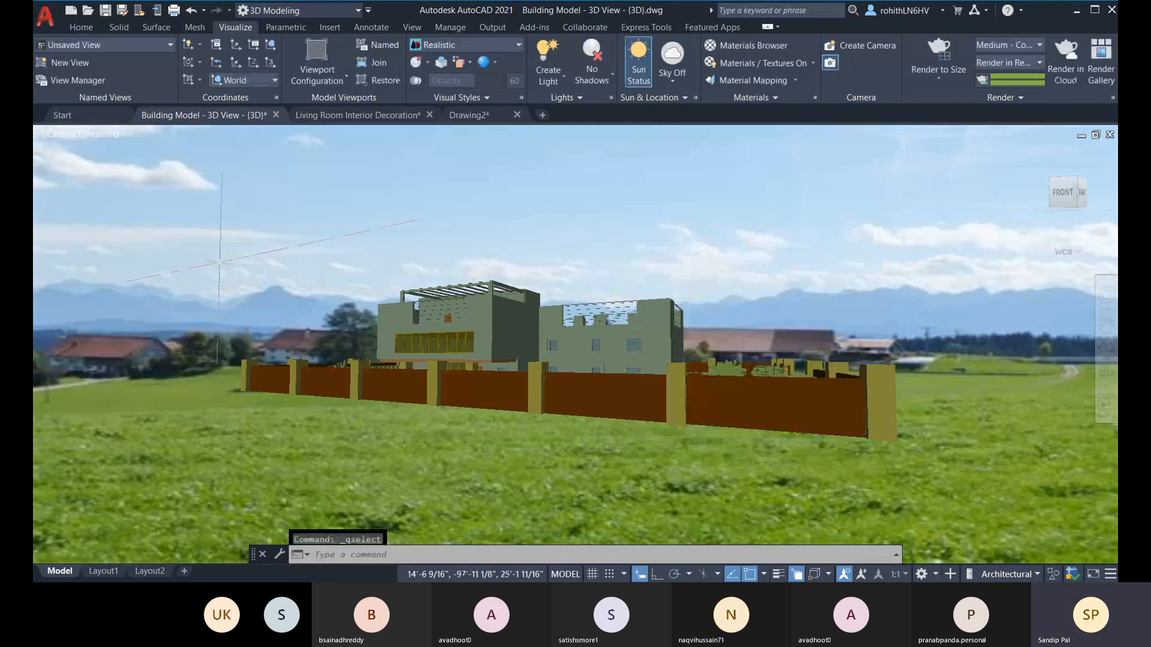
# Step: In the SW Isometric view, move the camera about 27' along Y toward the building and about 20'-6" along negative X
pyautogui.click(63, 134)
pyautogui.click(114, 250)
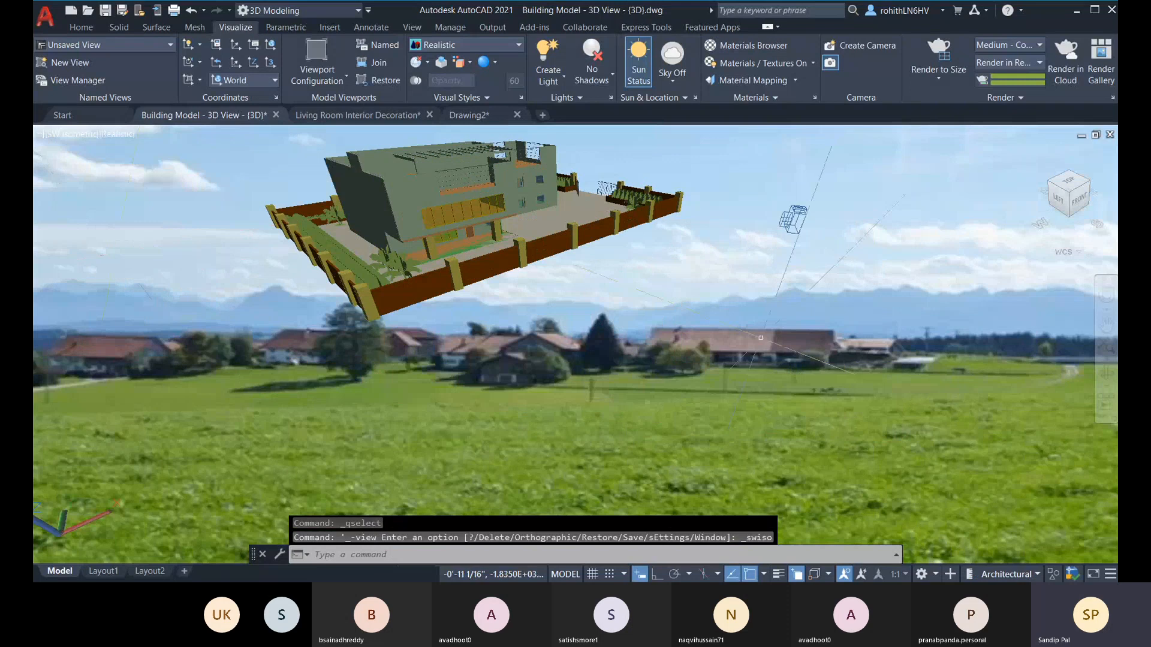
pyautogui.click(791, 218)
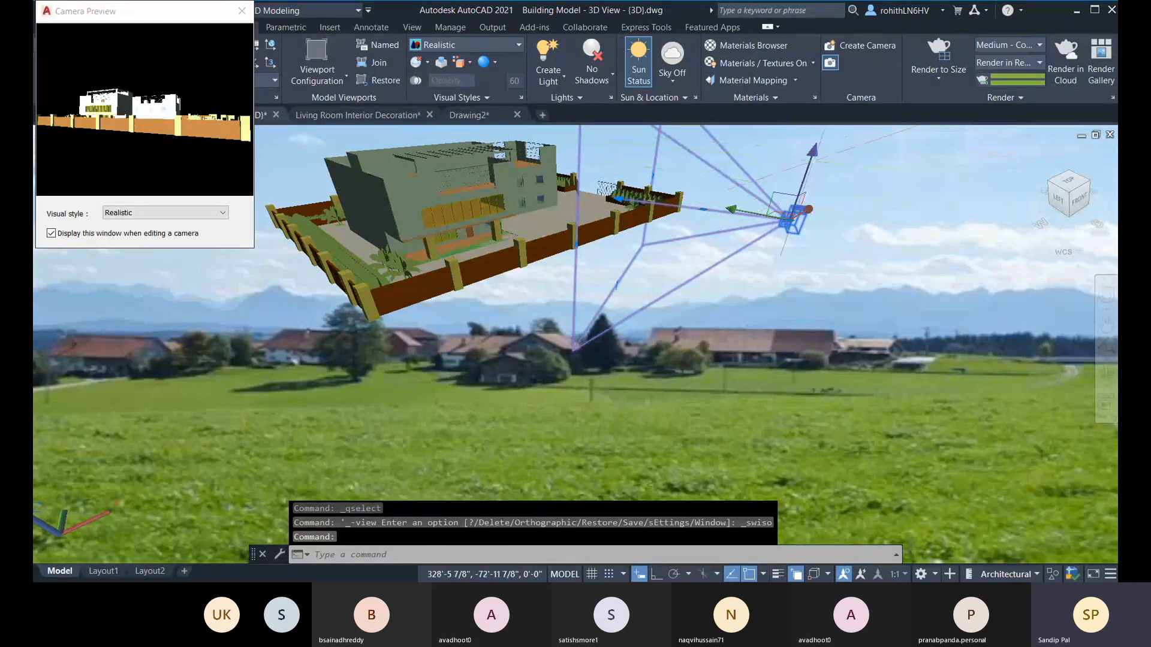
pyautogui.click(750, 211)
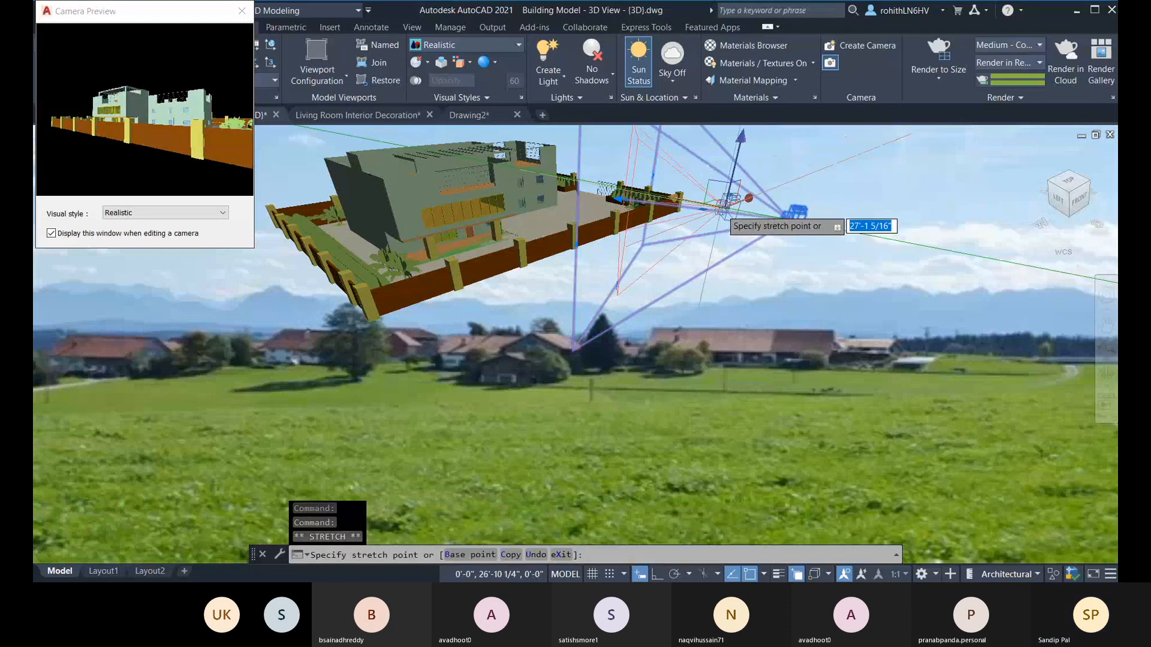
pyautogui.click(722, 207)
pyautogui.click(749, 198)
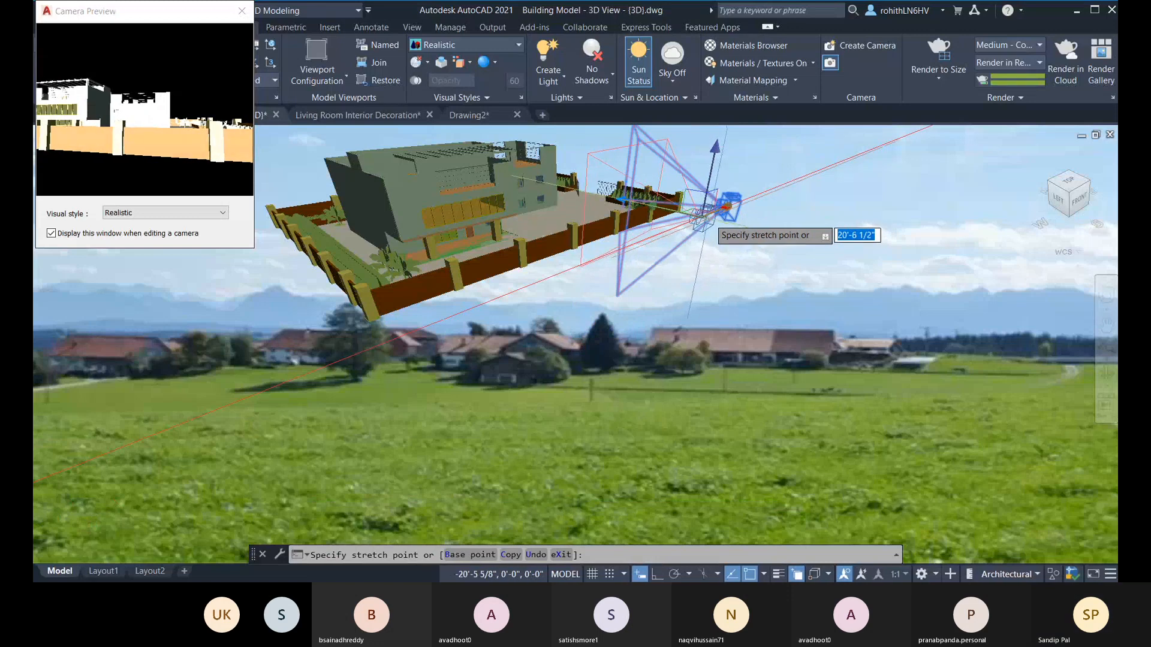
pyautogui.click(724, 207)
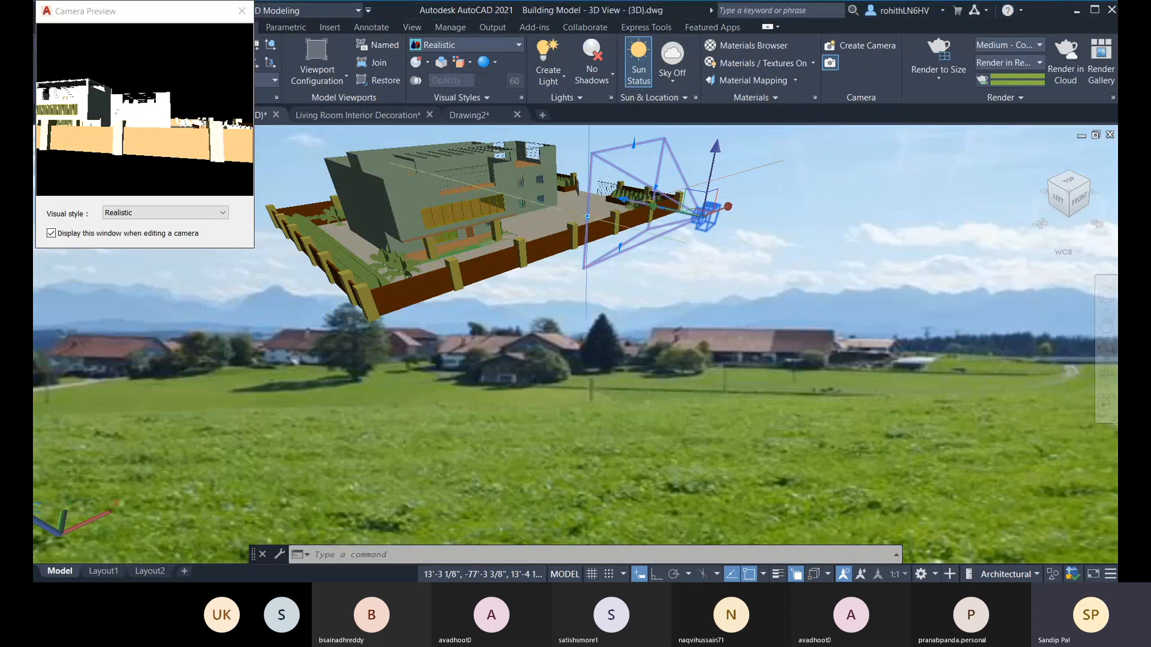
pyautogui.click(586, 217)
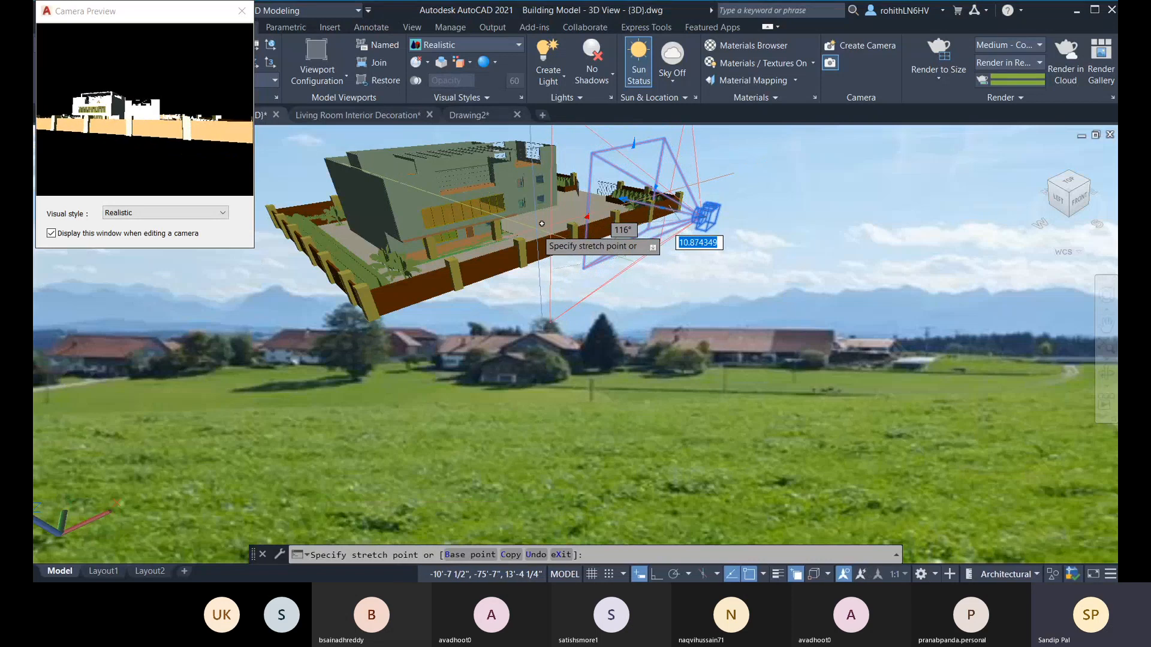
pyautogui.press('Escape')
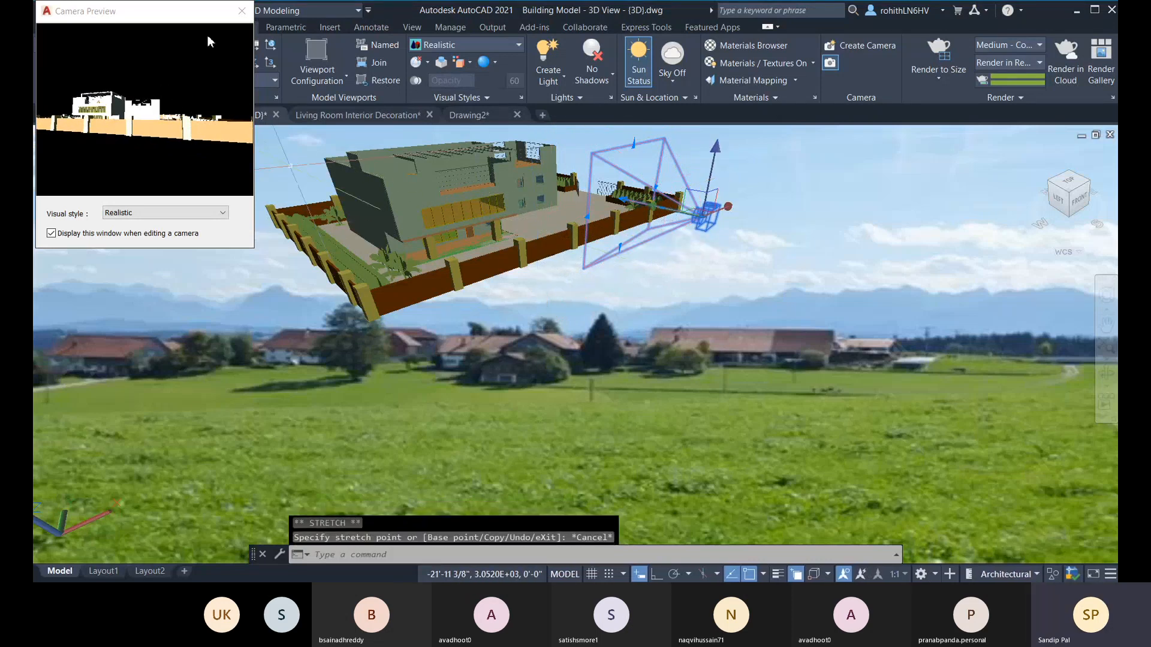
pyautogui.click(242, 11)
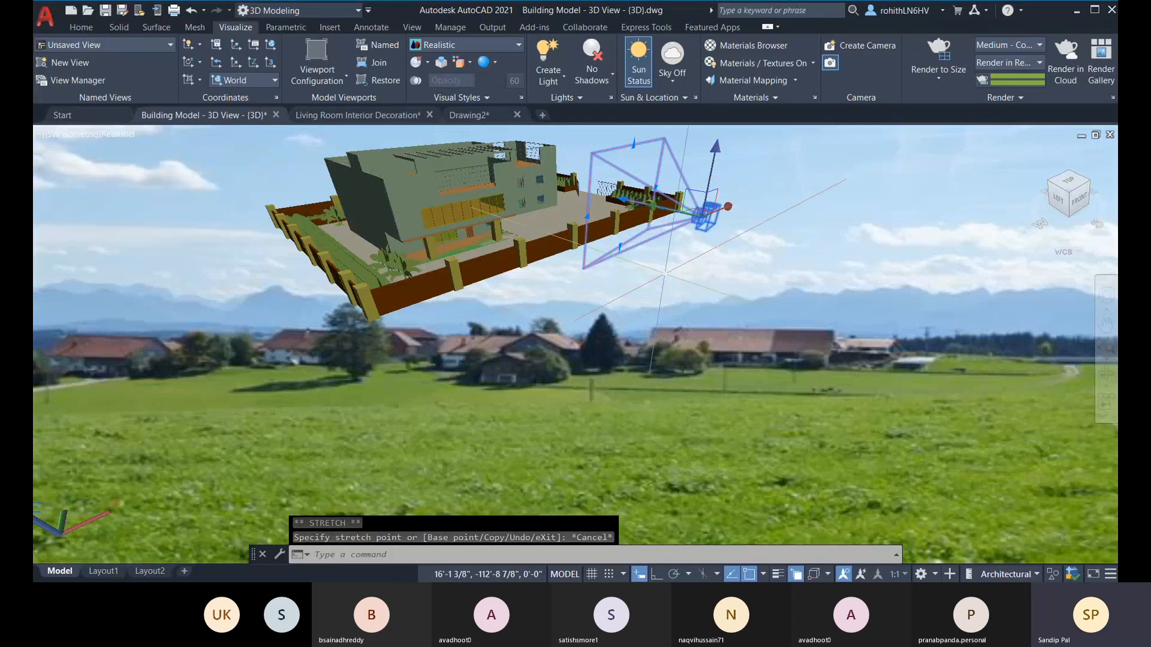
# Step: Open the properties of the selected Camera1 and set its field of view to 120
pyautogui.hotkey('ctrl', '1')
pyautogui.moveTo(725, 230); pyautogui.dragTo(149, 235)
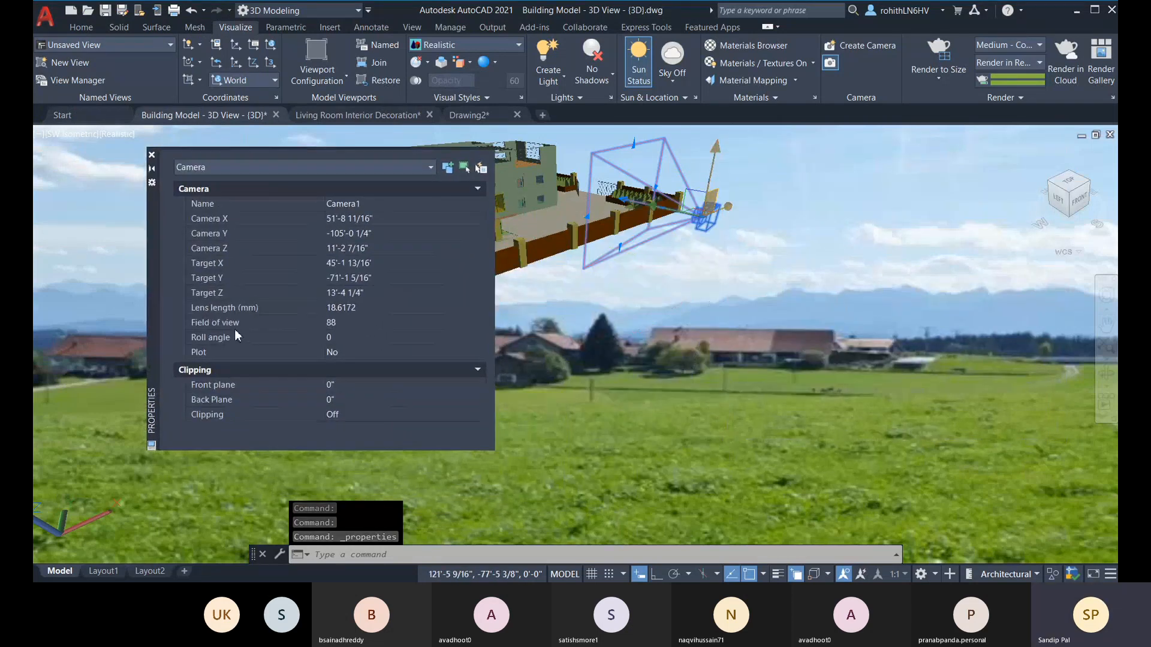
pyautogui.click(373, 307)
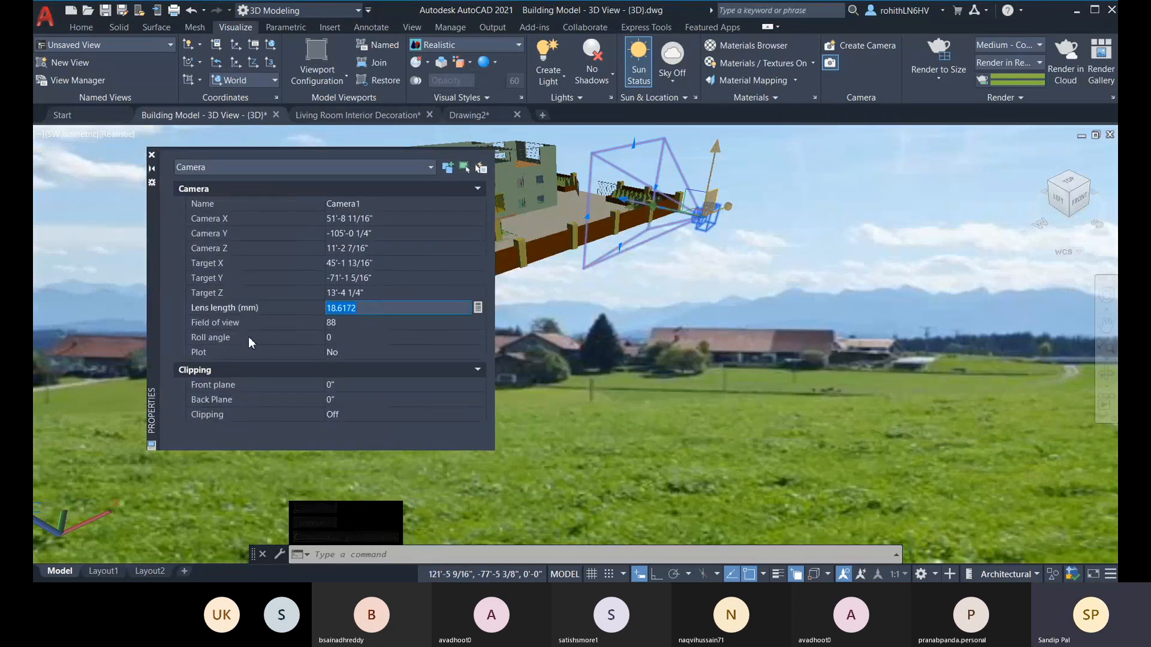
pyautogui.click(357, 323)
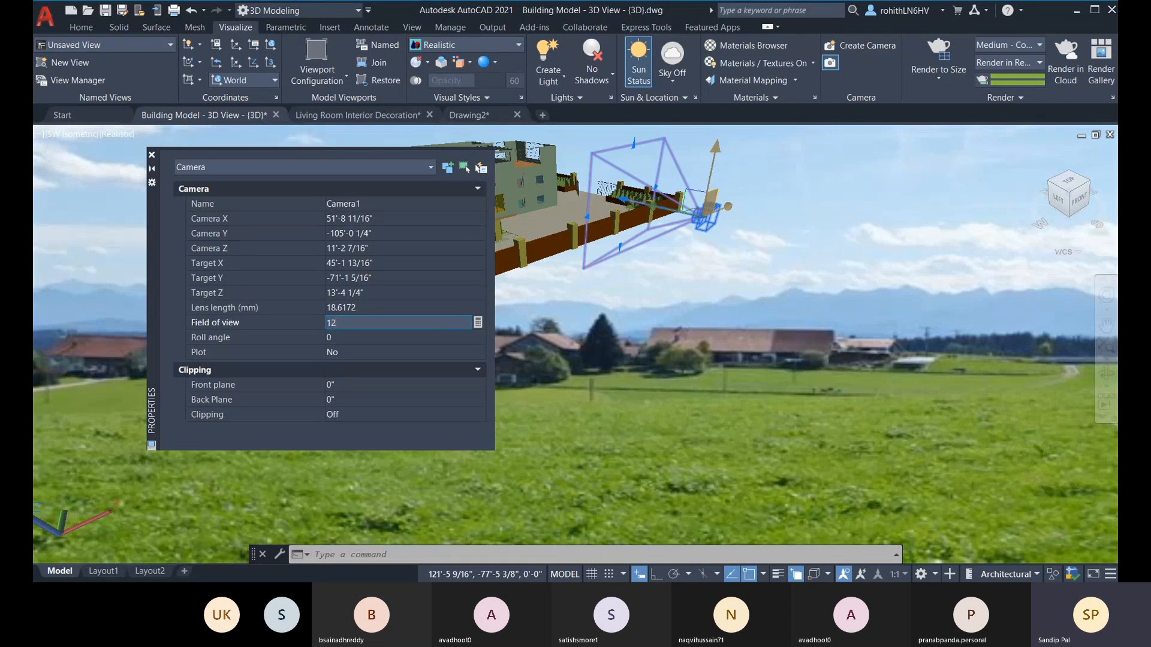
pyautogui.press('Tab')
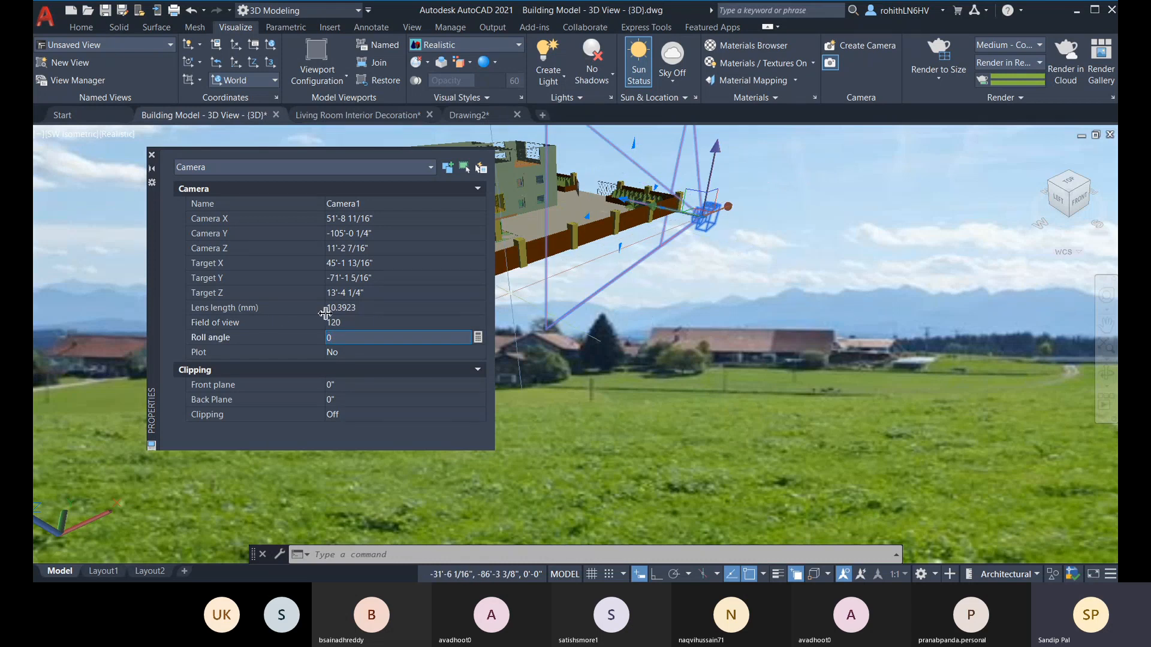
# Step: Set the lens length of Camera1 to 20 mm
pyautogui.click(349, 306)
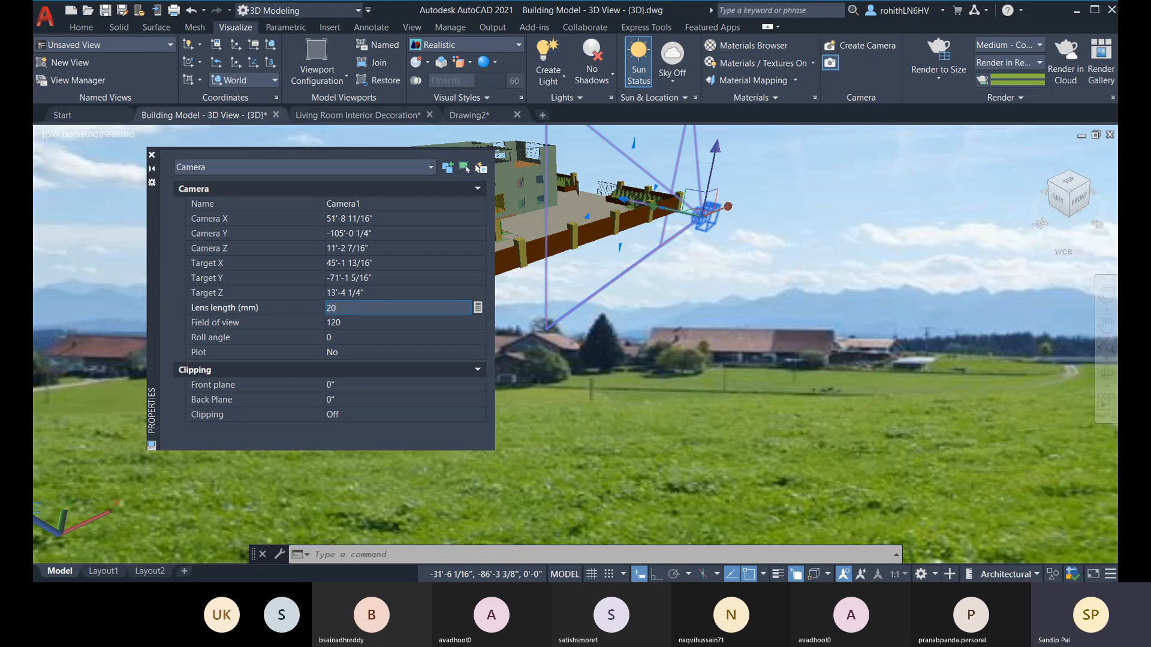
pyautogui.write('20')
pyautogui.press('Tab')
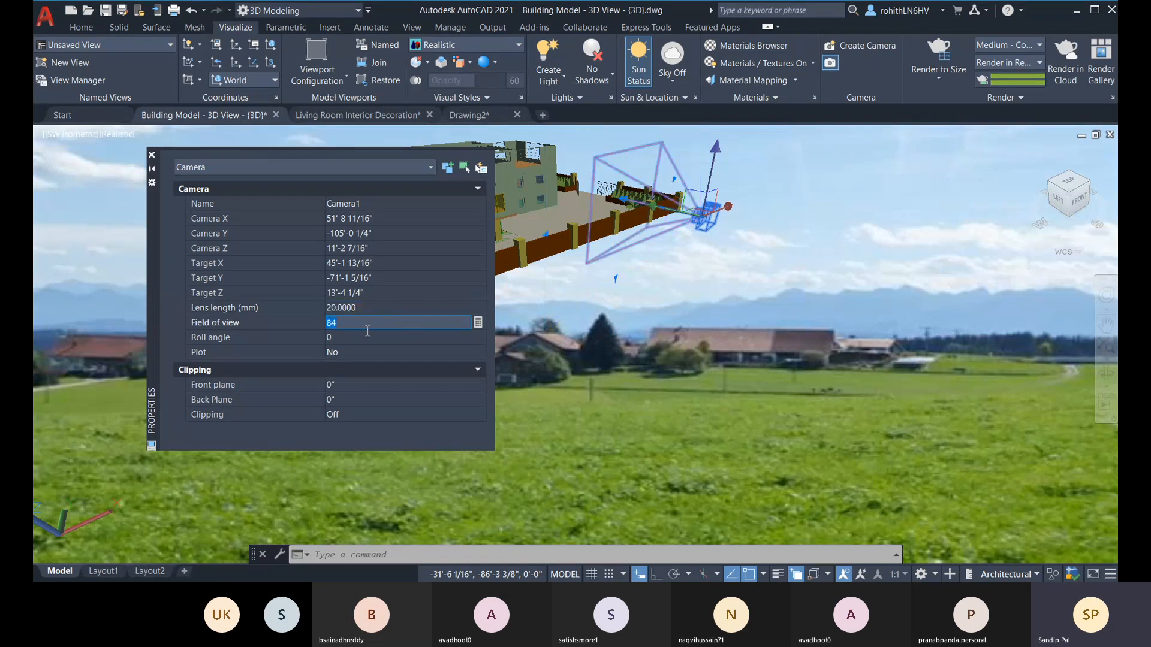
# Step: Set the field of view of Camera1 to 80 and close its properties
pyautogui.click(373, 308)
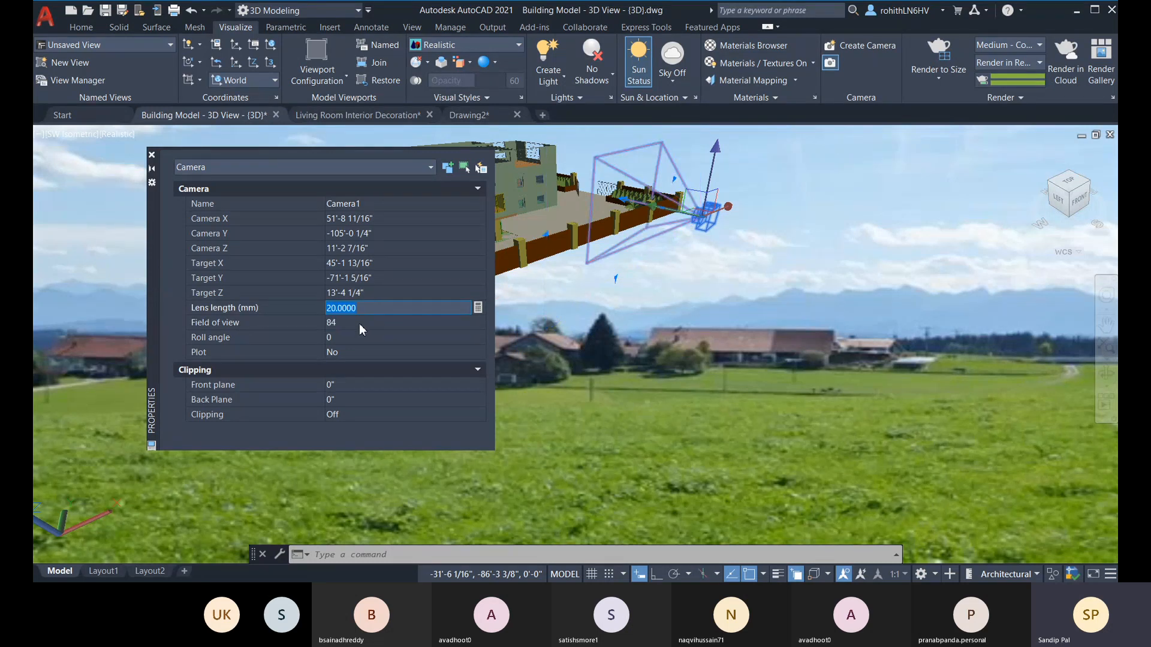
pyautogui.click(355, 323)
pyautogui.write('12')
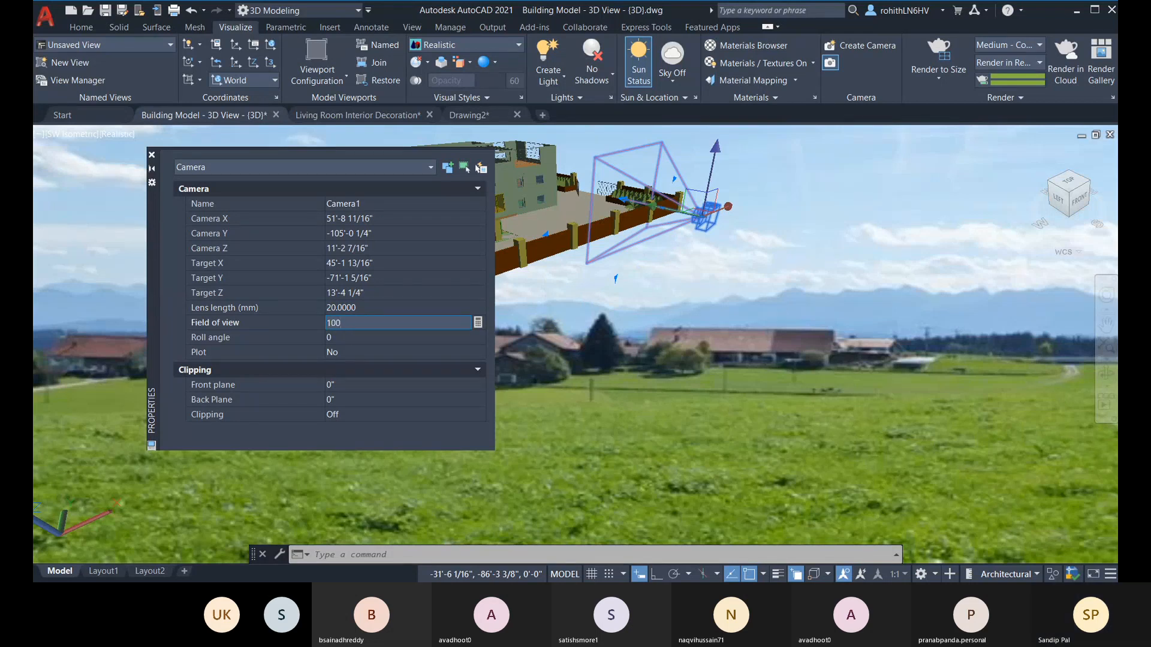
pyautogui.press('BackSpace')
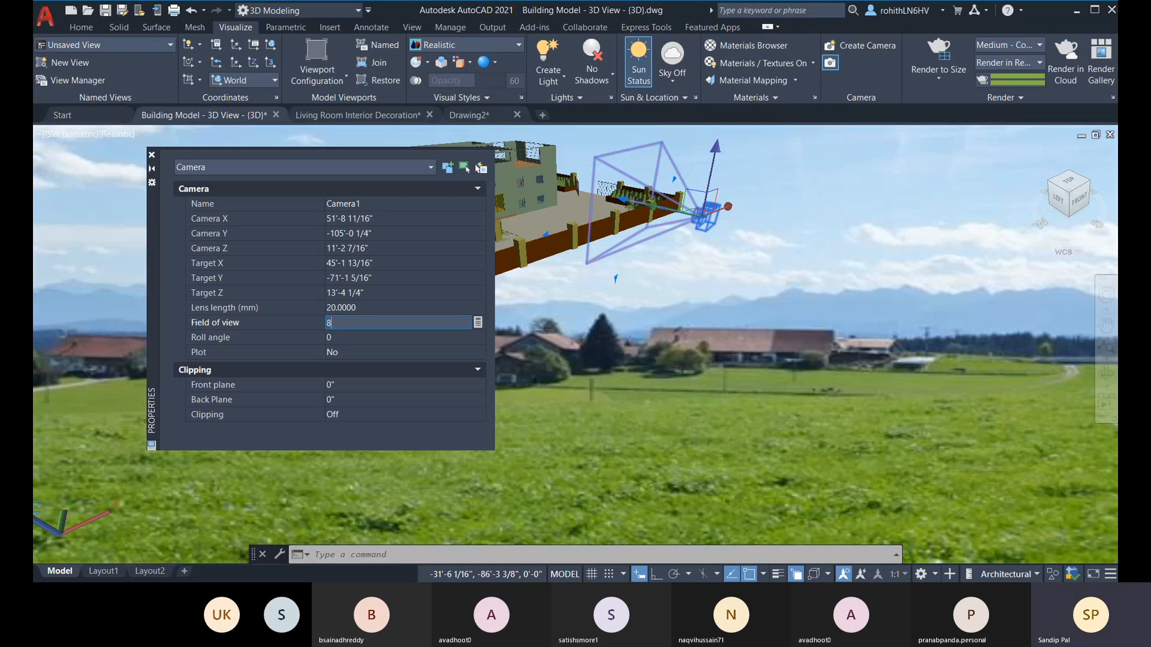
pyautogui.click(379, 303)
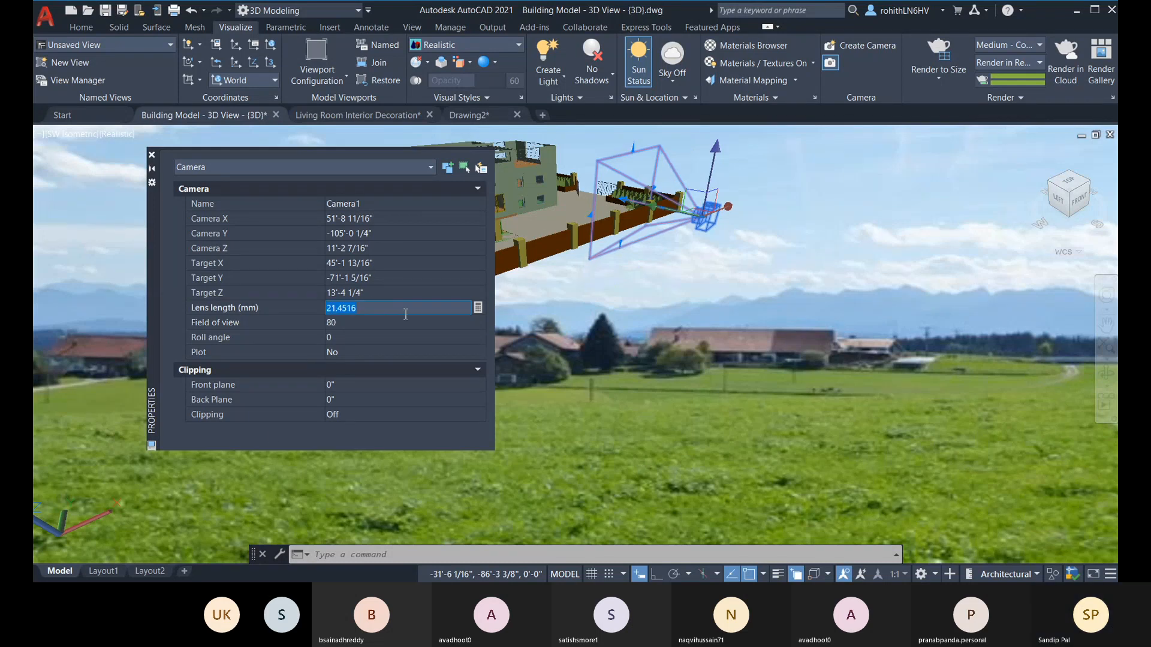
pyautogui.click(151, 155)
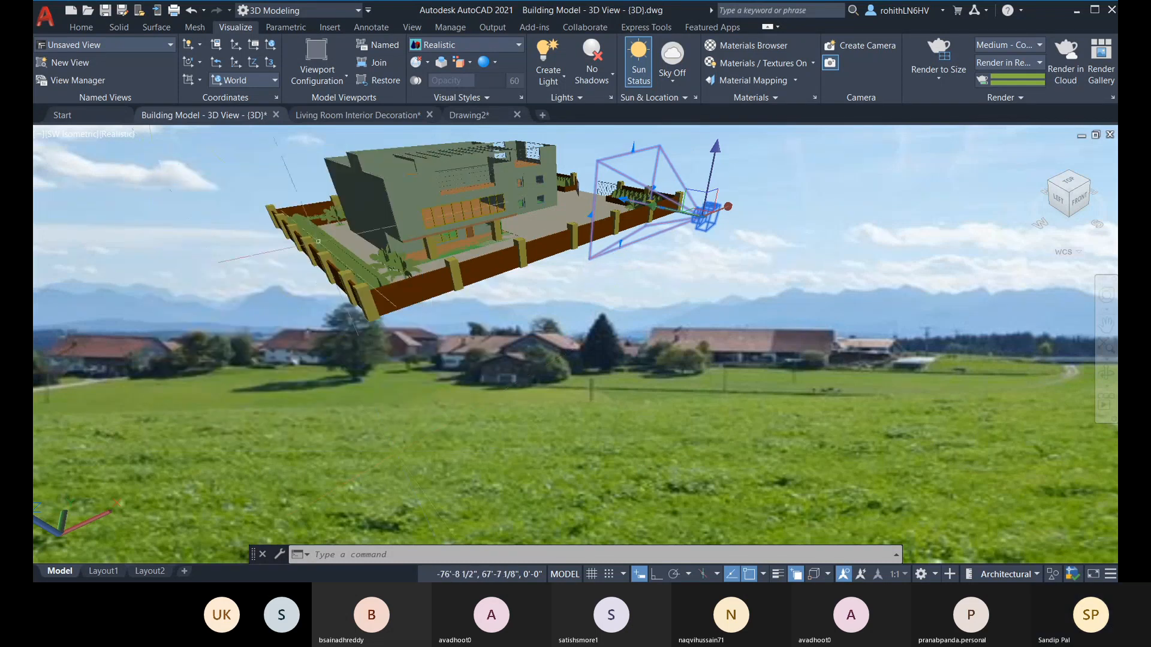
# Step: Restore the Camera1 view to check the framing of the building
pyautogui.click(57, 133)
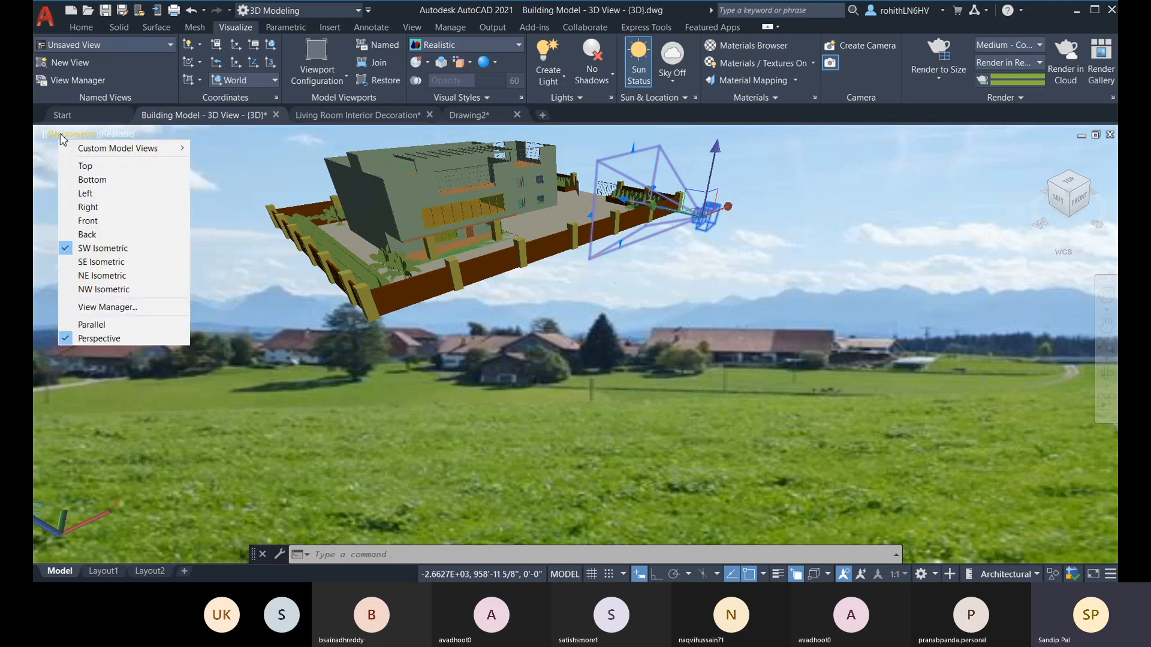
pyautogui.moveTo(179, 149)
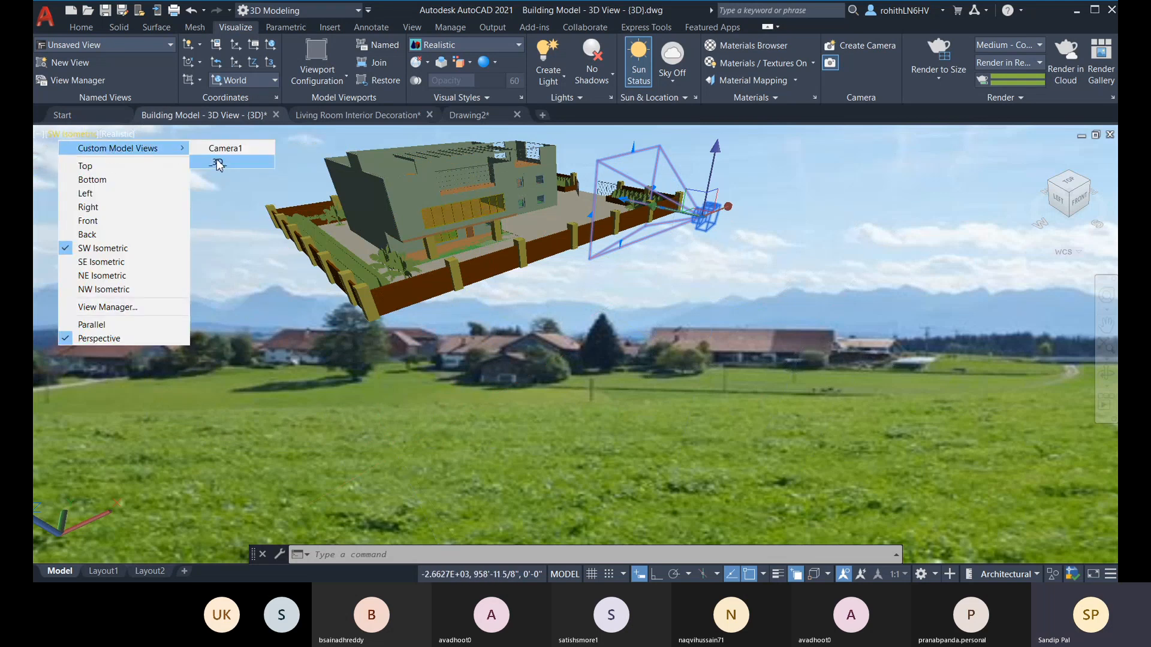
pyautogui.click(218, 151)
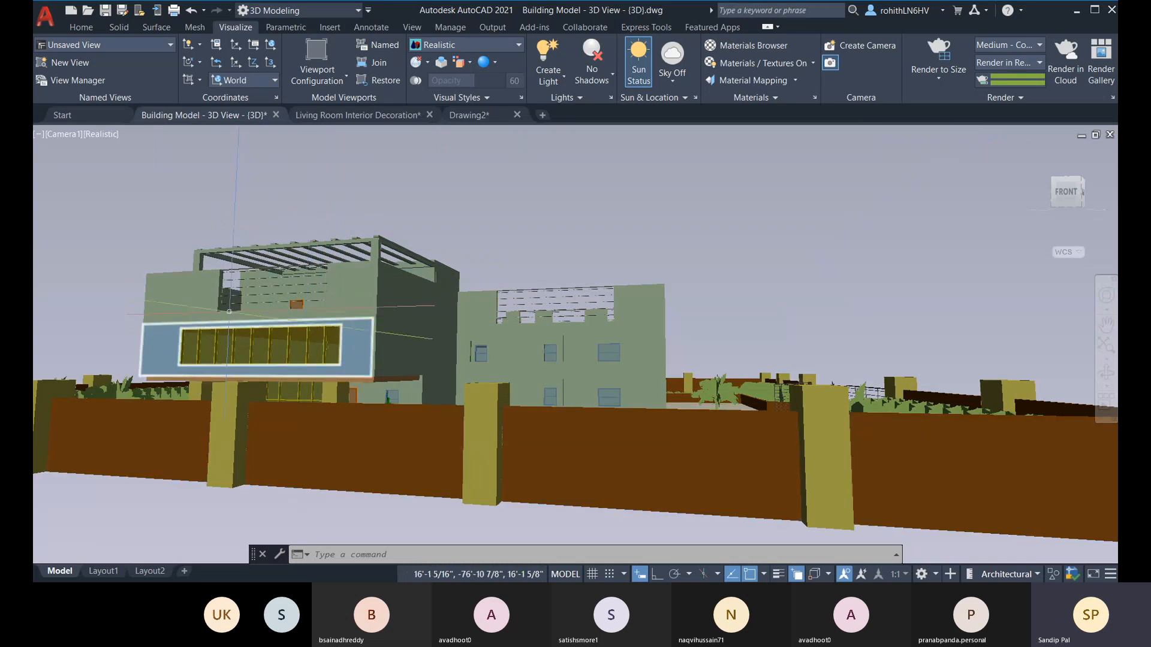
# Step: Switch to the SW Isometric view and raise the camera about 21'-4" along Z
pyautogui.click(59, 136)
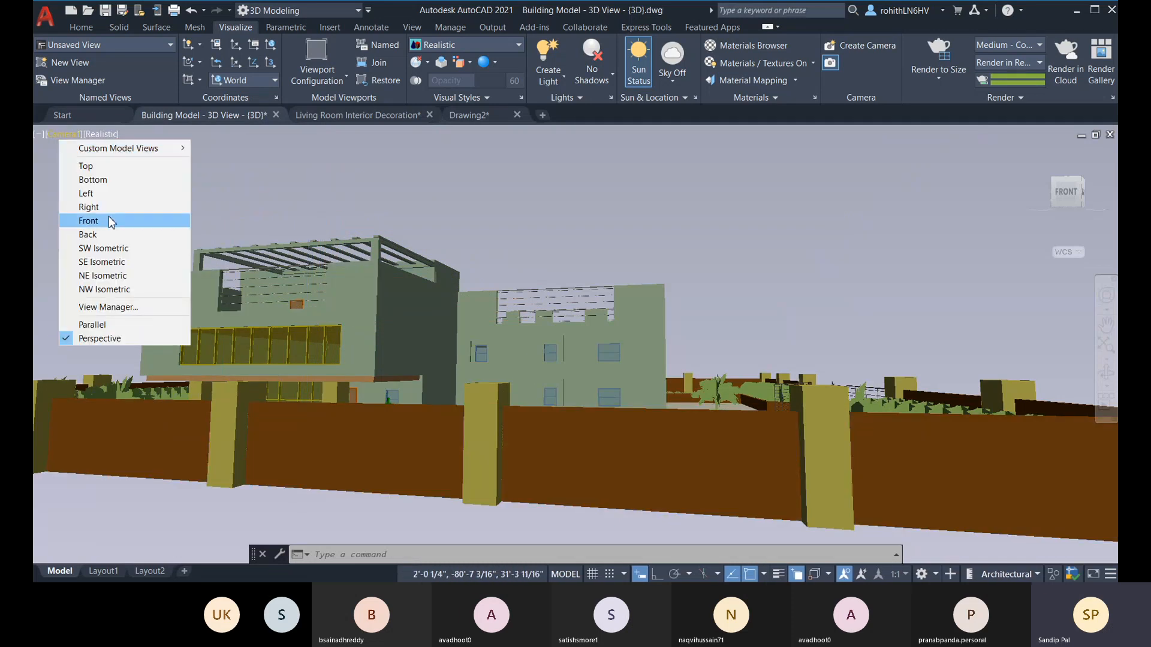
pyautogui.click(103, 248)
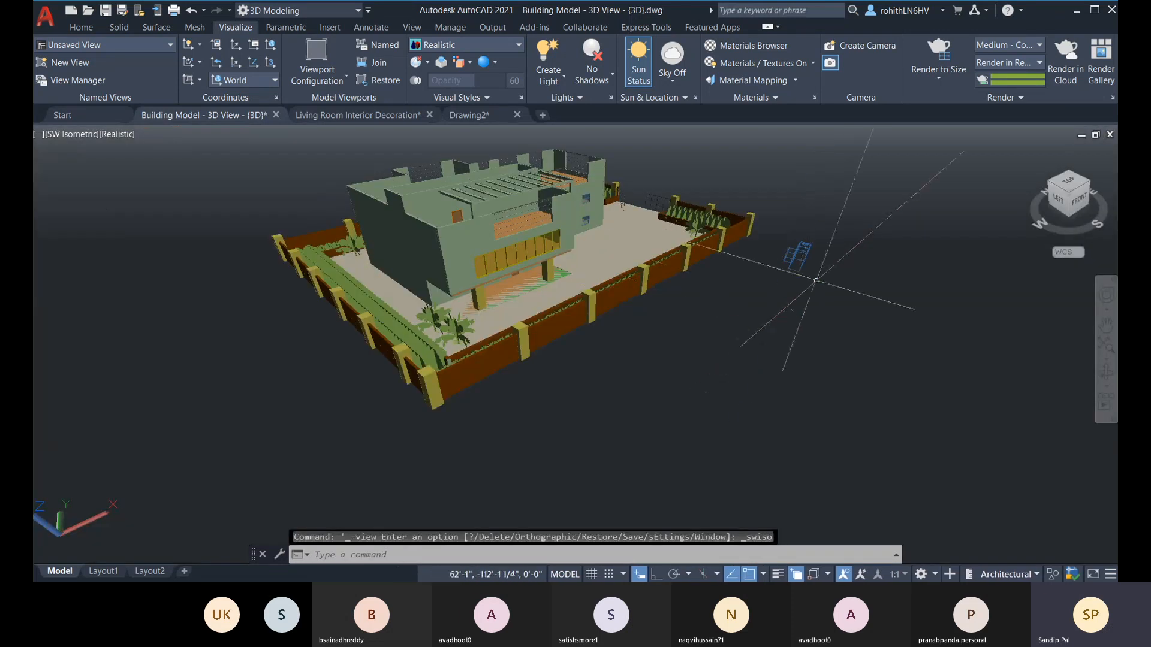
pyautogui.click(803, 268)
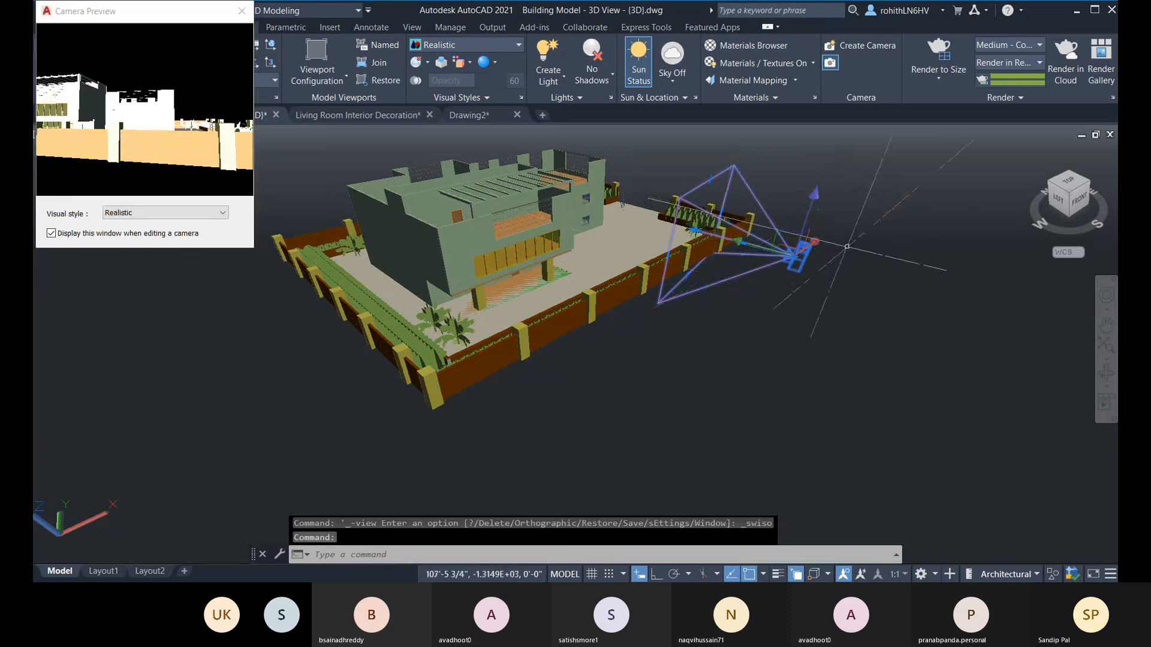
pyautogui.click(796, 257)
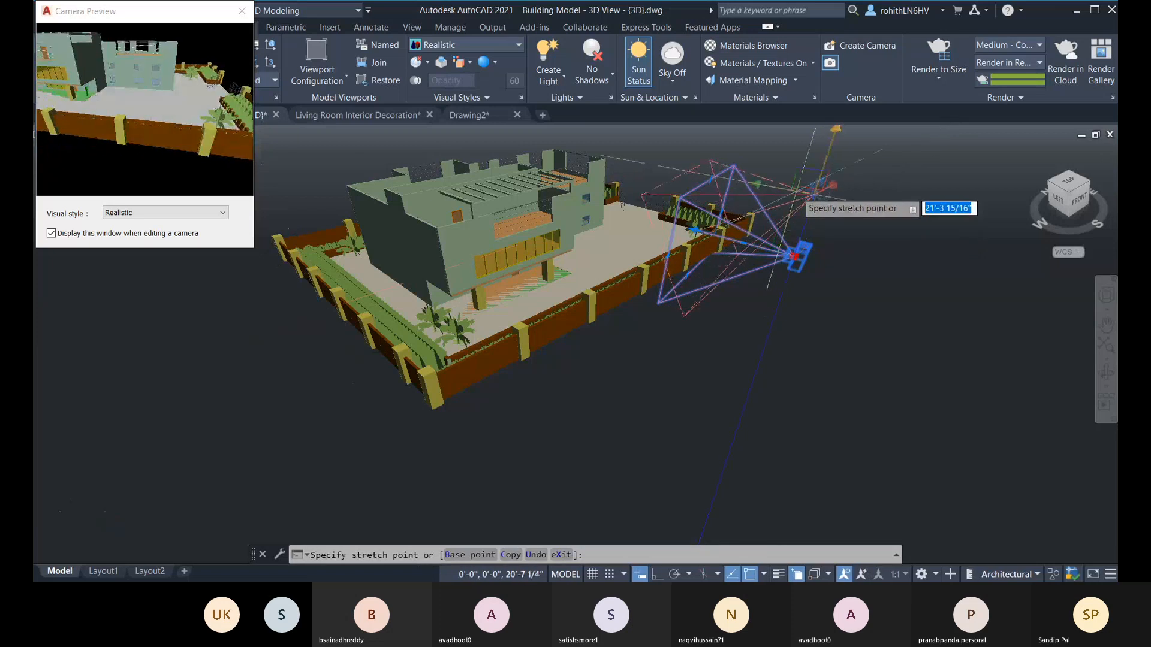
pyautogui.press('Escape')
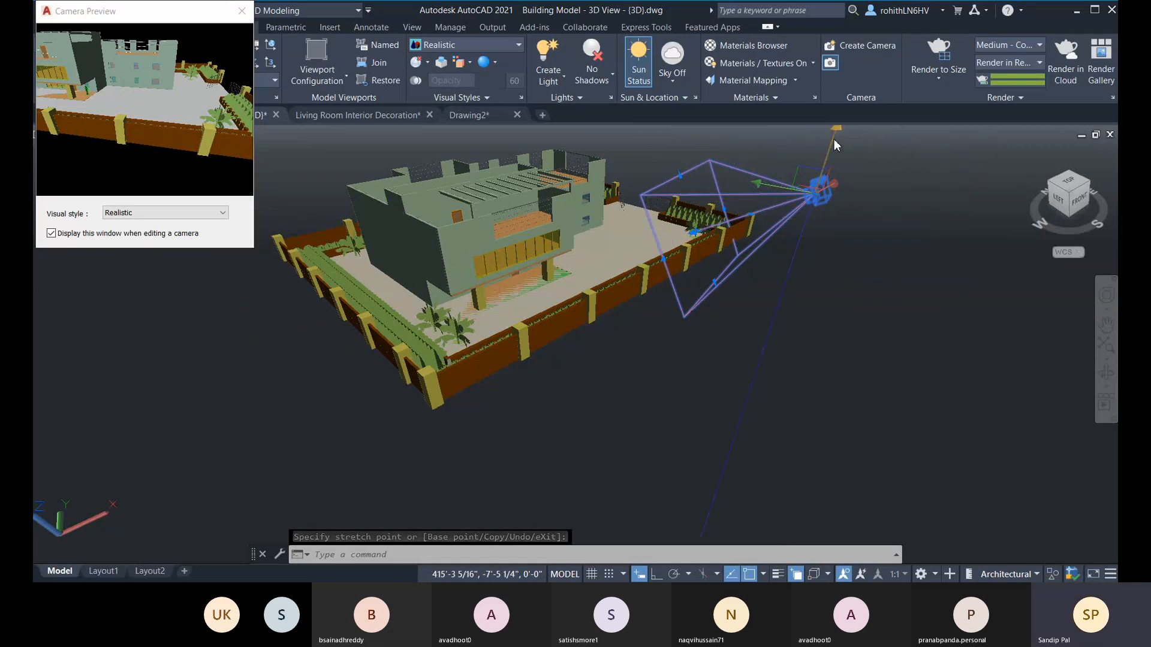
# Step: Lower the camera about 21'-10" along Z and close the camera preview
pyautogui.click(817, 189)
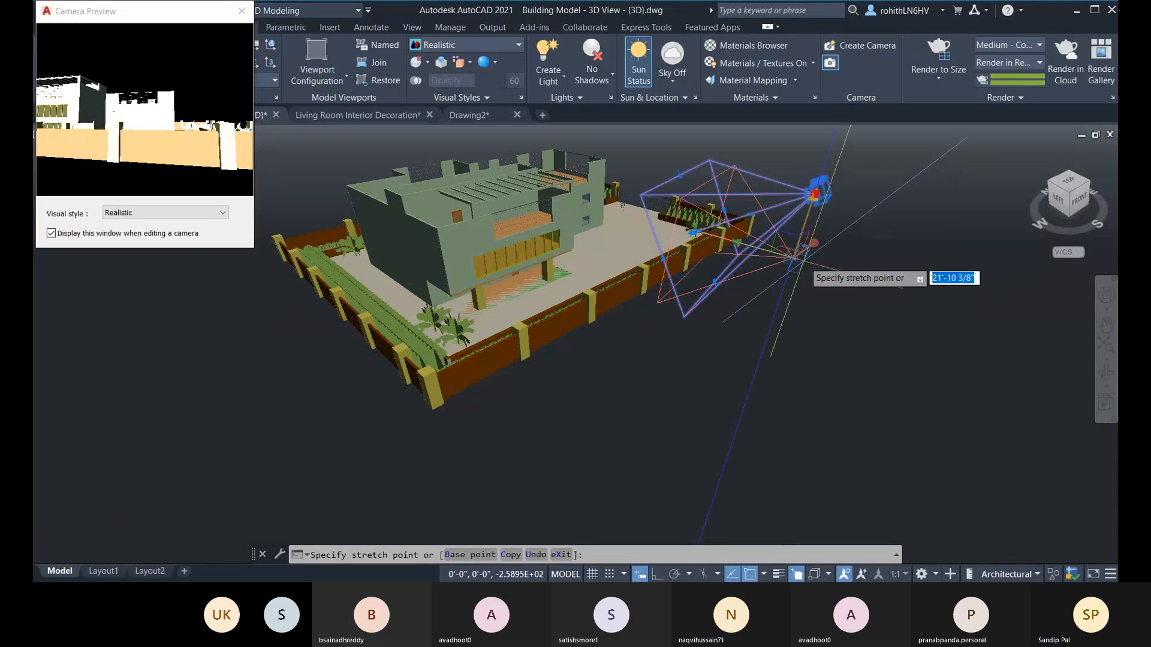
pyautogui.click(803, 258)
pyautogui.click(243, 11)
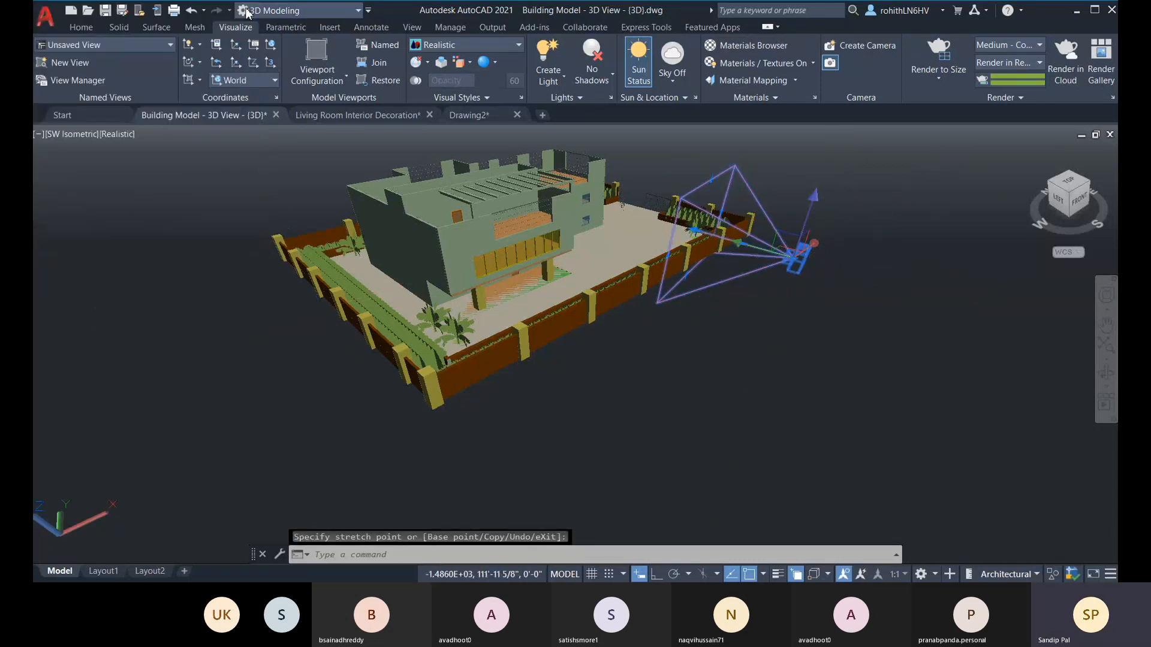
# Step: Restore the Camera1 view and turn the render environment on to show the custom background, closing its settings
pyautogui.click(70, 134)
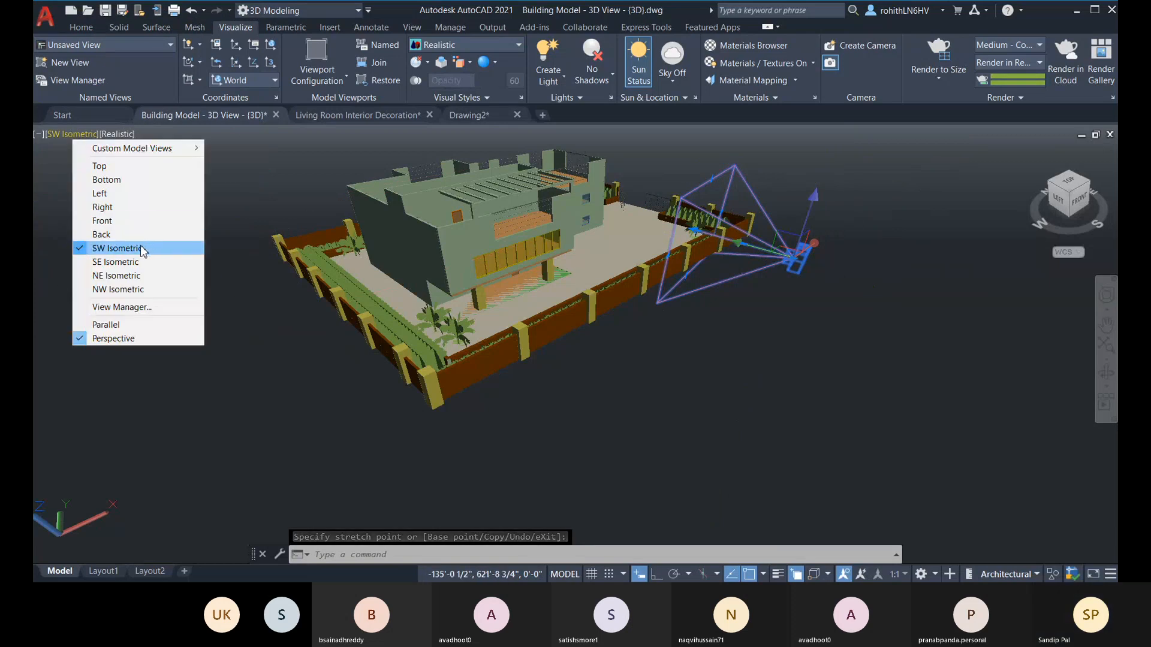
pyautogui.moveTo(142, 150)
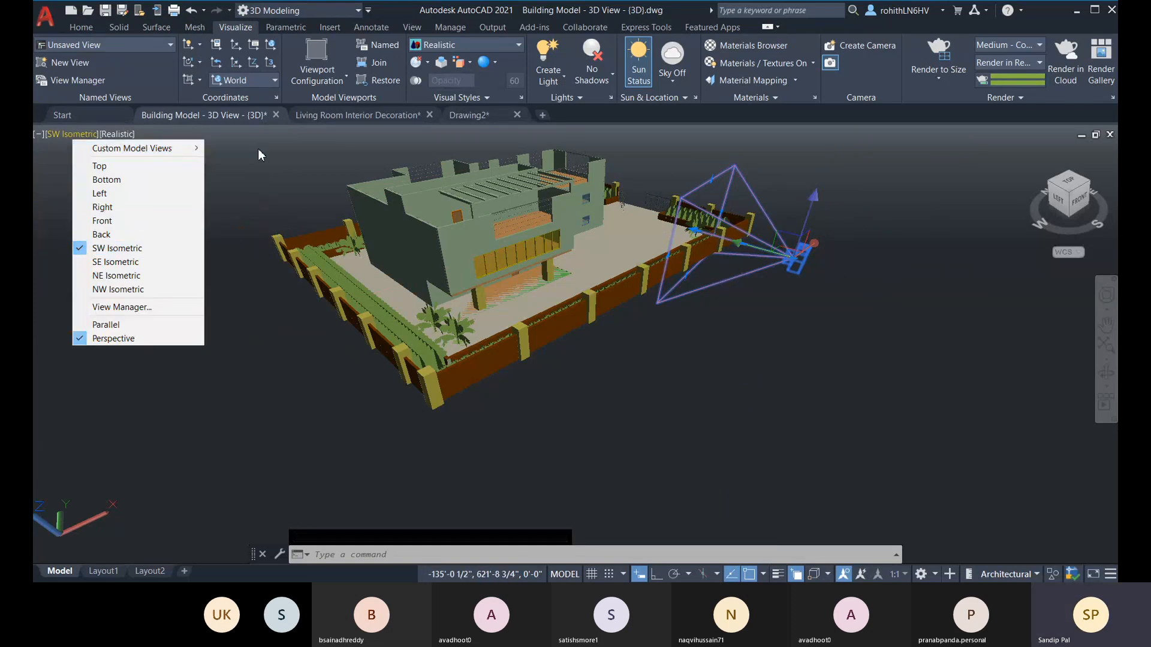
pyautogui.click(258, 149)
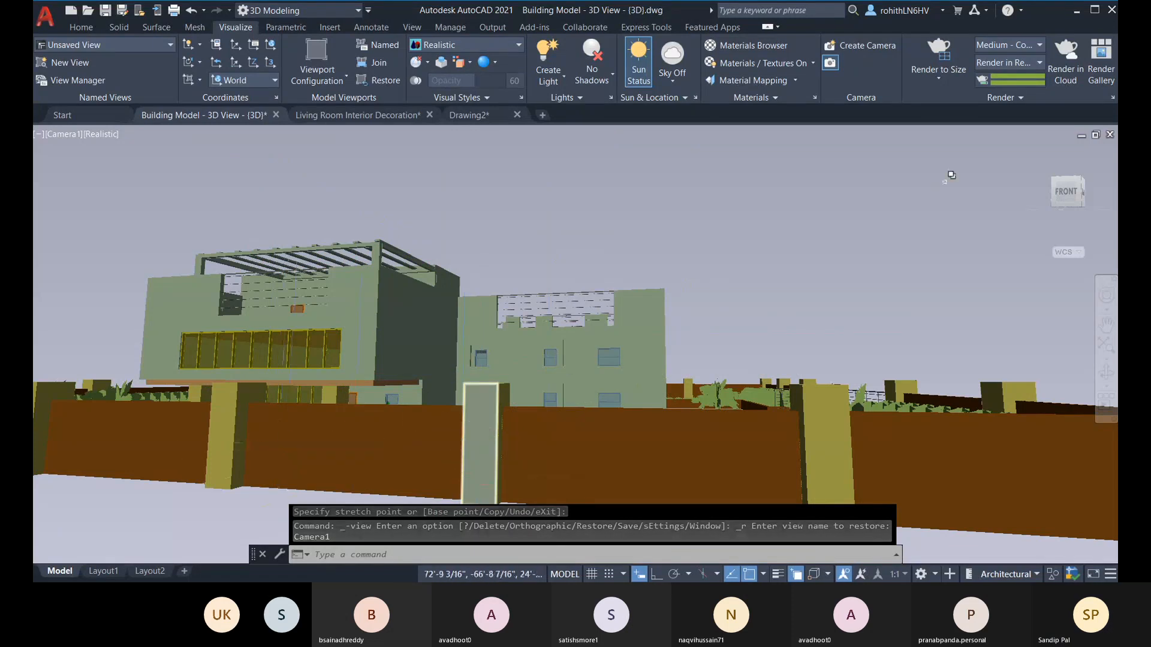
pyautogui.click(1013, 97)
pyautogui.click(986, 112)
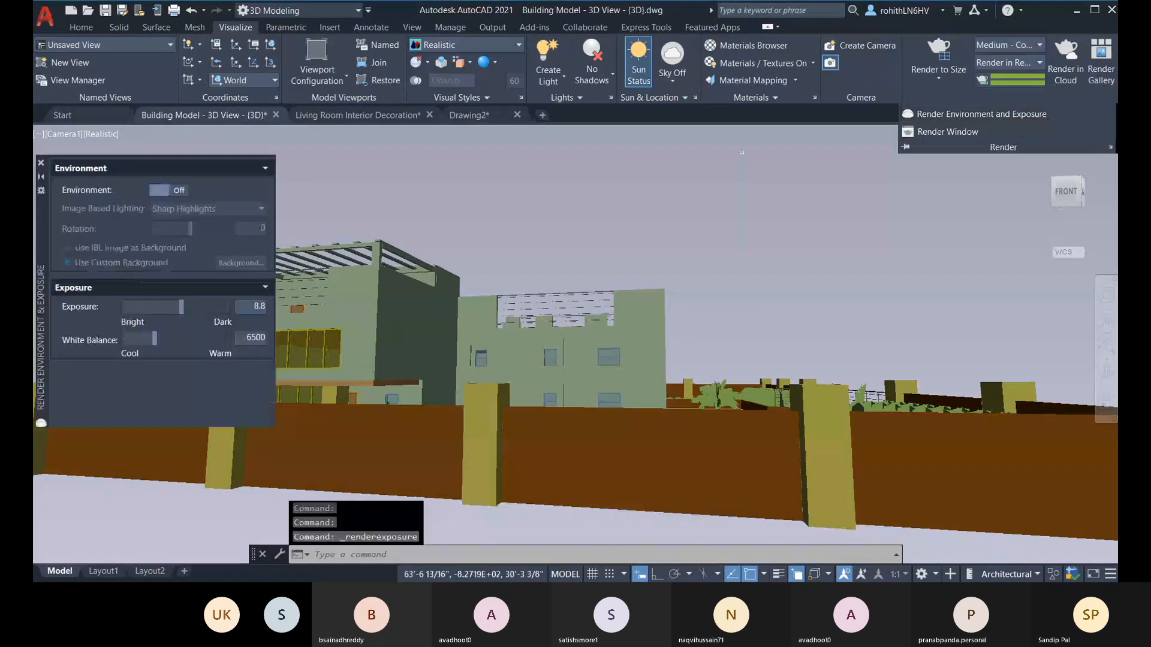
pyautogui.click(179, 190)
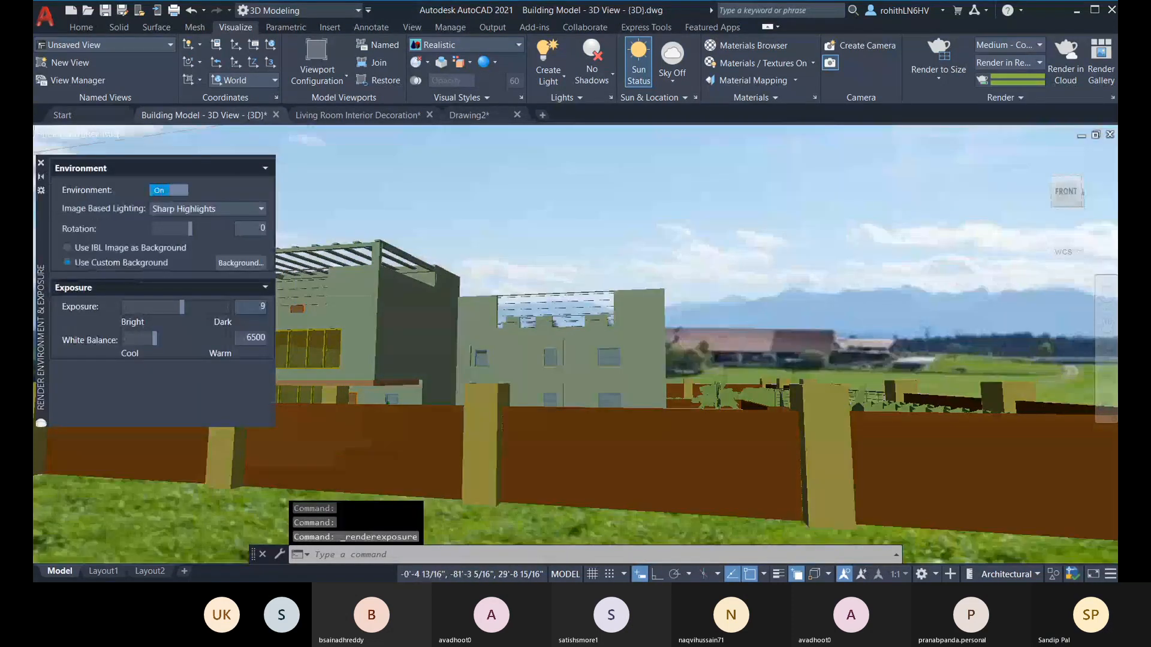
pyautogui.click(41, 162)
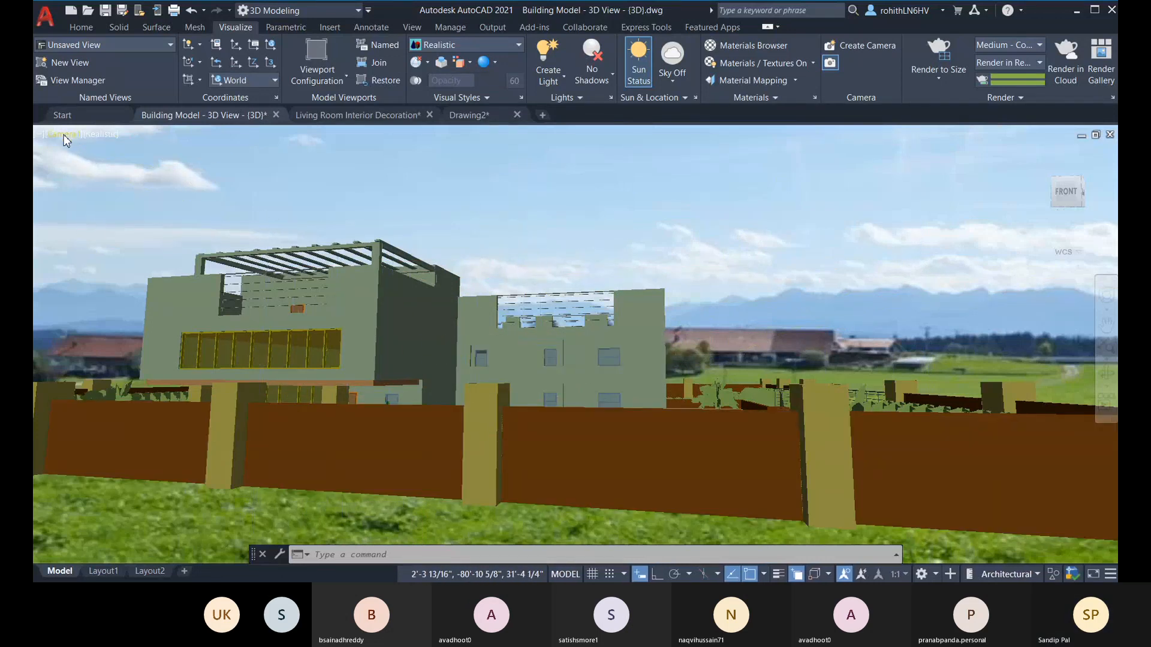
# Step: In the SW Isometric view, raise the camera about 4'-5" along Z and restore the Camera1 view
pyautogui.click(64, 136)
pyautogui.click(118, 244)
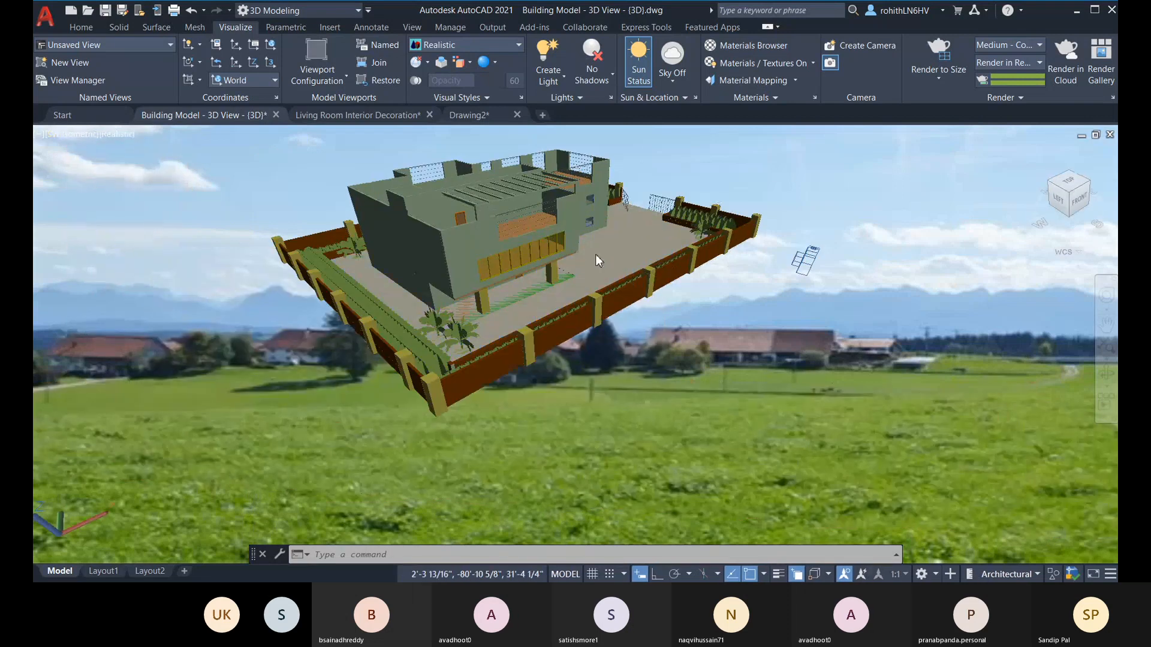
pyautogui.click(806, 262)
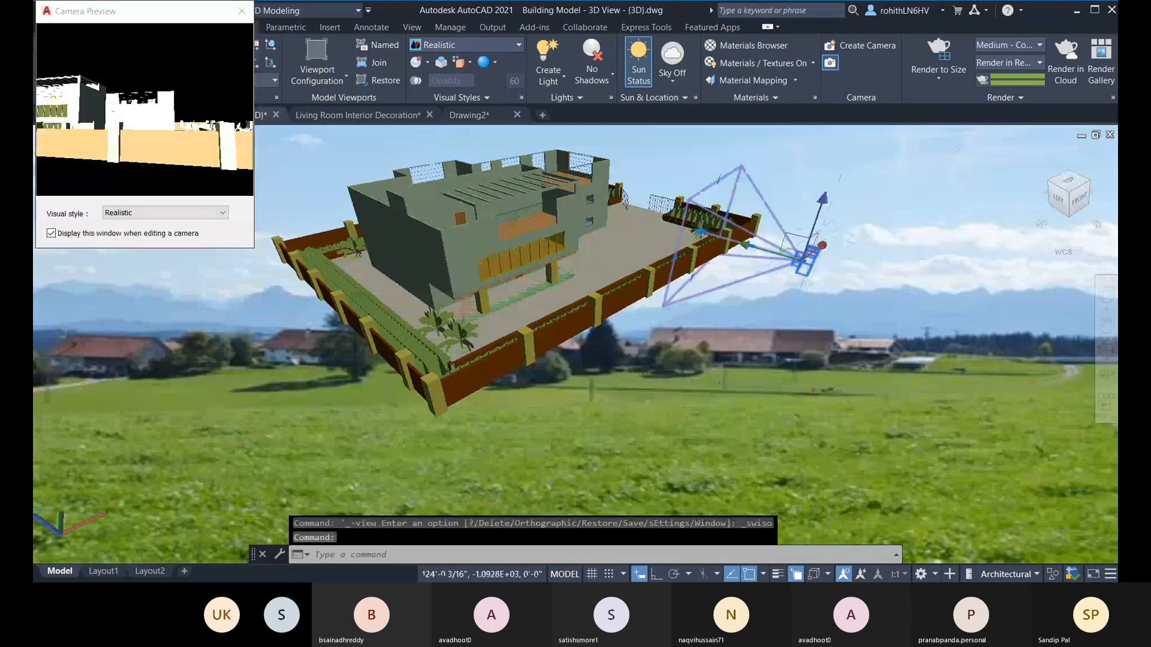
pyautogui.click(804, 257)
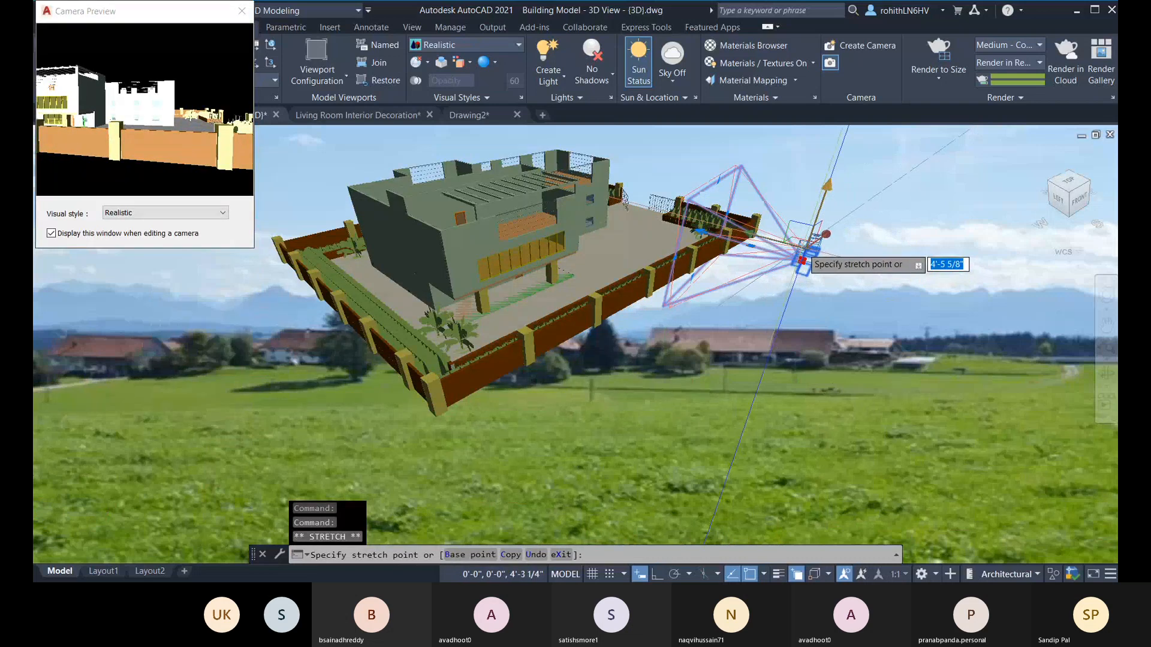
pyautogui.click(242, 11)
pyautogui.click(65, 135)
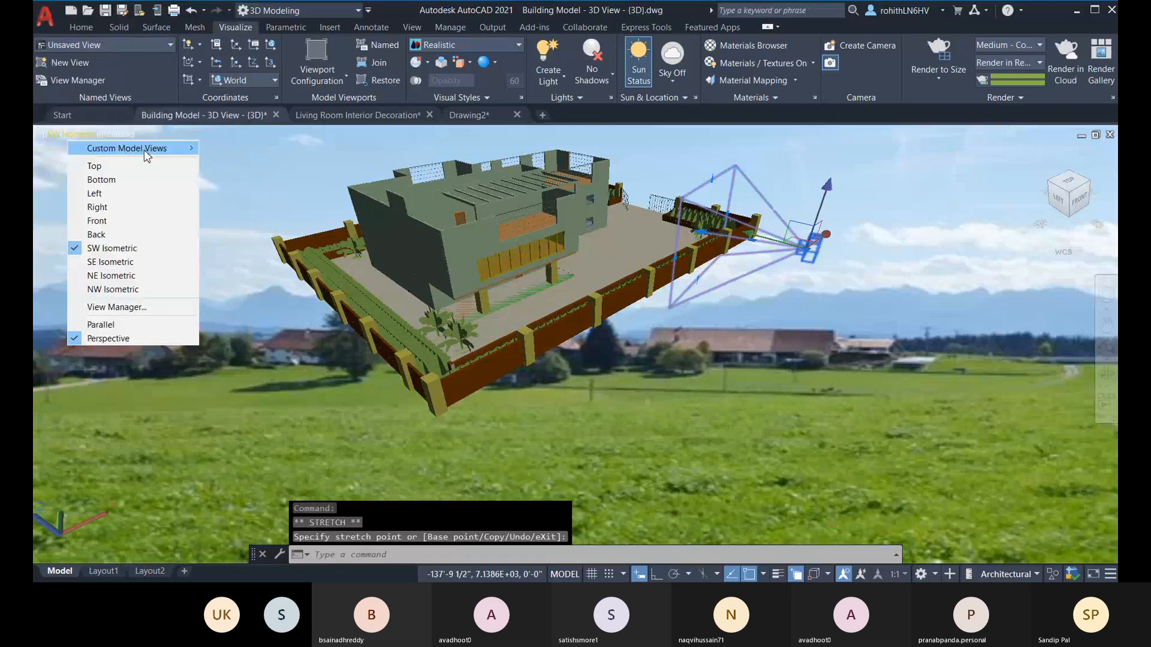
pyautogui.click(227, 149)
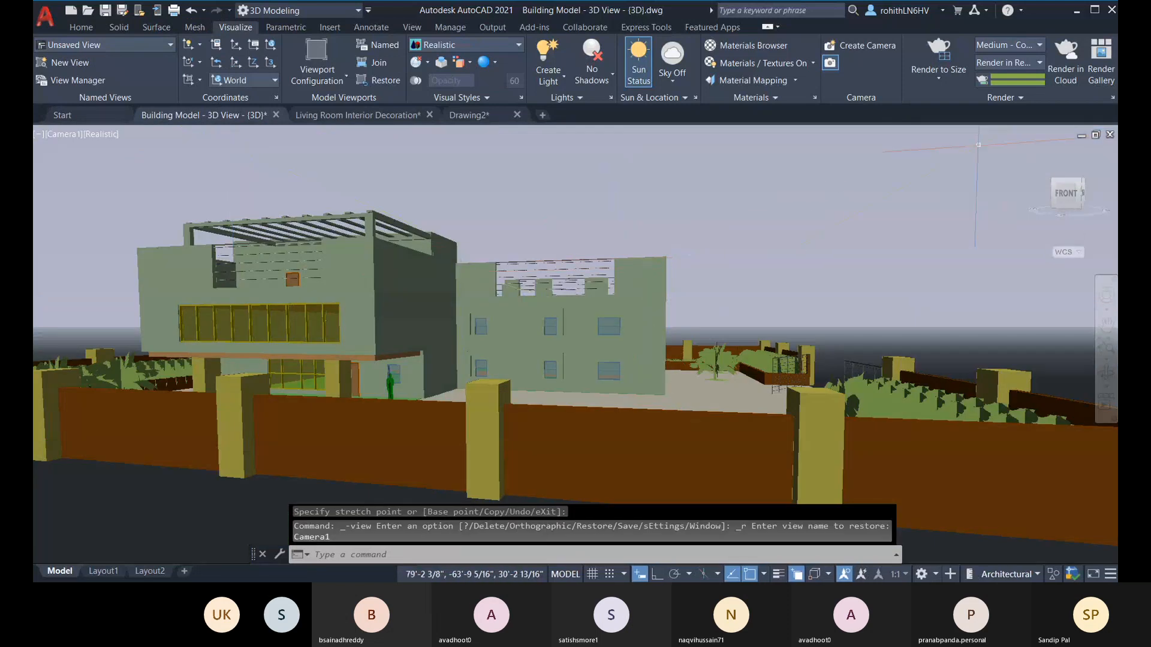
# Step: Turn the render environment on to show the custom landscape background, closing the environment and exposure settings
pyautogui.click(1027, 96)
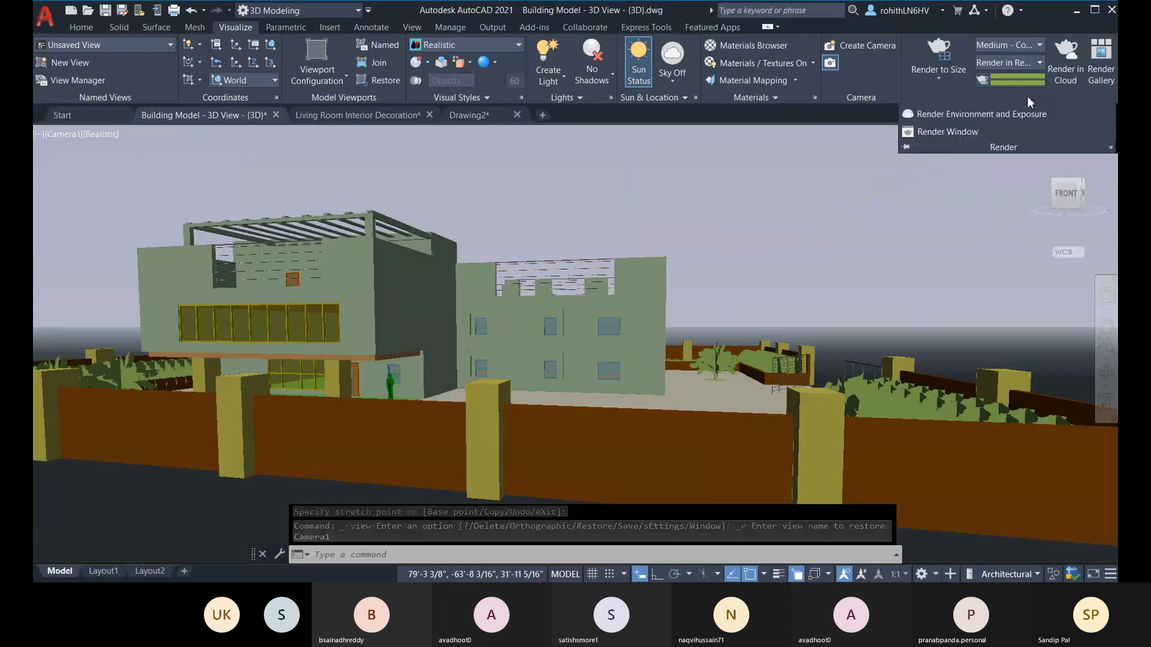
pyautogui.click(983, 115)
pyautogui.click(169, 190)
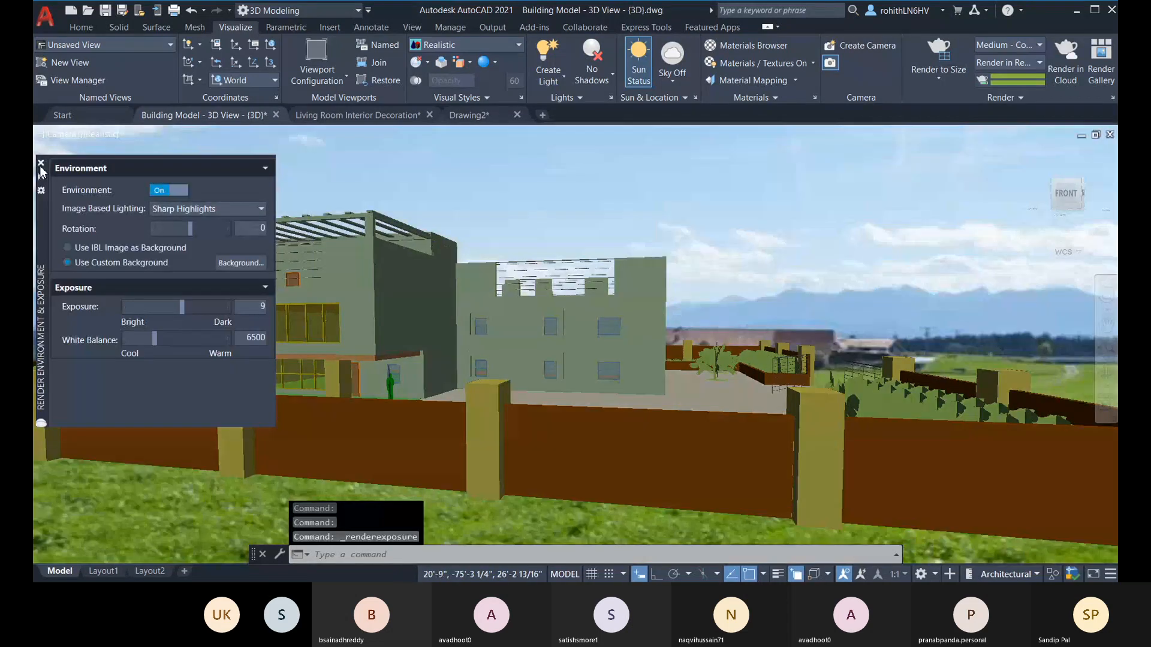
pyautogui.click(41, 163)
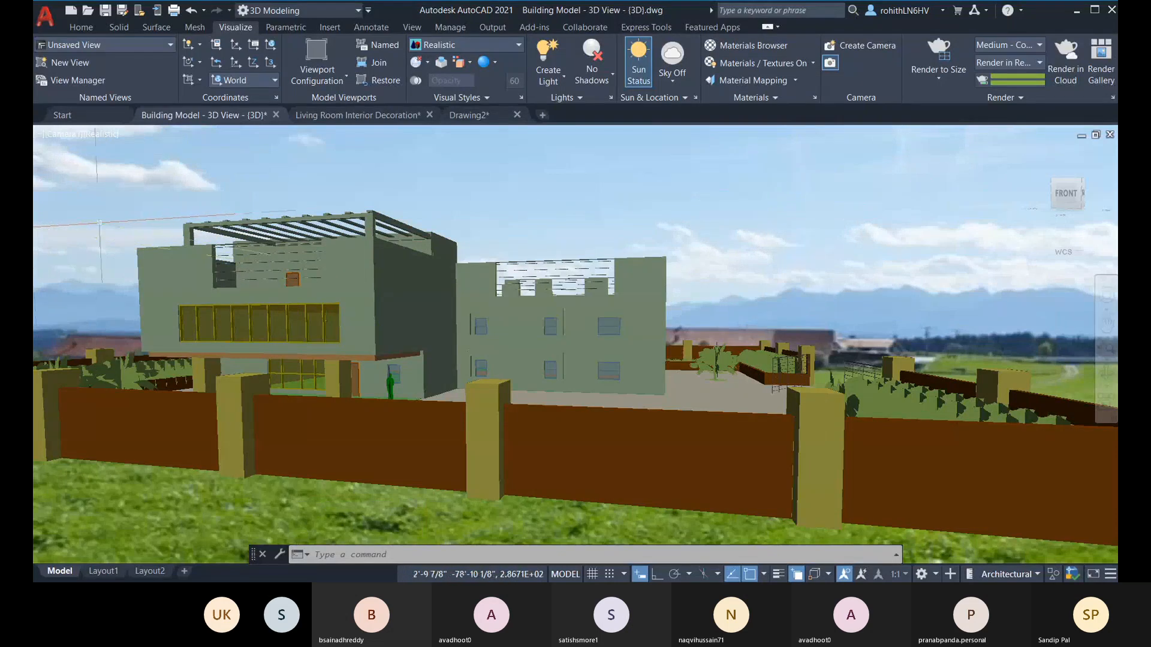
# Step: In the SW Isometric view, move the camera's target about 24' along Y and deselect the camera
pyautogui.click(69, 135)
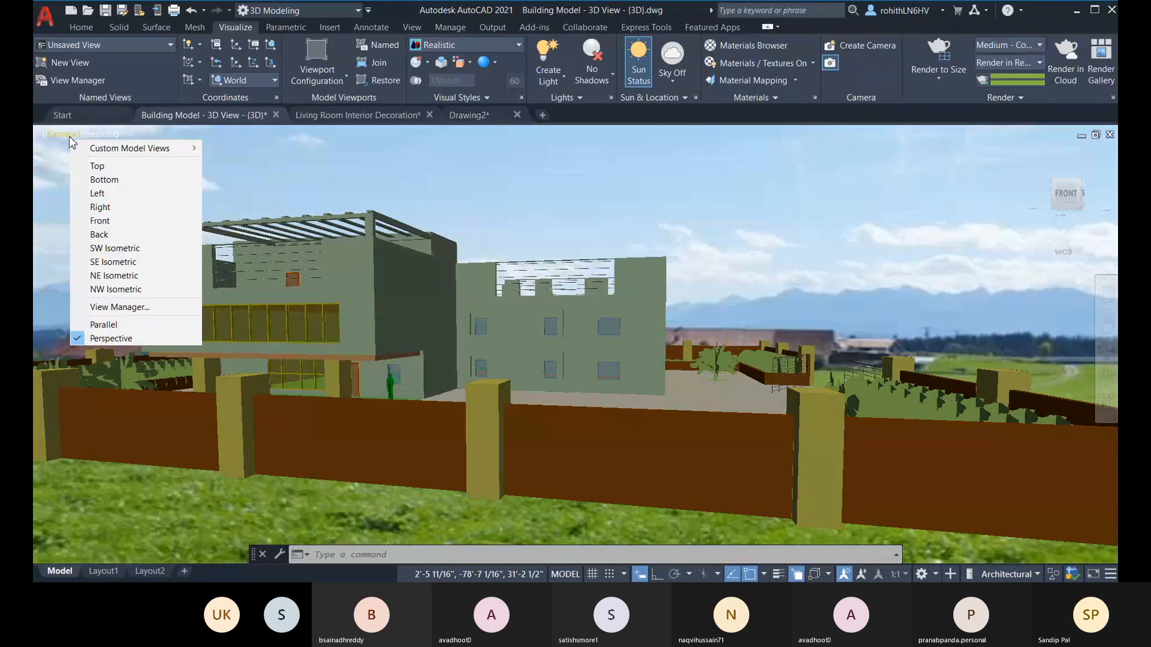
pyautogui.click(121, 247)
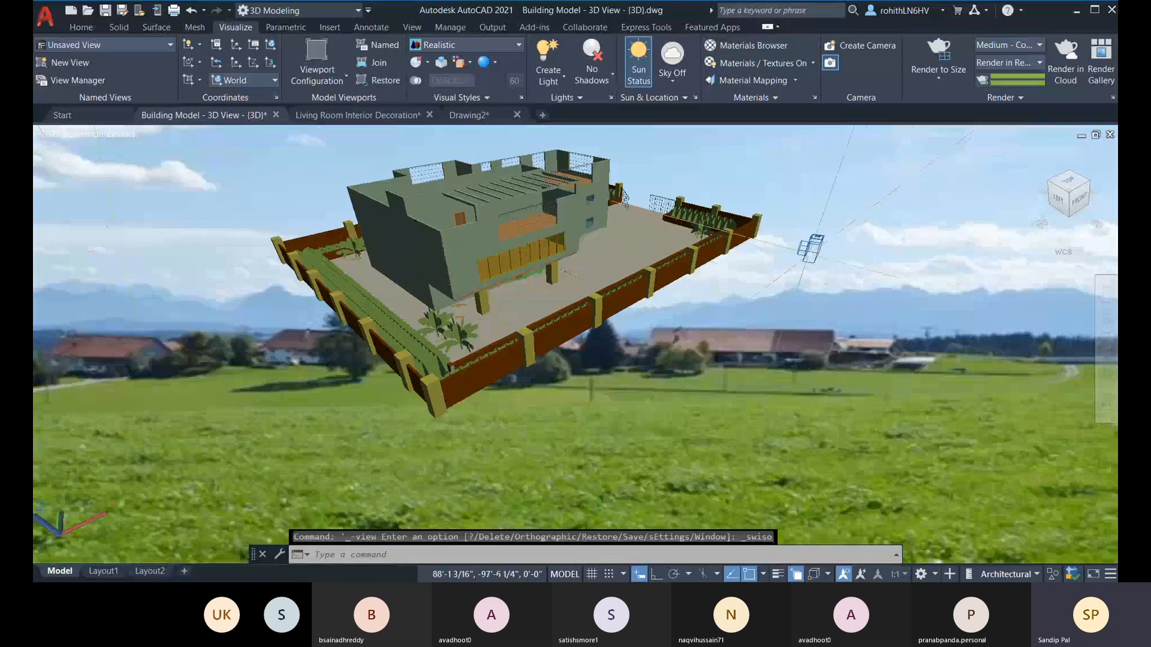
pyautogui.click(810, 248)
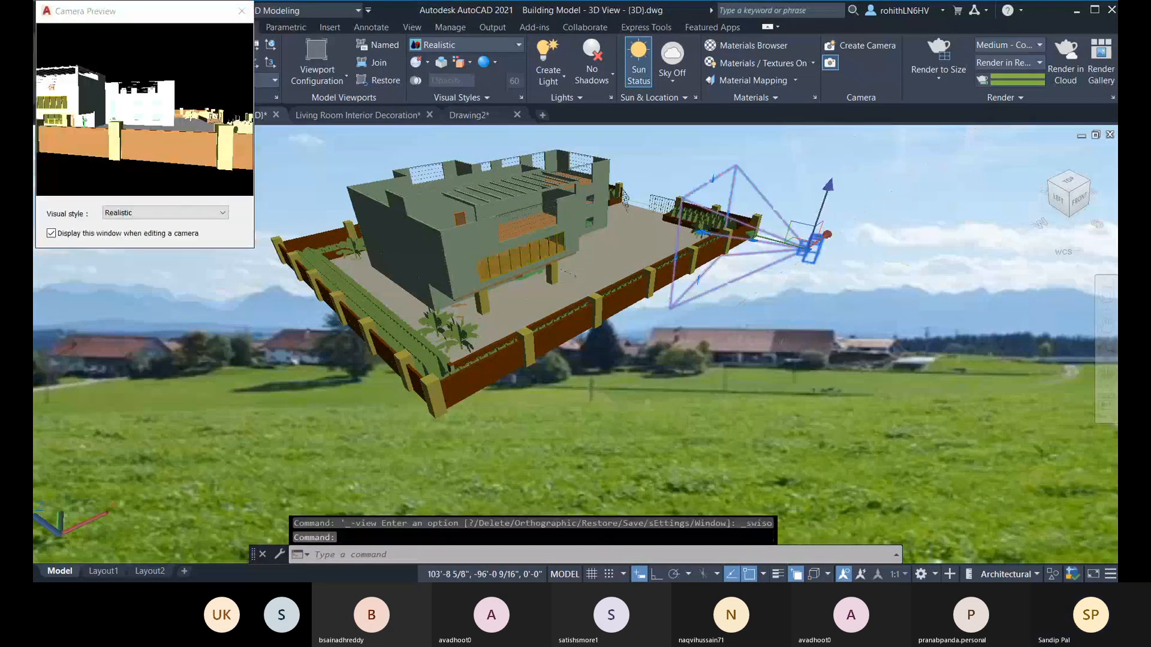
pyautogui.moveTo(703, 231)
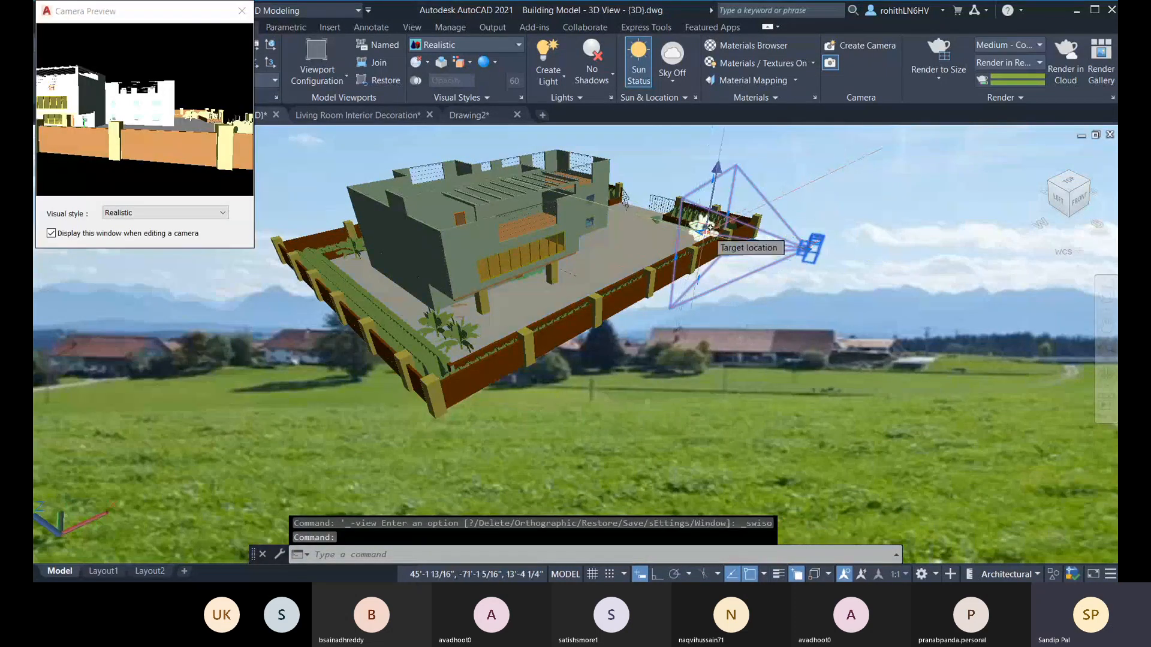
pyautogui.click(665, 222)
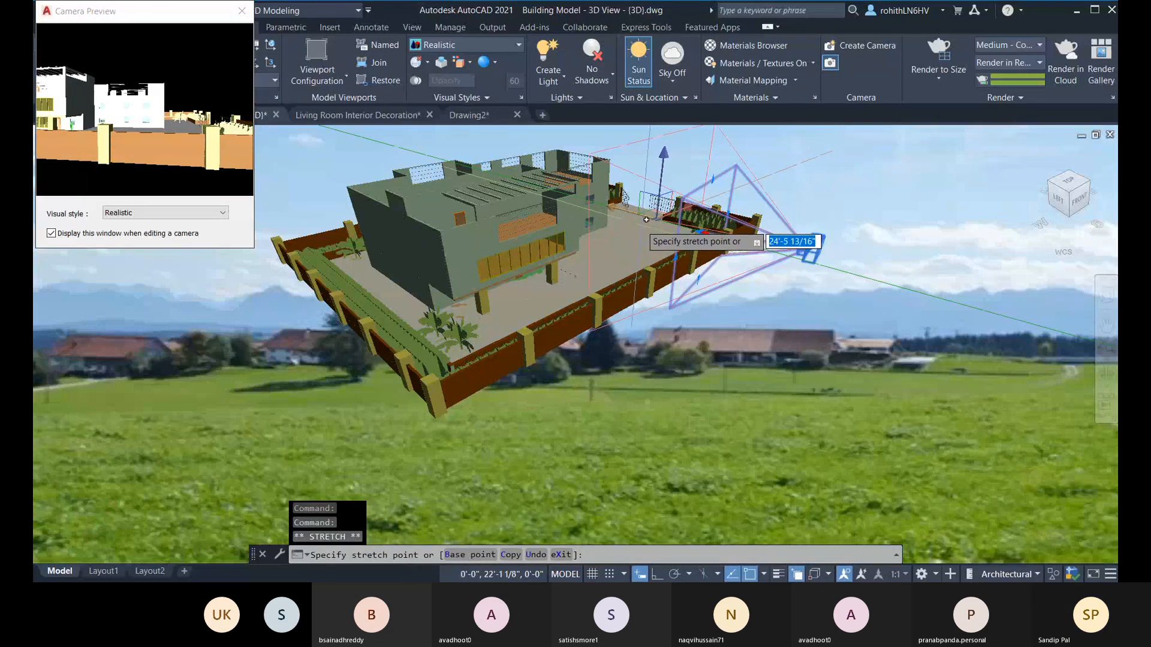
pyautogui.click(639, 220)
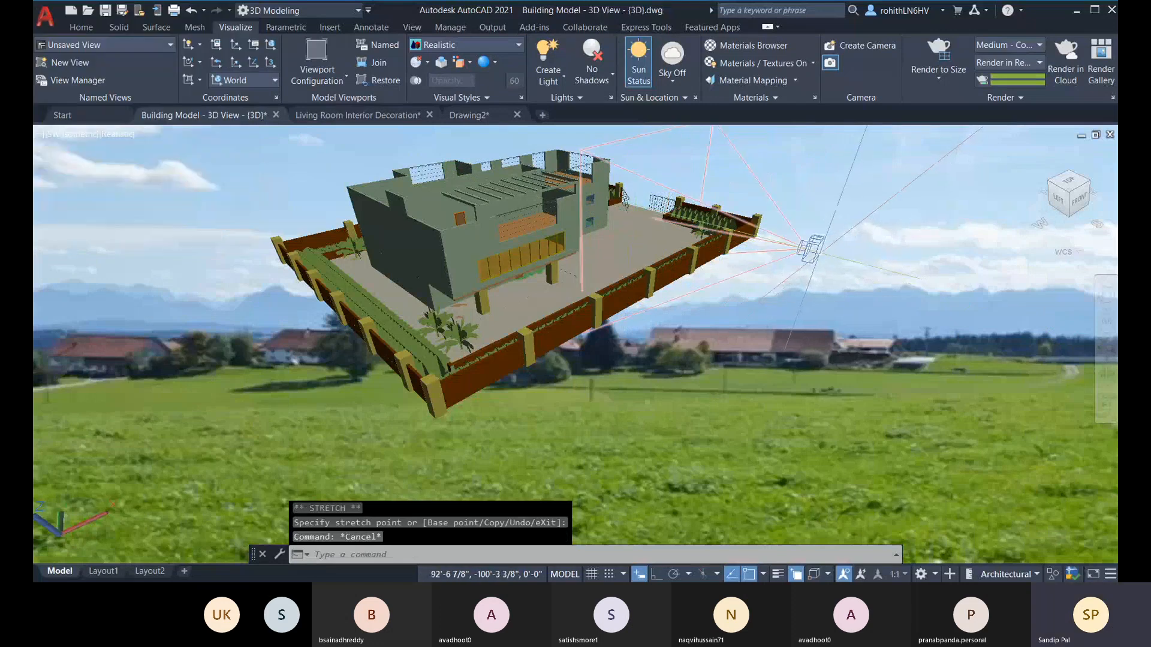
pyautogui.press('Escape')
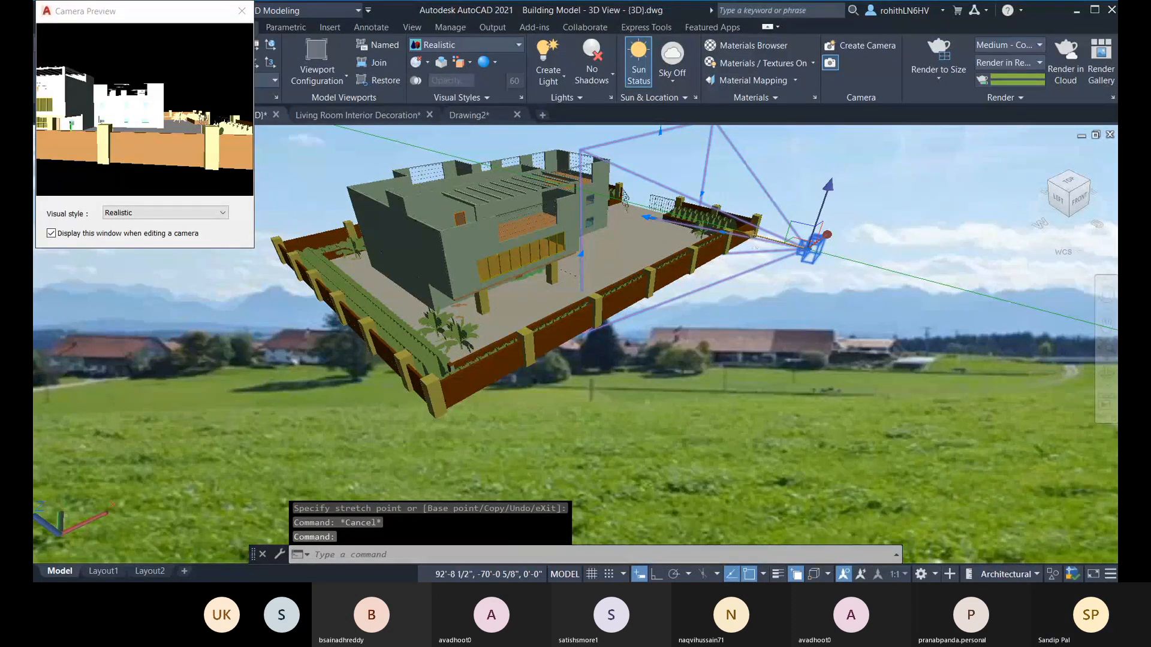
# Step: Move the camera about 15'-9" along Y toward the building, close its preview and restore the Camera1 view
pyautogui.click(827, 235)
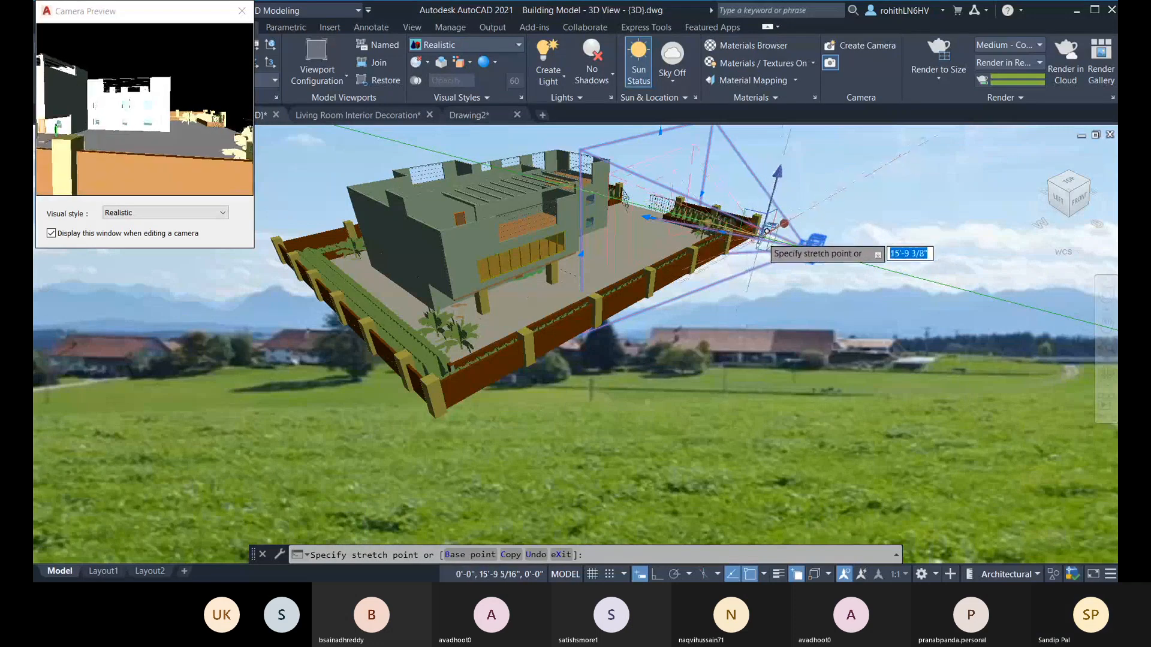
pyautogui.click(767, 231)
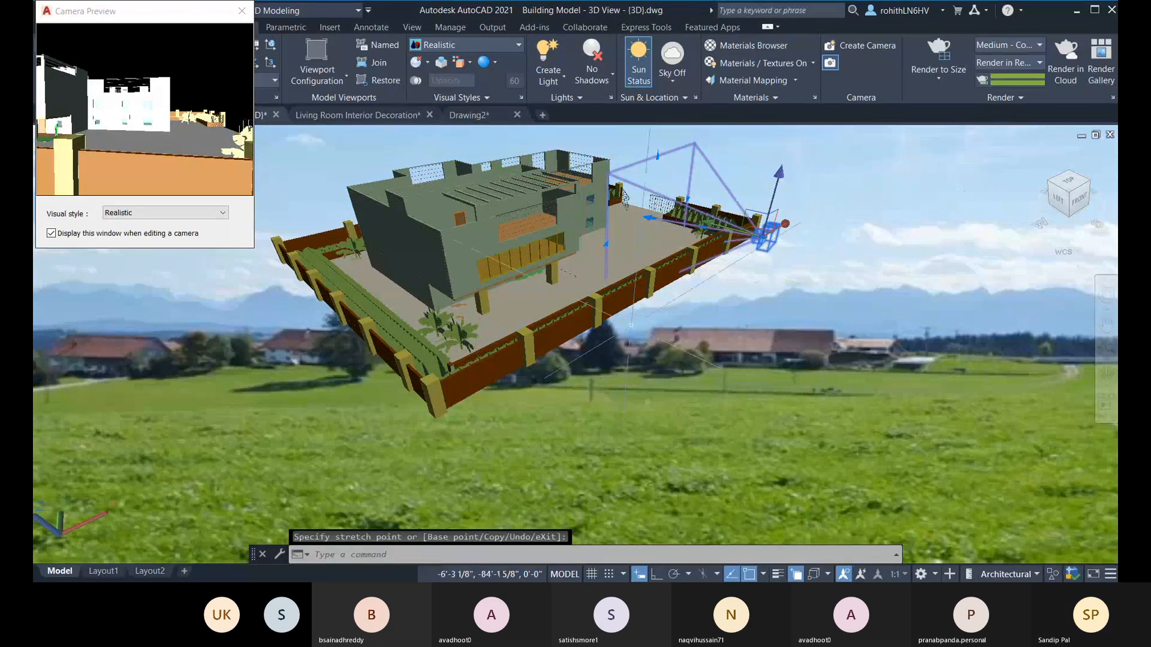
pyautogui.click(242, 12)
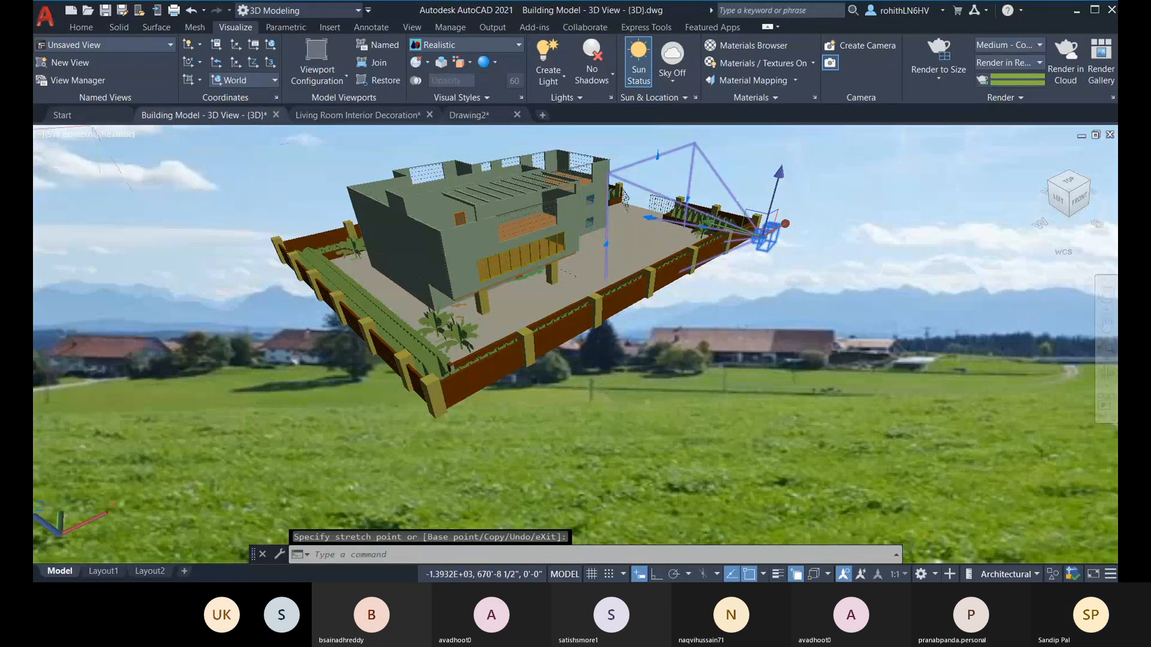
pyautogui.click(75, 135)
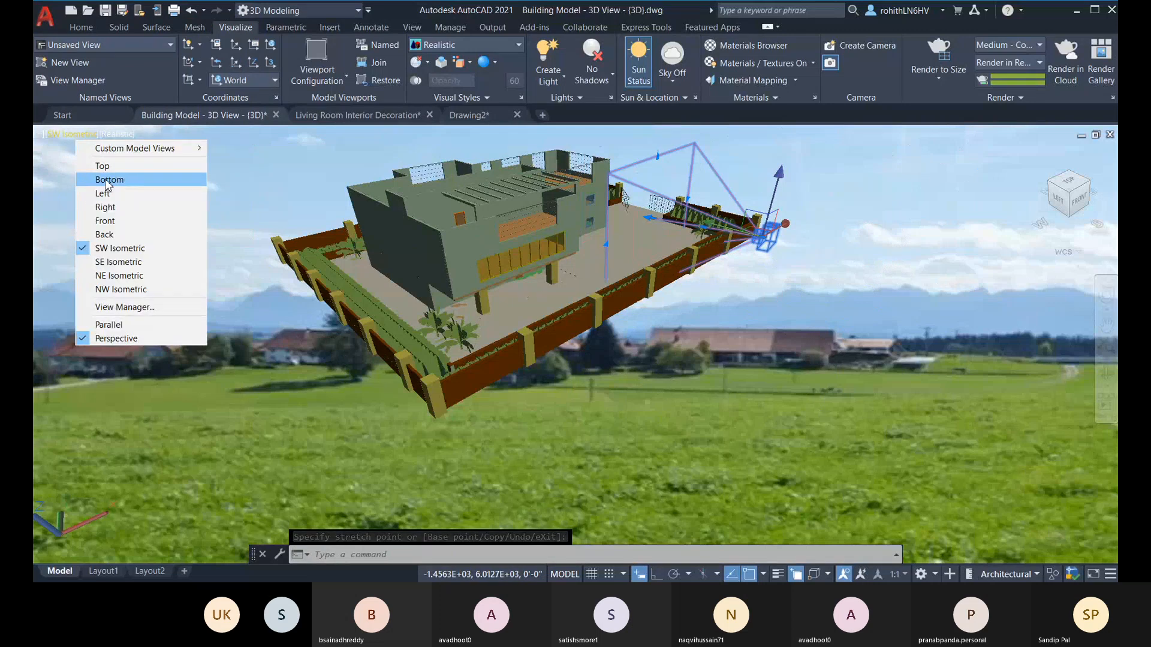
pyautogui.moveTo(120, 148)
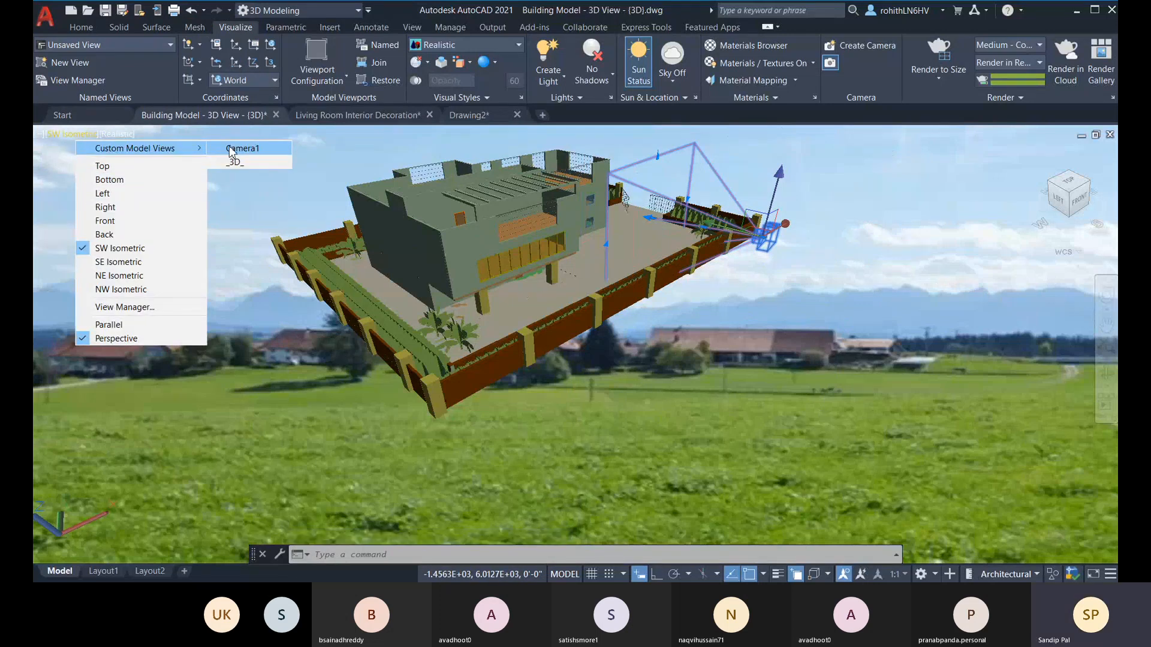
pyautogui.click(231, 149)
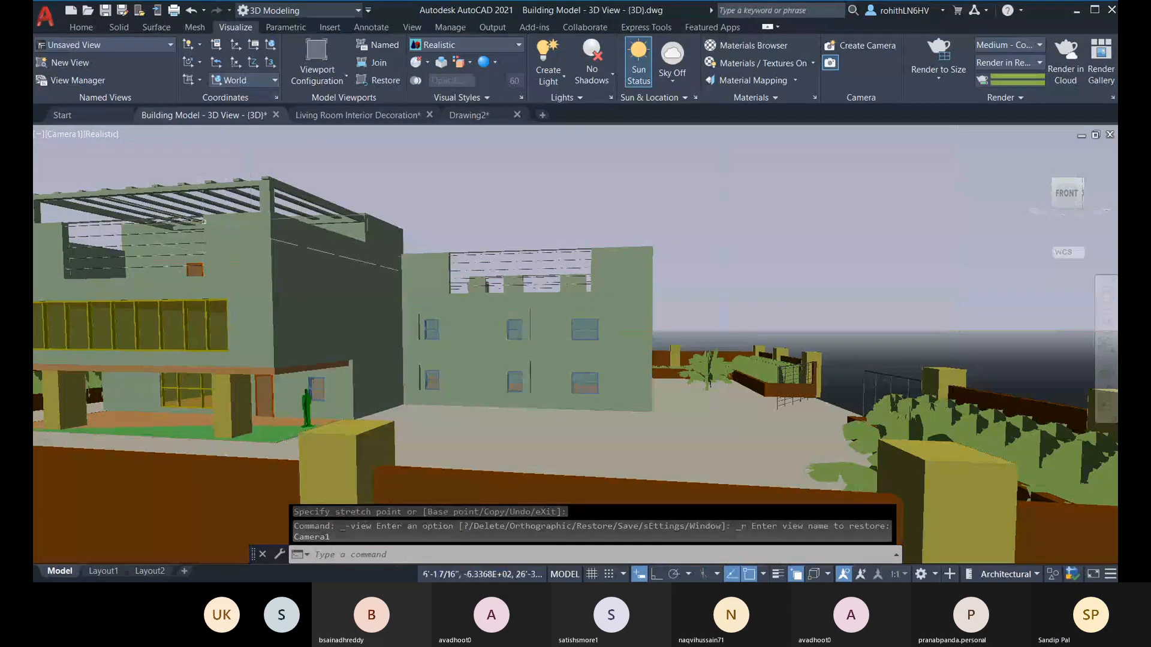
# Step: In the SW Isometric view, move the camera about 54'-9" along X
pyautogui.click(62, 134)
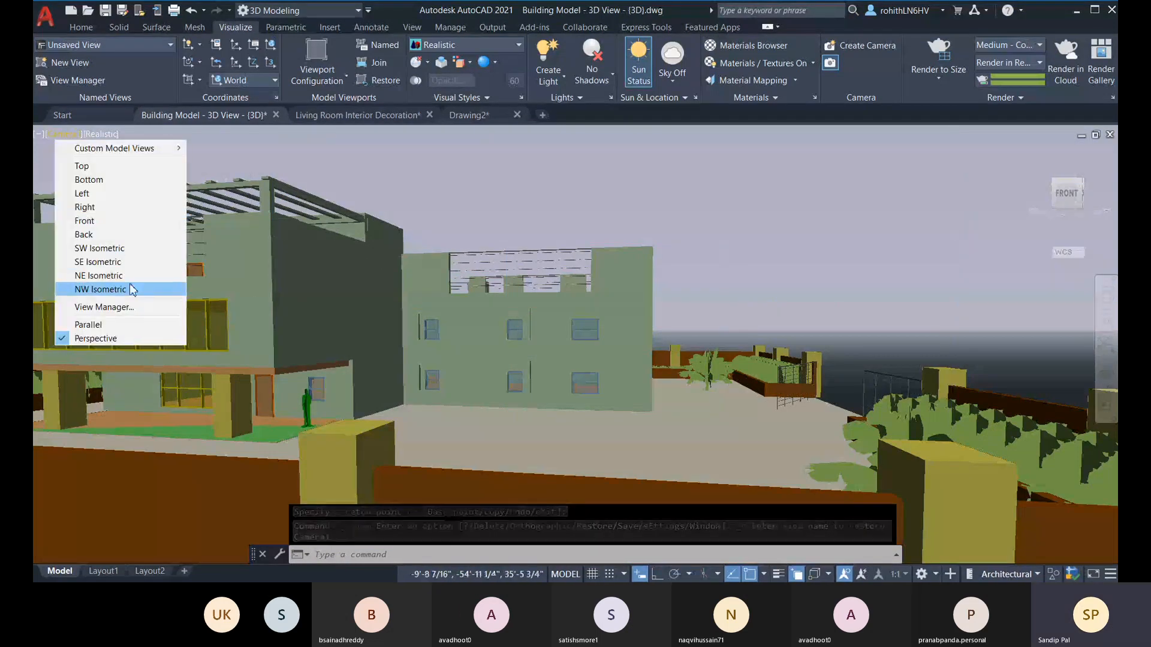
pyautogui.click(123, 250)
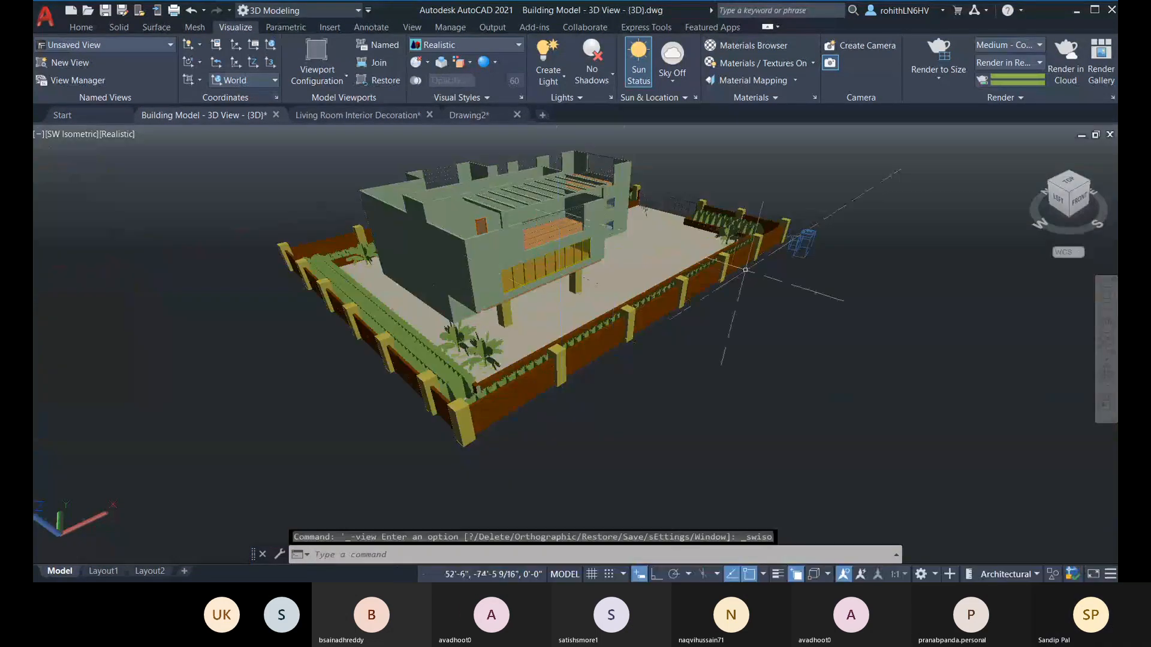
pyautogui.click(804, 247)
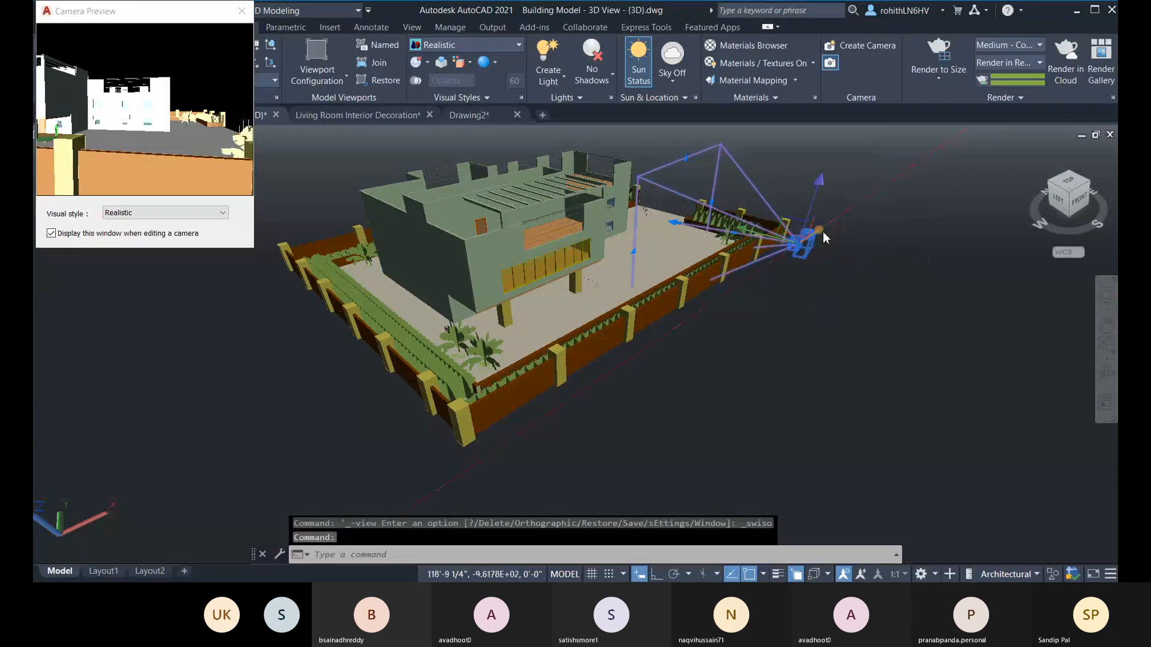
pyautogui.click(803, 242)
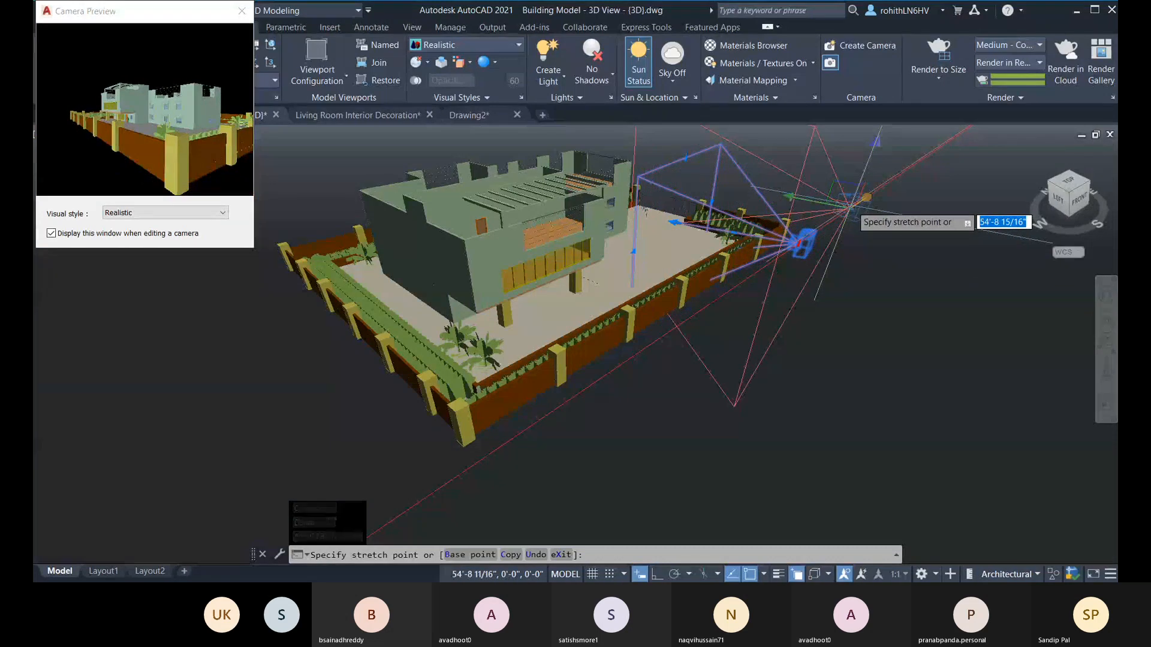
pyautogui.click(851, 206)
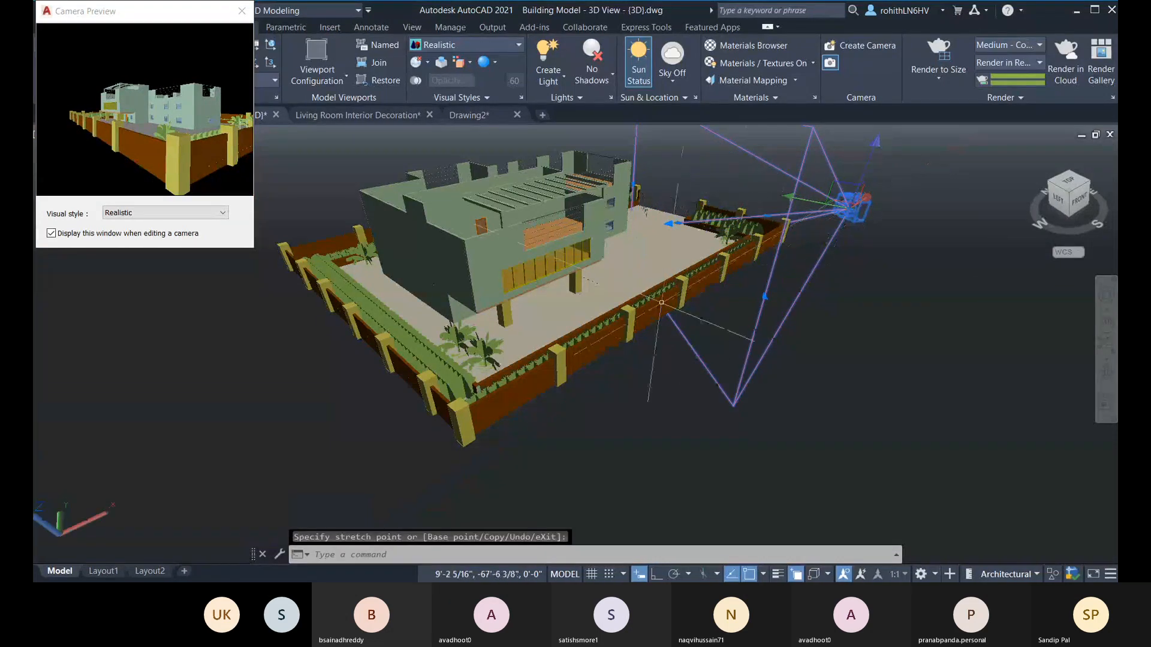
# Step: Extend the camera's target distance and move the camera about 18'-9" back along negative X
pyautogui.click(670, 223)
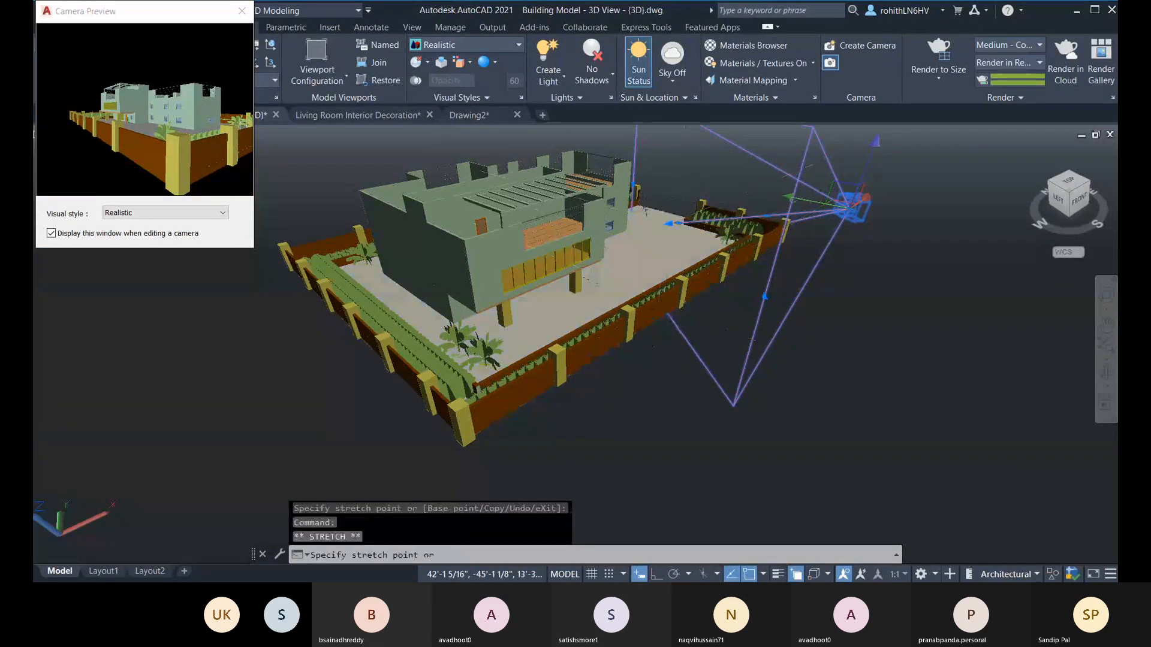
pyautogui.click(648, 225)
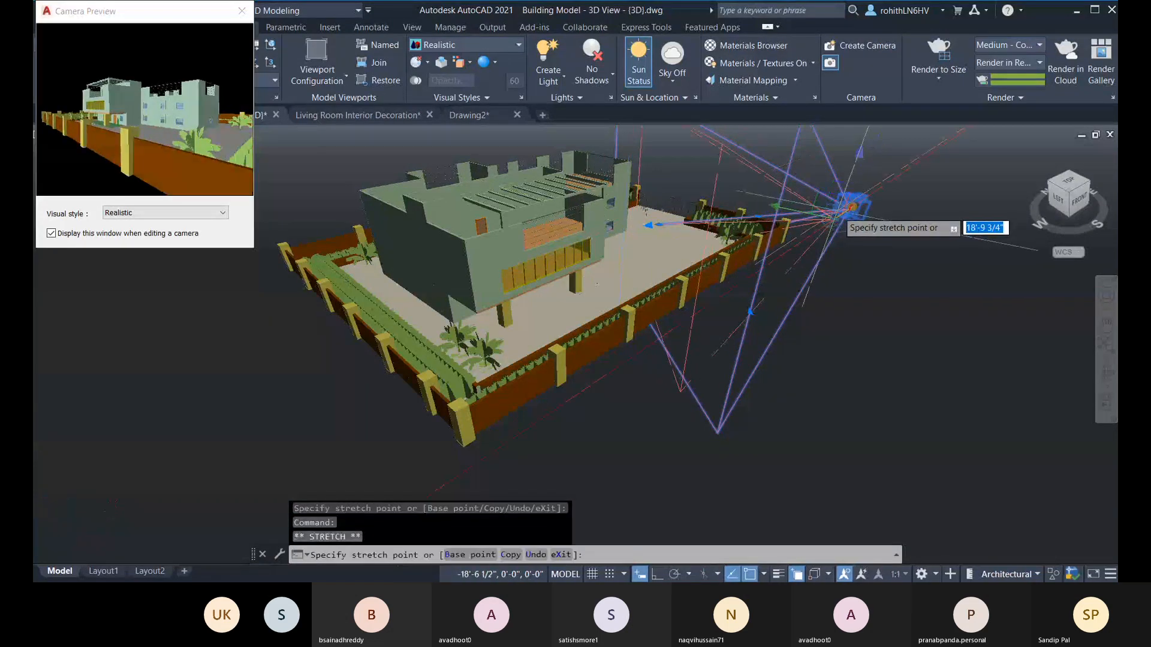
pyautogui.click(836, 217)
# Step: Move the camera about 15' along Y toward the building, then shift it back along negative X
pyautogui.click(835, 217)
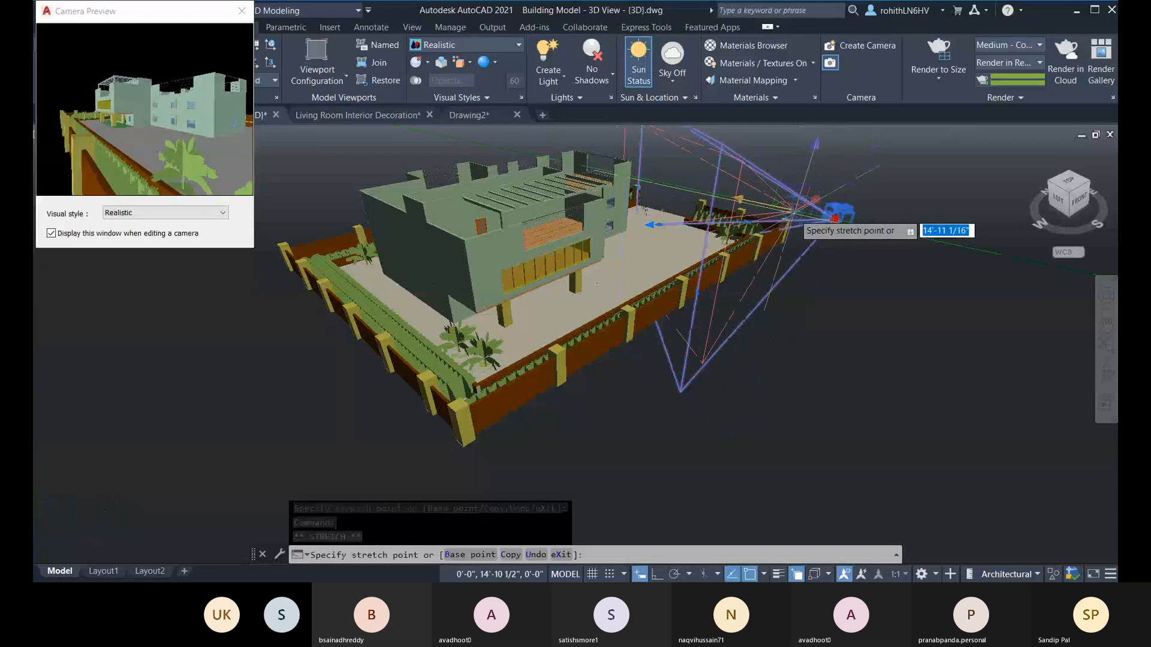
pyautogui.click(794, 210)
pyautogui.click(817, 201)
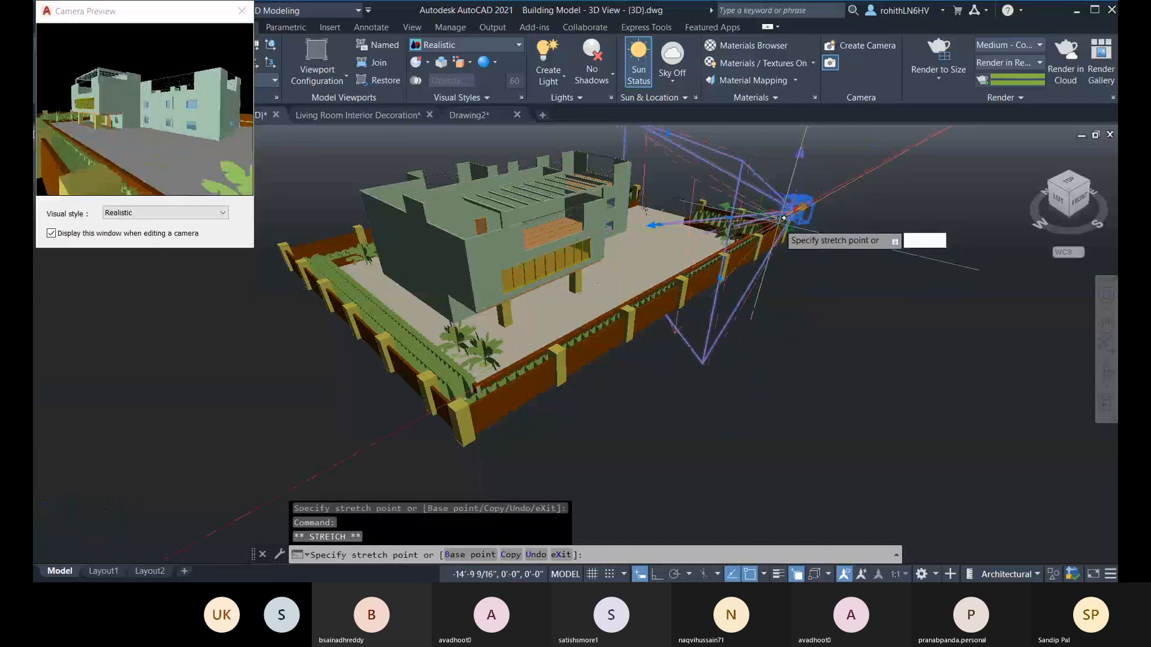
pyautogui.click(777, 225)
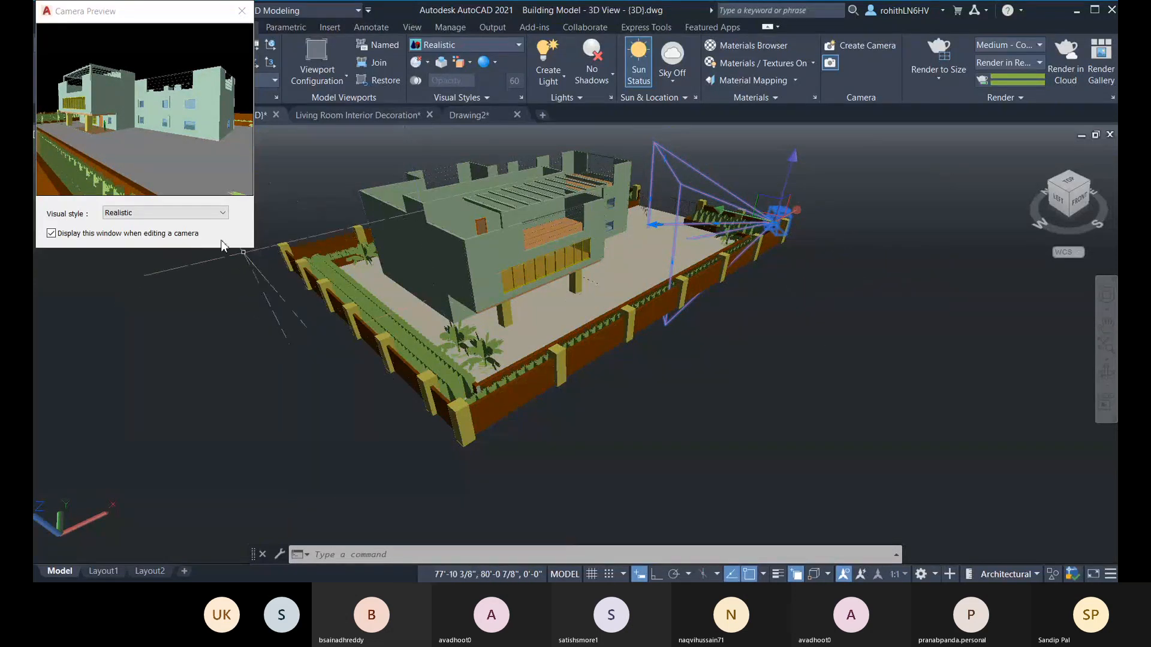
# Step: Close the camera preview and restore the Camera1 view
pyautogui.click(241, 11)
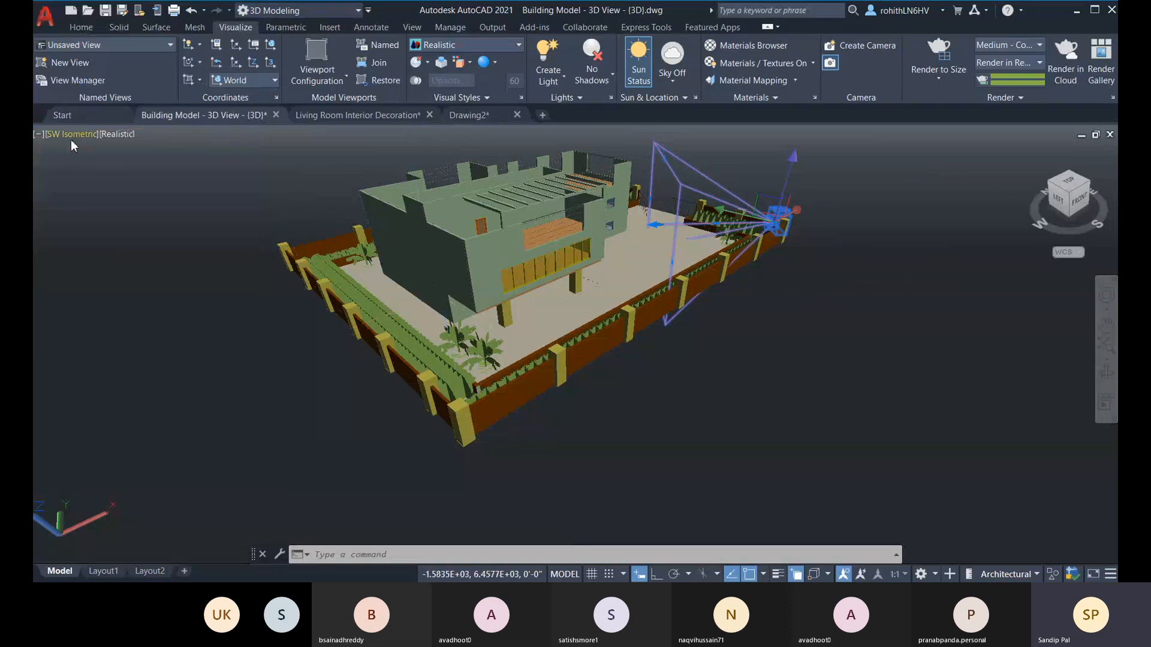
pyautogui.click(72, 135)
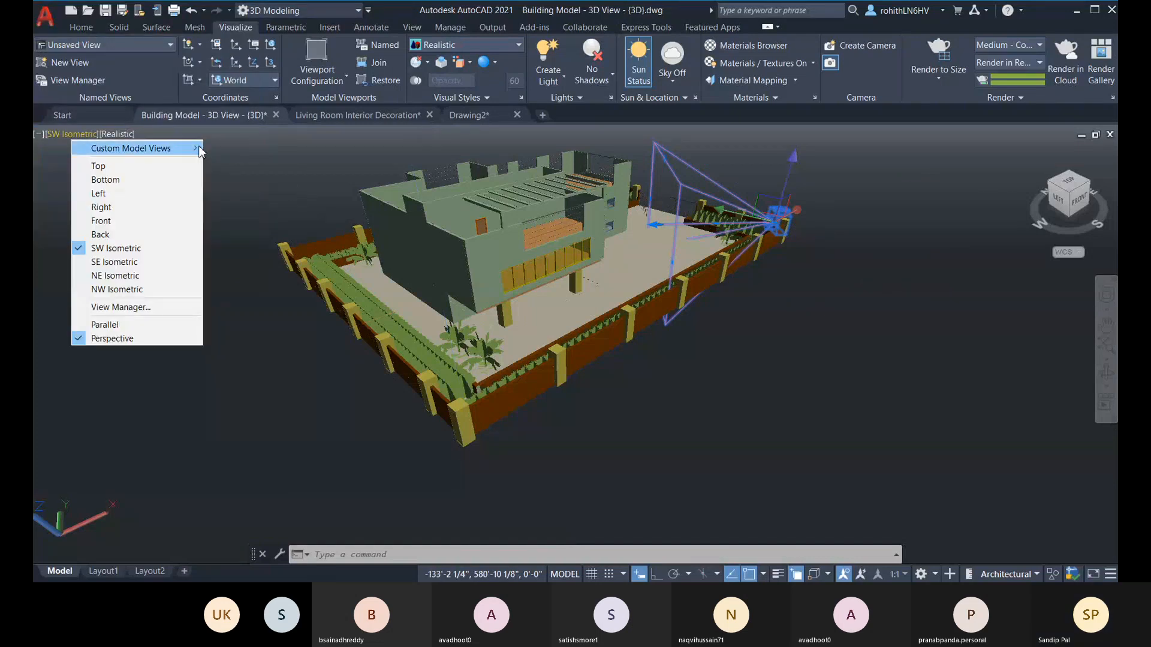
pyautogui.moveTo(200, 151)
pyautogui.click(233, 154)
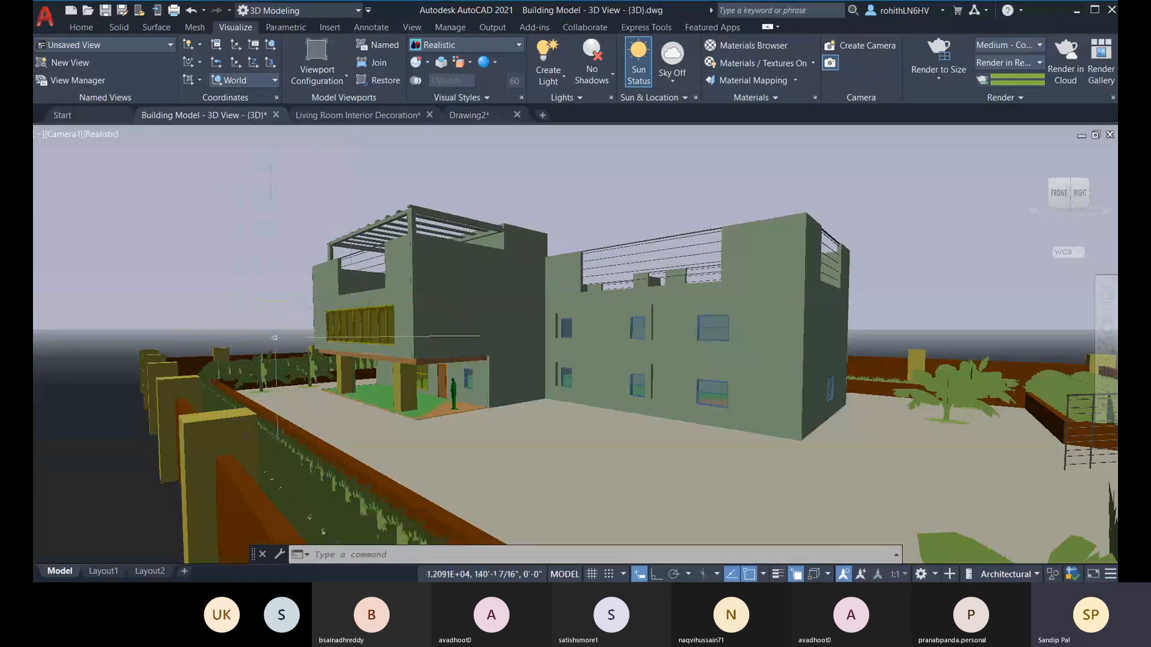
# Step: Frame both building blocks from a custom viewpoint inside the compound and set the current view as Home
pyautogui.moveTo(601, 439); pyautogui.dragTo(508, 397, button='middle')
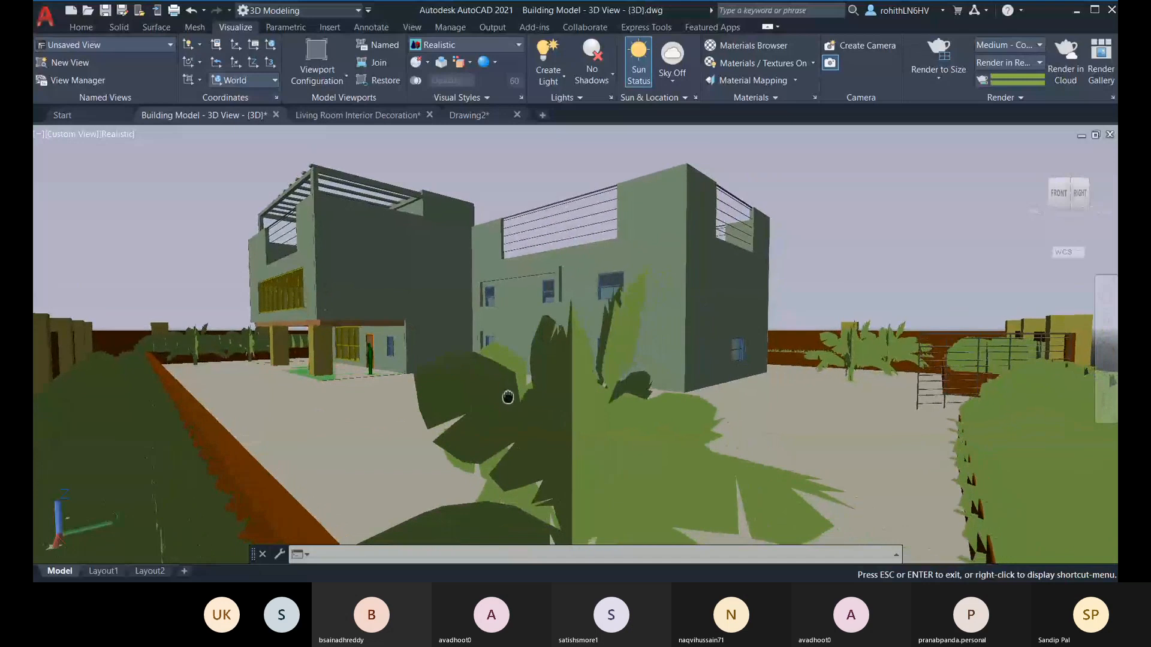
pyautogui.press('Escape')
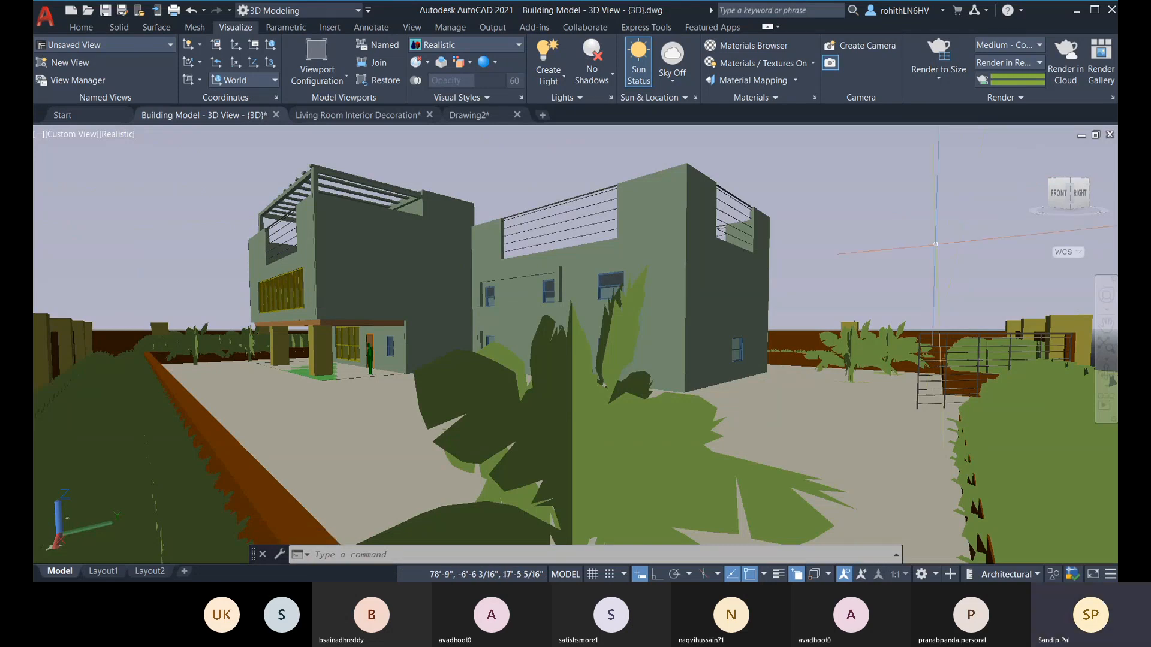
pyautogui.moveTo(827, 348); pyautogui.dragTo(805, 327, button='middle')
pyautogui.moveTo(805, 327); pyautogui.dragTo(805, 326)
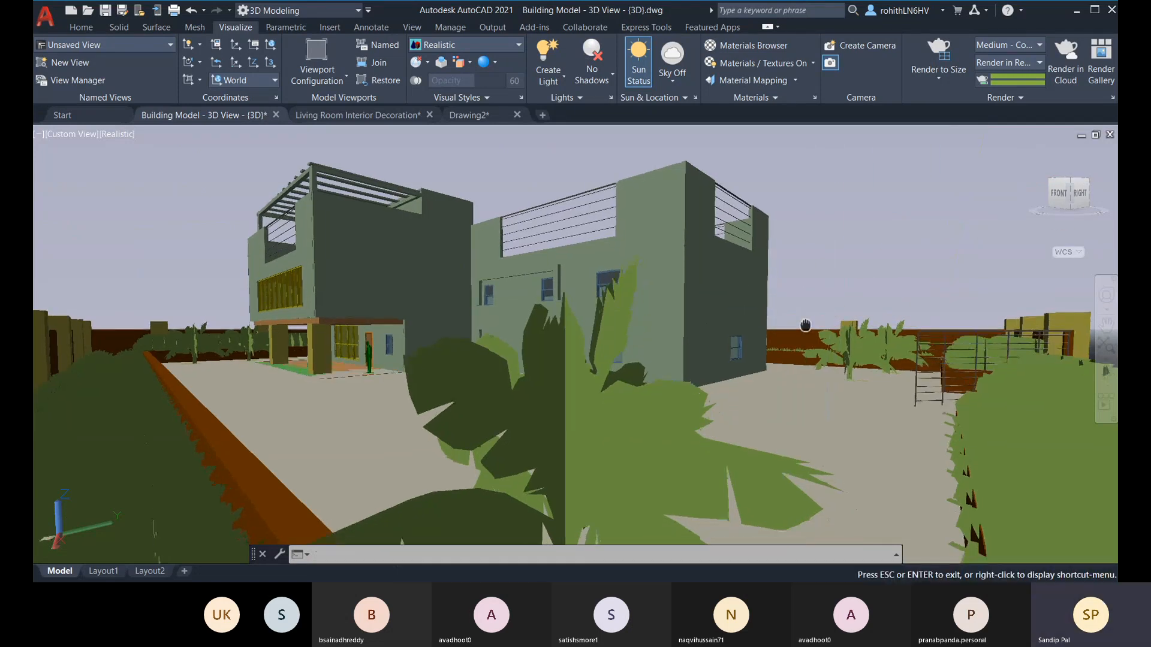
pyautogui.press('Escape')
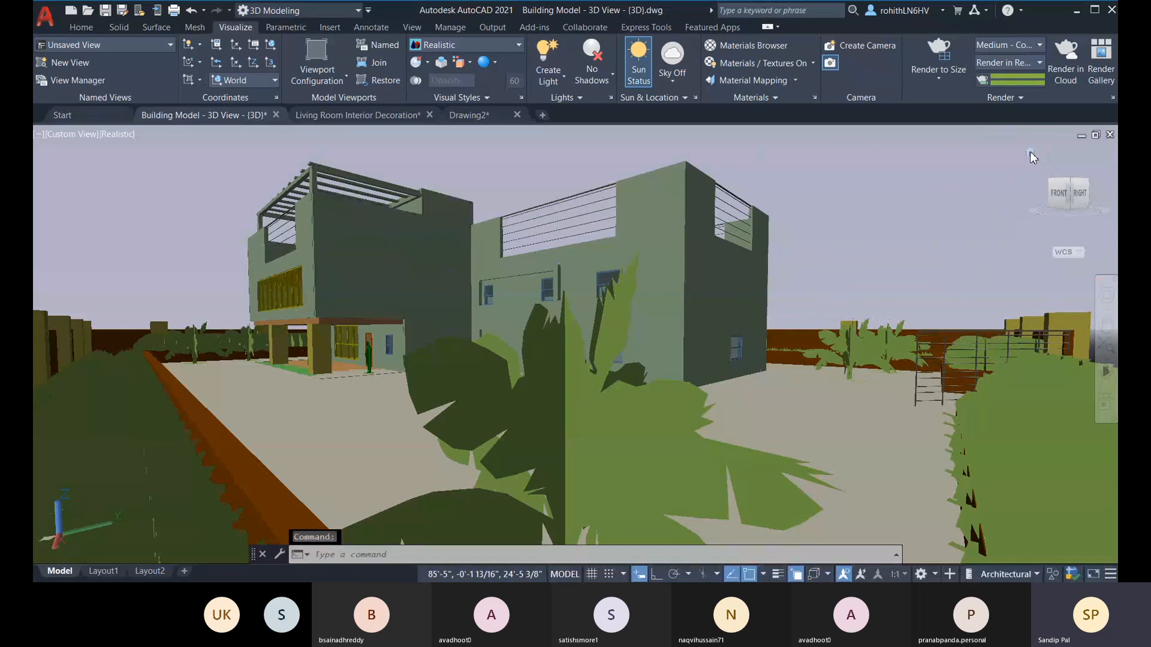
pyautogui.rightClick(1058, 197)
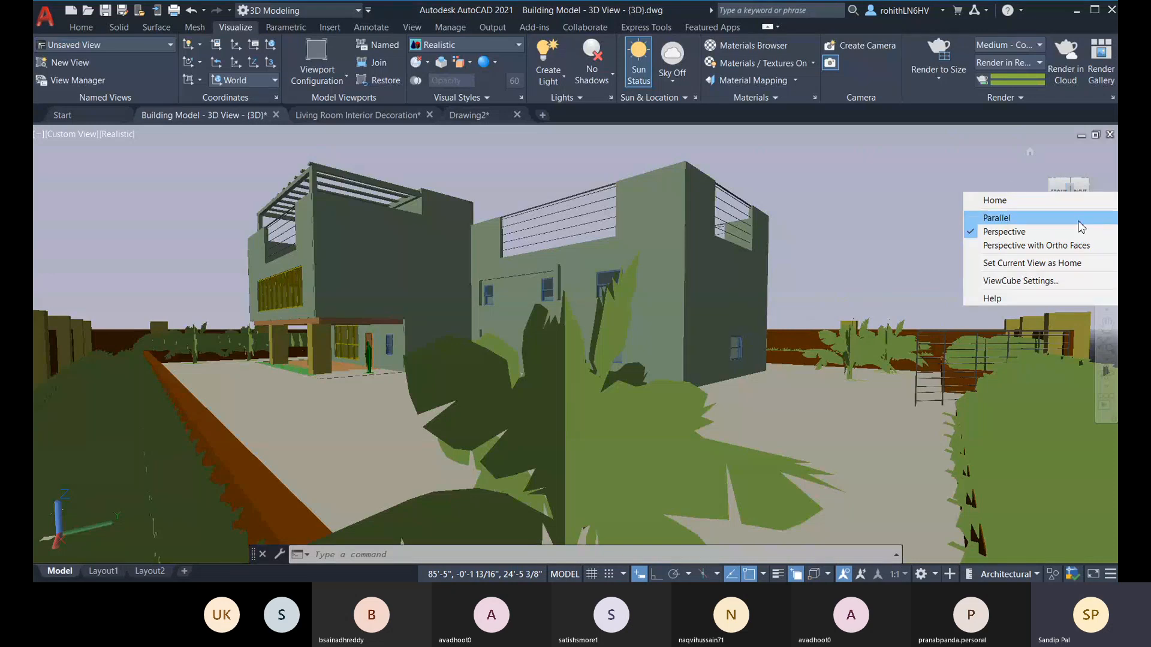
pyautogui.click(1041, 265)
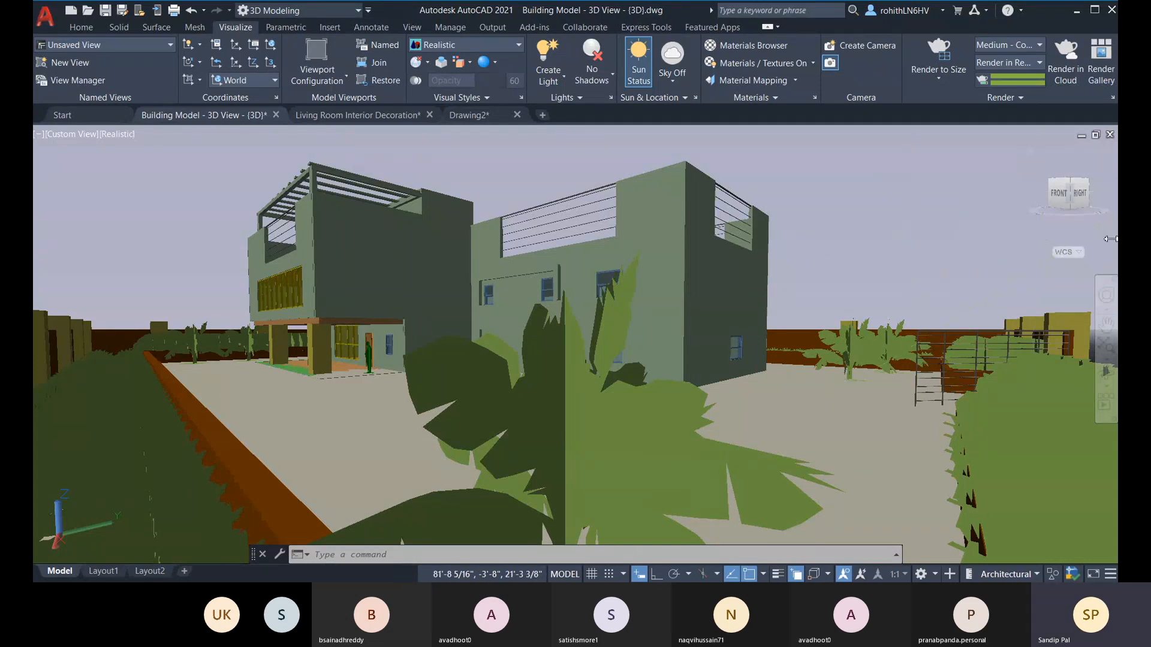
# Step: Set the current view as Home, orbit around the building and restore the Home view
pyautogui.rightClick(1104, 235)
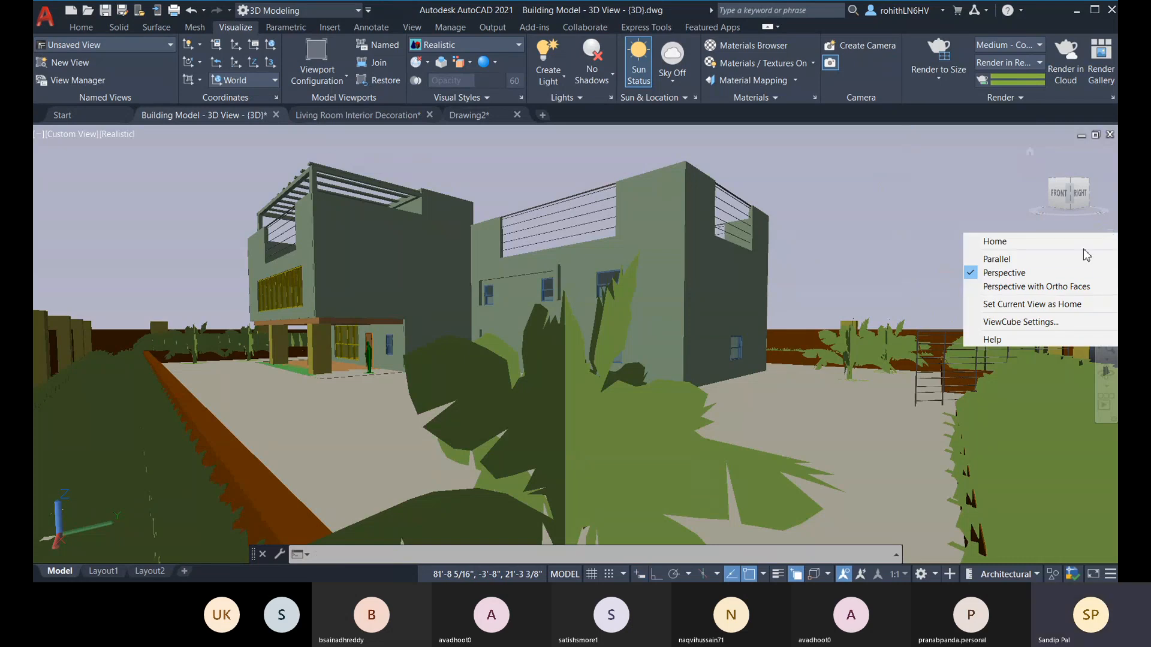
pyautogui.click(1025, 307)
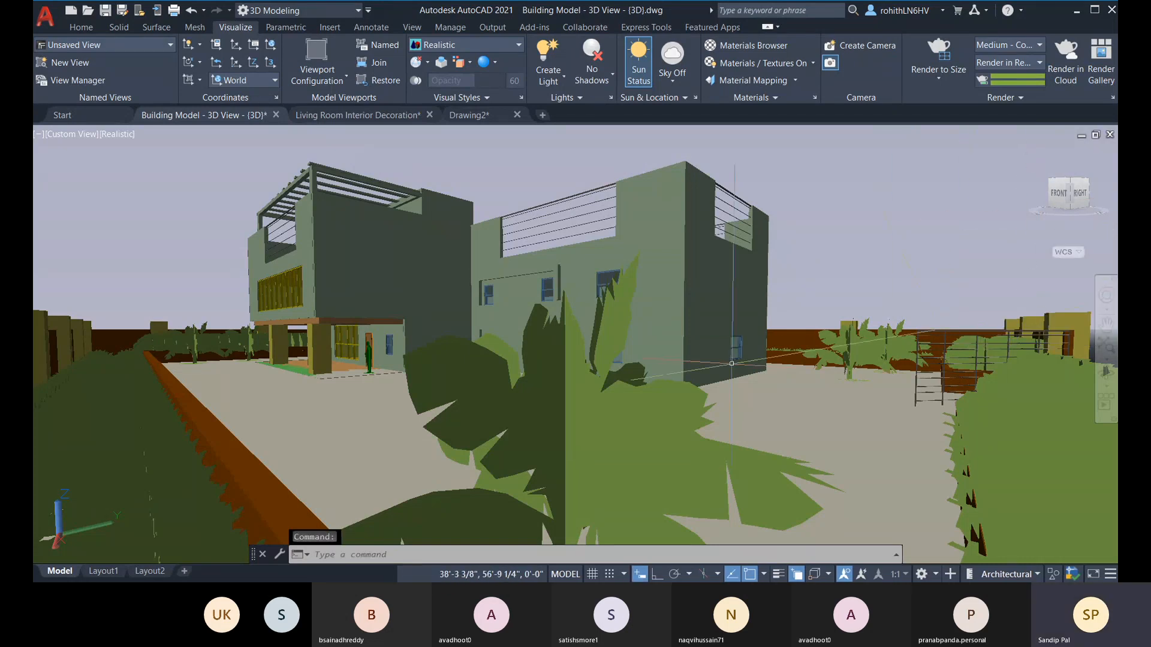
pyautogui.keyDown('shift'); pyautogui.moveTo(731, 363); pyautogui.dragTo(900, 420, button='middle'); pyautogui.keyUp('shift')
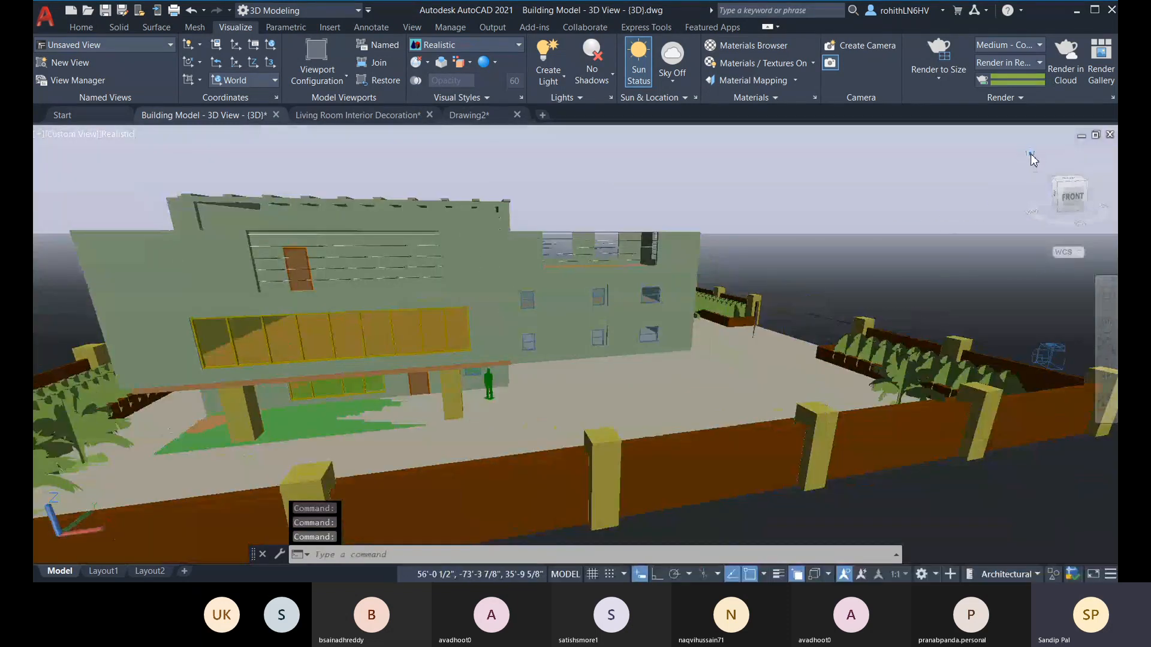
pyautogui.click(1030, 155)
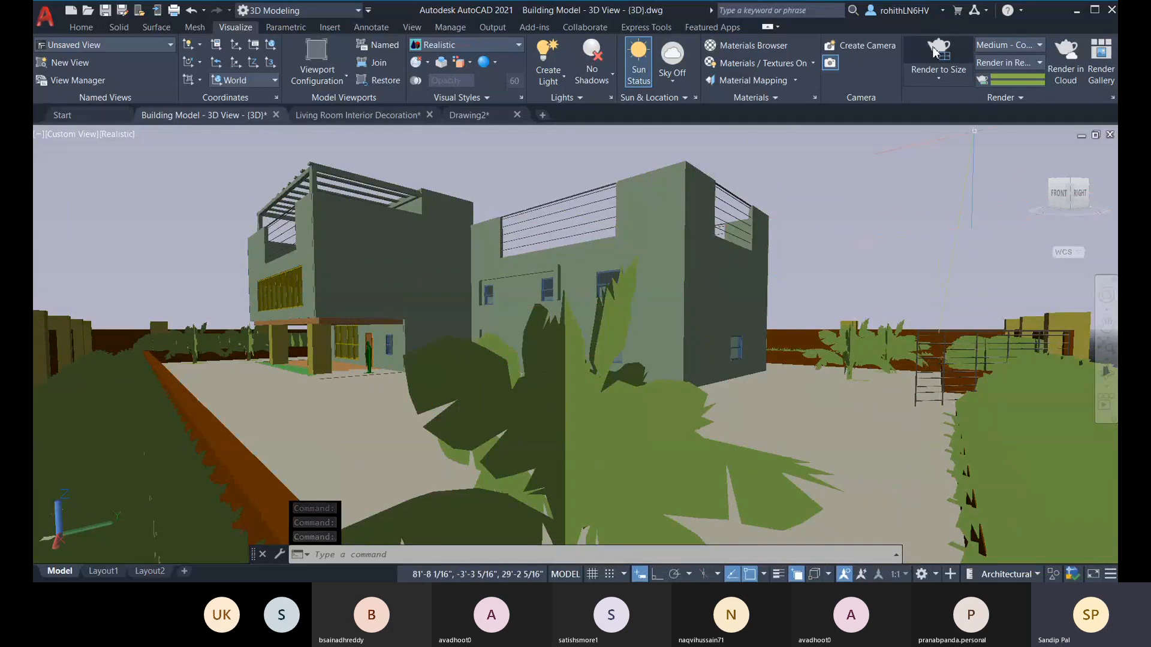
# Step: Set the render preset to Medium and the render destination to Viewport
pyautogui.click(1036, 45)
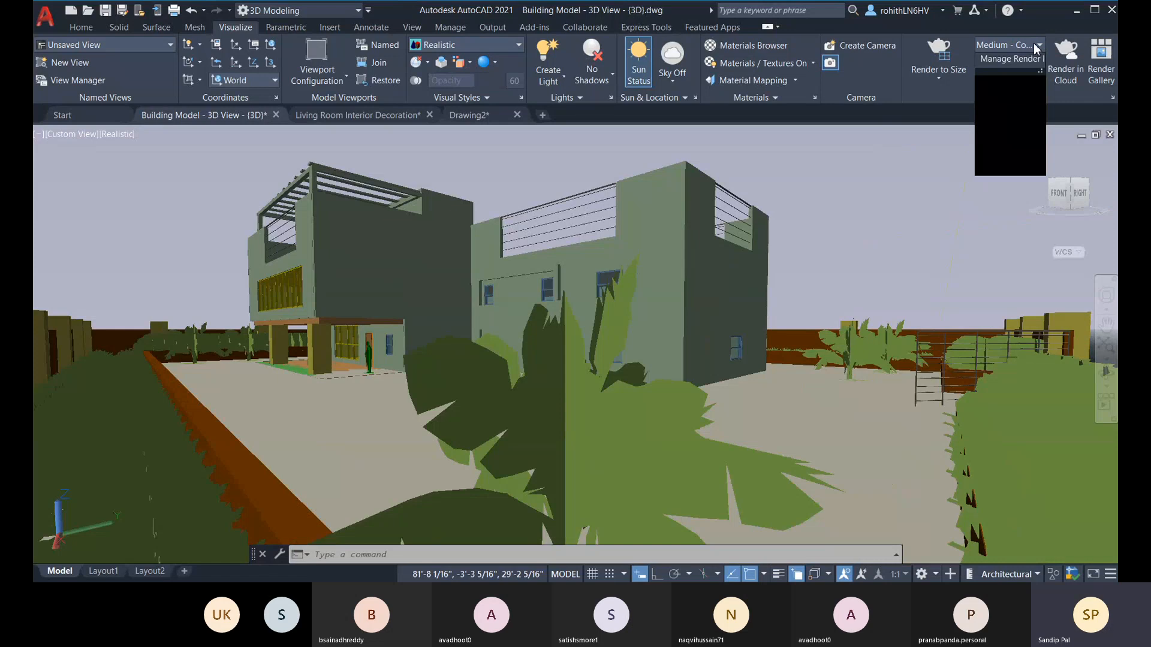
pyautogui.click(999, 90)
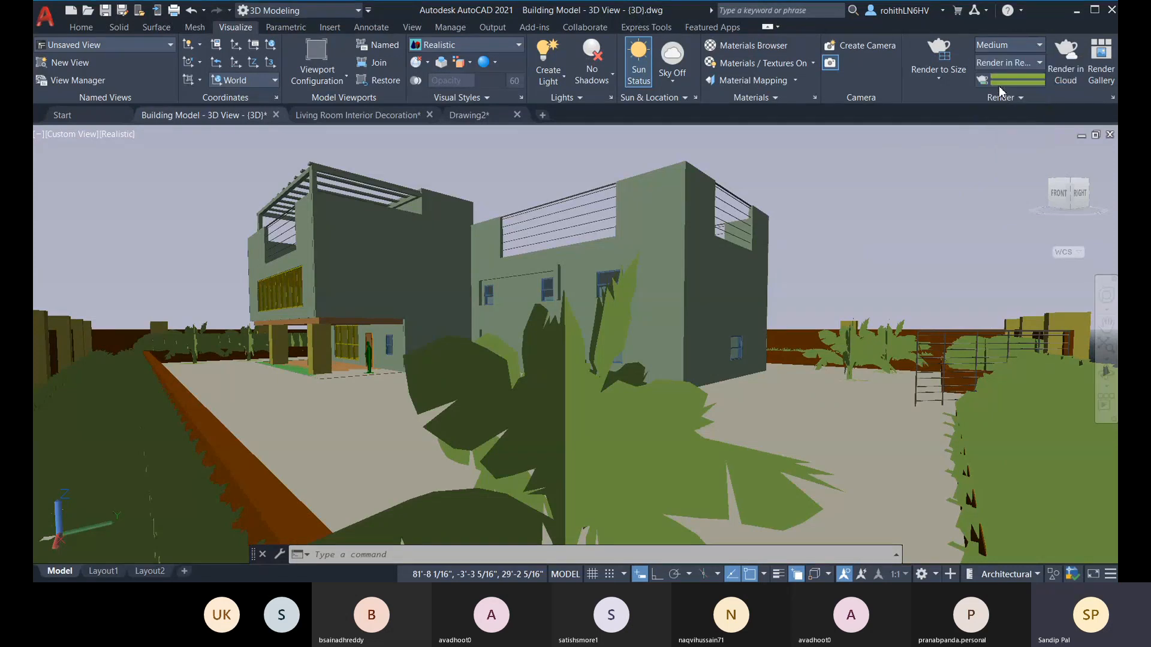
pyautogui.click(942, 46)
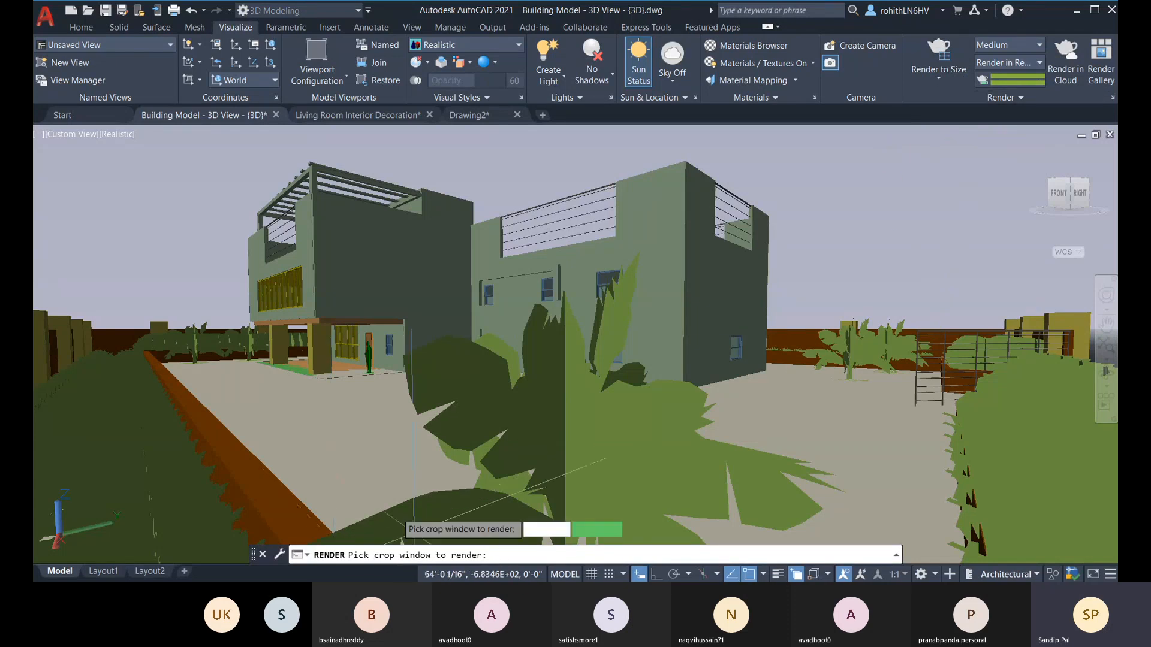
pyautogui.press('Escape')
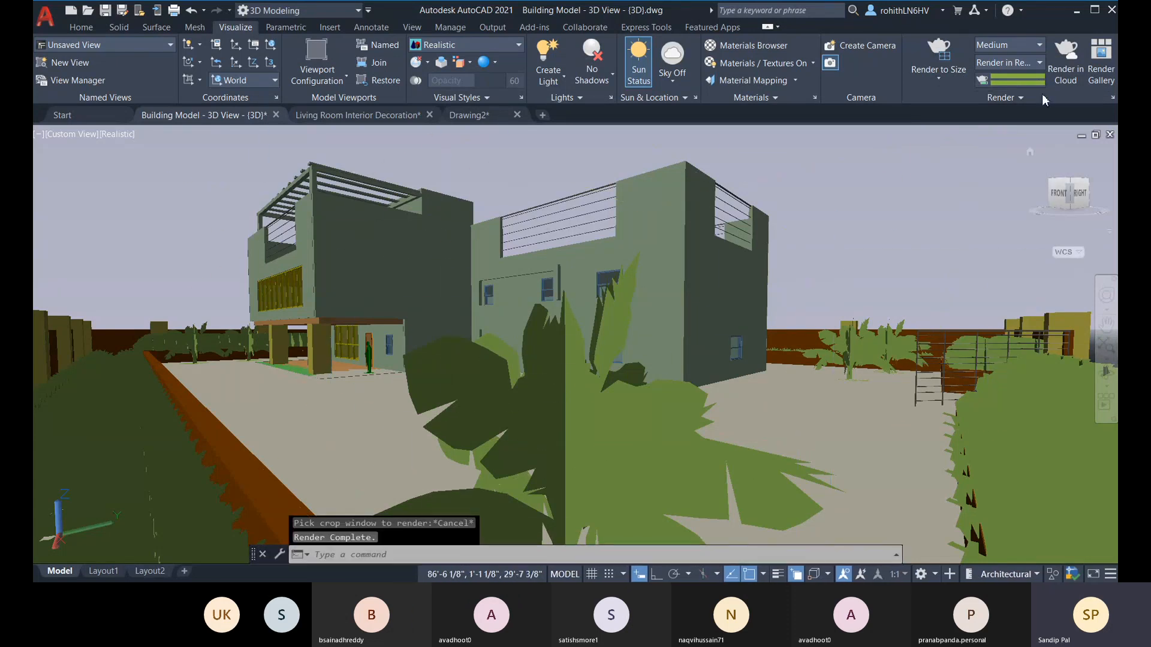
pyautogui.click(1038, 63)
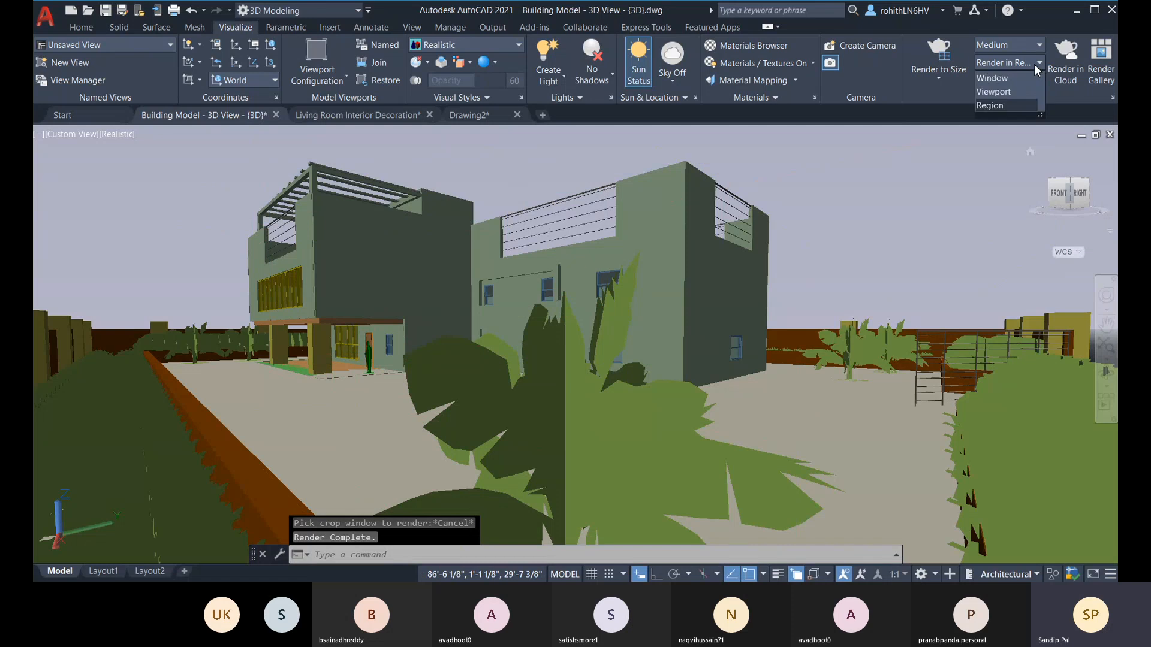
pyautogui.click(1007, 90)
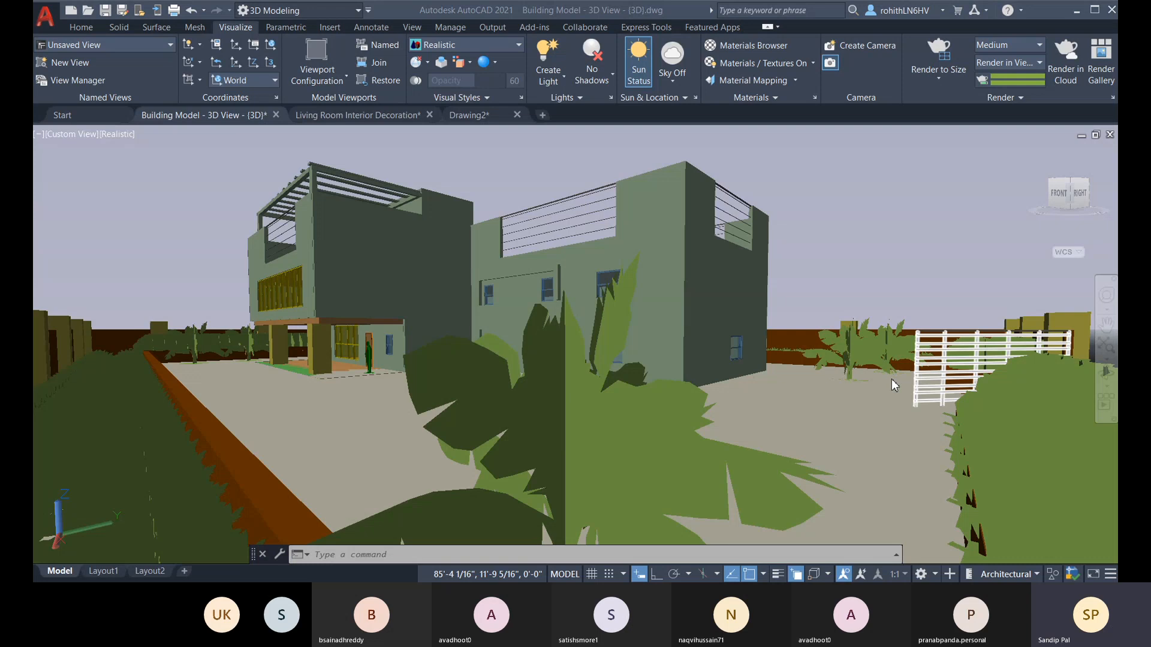
# Step: Turn on clean screen, frame both building blocks clear of the foreground palm, and set this view as Home
pyautogui.click(510, 555)
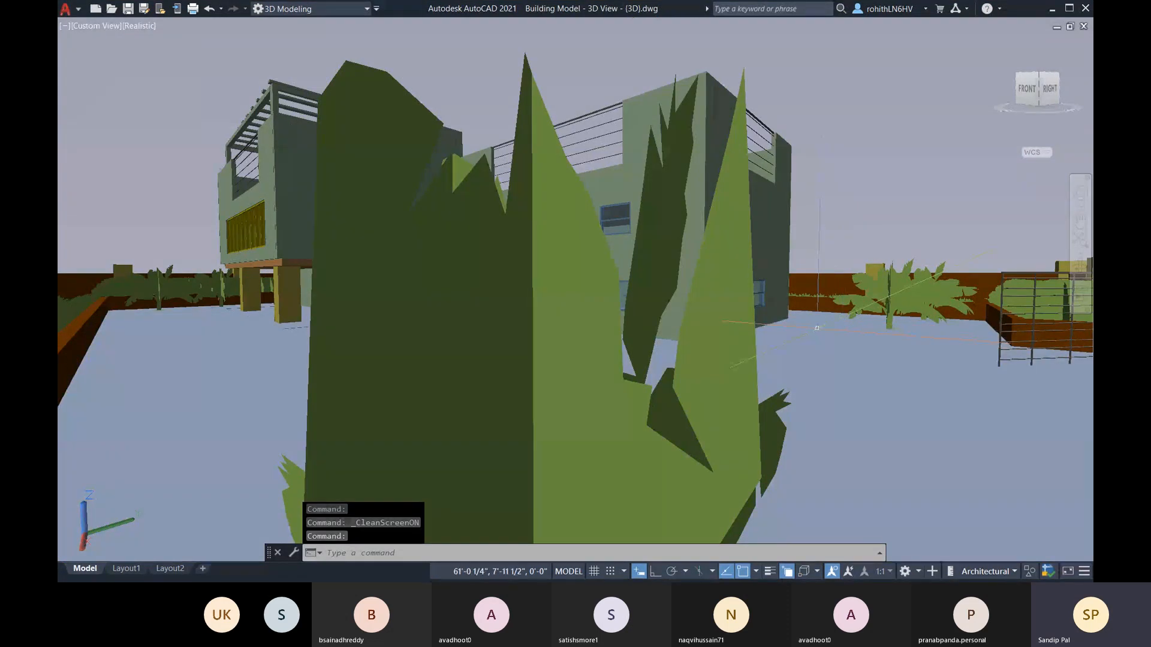
pyautogui.moveTo(815, 329); pyautogui.dragTo(779, 333, button='middle')
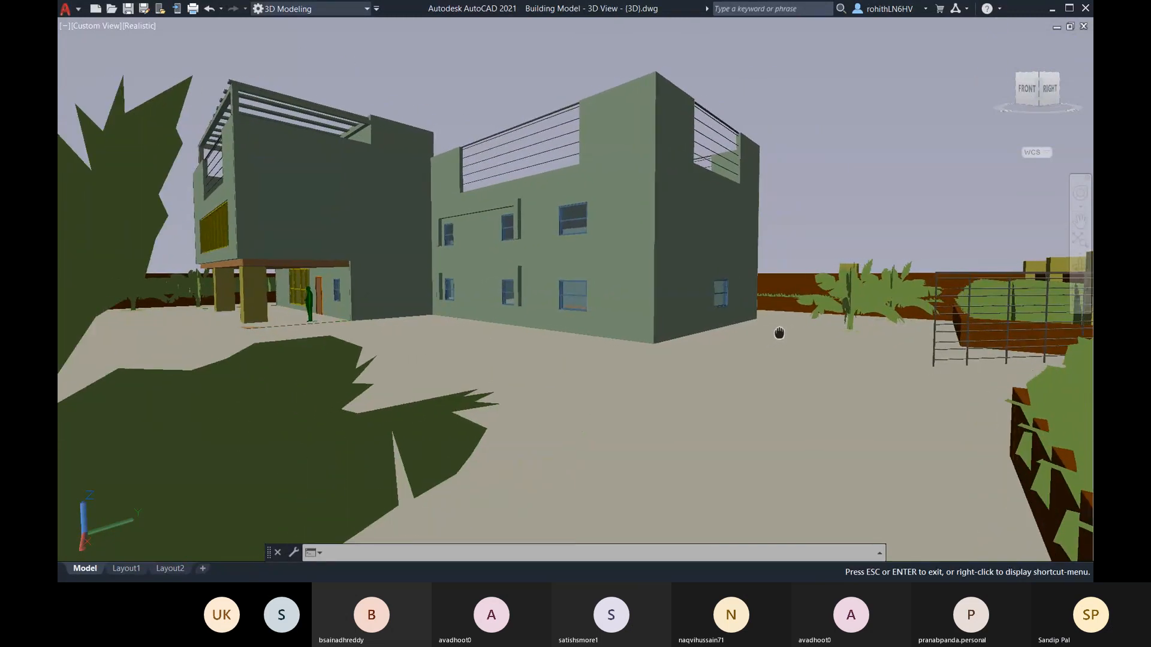
pyautogui.press('Escape')
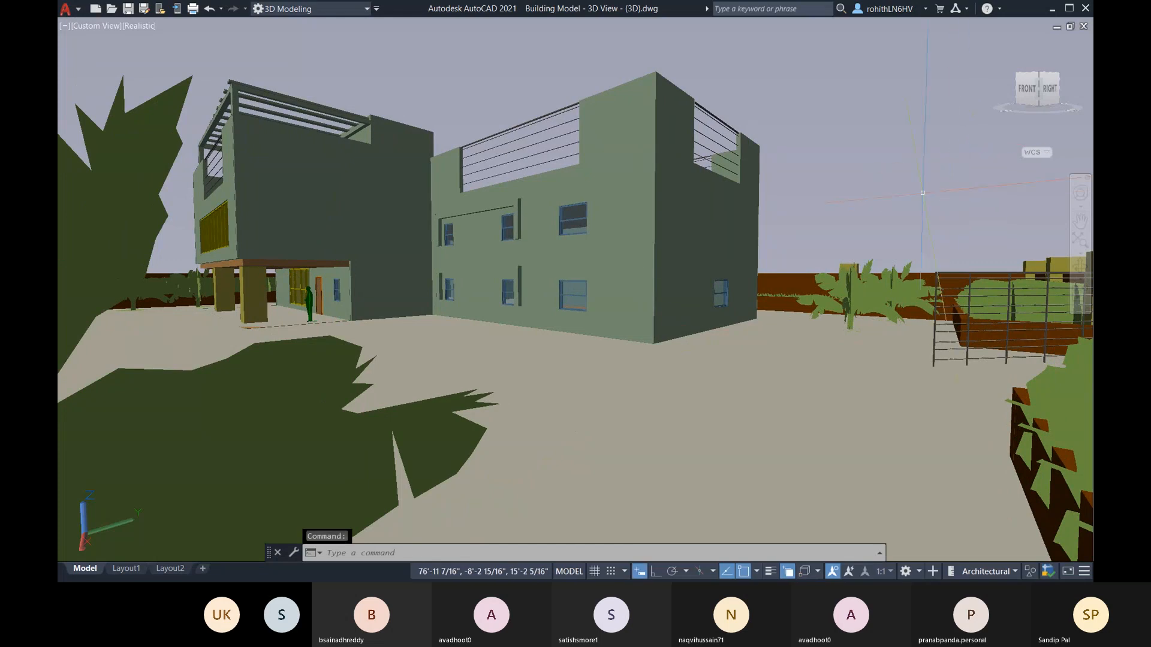
pyautogui.moveTo(825, 242); pyautogui.dragTo(826, 242, button='middle')
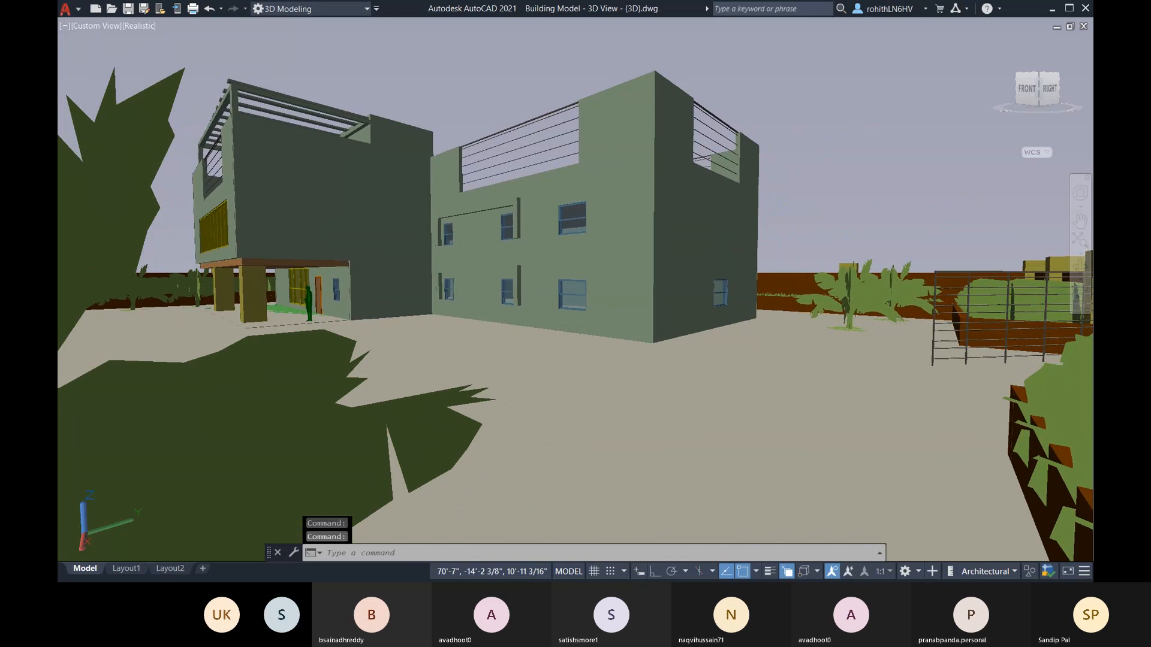
pyautogui.click(1082, 130)
pyautogui.click(1017, 202)
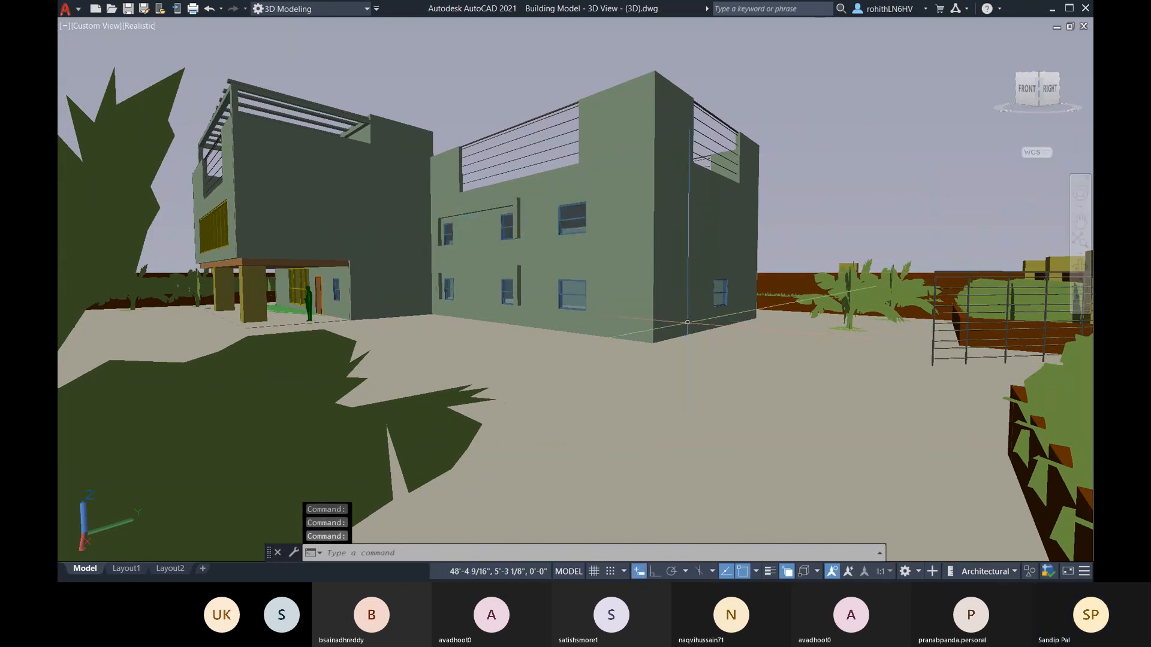
# Step: Pull the view back to include the foreground hedges and compound wall, and set it as the new Home
pyautogui.scroll(-3, 681, 324)
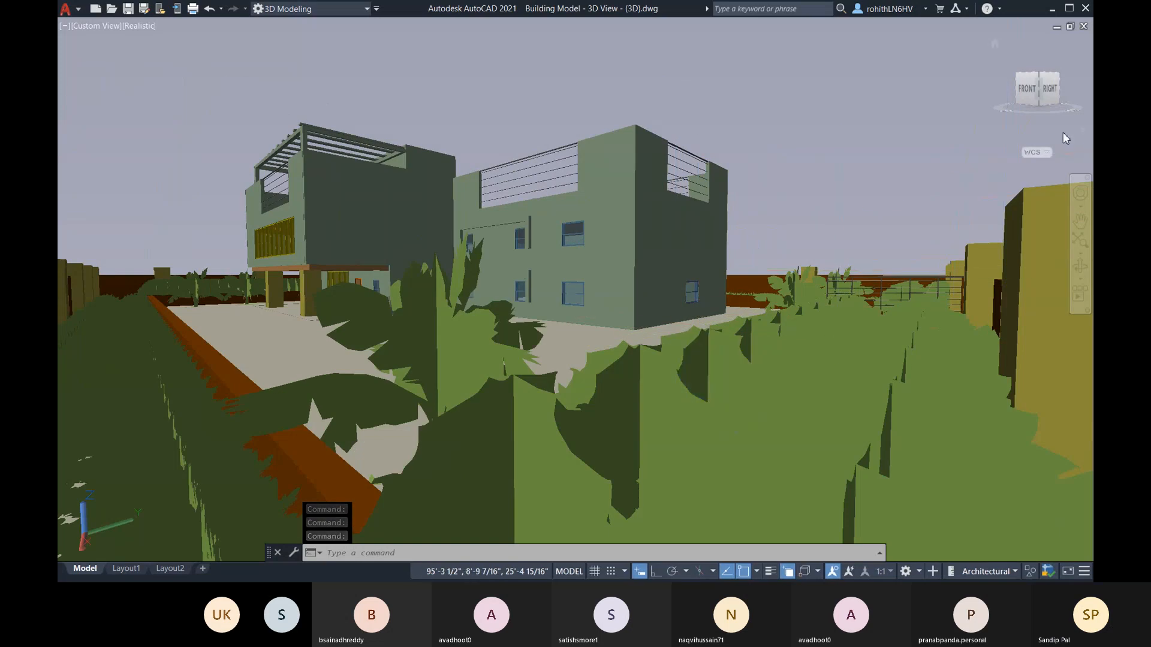
pyautogui.click(1081, 131)
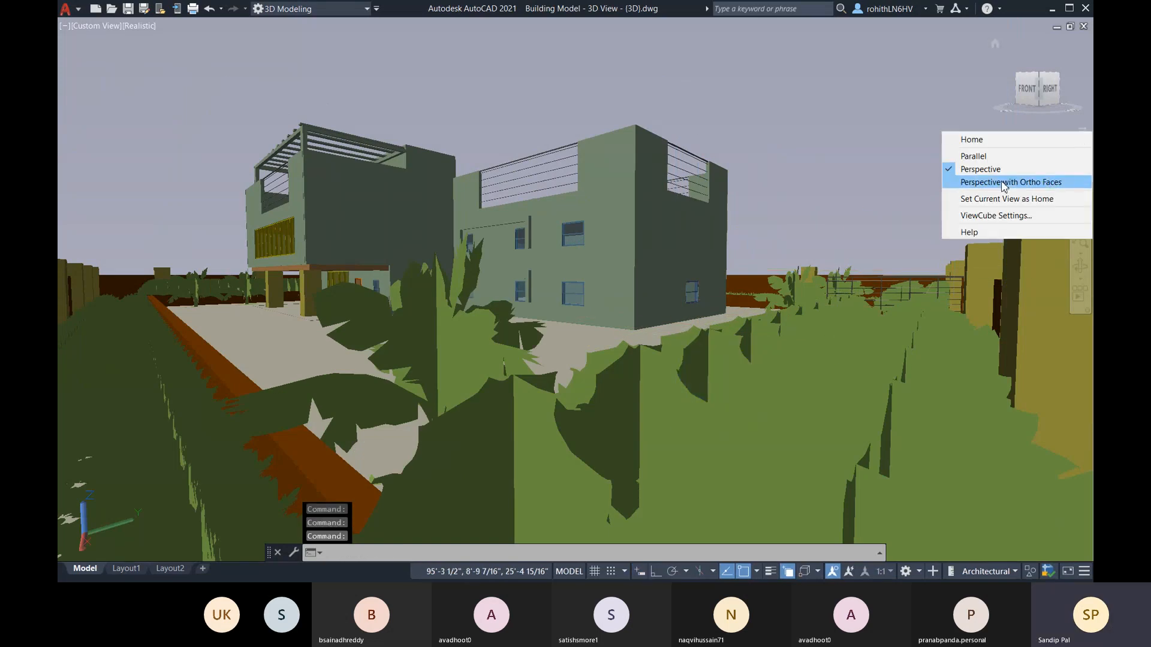
pyautogui.click(1002, 201)
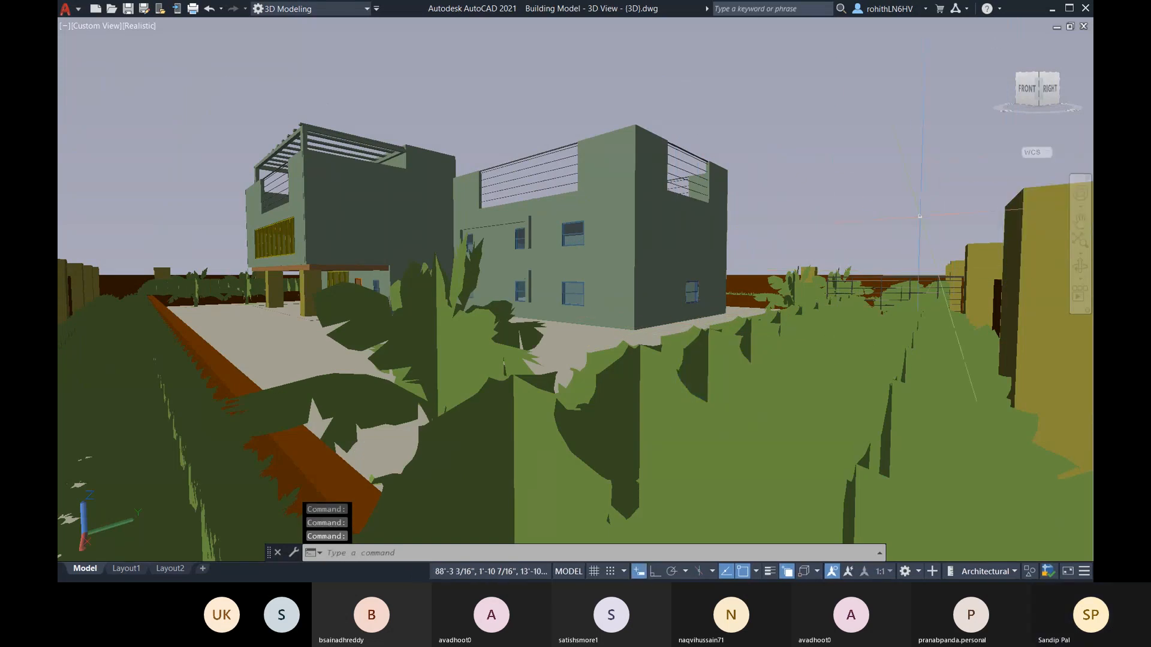
# Step: Render the current view with the RENDER command
pyautogui.click(374, 554)
pyautogui.write('ren')
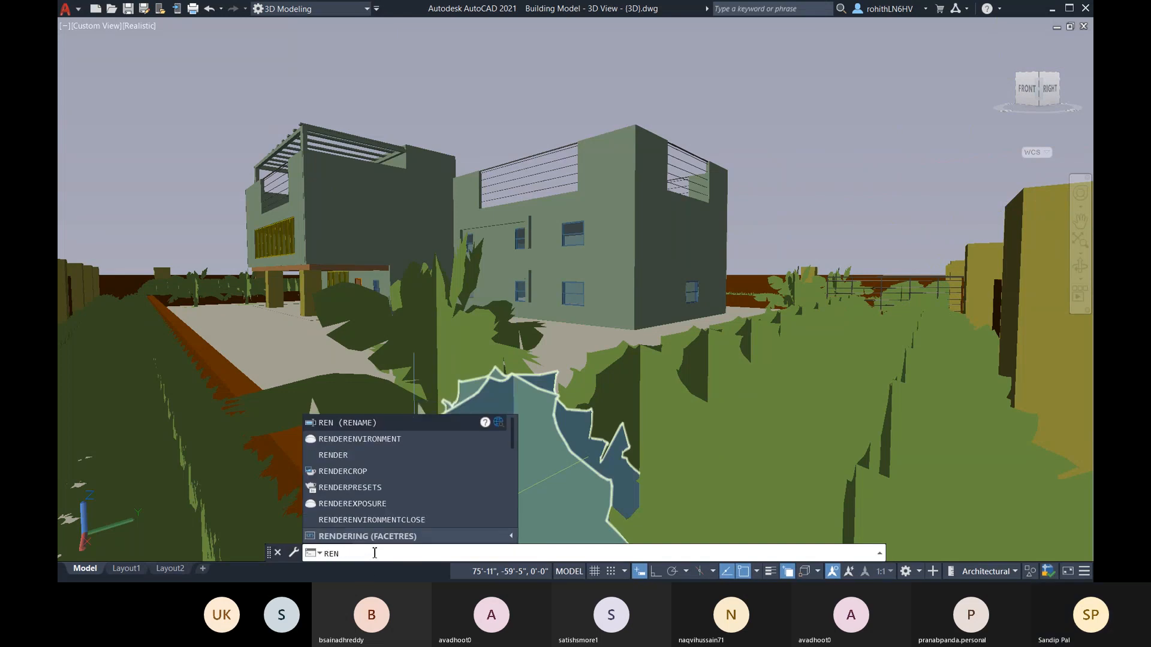
pyautogui.write('de')
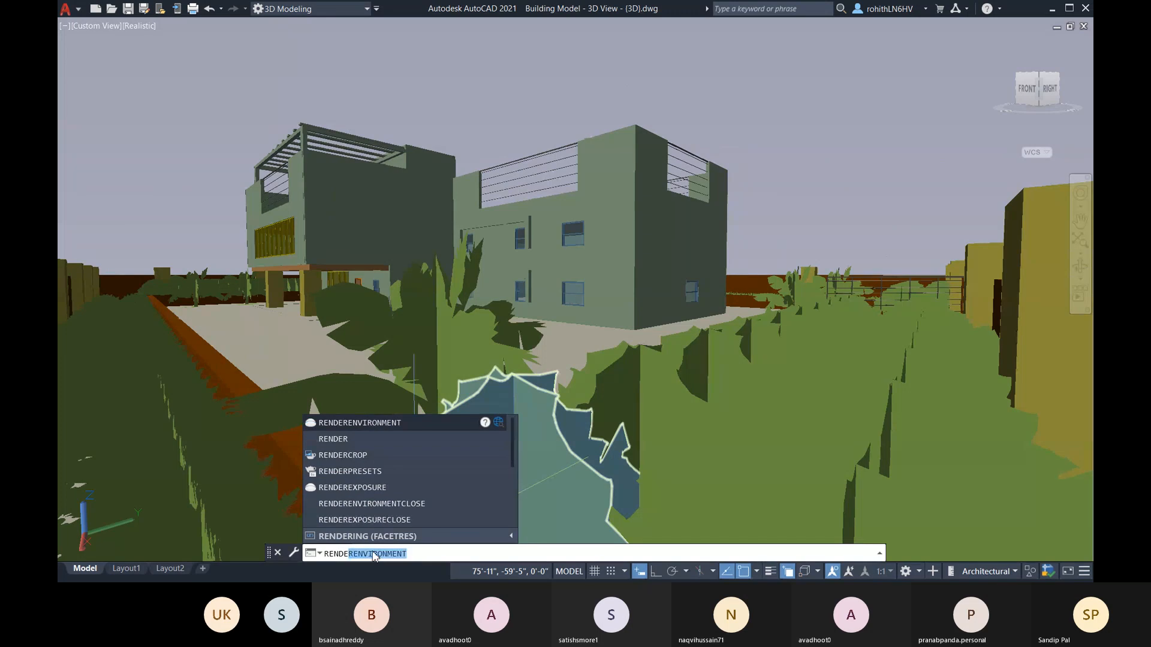
pyautogui.click(345, 439)
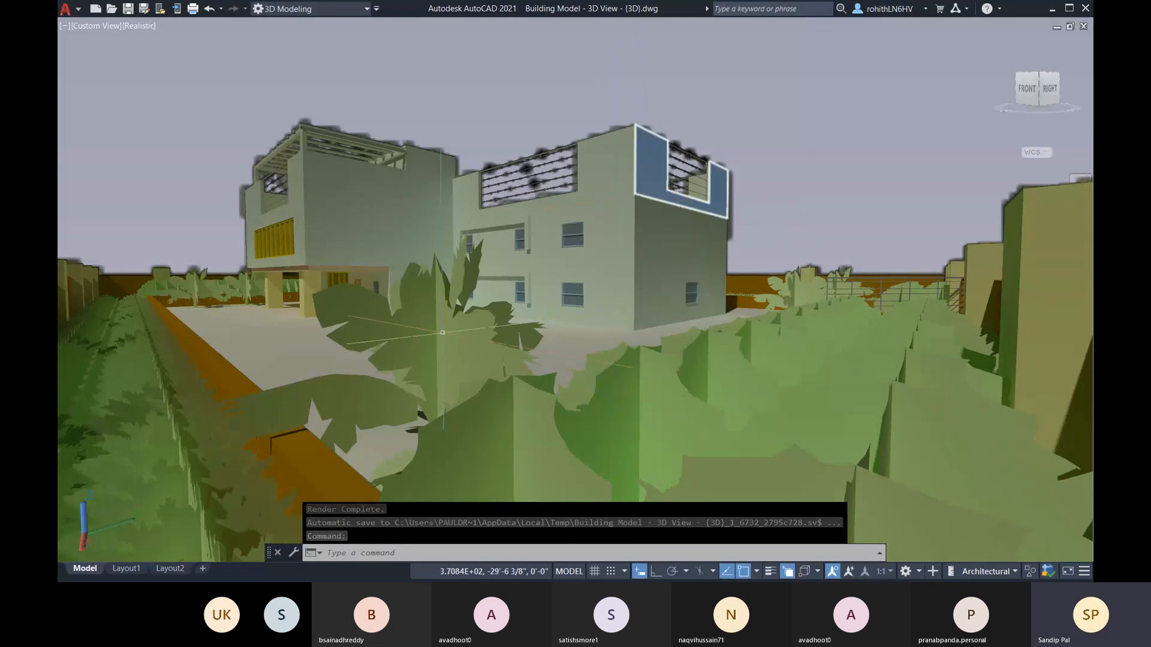
pyautogui.click(398, 354)
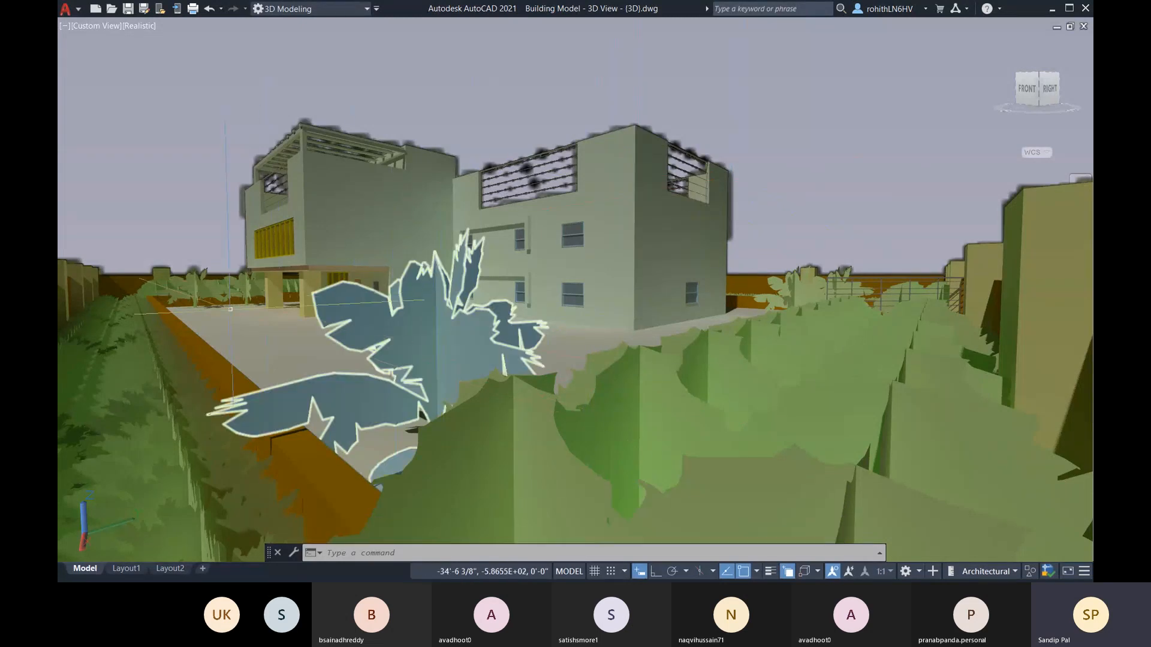
pyautogui.press('Escape')
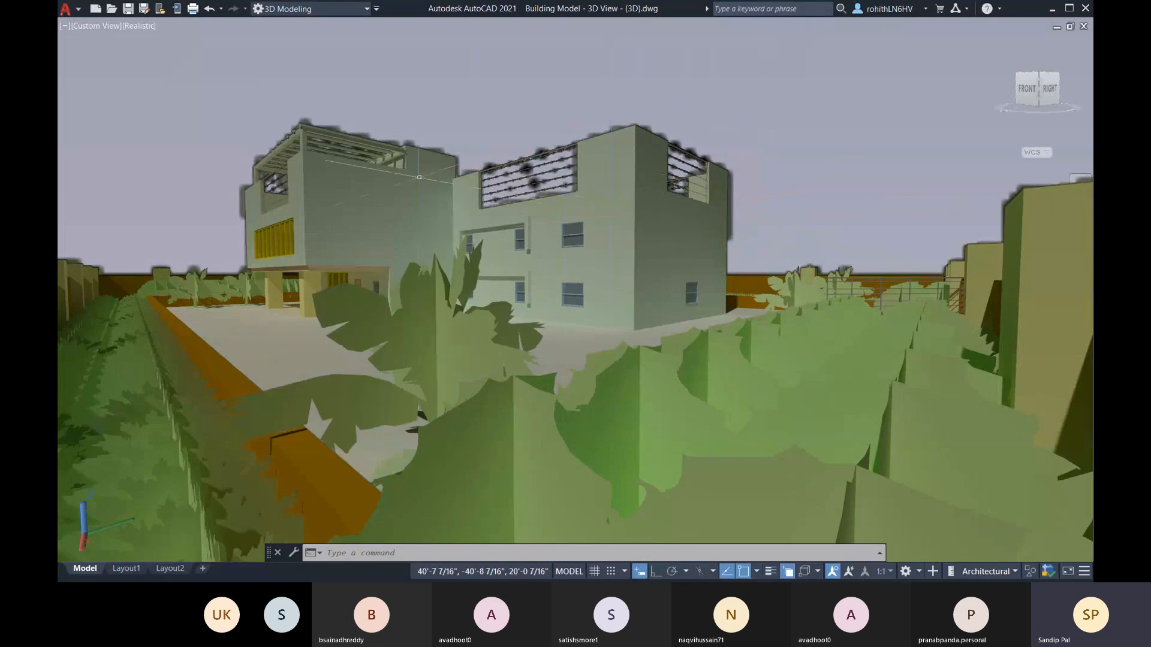
pyautogui.click(599, 215)
pyautogui.press('Escape')
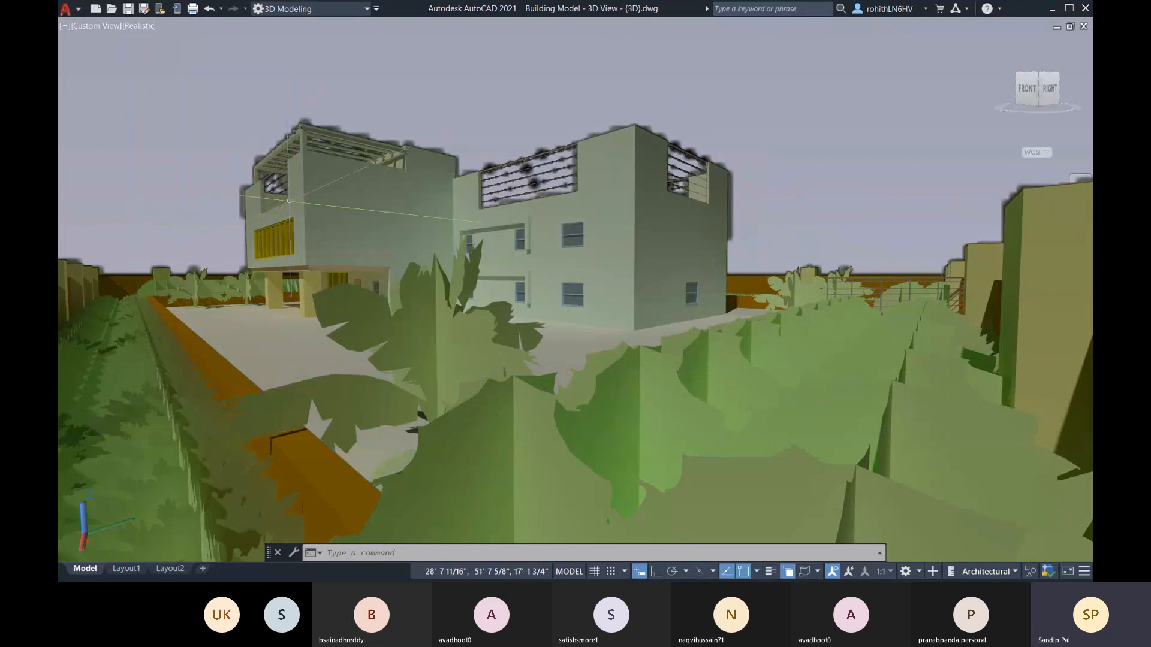
pyautogui.click(398, 334)
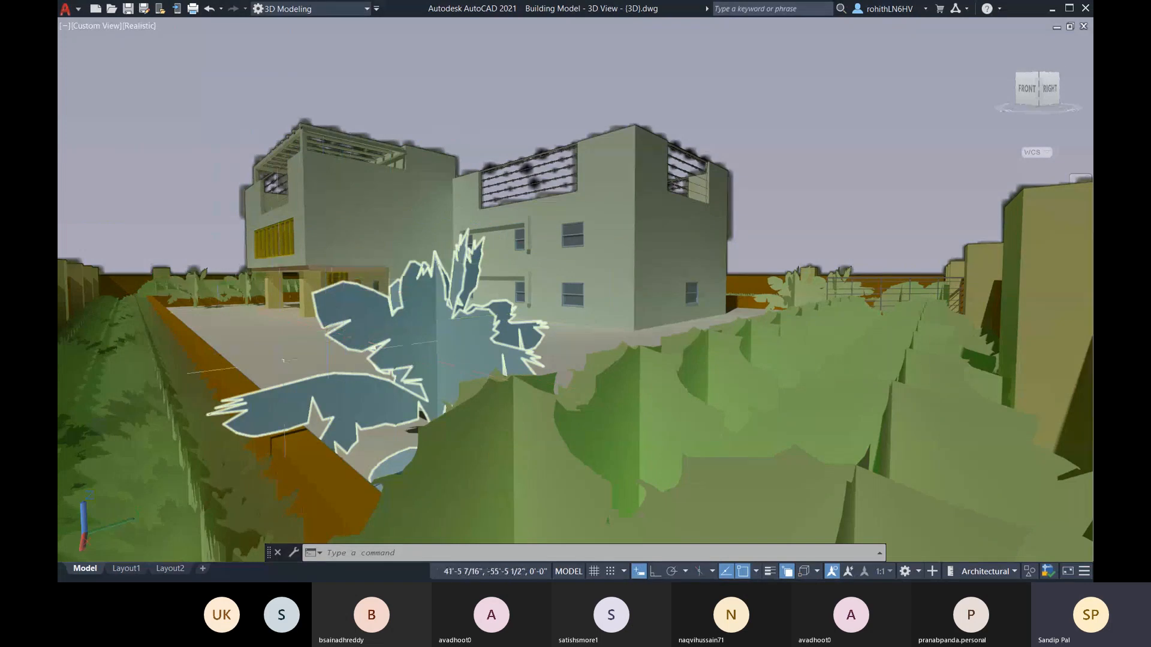
pyautogui.press('Escape')
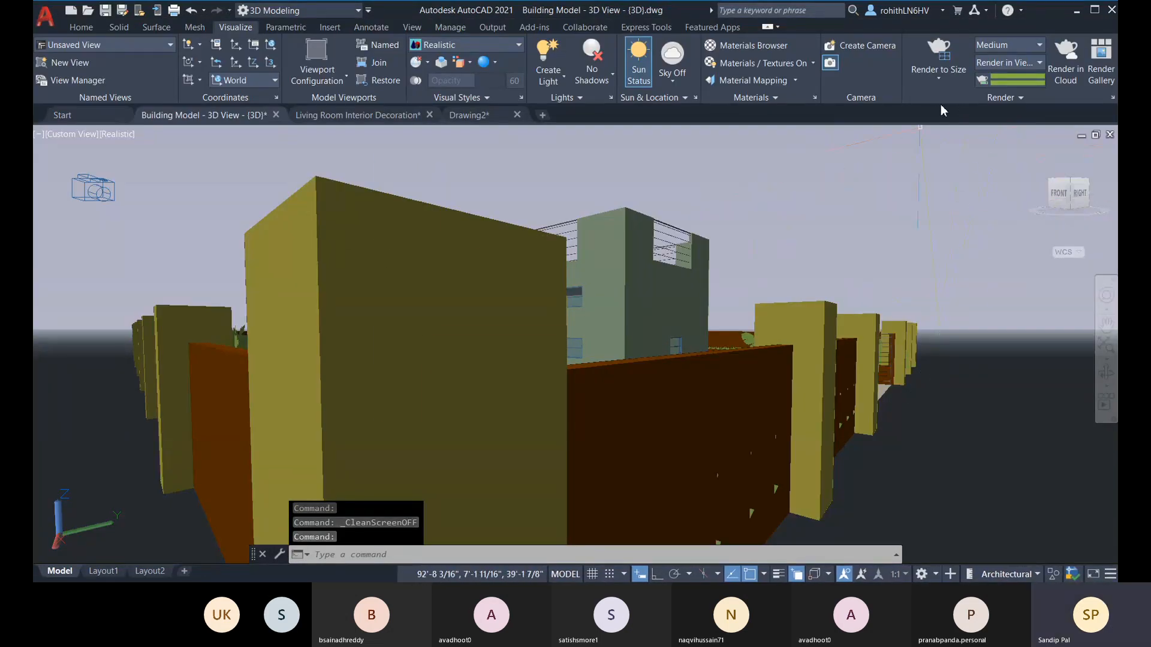
# Step: Turn on the render environment in the Render Environment & Exposure settings, then close them
pyautogui.click(1026, 97)
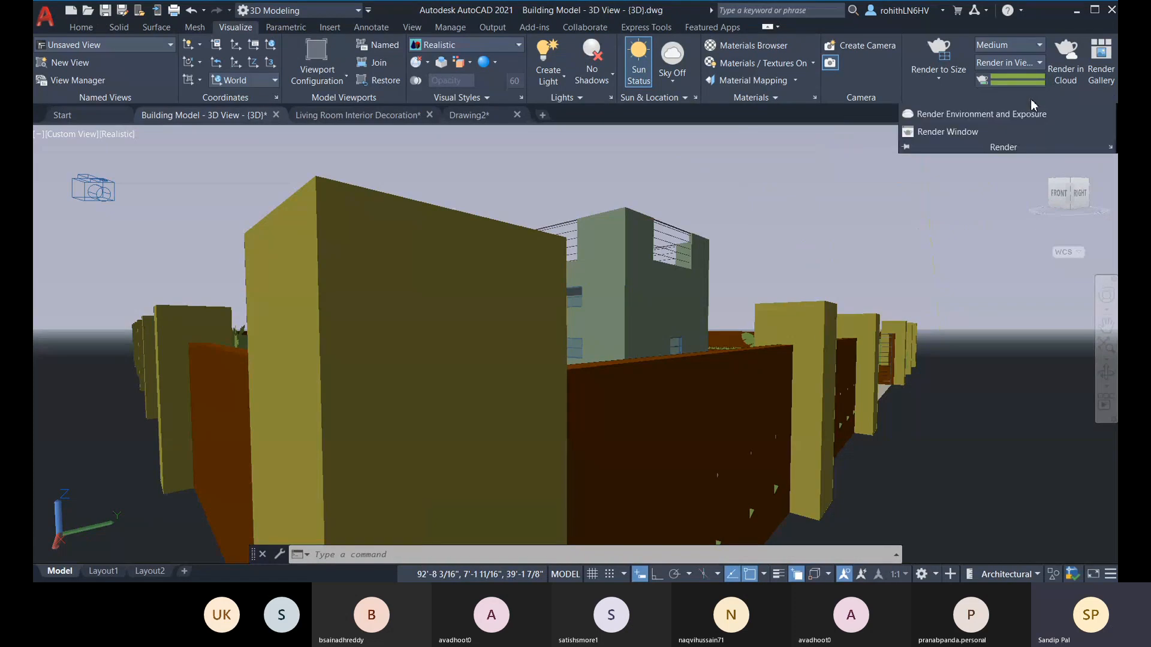
pyautogui.click(990, 123)
pyautogui.click(178, 191)
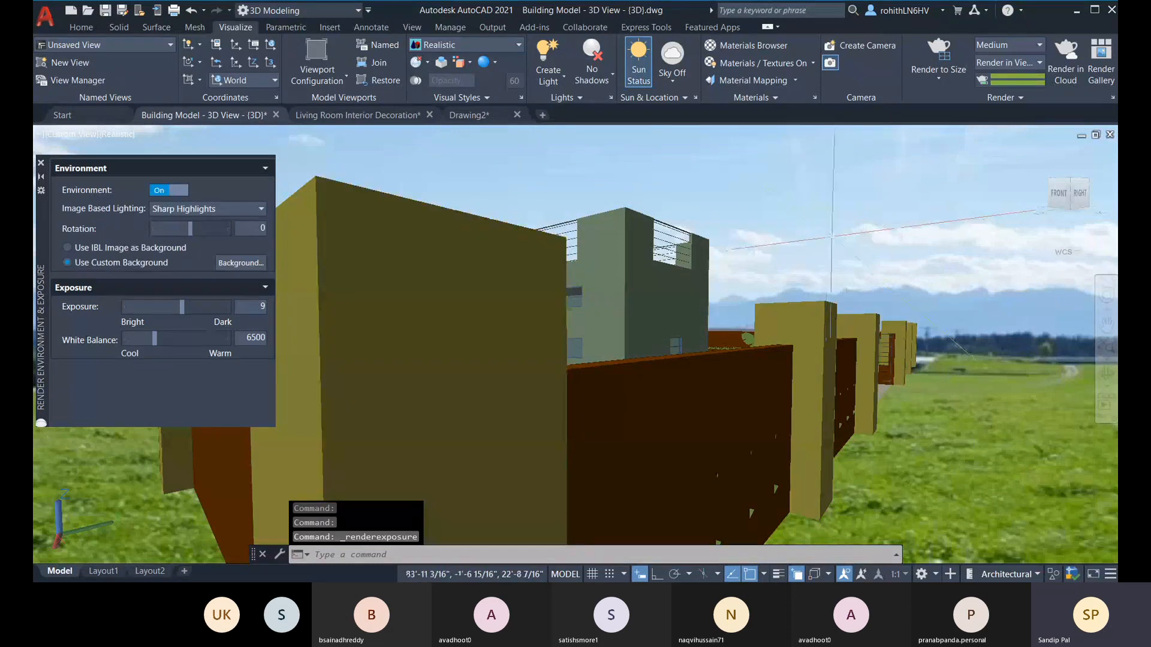
pyautogui.click(41, 163)
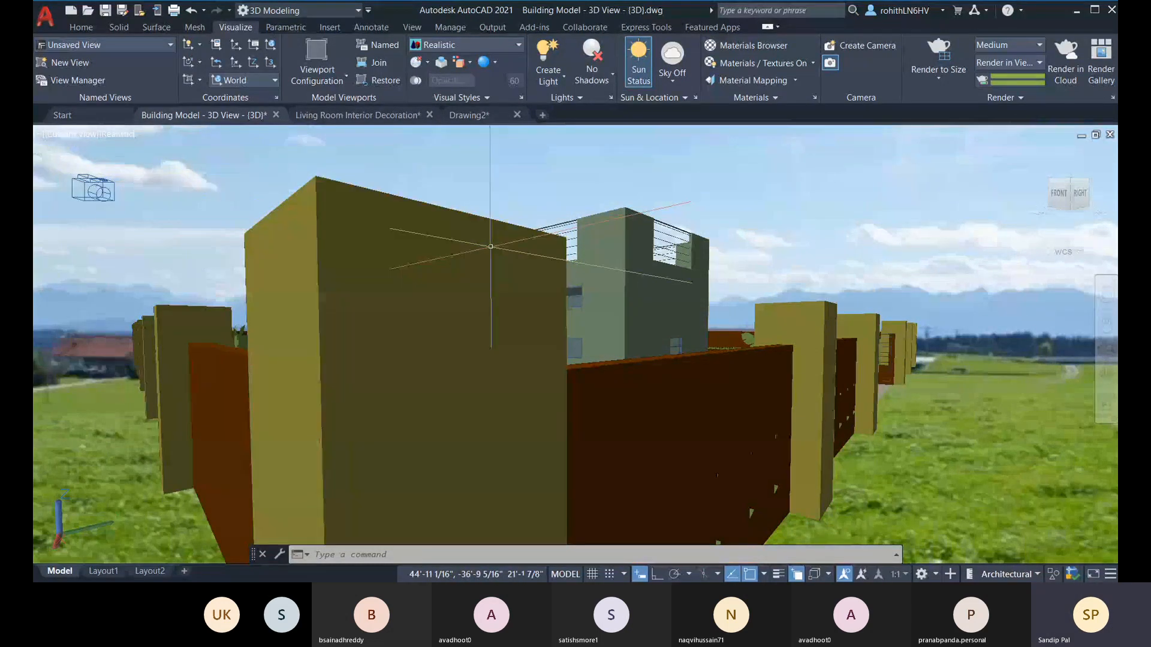
# Step: Frame both building blocks in clean screen mode and open the Render Presets Manager with the RENDERPRESETS command
pyautogui.scroll(2, 491, 247)
pyautogui.hotkey('ctrl', '0')
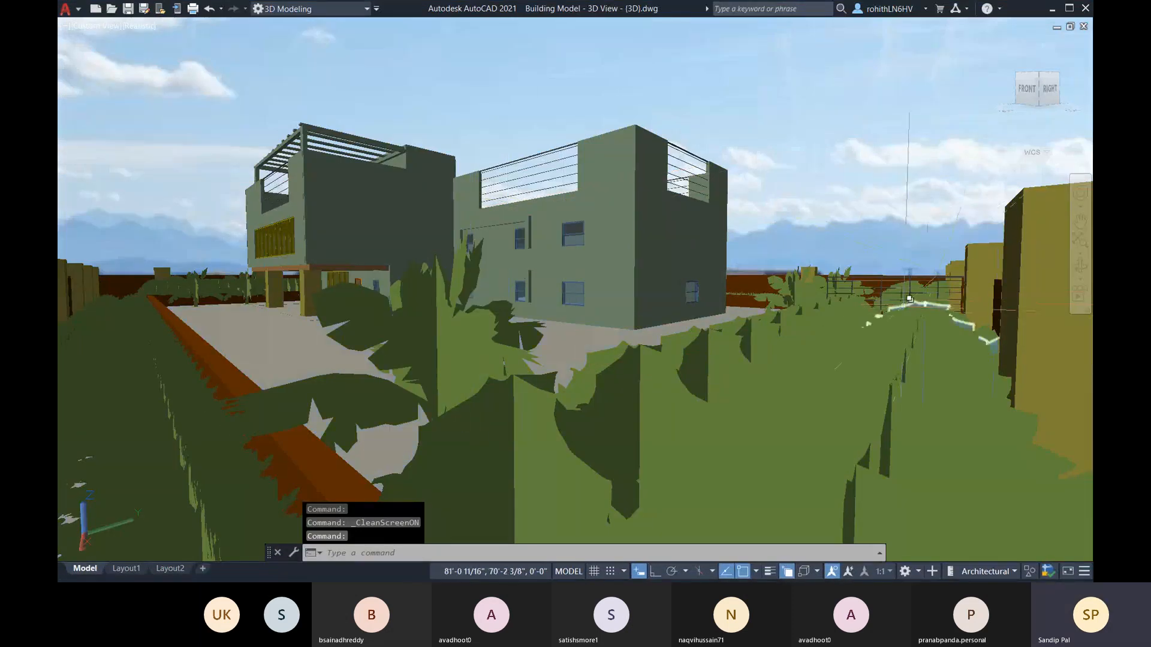
pyautogui.click(490, 482)
pyautogui.click(362, 559)
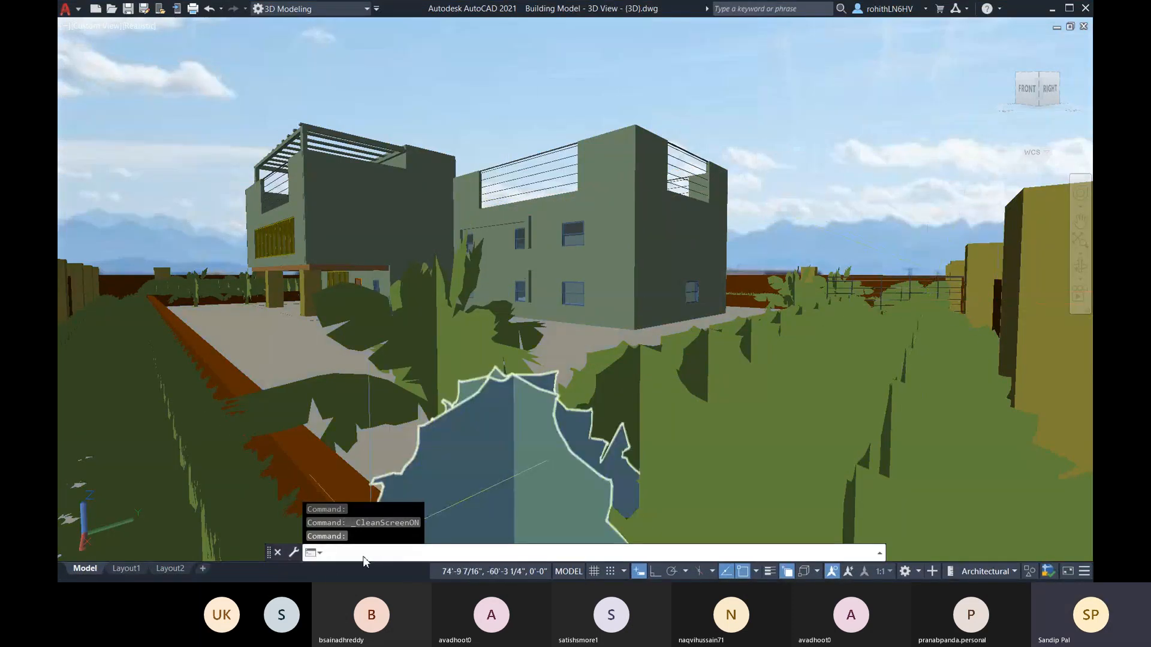
pyautogui.write('re')
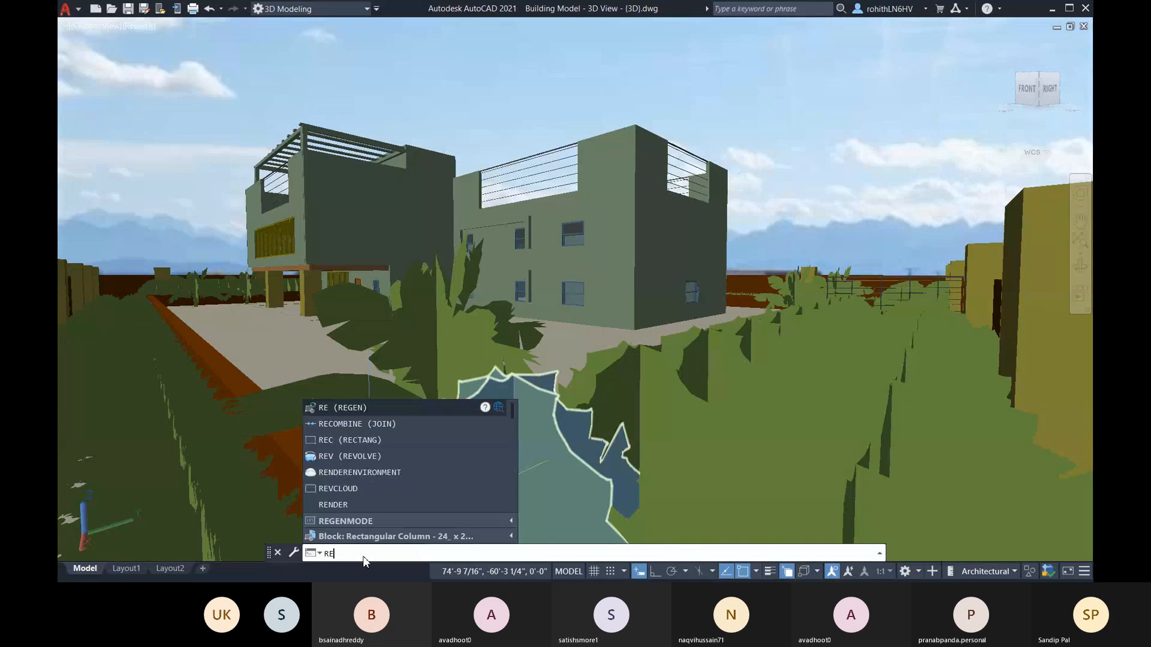
pyautogui.press('BackSpace')
pyautogui.press('BackSpace')
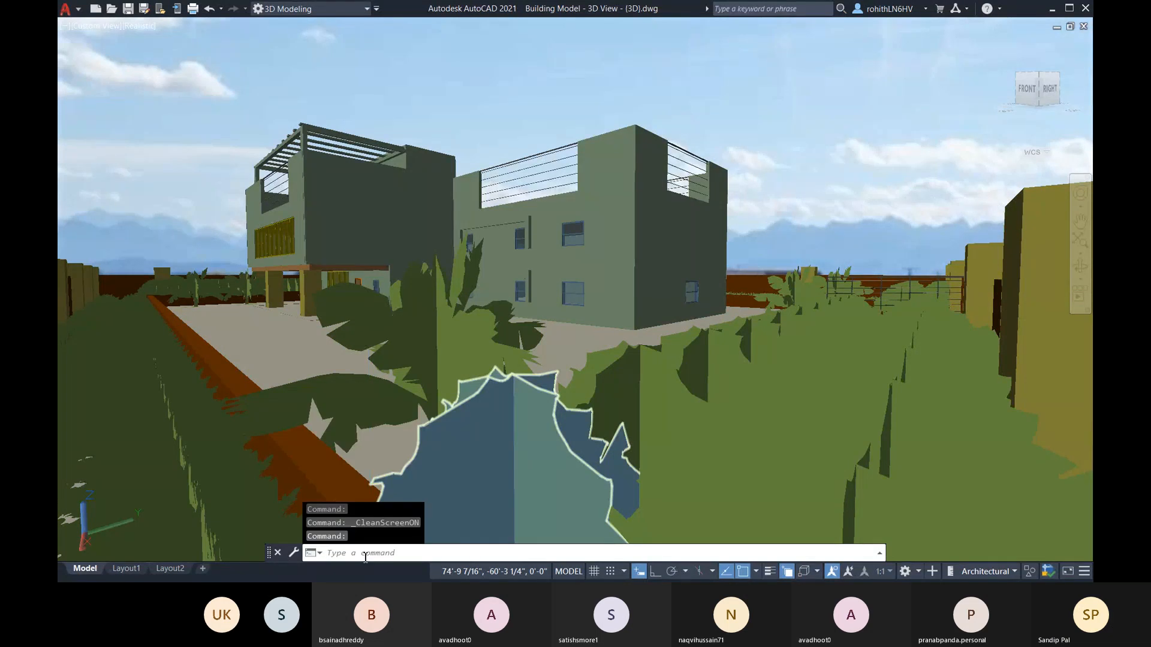
pyautogui.write('rende')
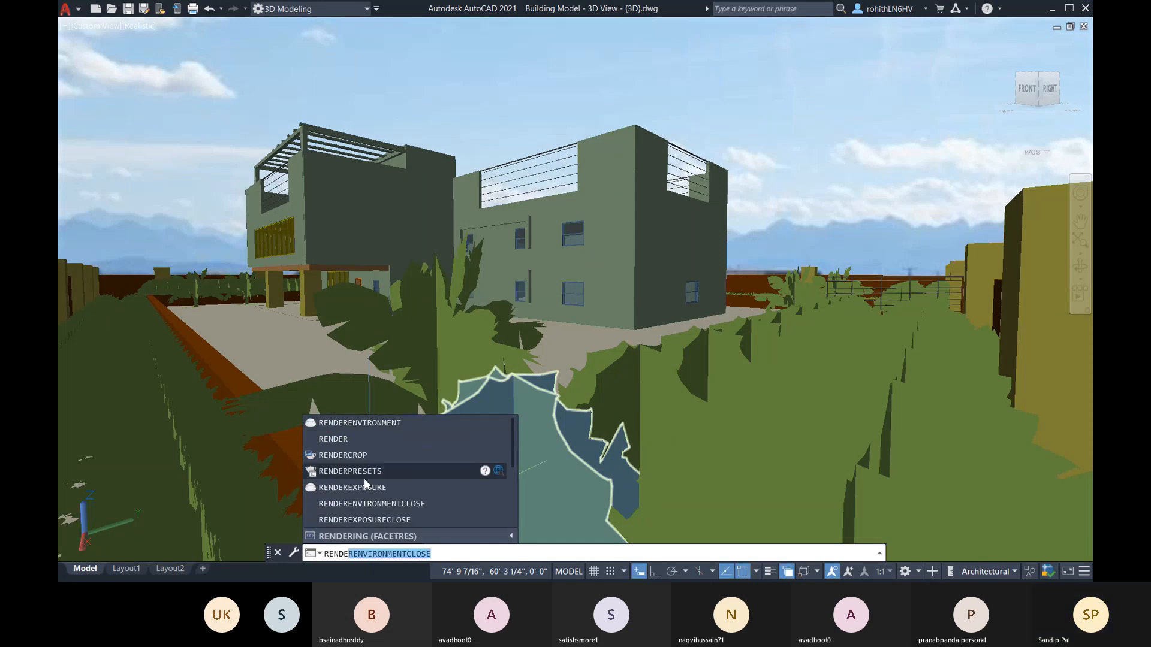
pyautogui.click(362, 472)
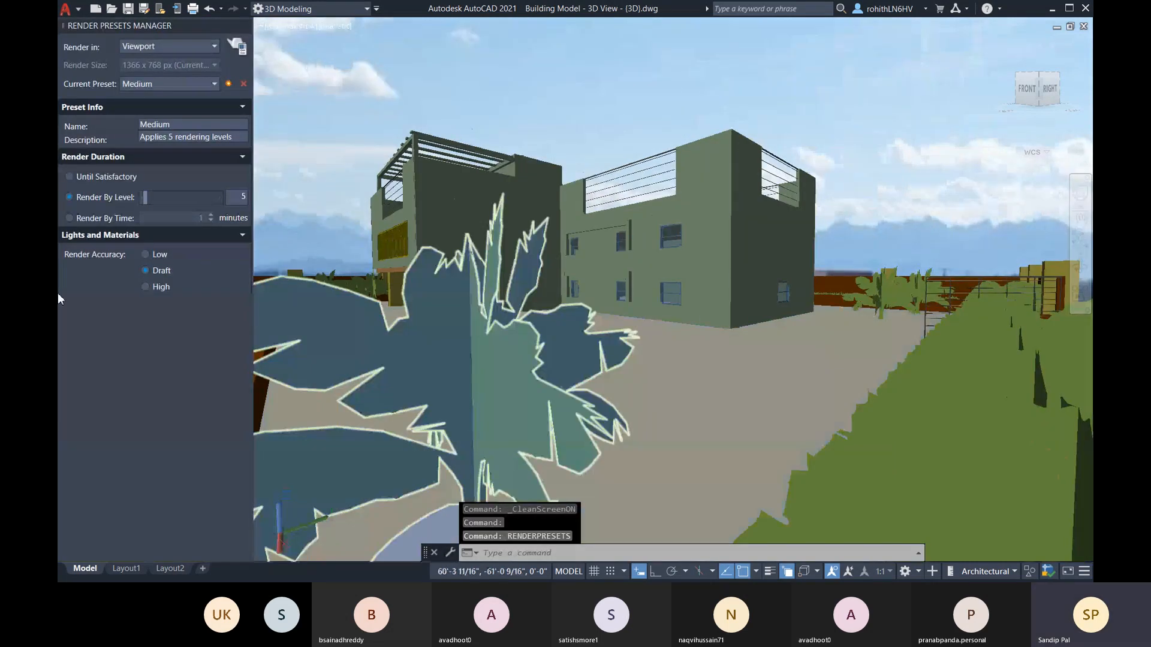
# Step: Create a custom preset from High with render level 5 and change its description to "Applies 5 rendering levels"
pyautogui.click(183, 86)
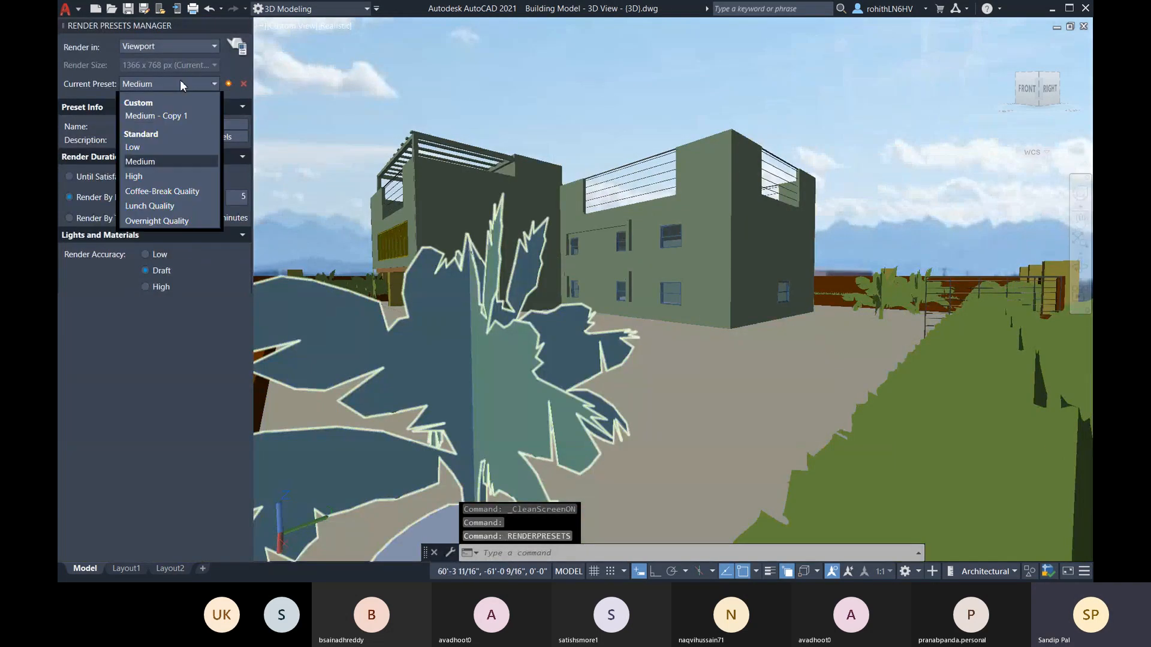
pyautogui.click(143, 177)
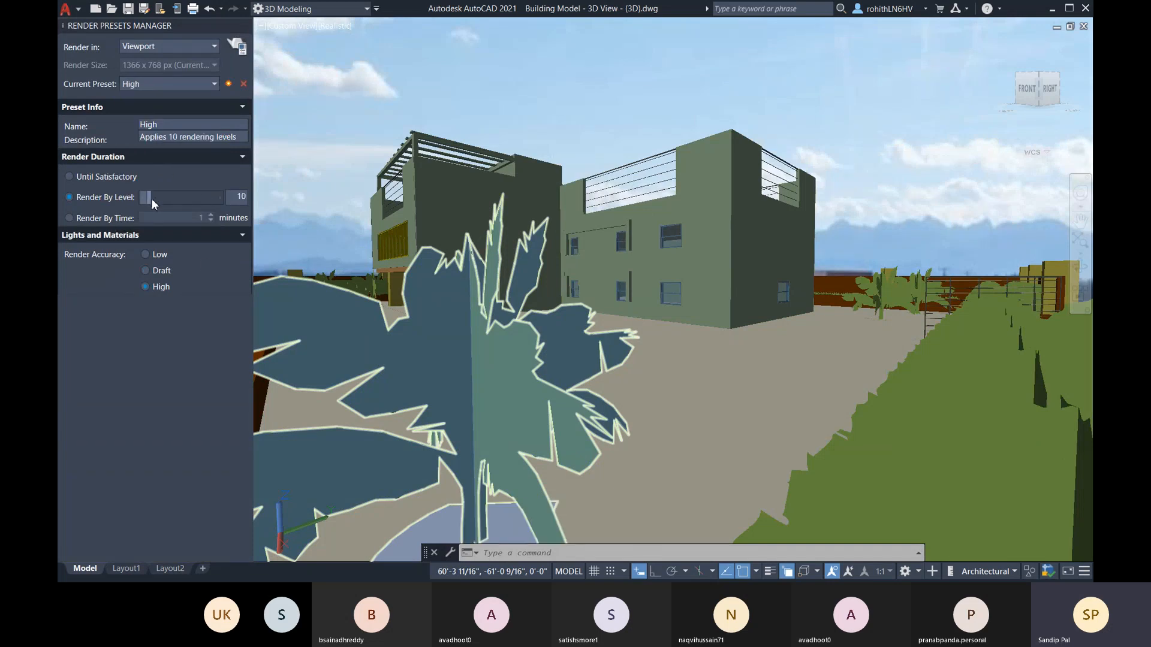
pyautogui.moveTo(149, 198); pyautogui.dragTo(149, 198)
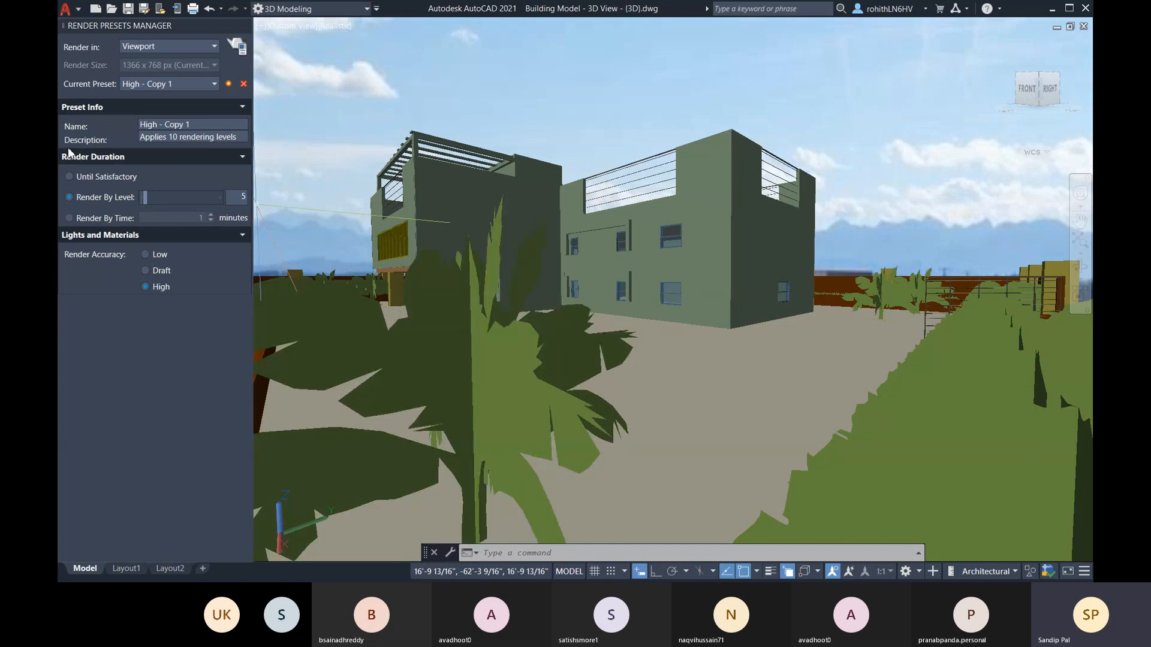
pyautogui.click(175, 138)
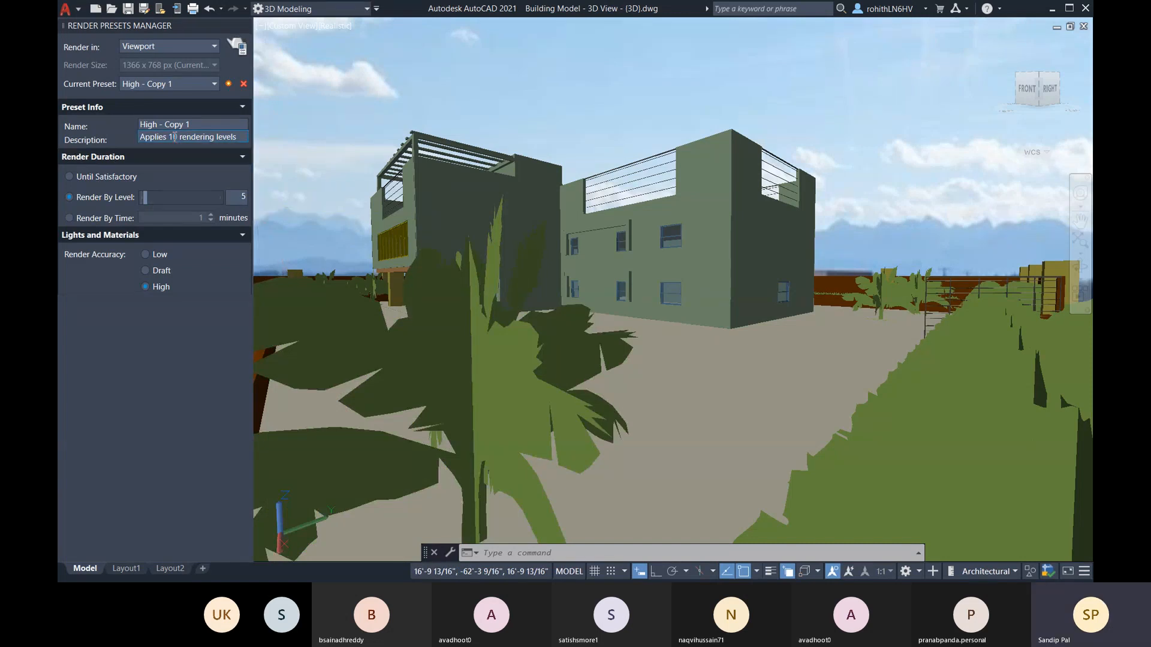
pyautogui.press('BackSpace')
pyautogui.press('BackSpace')
pyautogui.write('5')
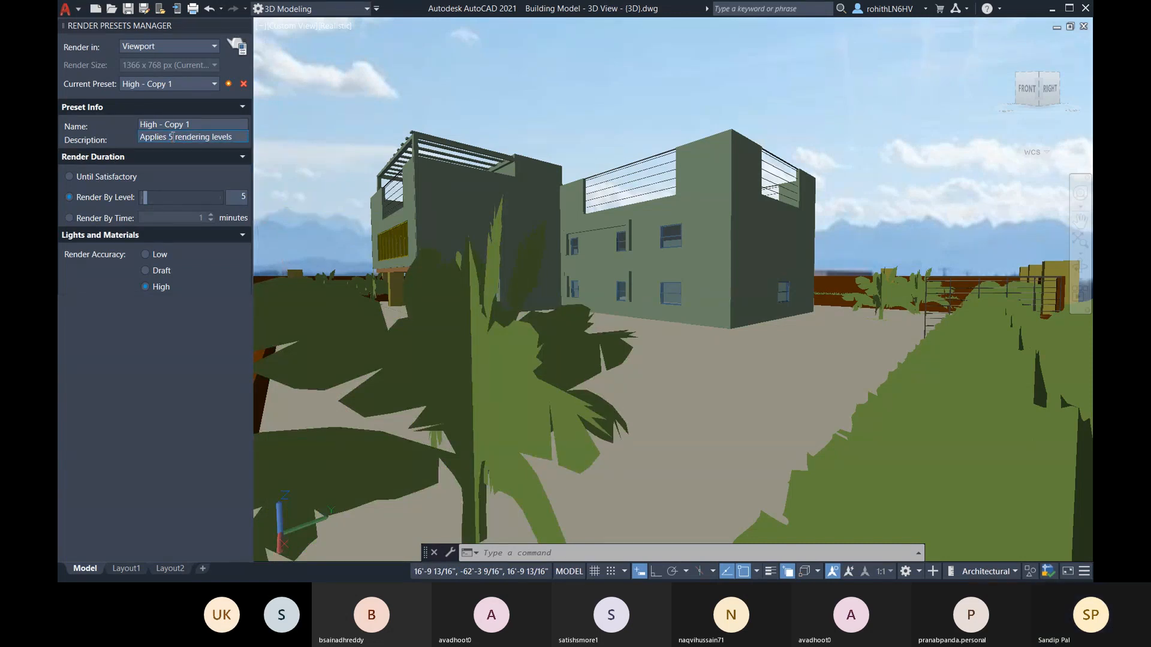
# Step: Rename the custom High preset as BATCH SUN and make it the current preset
pyautogui.click(196, 126)
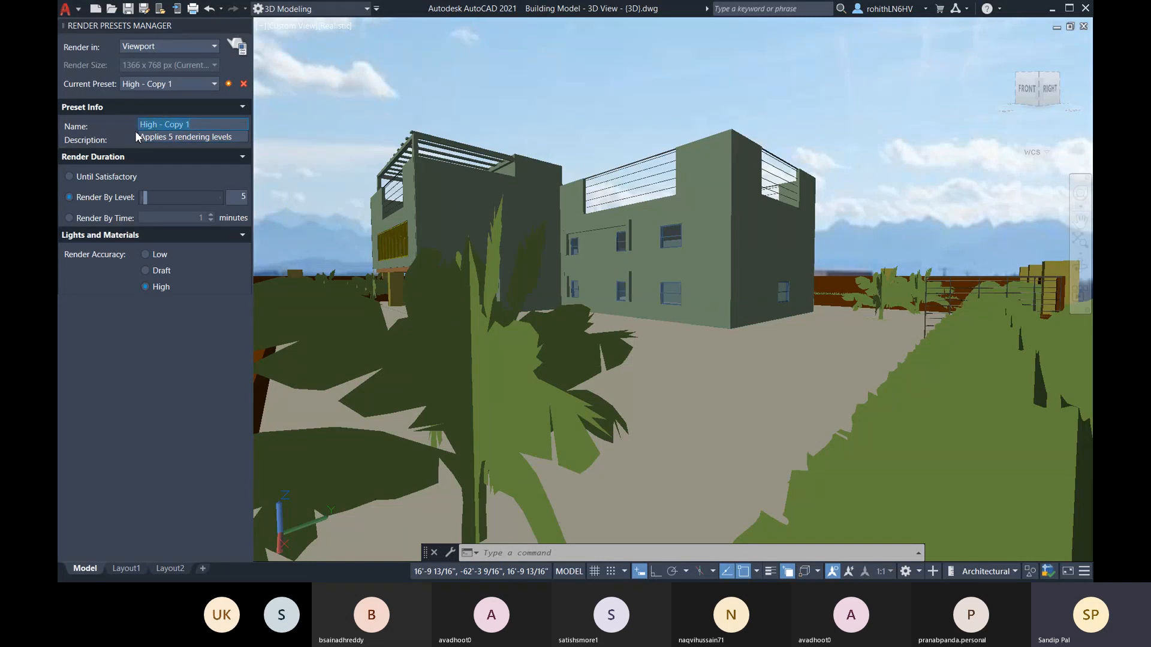
pyautogui.write('BATCH SUN')
pyautogui.click(141, 85)
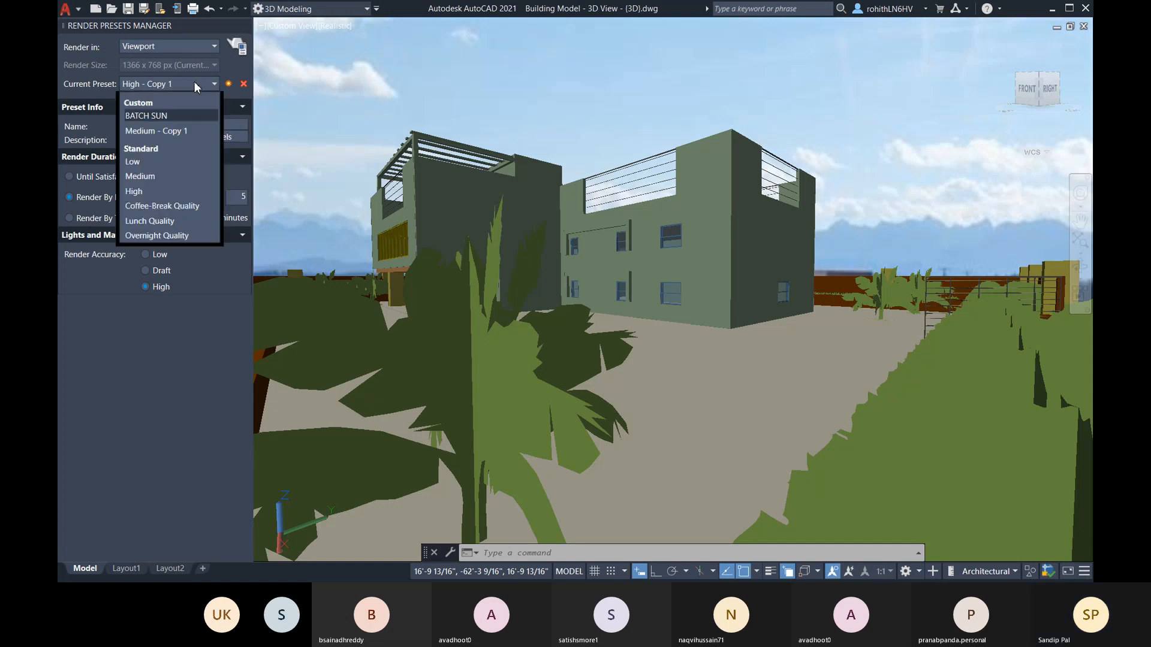
pyautogui.click(176, 115)
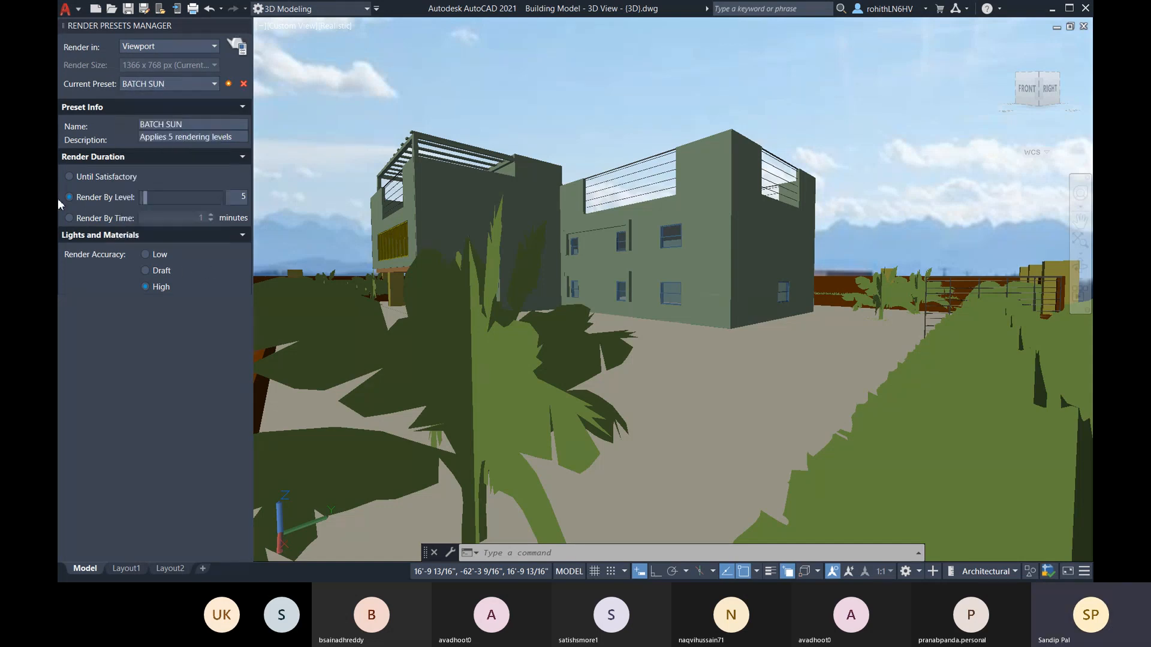
# Step: Render the viewport with the BATCH SUN preset, then close the Render Presets Manager and exit the rendered image
pyautogui.click(242, 51)
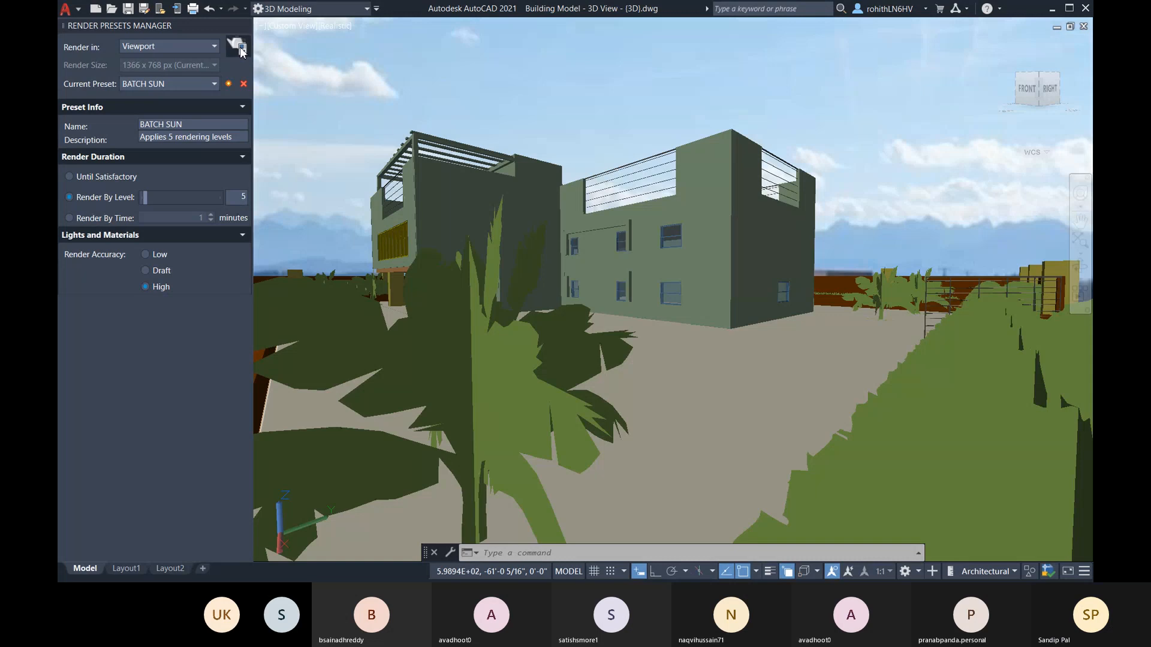
pyautogui.click(242, 51)
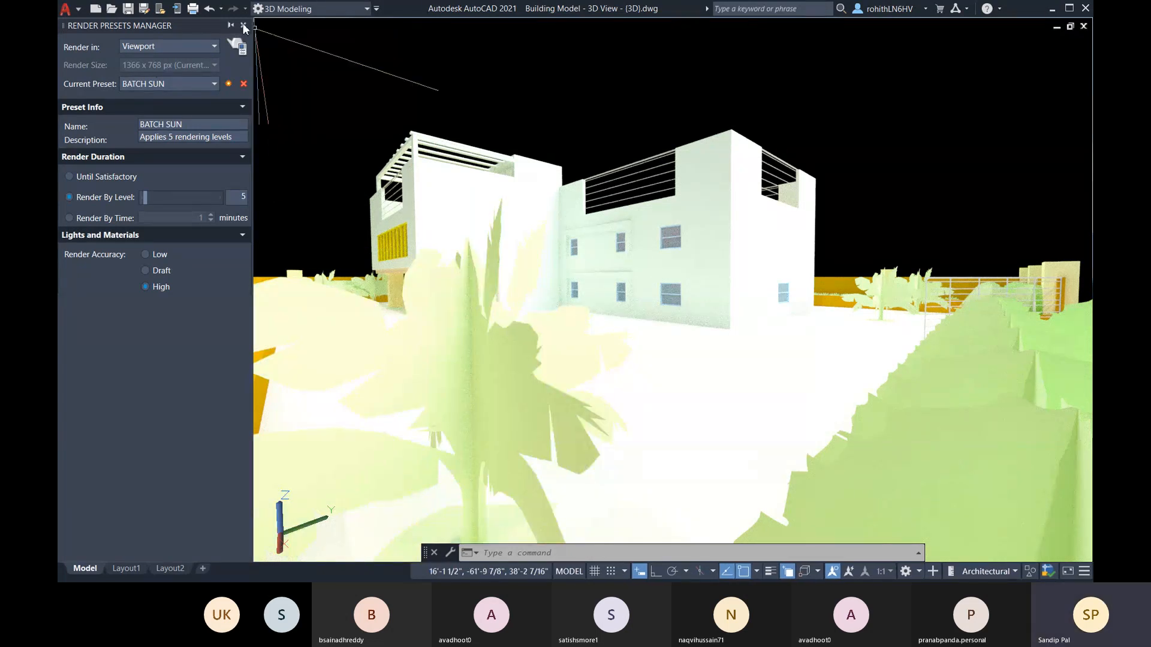
pyautogui.click(243, 25)
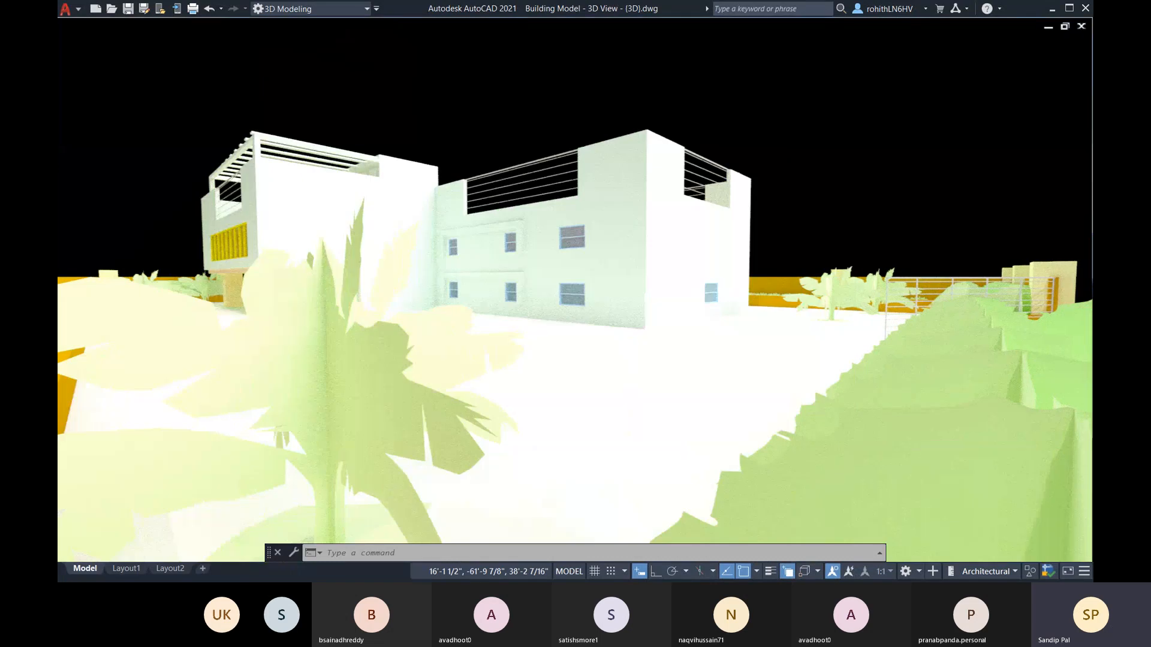
pyautogui.press('Escape')
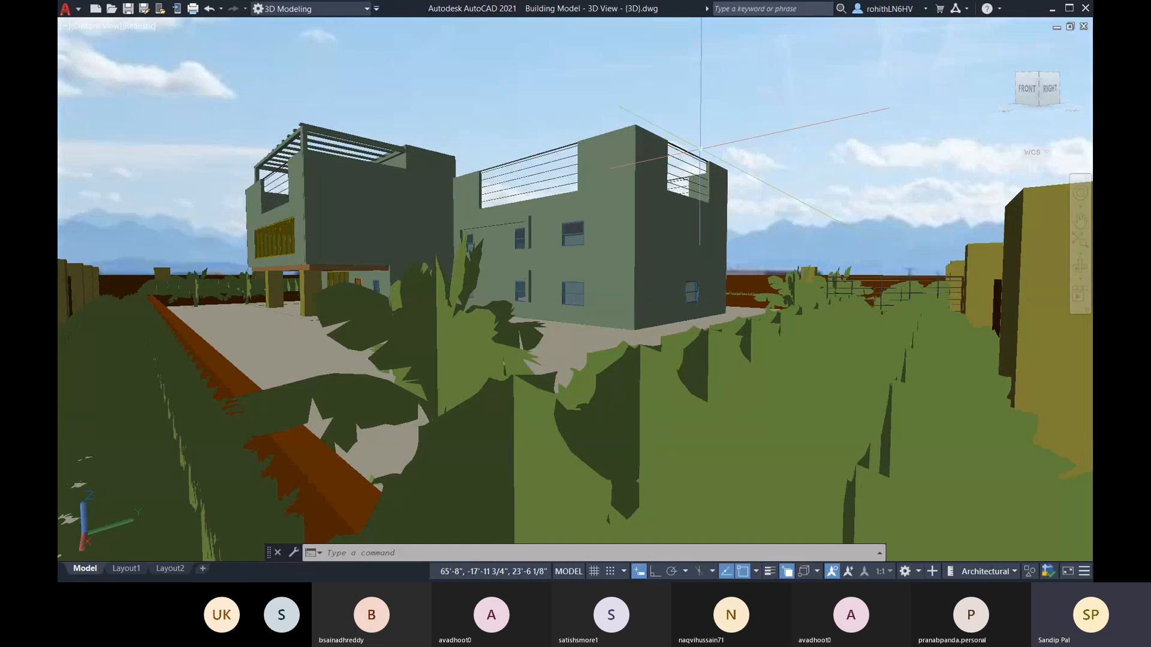
# Step: Leave clean screen mode and restore the saved Camera1 view of the building
pyautogui.hotkey('ctrl', '0')
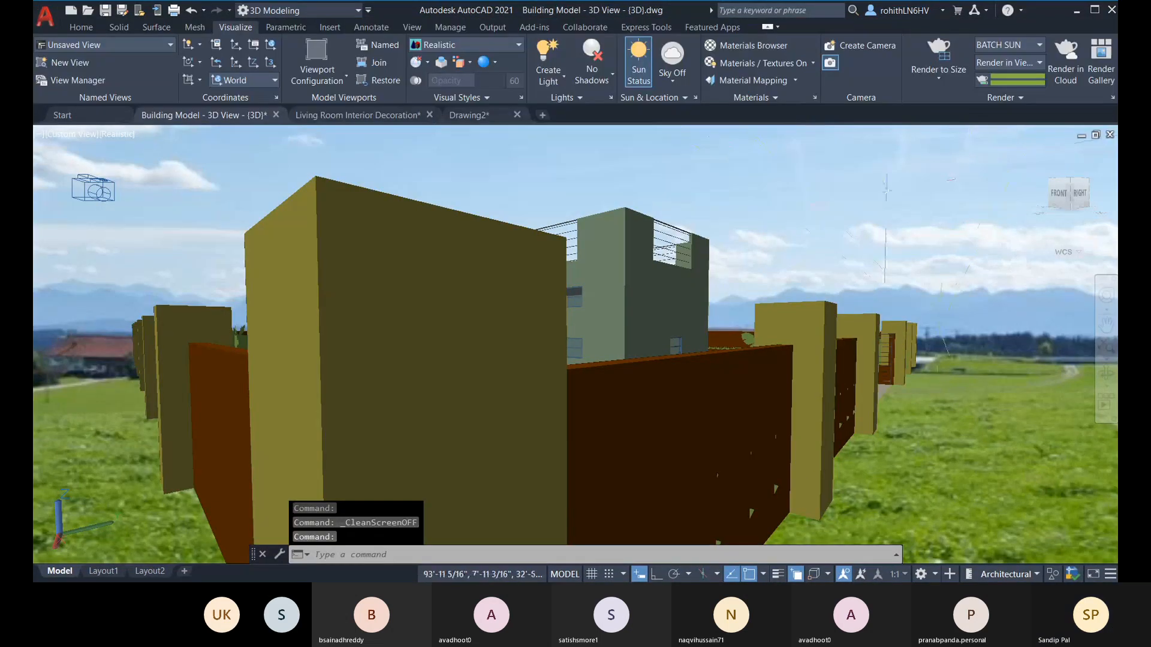
pyautogui.click(72, 134)
pyautogui.moveTo(120, 148)
pyautogui.click(225, 149)
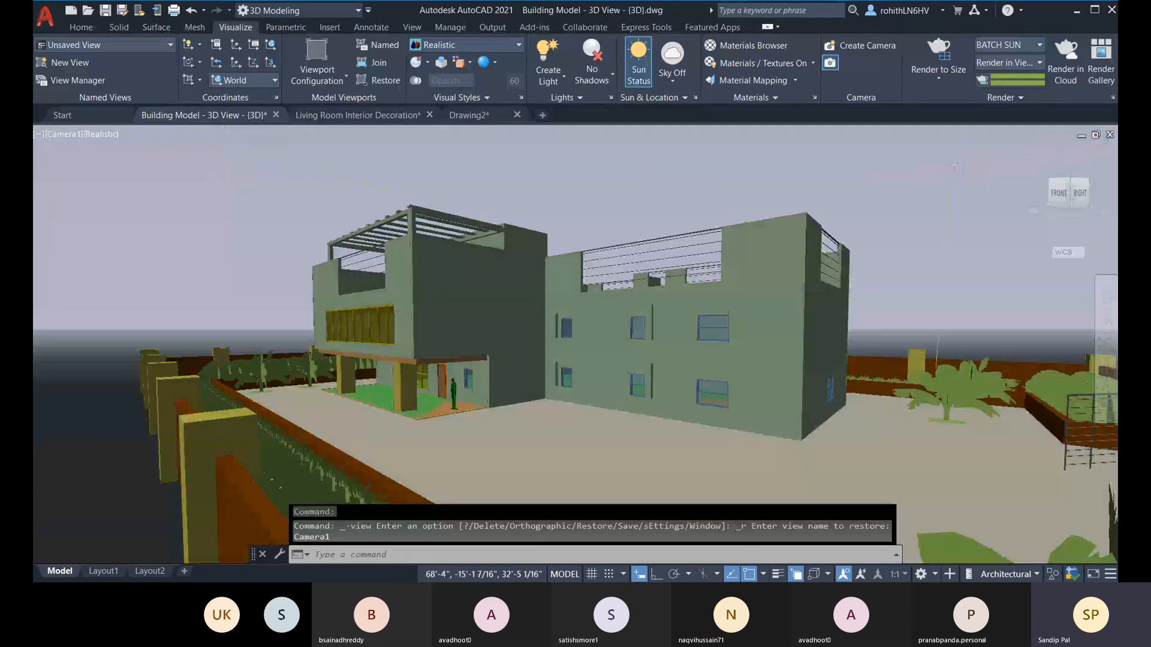
# Step: Turn on the environment for the Camera1 view in the Render Environment & Exposure settings
pyautogui.click(991, 99)
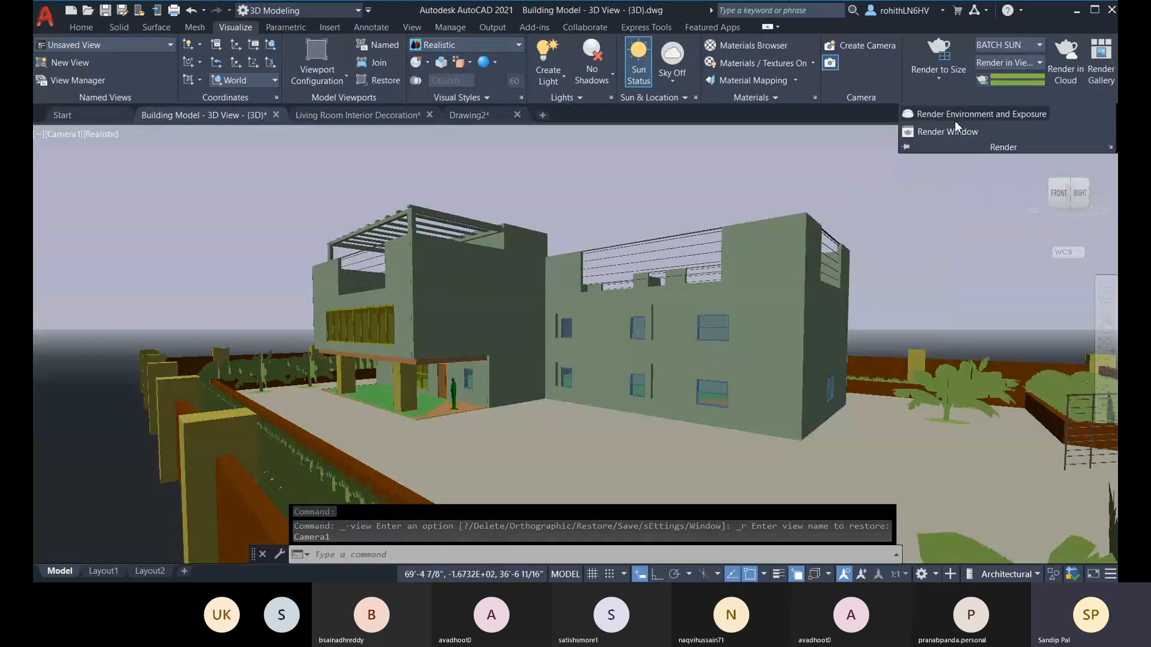
pyautogui.click(954, 116)
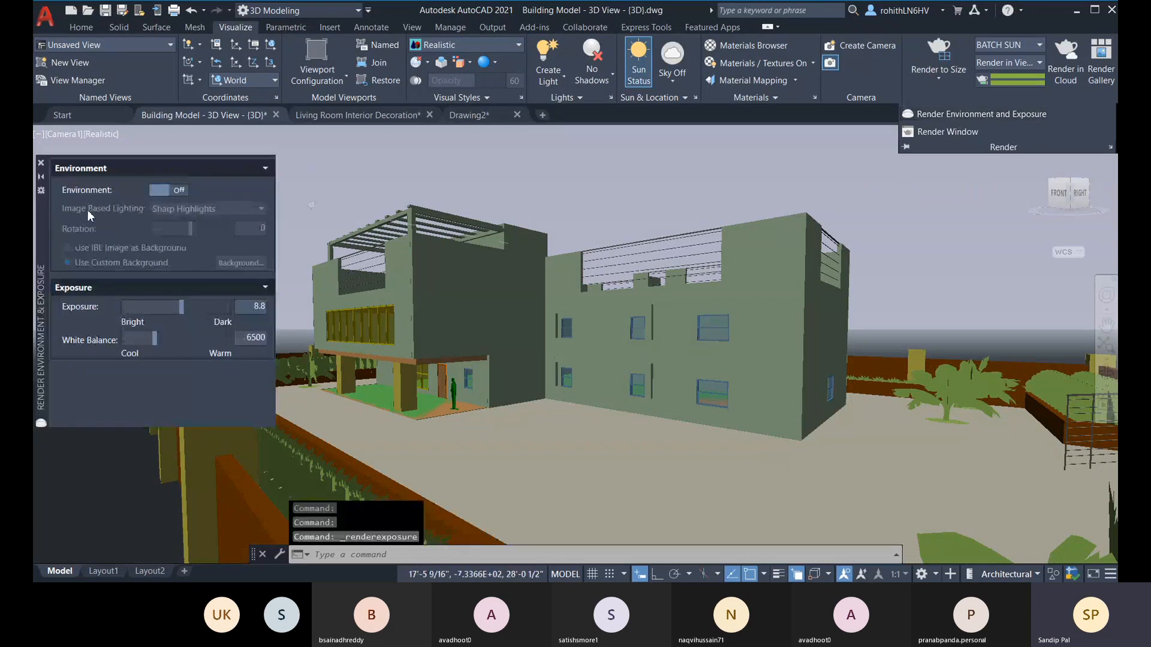
pyautogui.click(181, 190)
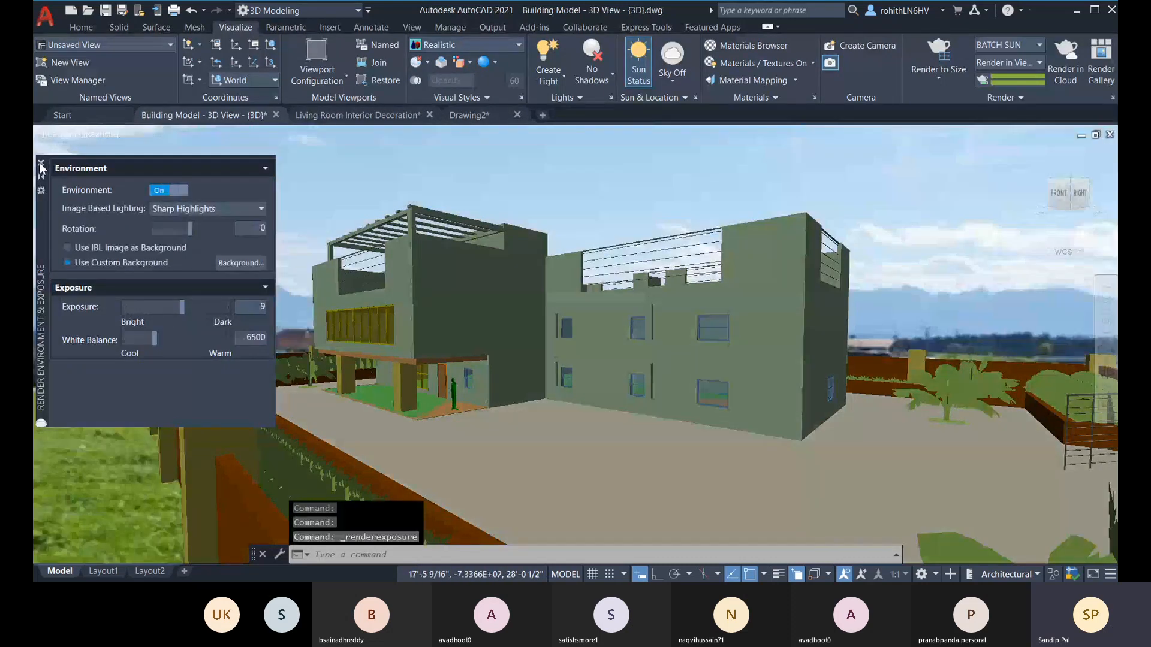
# Step: Set the render output to a separate window and start rendering the Camera1 view at 1366 x 768 px
pyautogui.click(1023, 63)
pyautogui.click(992, 78)
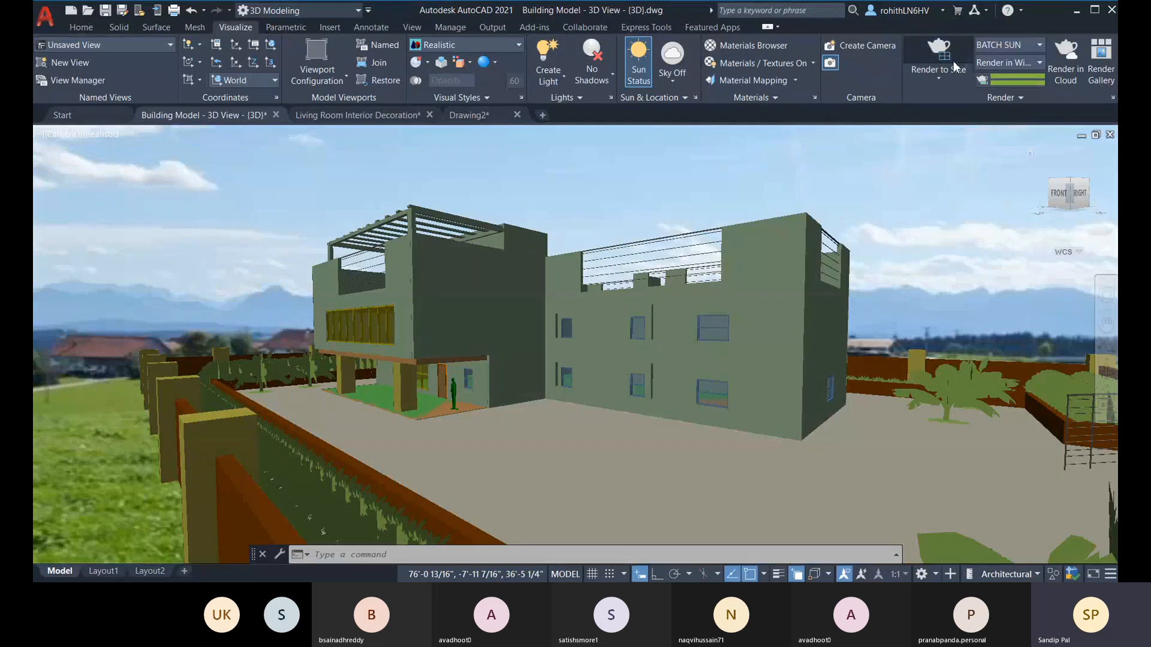
pyautogui.click(939, 73)
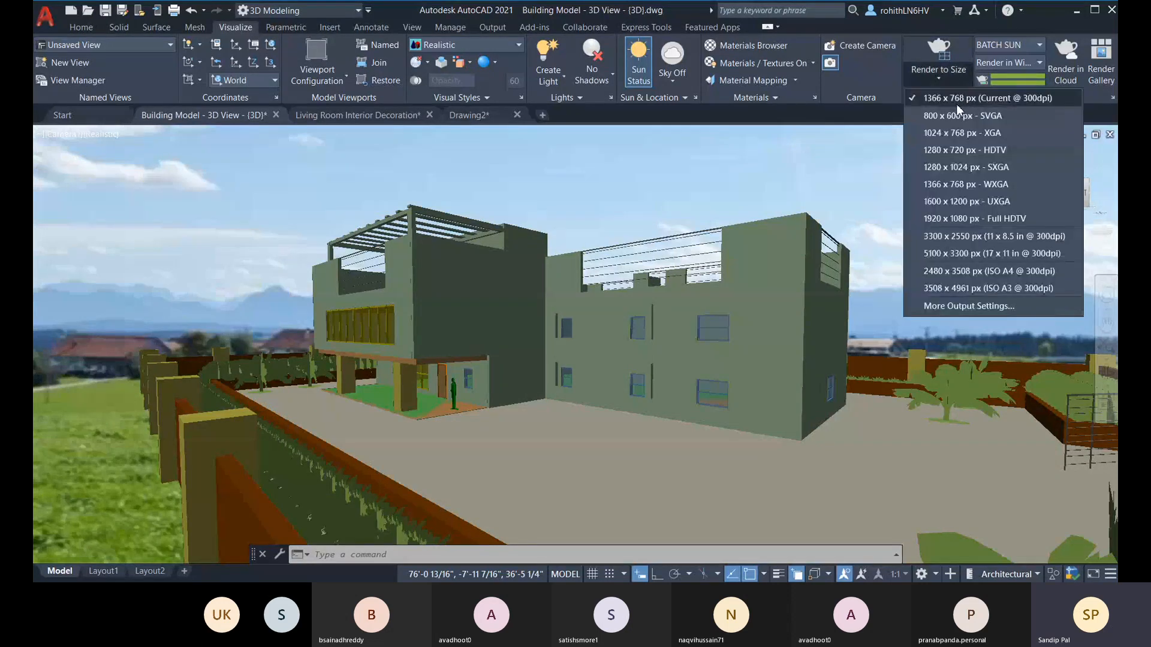
pyautogui.click(947, 45)
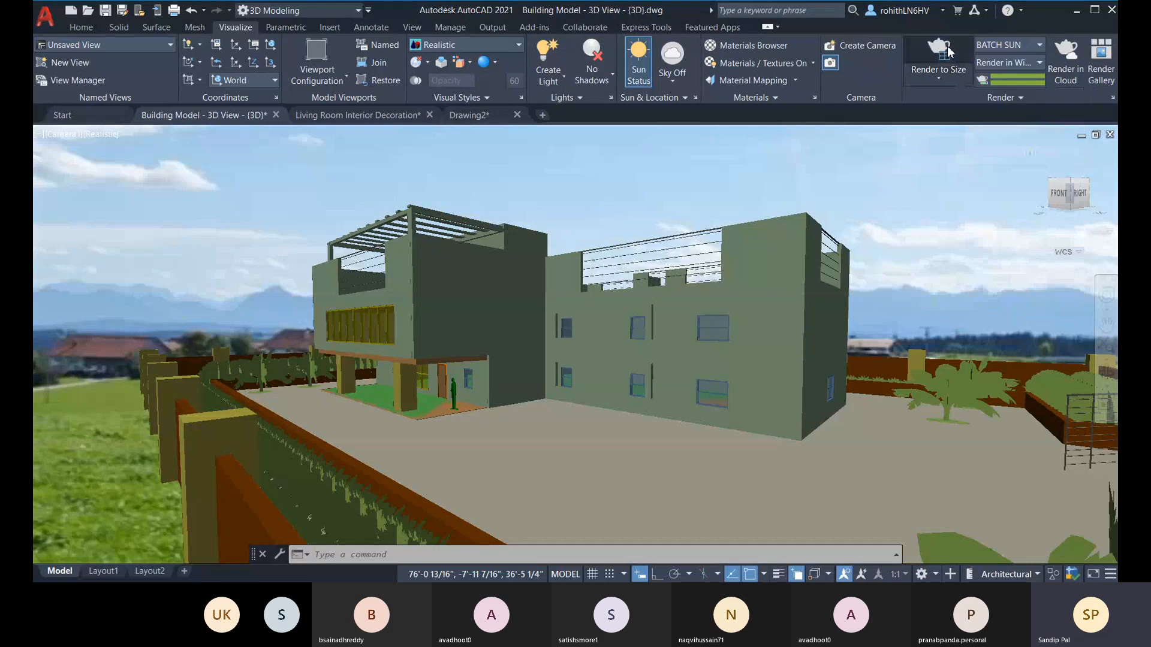
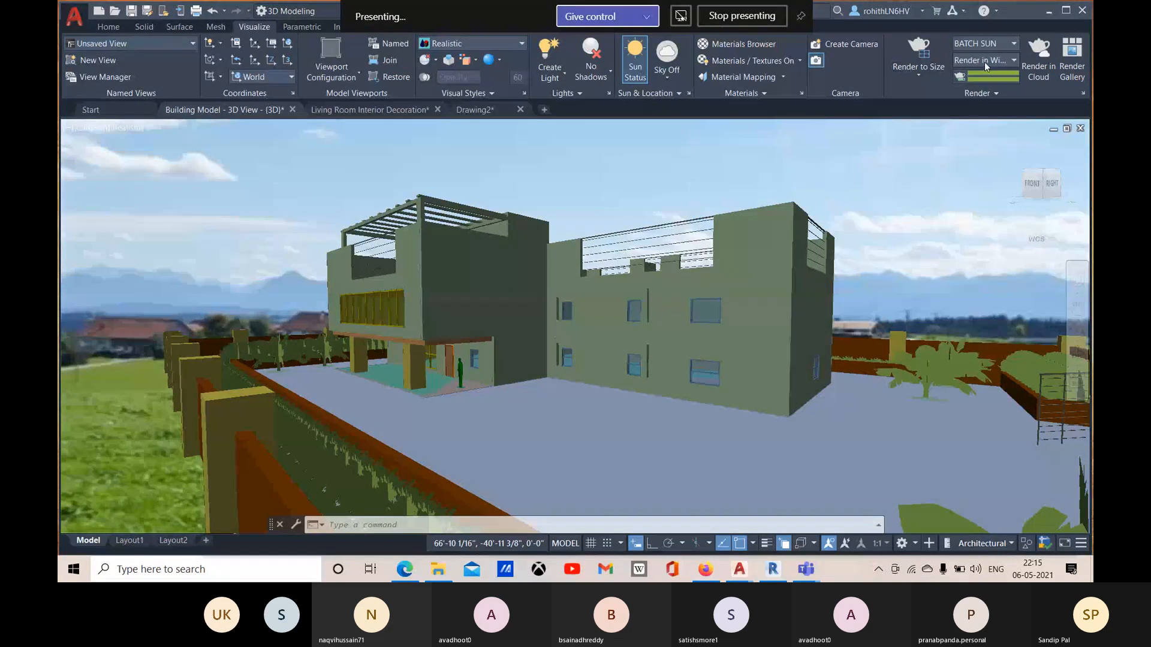
# Step: Set the render preset to High and open the Render Environment & Exposure settings
pyautogui.click(1001, 44)
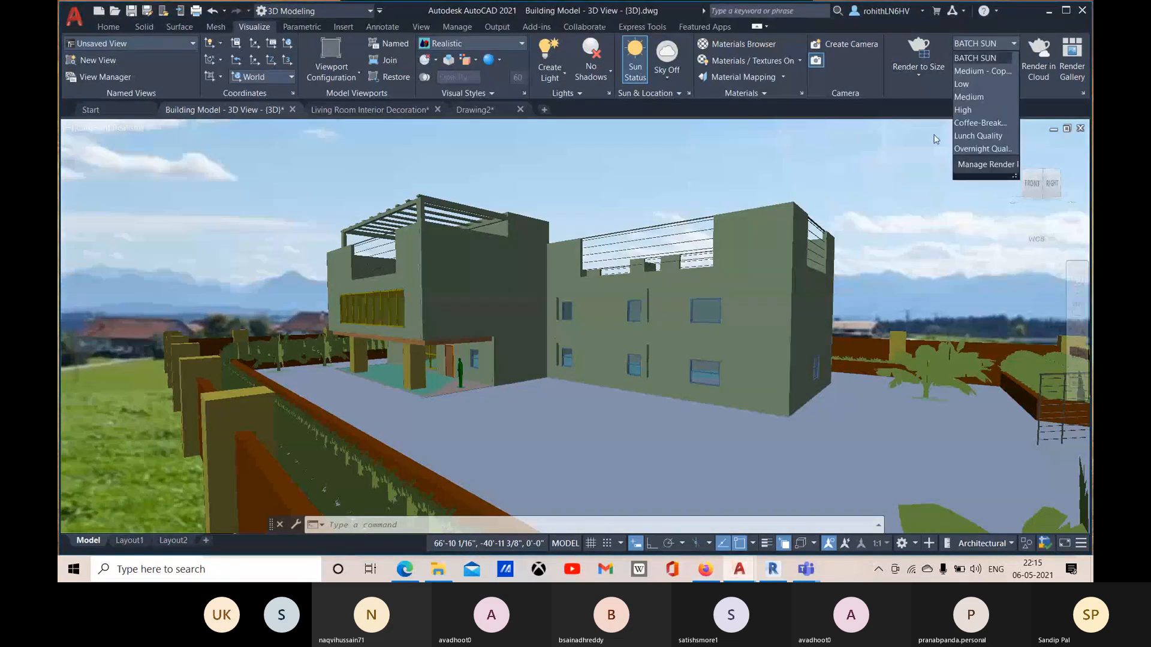
pyautogui.click(980, 111)
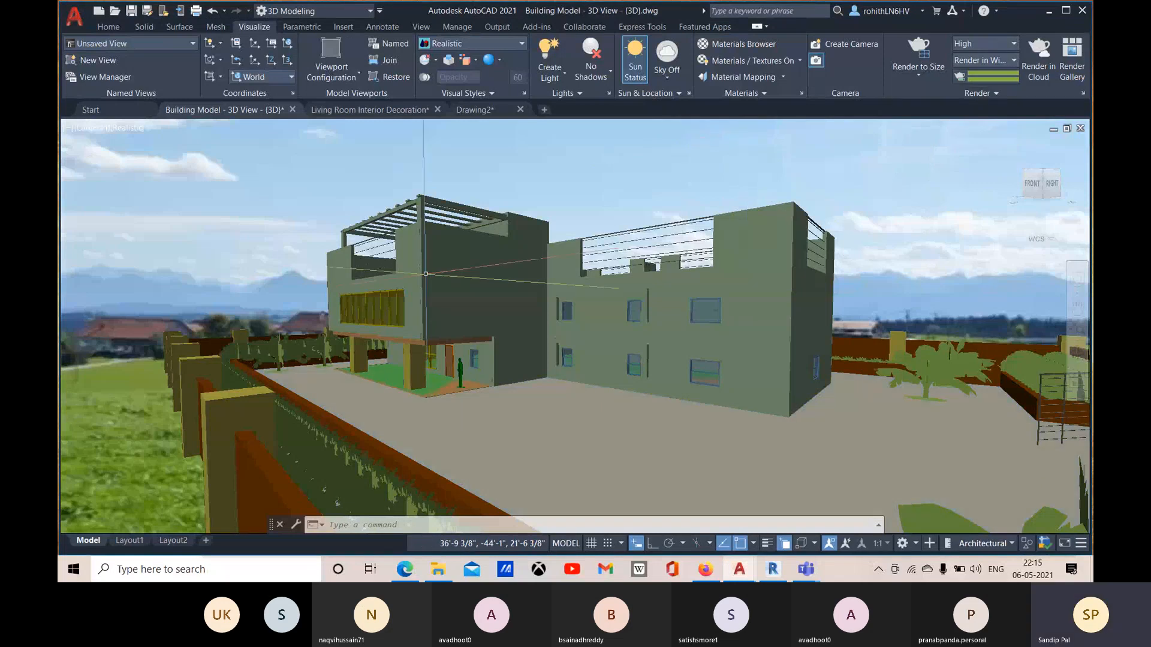
pyautogui.click(980, 93)
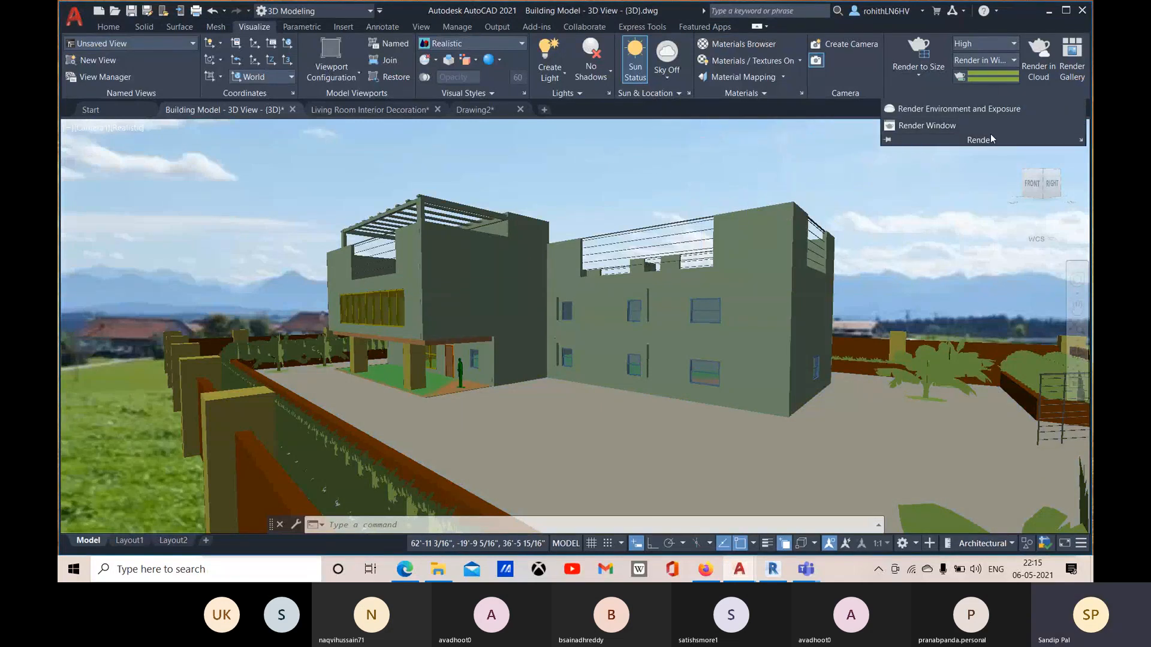
pyautogui.click(1004, 112)
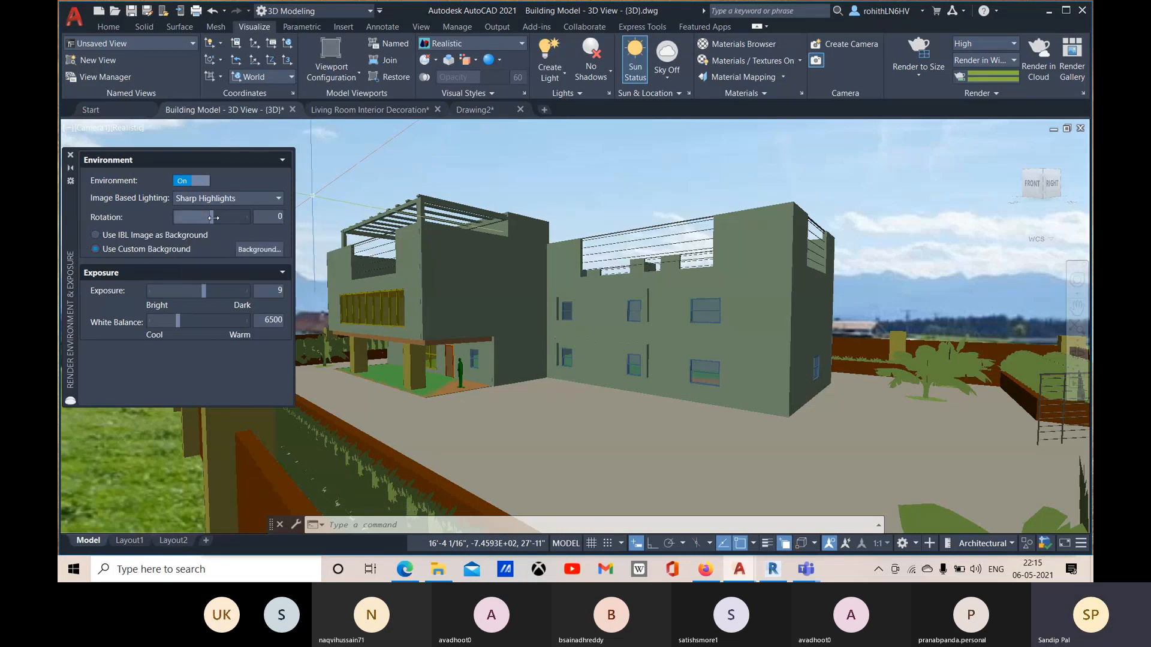
# Step: Set the environment rotation to 180 and white balance to 7000, then accept the custom background image
pyautogui.moveTo(211, 216); pyautogui.dragTo(186, 217)
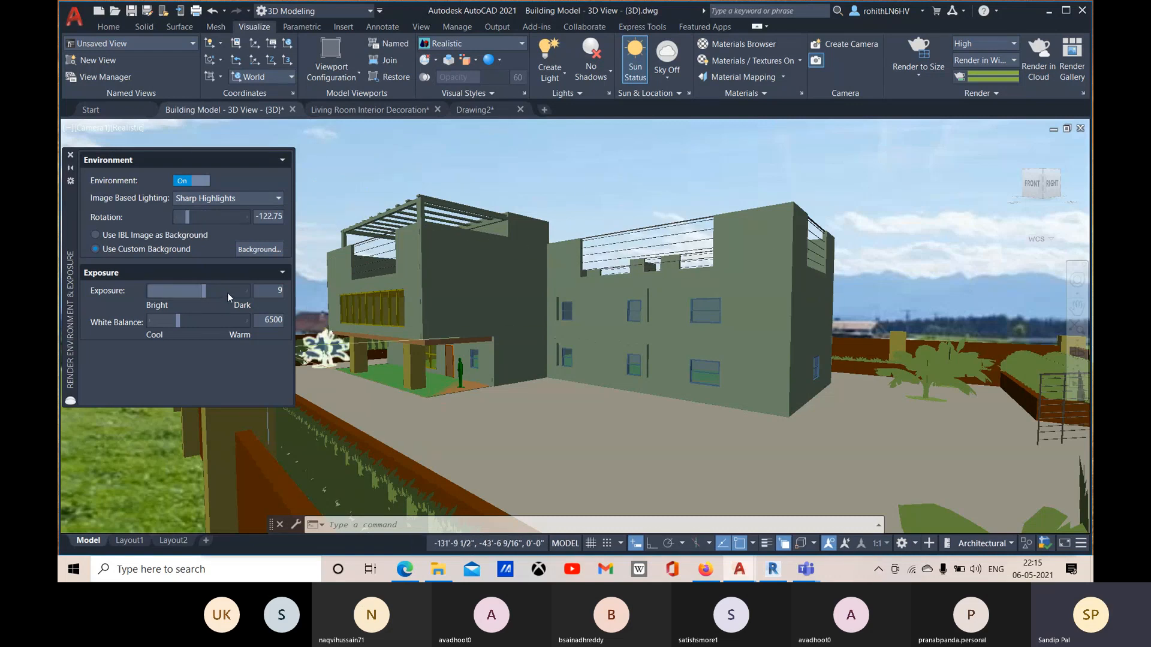
pyautogui.click(204, 321)
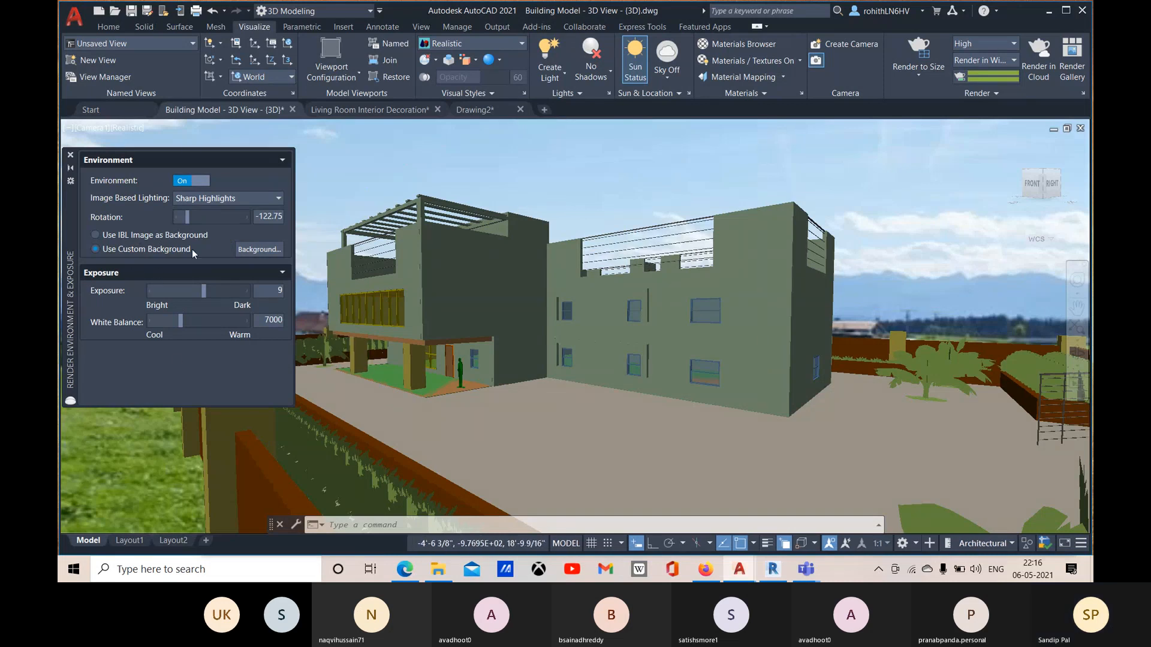
pyautogui.moveTo(187, 220); pyautogui.dragTo(251, 220)
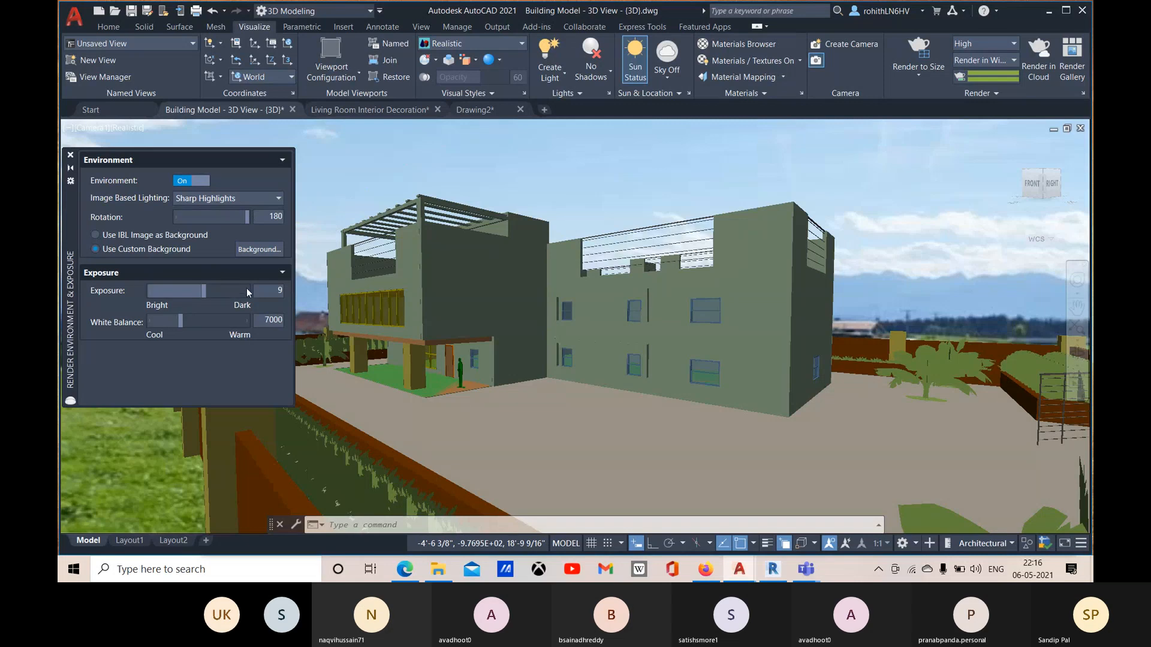
pyautogui.click(258, 250)
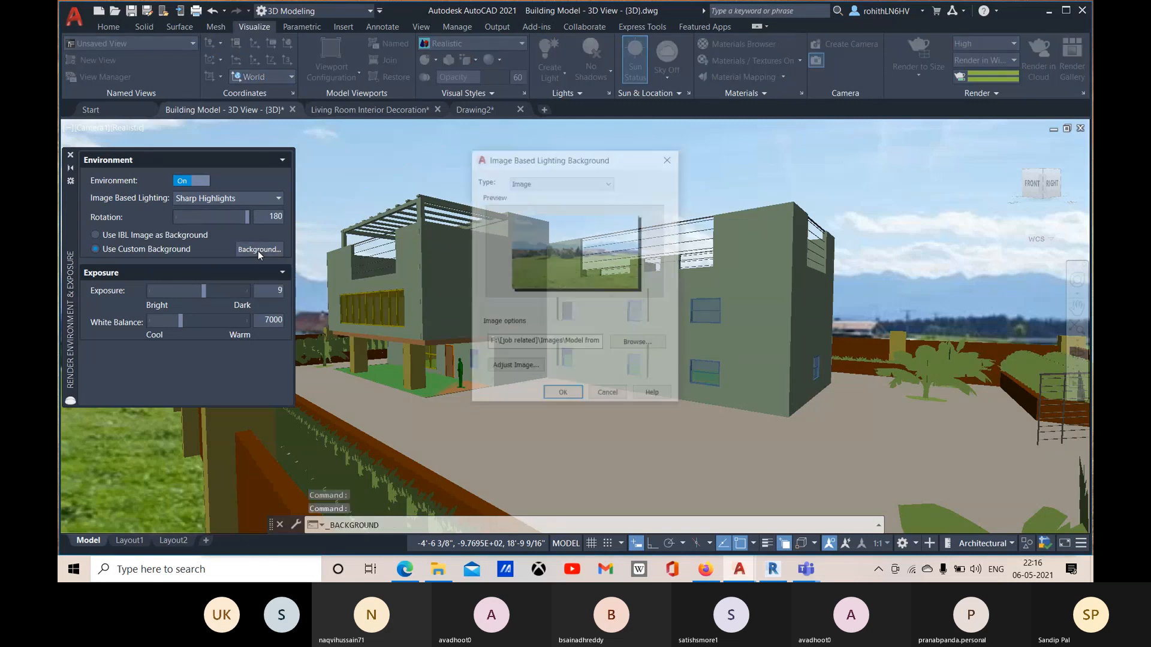
pyautogui.click(562, 397)
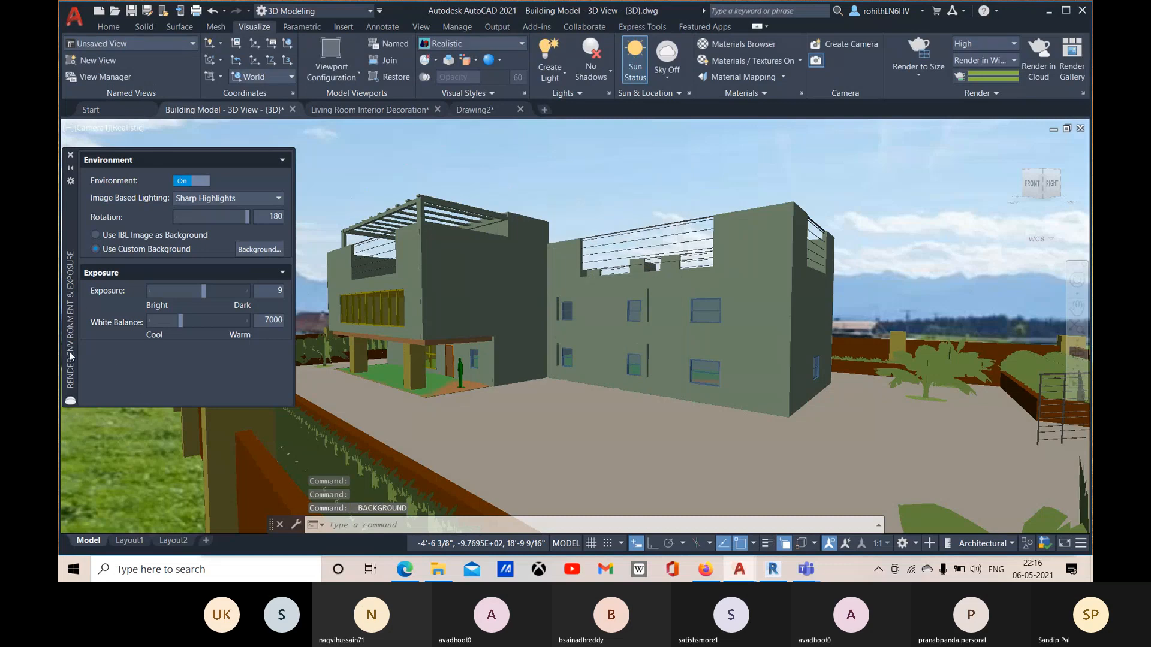
# Step: Turn the environment off and on again, and try the IBL image as background before returning to the custom background
pyautogui.click(96, 249)
pyautogui.click(181, 185)
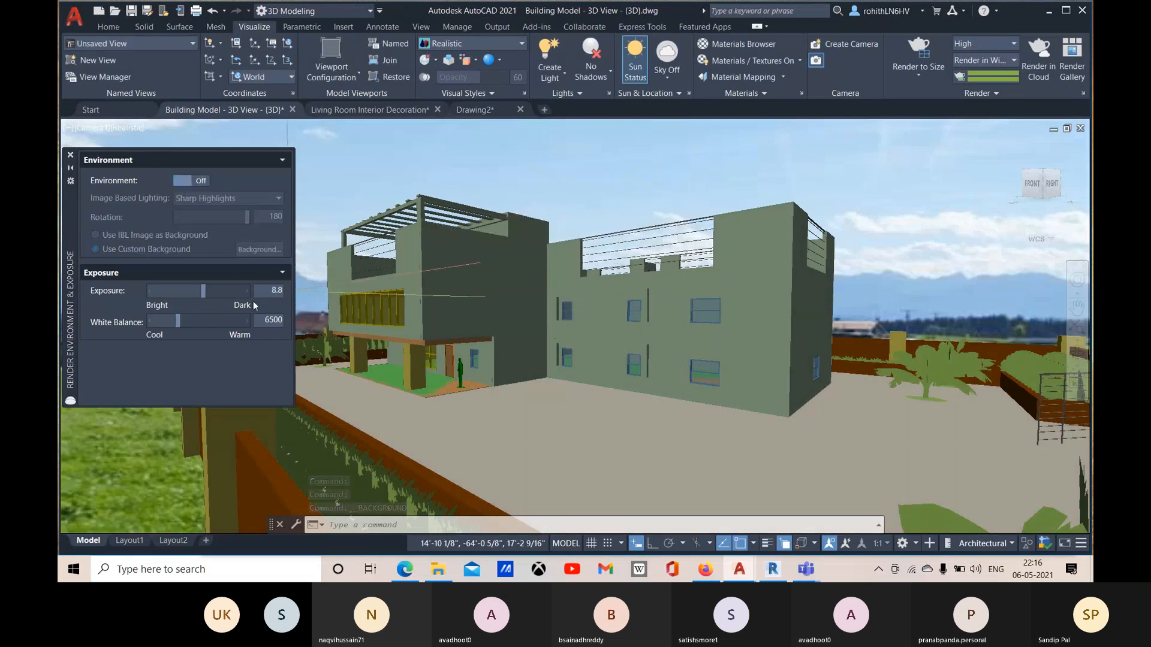
pyautogui.click(214, 322)
pyautogui.click(202, 179)
pyautogui.click(202, 179)
pyautogui.click(203, 183)
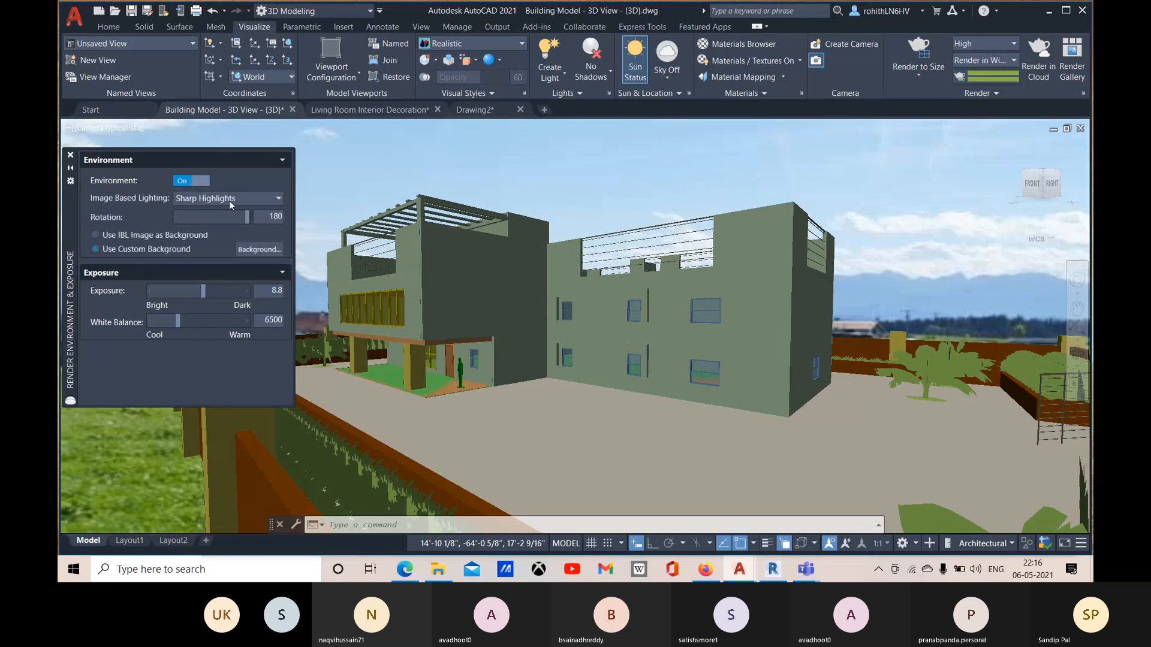
pyautogui.click(98, 234)
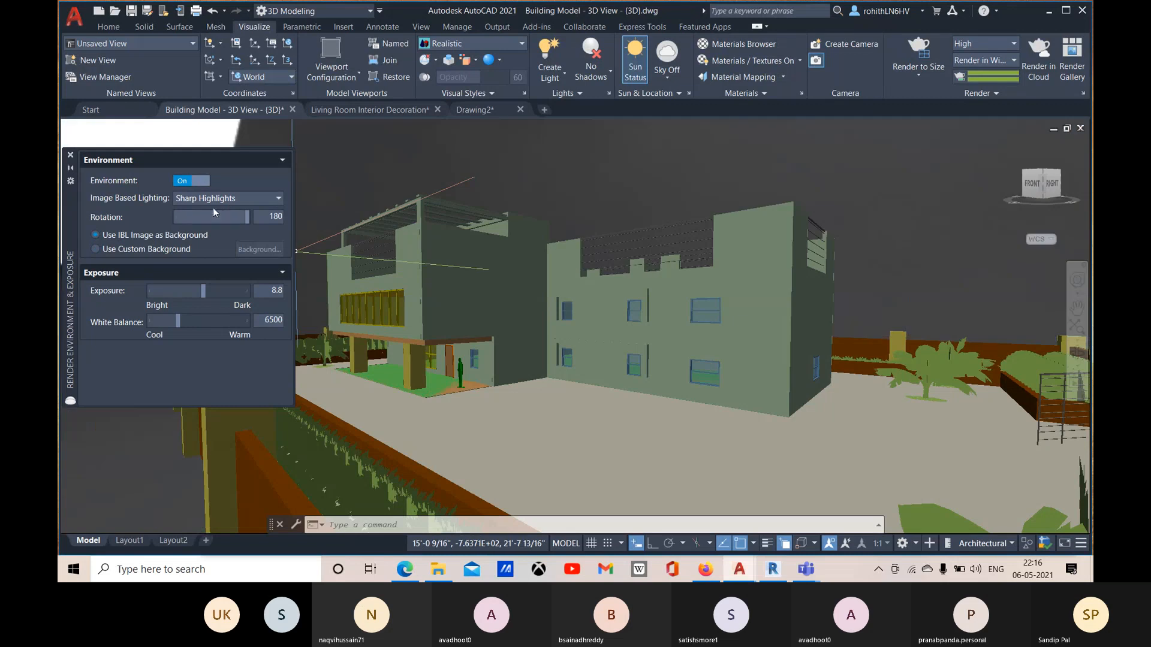
pyautogui.click(96, 249)
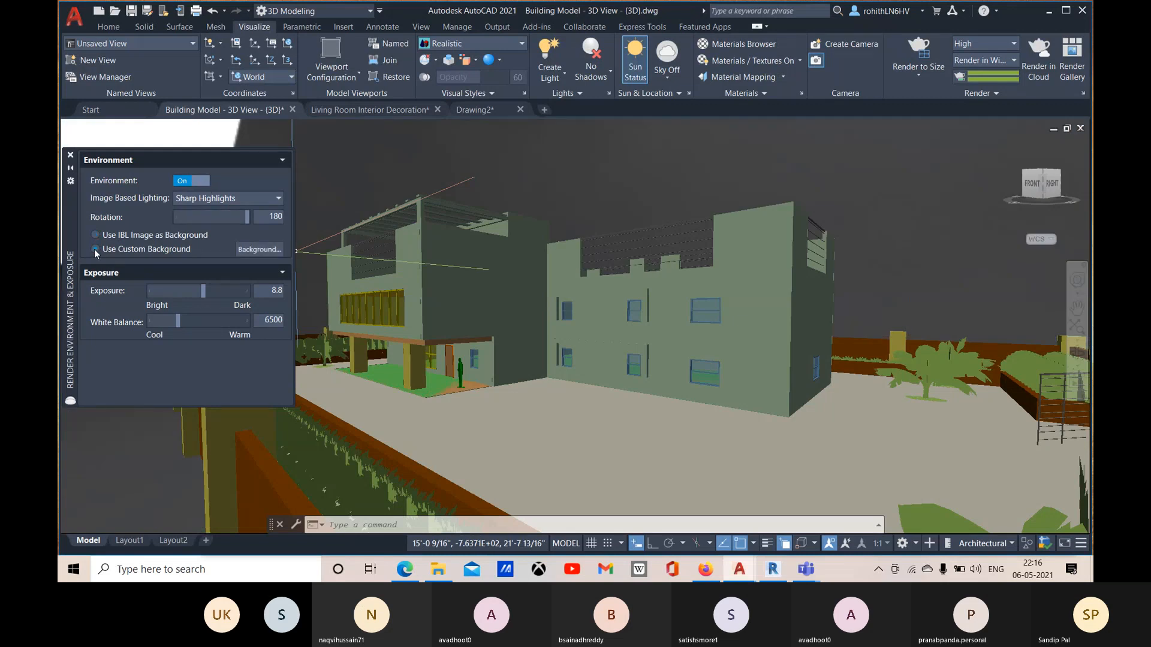
# Step: Set the render exposure to 9.5 and close the Render Environment & Exposure settings
pyautogui.moveTo(203, 290)
pyautogui.mouseDown()
pyautogui.moveTo(193, 290)
pyautogui.moveTo(207, 291)
pyautogui.mouseUp()
pyautogui.click(209, 293)
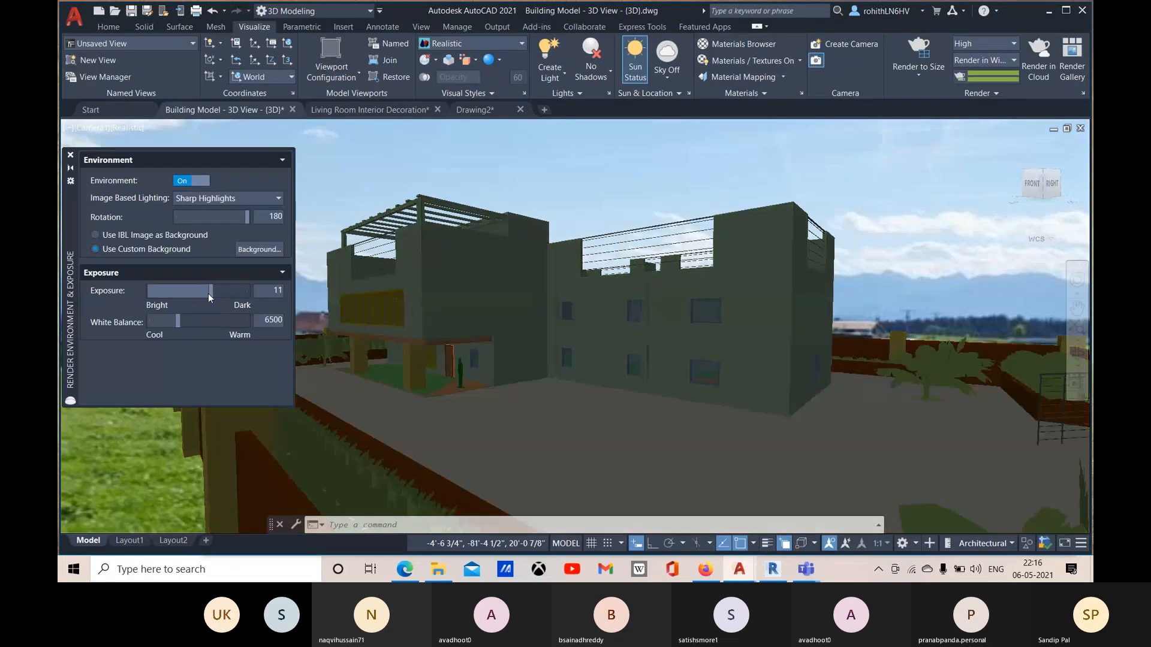
pyautogui.click(281, 291)
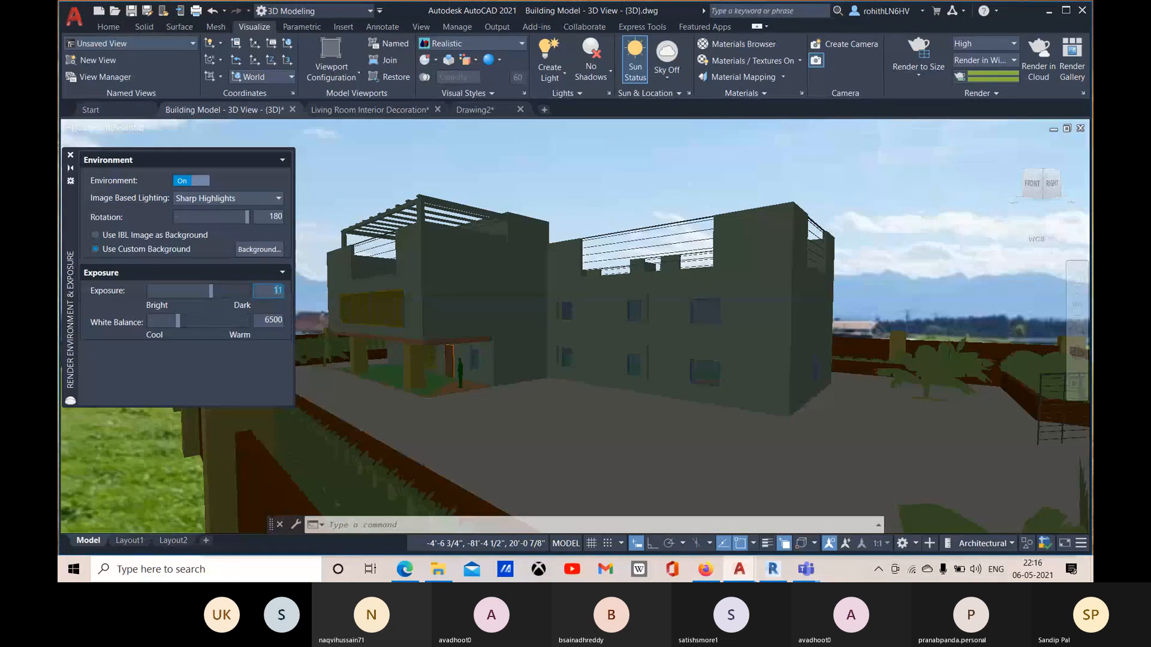
pyautogui.write('9.5')
pyautogui.click(269, 323)
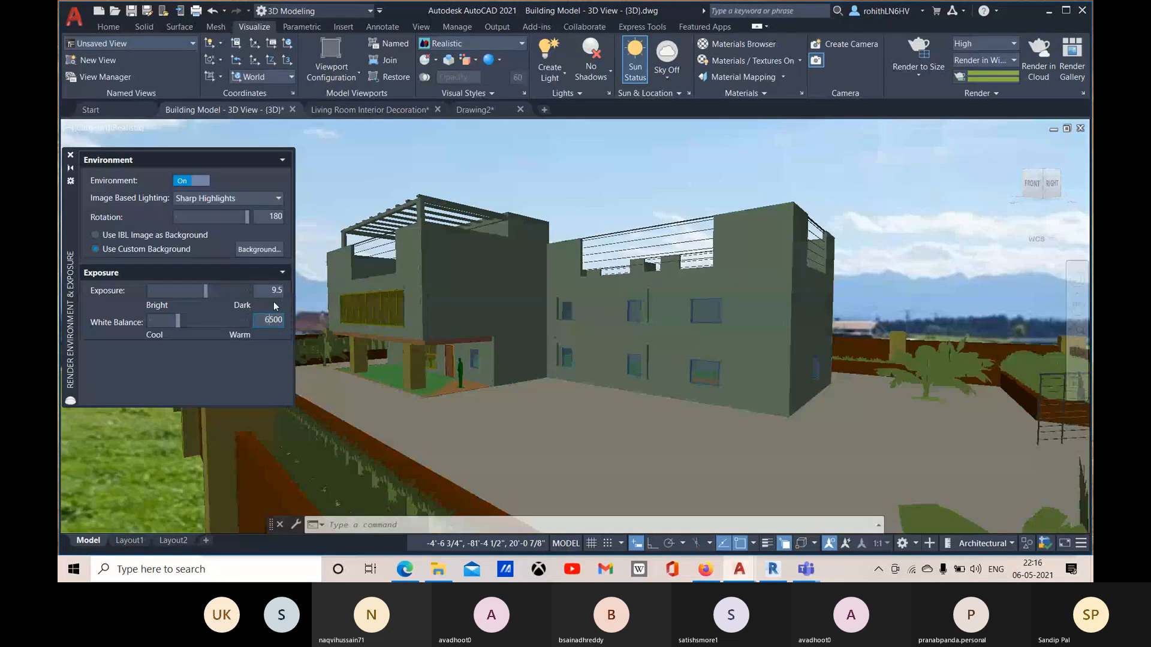
pyautogui.click(70, 154)
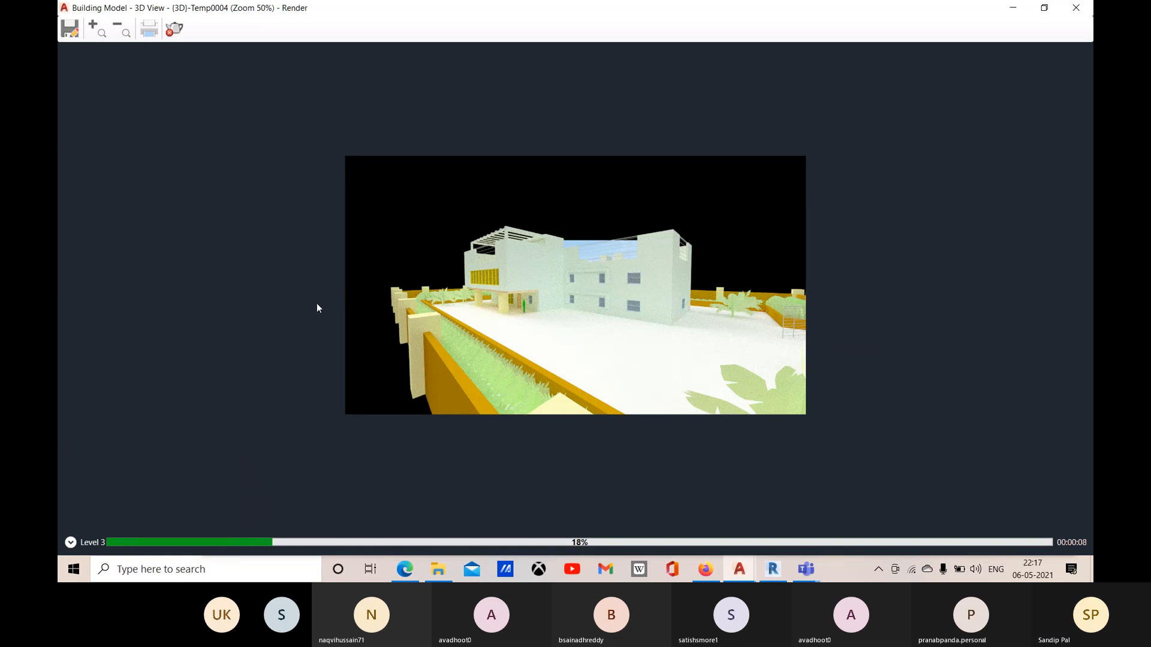
# Step: Examine the building render in the separate window at 100% zoom, then close the window to abort the render
pyautogui.click(124, 34)
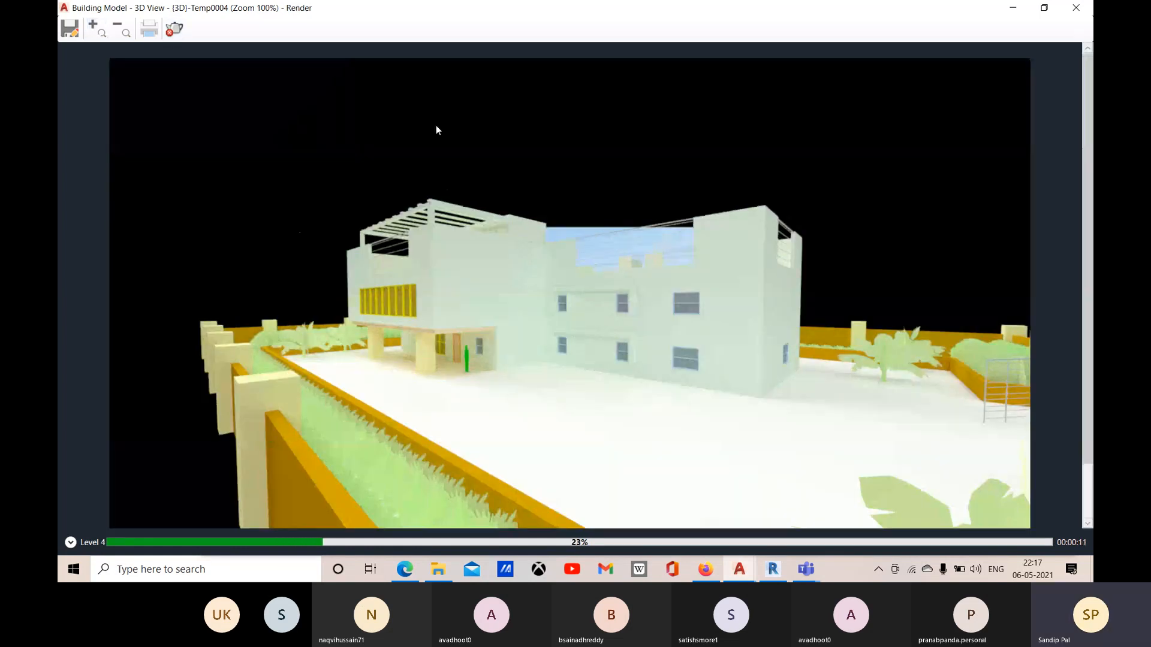
pyautogui.scroll(-2, 436, 127)
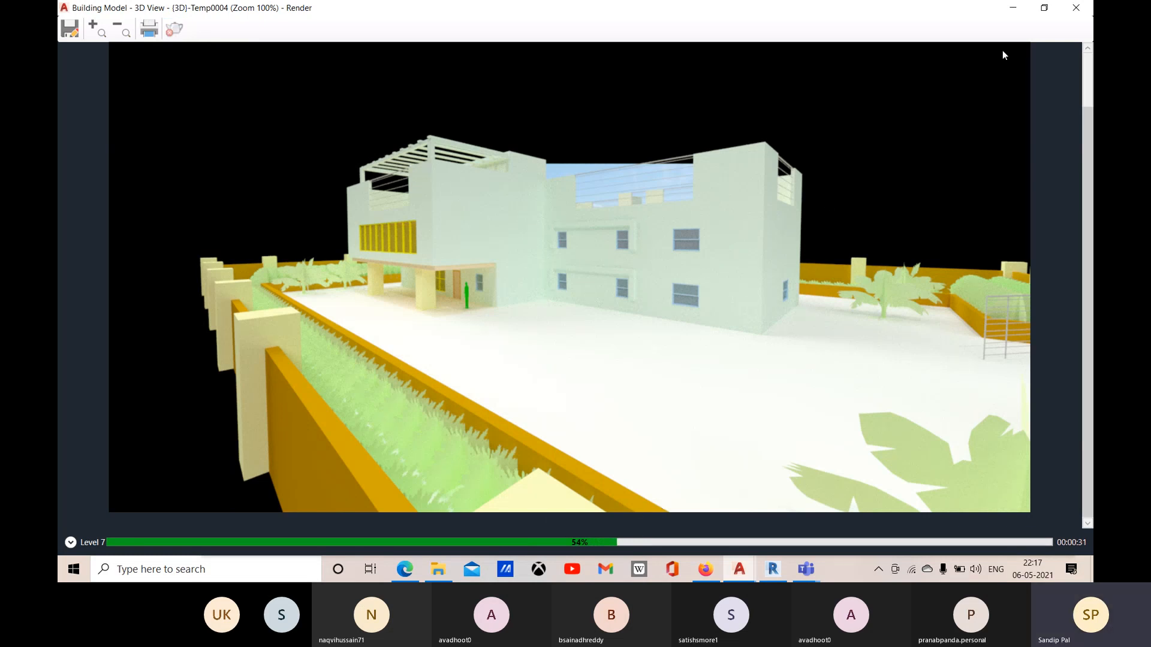
pyautogui.click(1087, 12)
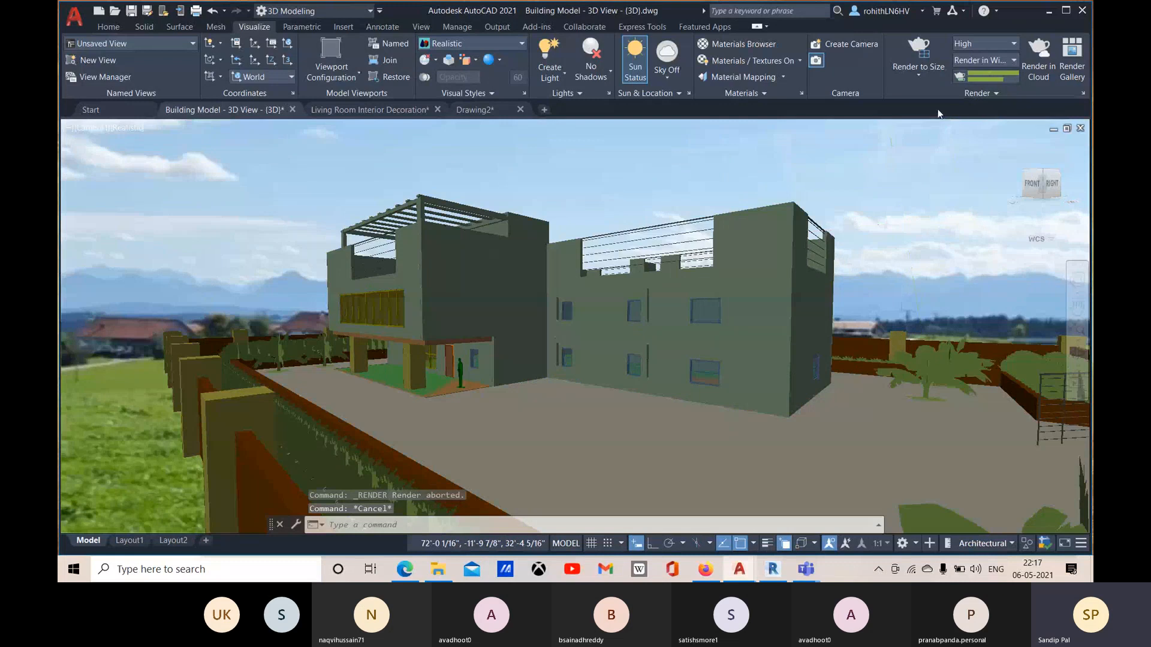
# Step: Switch the model to the SW Isometric view, then restore the saved Camera1 view
pyautogui.click(1006, 59)
pyautogui.click(968, 101)
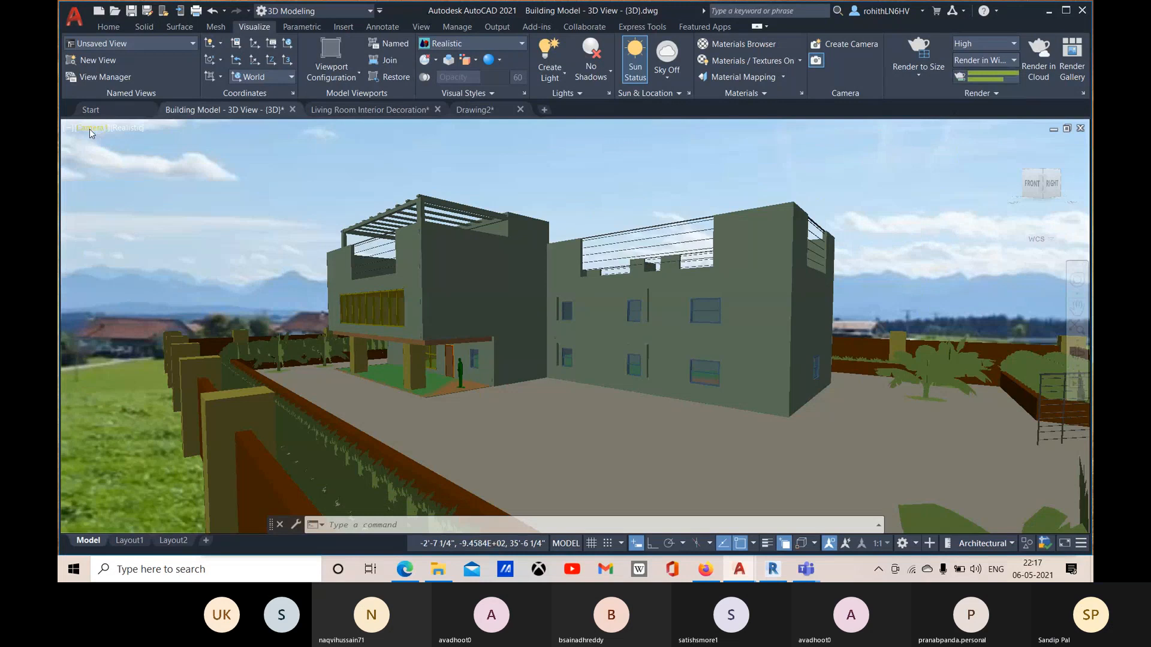
pyautogui.click(90, 129)
pyautogui.moveTo(147, 142)
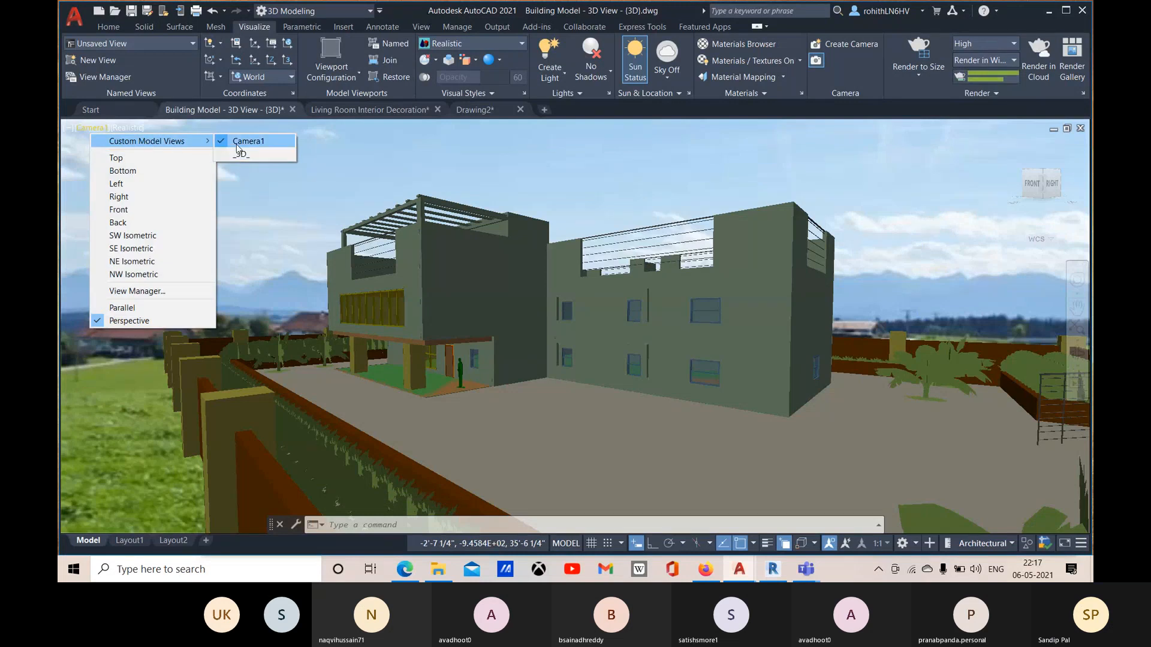
pyautogui.click(140, 236)
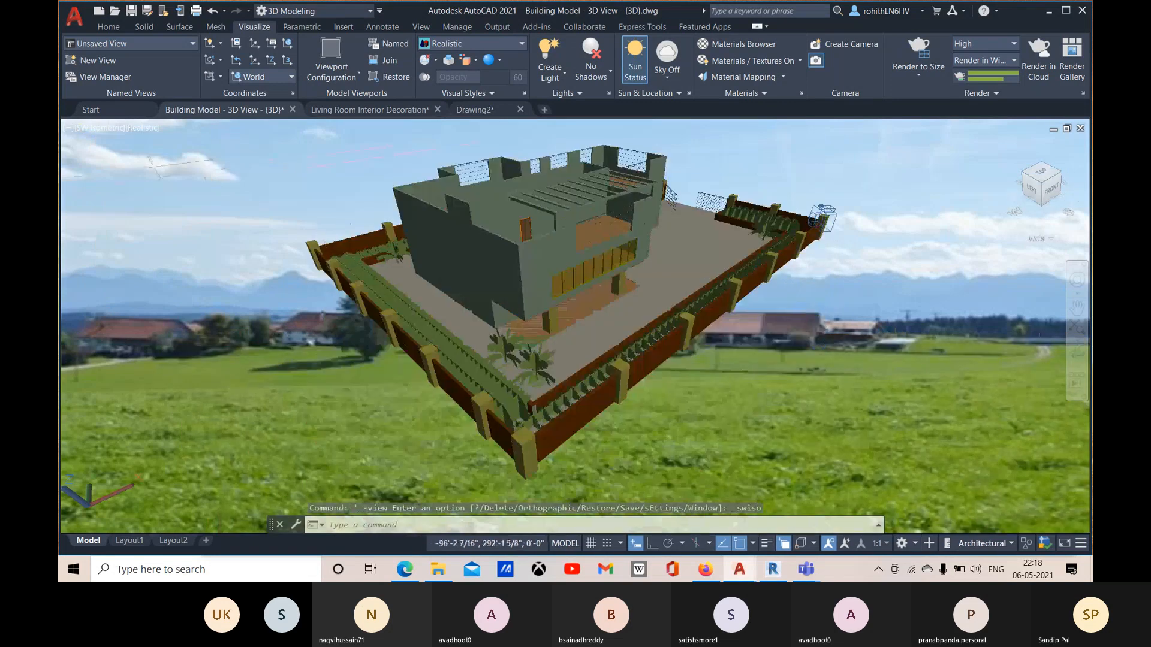
pyautogui.click(101, 129)
pyautogui.moveTo(147, 144)
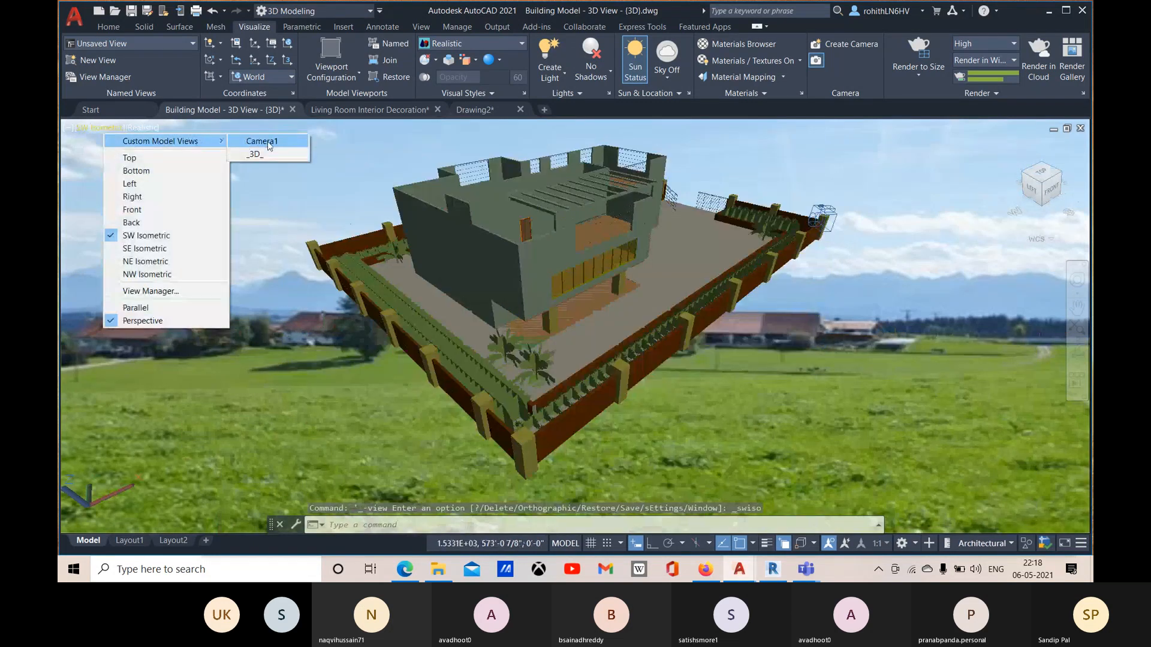
pyautogui.click(264, 147)
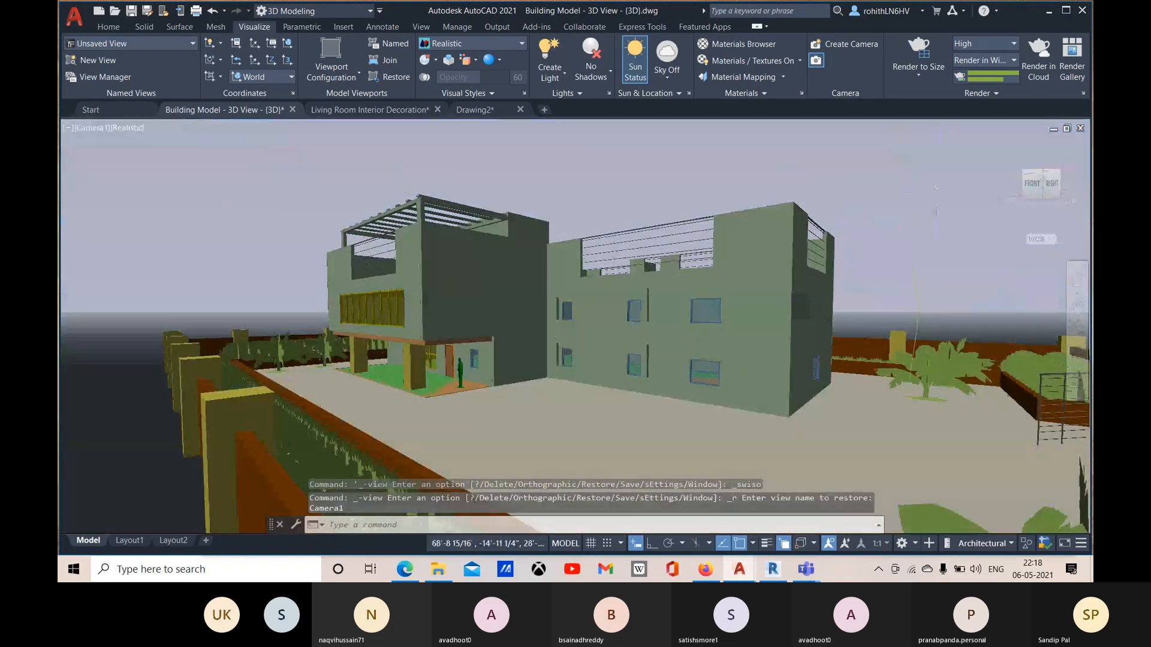
# Step: Turn the render environment on for the restored Camera1 view and close the Render Environment & Exposure settings
pyautogui.click(979, 93)
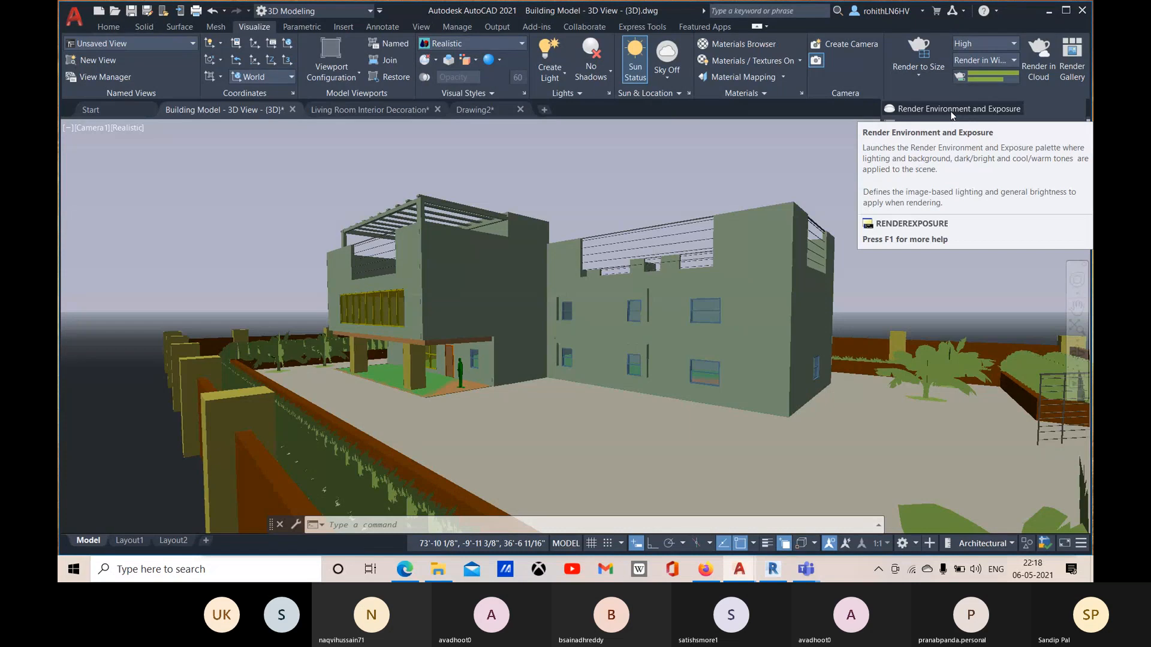
pyautogui.click(762, 94)
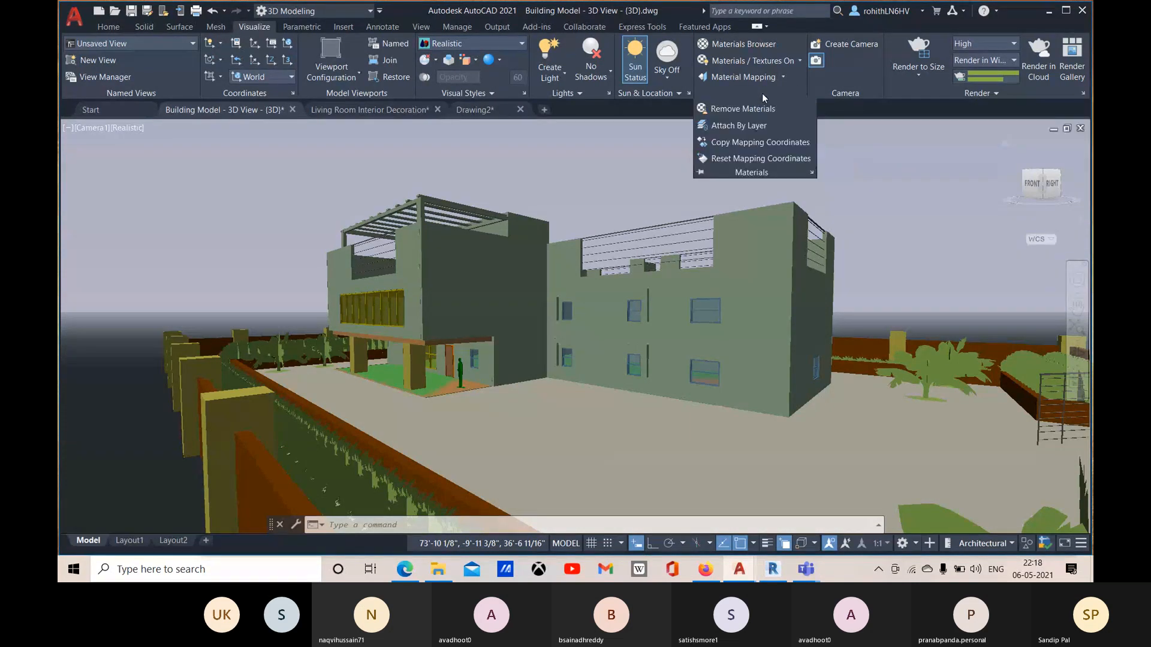
pyautogui.click(977, 93)
pyautogui.click(946, 110)
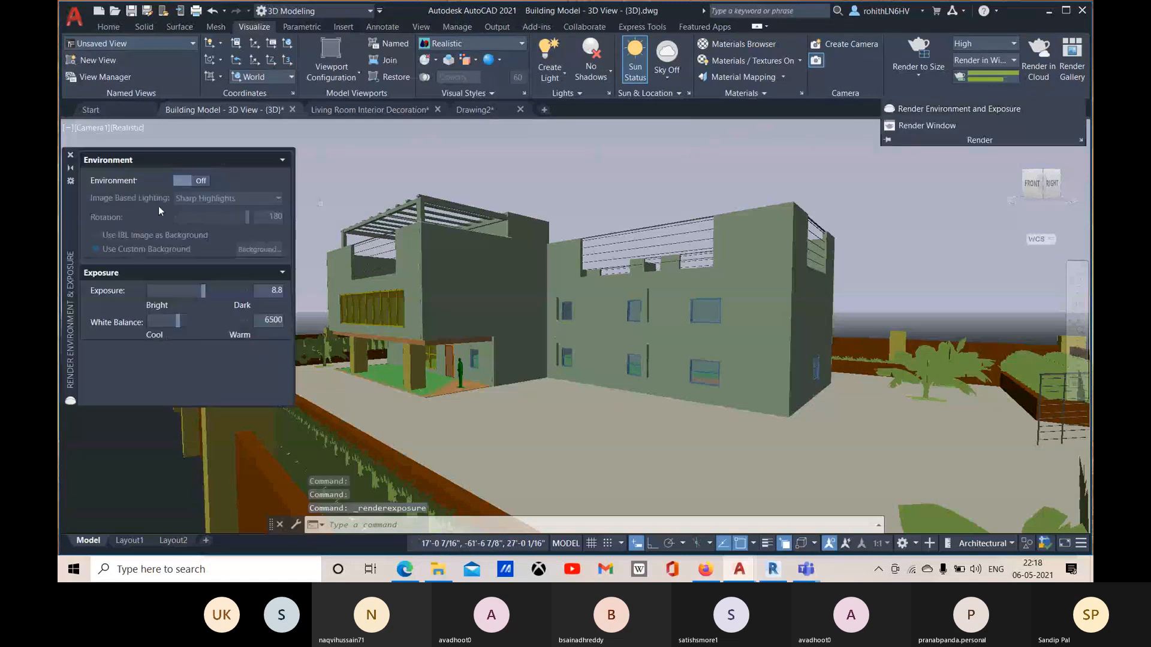
pyautogui.click(200, 182)
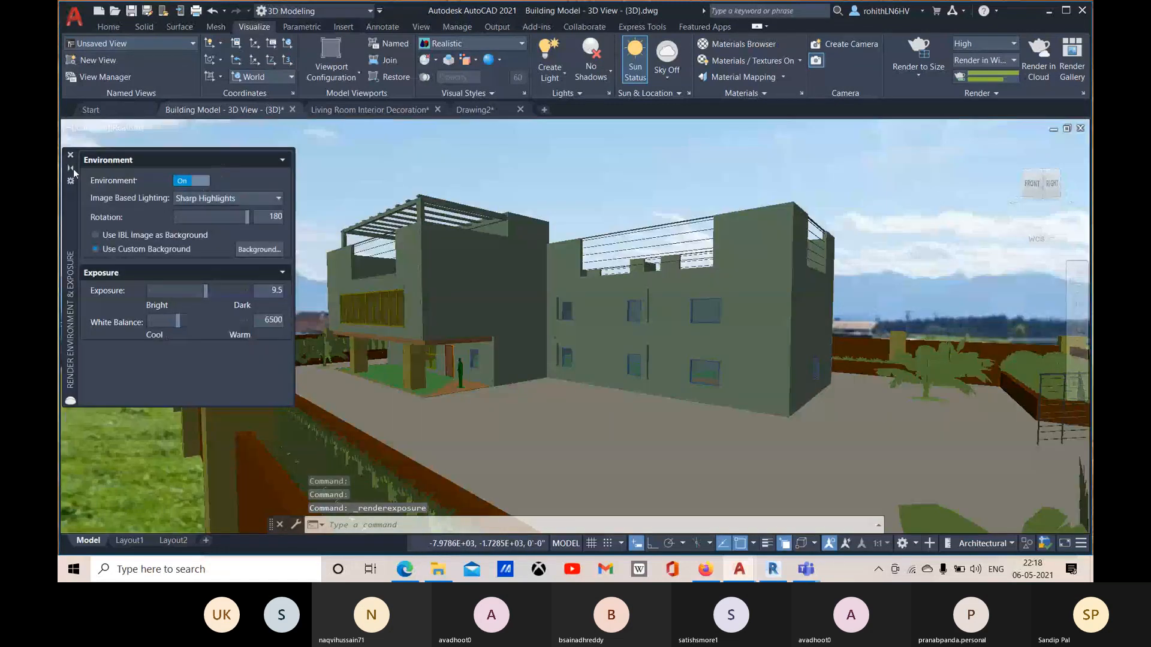
pyautogui.click(71, 157)
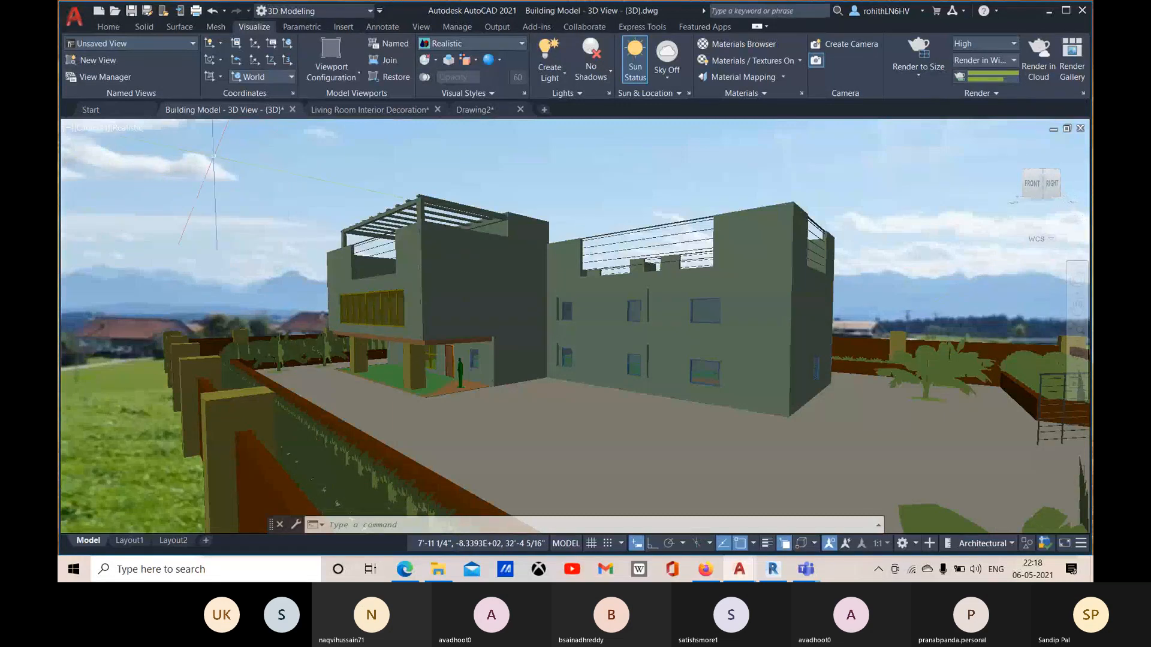
# Step: Open the Visual Styles Manager and select the Realistic visual style to show its settings
pyautogui.click(127, 128)
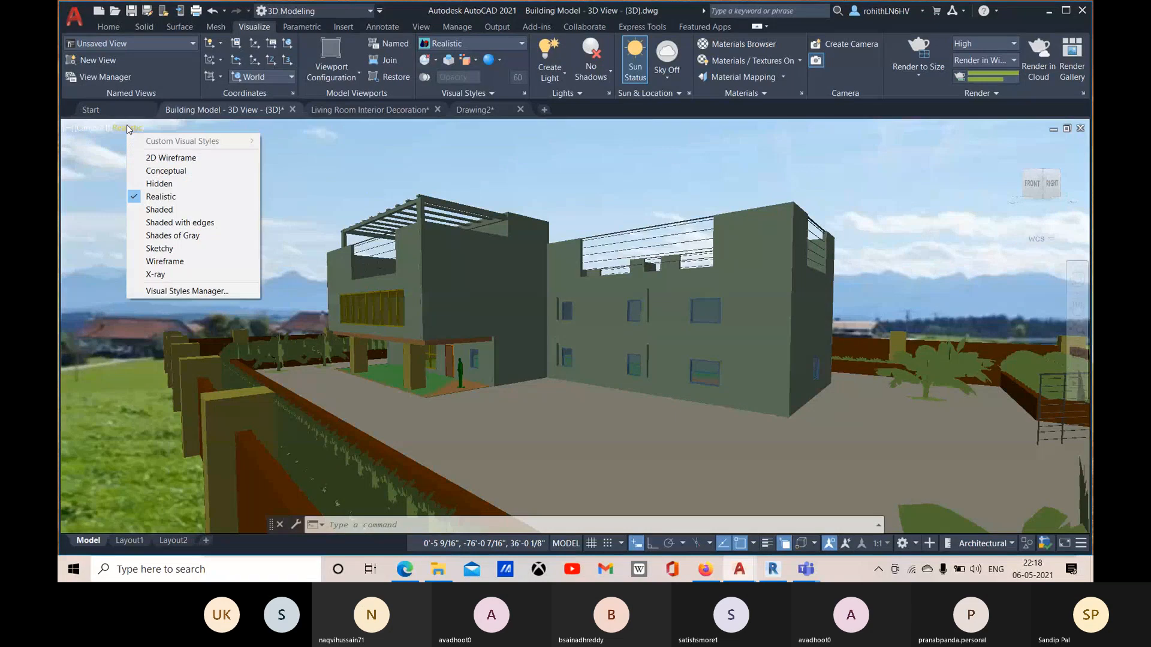
pyautogui.click(193, 292)
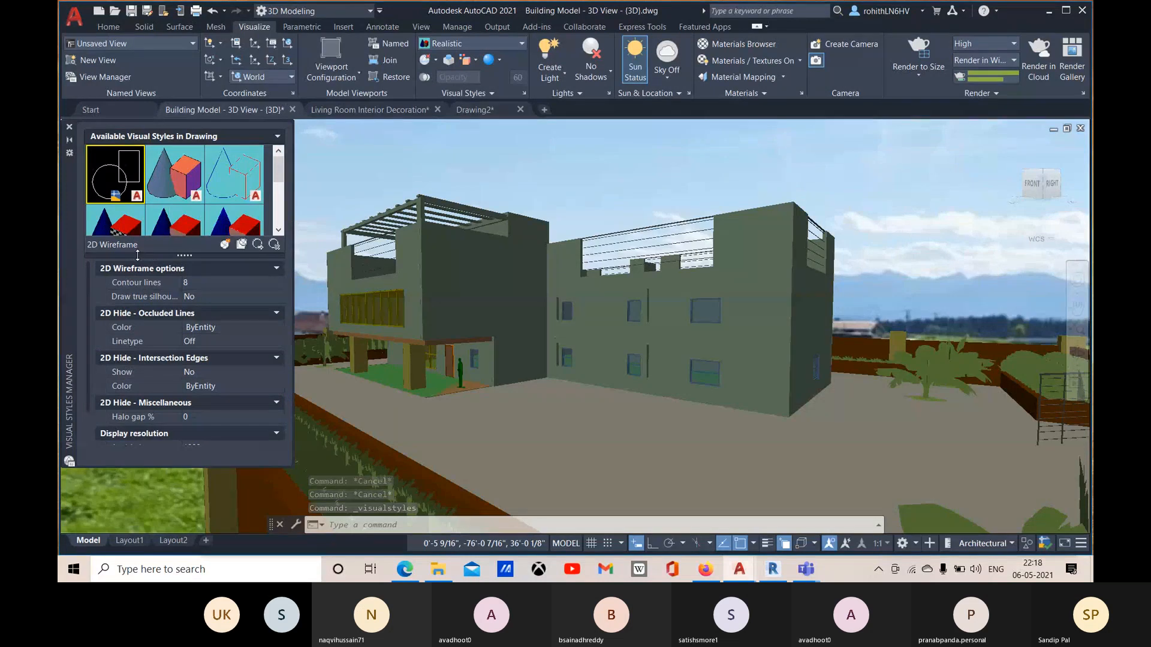
pyautogui.scroll(-2, 125, 197)
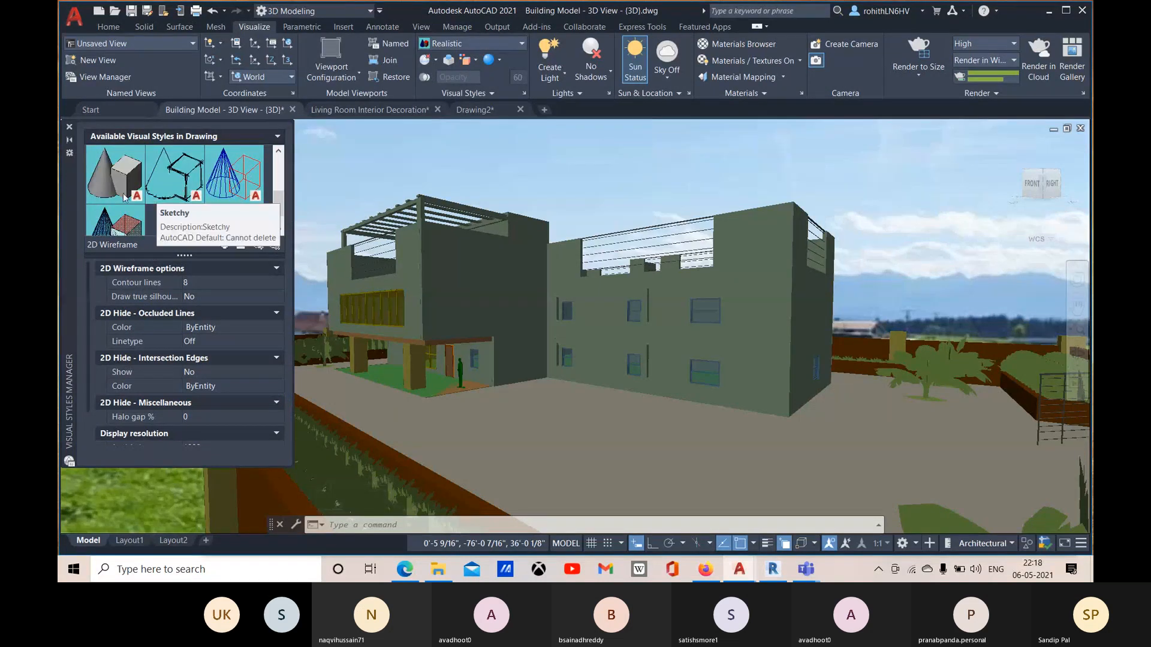
pyautogui.scroll(1, 123, 190)
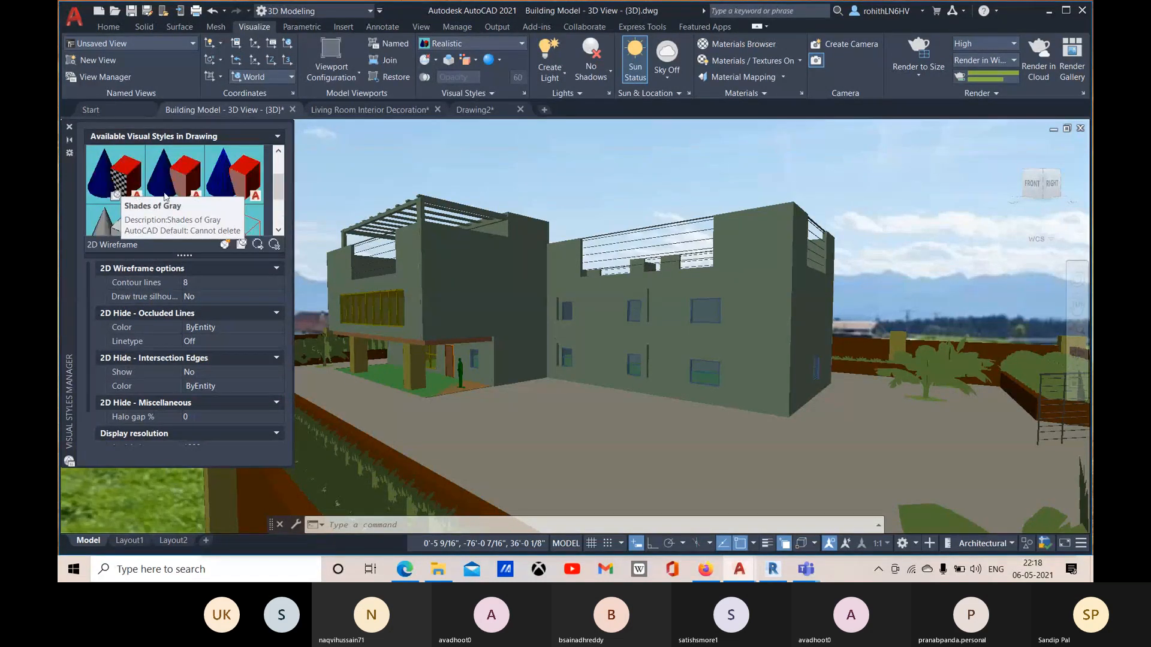
pyautogui.click(116, 187)
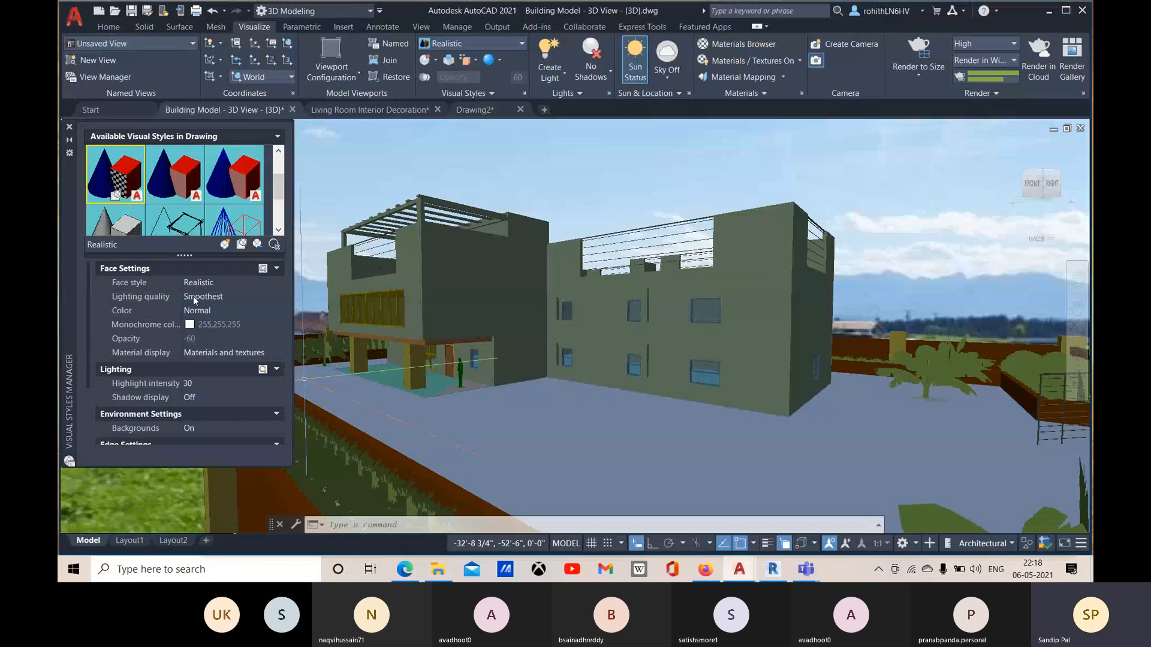
# Step: Check the available lighting quality and color options of the Realistic visual style, keeping Smoothest and Normal
pyautogui.click(222, 296)
pyautogui.click(223, 297)
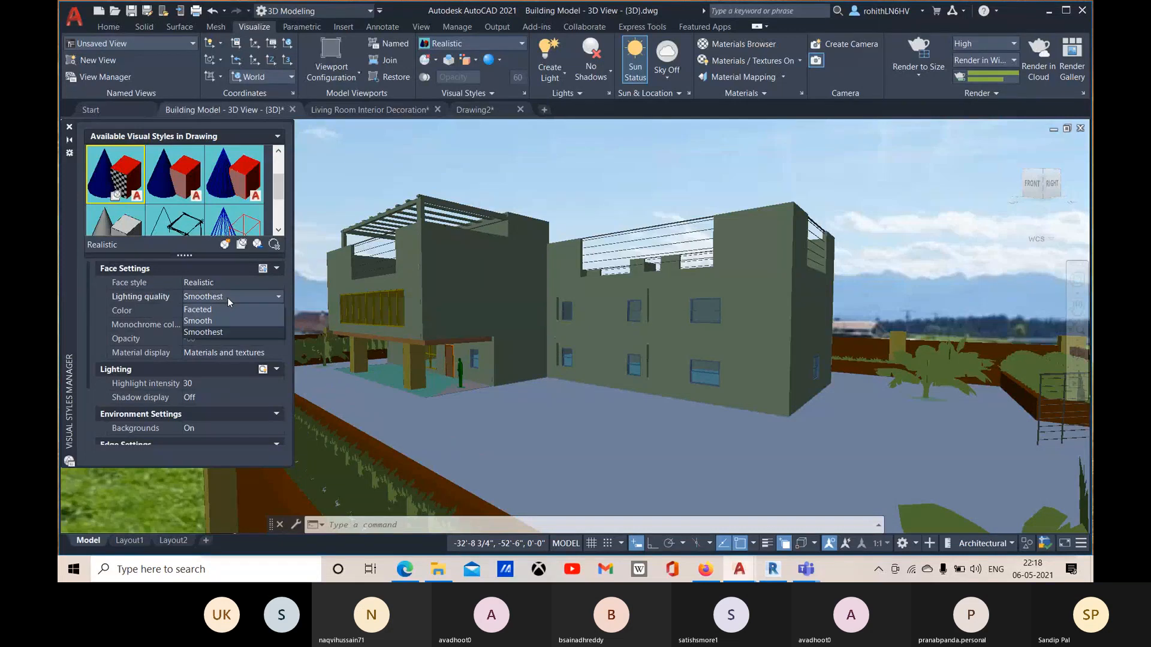
pyautogui.click(228, 298)
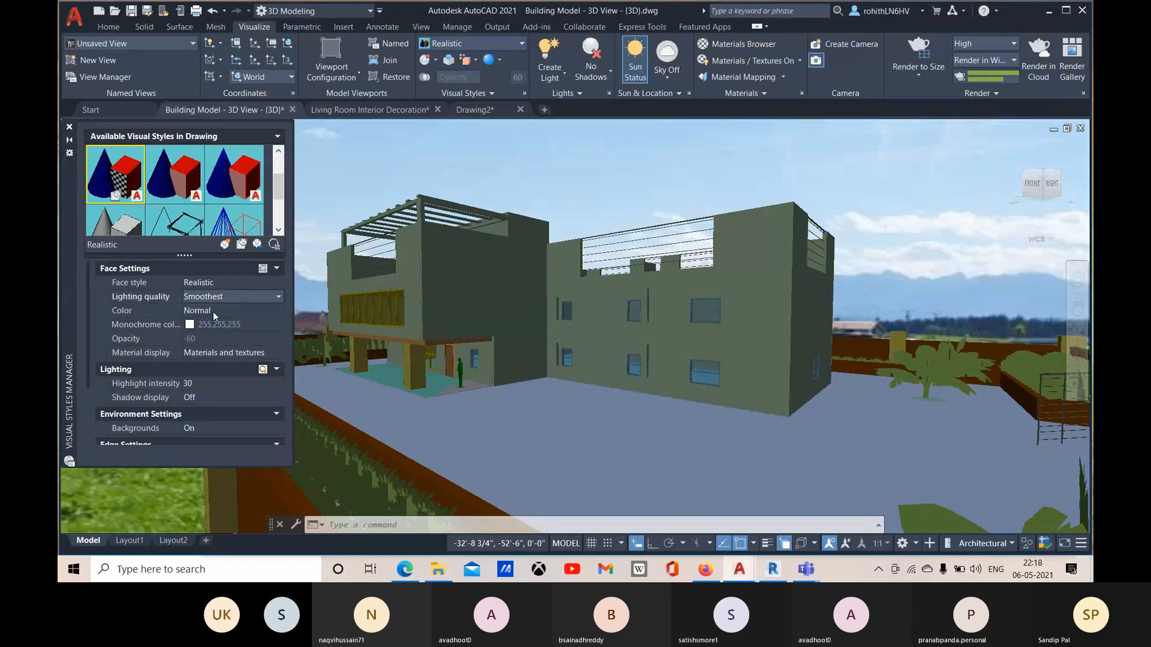
pyautogui.click(218, 311)
pyautogui.click(219, 312)
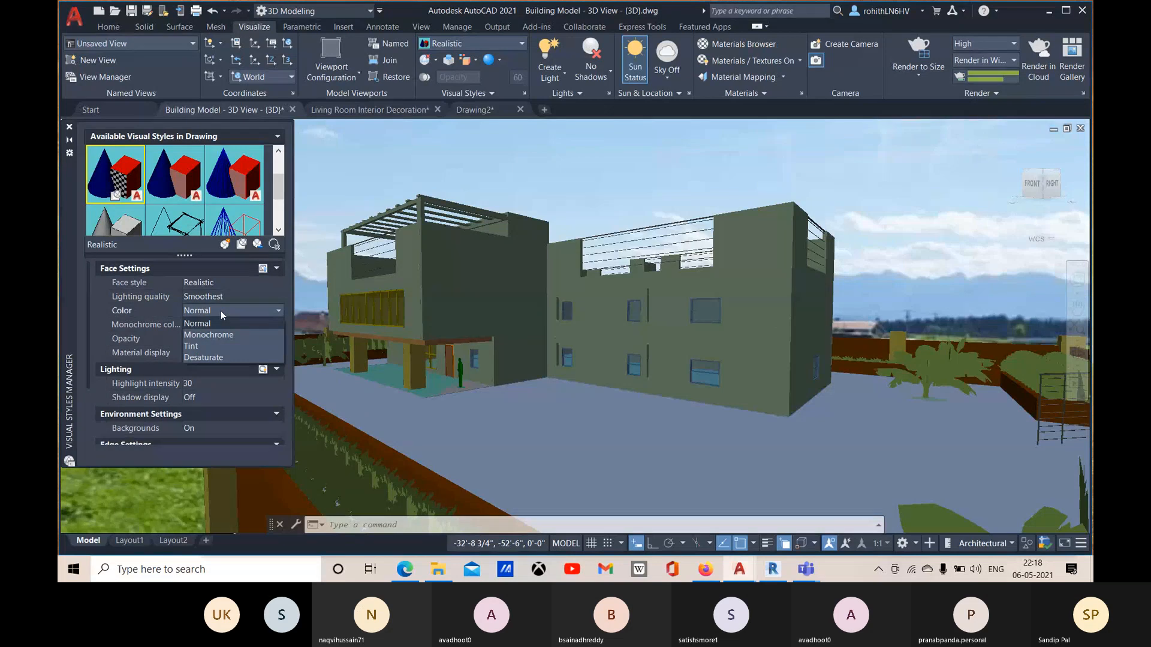
pyautogui.click(220, 310)
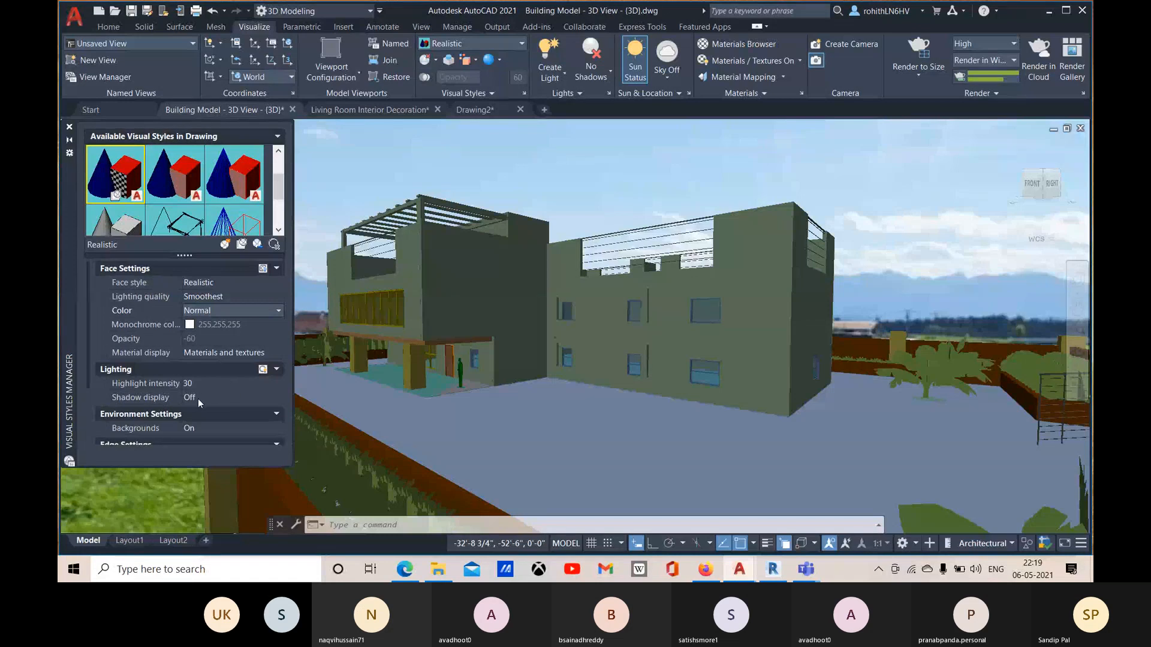
# Step: Set the Realistic style's shadow display to Ground shadow, close the Visual Styles Manager and switch the viewport to Full Shadows
pyautogui.click(217, 394)
pyautogui.click(224, 397)
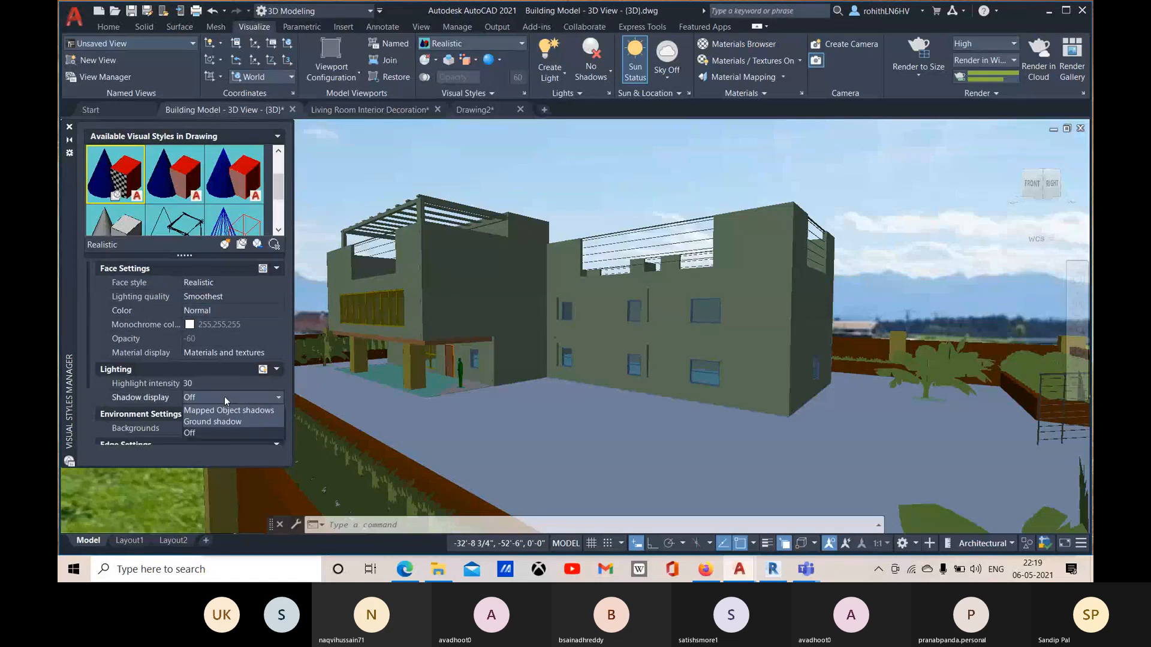
pyautogui.click(199, 422)
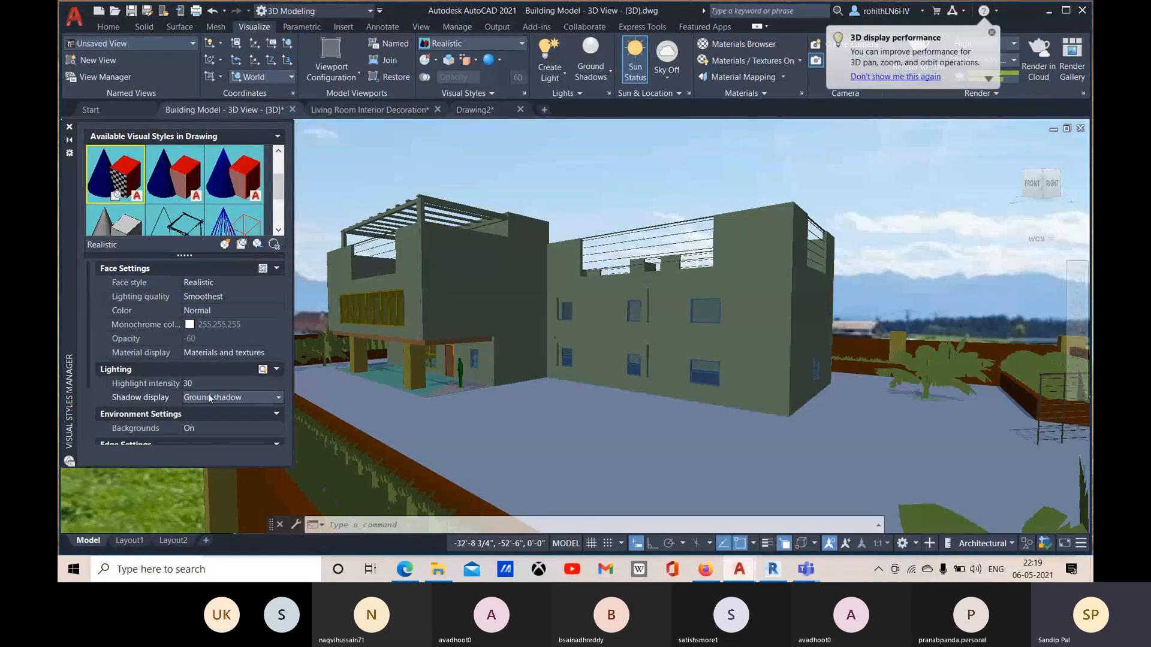
pyautogui.click(70, 124)
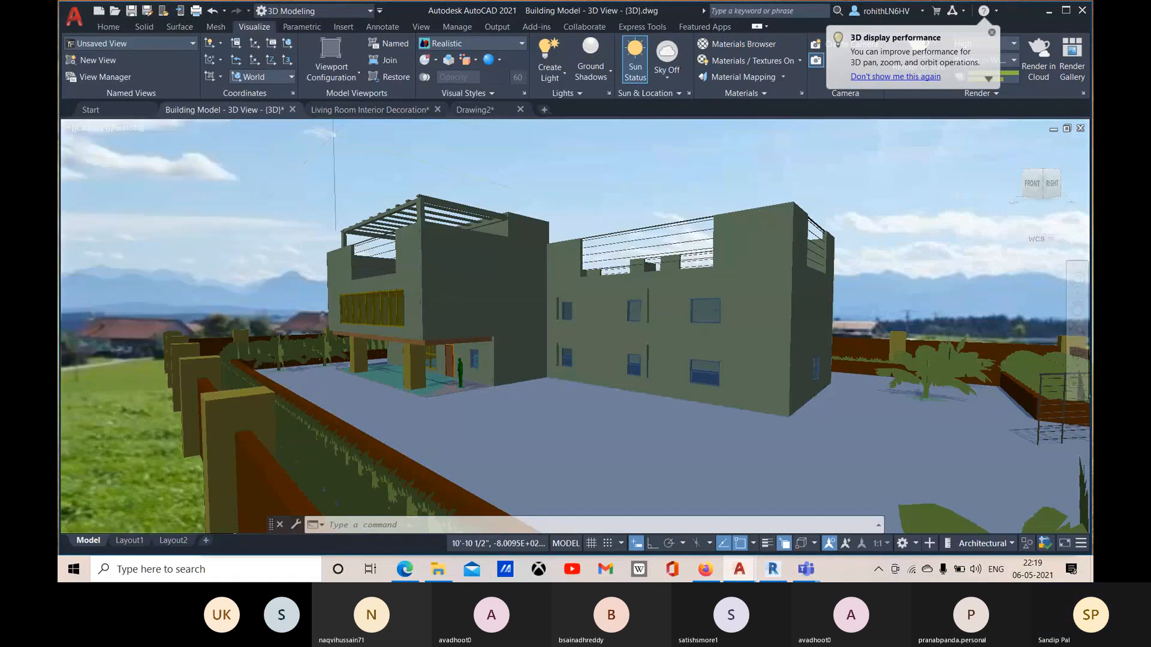
pyautogui.click(609, 72)
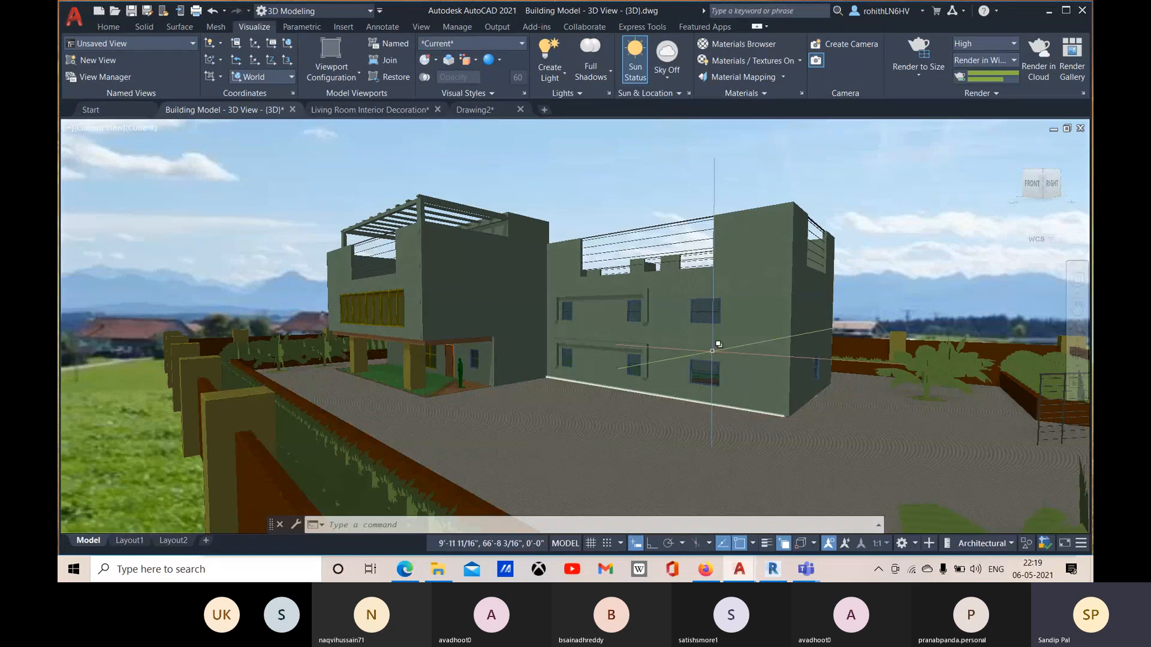
pyautogui.click(801, 94)
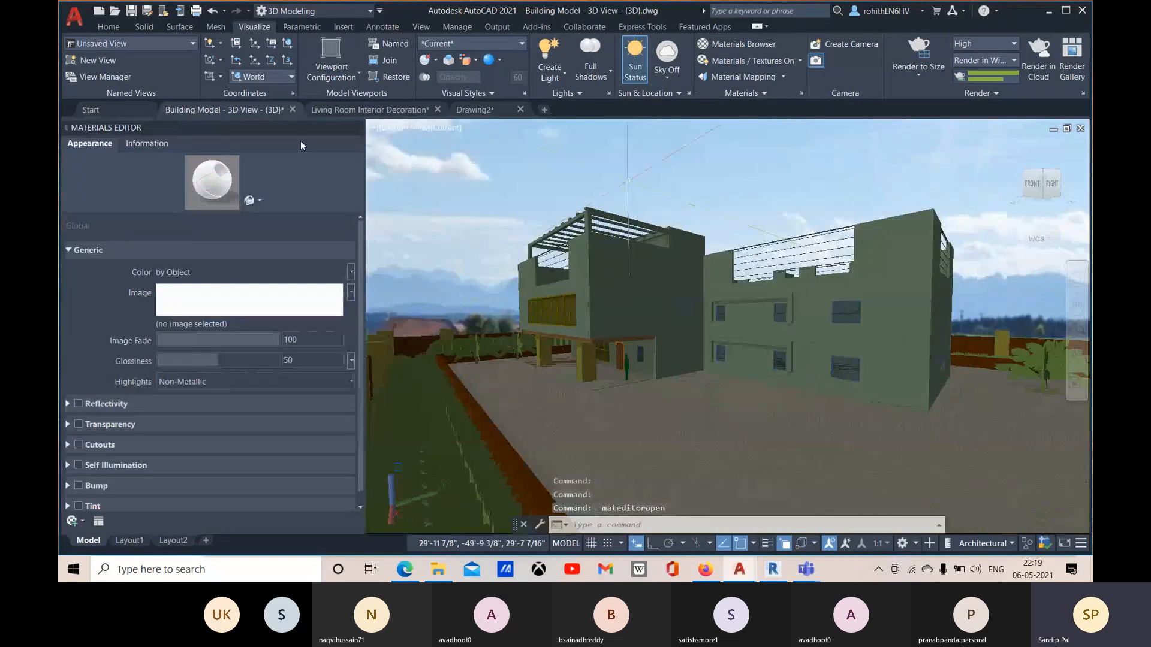
pyautogui.click(358, 128)
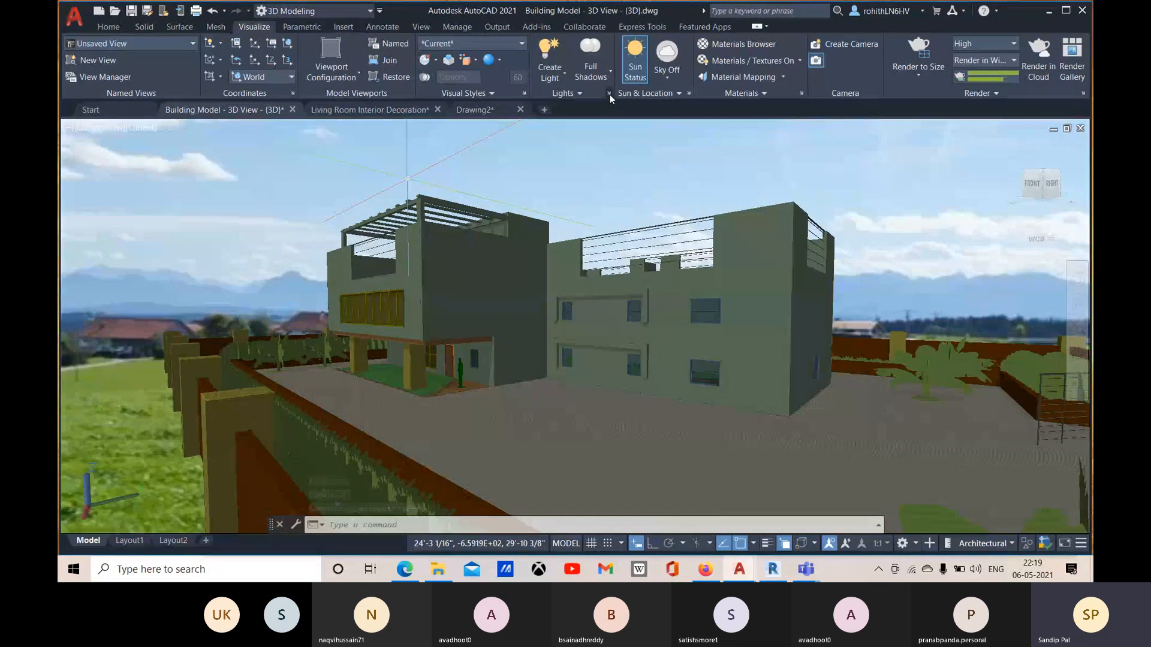
pyautogui.click(764, 95)
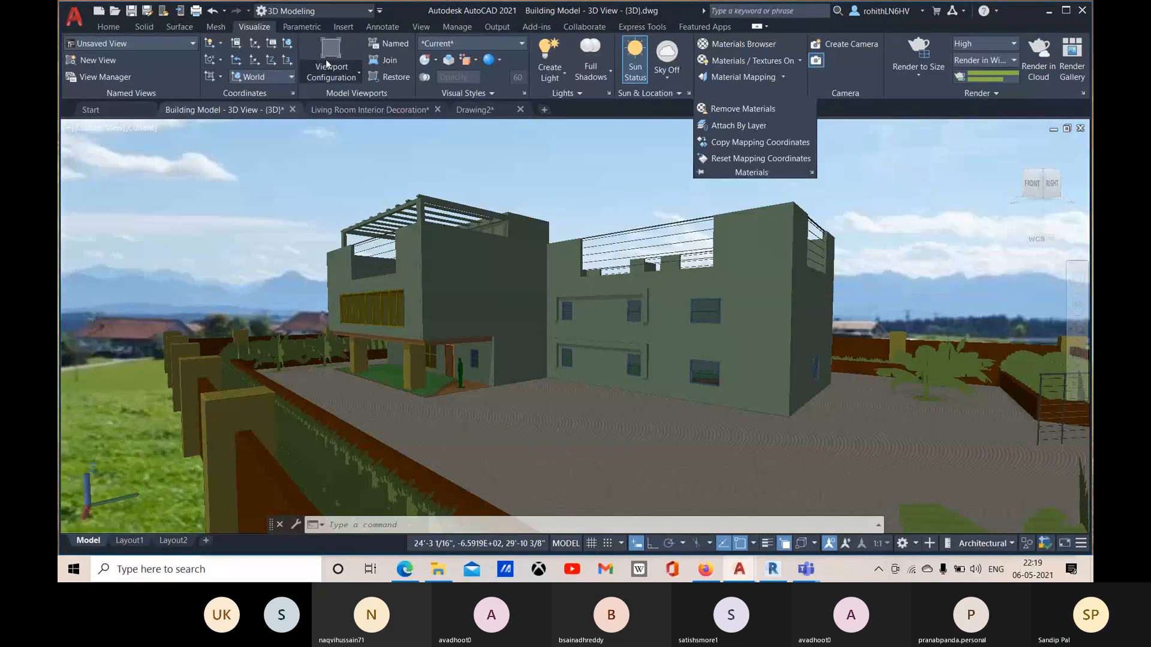
pyautogui.click(102, 27)
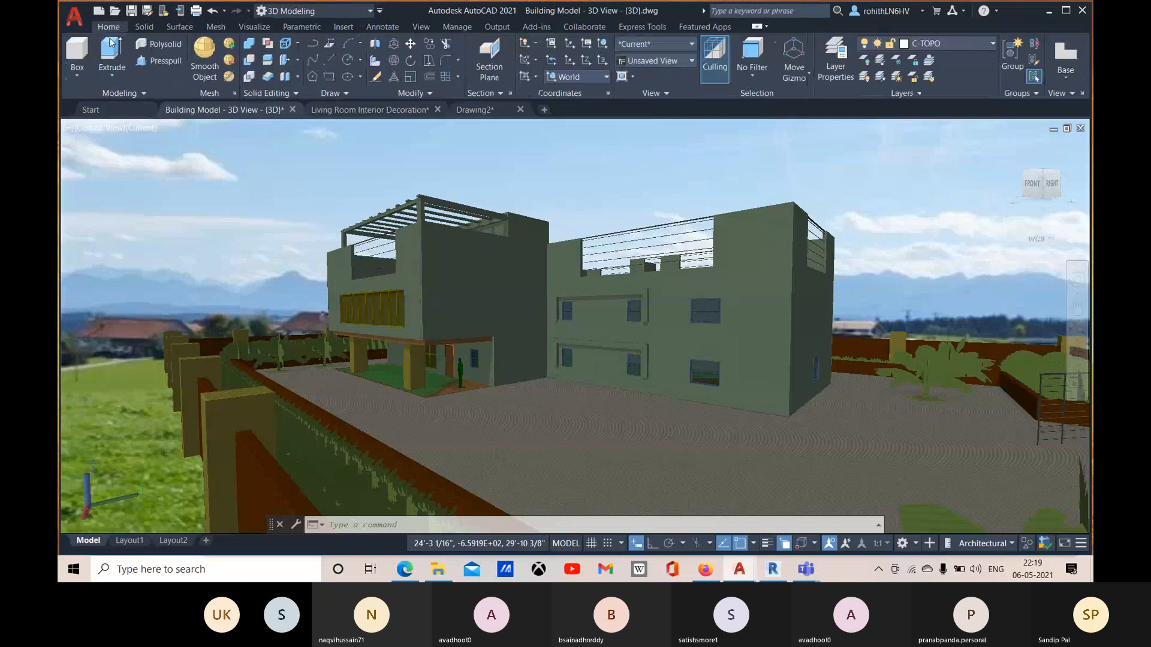
# Step: Reopen the Visual Styles Manager and keep the Realistic style's Backgrounds setting at On
pyautogui.click(141, 131)
pyautogui.click(201, 291)
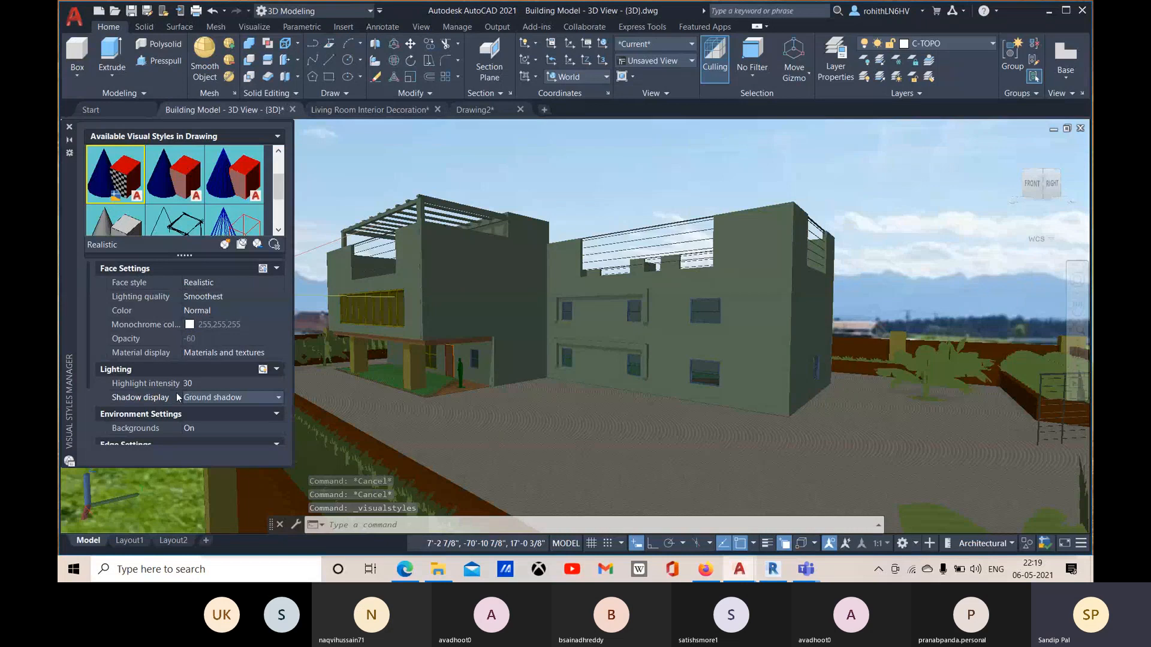
pyautogui.scroll(-2, 176, 393)
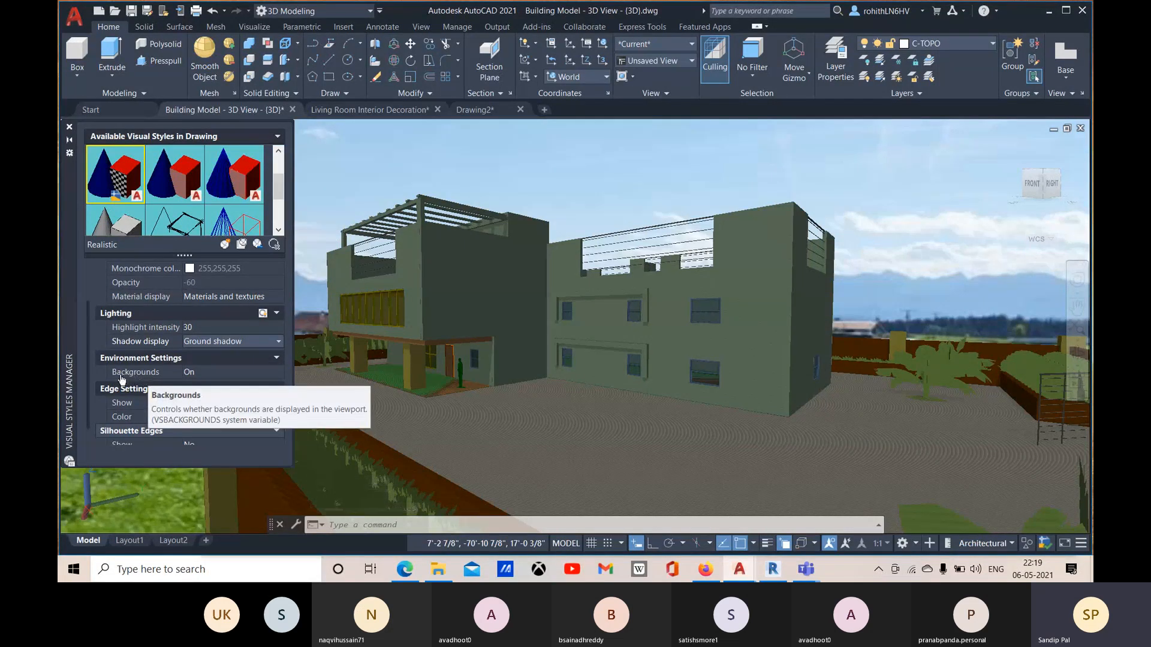
pyautogui.click(229, 372)
pyautogui.click(247, 373)
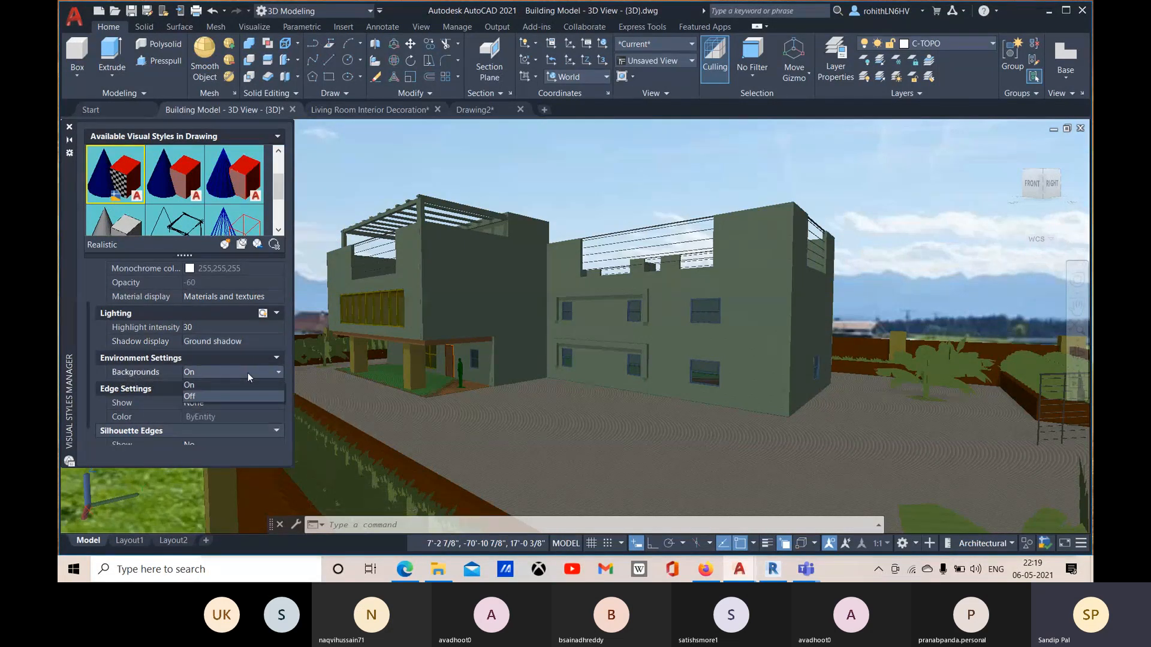
pyautogui.click(211, 385)
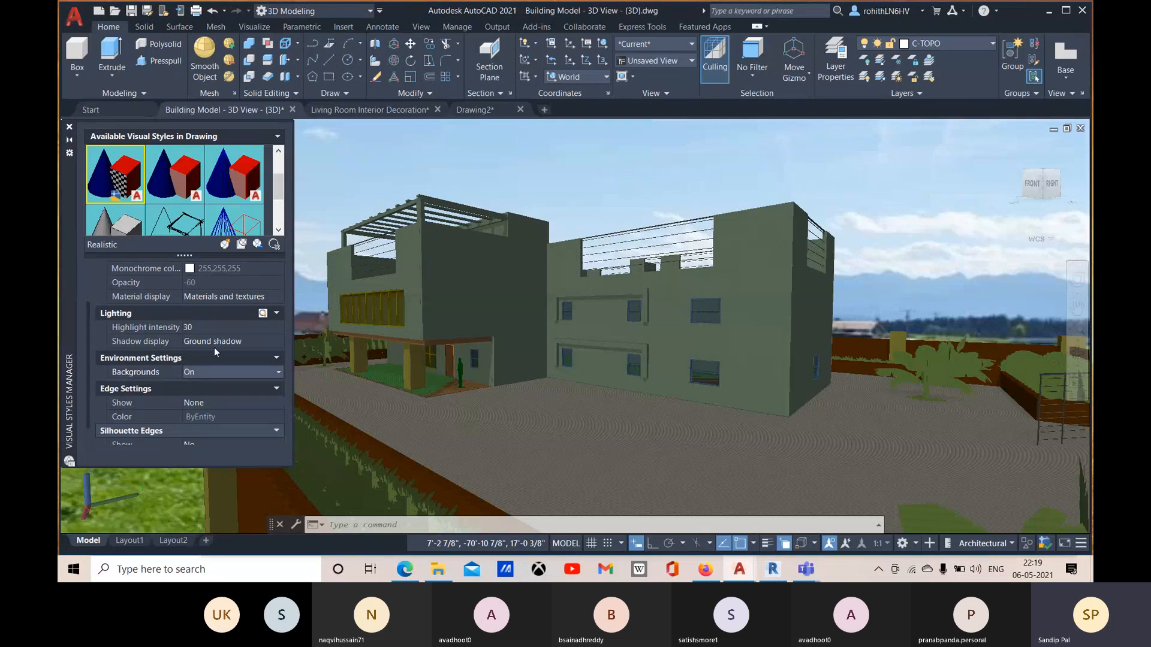
# Step: Set the Realistic style's shadow display to Mapped Object shadows, review its edge settings and close the Visual Styles Manager
pyautogui.click(255, 339)
pyautogui.click(258, 340)
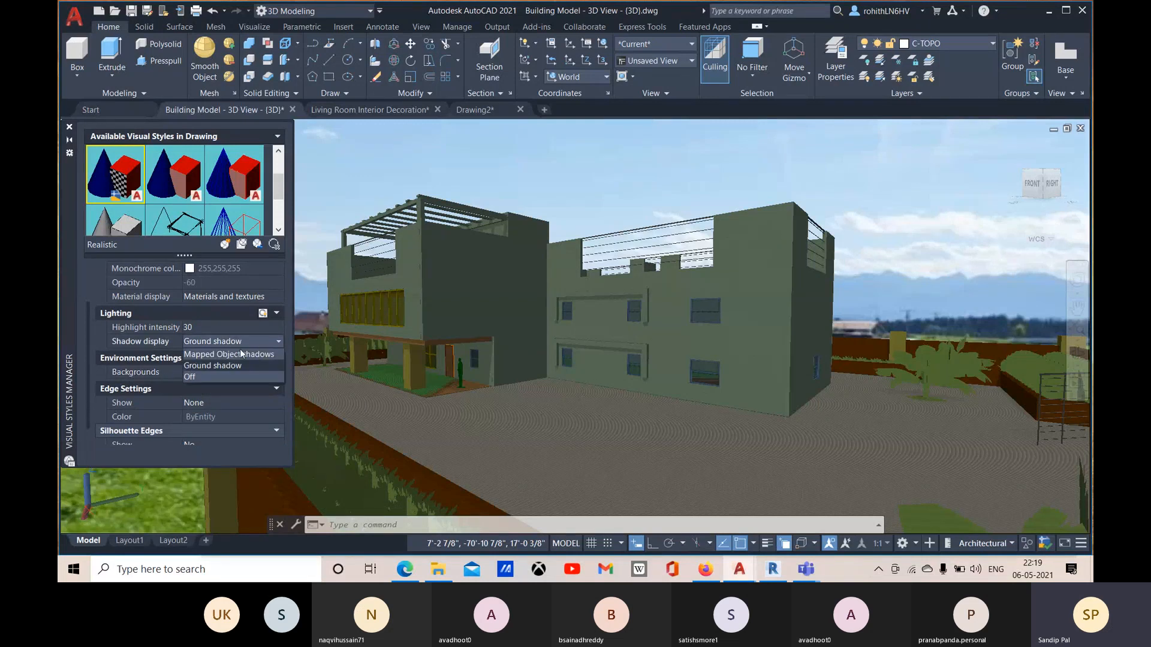
pyautogui.click(240, 355)
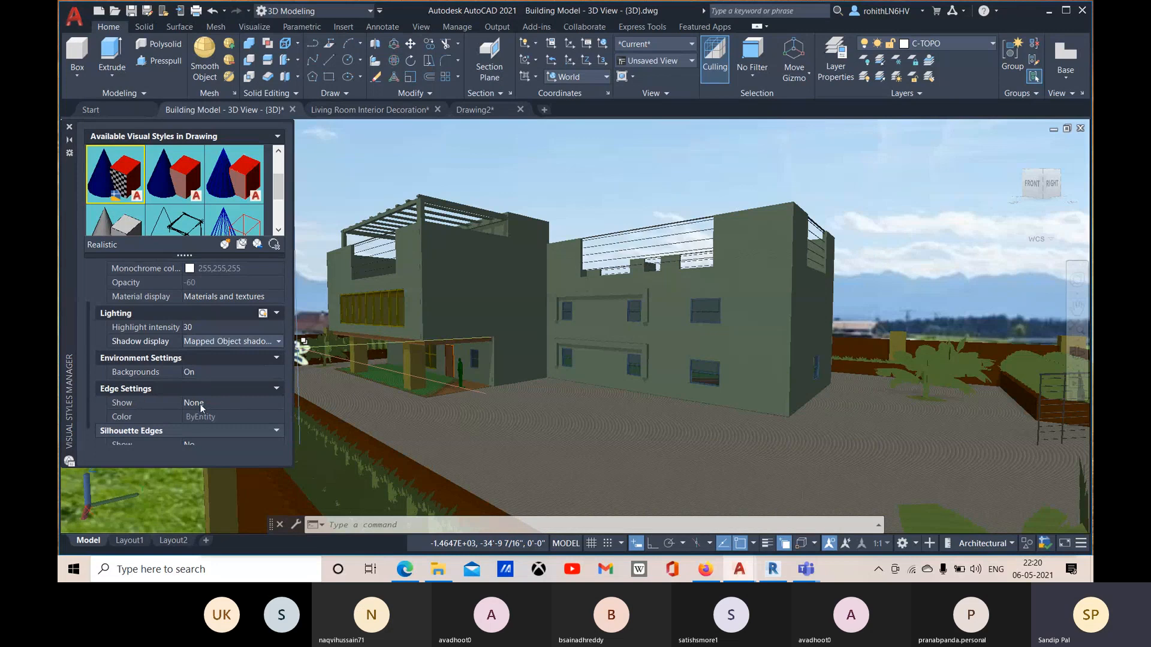
pyautogui.scroll(-1, 201, 408)
pyautogui.scroll(1, 224, 395)
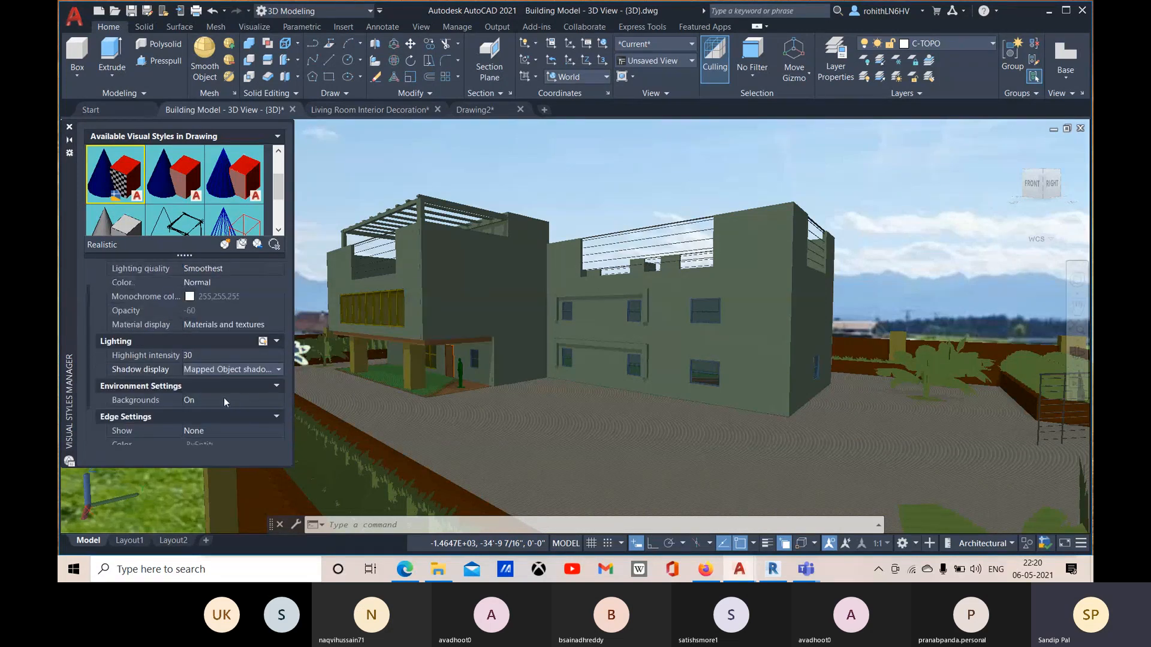
pyautogui.scroll(-1, 169, 418)
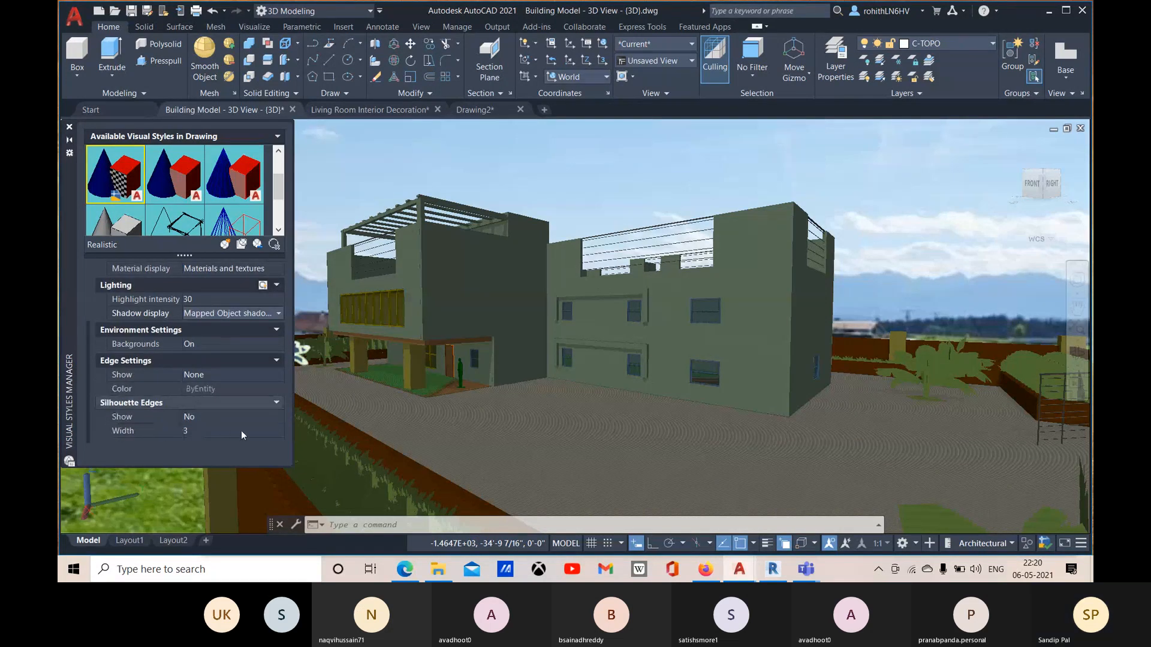
pyautogui.click(69, 127)
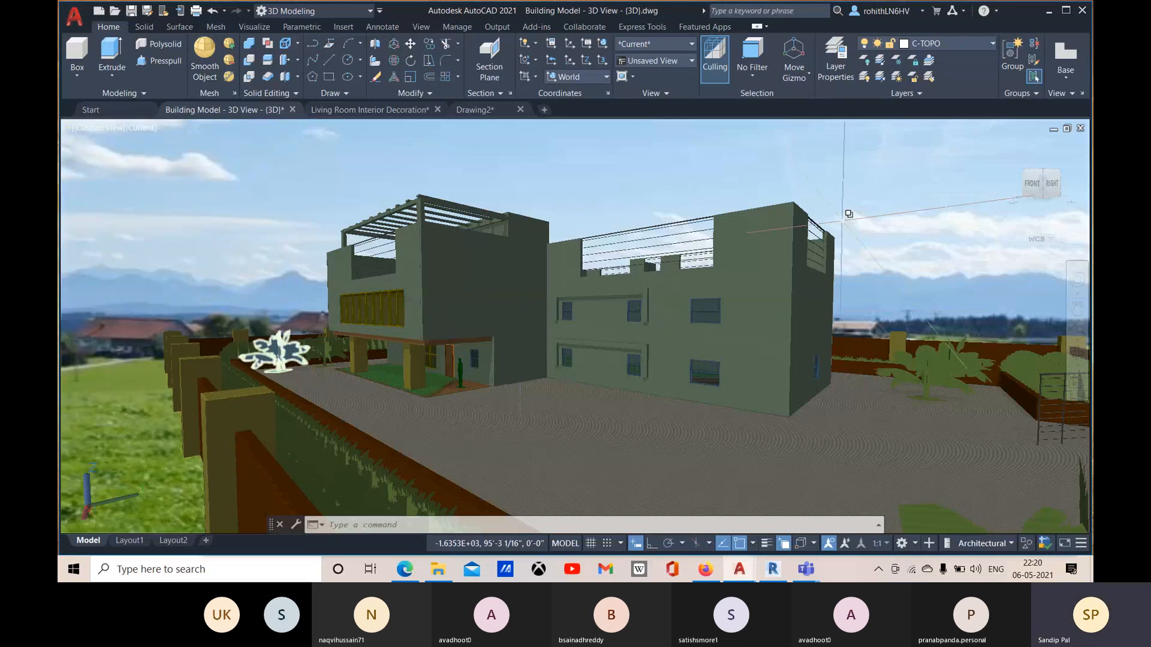
# Step: Start a test render of the current building view in a separate window, cancel it partway and close the window
pyautogui.click(252, 28)
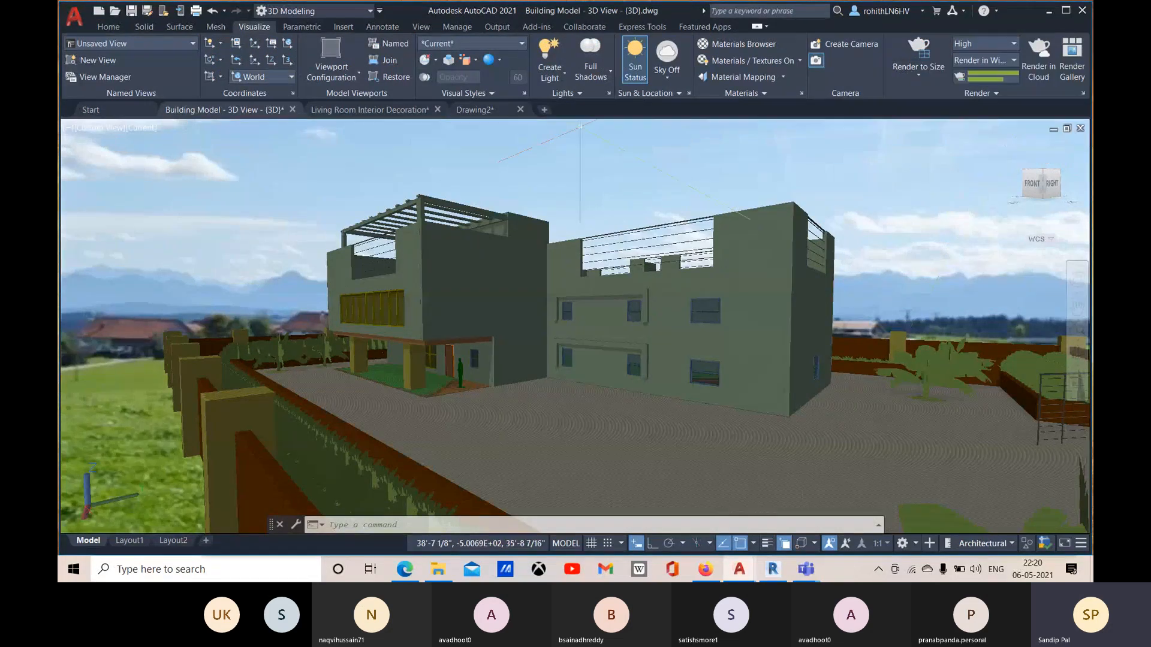
pyautogui.click(91, 128)
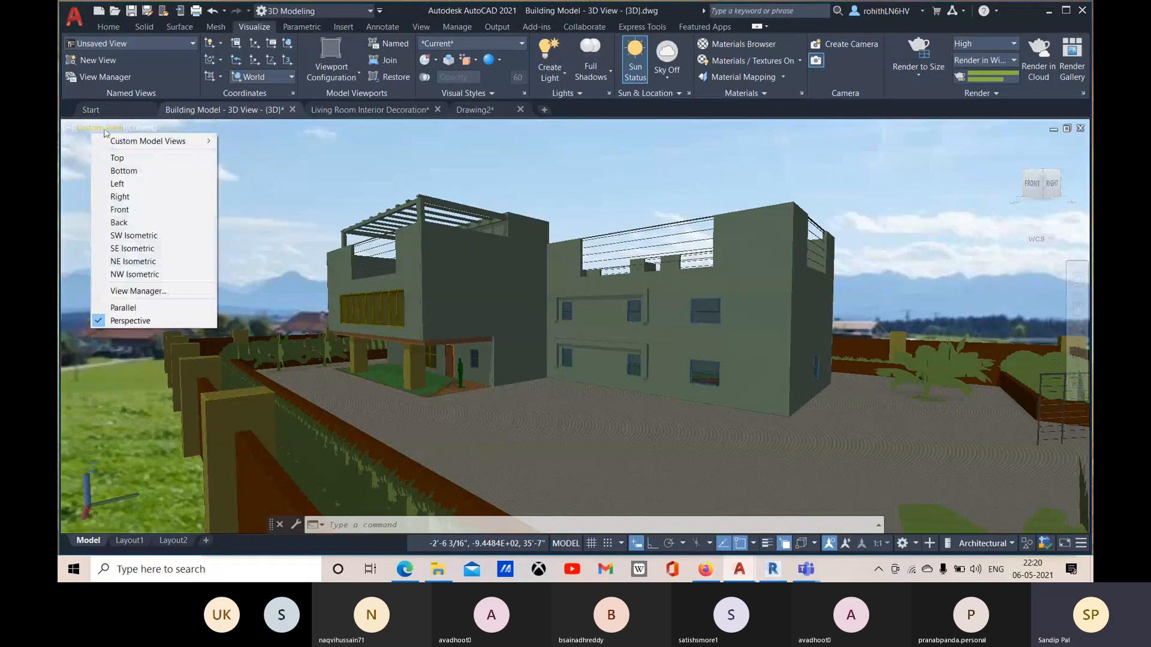
pyautogui.moveTo(180, 141)
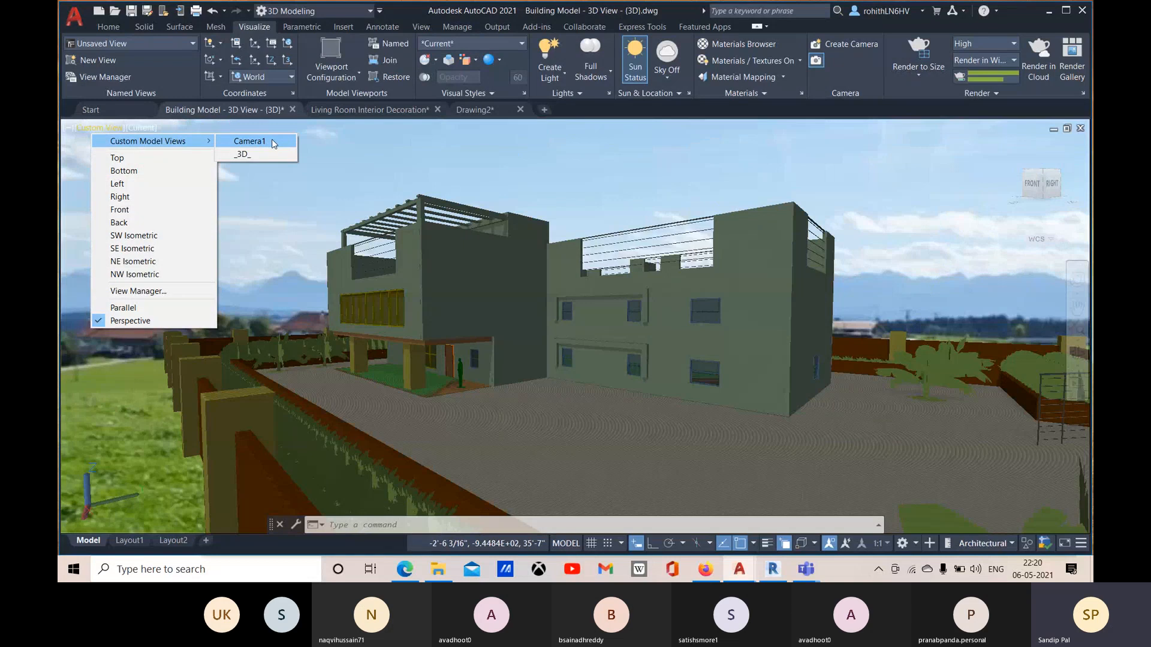
pyautogui.click(739, 116)
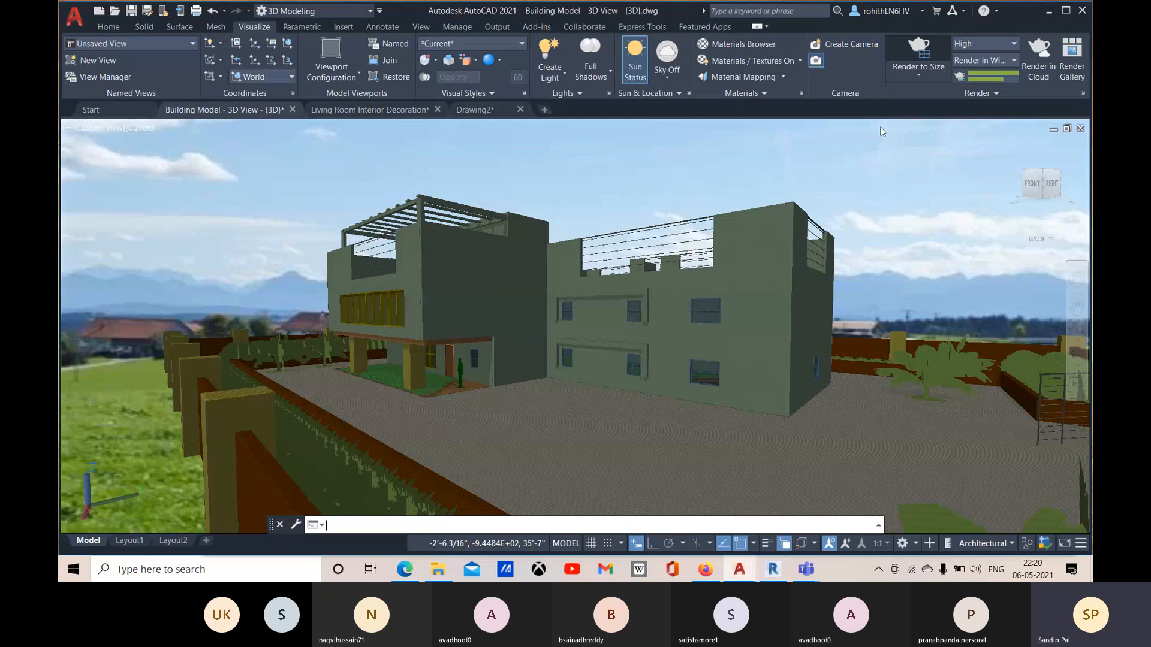
pyautogui.click(918, 68)
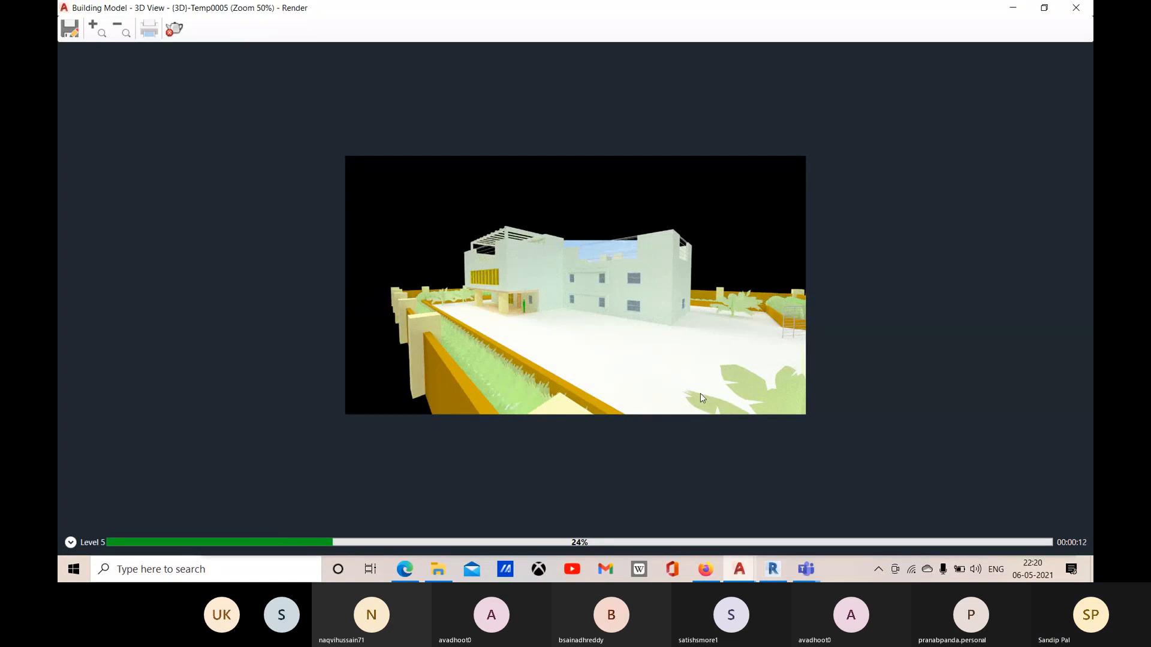
pyautogui.click(175, 33)
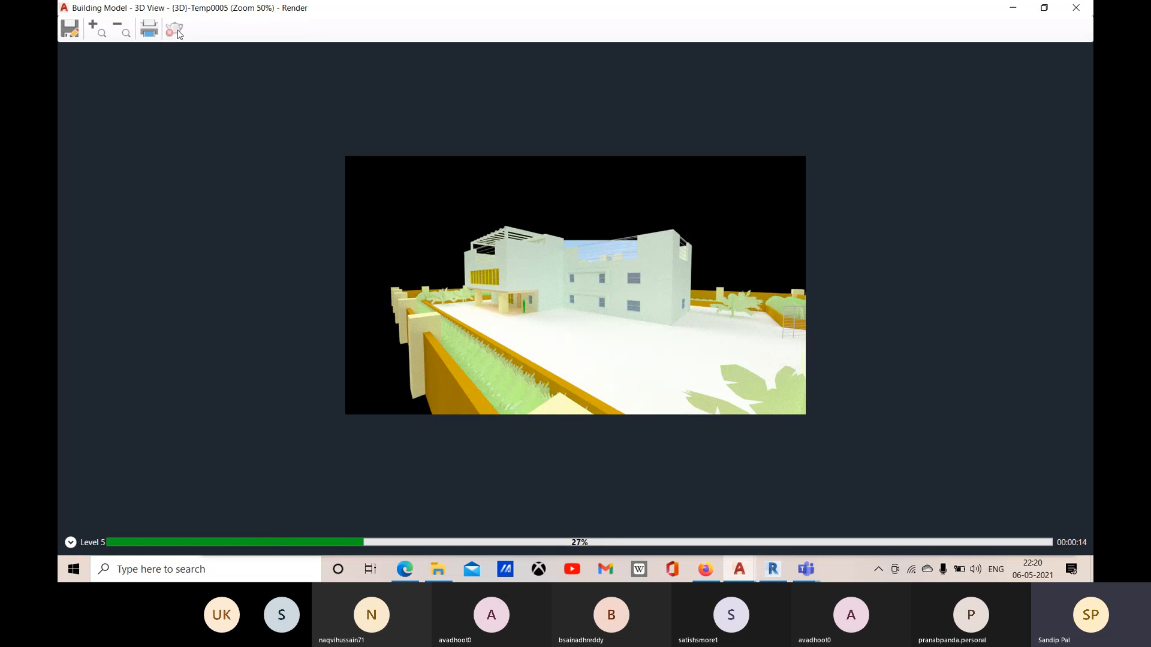
pyautogui.click(1073, 13)
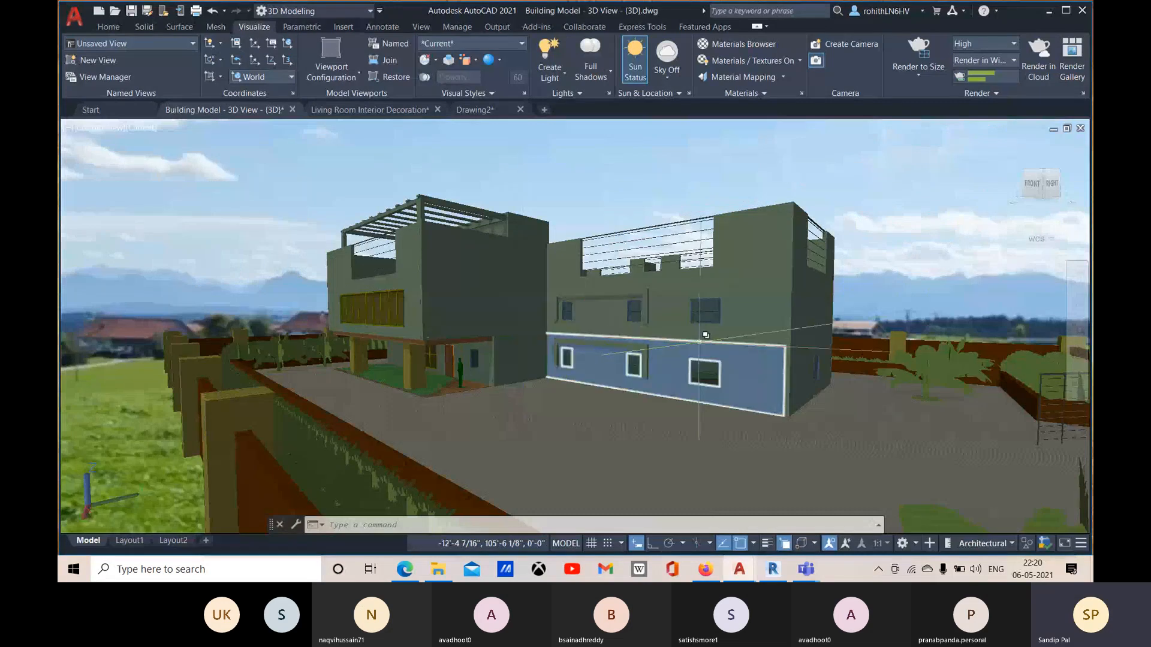
# Step: Restore the saved Camera1 view, turn the render environment on and close the Render Environment & Exposure settings
pyautogui.click(108, 128)
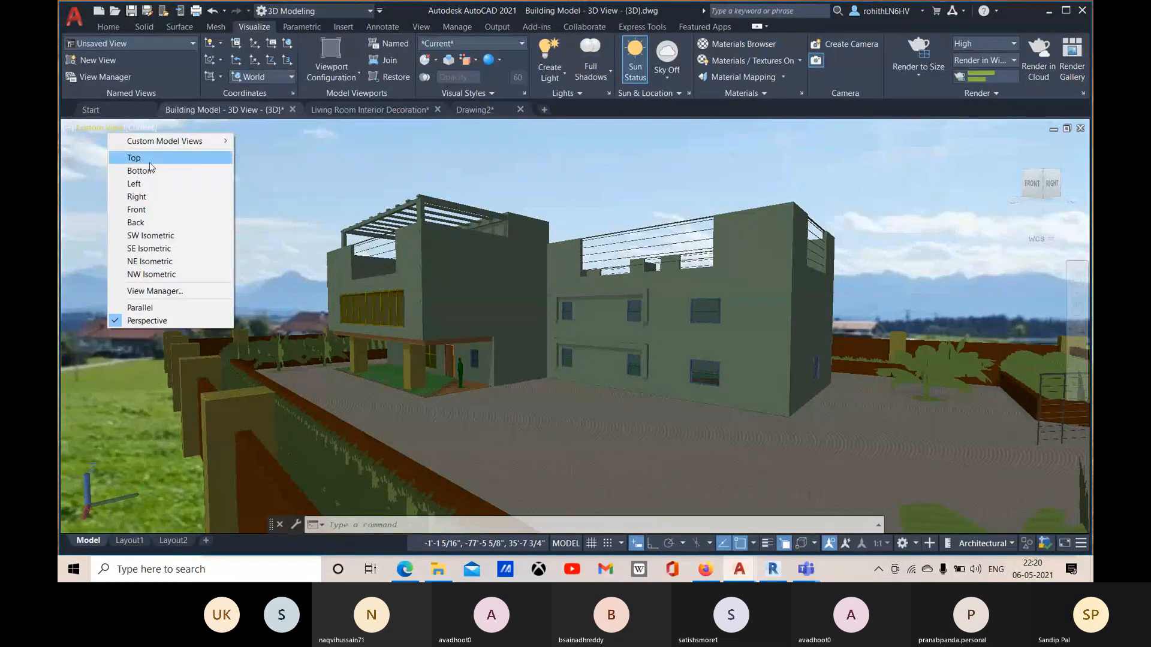
pyautogui.moveTo(184, 147)
pyautogui.click(245, 142)
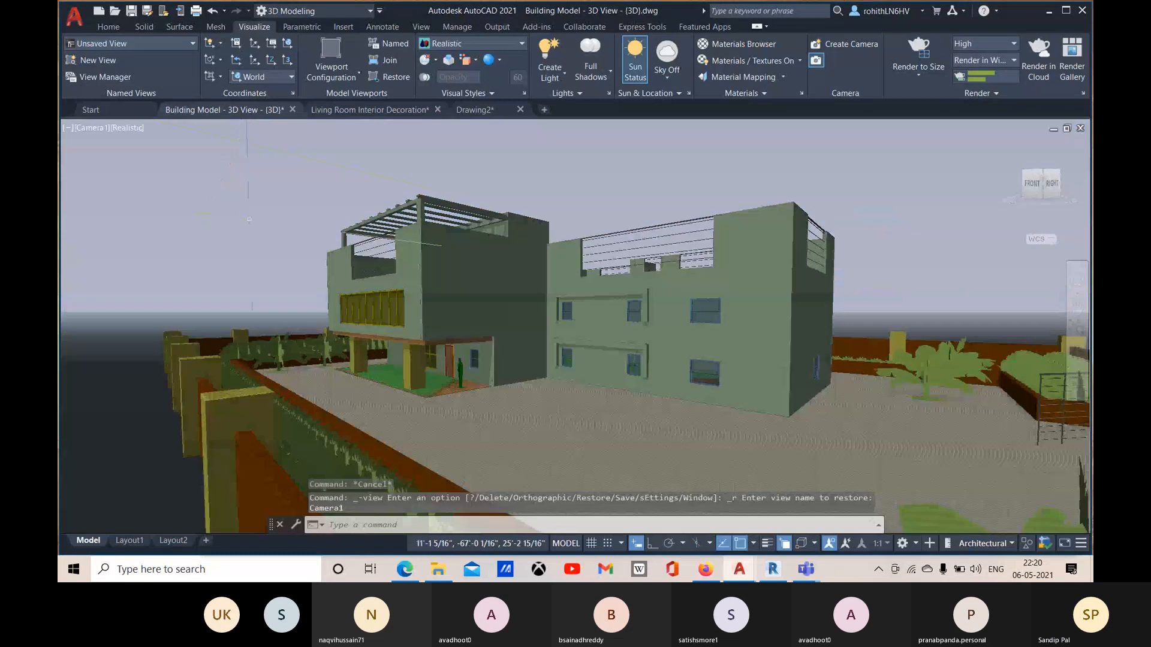
pyautogui.click(968, 94)
pyautogui.click(918, 110)
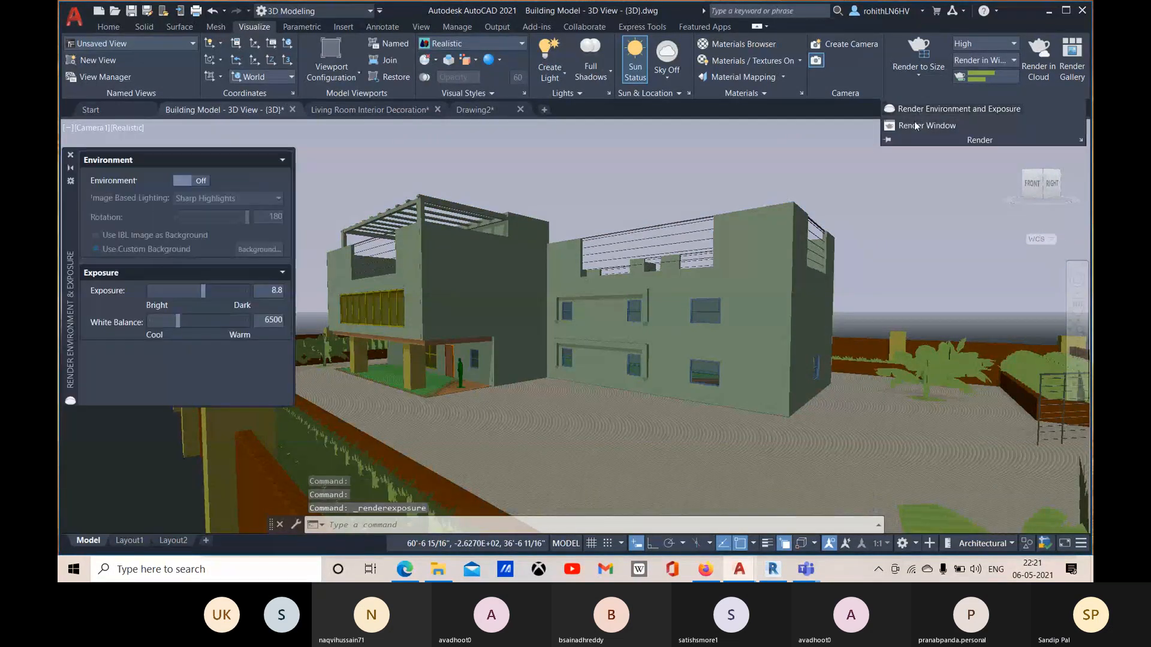
pyautogui.click(200, 180)
pyautogui.click(71, 154)
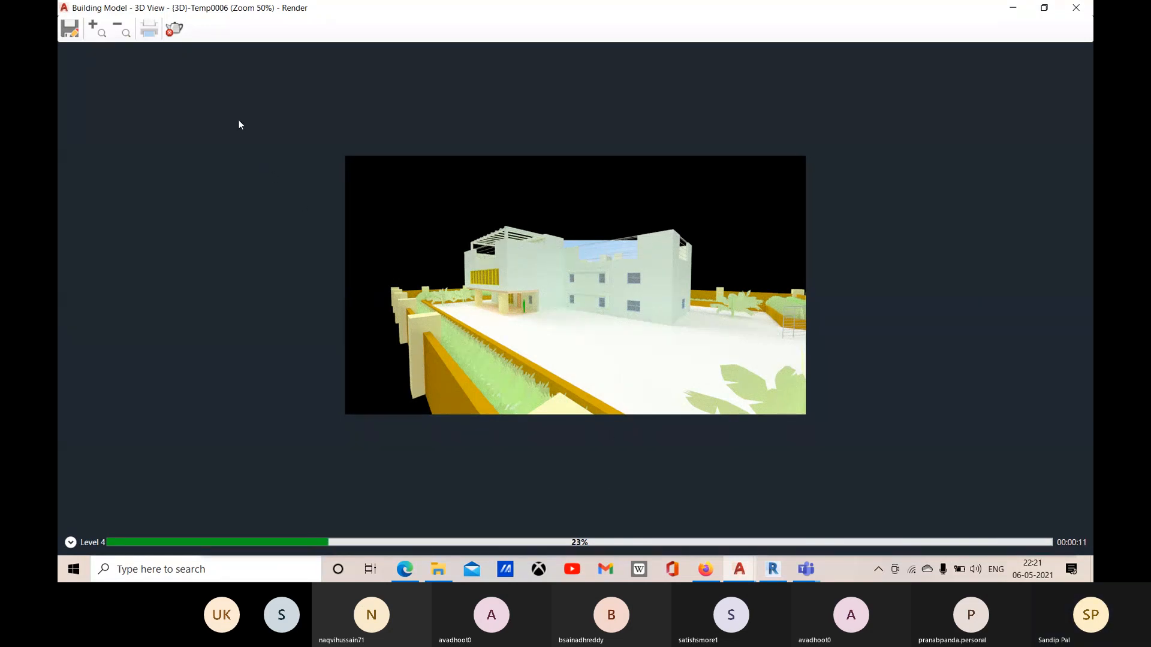
# Step: Cancel the running render of the Camera1 view and close its render window
pyautogui.click(175, 31)
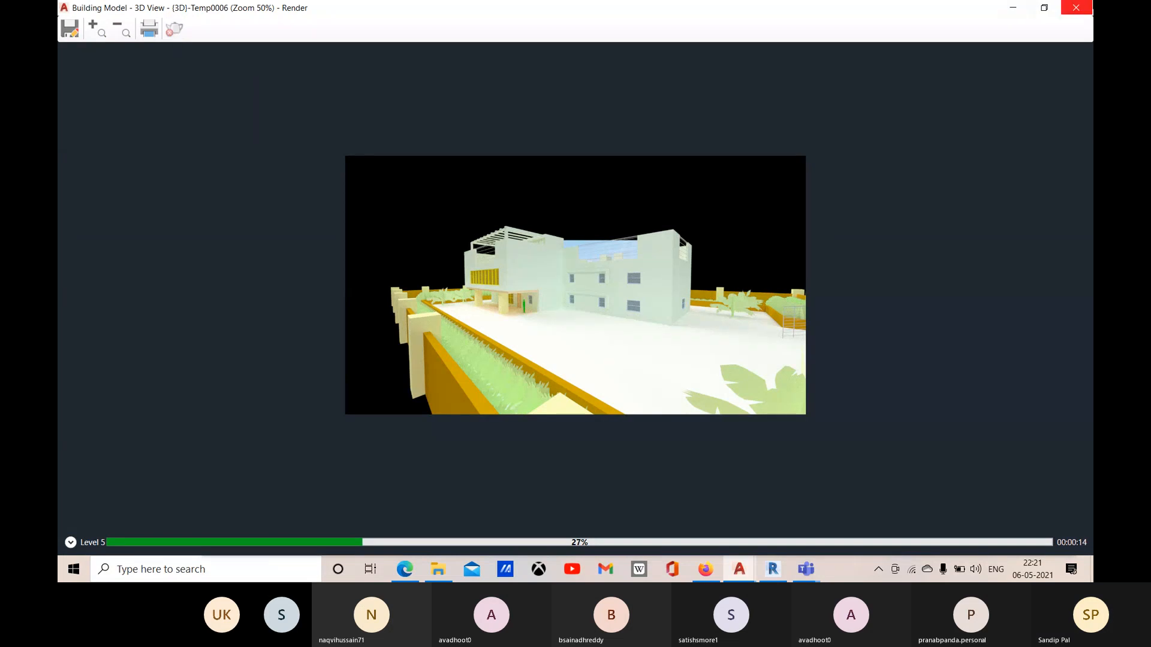
pyautogui.click(1076, 8)
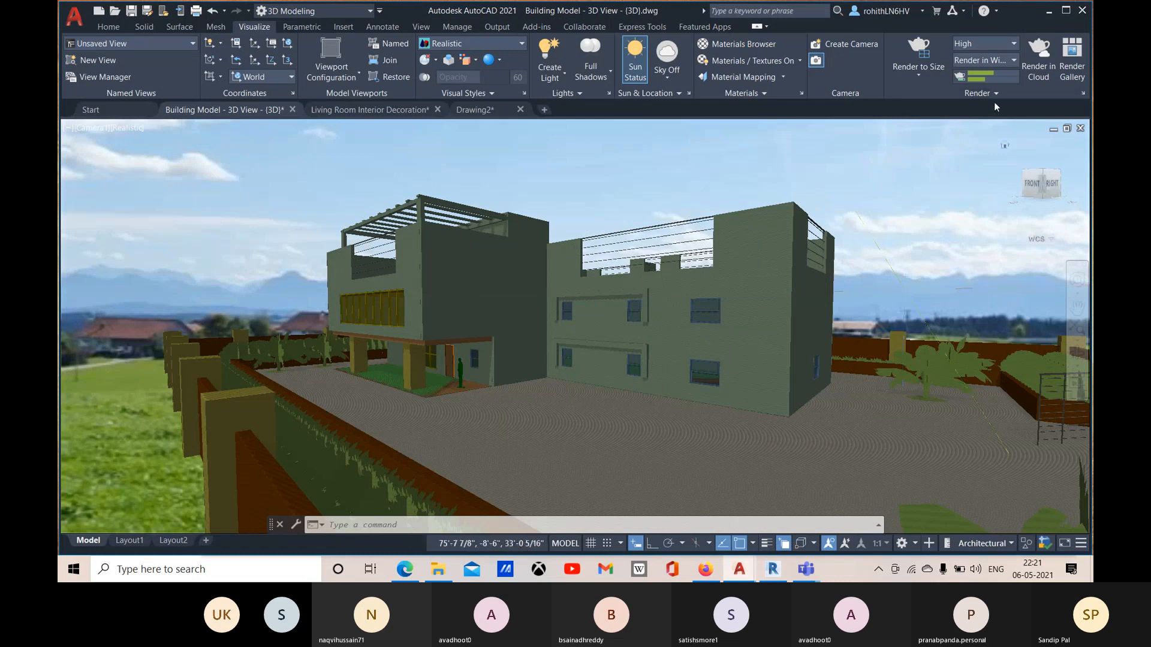
# Step: Review the High preset's render duration and accuracy settings in the Render Presets Manager, and close it
pyautogui.click(1031, 98)
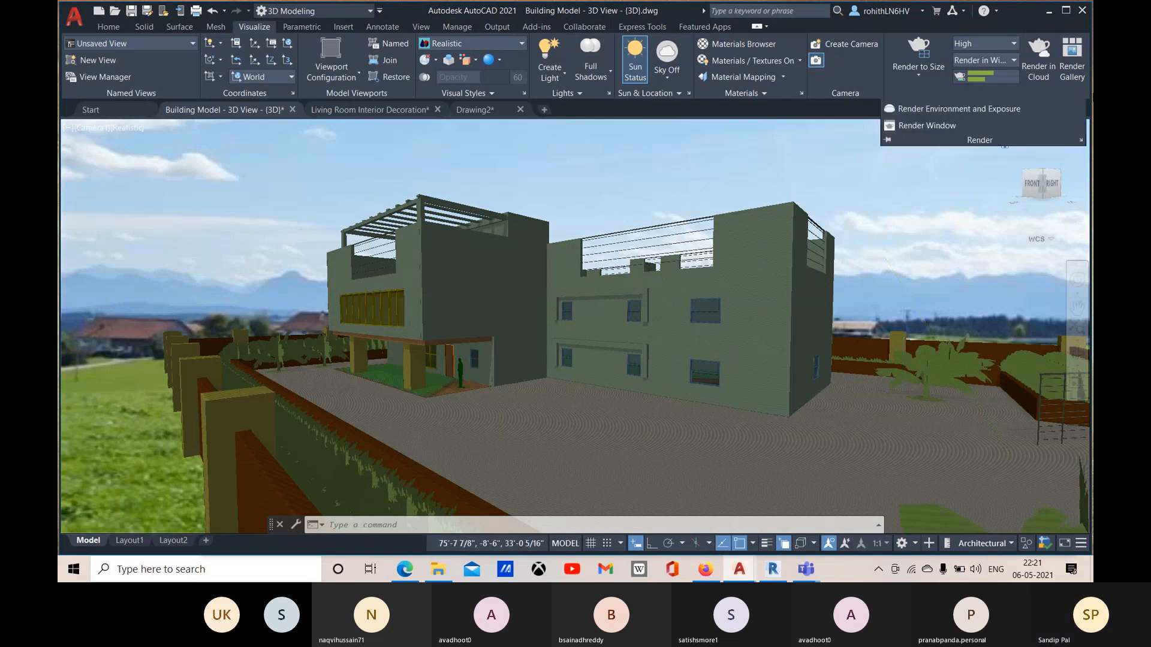
pyautogui.click(1083, 94)
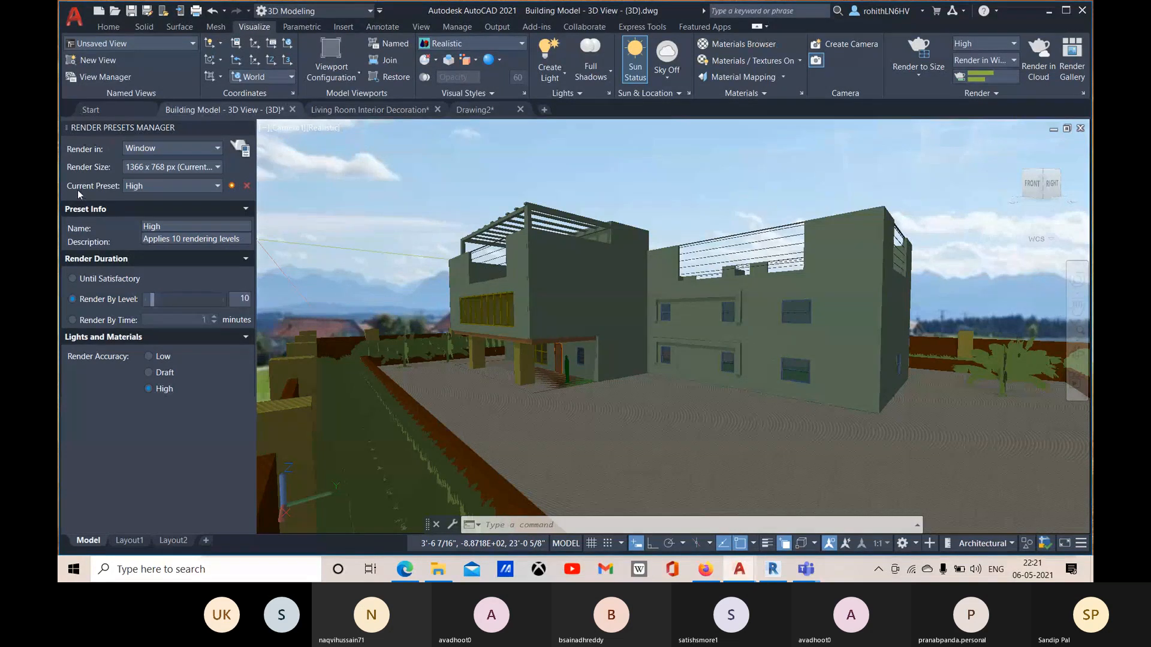
pyautogui.click(246, 128)
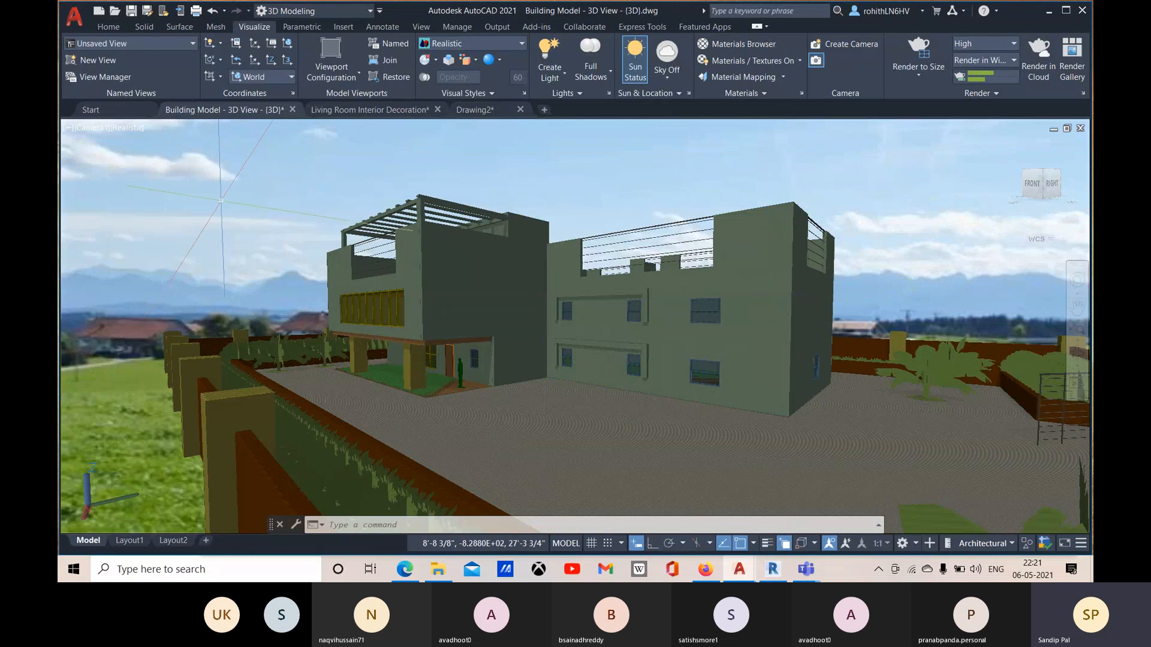
pyautogui.press('Escape')
pyautogui.press('Escape')
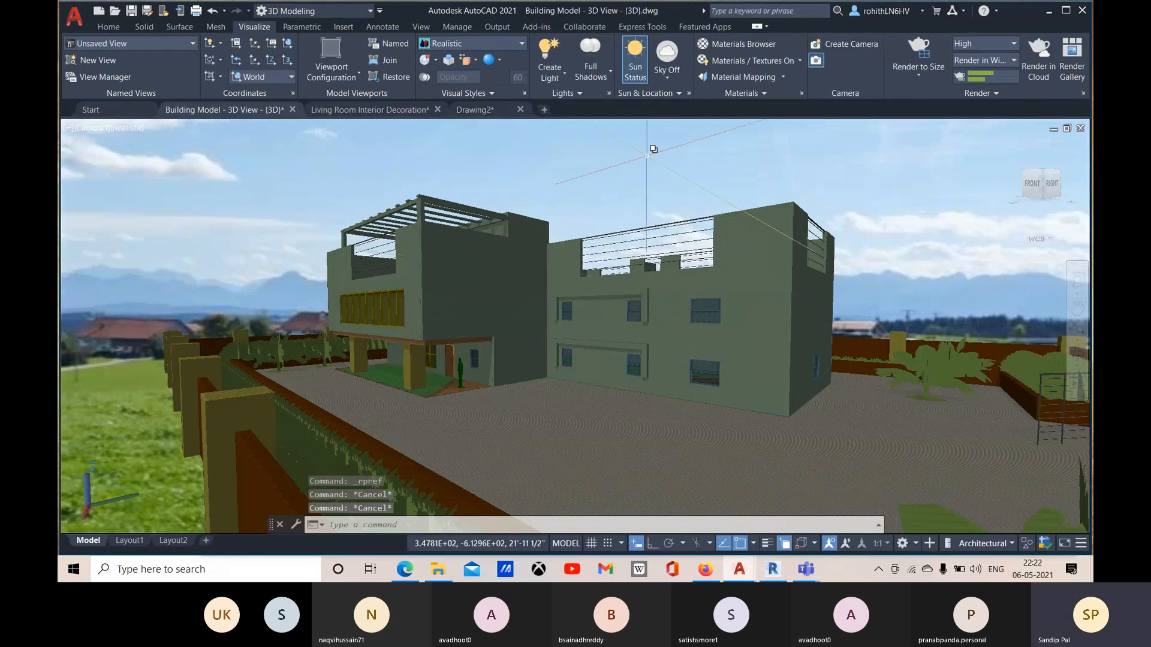
# Step: Switch the sky to Sky Background and Illumination, and cancel and close the Camera1 test render partway
pyautogui.click(675, 81)
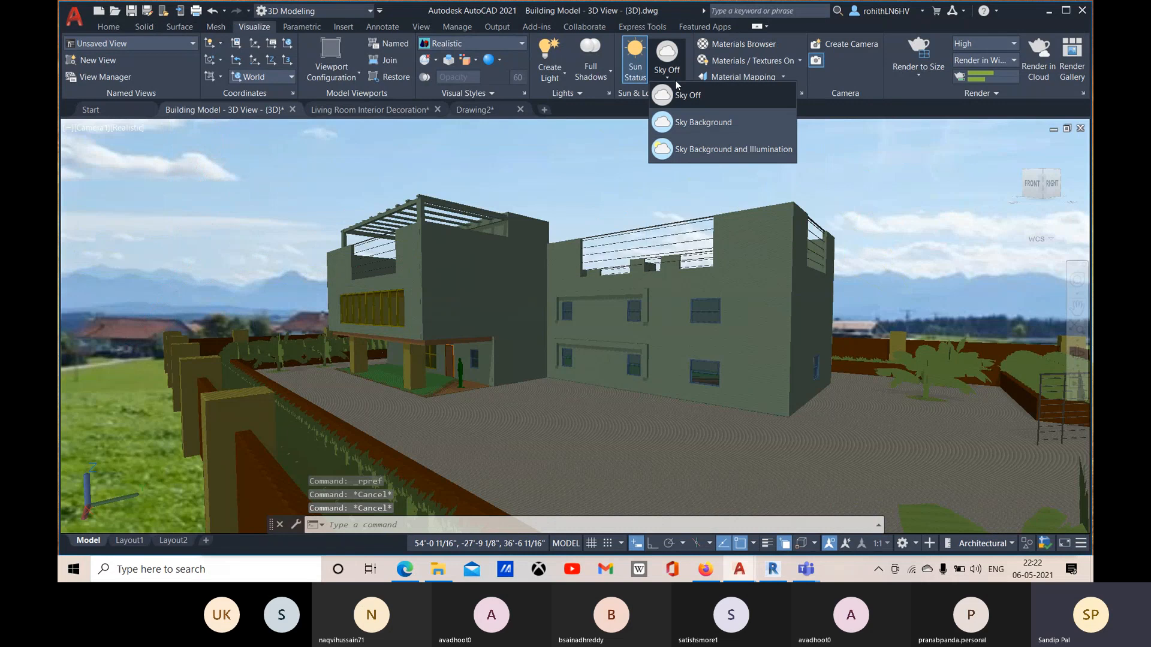
pyautogui.click(695, 150)
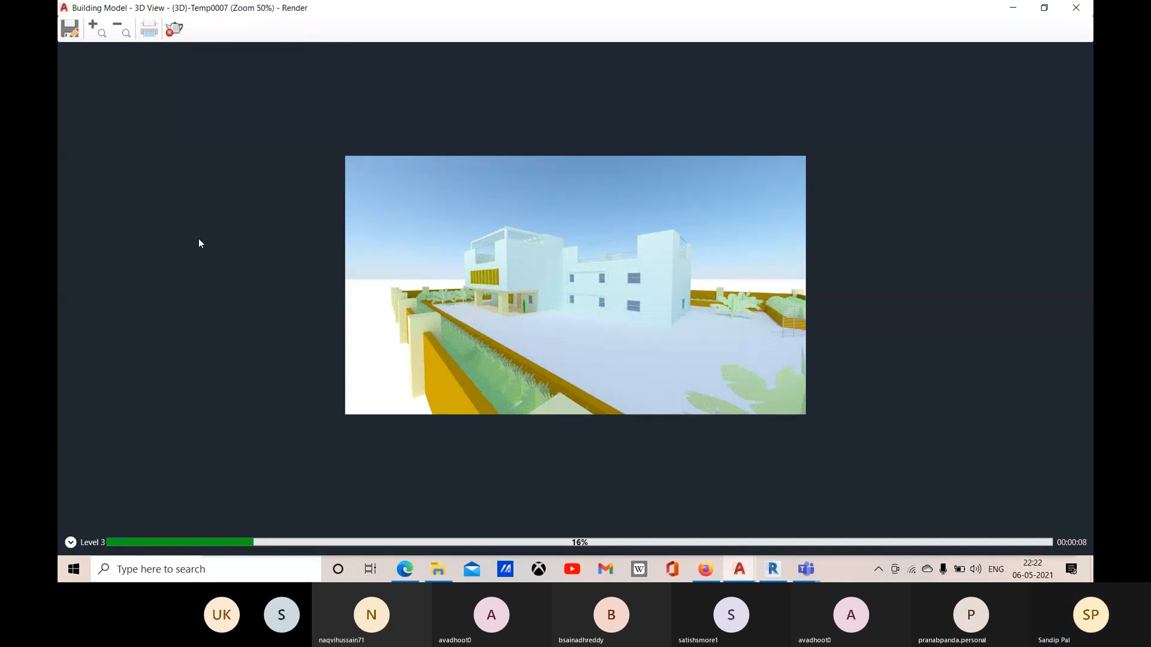
pyautogui.click(173, 31)
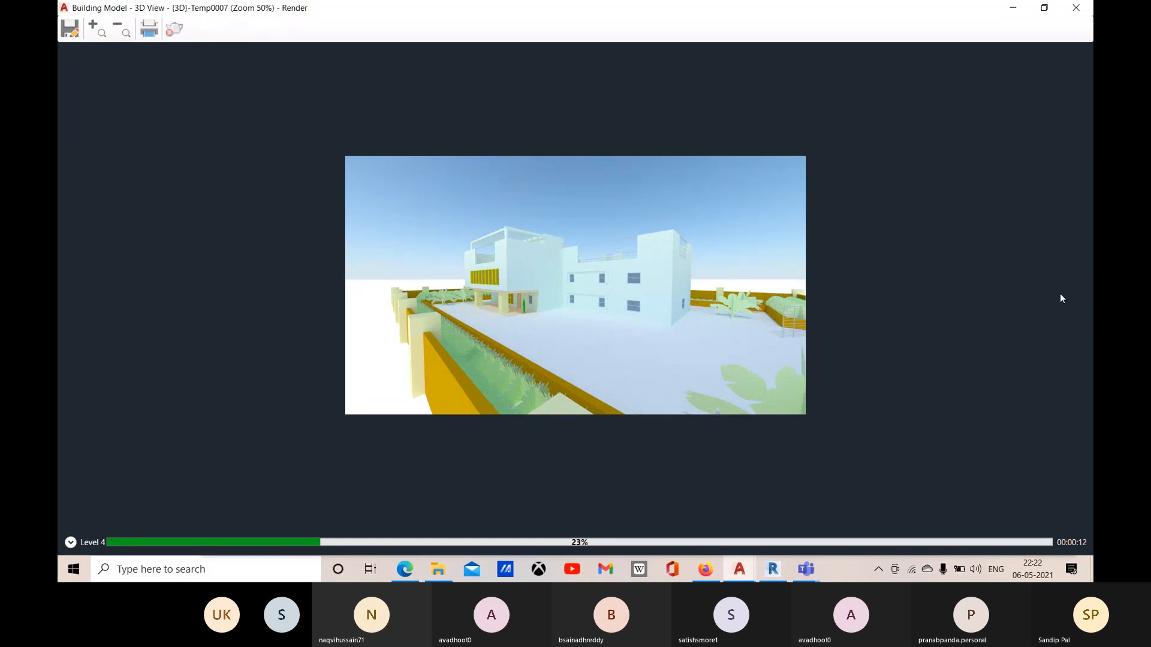
pyautogui.click(1076, 7)
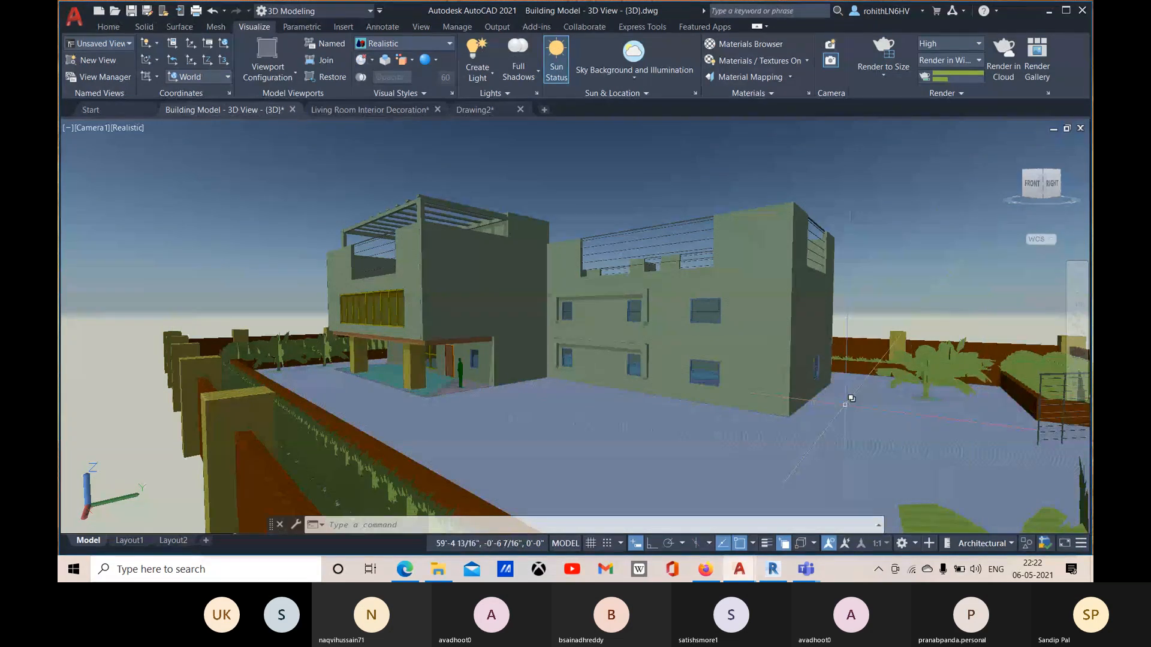
# Step: Render a closer custom view of the building as a brief test and abort it partway
pyautogui.scroll(2, 847, 398)
pyautogui.moveTo(839, 381); pyautogui.dragTo(834, 362, button='middle')
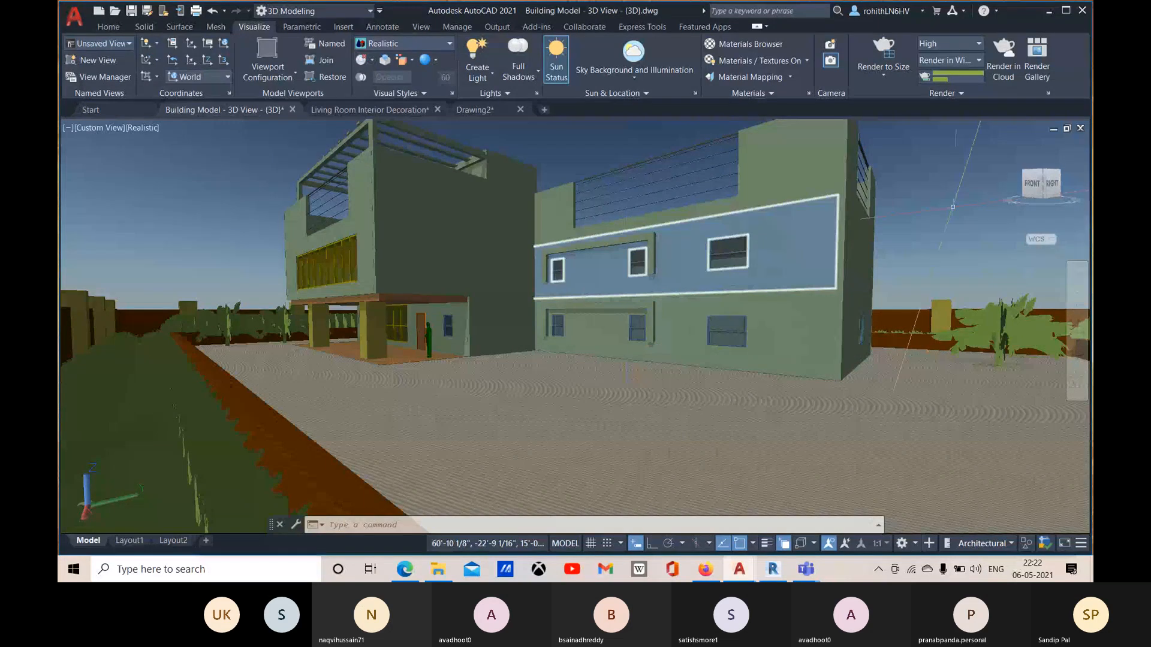
pyautogui.click(892, 47)
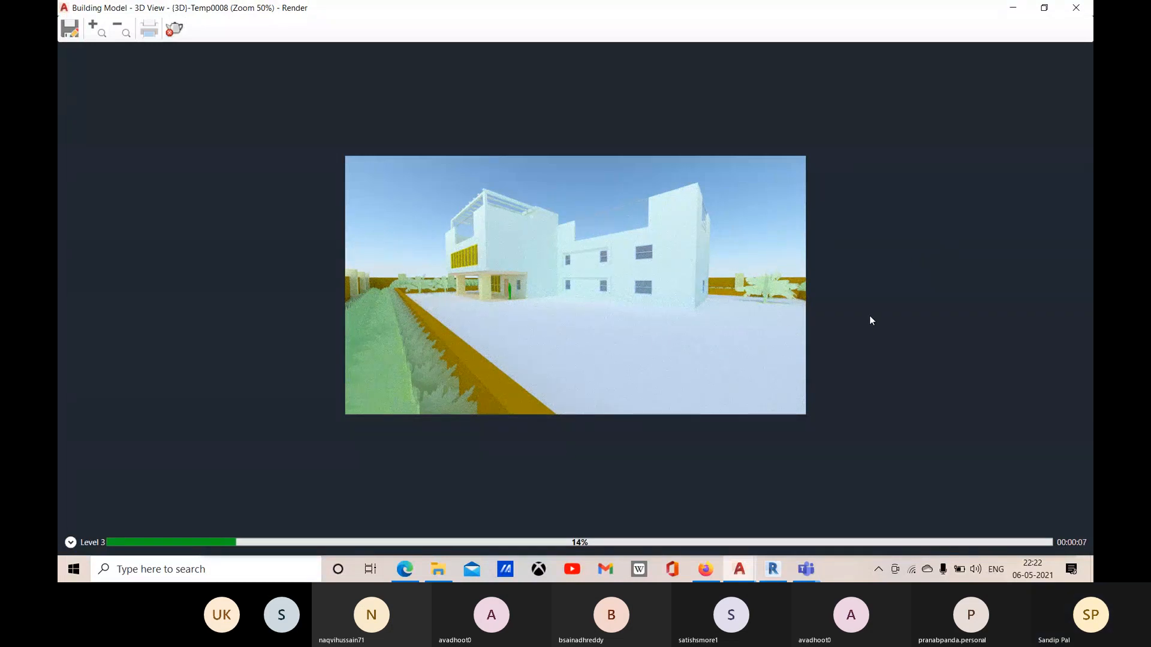
pyautogui.press('Escape')
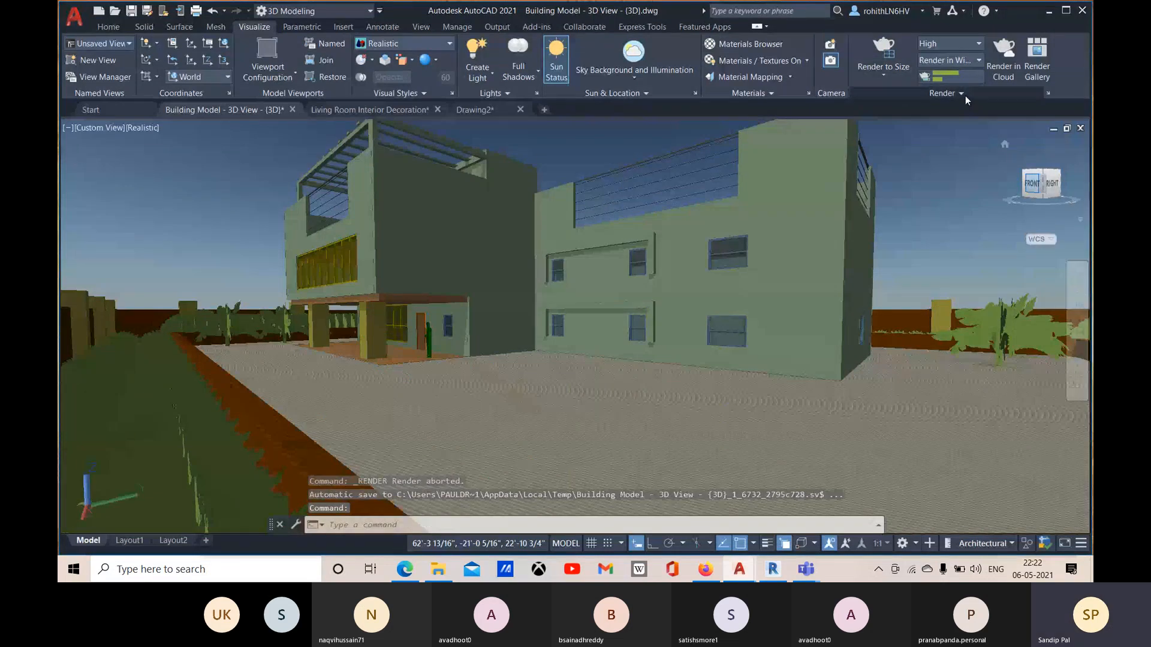
# Step: Darken the render exposure to 10.6 in the Render Environment & Exposure settings and close them
pyautogui.click(899, 94)
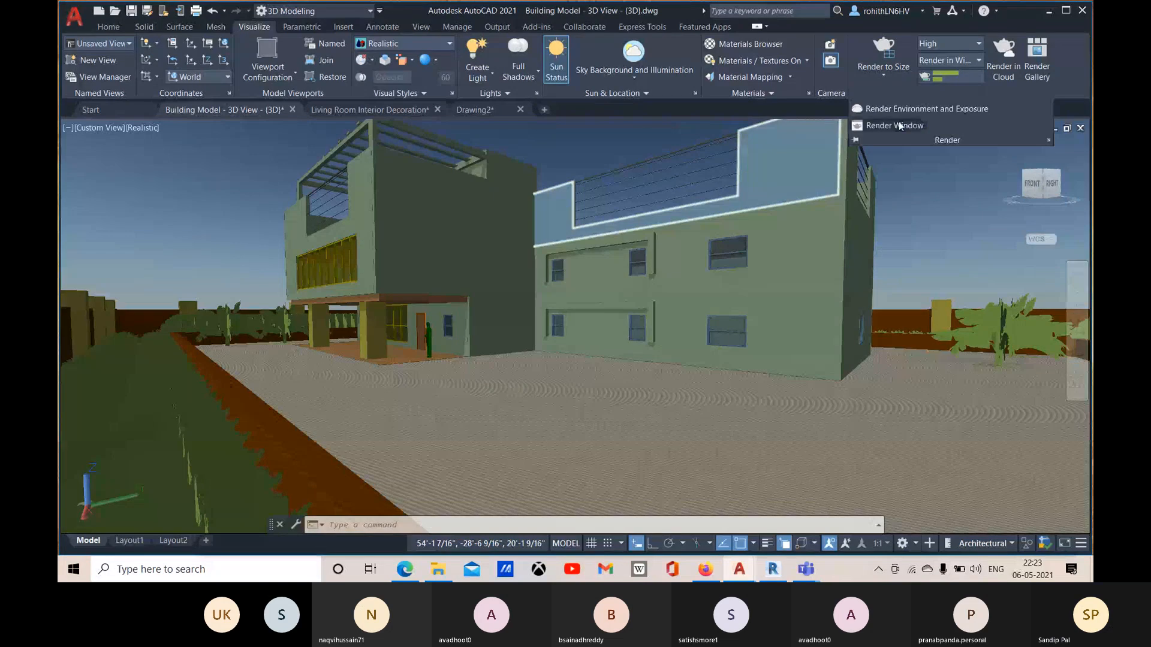
pyautogui.click(904, 110)
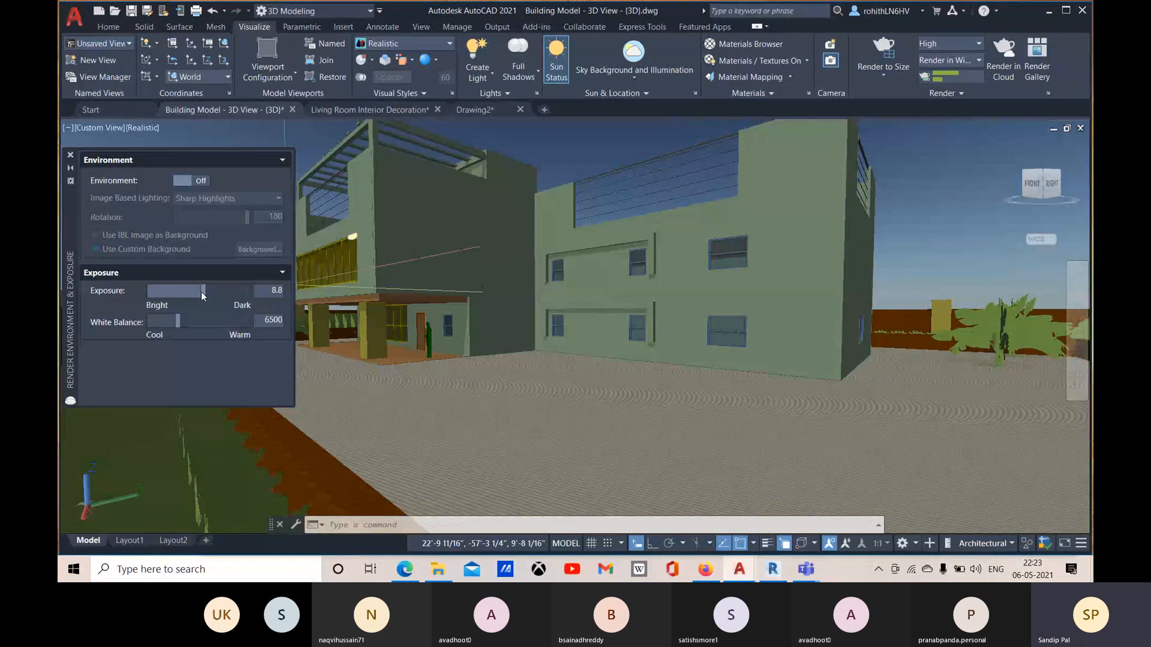
pyautogui.moveTo(204, 290); pyautogui.dragTo(209, 291)
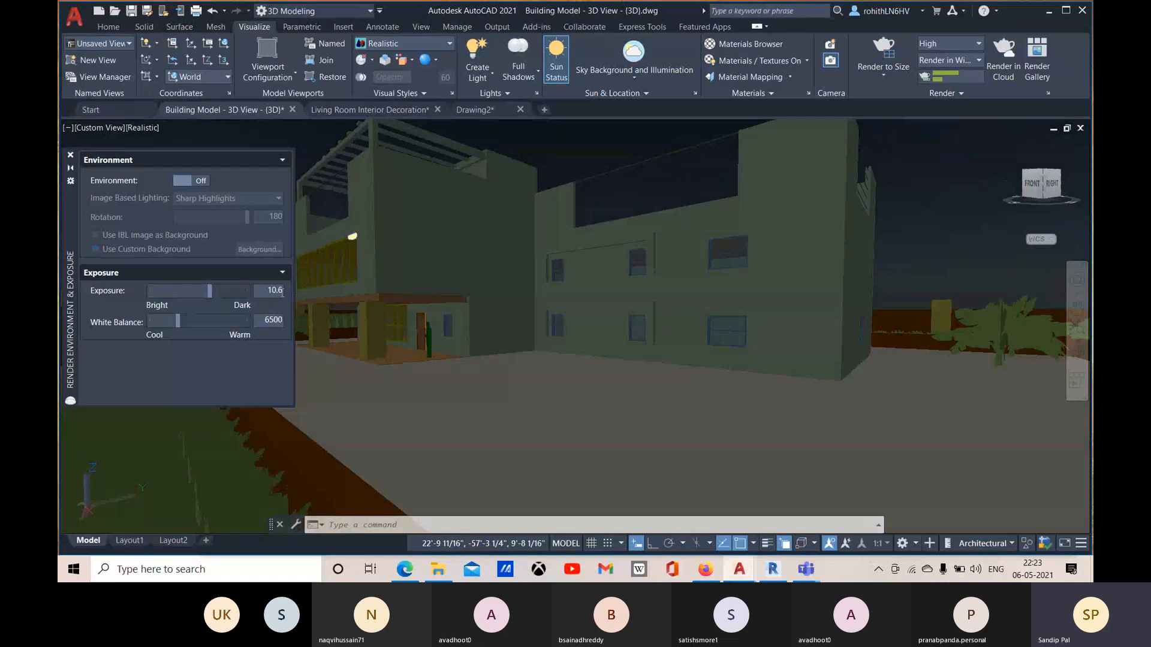
pyautogui.click(70, 155)
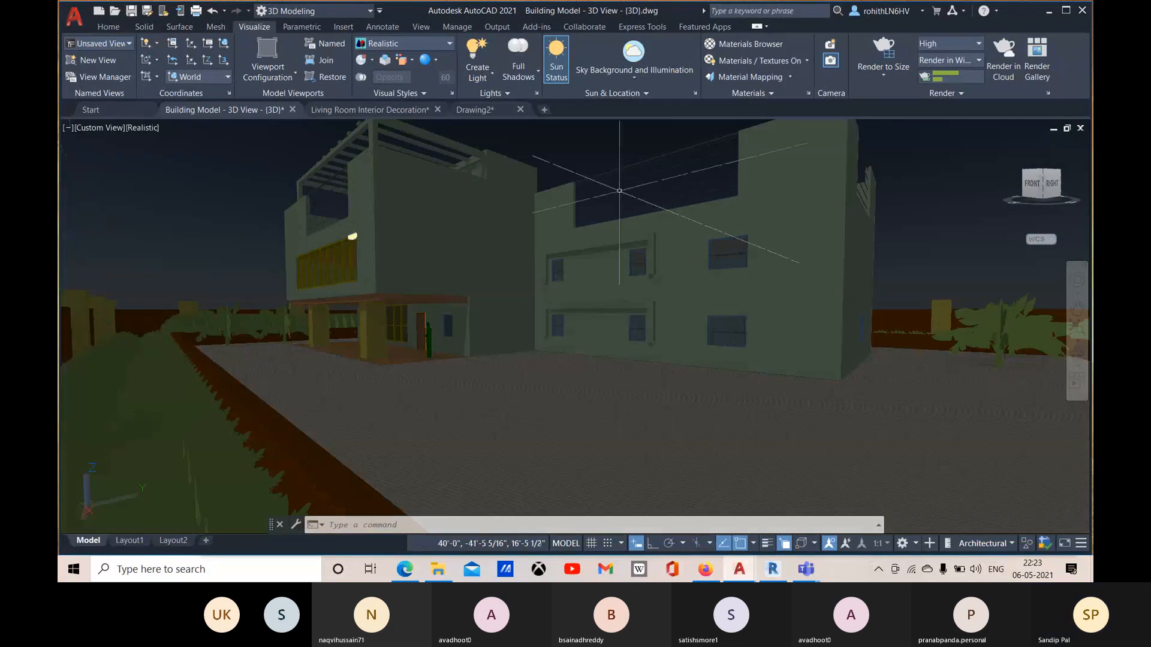
# Step: Test render the building with the darkened exposure, cancel it partway and close the render window
pyautogui.click(884, 54)
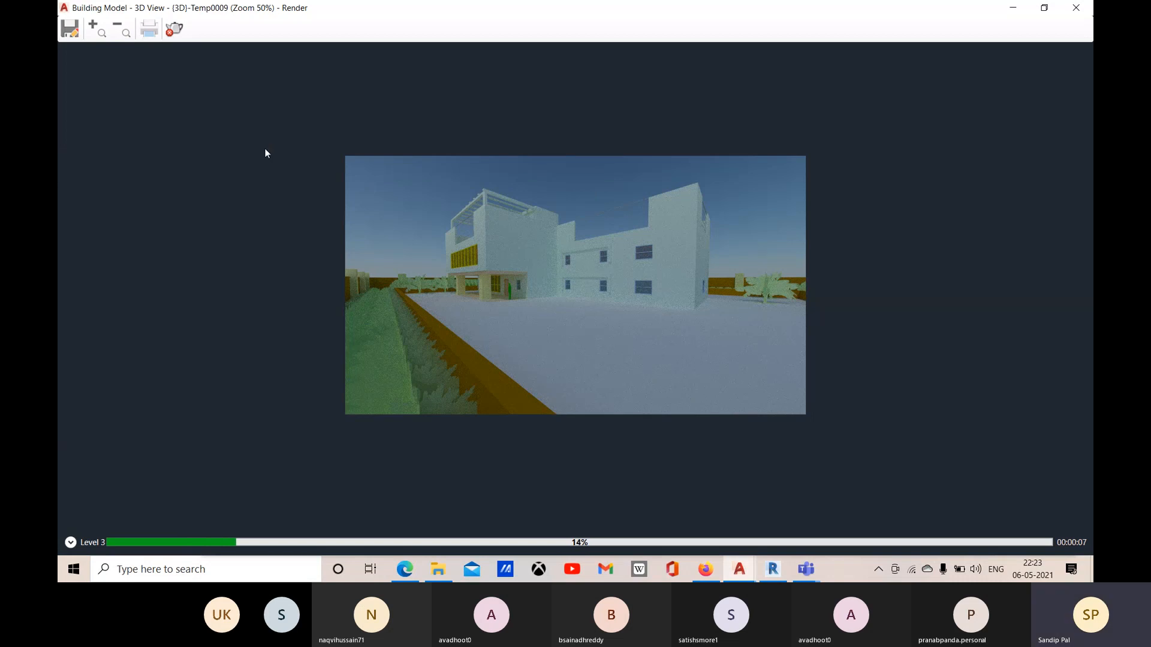
pyautogui.click(175, 36)
pyautogui.click(1084, 9)
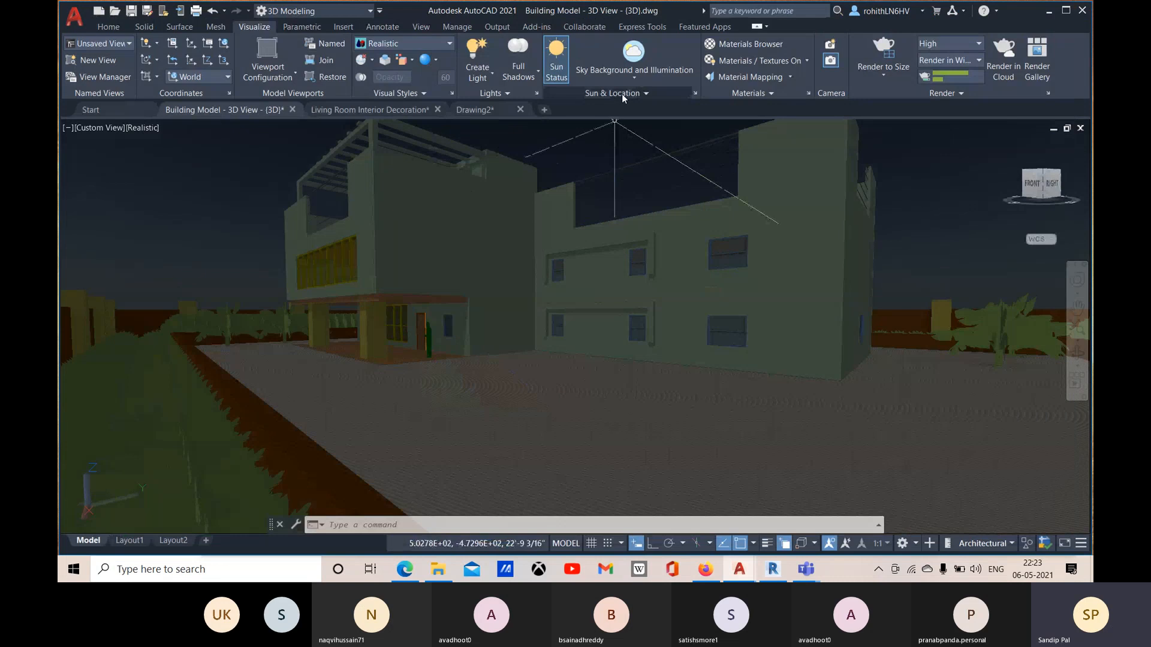
# Step: Set the sun's time of day to 11:00 in the Sun Properties and close them
pyautogui.click(695, 93)
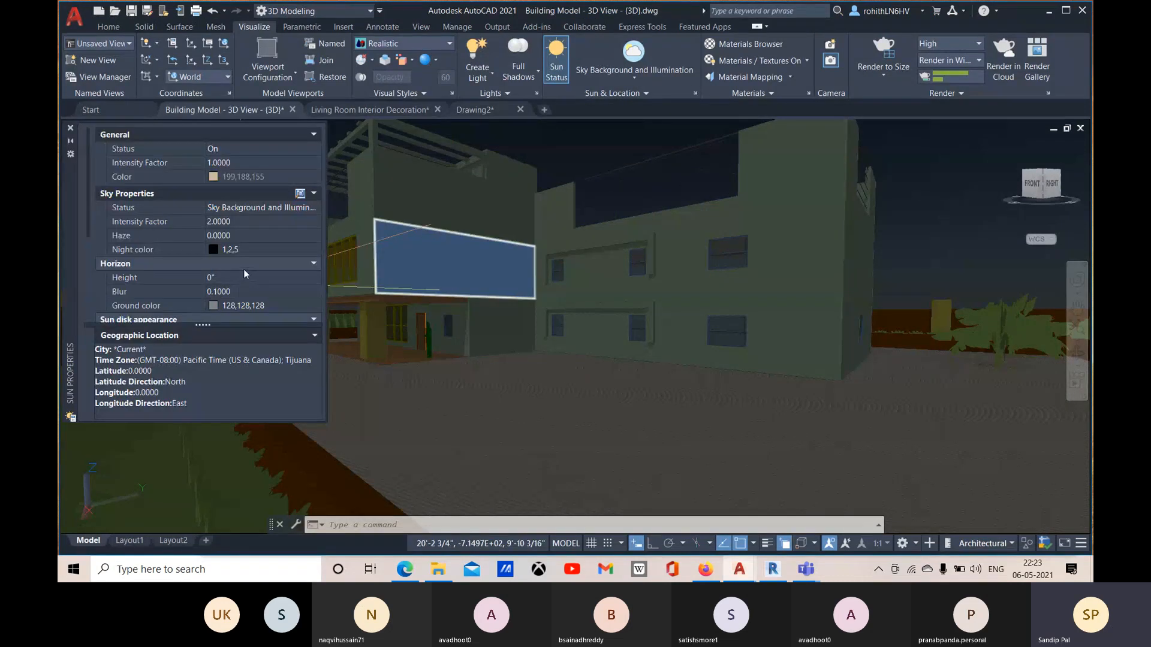
pyautogui.scroll(-4, 245, 274)
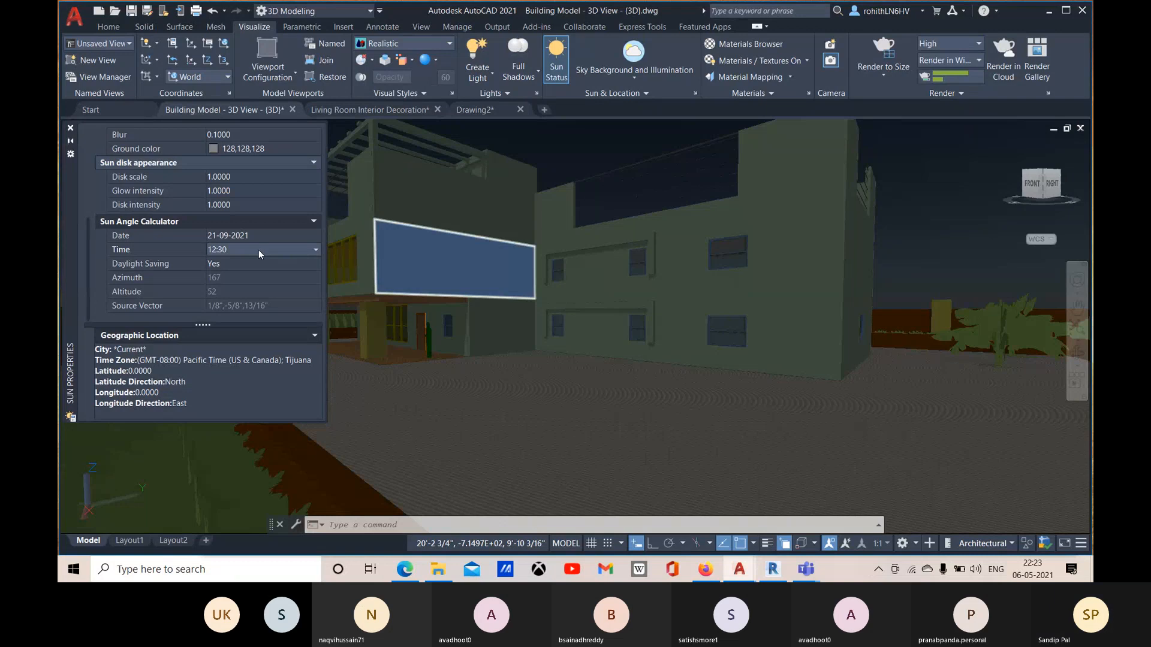
pyautogui.click(259, 249)
pyautogui.scroll(3, 238, 266)
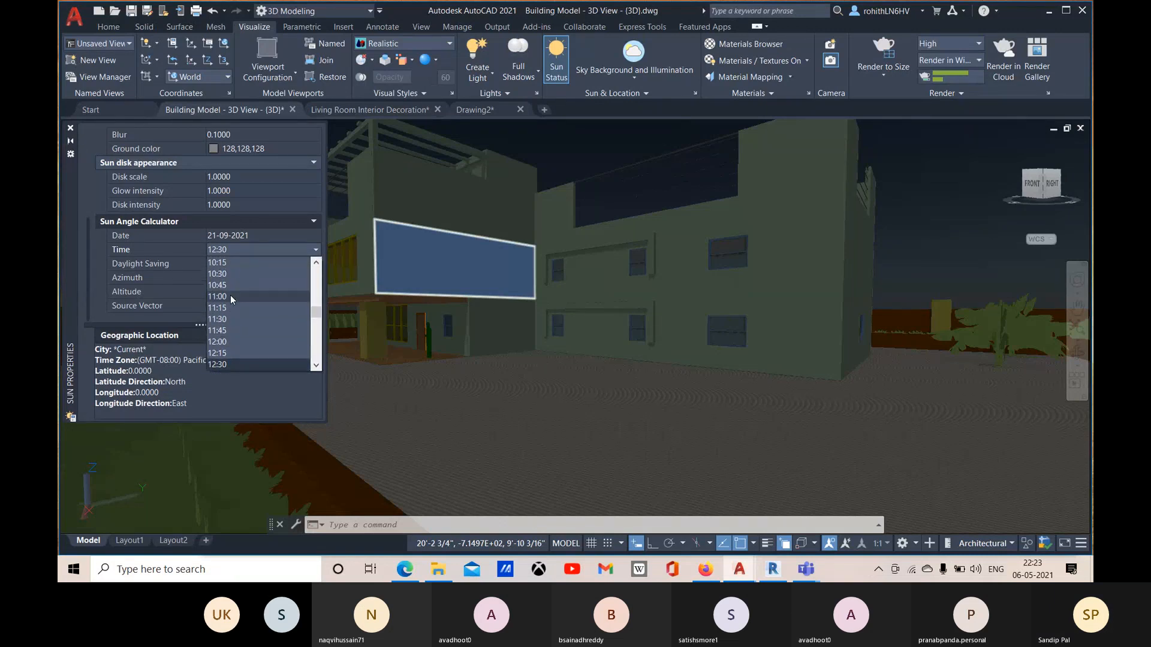
pyautogui.click(230, 296)
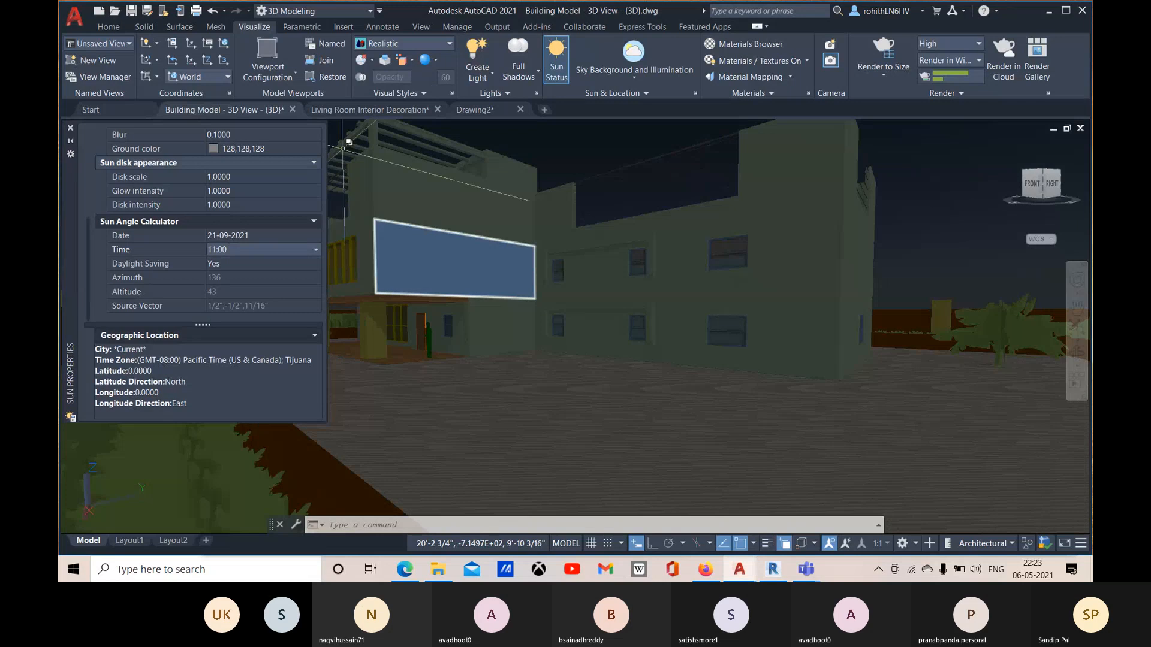
pyautogui.click(70, 128)
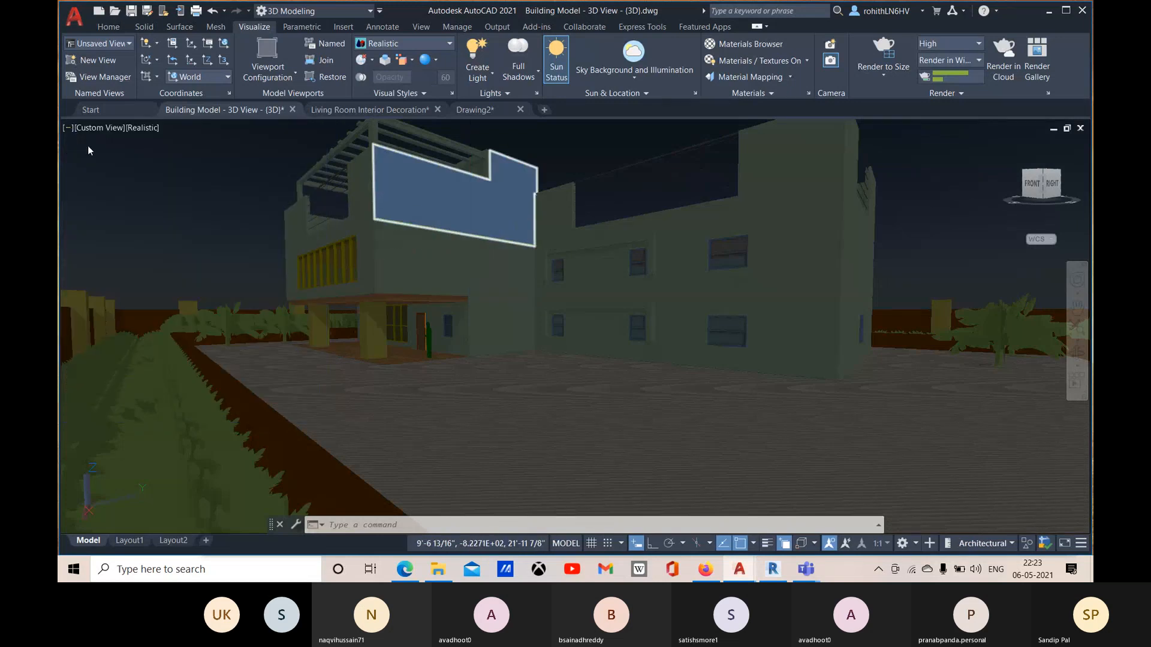
# Step: Brighten the render exposure to about 9.6 and close the Render Environment & Exposure settings
pyautogui.click(940, 95)
pyautogui.click(890, 111)
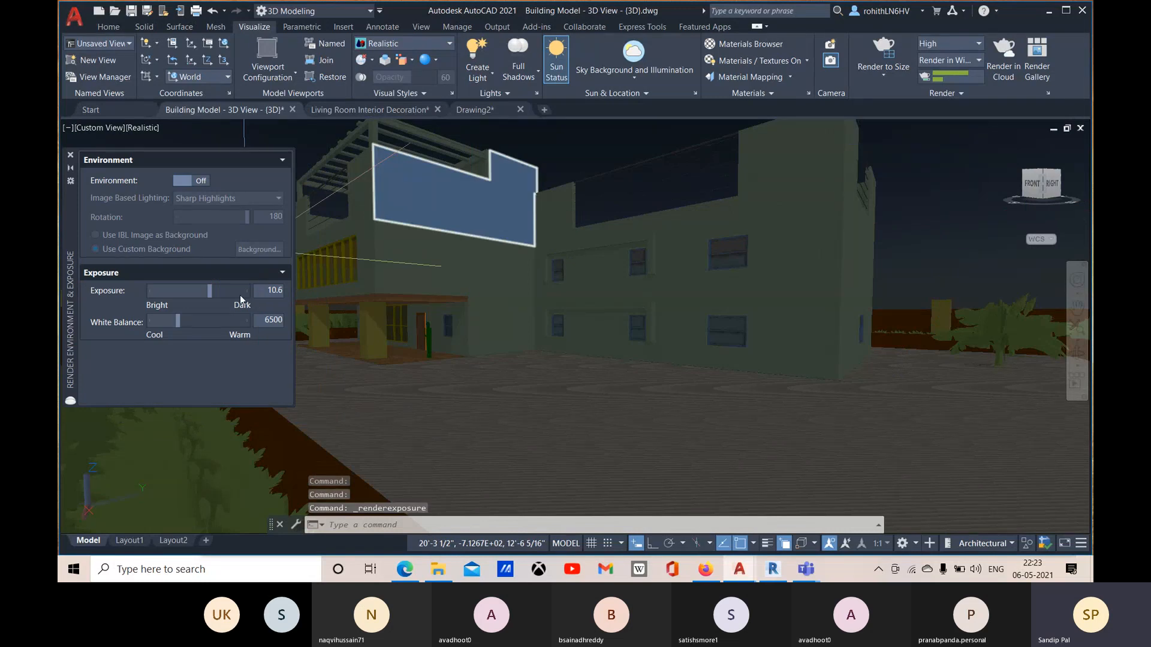
pyautogui.moveTo(209, 290); pyautogui.dragTo(206, 290)
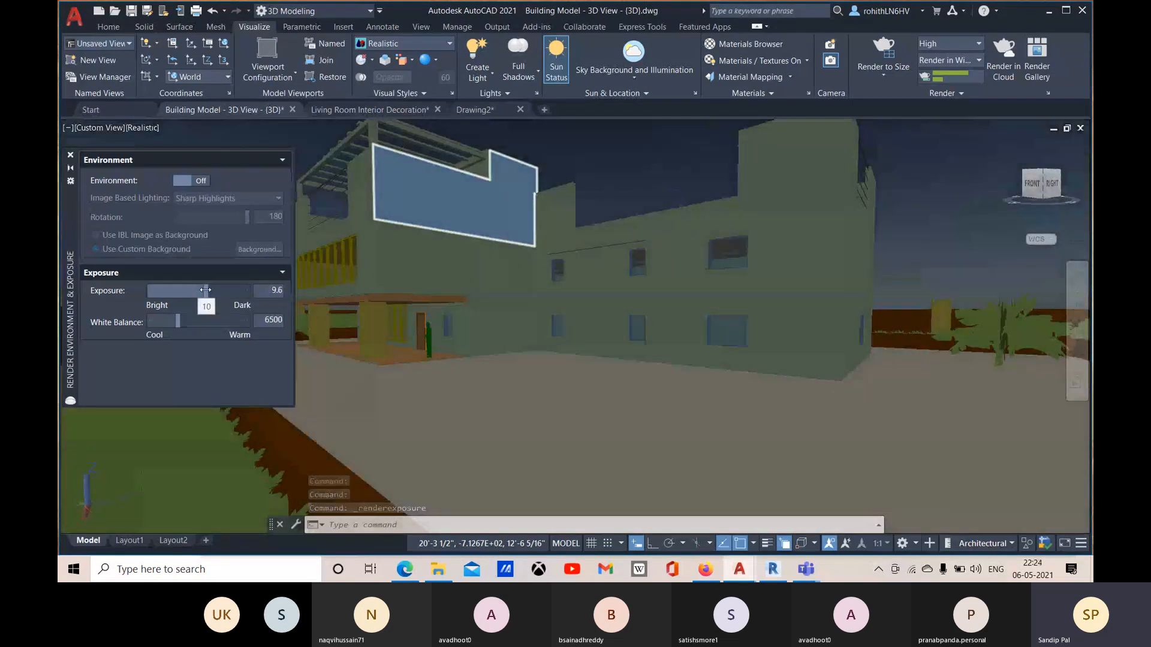
pyautogui.click(70, 155)
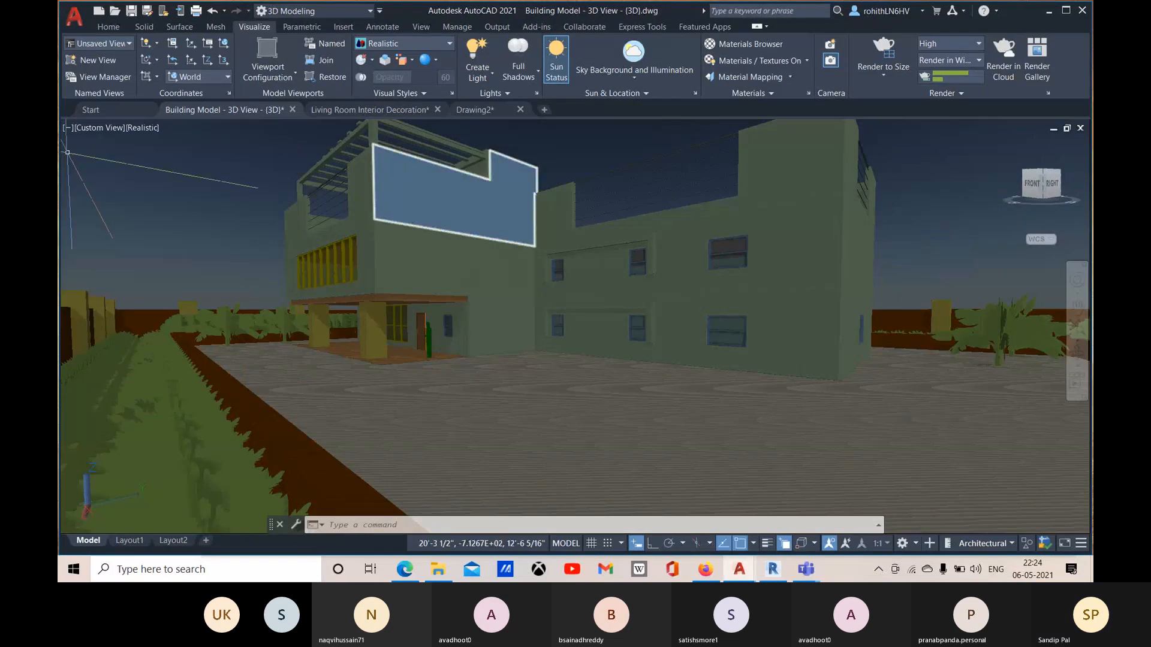
# Step: Test render the building with the 11:00 sun and adjusted exposure, cancel it partway and close its window
pyautogui.click(889, 52)
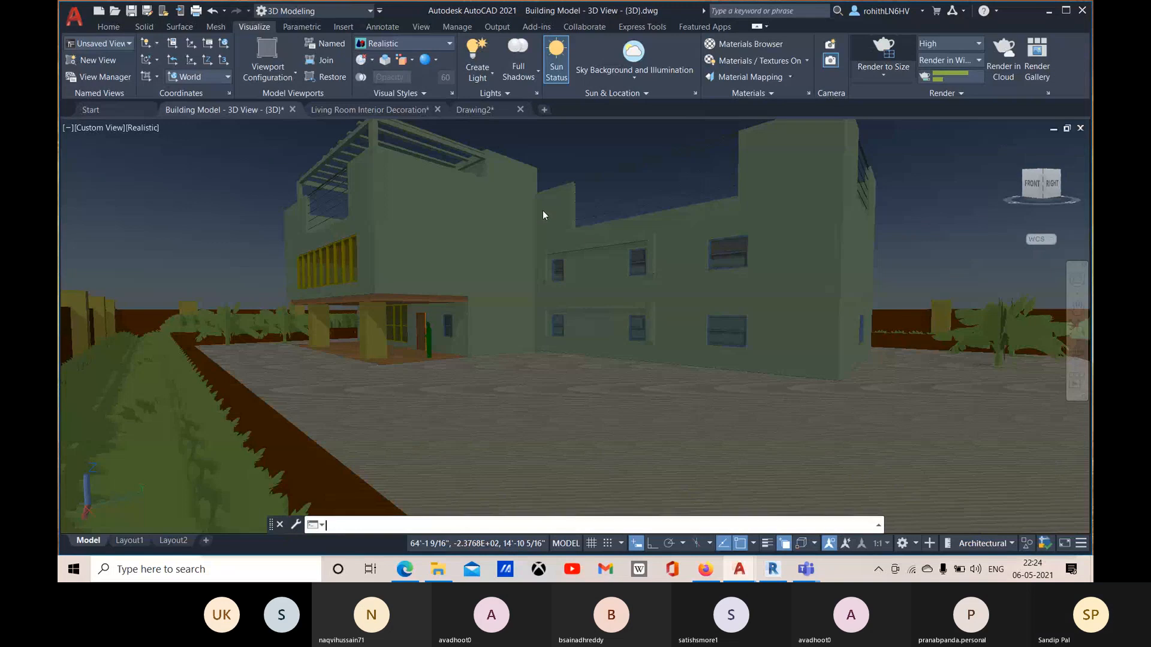
pyautogui.click(891, 66)
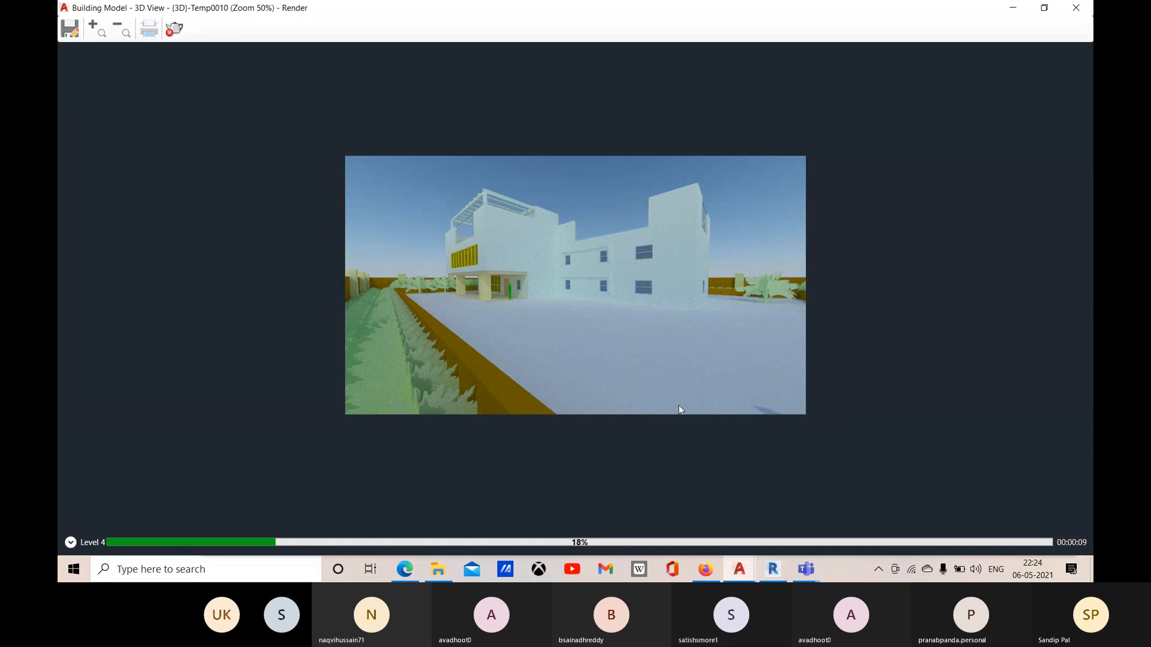
pyautogui.click(174, 29)
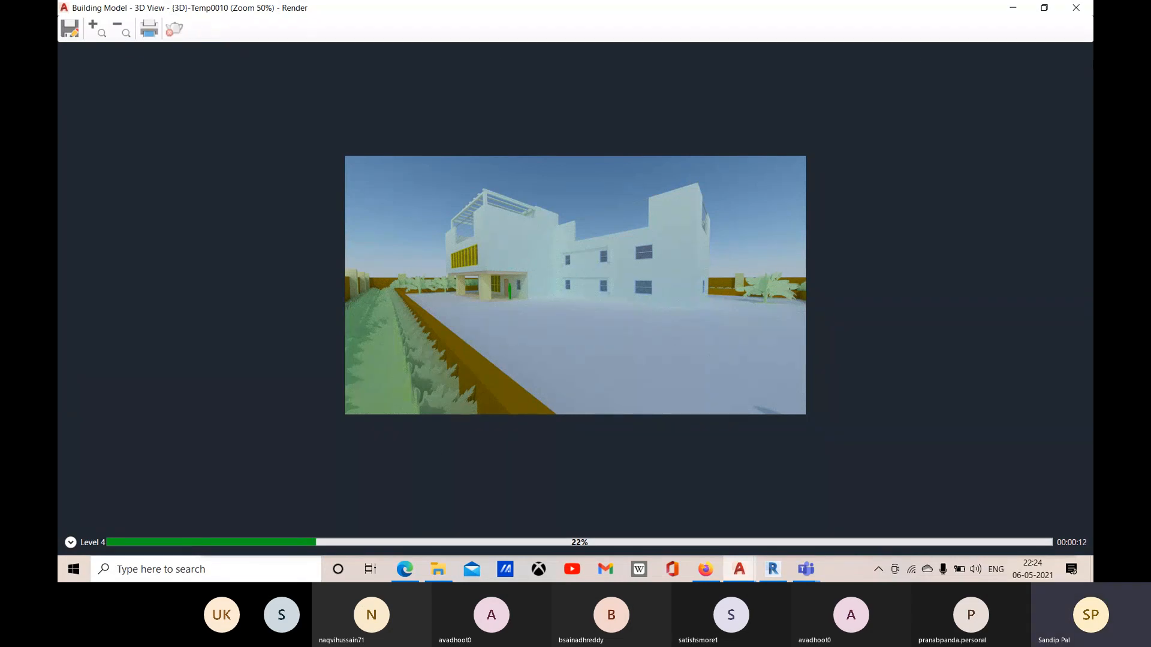
pyautogui.click(1079, 7)
# Step: Examine the building's front and right facades from closer and varied angles under the current sun and exposure
pyautogui.scroll(3, 627, 309)
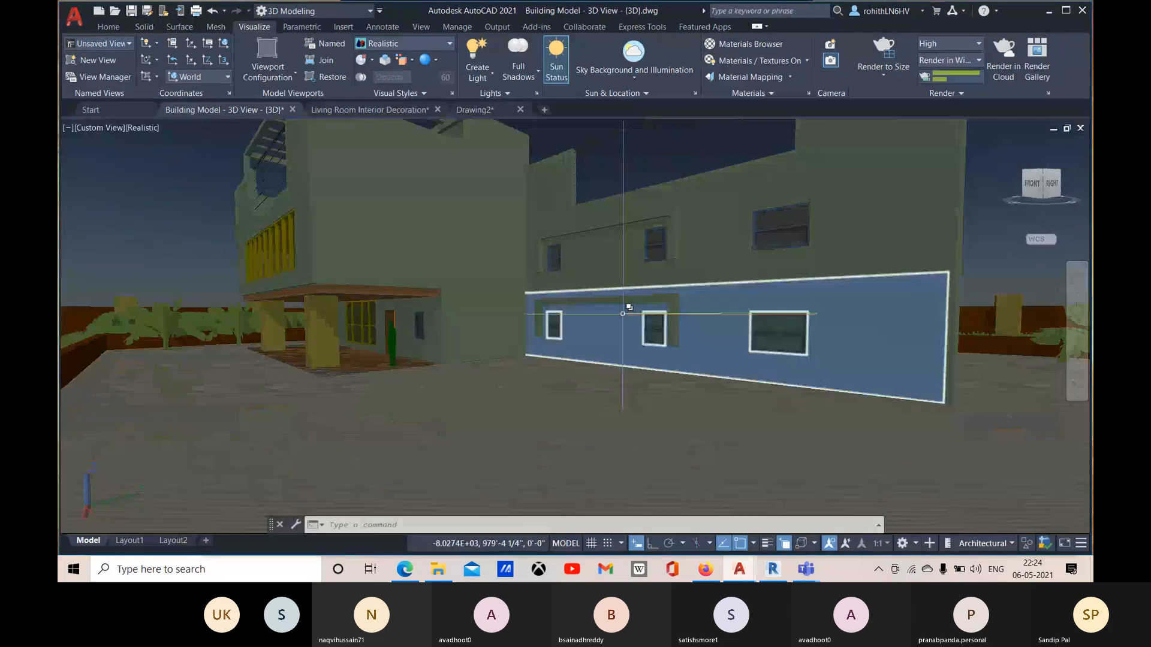
pyautogui.keyDown('shift'); pyautogui.moveTo(710, 371); pyautogui.dragTo(717, 412, button='middle'); pyautogui.keyUp('shift')
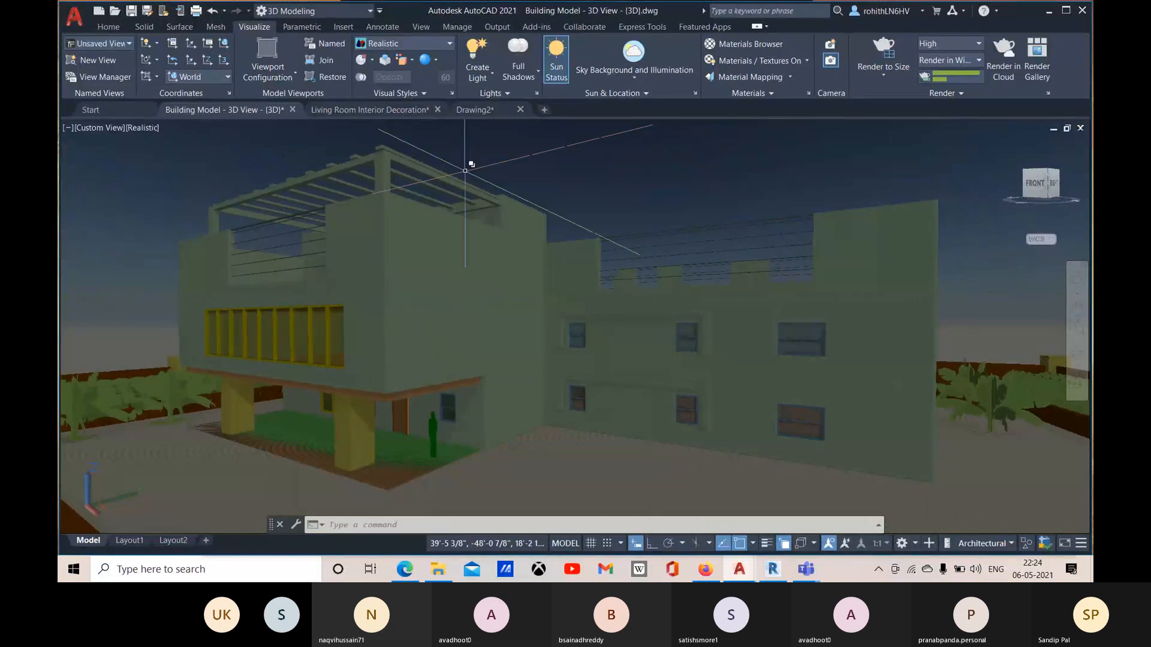
pyautogui.keyDown('shift'); pyautogui.moveTo(848, 160); pyautogui.dragTo(787, 199, button='middle'); pyautogui.keyUp('shift')
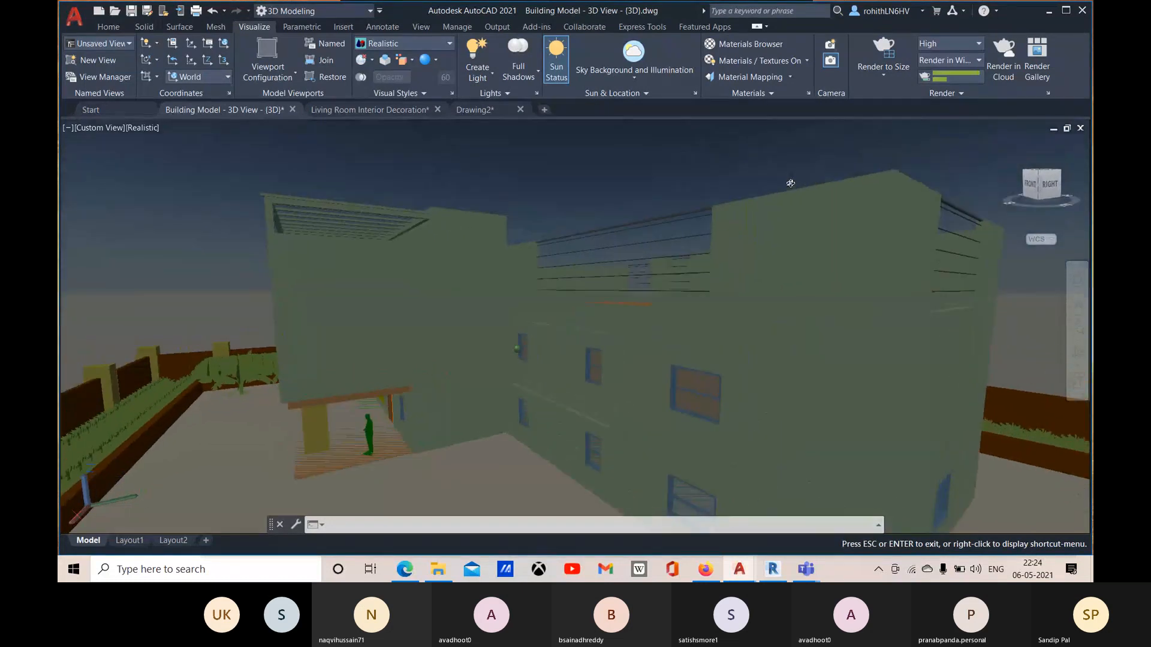
pyautogui.scroll(4, 787, 201)
pyautogui.scroll(-4, 787, 201)
pyautogui.keyDown('shift'); pyautogui.moveTo(778, 213); pyautogui.dragTo(796, 245, button='middle'); pyautogui.keyUp('shift')
pyautogui.moveTo(792, 289); pyautogui.dragTo(800, 240, button='middle')
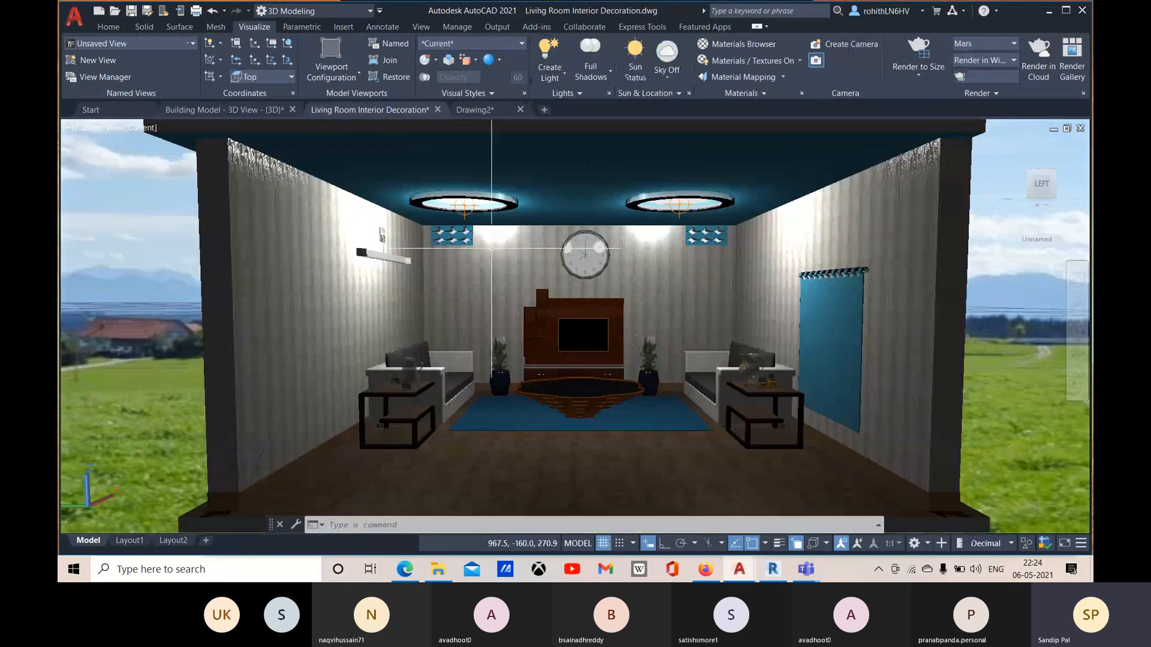
# Step: Place a spotlight with its source at the roof's front right corner and its target on the centre table
pyautogui.click(558, 77)
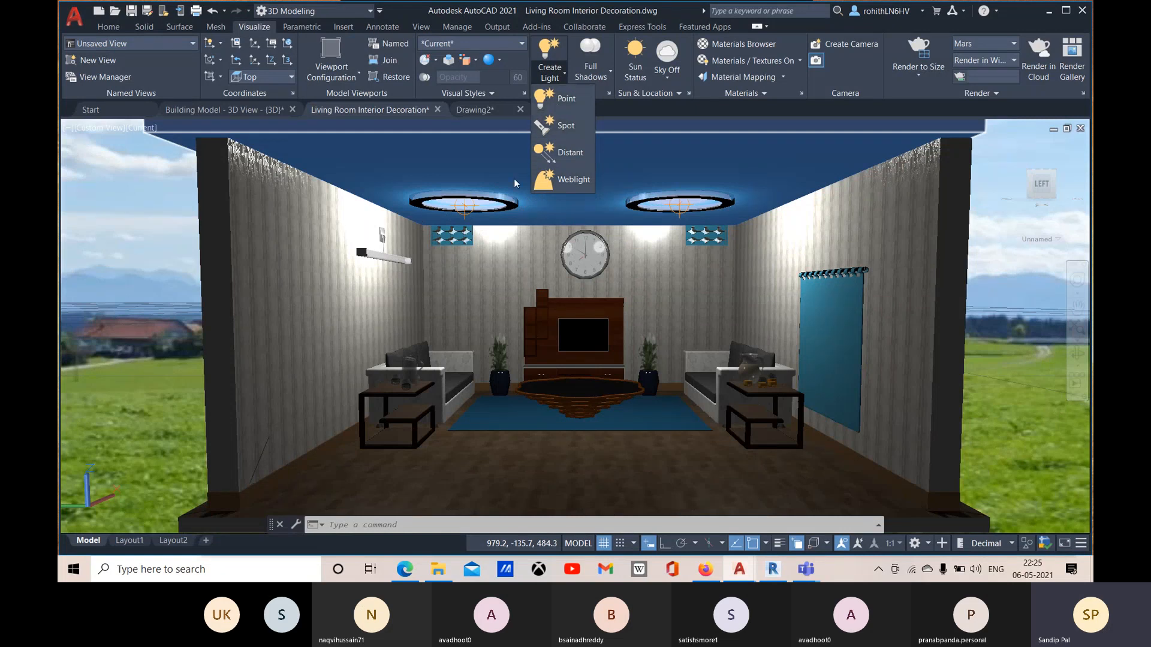
pyautogui.click(564, 127)
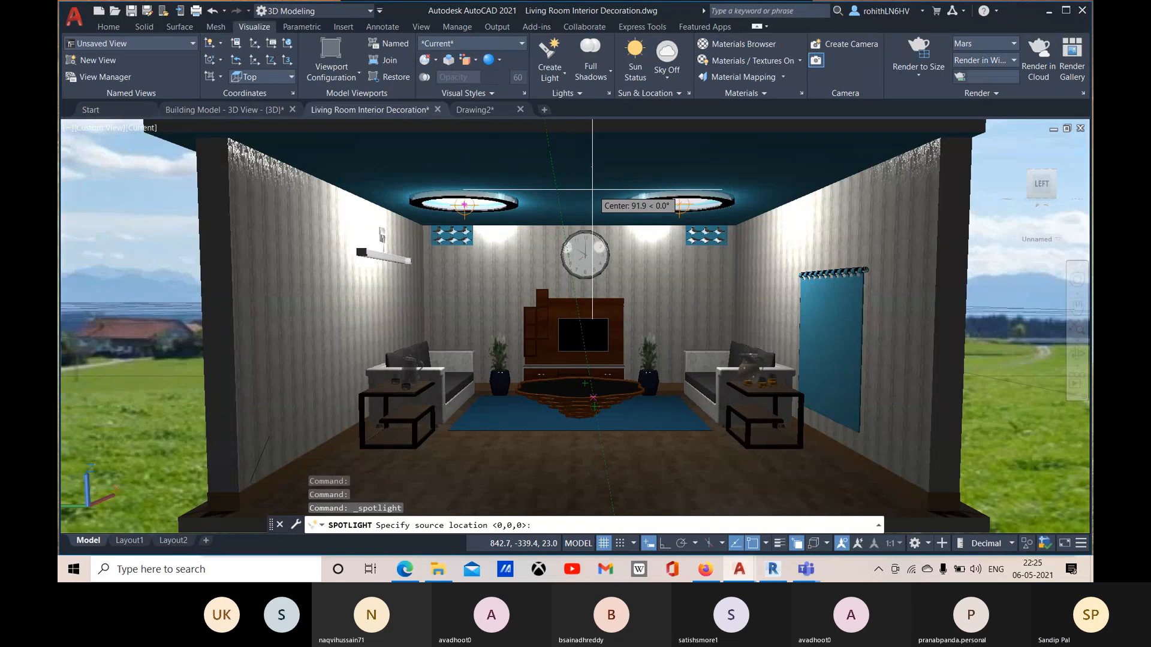
pyautogui.scroll(-2, 584, 216)
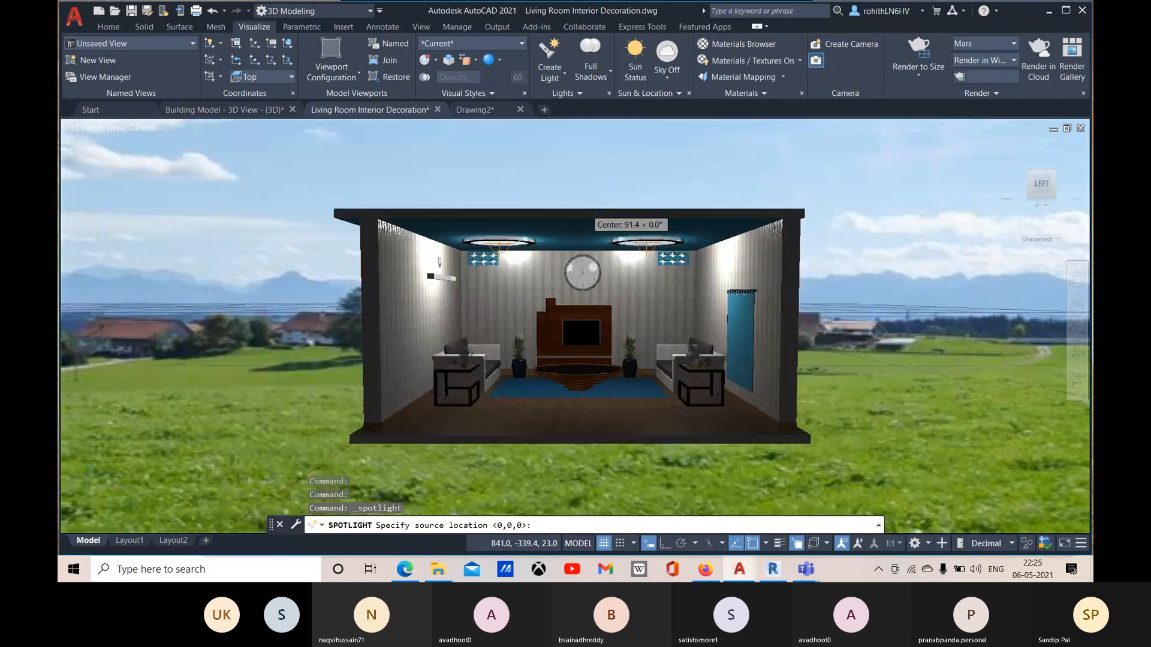
pyautogui.keyDown('shift'); pyautogui.moveTo(583, 218); pyautogui.dragTo(579, 269, button='middle'); pyautogui.keyUp('shift')
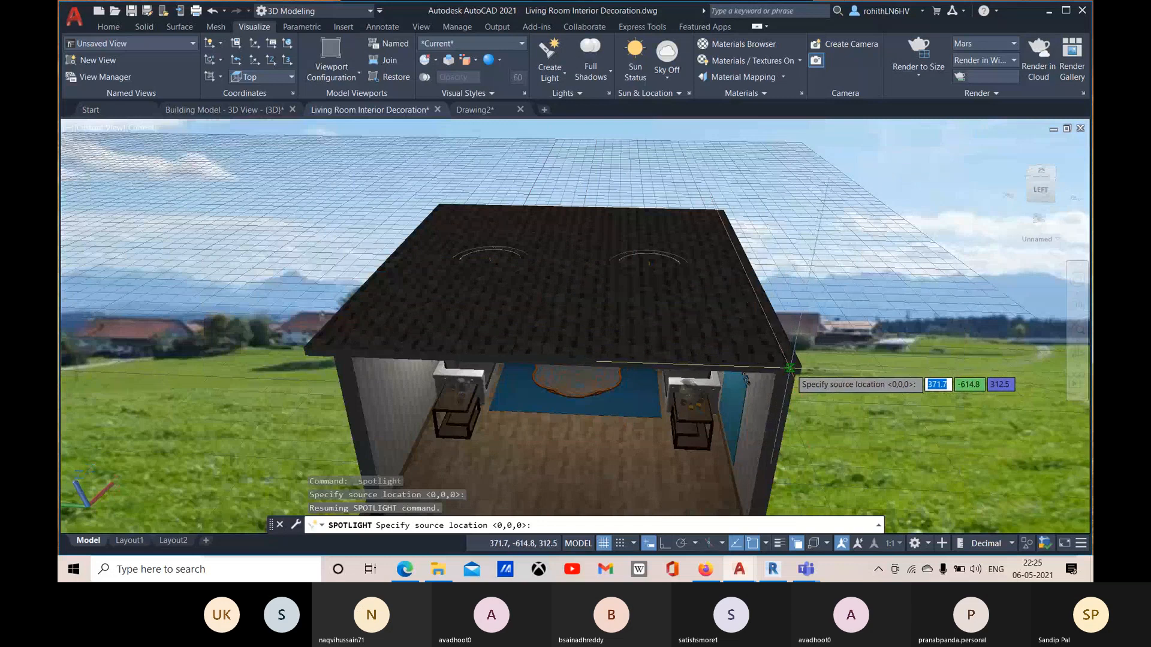
pyautogui.click(787, 367)
pyautogui.keyDown('shift'); pyautogui.moveTo(654, 395); pyautogui.dragTo(575, 372, button='middle'); pyautogui.keyUp('shift')
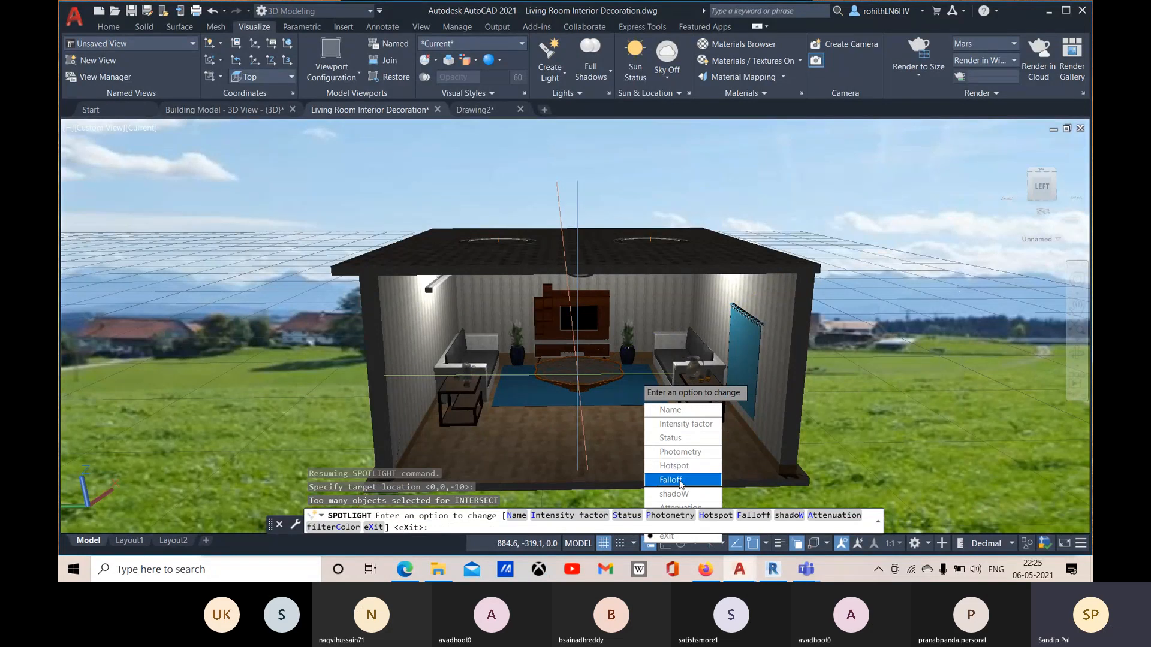
# Step: Set the new spotlight's intensity factor to 5 and finish creating the light
pyautogui.click(687, 423)
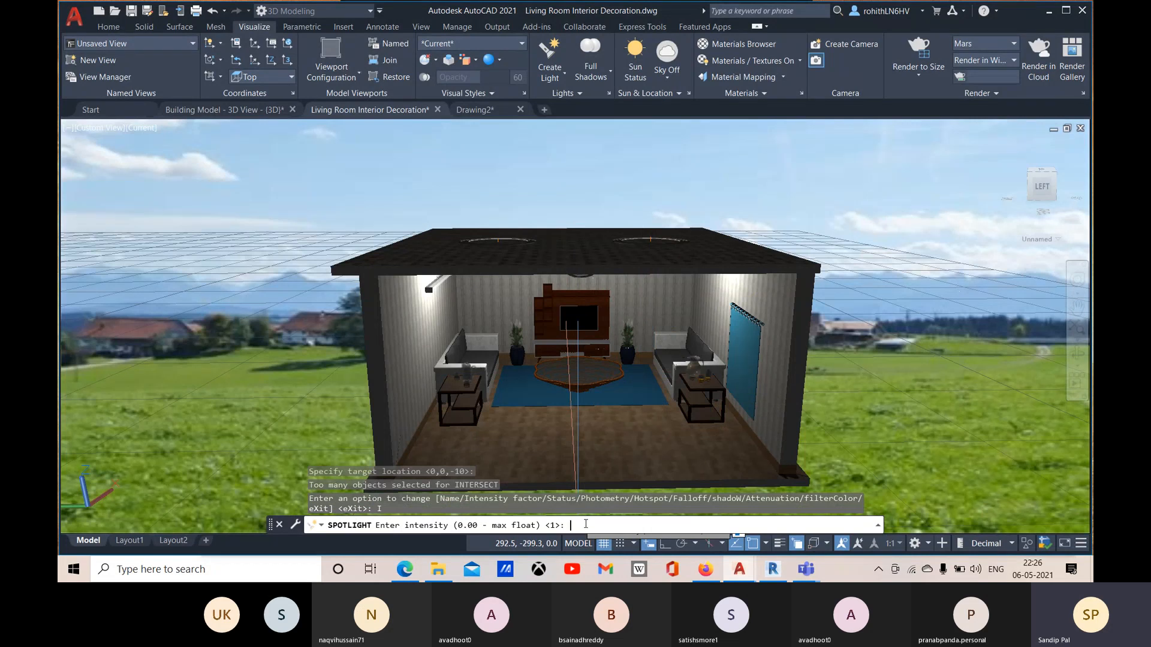
pyautogui.write('5')
pyautogui.press('Return')
pyautogui.press('Down')
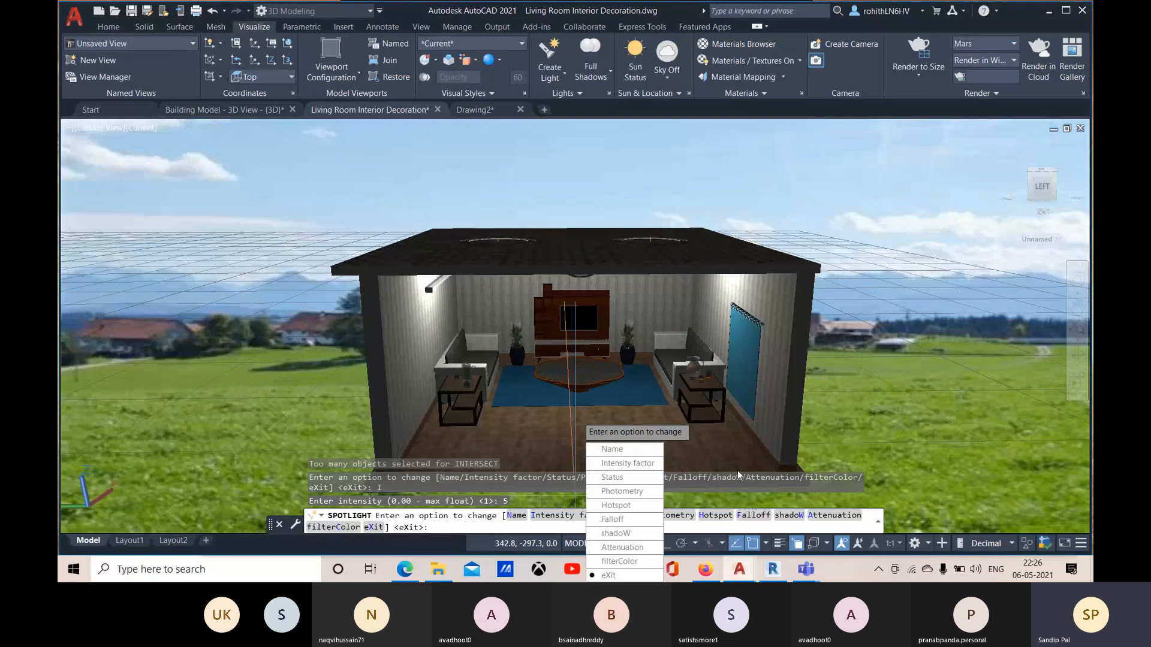
pyautogui.click(639, 580)
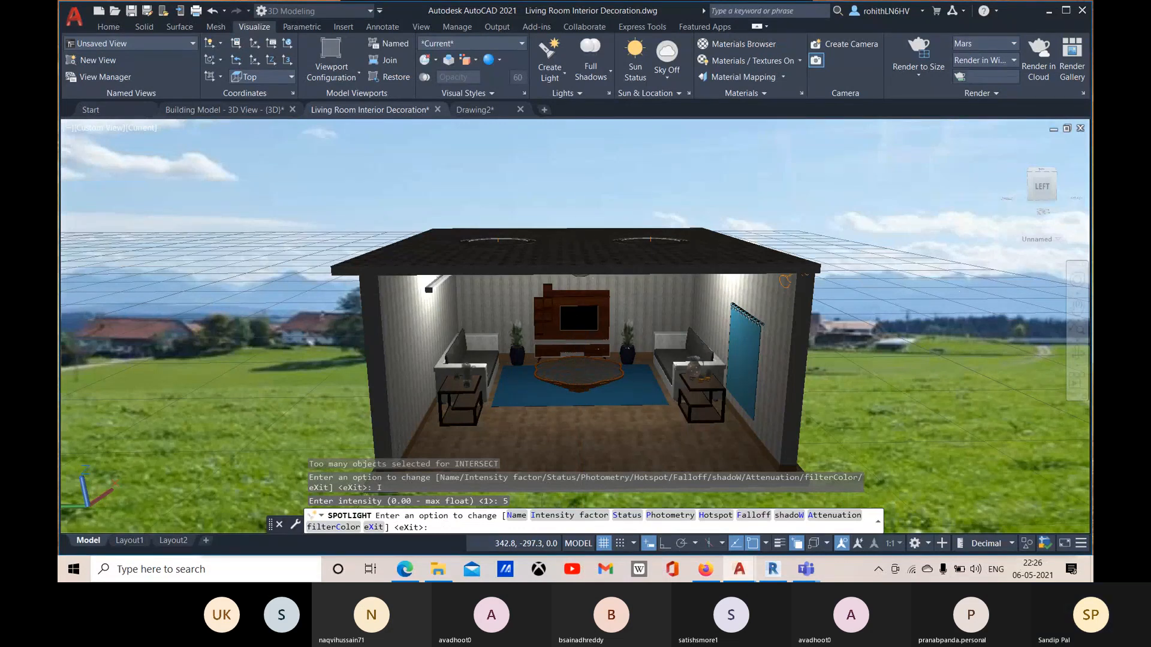
pyautogui.write('X')
pyautogui.press('Return')
# Step: Select the spotlight at the roof corner, choosing the light instead of the overlapping 3D solid
pyautogui.click(790, 281)
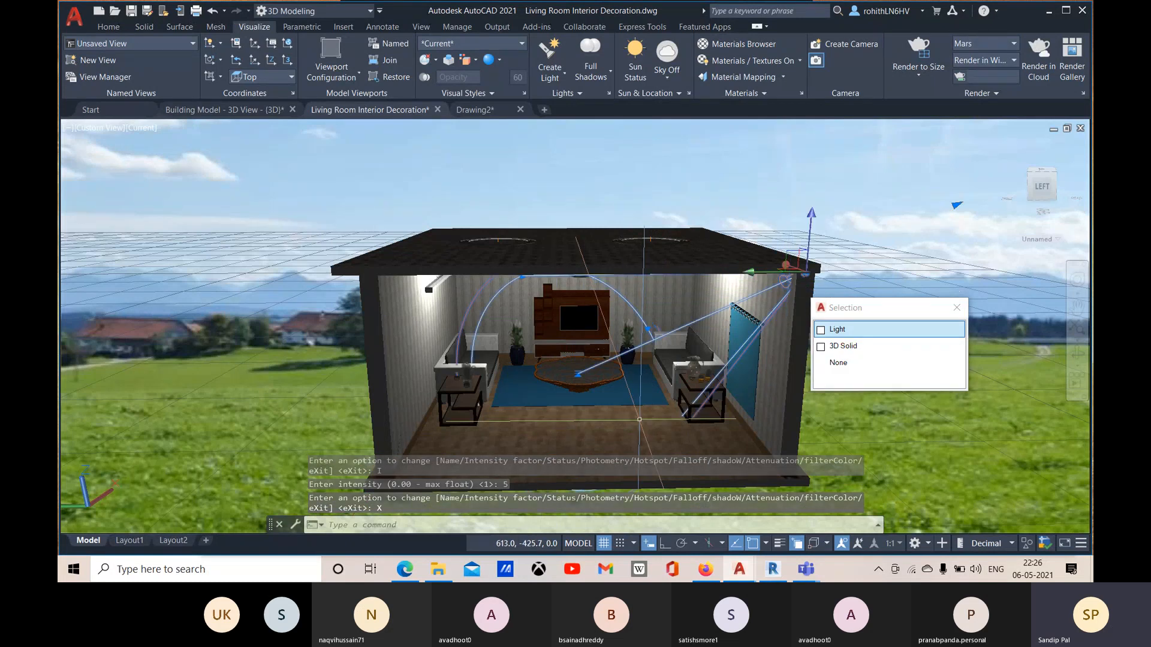
pyautogui.press('Escape')
pyautogui.keyDown('shift'); pyautogui.moveTo(597, 411); pyautogui.dragTo(648, 371, button='middle'); pyautogui.keyUp('shift')
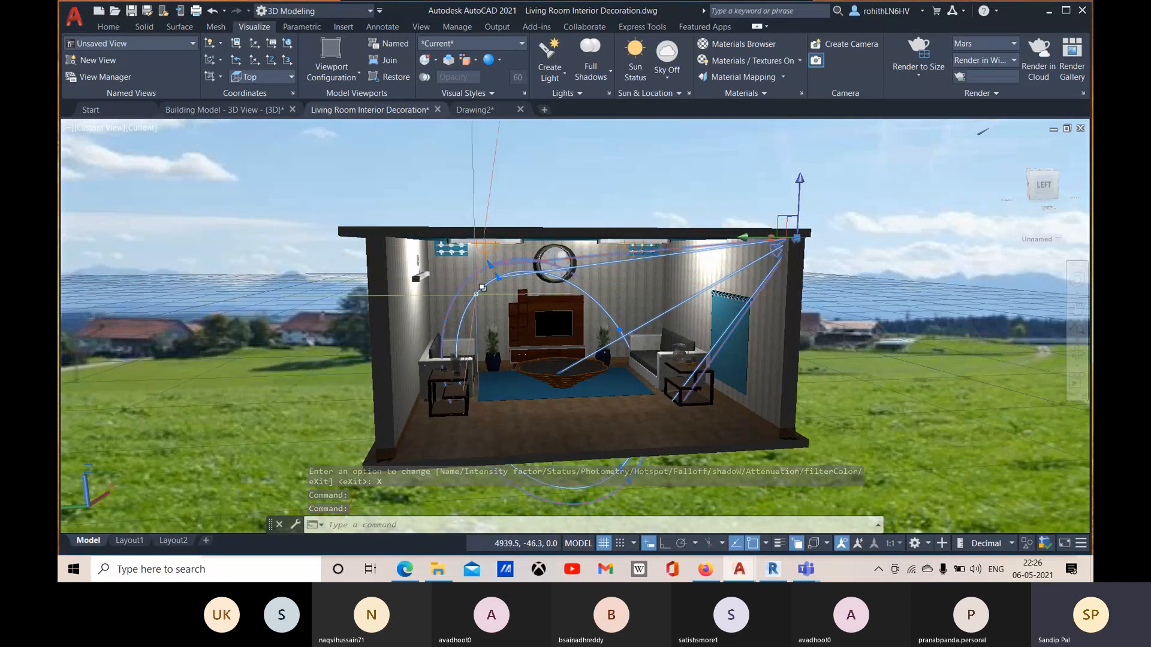
pyautogui.scroll(2, 470, 278)
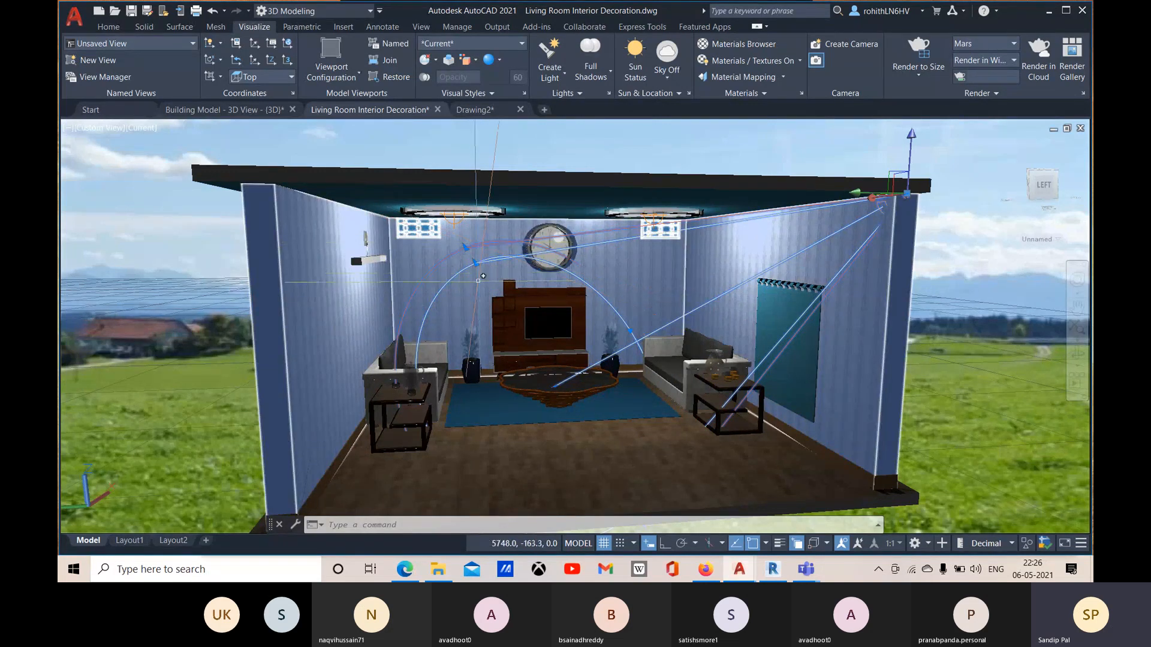
pyautogui.press('Escape')
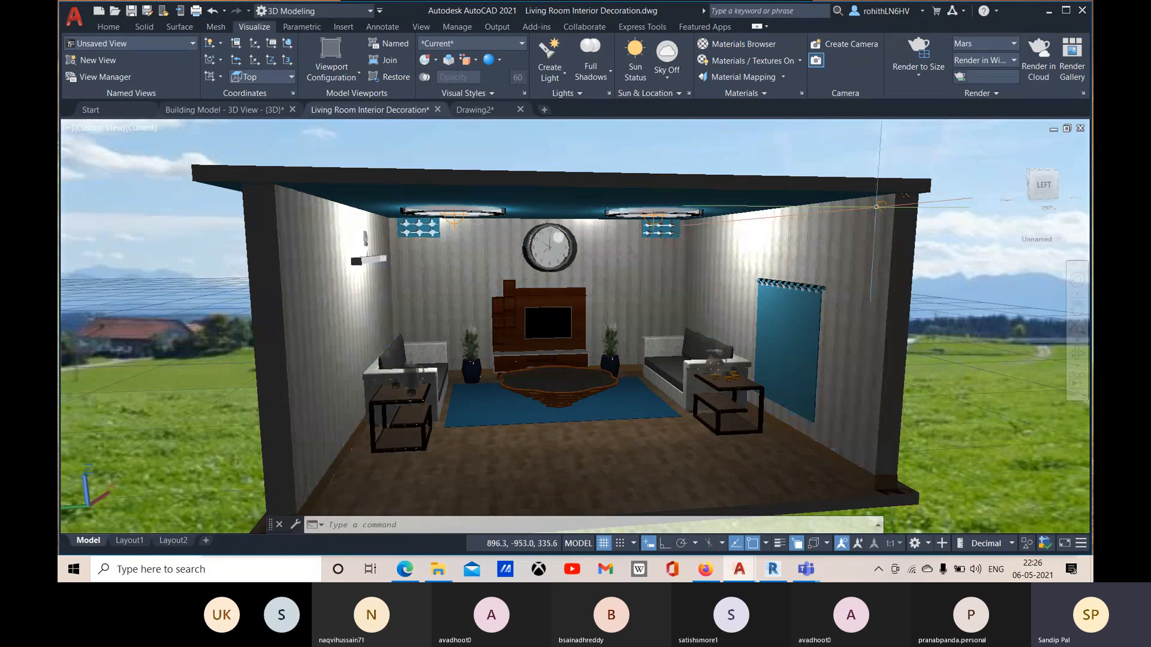
pyautogui.click(880, 206)
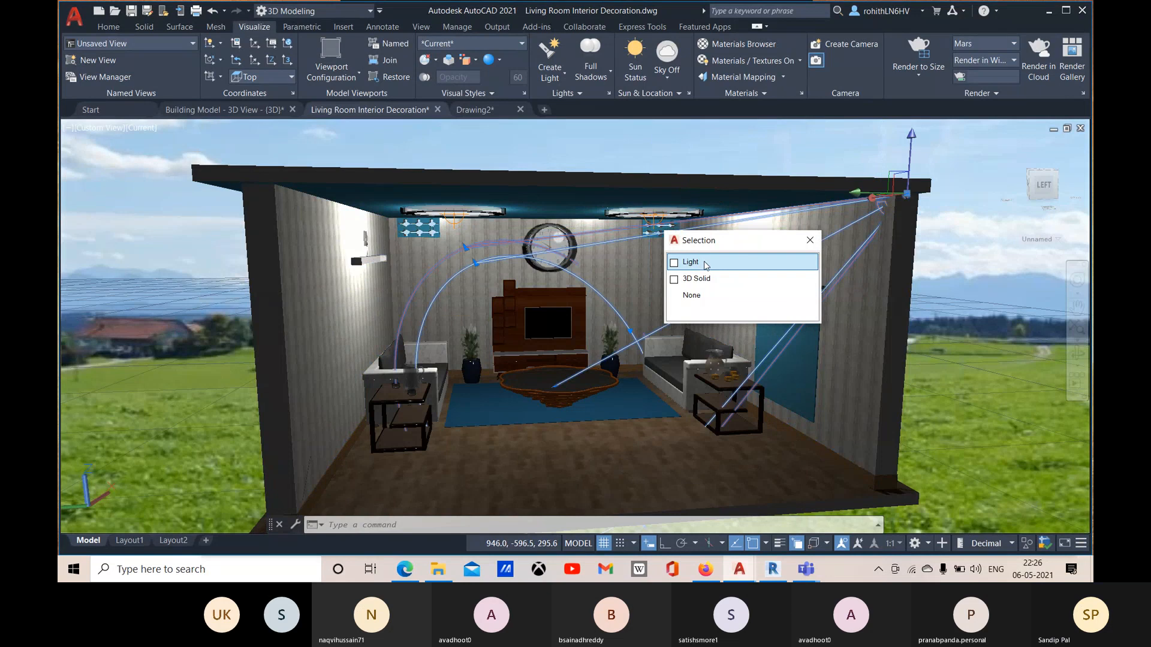
pyautogui.click(711, 262)
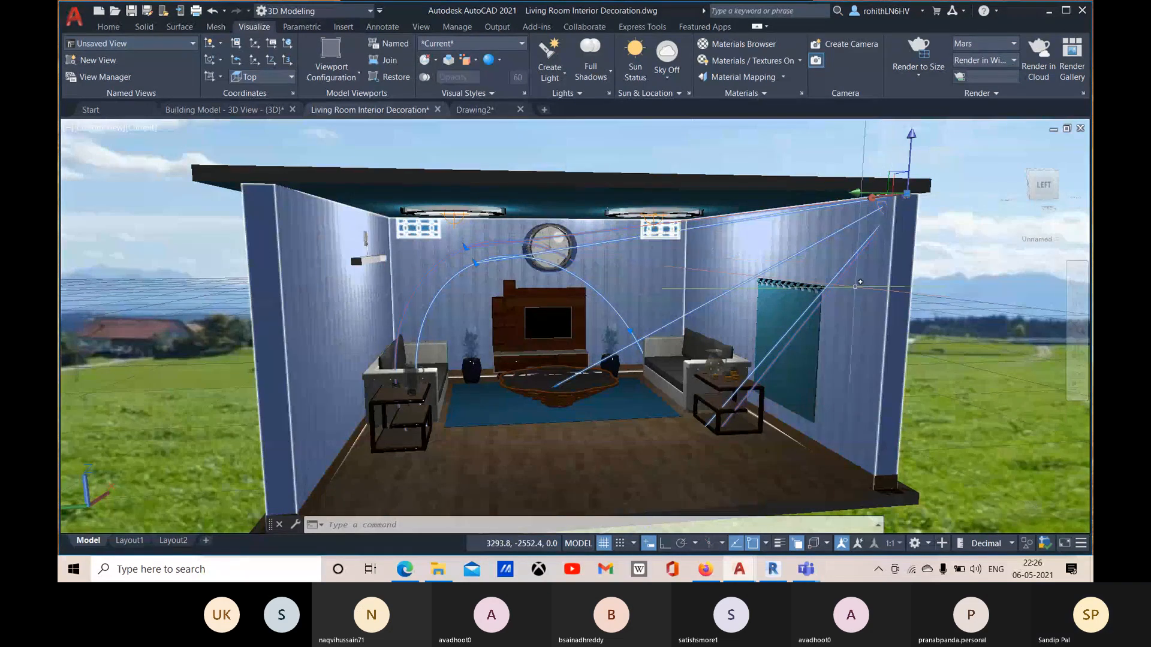
pyautogui.scroll(-3, 593, 341)
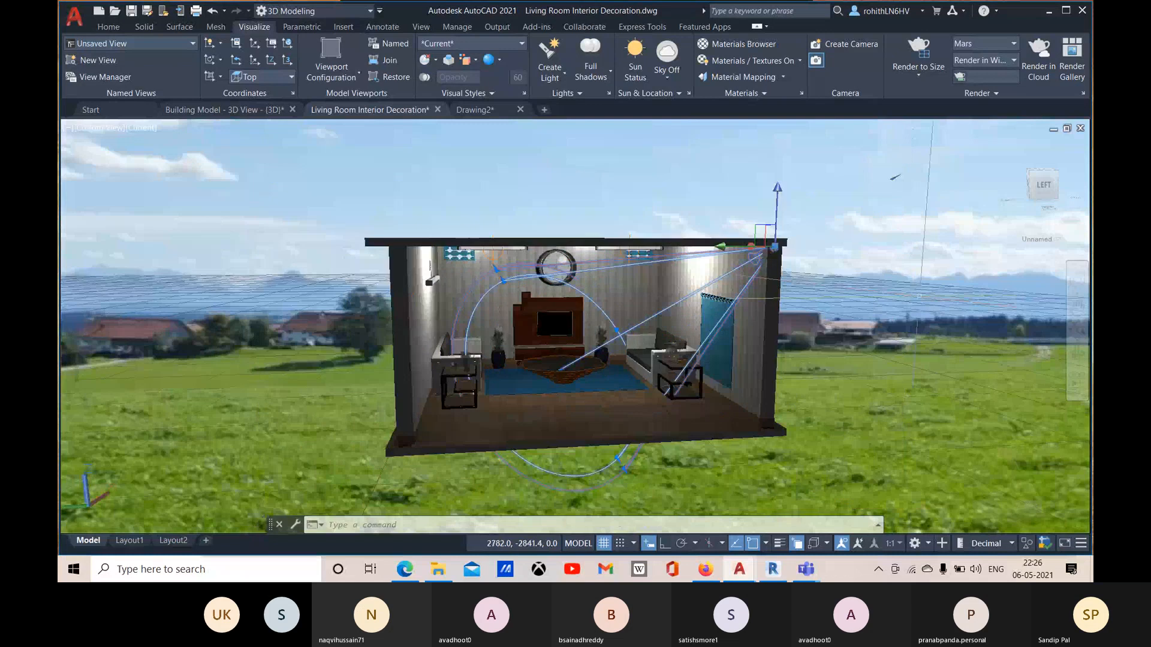
pyautogui.keyDown('shift'); pyautogui.moveTo(914, 318); pyautogui.dragTo(913, 344, button='middle'); pyautogui.keyUp('shift')
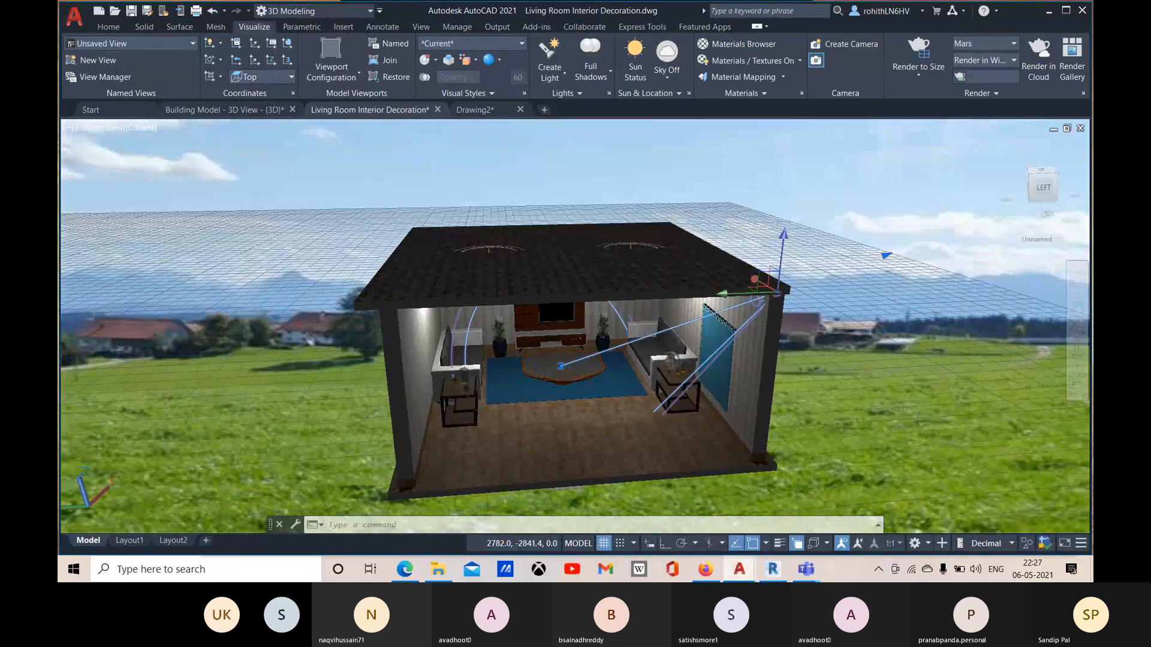
pyautogui.click(697, 274)
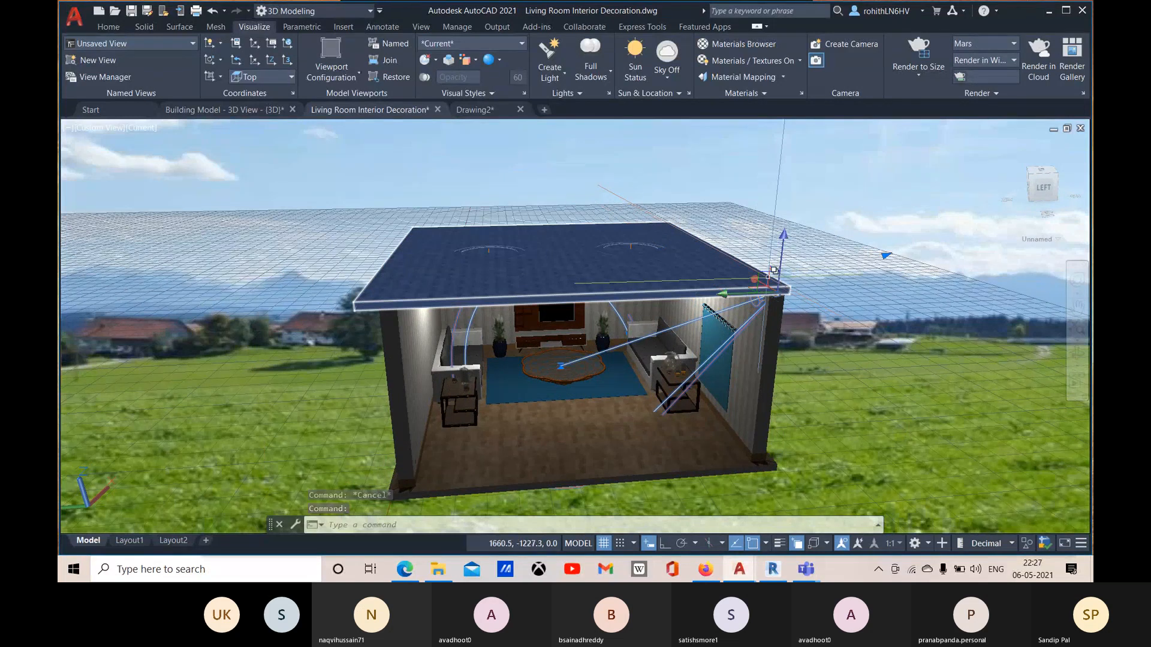
pyautogui.press('Escape')
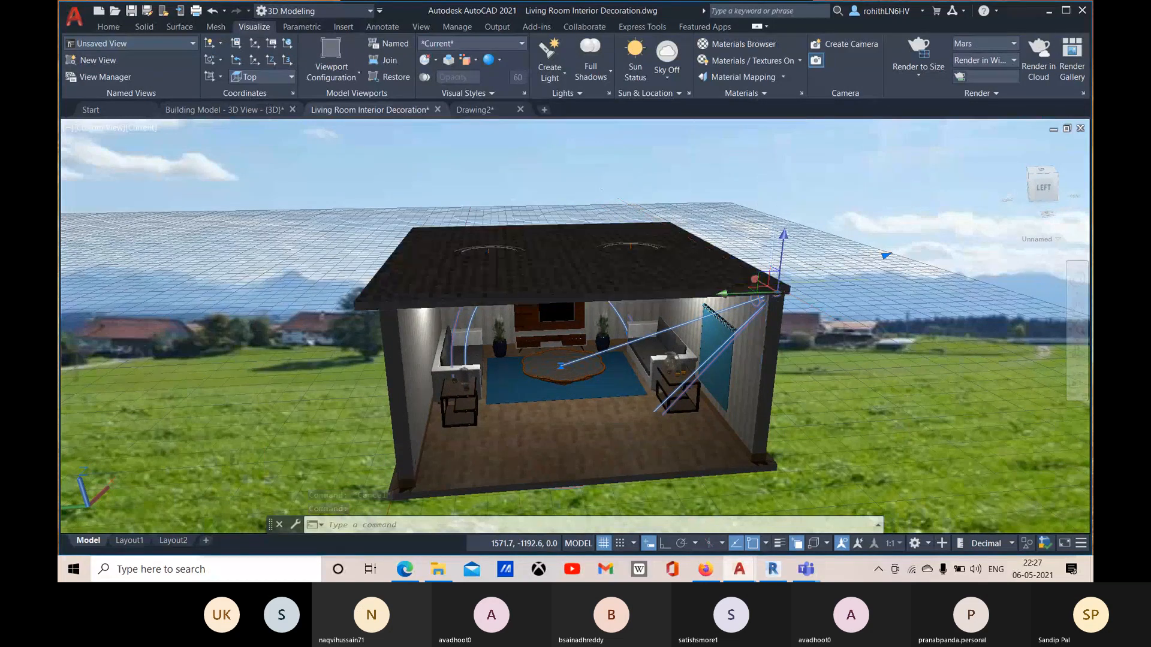
pyautogui.click(750, 273)
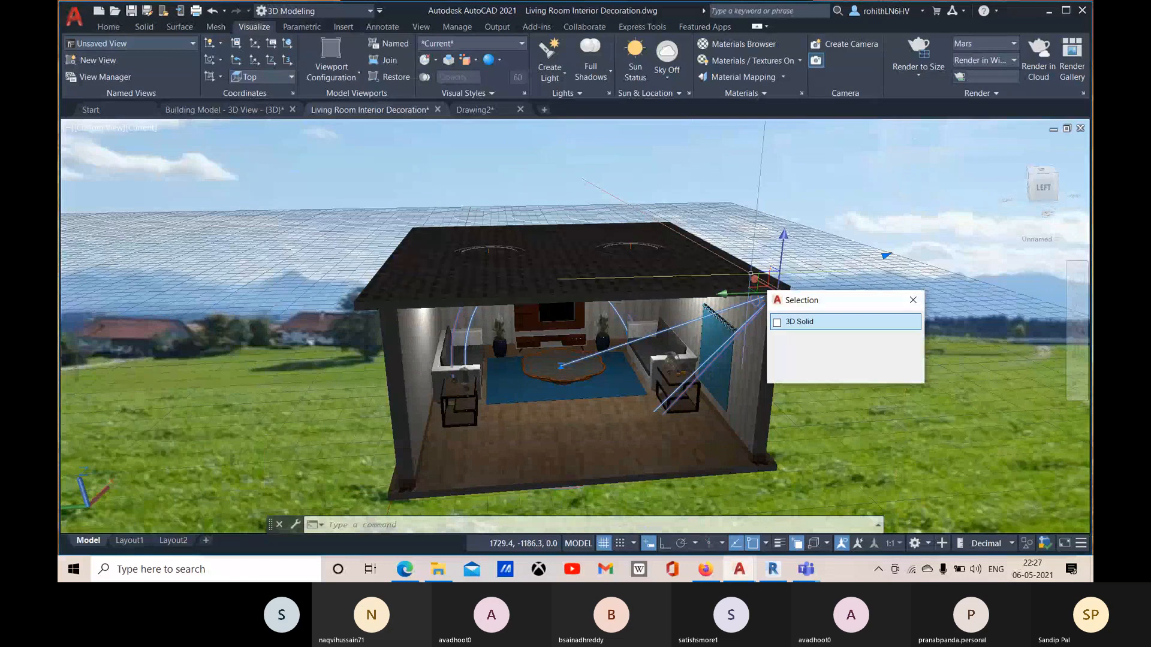
pyautogui.click(913, 299)
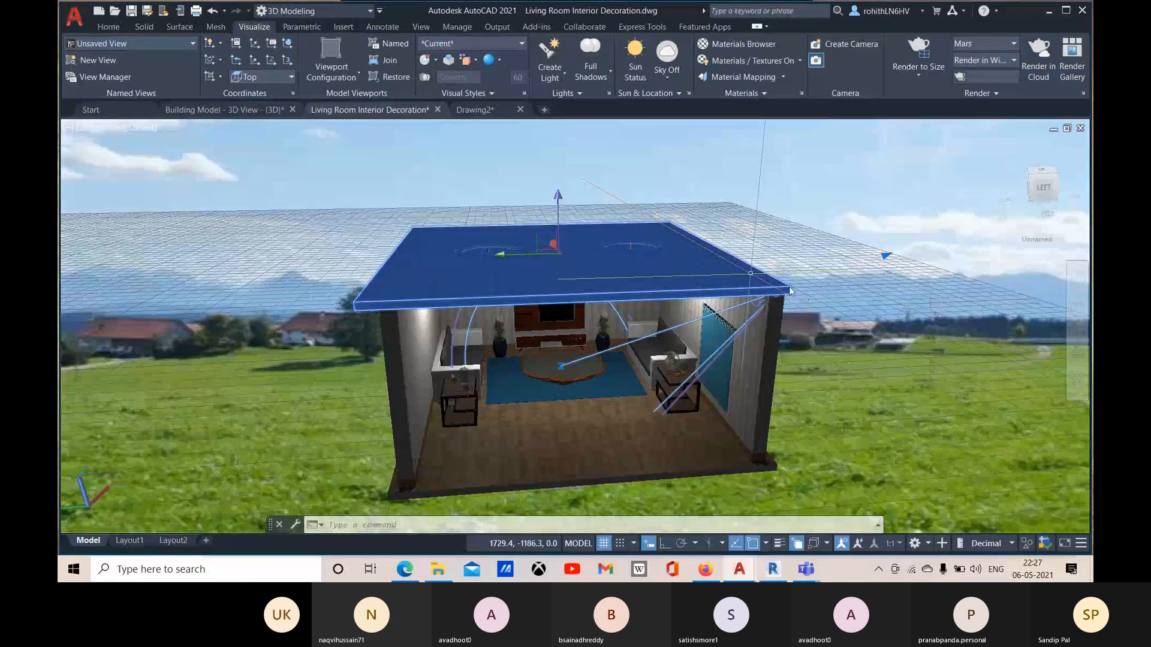
pyautogui.click(755, 286)
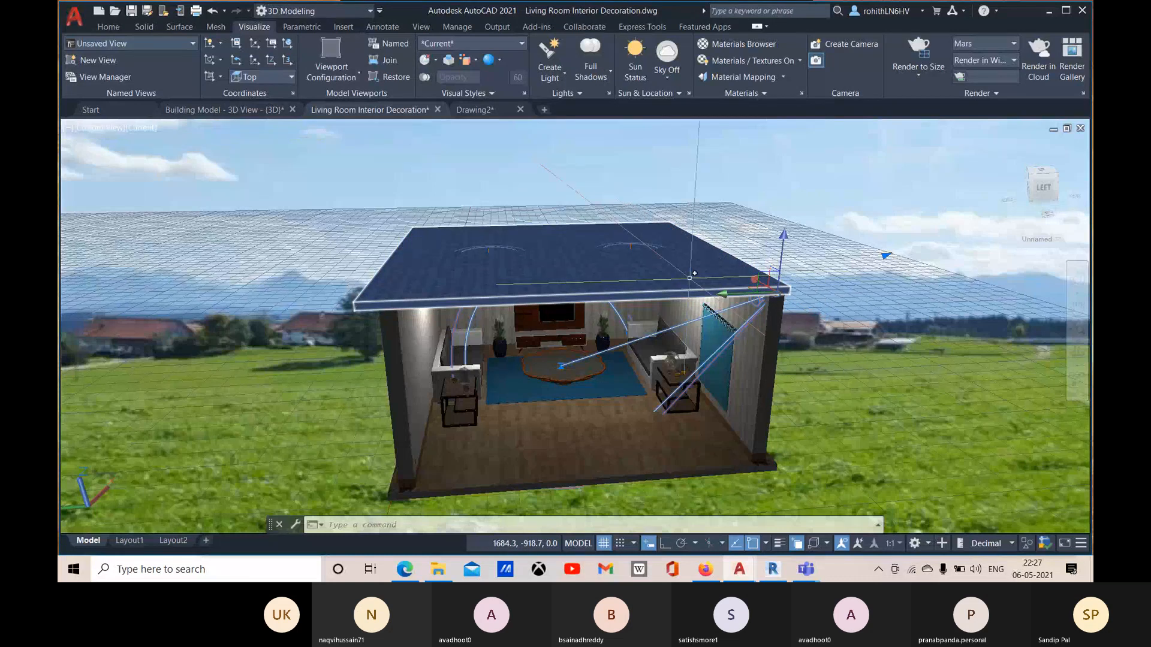
# Step: Move the spotlight about 246 units along X and about 239 units along Y, towards the middle of the roof
pyautogui.keyDown('shift'); pyautogui.moveTo(695, 273); pyautogui.dragTo(887, 402, button='middle'); pyautogui.keyUp('shift')
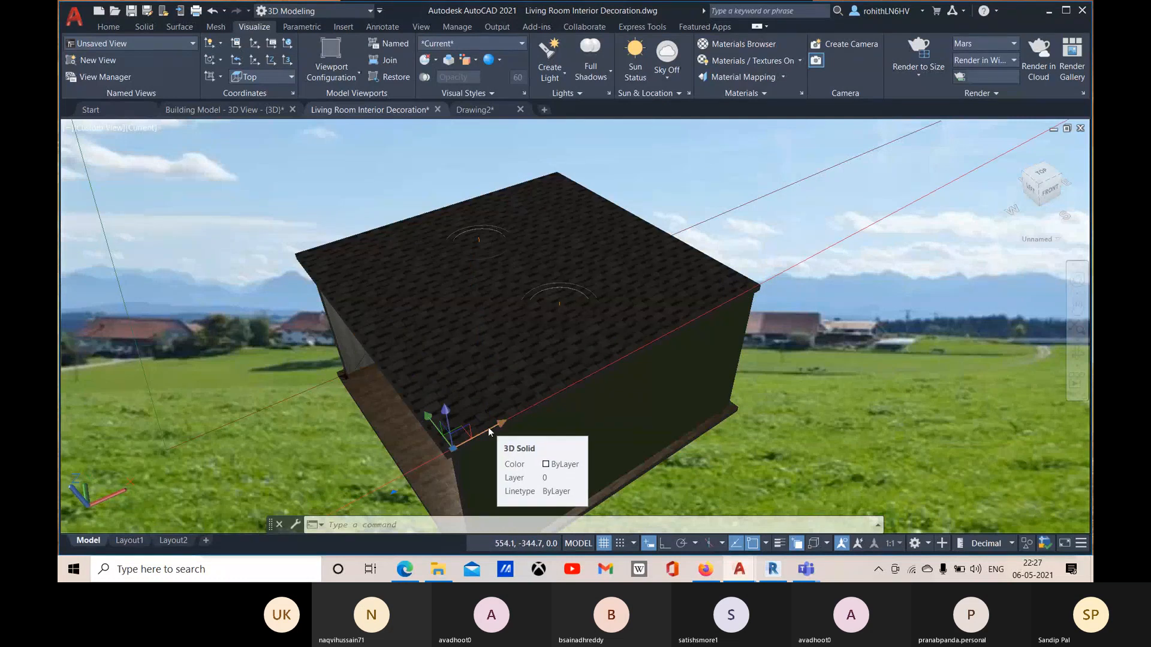
pyautogui.click(488, 431)
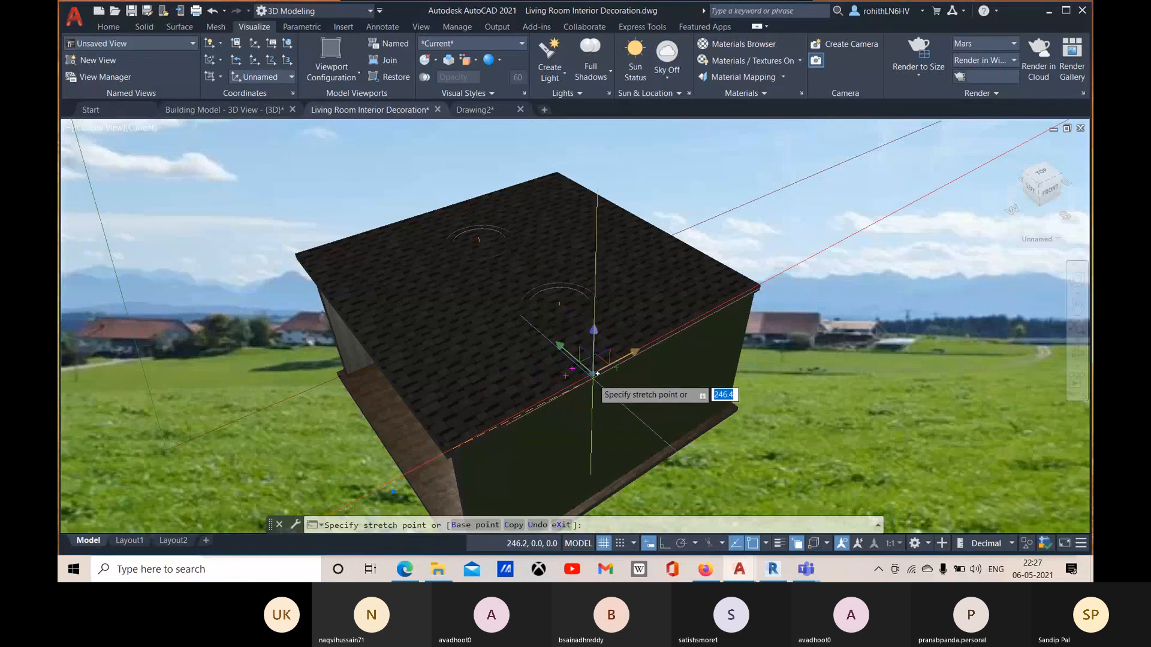
pyautogui.click(597, 373)
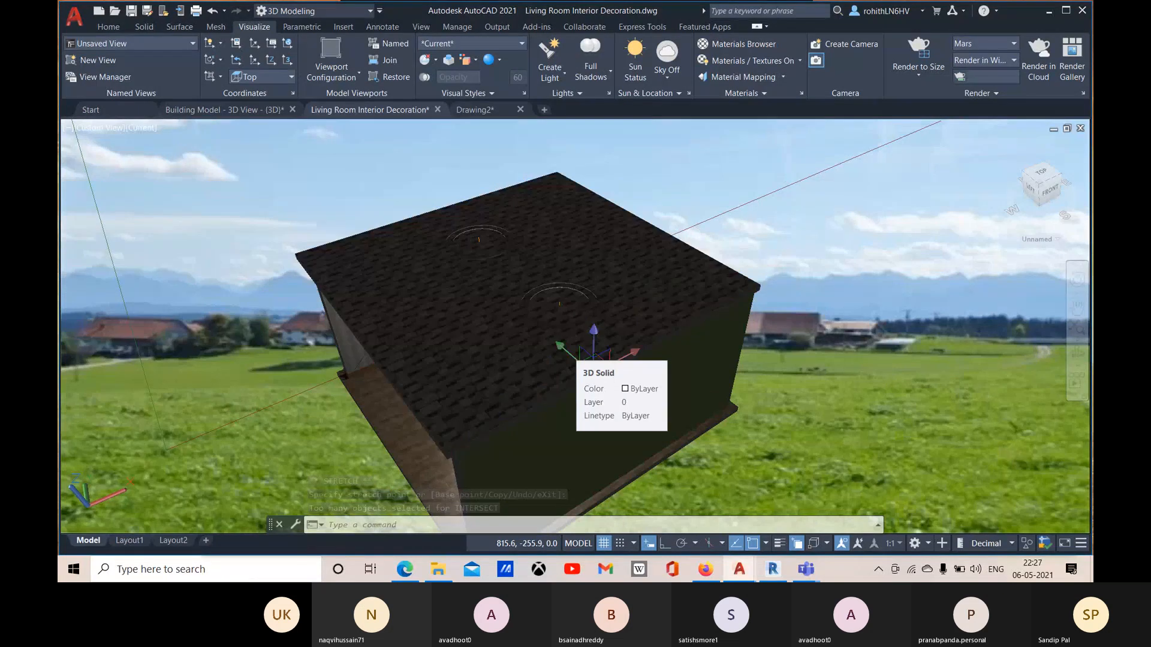
pyautogui.press('Escape')
pyautogui.click(564, 349)
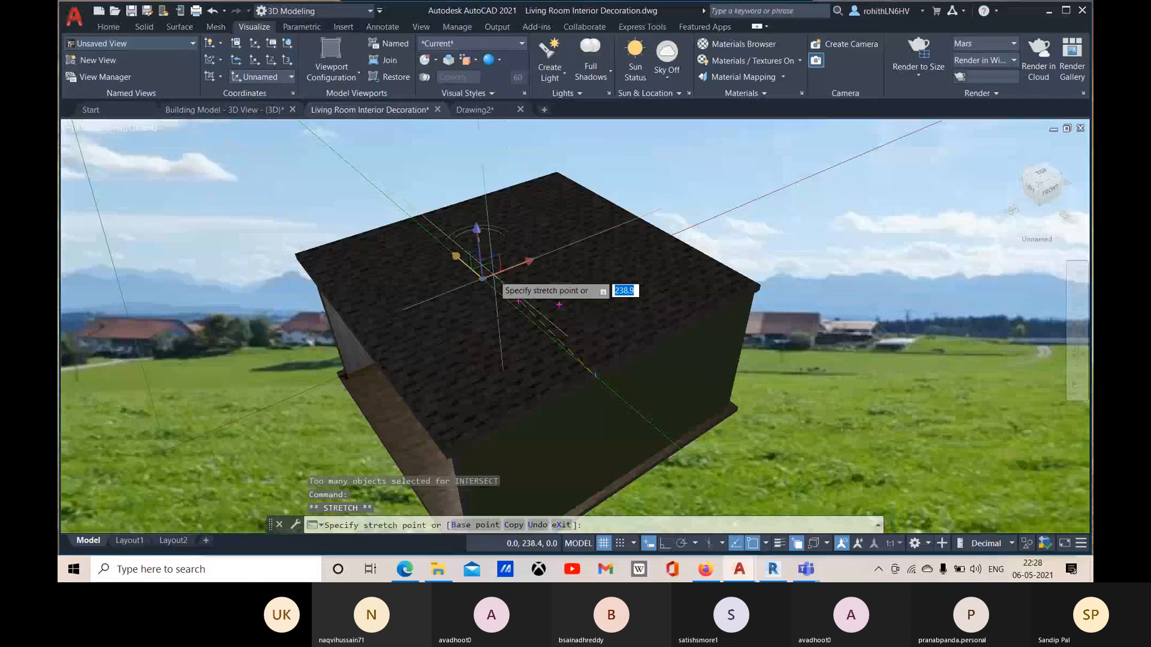
pyautogui.click(493, 275)
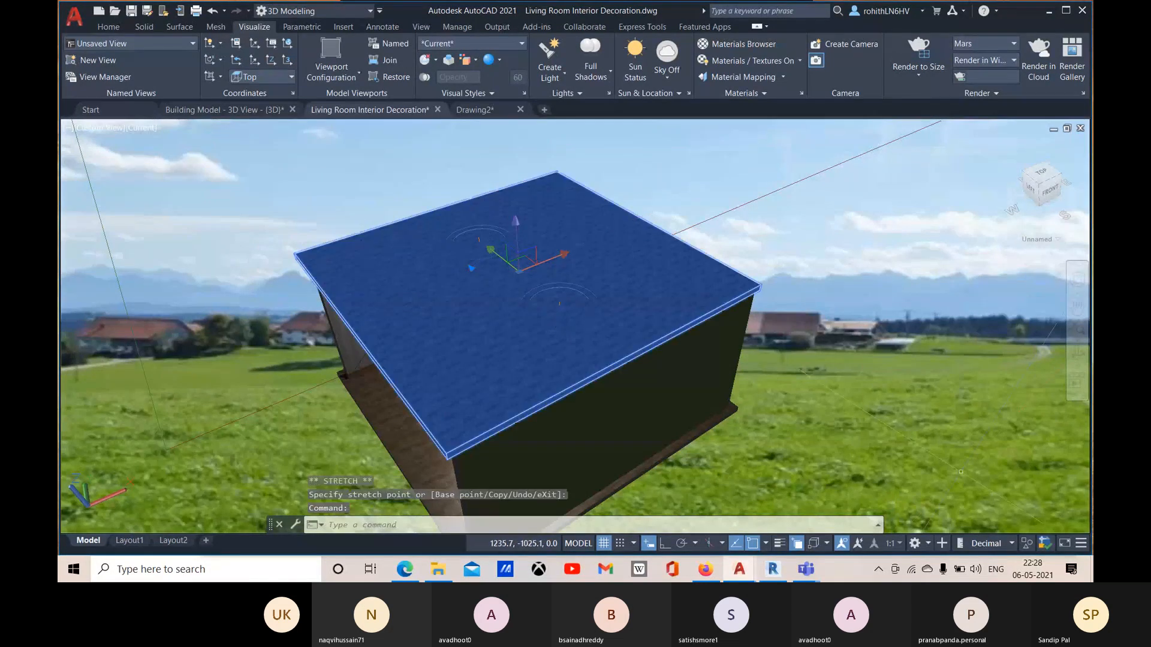
# Step: Examine the moved spotlight's cone over the centre table from inside the room and clear the selection
pyautogui.keyDown('shift'); pyautogui.moveTo(899, 426); pyautogui.dragTo(1079, 337, button='middle'); pyautogui.keyUp('shift')
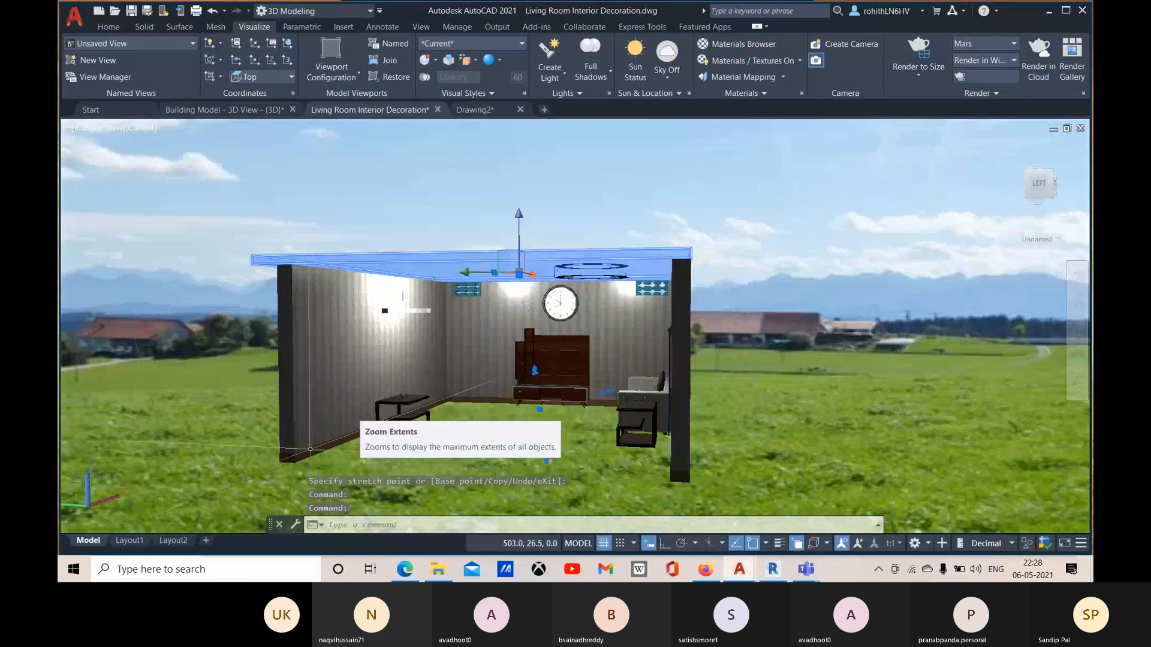
pyautogui.scroll(5, 553, 443)
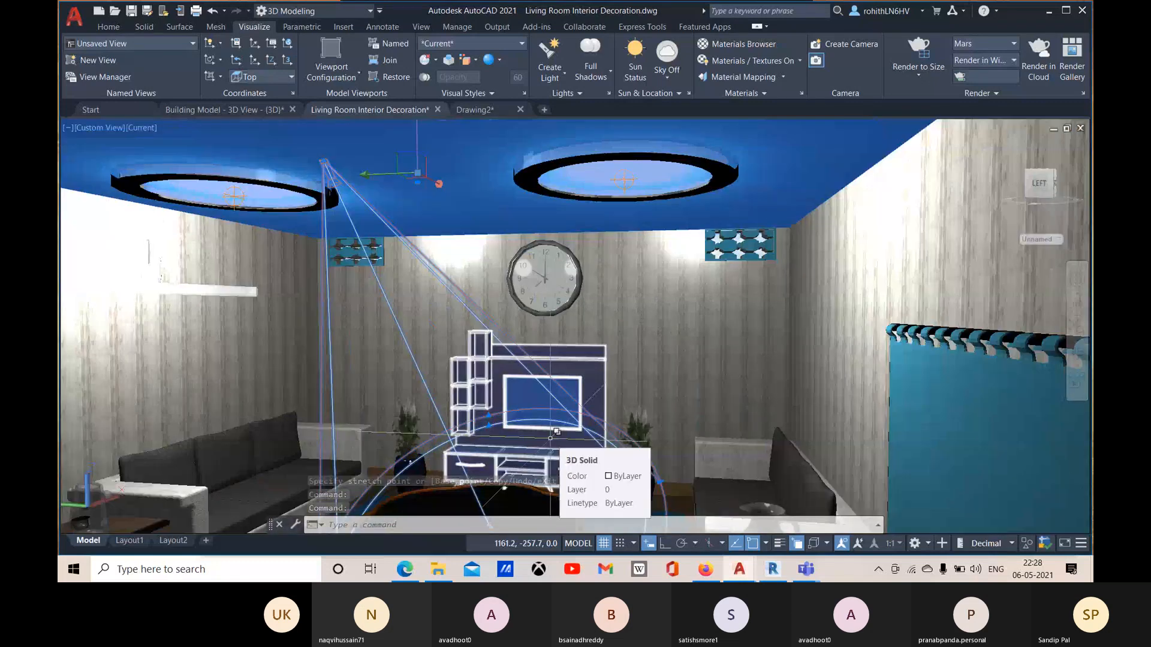
pyautogui.moveTo(543, 471); pyautogui.dragTo(600, 273, button='middle')
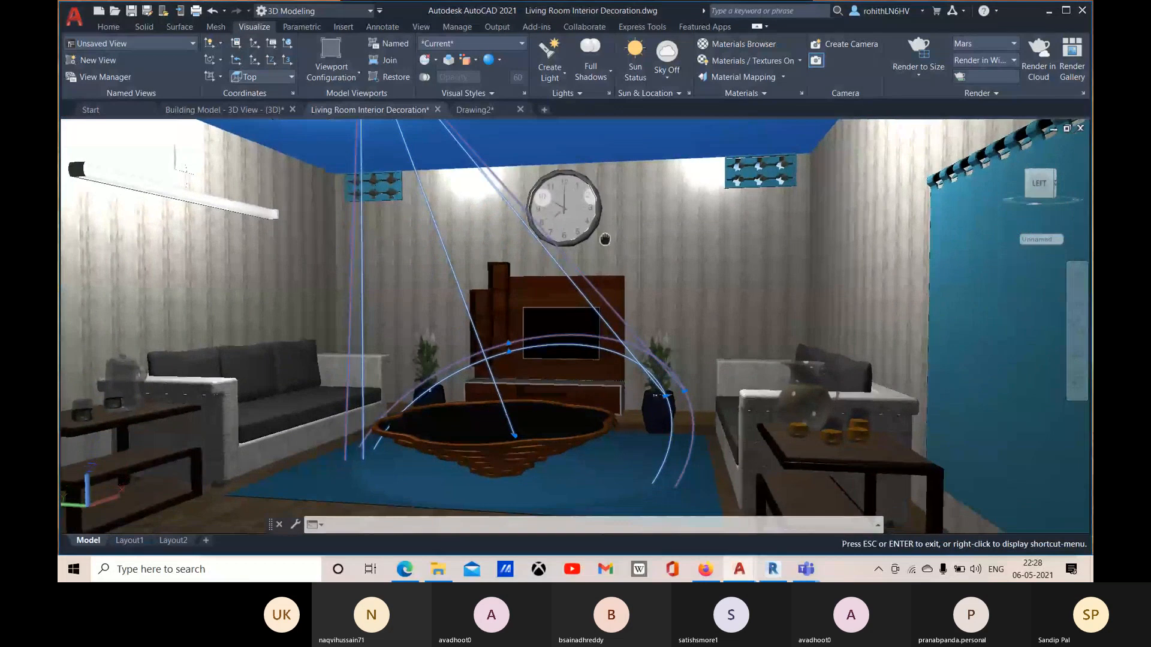
pyautogui.press('Escape')
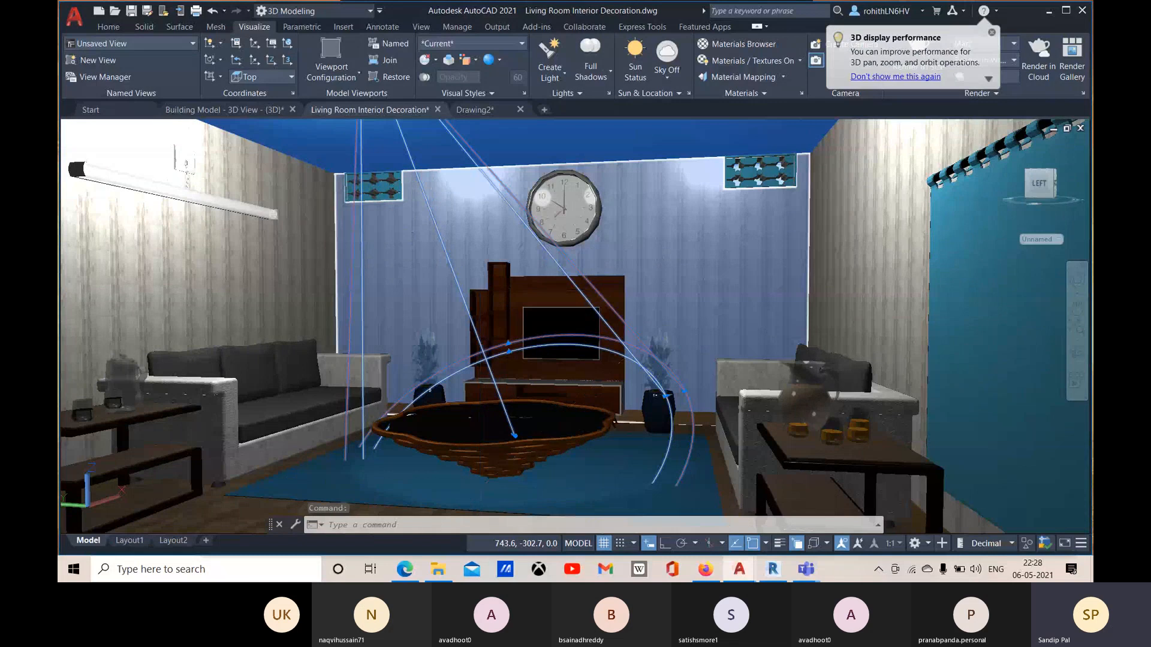
pyautogui.hotkey('ctrl', '1')
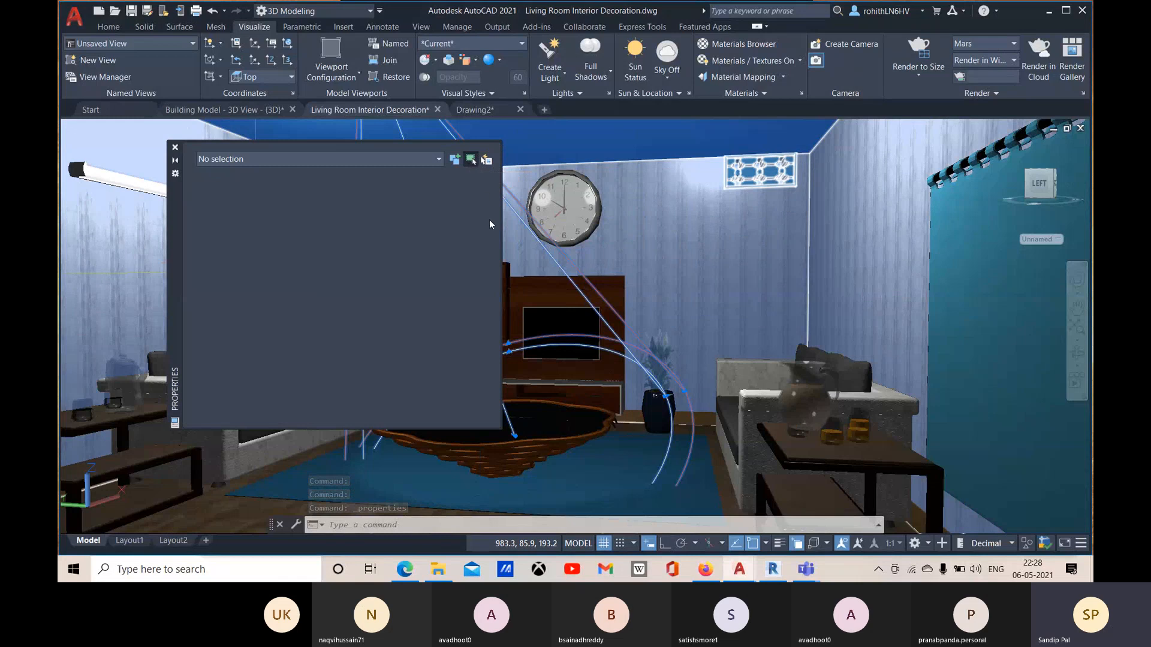
pyautogui.click(175, 148)
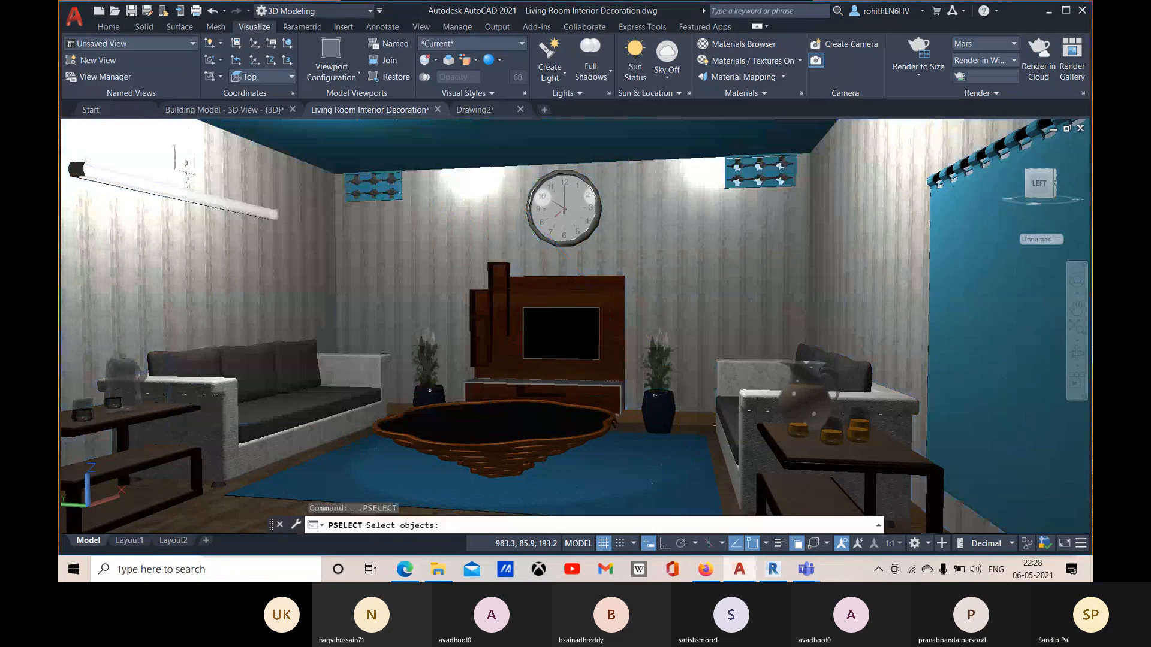
pyautogui.press('Escape')
# Step: Open the properties of Spotlight1 from the list of lights in the model and set its lamp intensity to 5000 Cd
pyautogui.click(608, 93)
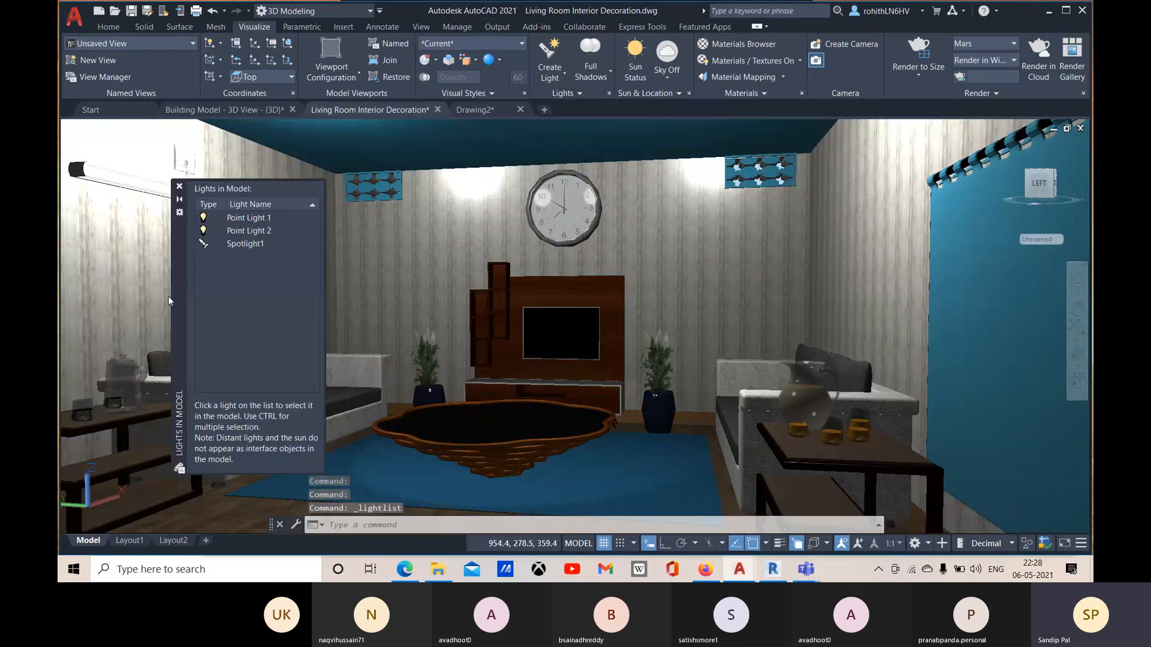
pyautogui.click(239, 244)
pyautogui.doubleClick(245, 244)
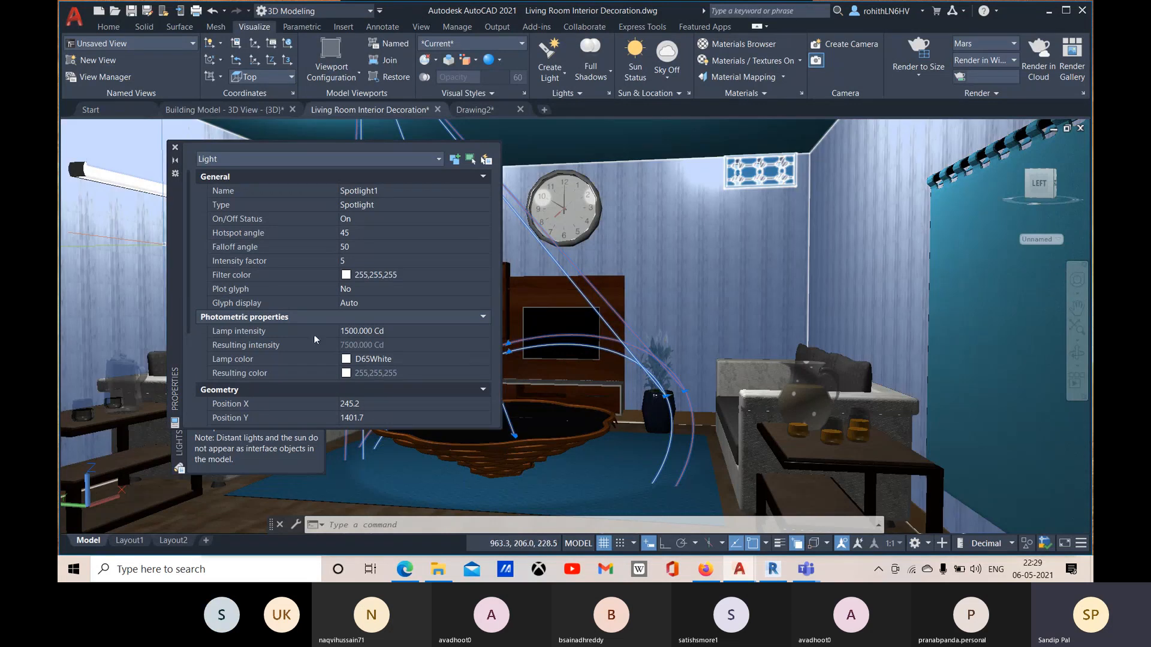
pyautogui.click(352, 332)
pyautogui.click(346, 332)
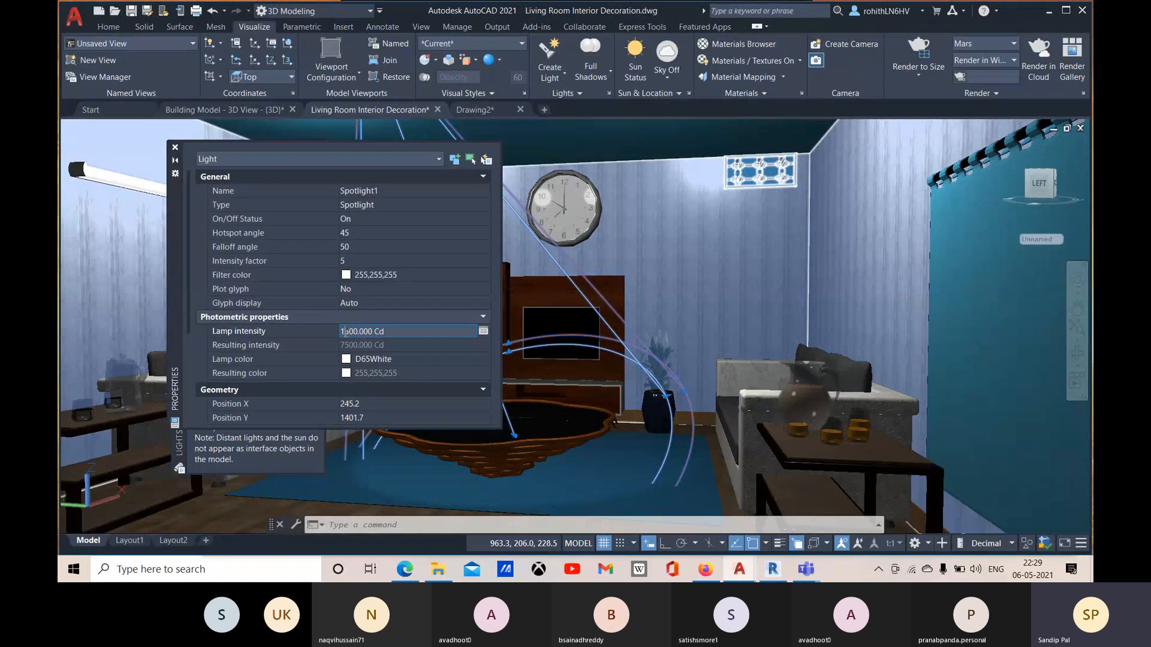
pyautogui.press('Delete')
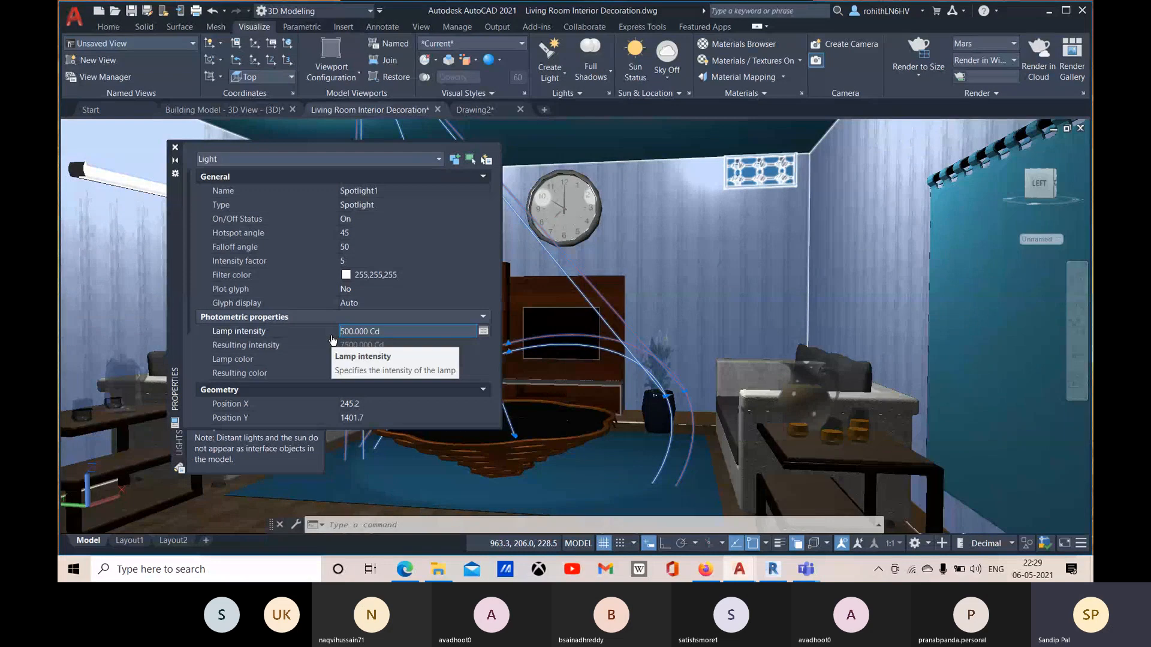
pyautogui.write('0')
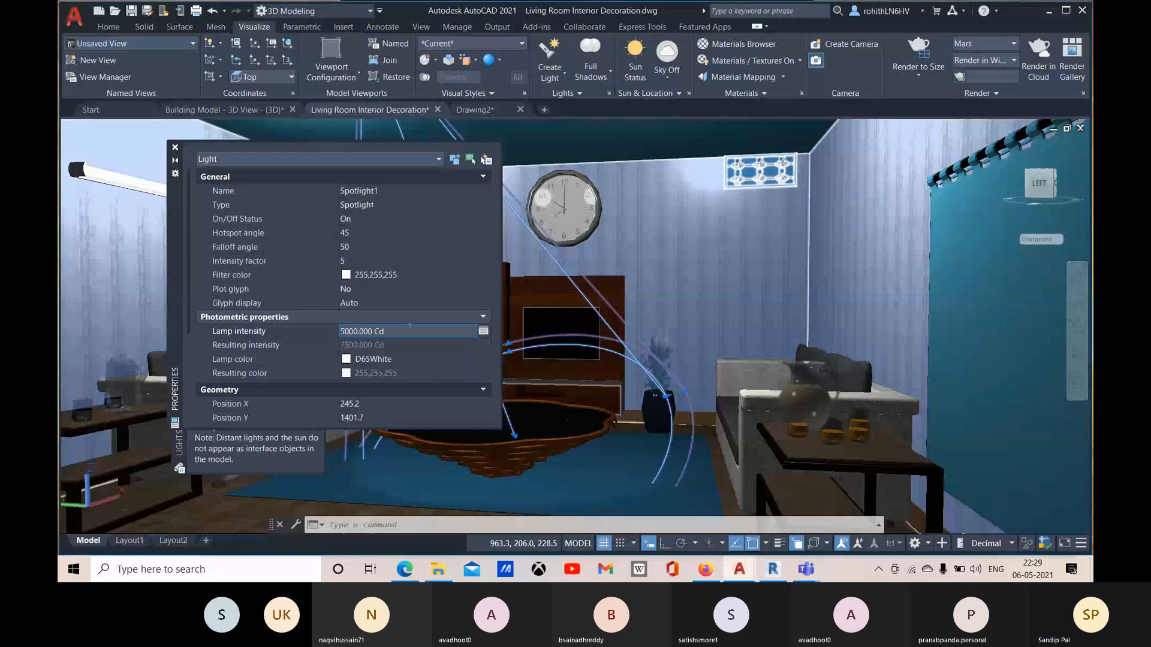
pyautogui.click(403, 360)
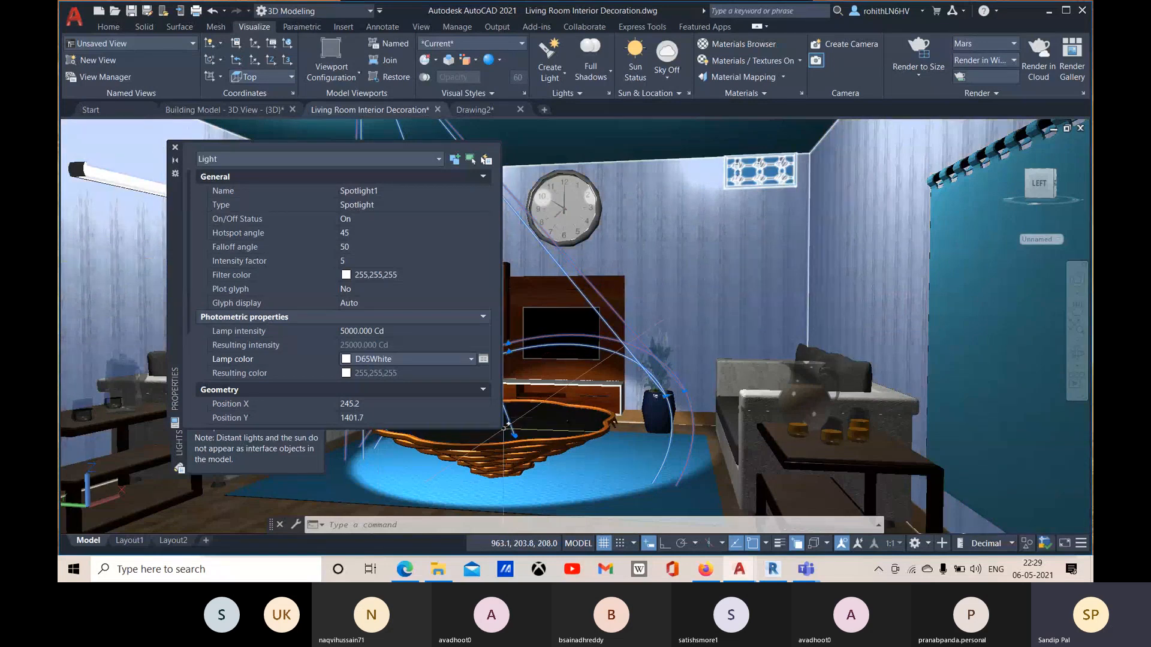
# Step: Try a falloff angle of 60 for the spotlight
pyautogui.scroll(-4, 380, 368)
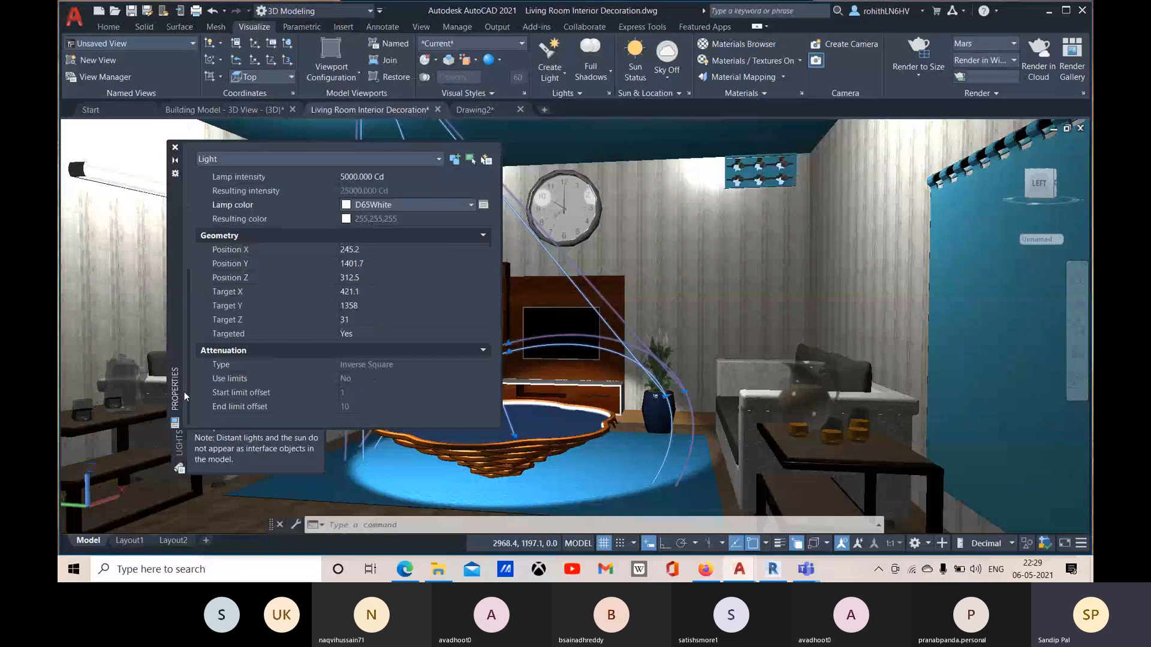
pyautogui.scroll(4, 267, 329)
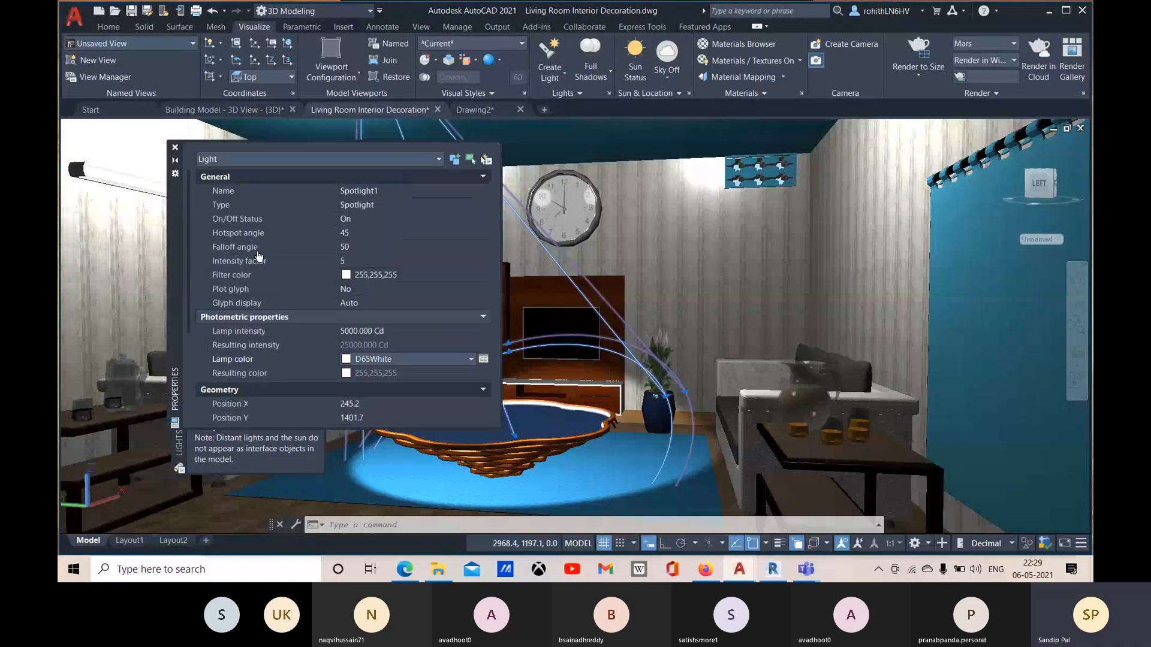
pyautogui.click(368, 232)
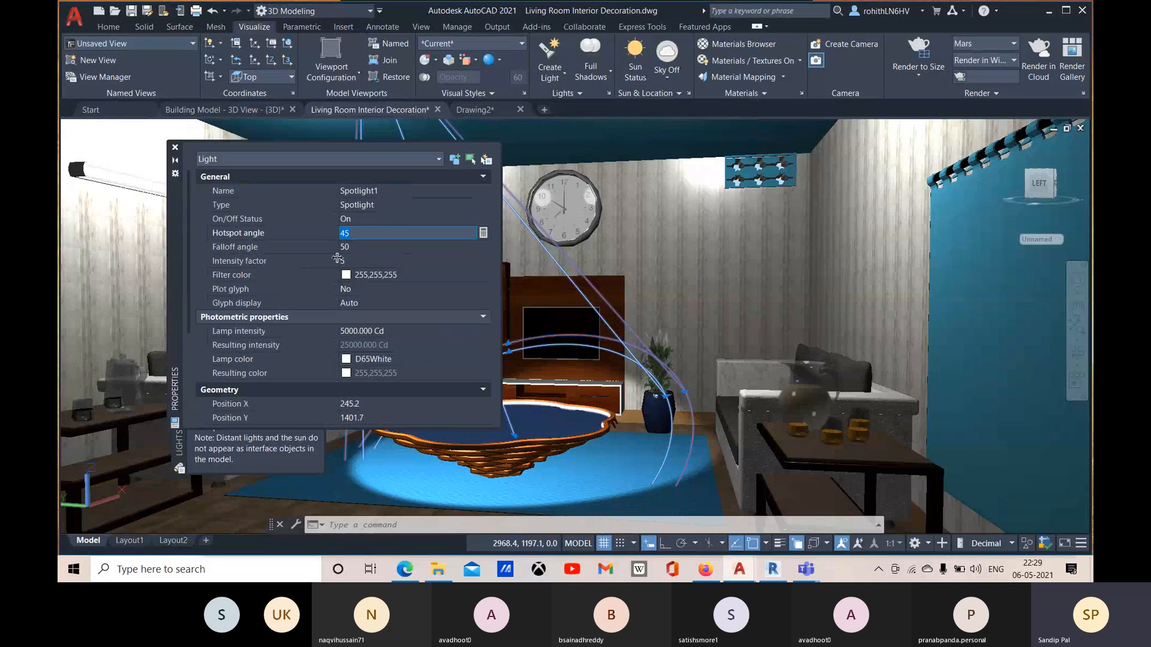
pyautogui.click(357, 247)
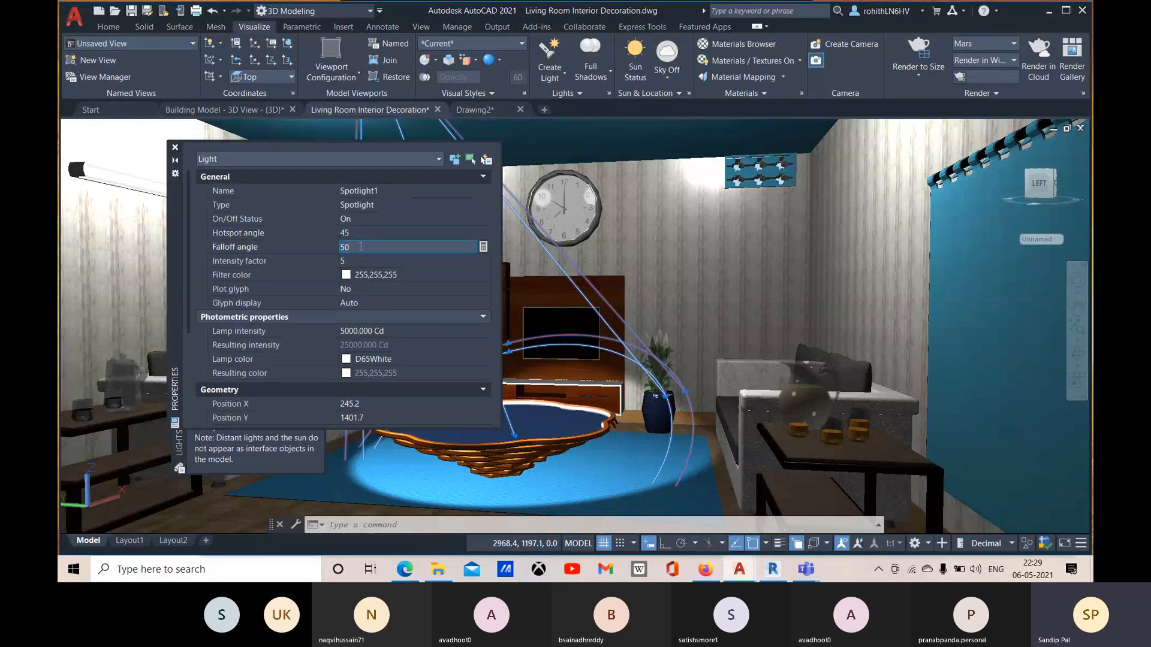
pyautogui.moveTo(361, 247); pyautogui.dragTo(336, 249)
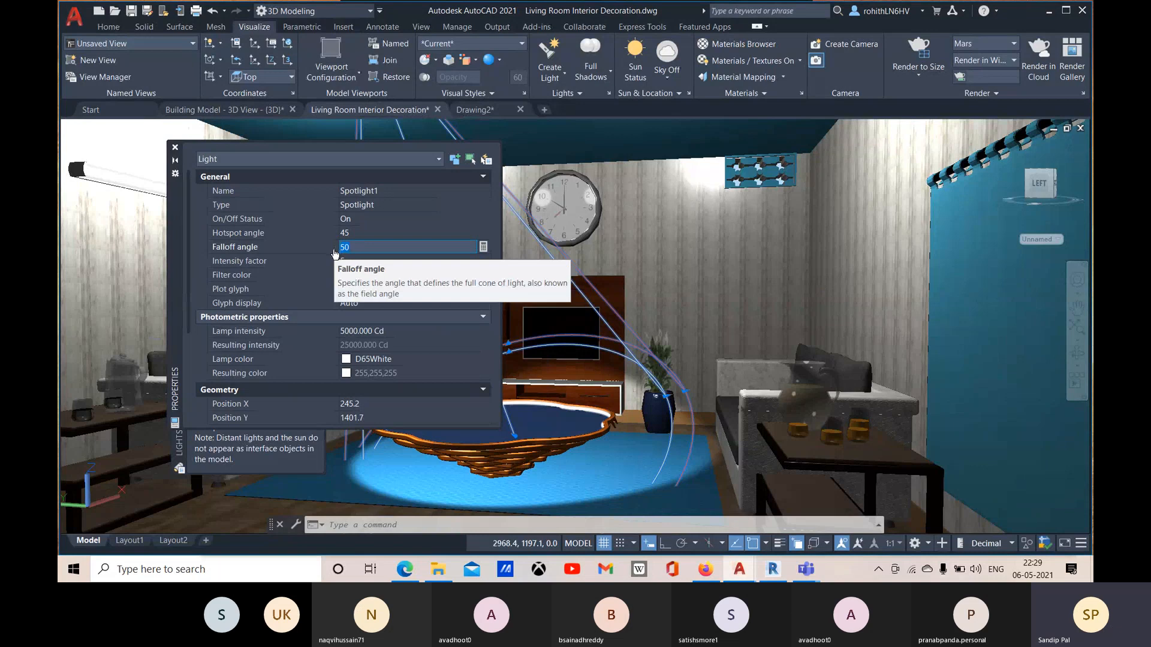
pyautogui.write('6')
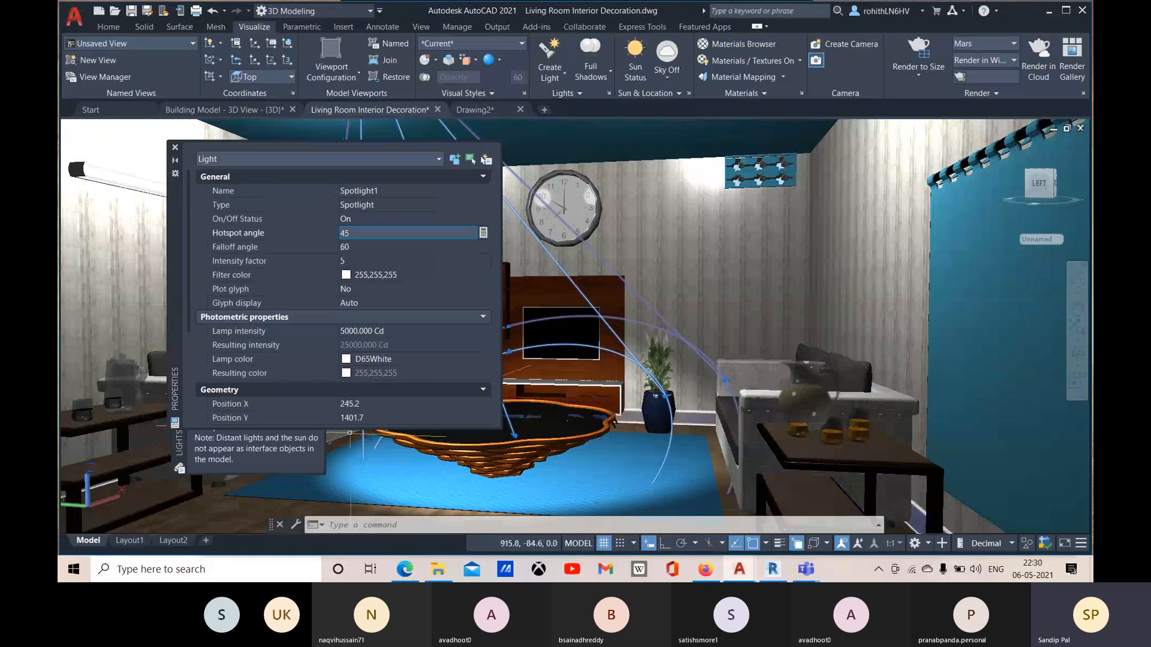
# Step: Set the spotlight's falloff angle to 80 and close its properties and the list of lights
pyautogui.click(360, 247)
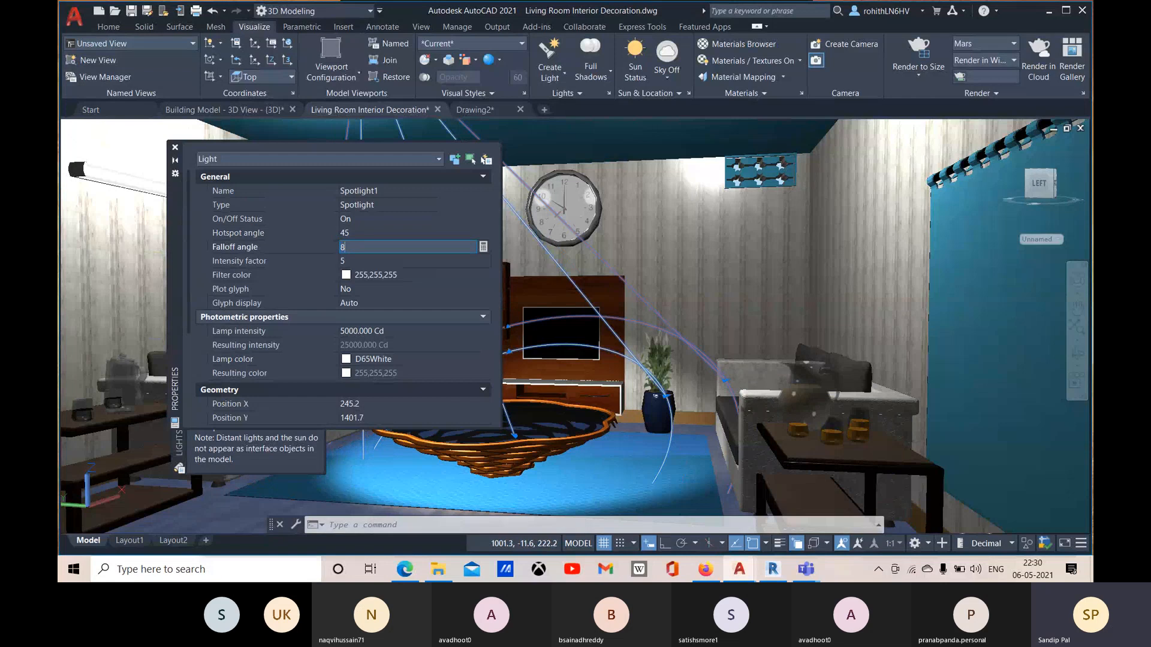
pyautogui.click(376, 232)
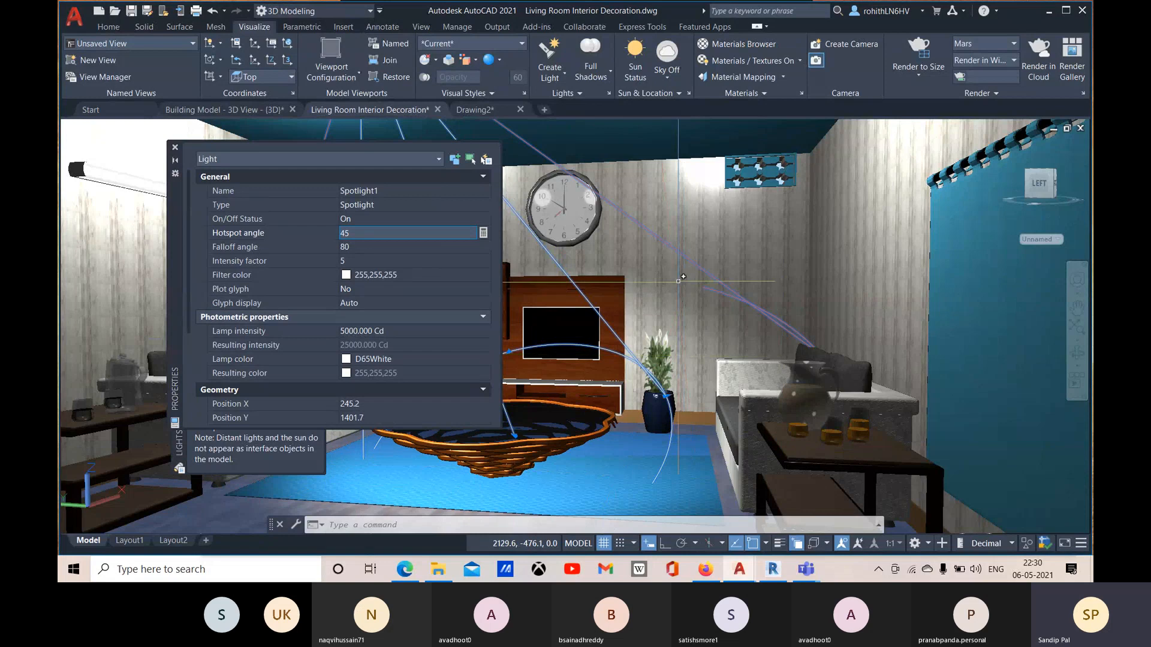
pyautogui.click(175, 147)
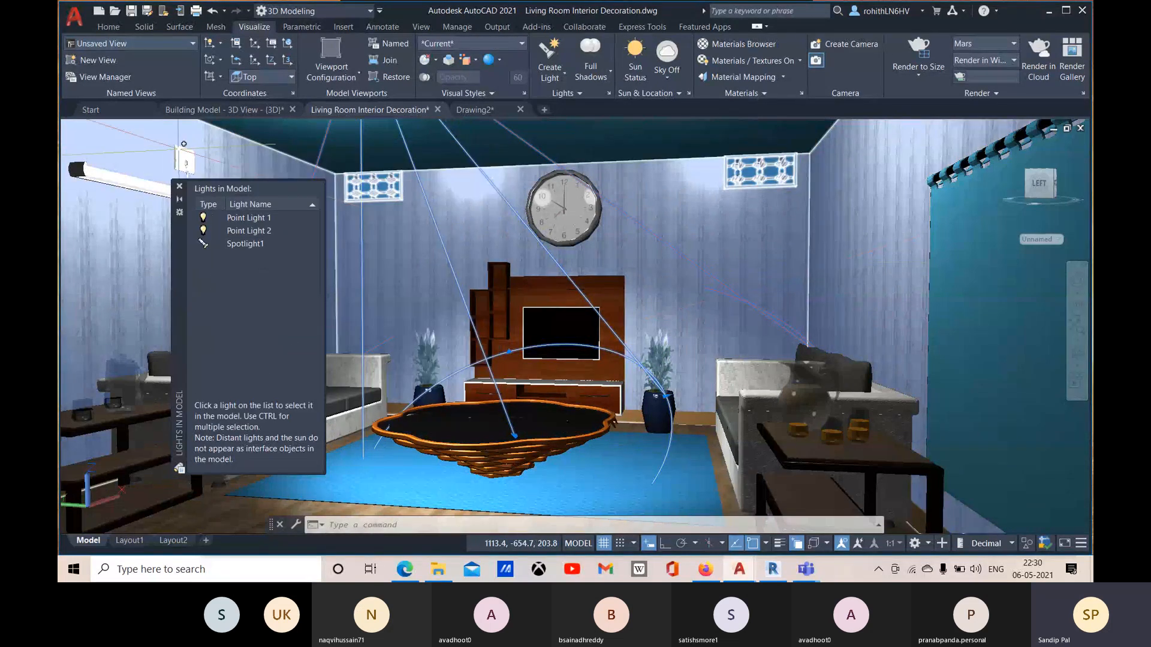
pyautogui.click(180, 187)
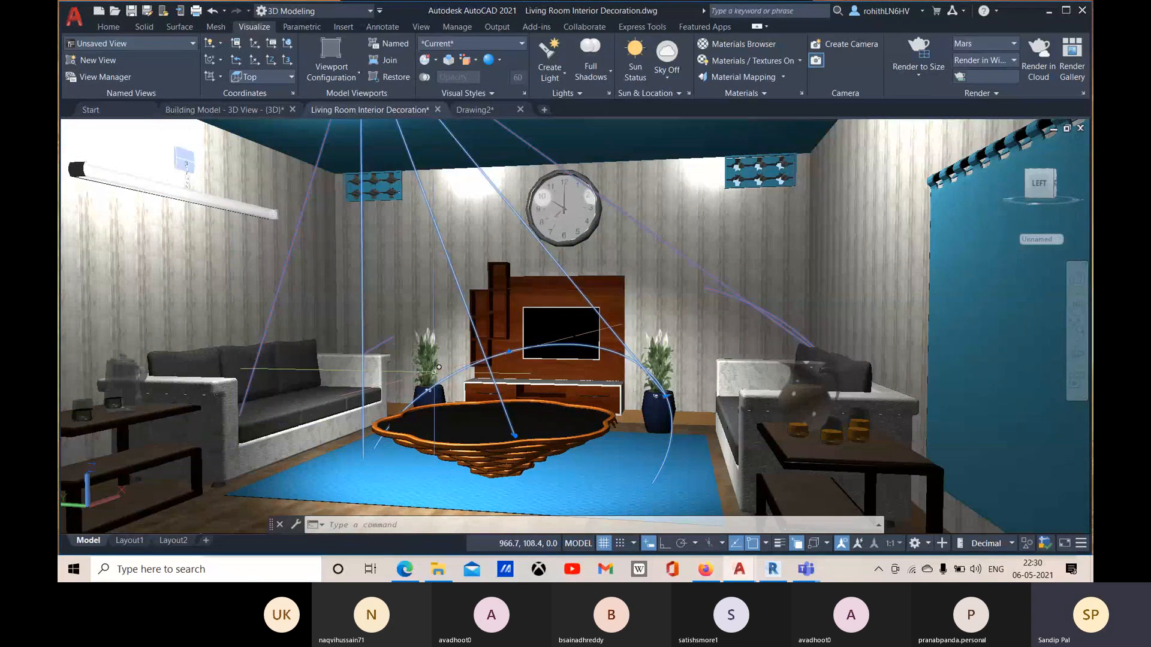
# Step: Create a web light with its source low at the side table by the left sofa and its target straight above, keeping the default options
pyautogui.click(565, 72)
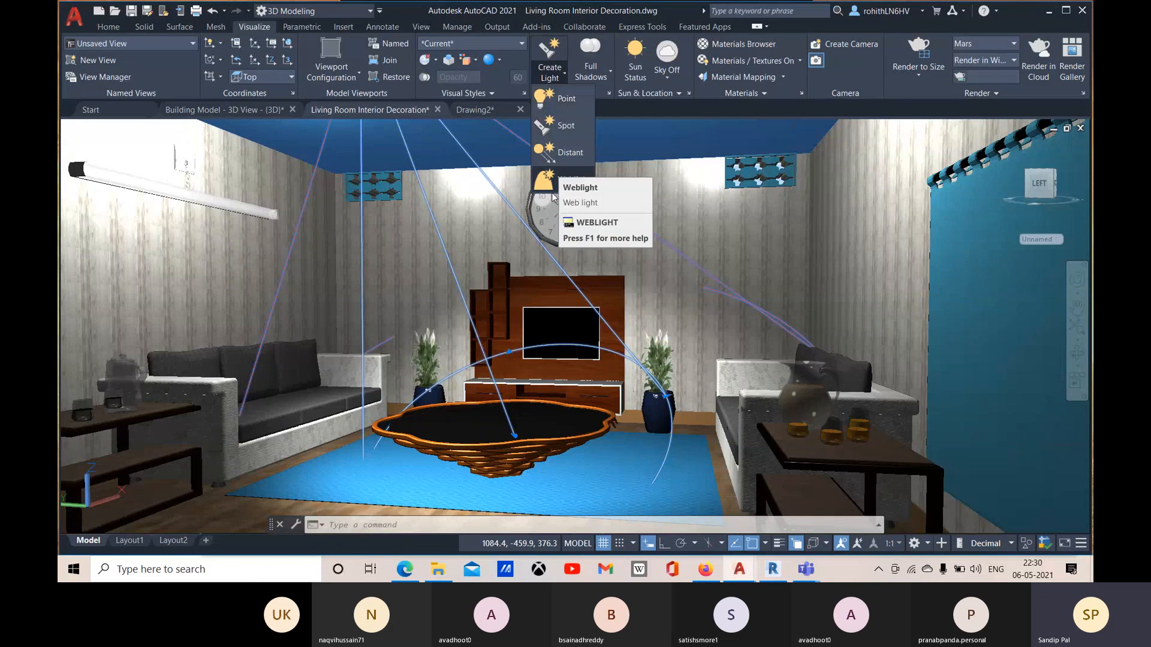
pyautogui.scroll(-5, 612, 334)
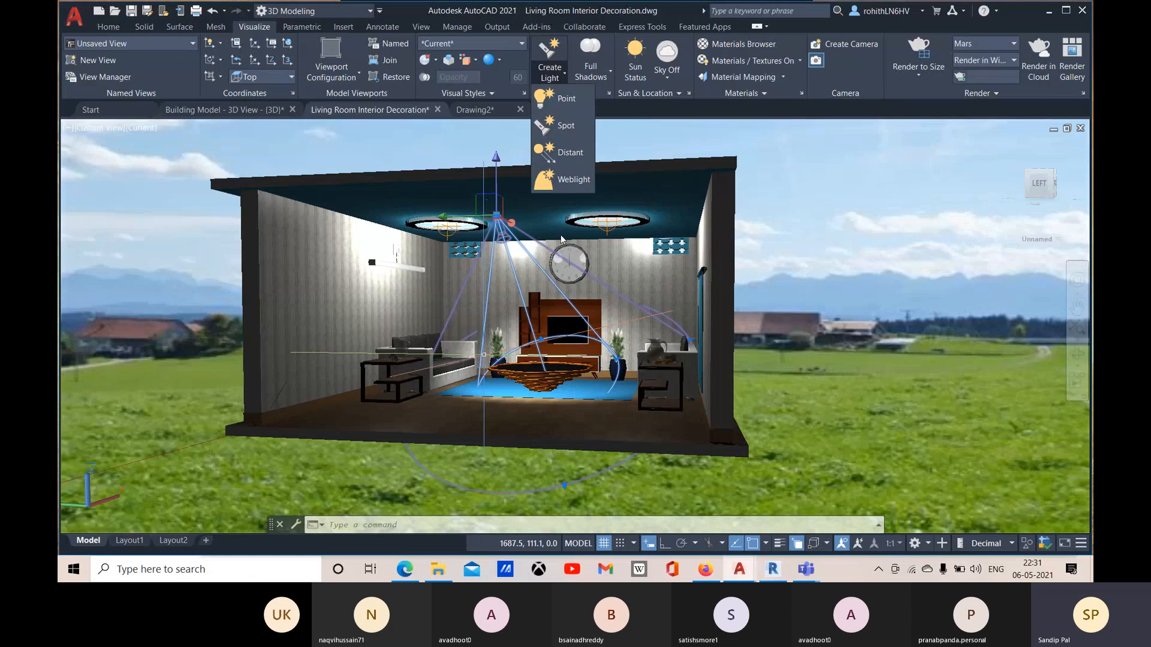
pyautogui.click(567, 180)
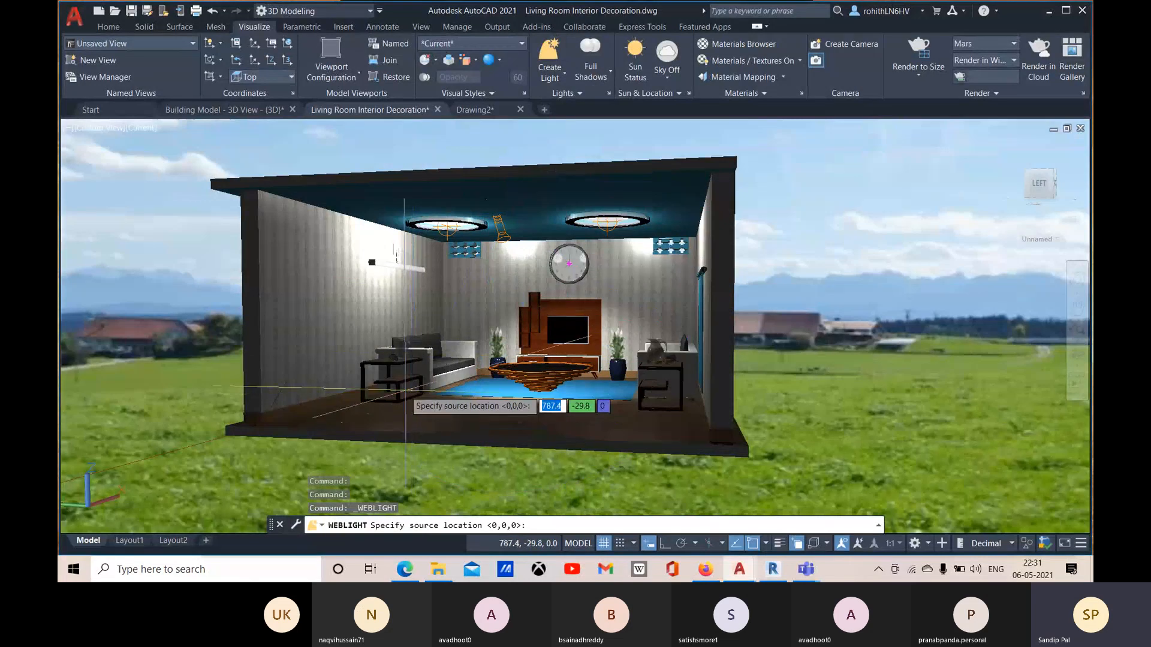
pyautogui.scroll(2, 411, 401)
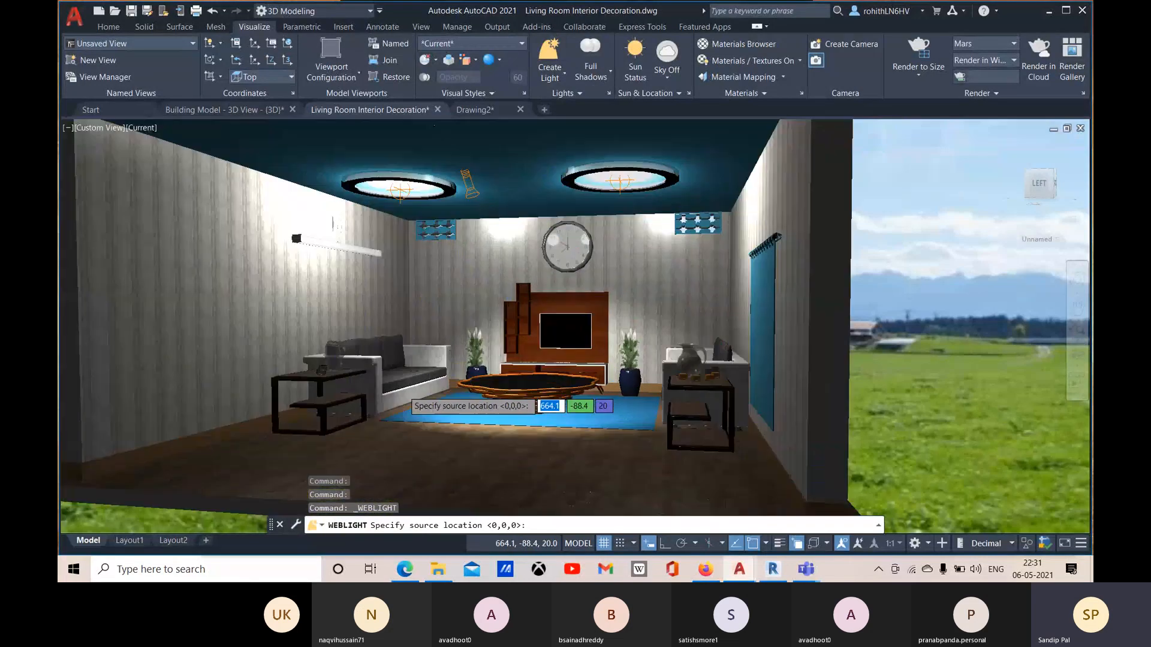
pyautogui.click(346, 416)
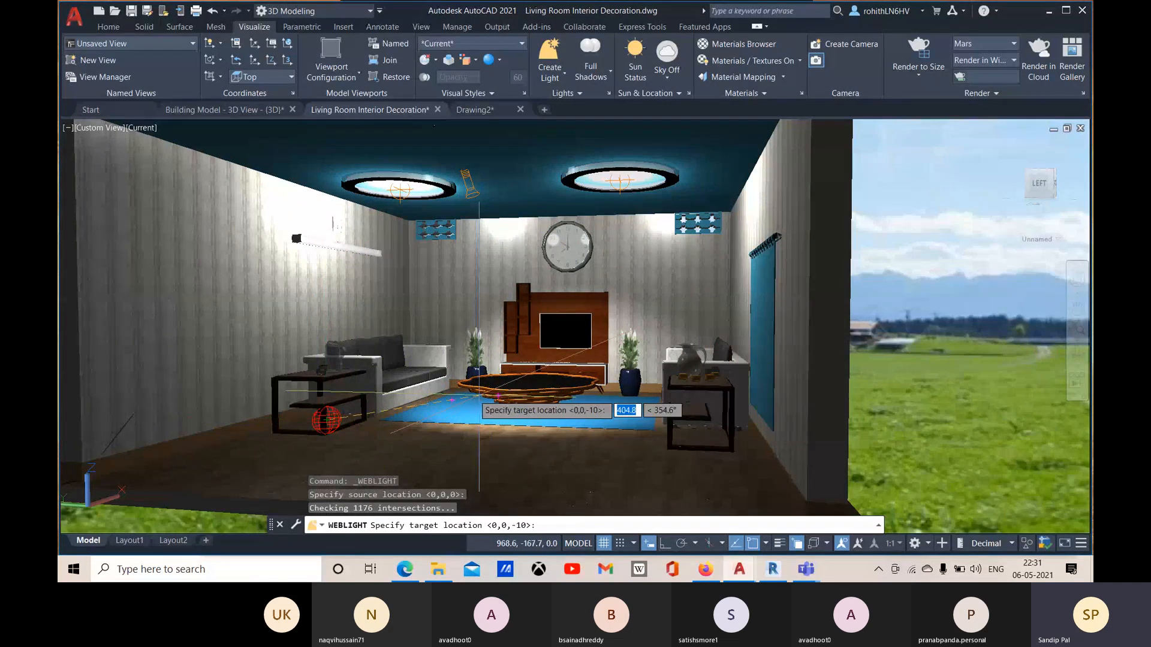
pyautogui.click(326, 378)
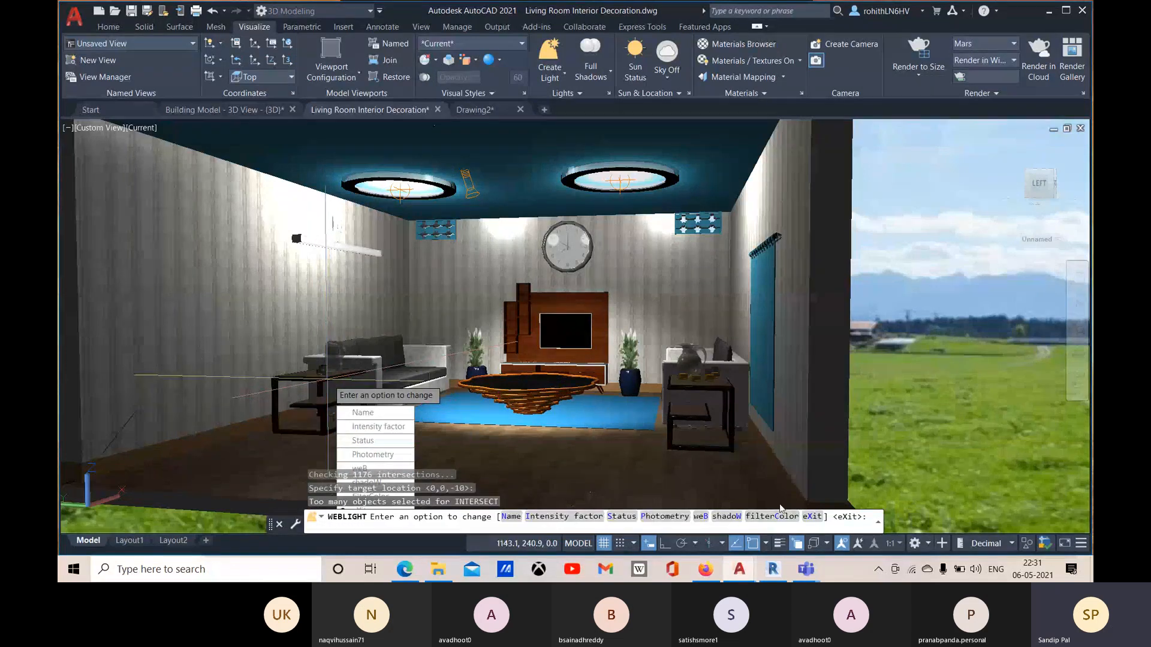
pyautogui.click(812, 519)
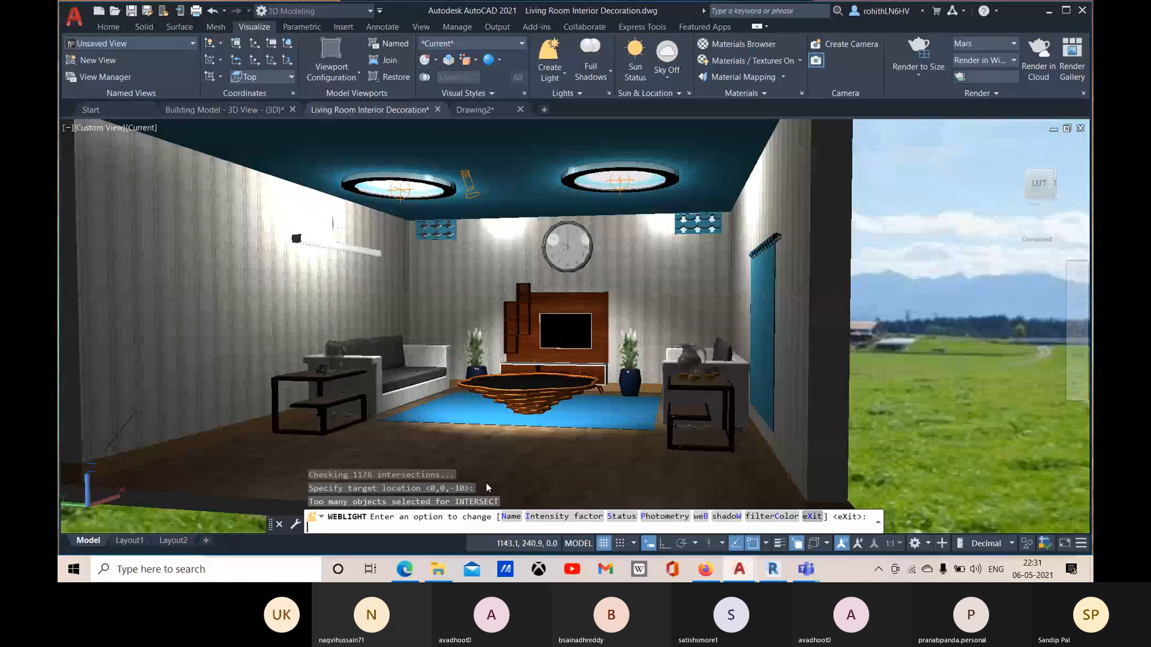
pyautogui.write('x')
pyautogui.press('Return')
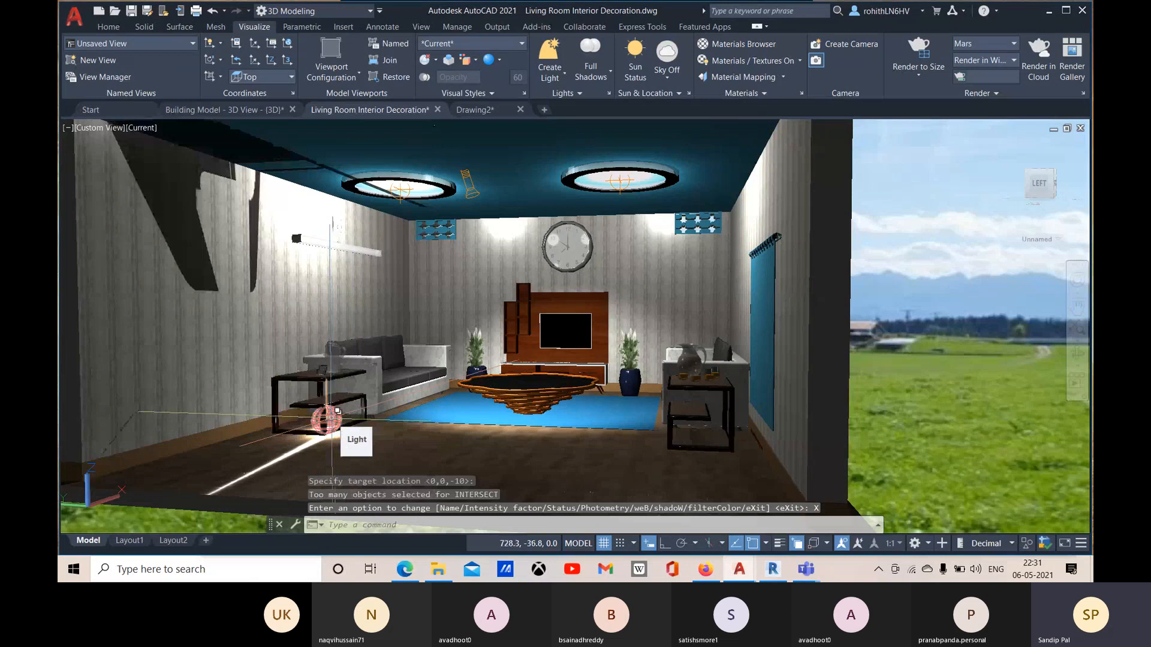
# Step: Select the web light at the side table instead of the overlapping 3D solids and open its properties
pyautogui.click(331, 414)
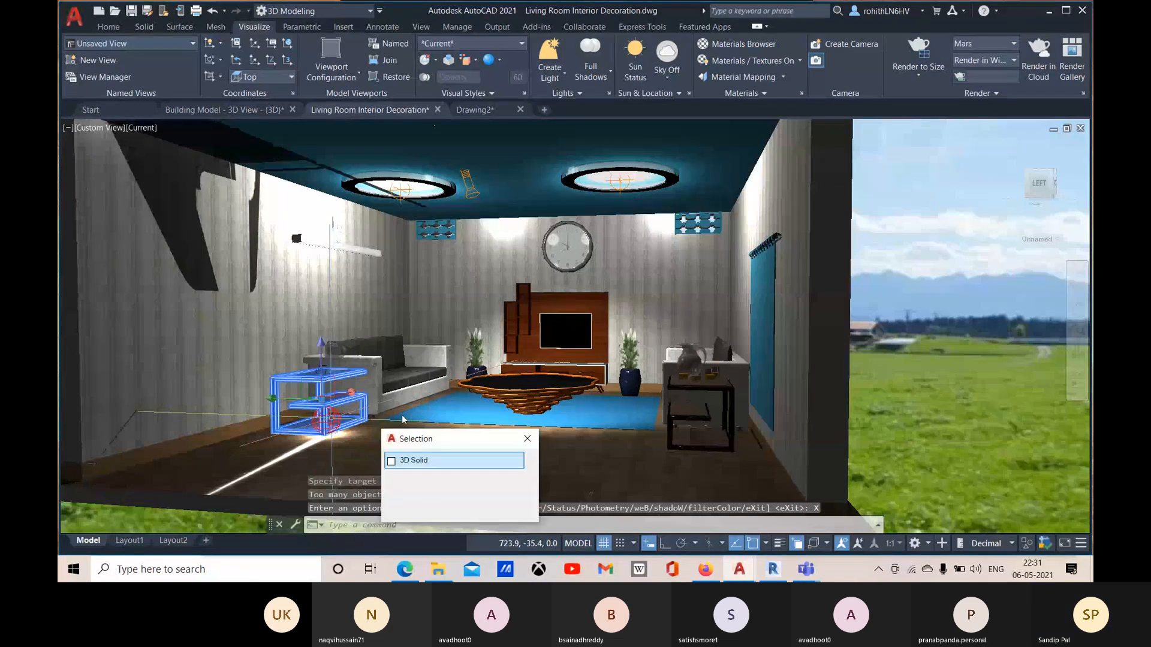
pyautogui.click(414, 510)
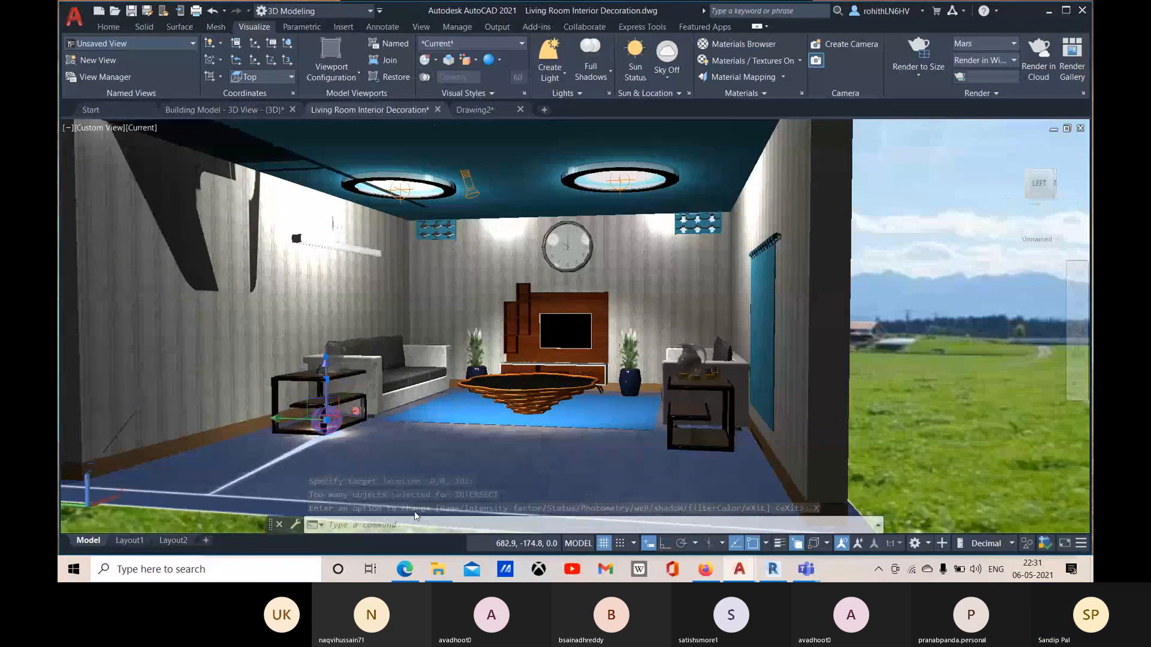
pyautogui.hotkey('ctrl', '1')
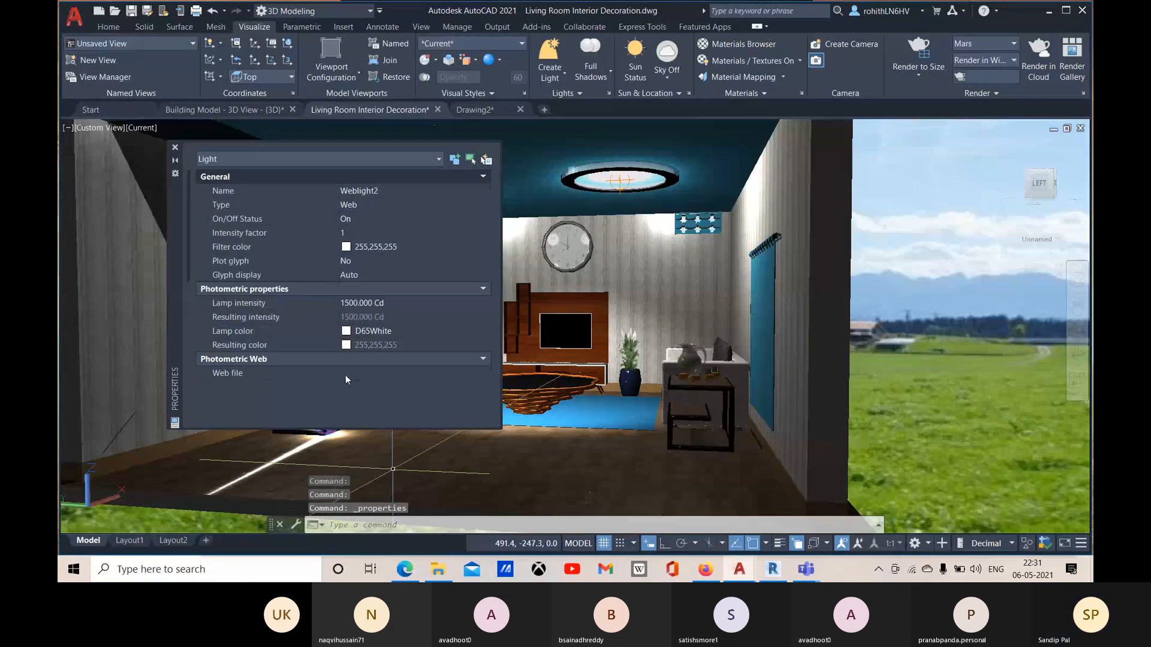
# Step: Examine the available type and glyph display options of the web light
pyautogui.click(391, 205)
pyautogui.click(391, 205)
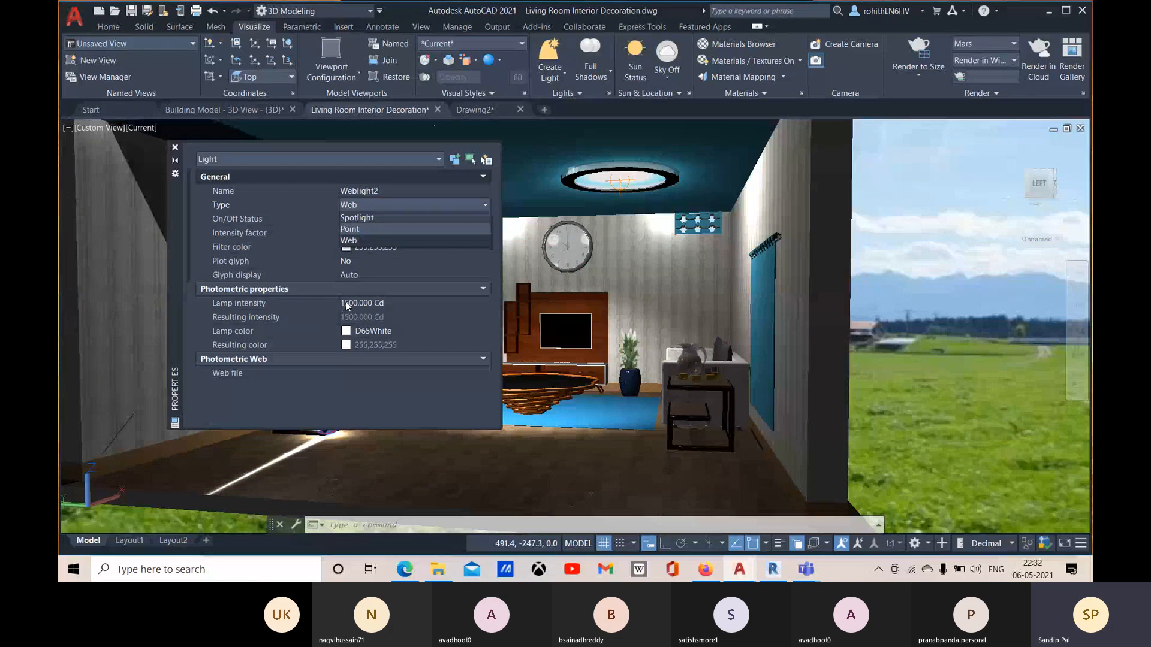
pyautogui.click(396, 274)
pyautogui.click(403, 275)
pyautogui.click(466, 275)
pyautogui.click(464, 272)
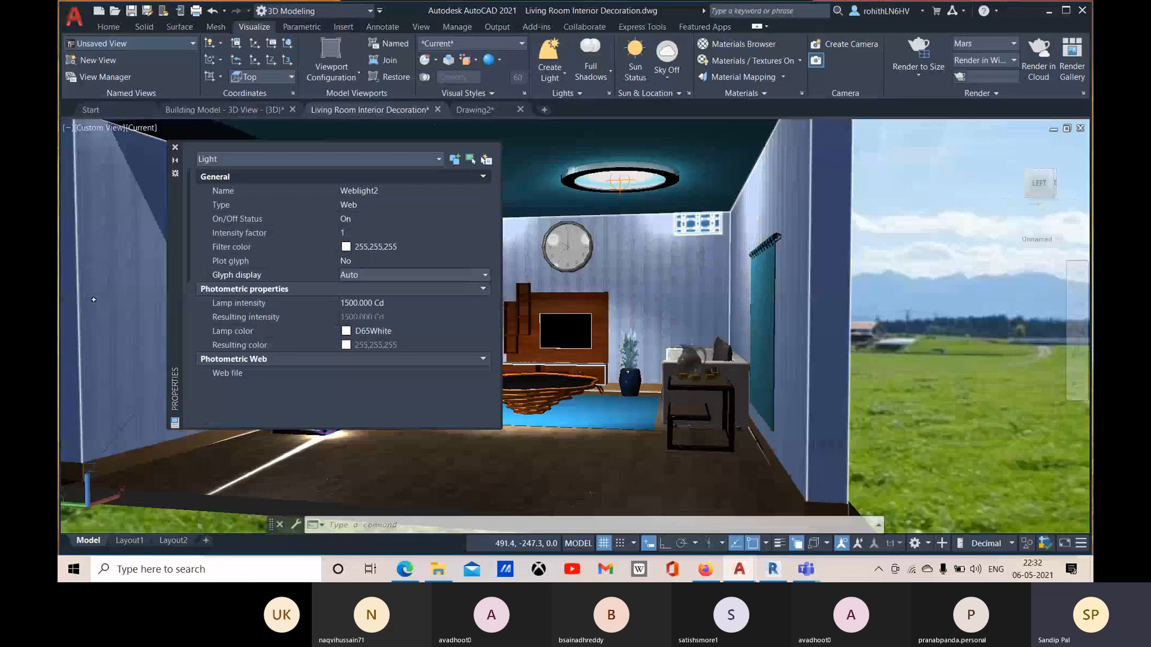
pyautogui.click(386, 248)
pyautogui.click(386, 248)
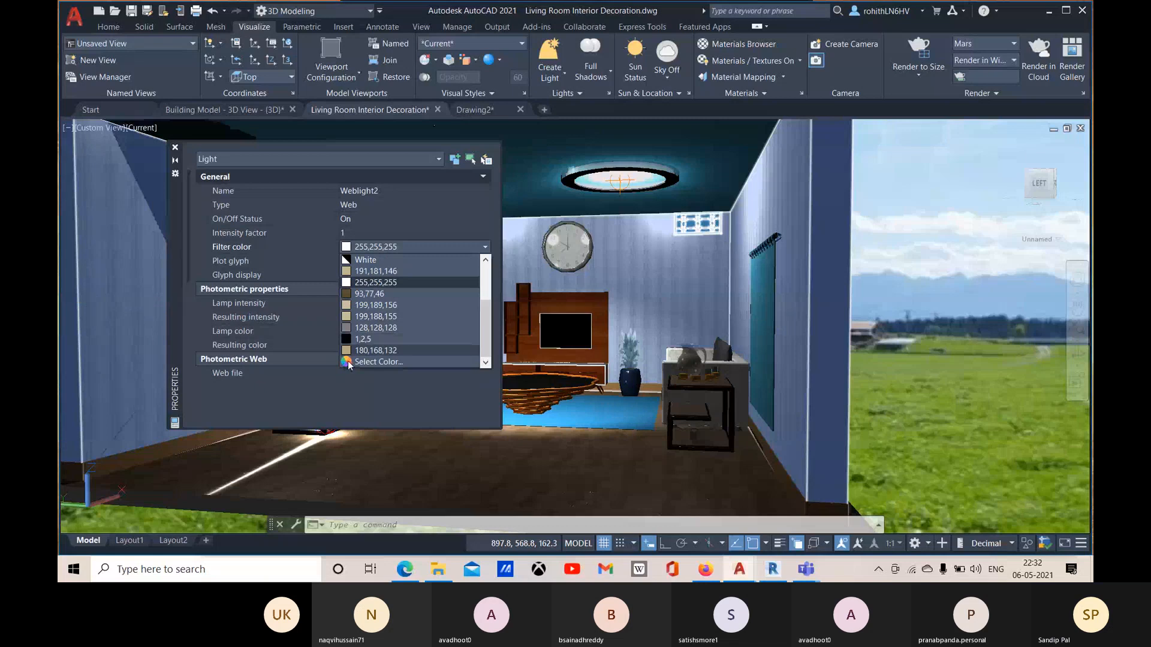
pyautogui.click(372, 362)
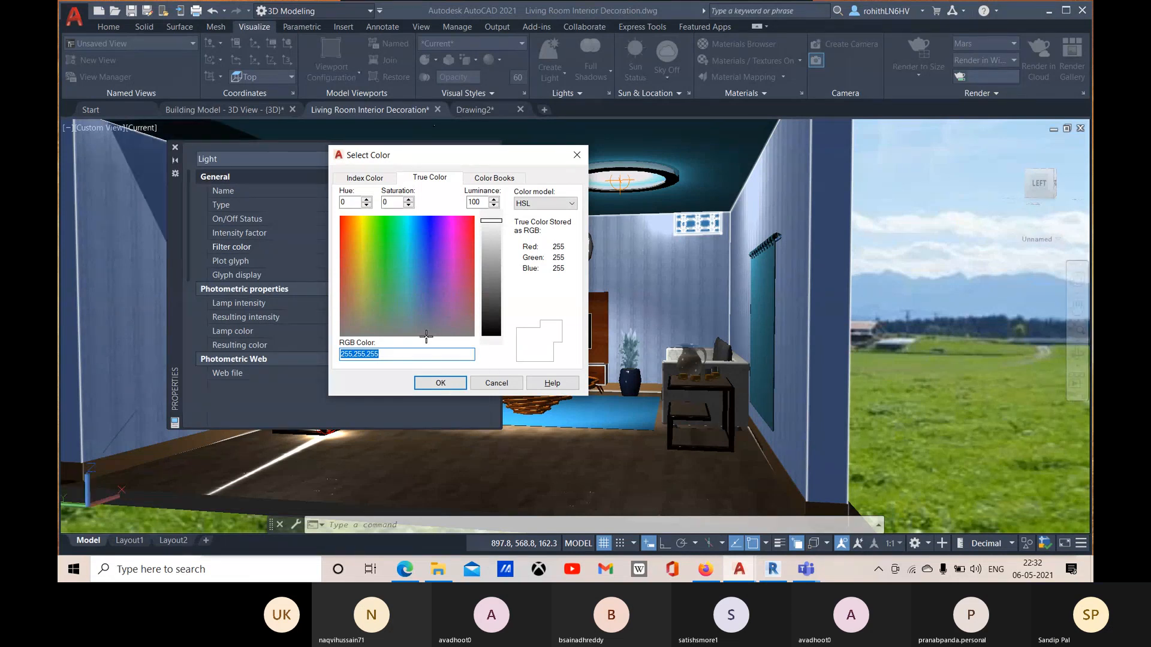
pyautogui.click(576, 156)
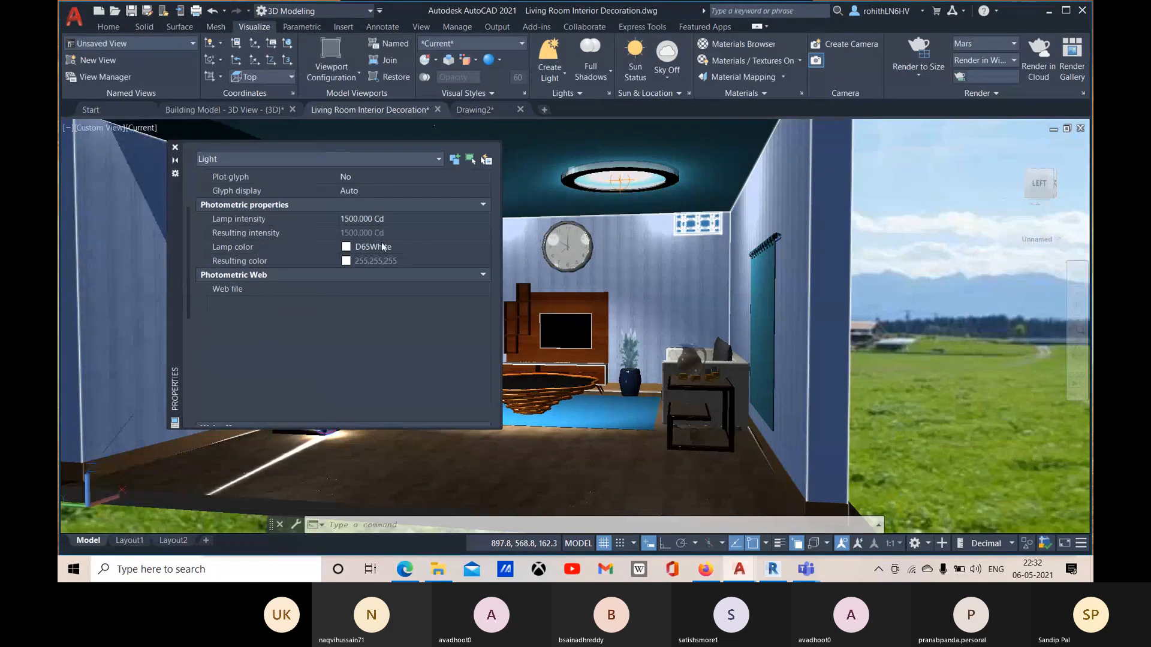
# Step: Try to set the web light's filter color to a green with hue 105, saturation 77 and luminance 100
pyautogui.scroll(3, 370, 250)
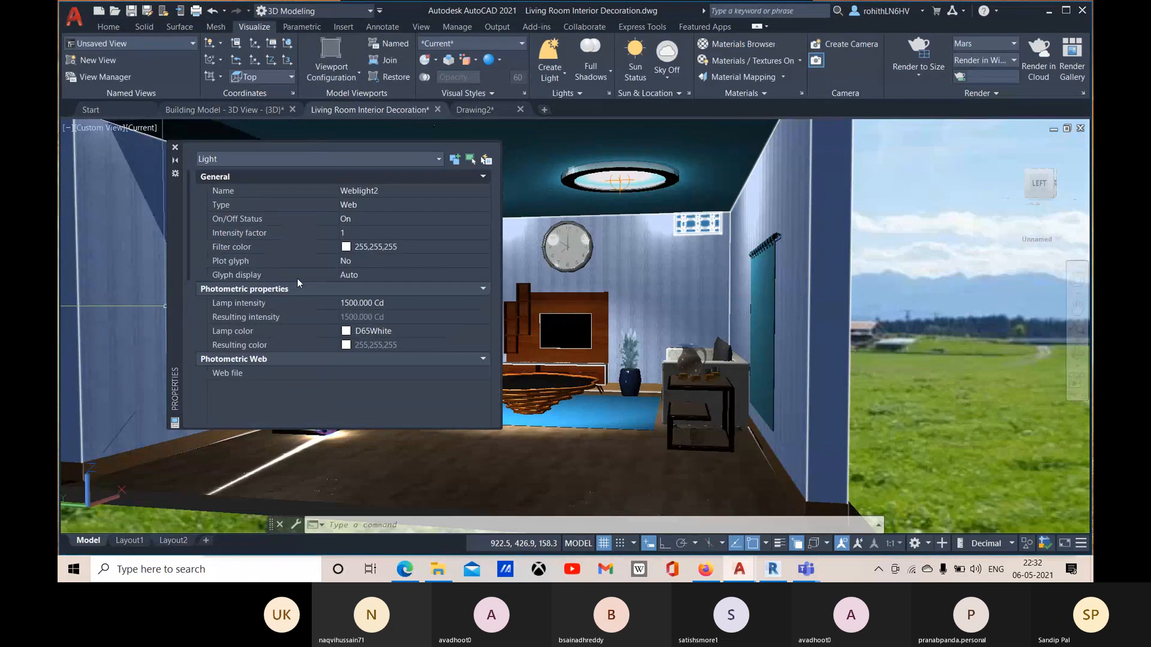
pyautogui.click(404, 247)
pyautogui.click(400, 247)
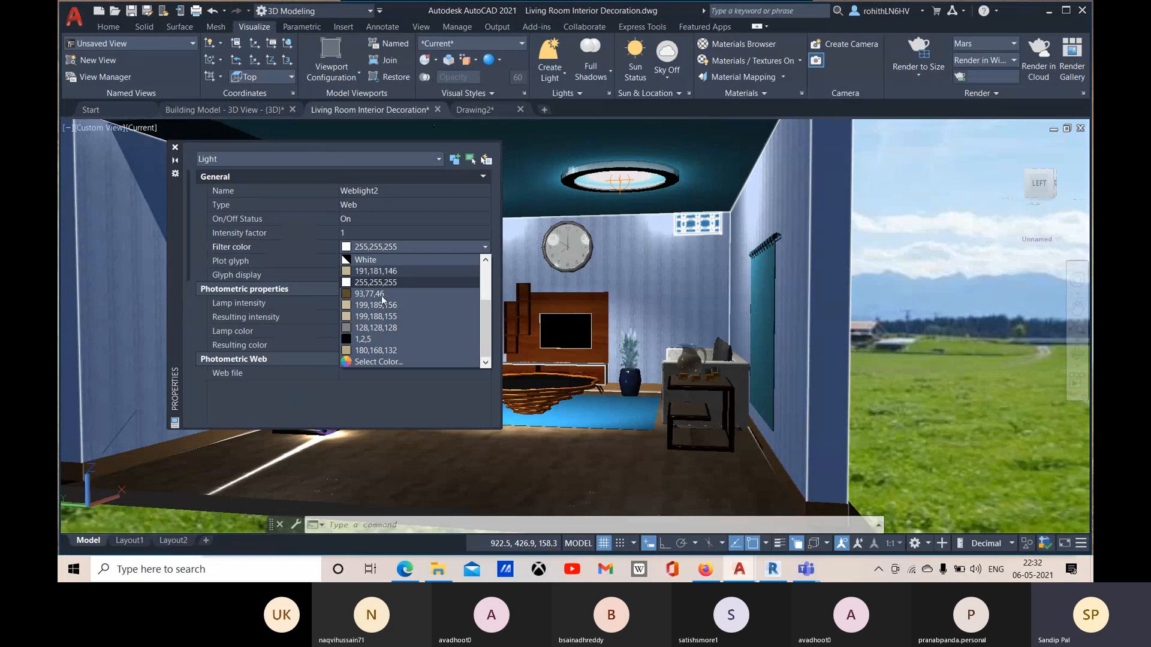
pyautogui.click(377, 362)
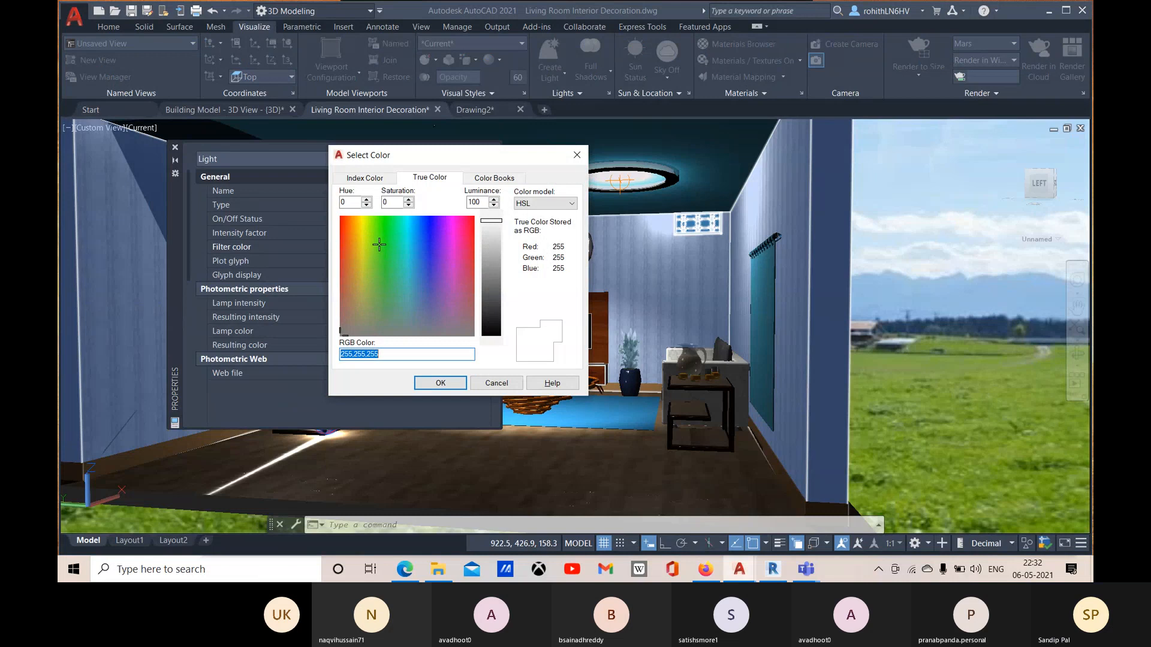
pyautogui.click(378, 242)
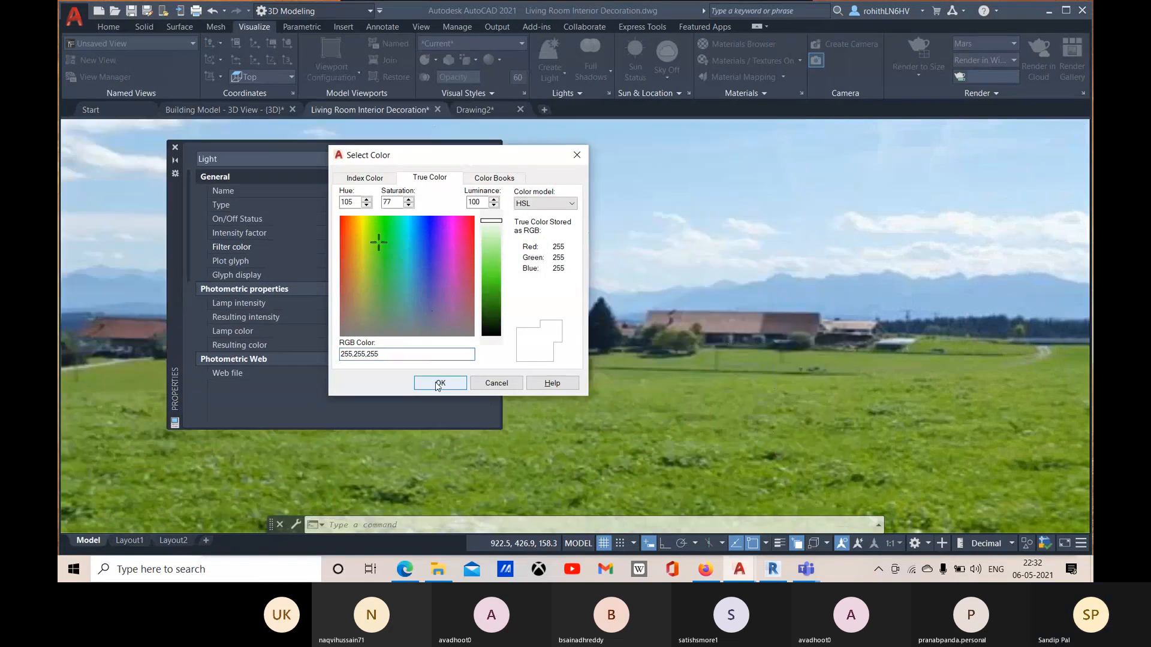
pyautogui.click(439, 383)
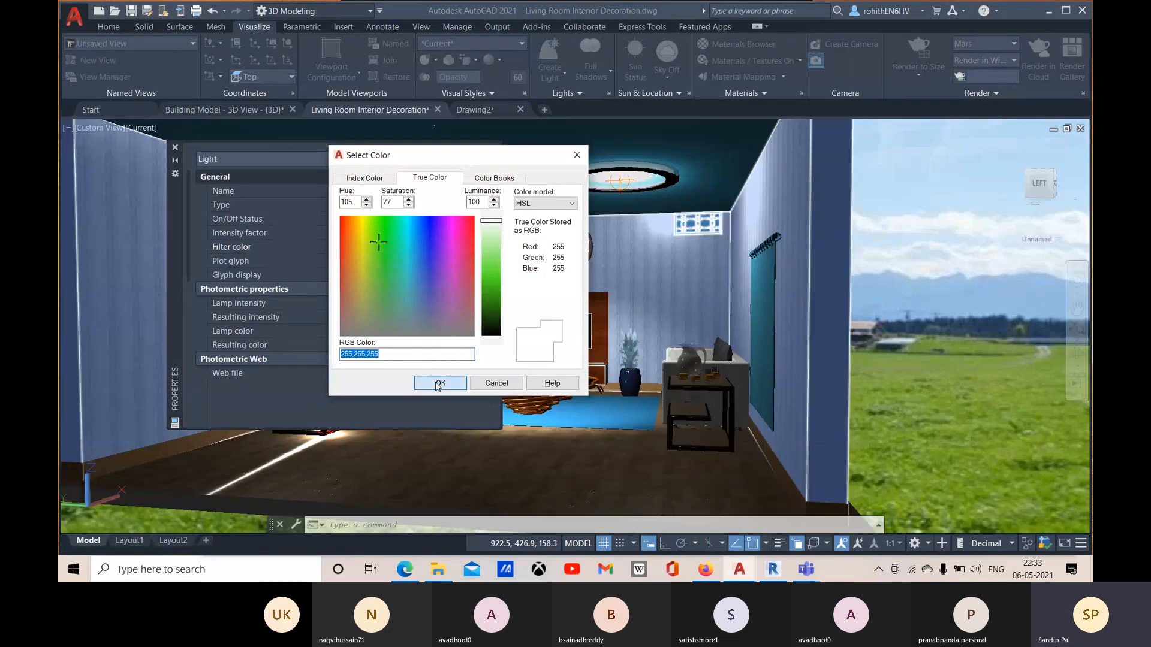
# Step: Set the web light's filter color to green 114,219,81, close its properties and deselect it
pyautogui.click(407, 246)
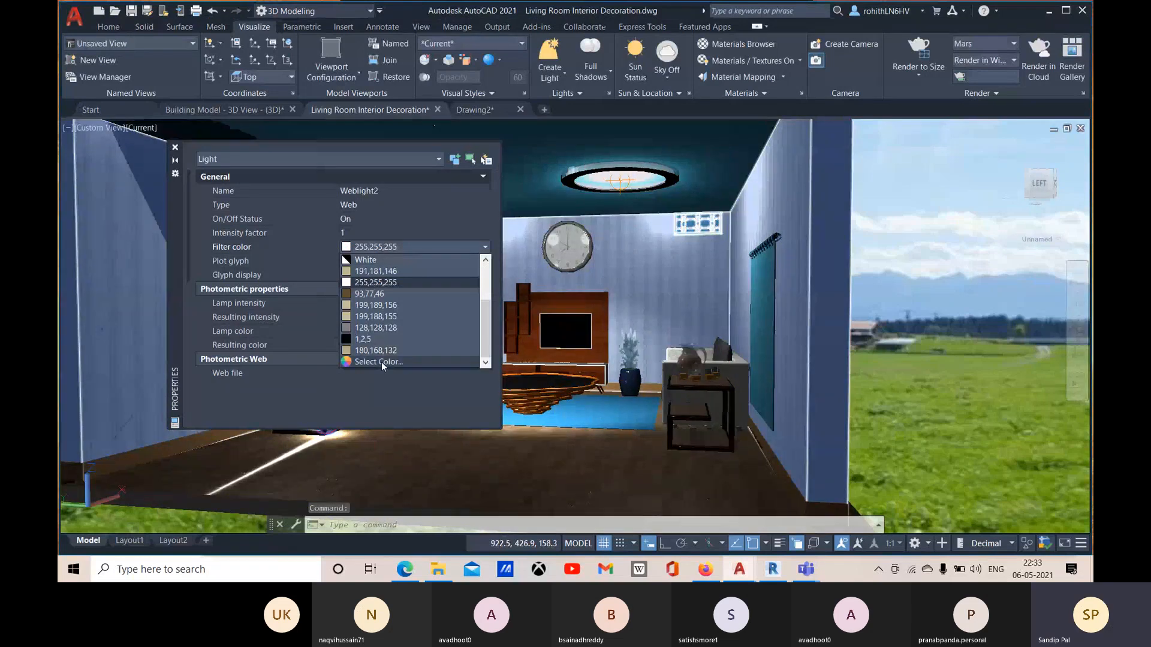
pyautogui.click(381, 362)
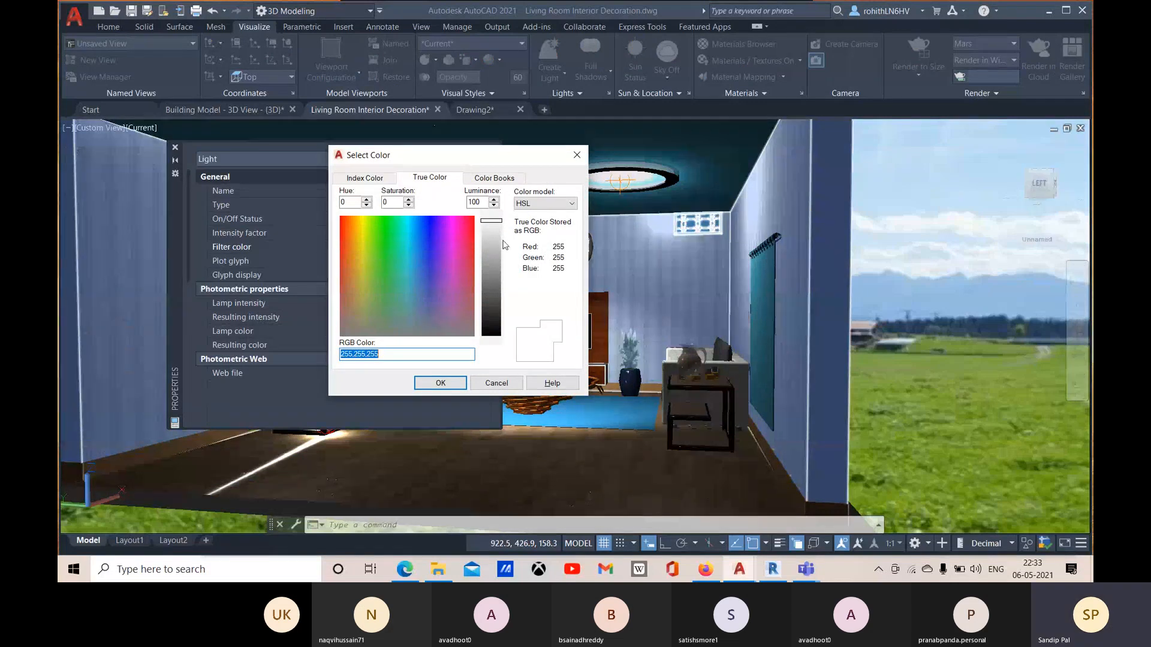
pyautogui.click(378, 256)
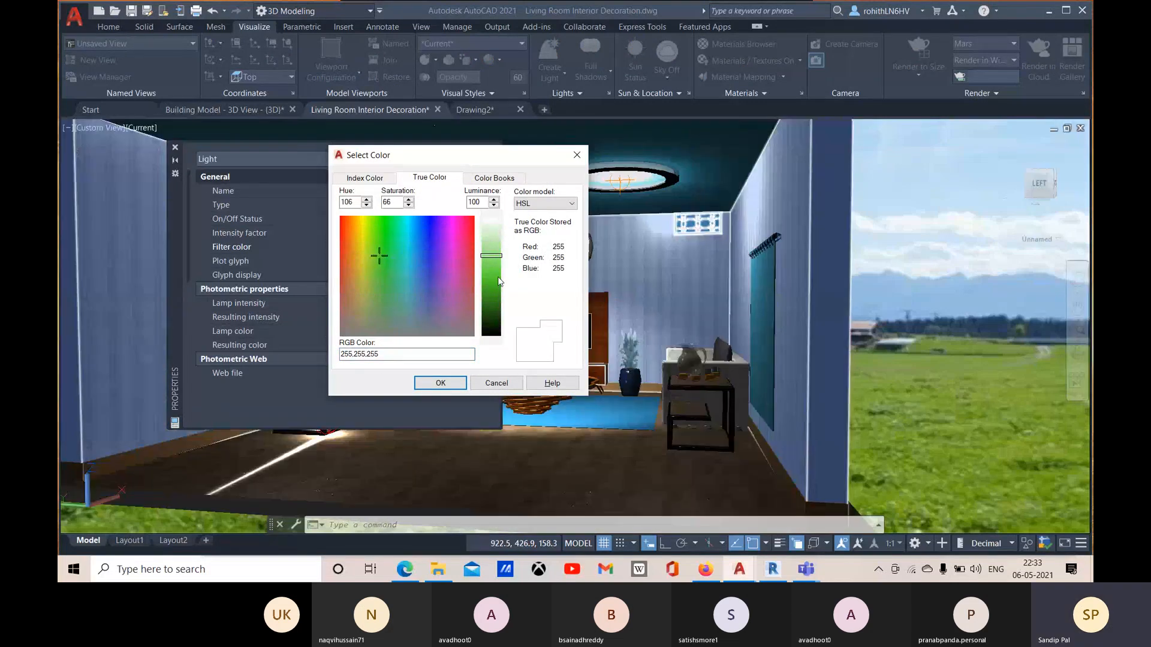
pyautogui.click(492, 268)
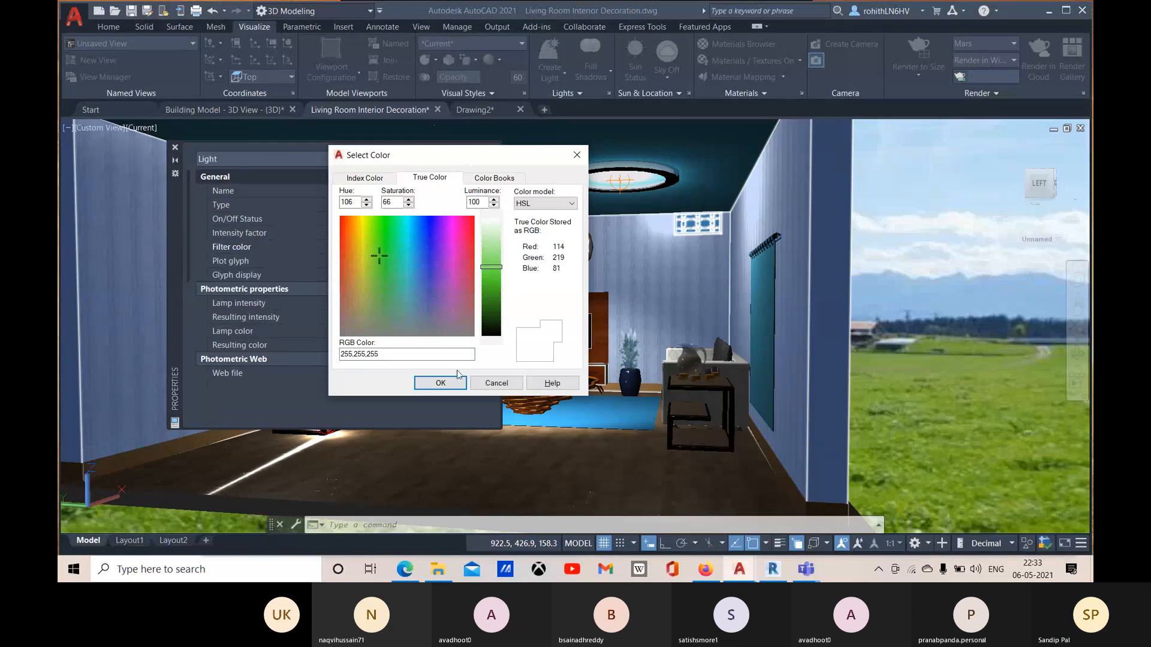
pyautogui.click(444, 385)
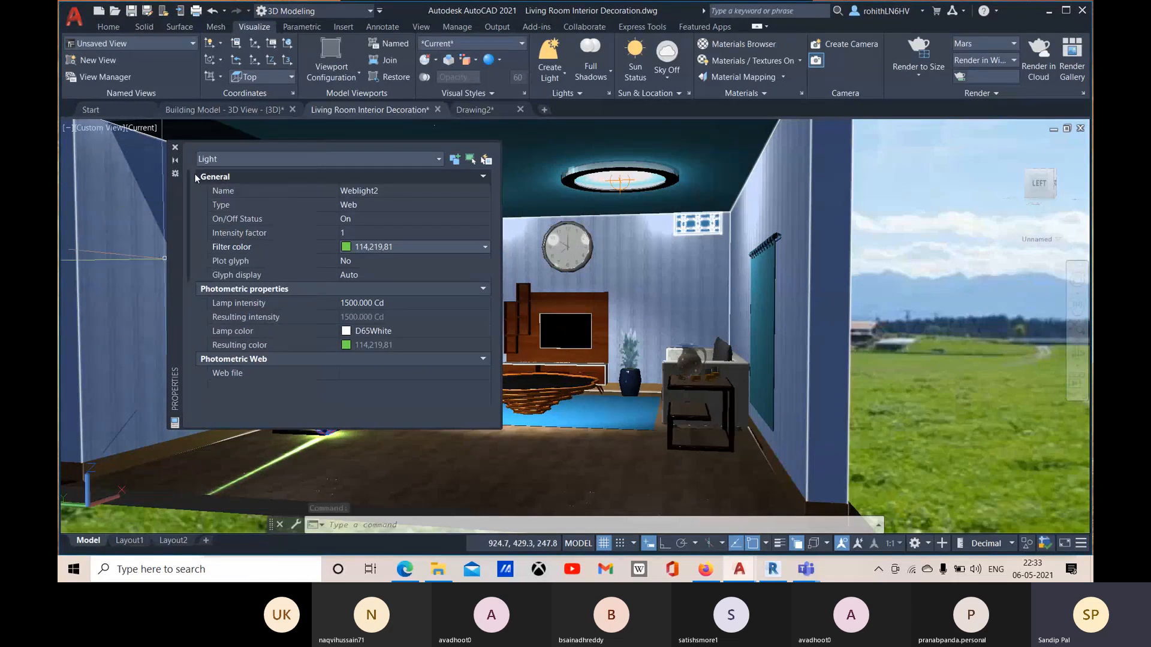
pyautogui.click(175, 147)
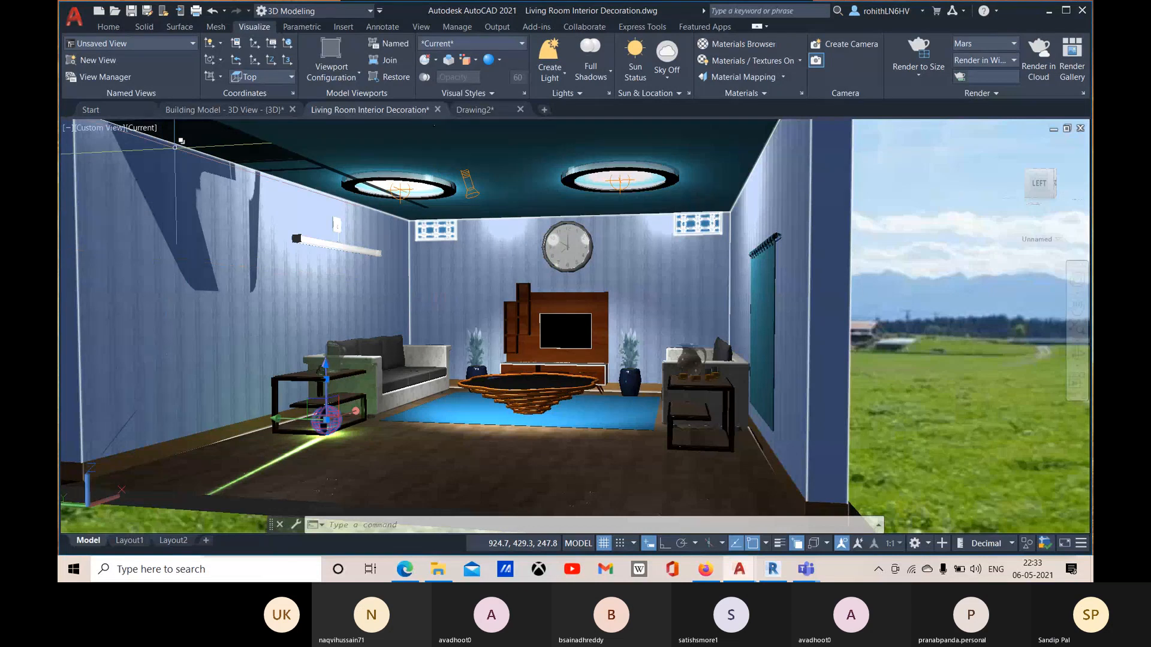
pyautogui.press('Escape')
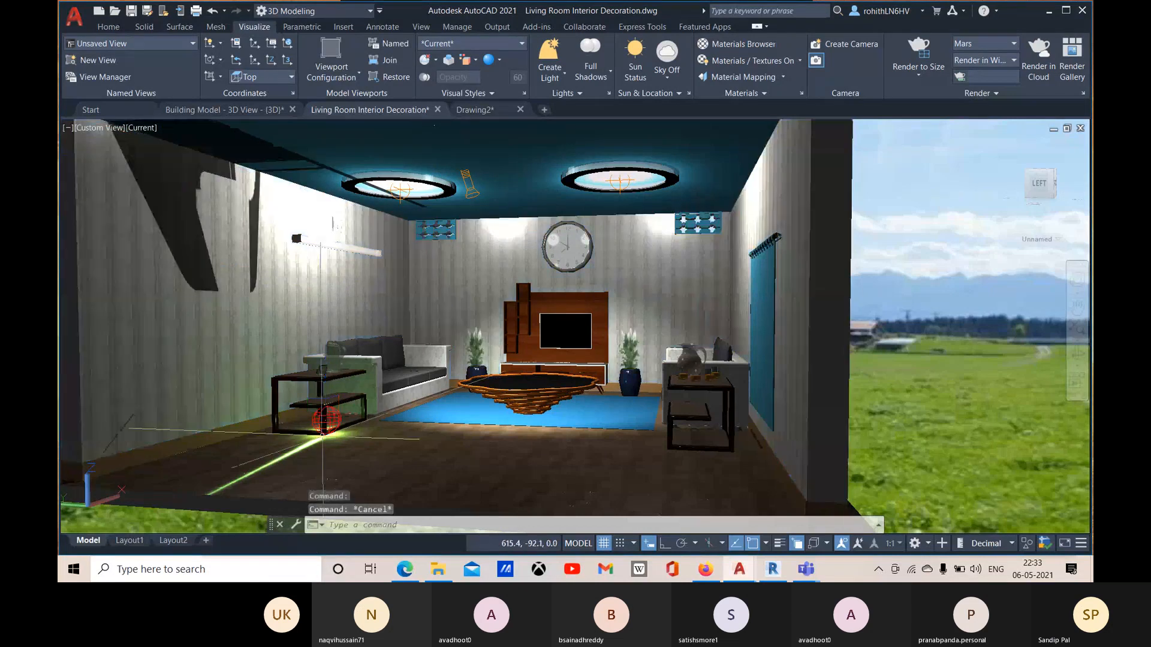
# Step: Select the web light at the left side table and stretch its source about 21 units along the red axis, keeping its target in place
pyautogui.scroll(2, 563, 318)
pyautogui.scroll(2, 201, 454)
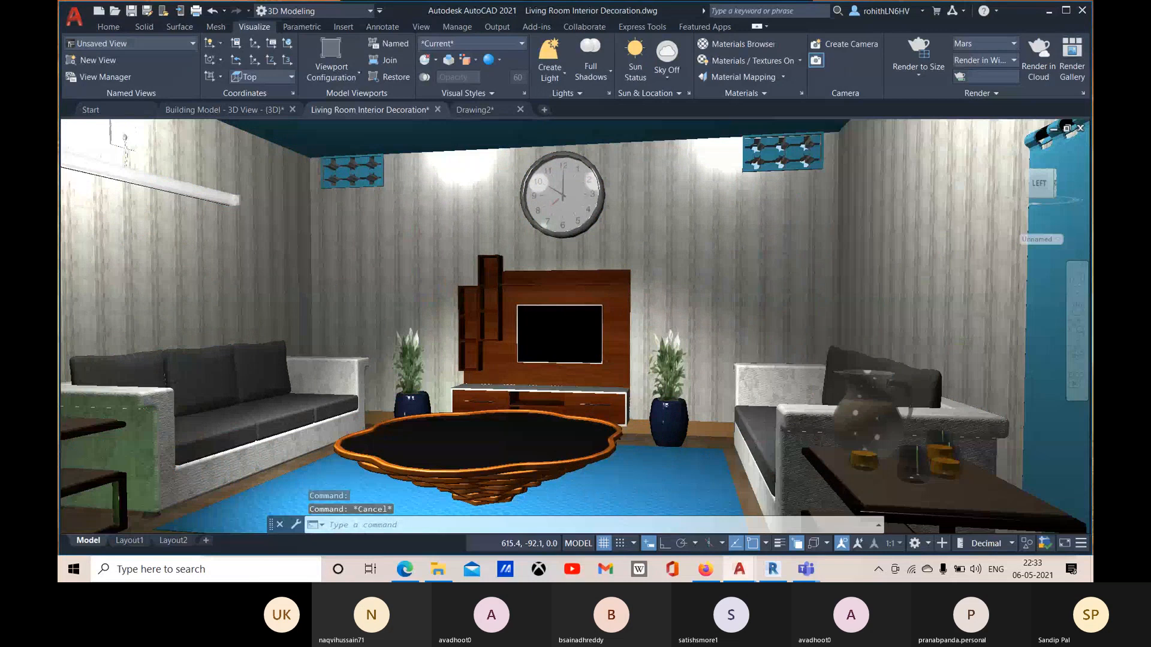
pyautogui.moveTo(200, 453); pyautogui.dragTo(507, 324, button='middle')
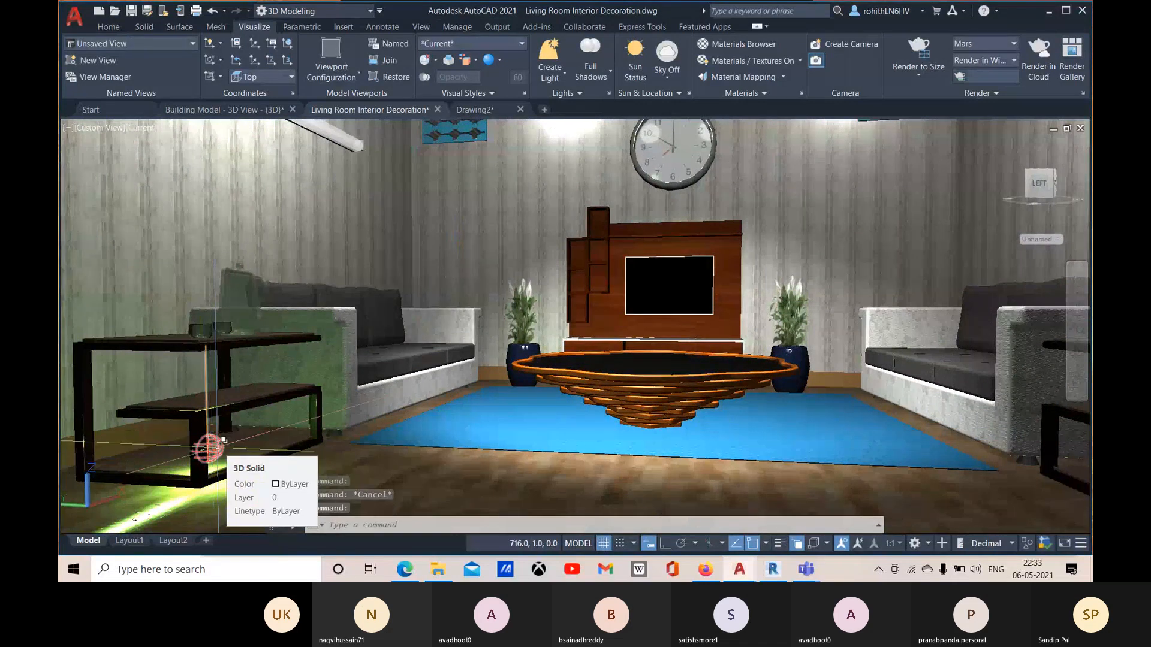
pyautogui.click(222, 441)
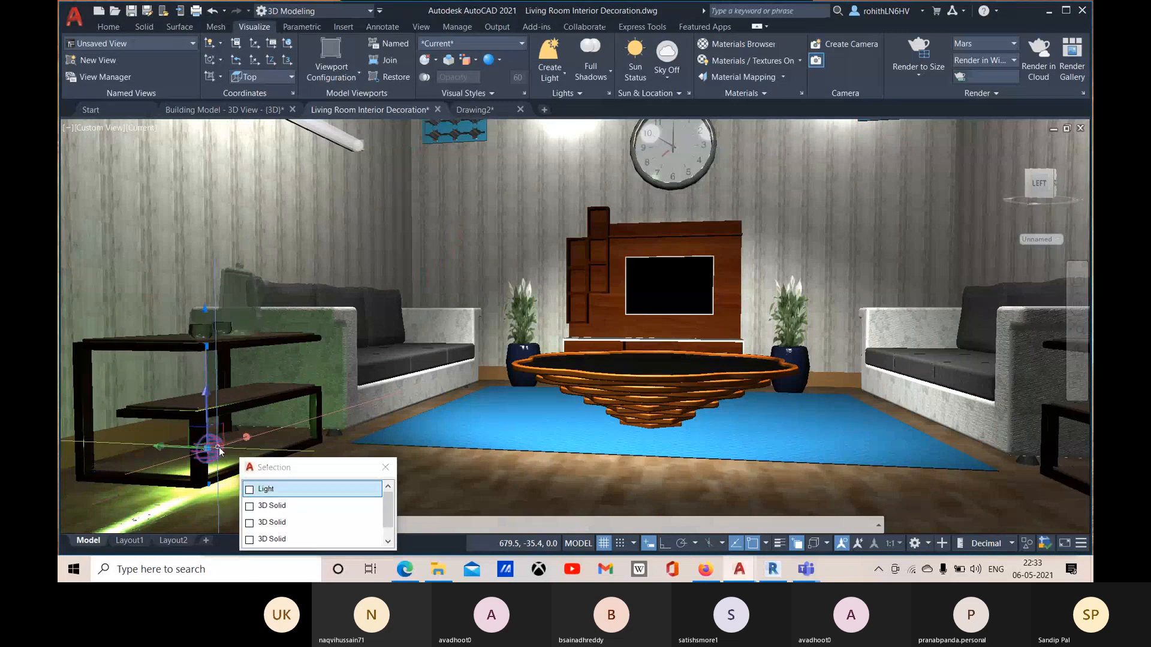
pyautogui.click(264, 489)
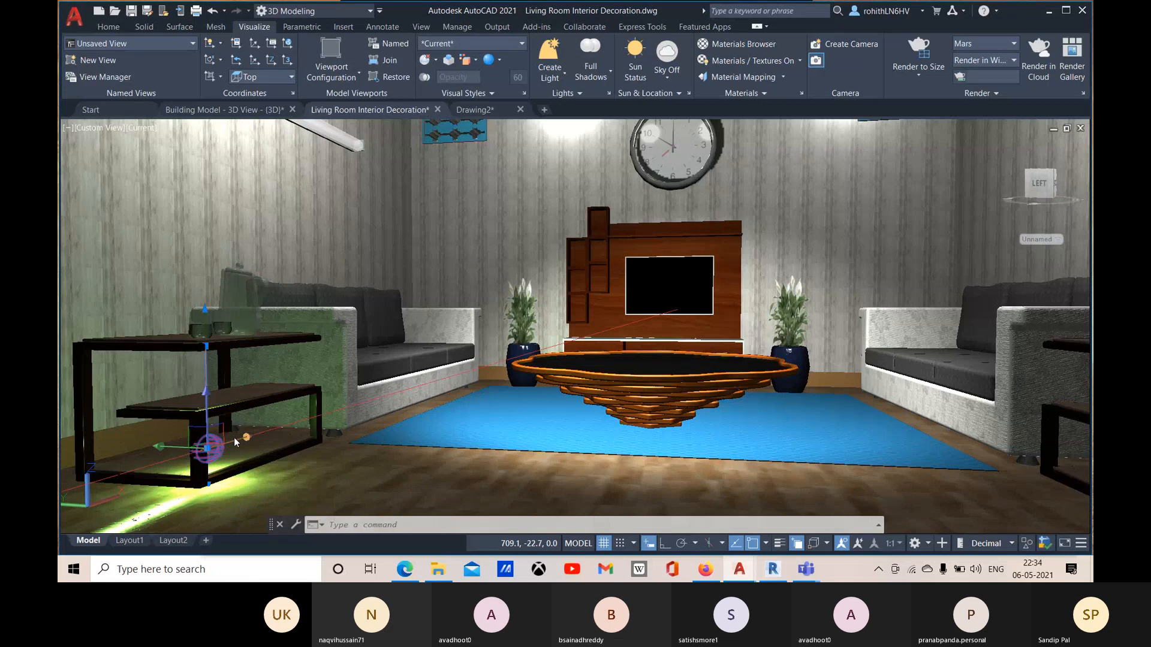
pyautogui.click(237, 434)
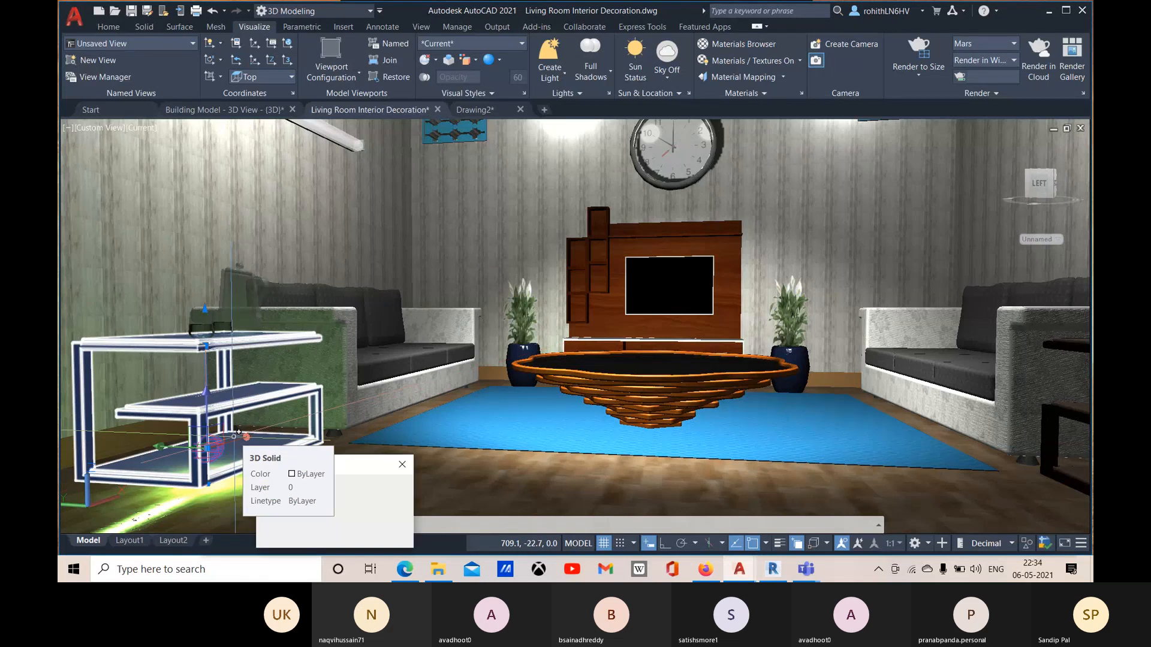
pyautogui.click(403, 465)
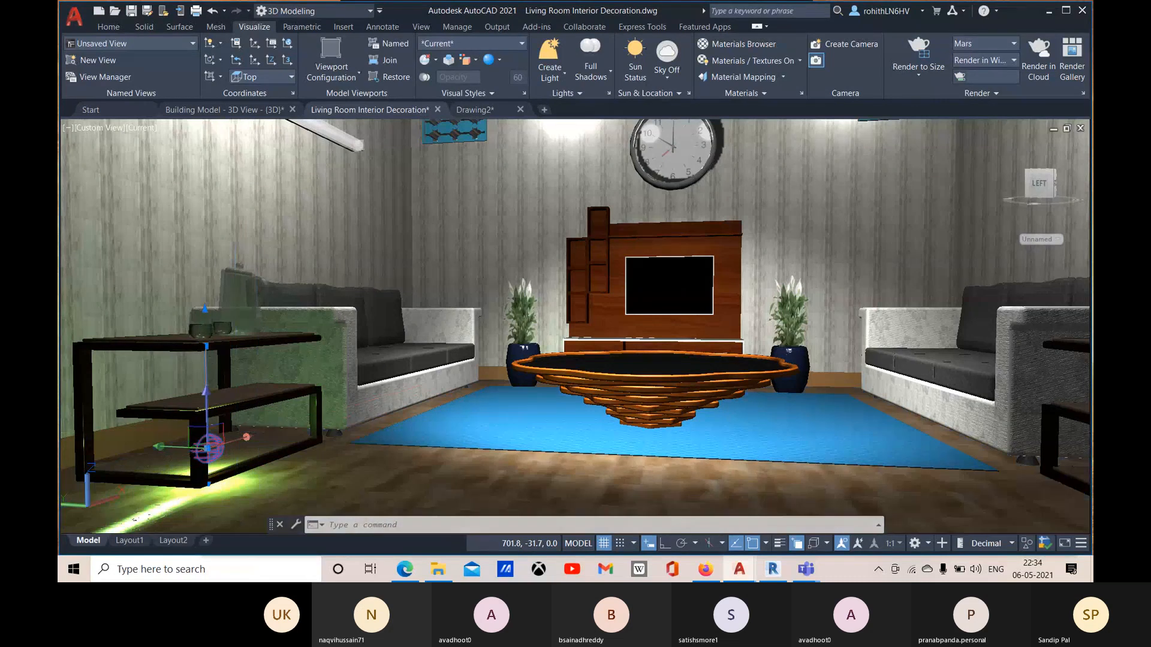
pyautogui.click(228, 440)
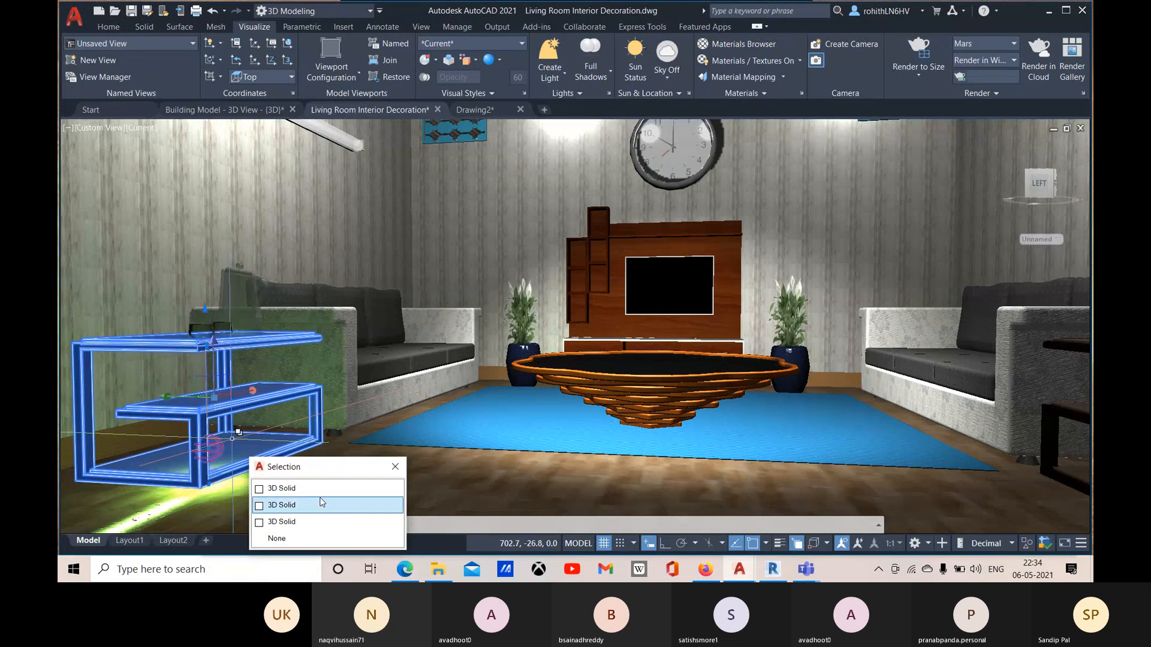
pyautogui.click(392, 469)
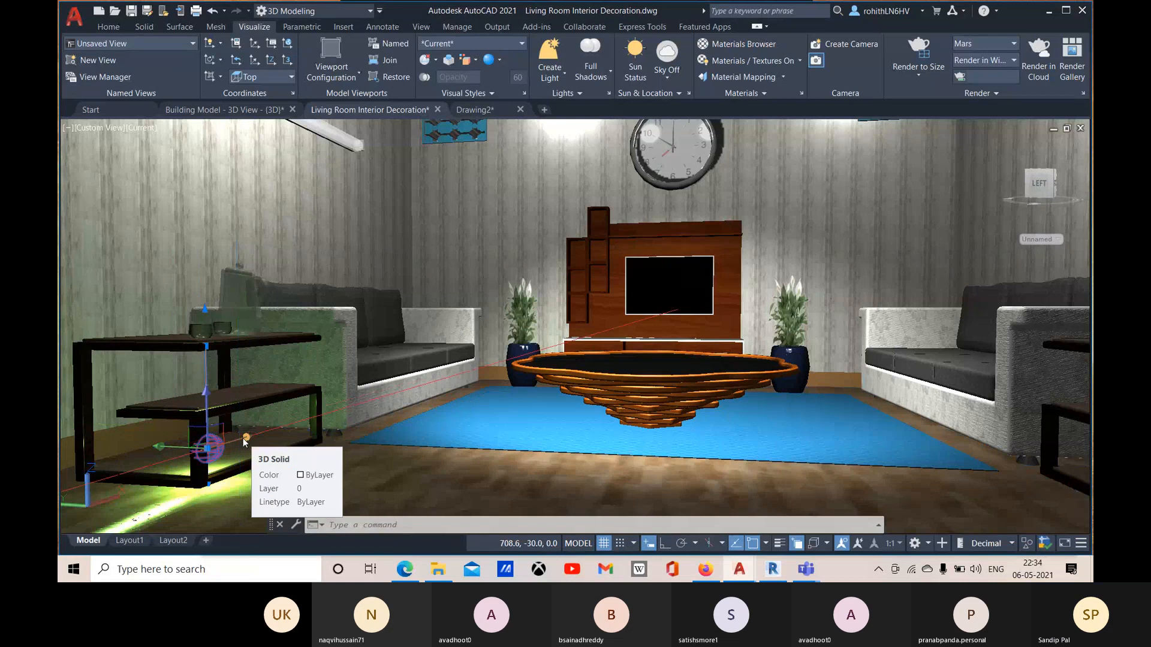
pyautogui.click(207, 448)
pyautogui.click(207, 447)
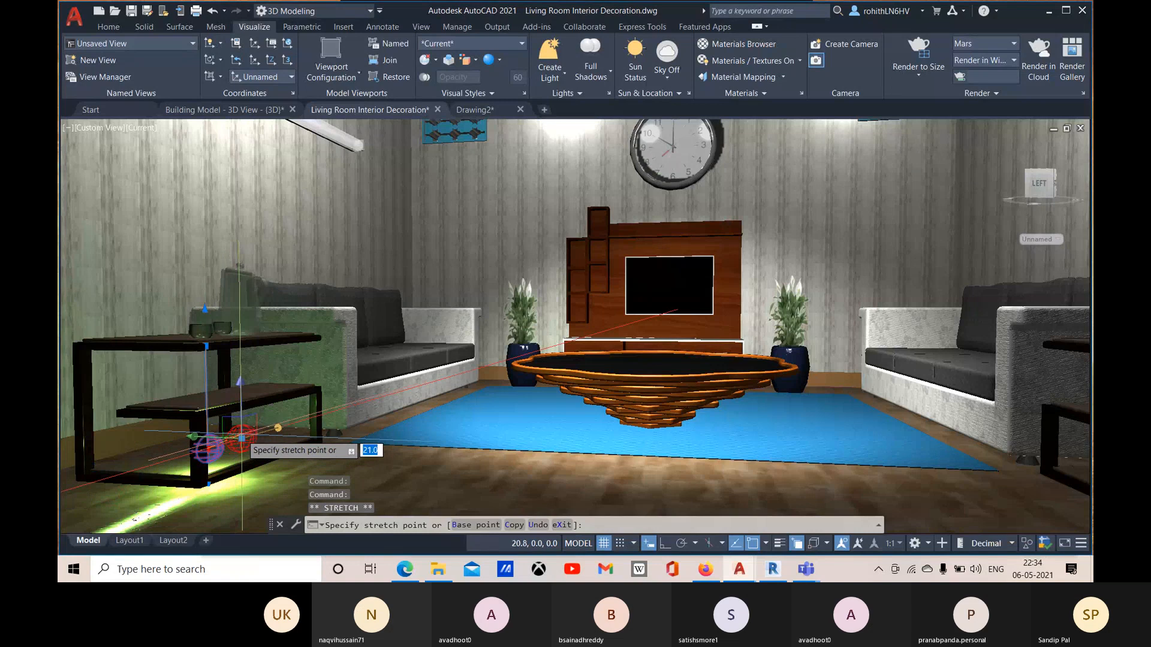
pyautogui.click(242, 439)
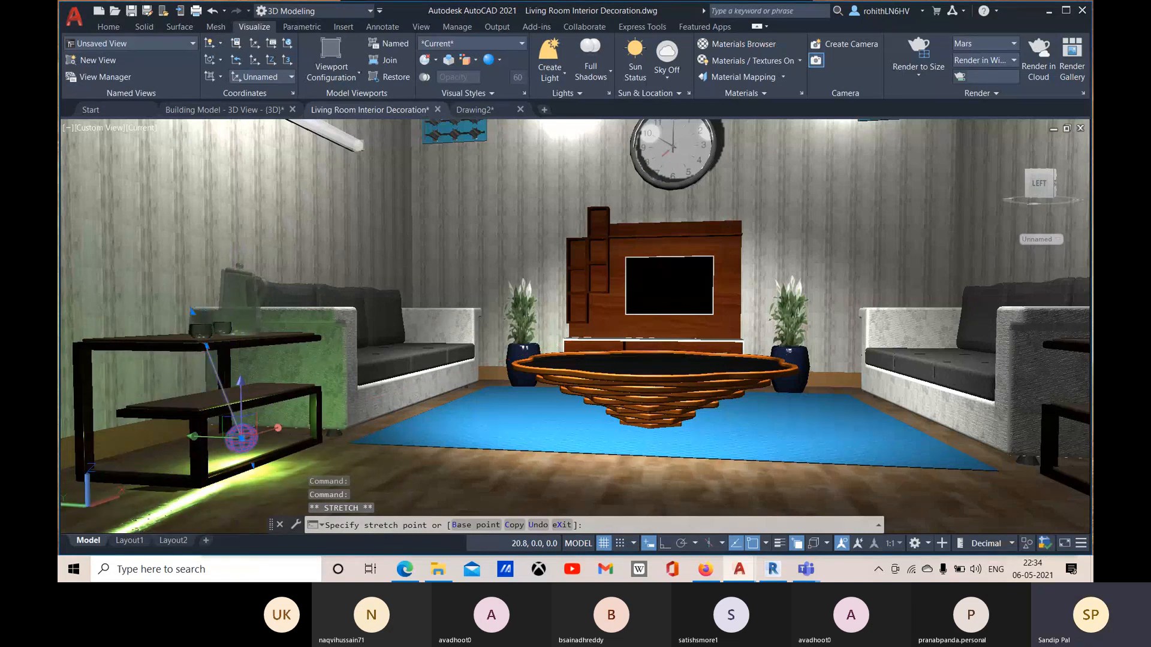
pyautogui.press('Escape')
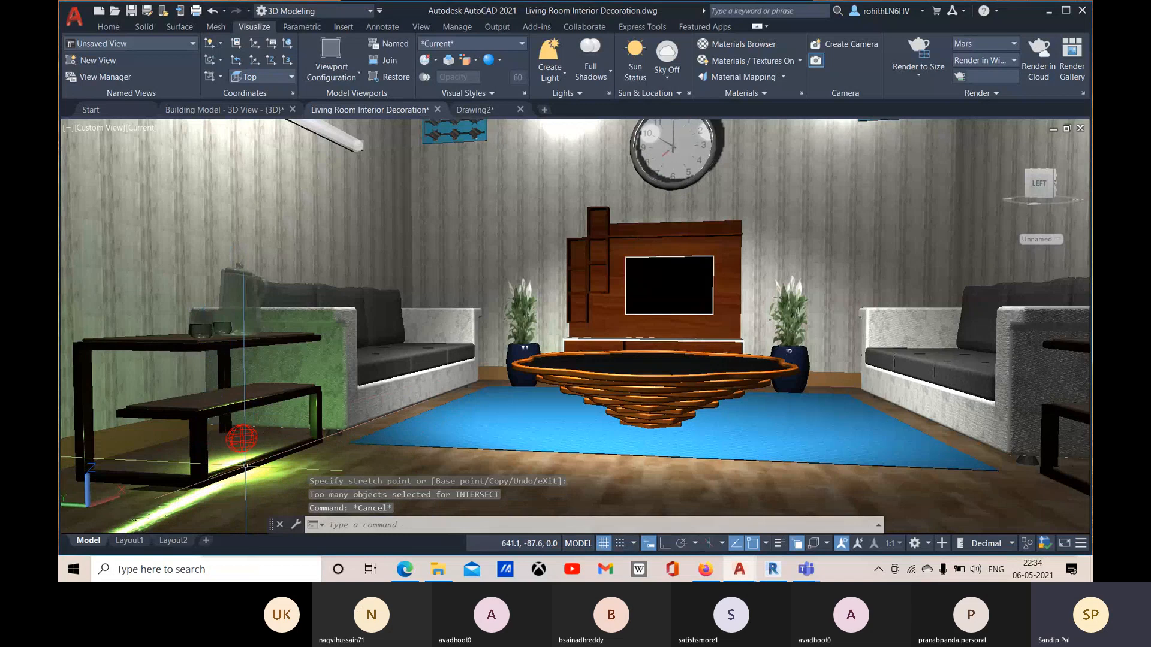
# Step: Examine the web light's effect on the side table, left sofa and floor up close and from farther back
pyautogui.scroll(3, 252, 460)
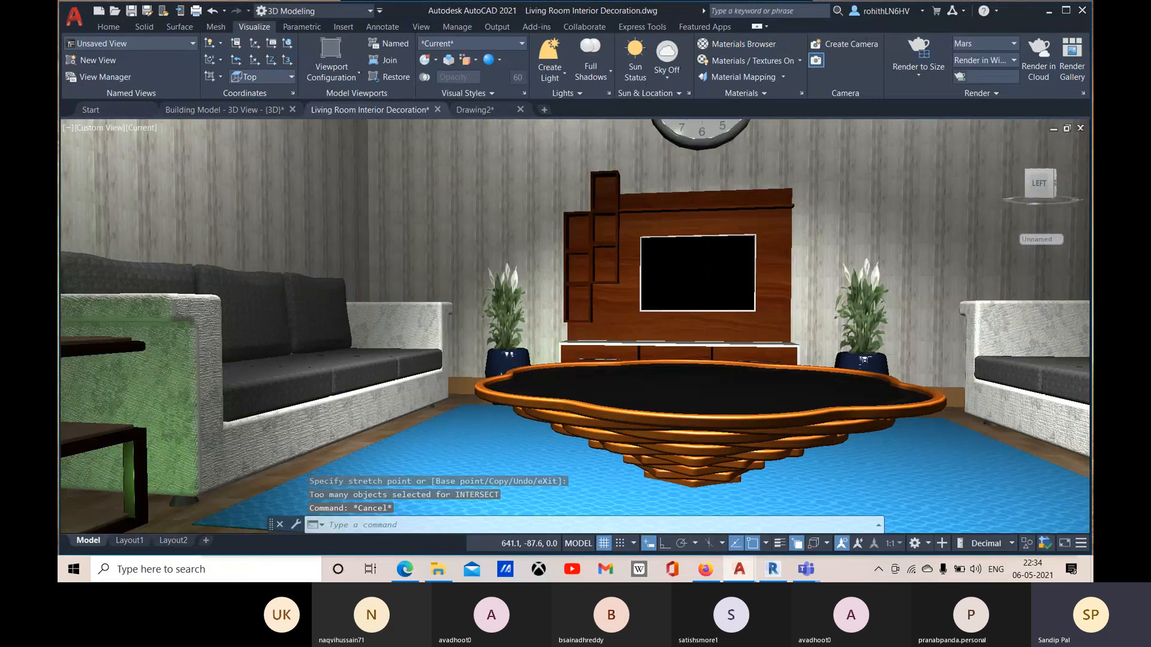
pyautogui.click(231, 434)
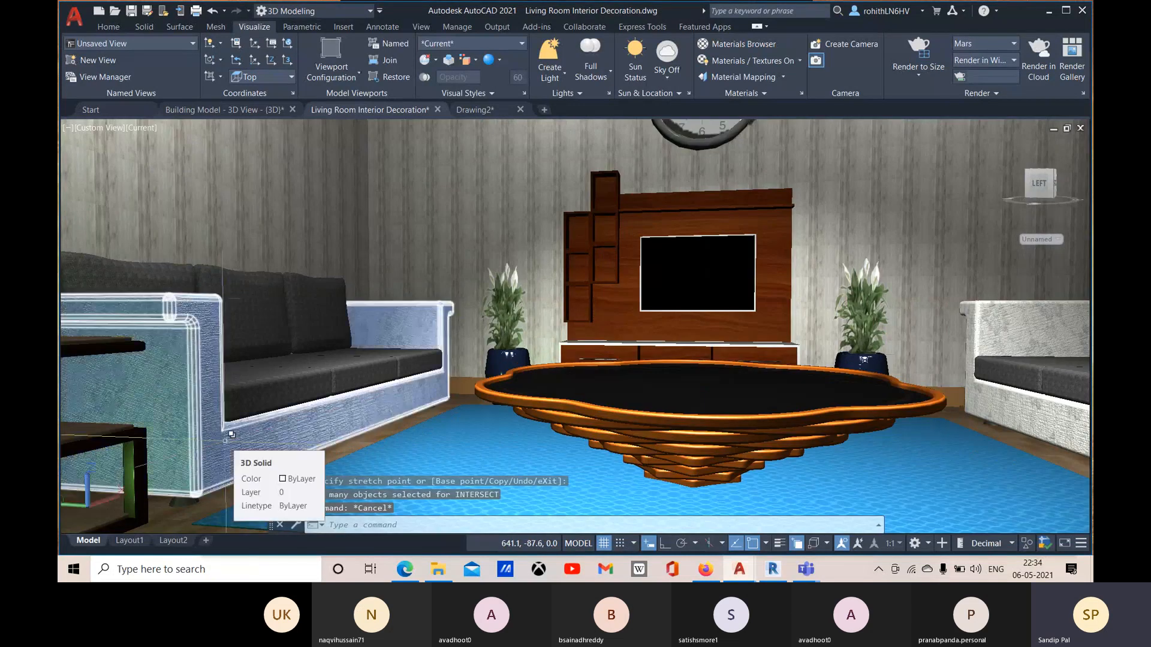
pyautogui.press('Escape')
pyautogui.moveTo(385, 345); pyautogui.dragTo(562, 275, button='middle')
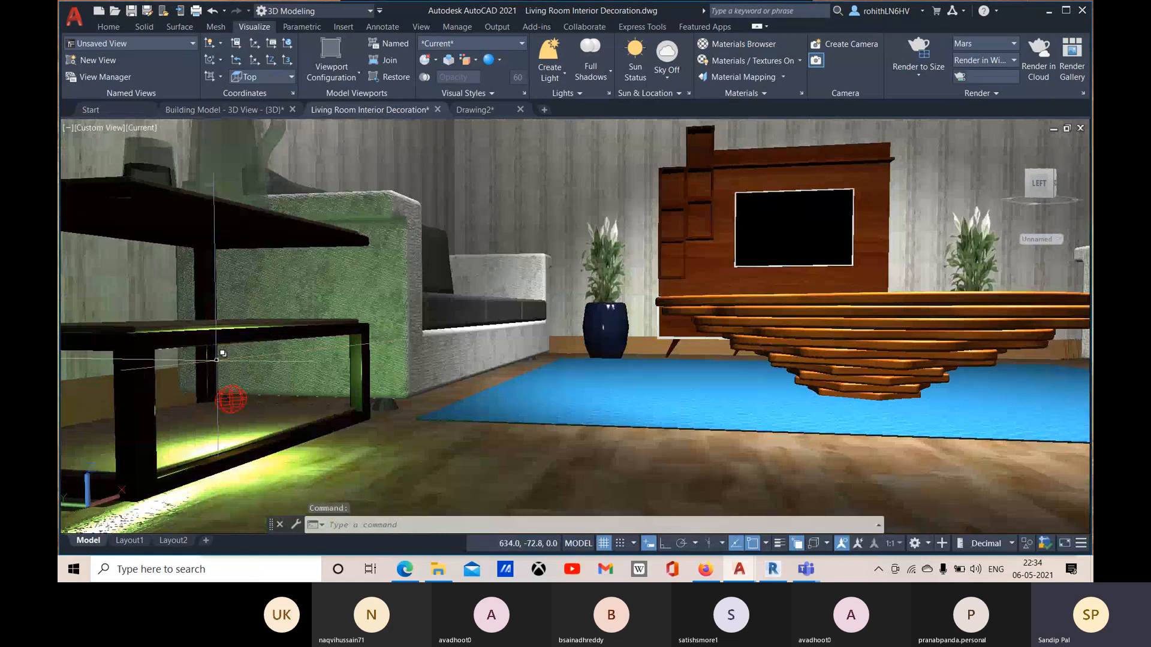
pyautogui.click(244, 290)
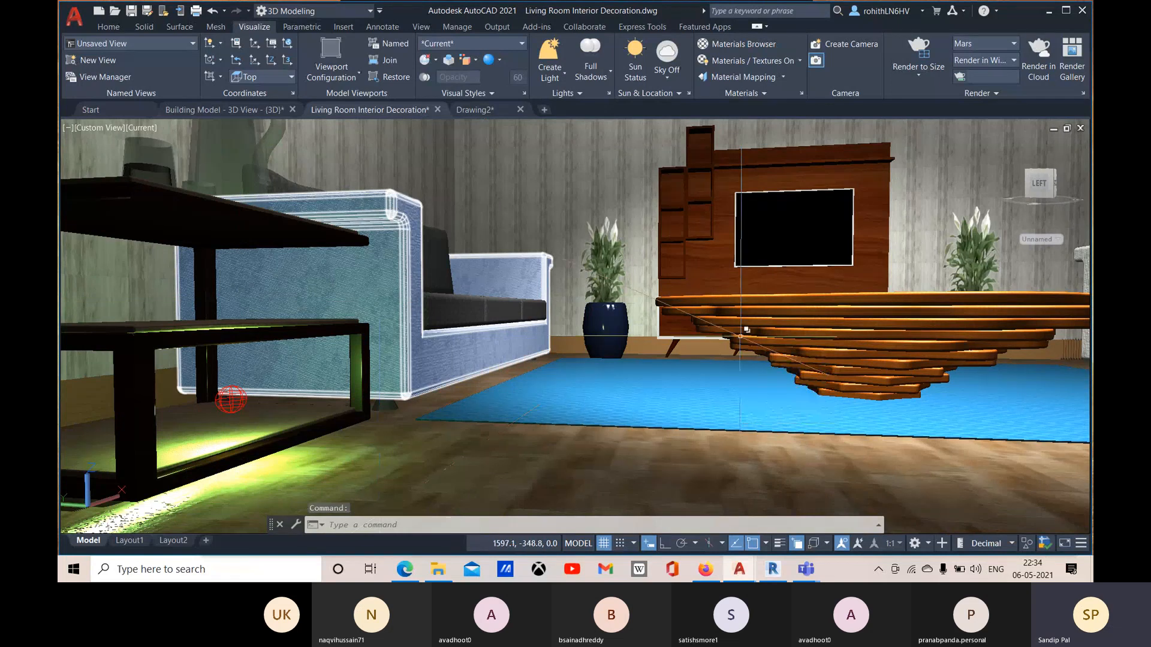
pyautogui.scroll(-3, 740, 337)
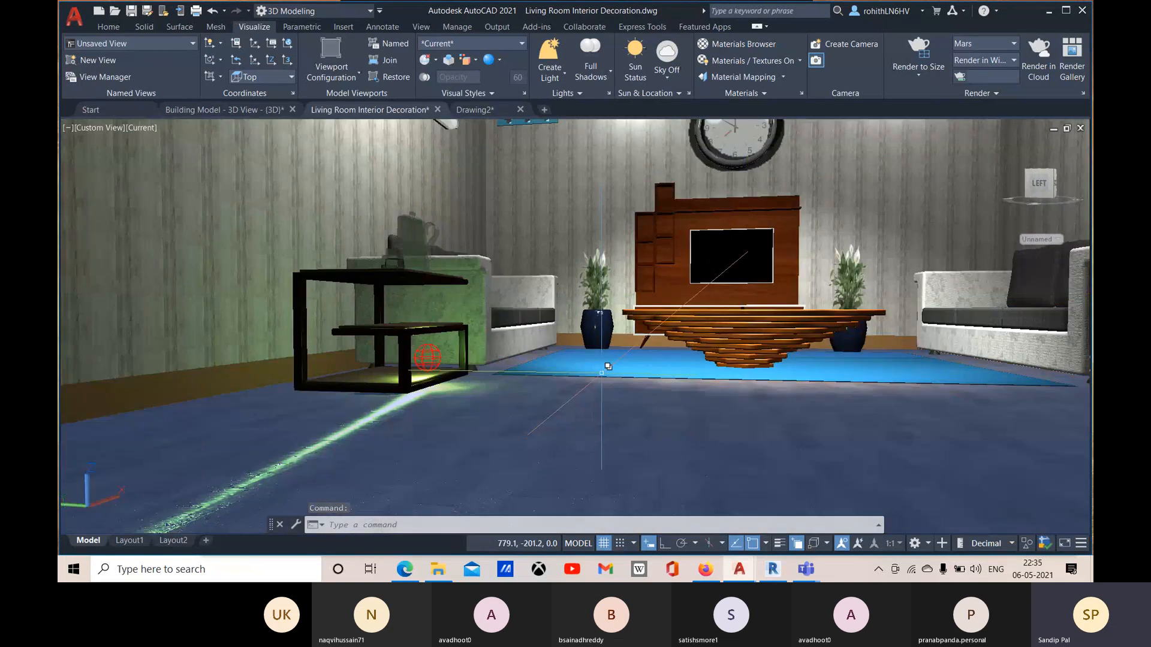
pyautogui.moveTo(646, 356); pyautogui.dragTo(478, 436, button='middle')
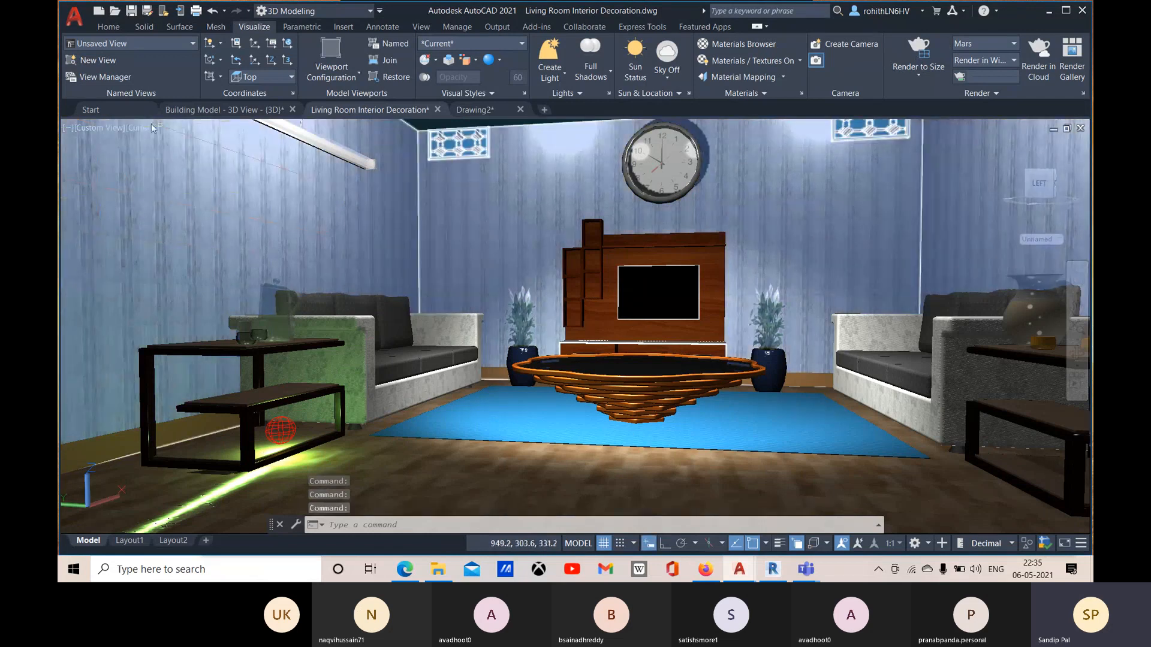
pyautogui.press('Escape')
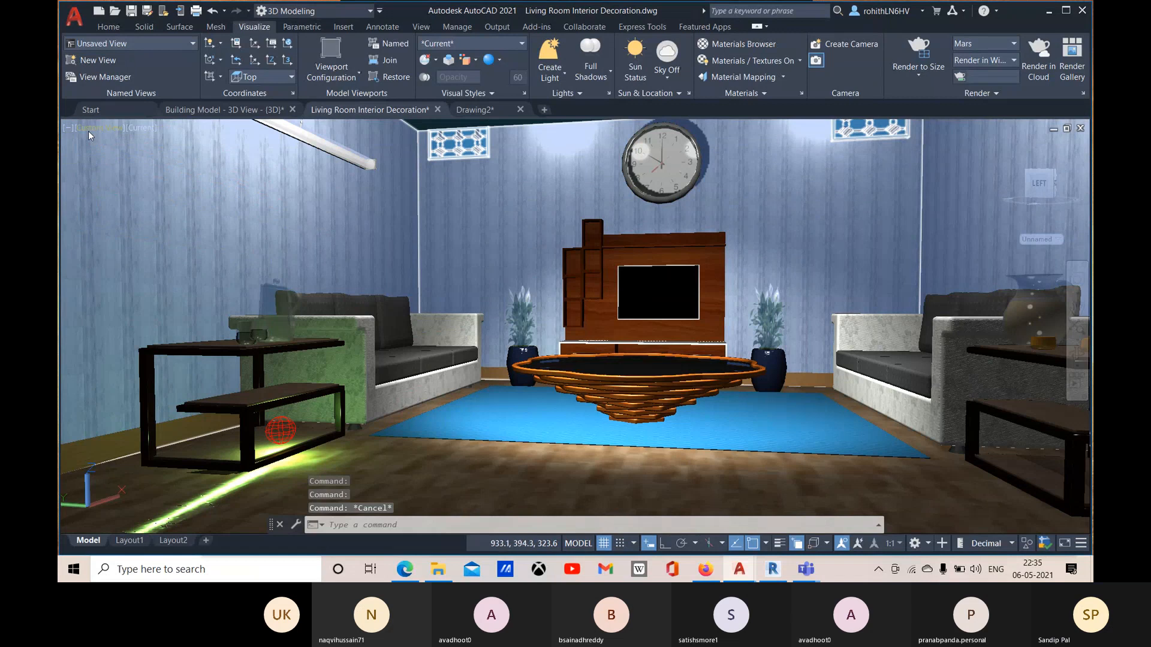
# Step: Switch the viewport to the Camera2 custom model view
pyautogui.click(88, 128)
pyautogui.moveTo(150, 137)
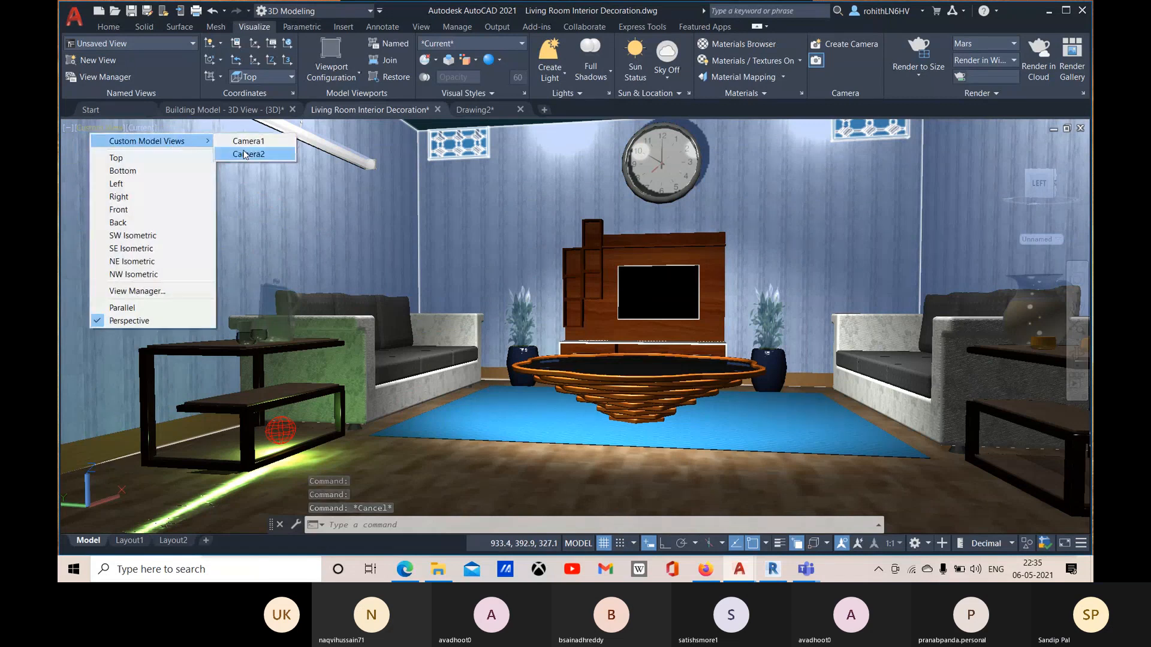
pyautogui.click(247, 149)
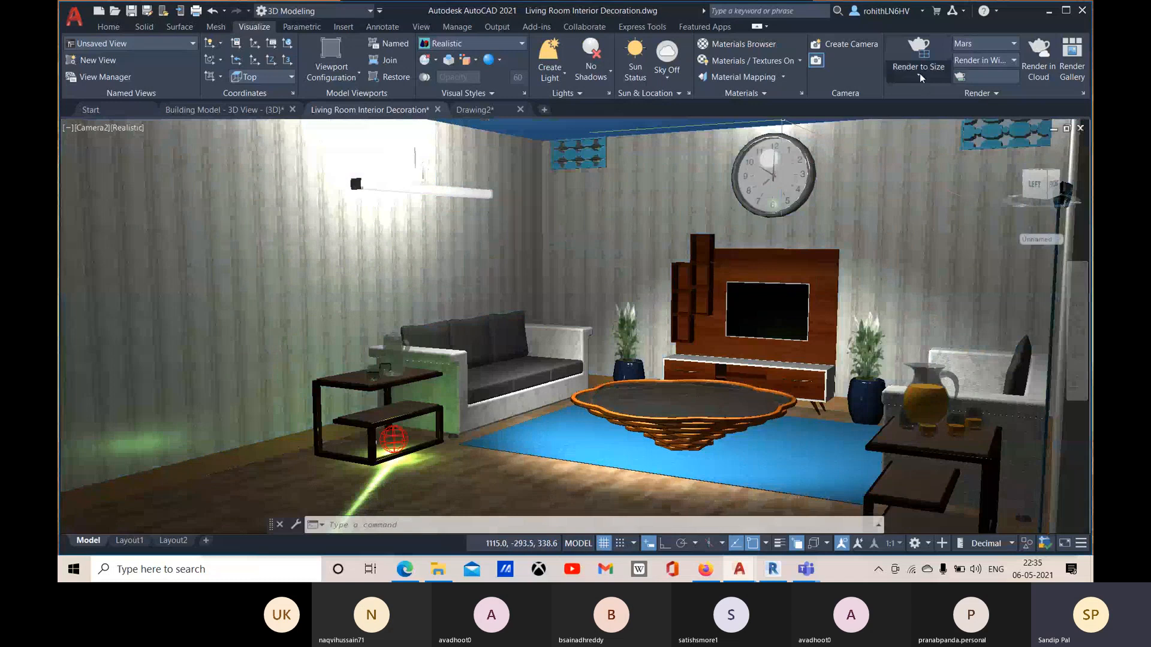
# Step: Render the Camera2 view in a separate window with the High preset at 1280 x 720 px
pyautogui.click(1013, 43)
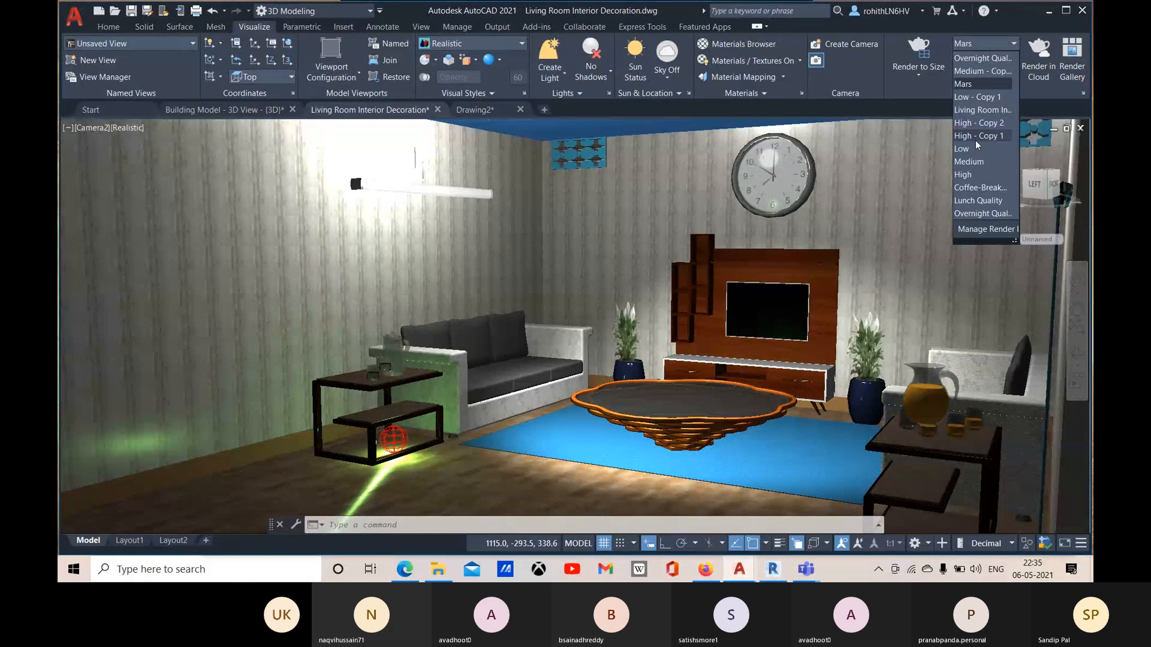
pyautogui.click(971, 174)
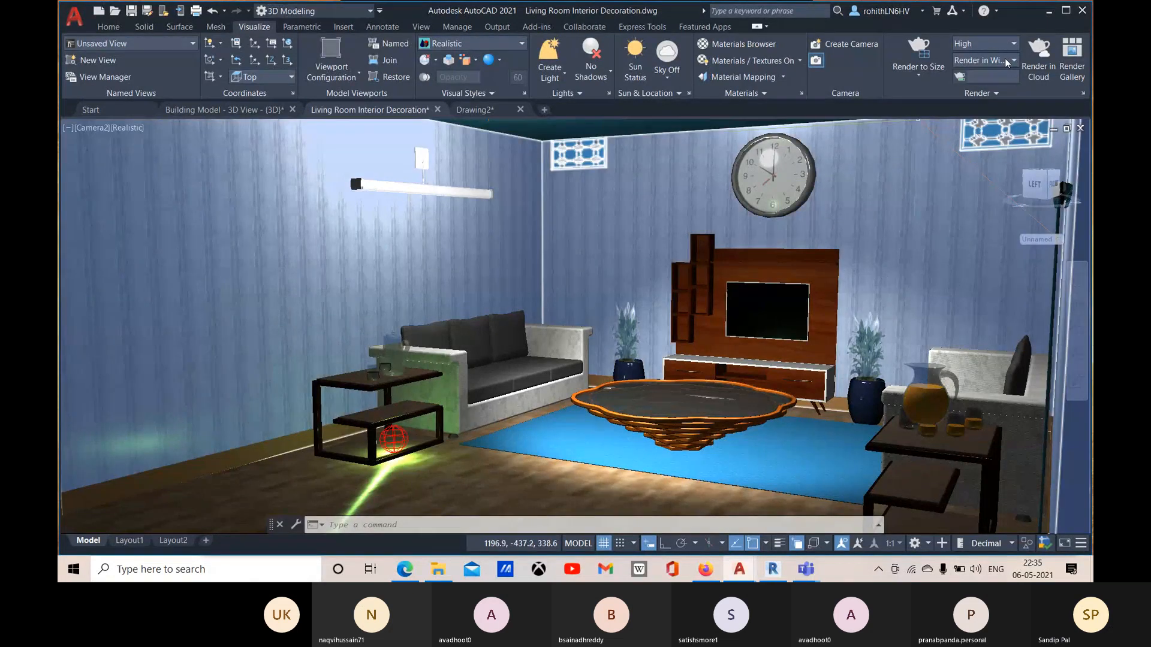
pyautogui.click(919, 75)
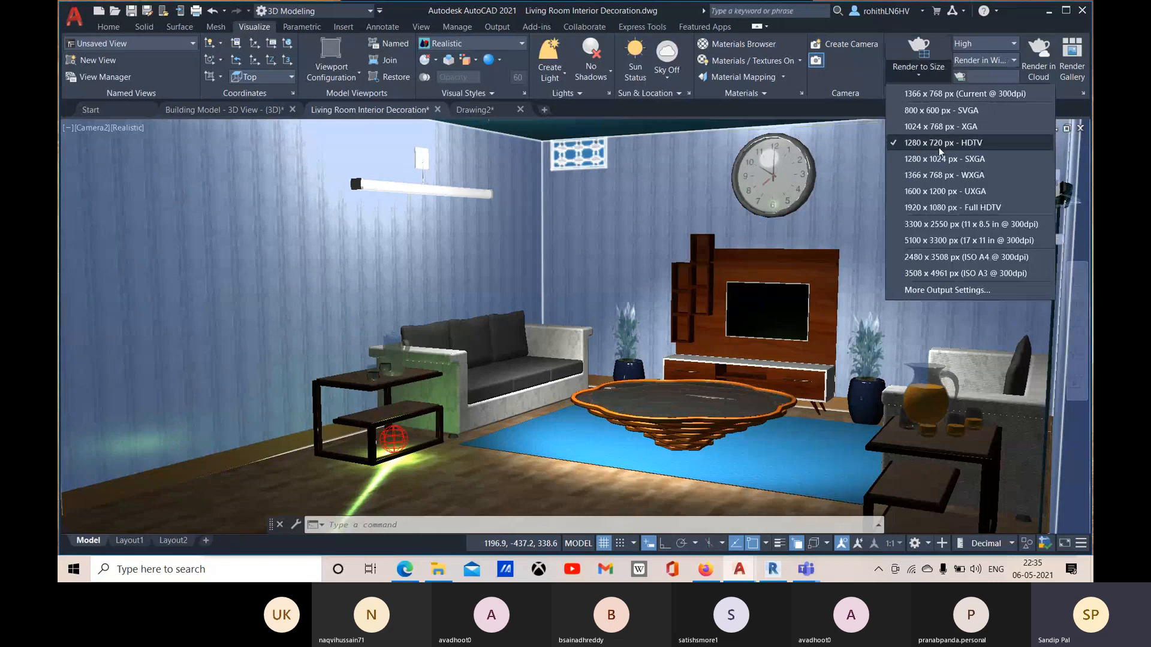
pyautogui.click(922, 54)
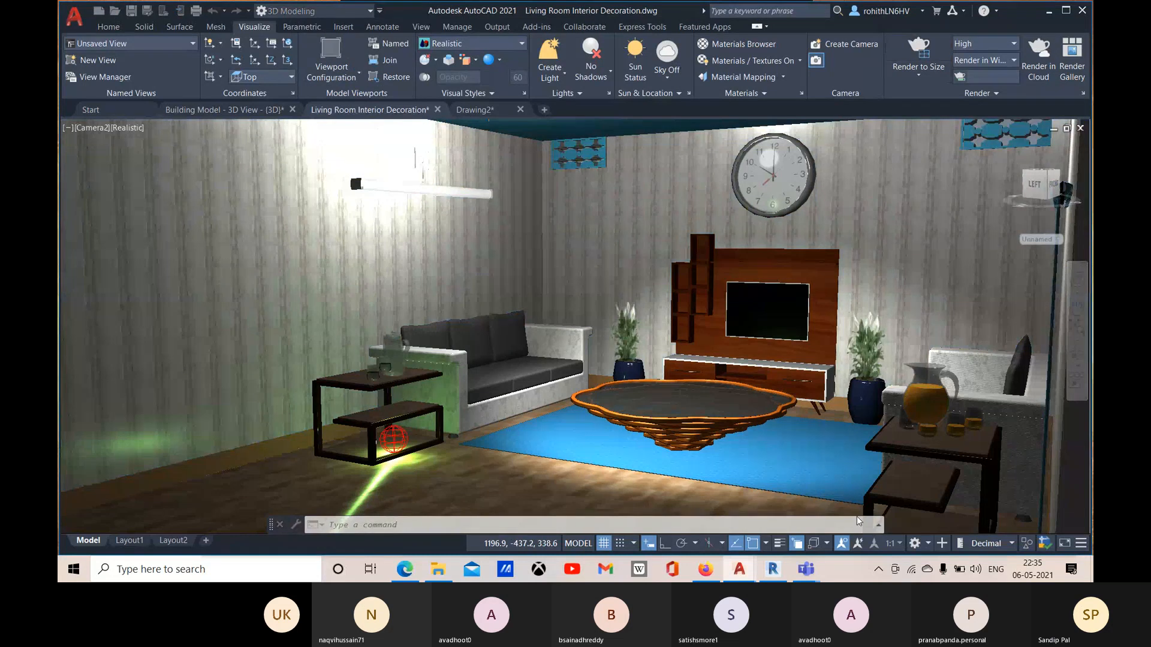
# Step: Bring the render window to the front and enlarge the rendered living room image to 100% zoom
pyautogui.click(741, 572)
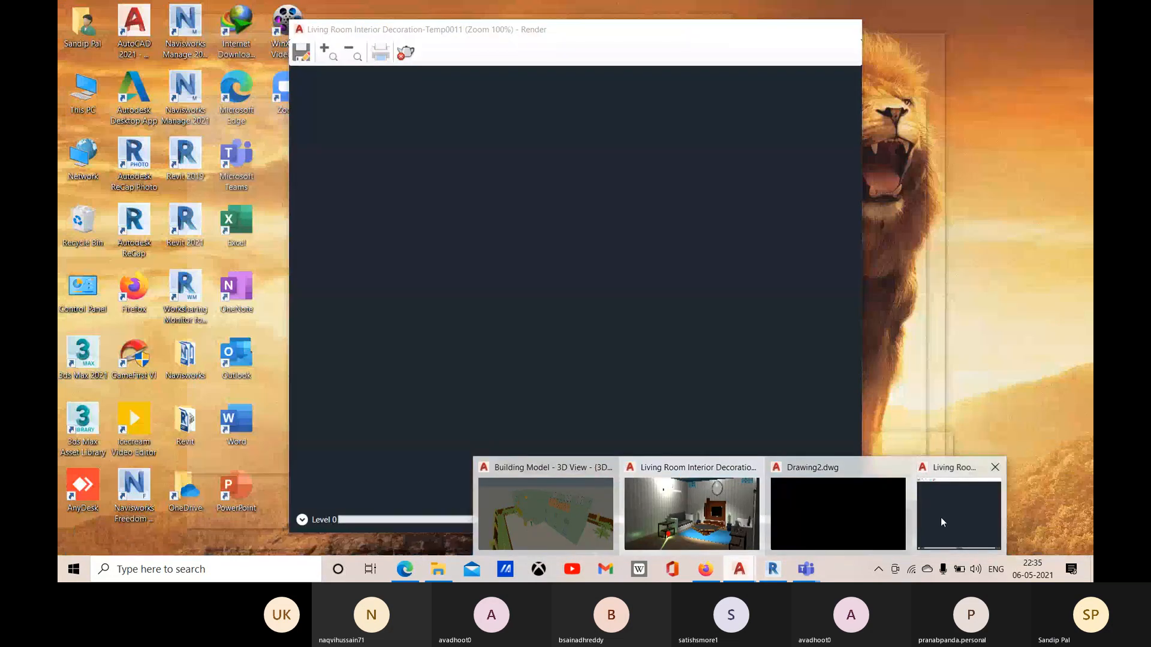
pyautogui.click(941, 517)
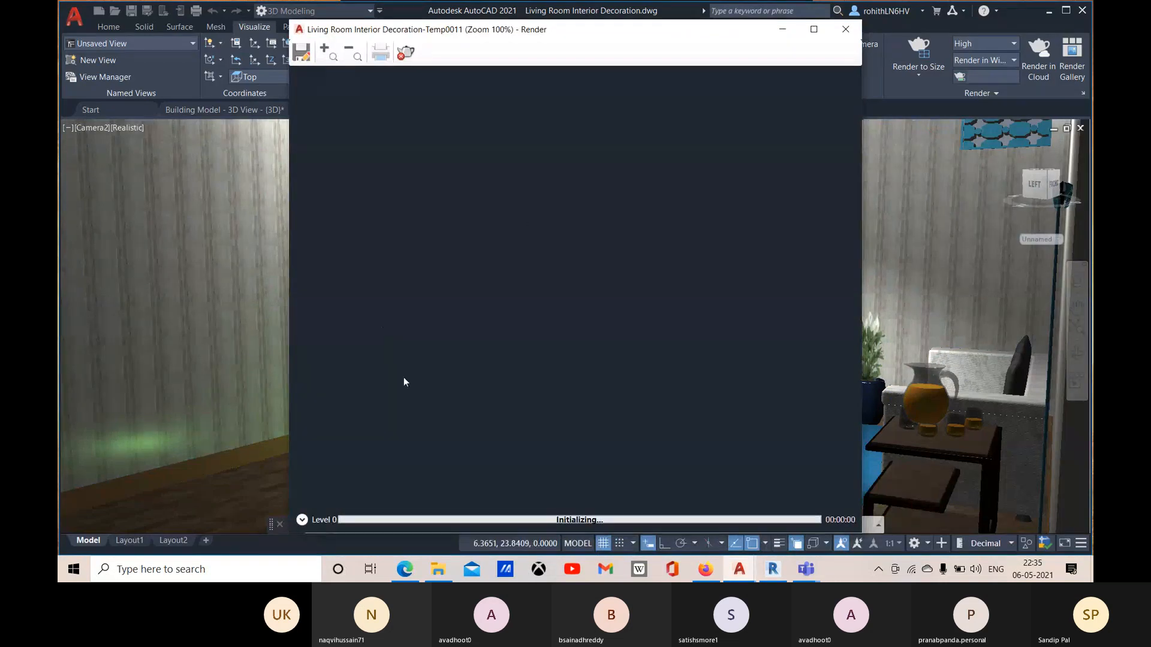
pyautogui.moveTo(588, 31)
pyautogui.mouseDown()
pyautogui.moveTo(504, 30)
pyautogui.moveTo(504, 10)
pyautogui.moveTo(502, 31)
pyautogui.moveTo(570, 17)
pyautogui.moveTo(569, 29)
pyautogui.mouseUp()
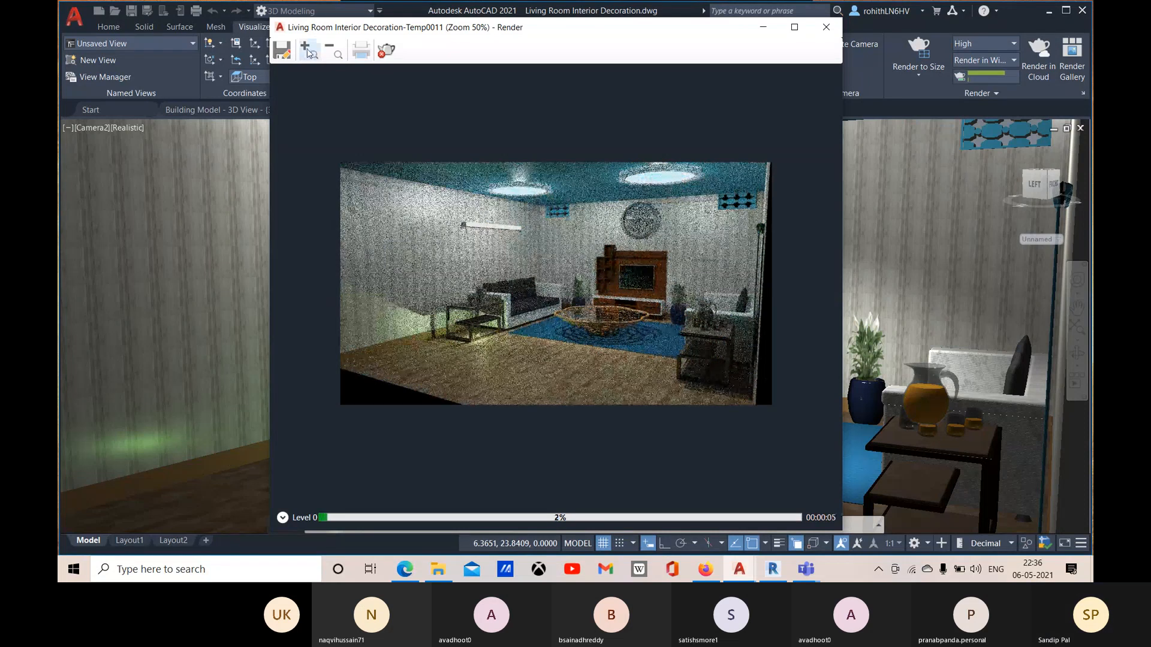
pyautogui.click(309, 52)
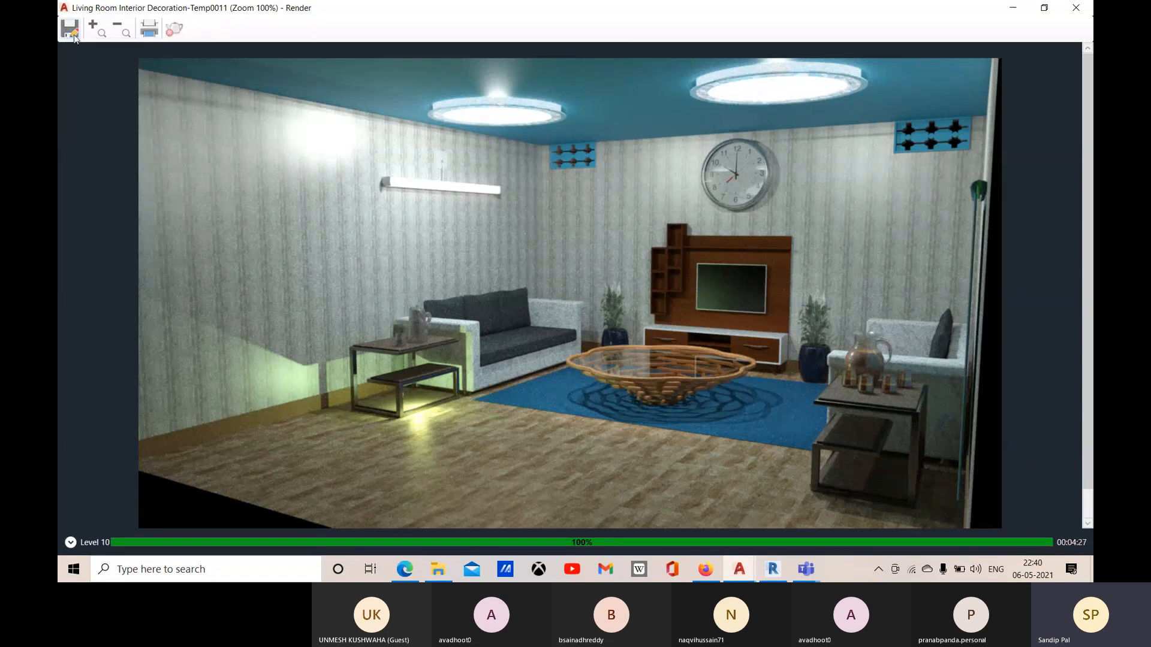
# Step: Open the print options for the rendered image, cancel without printing, and close the render window
pyautogui.click(151, 33)
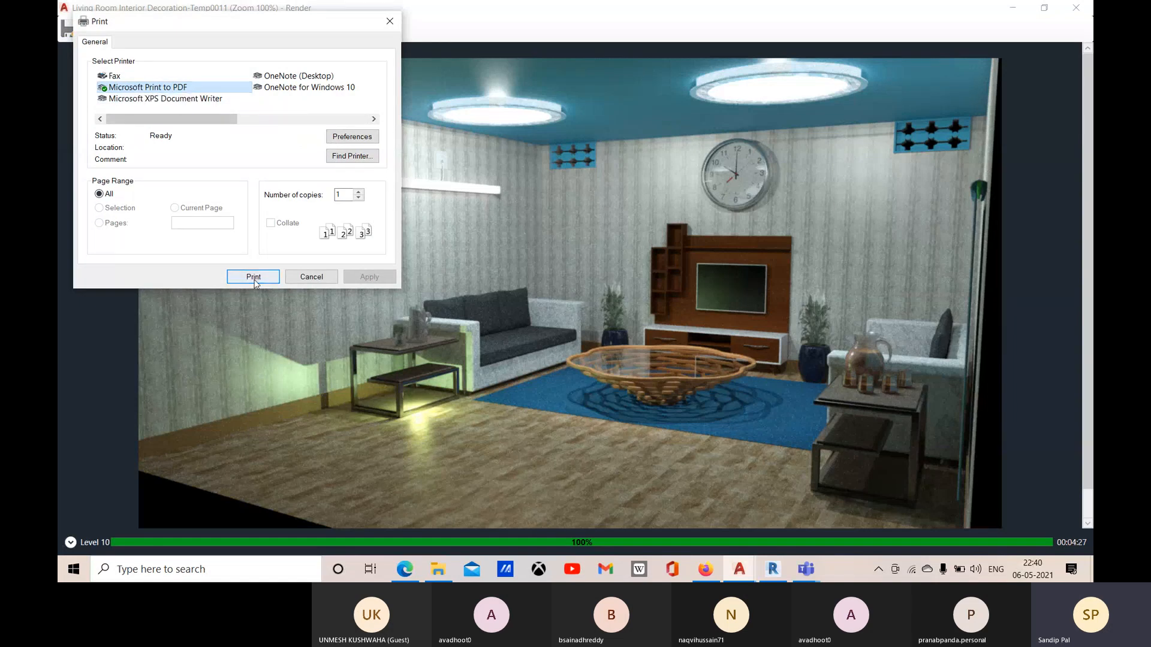
pyautogui.click(311, 277)
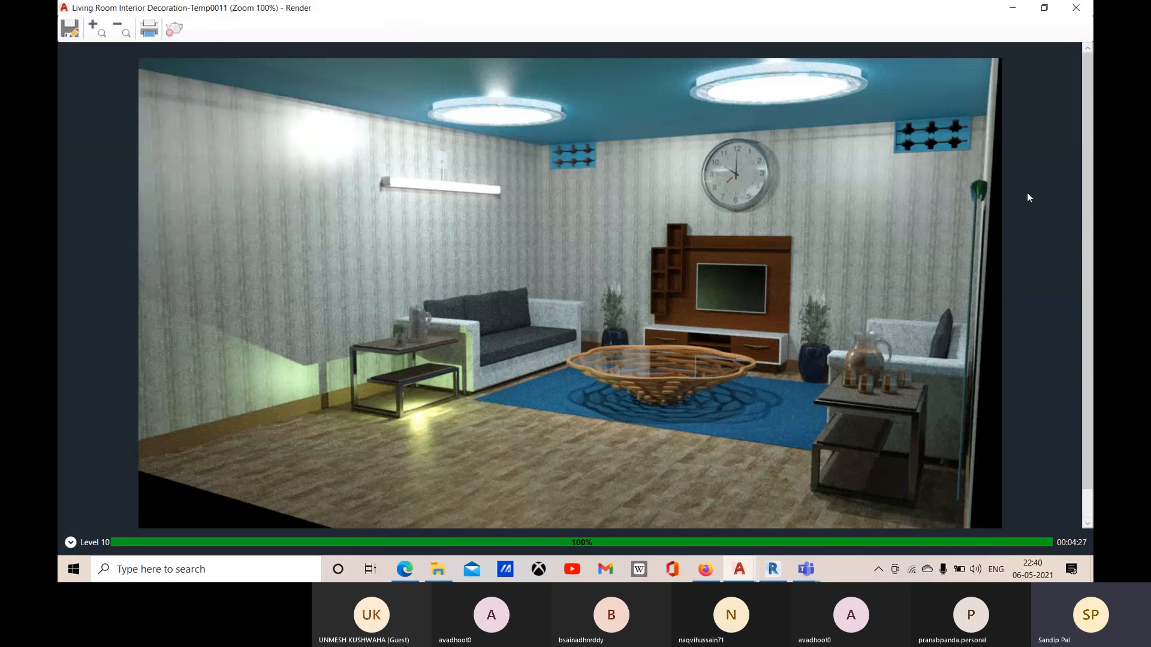
pyautogui.click(1083, 13)
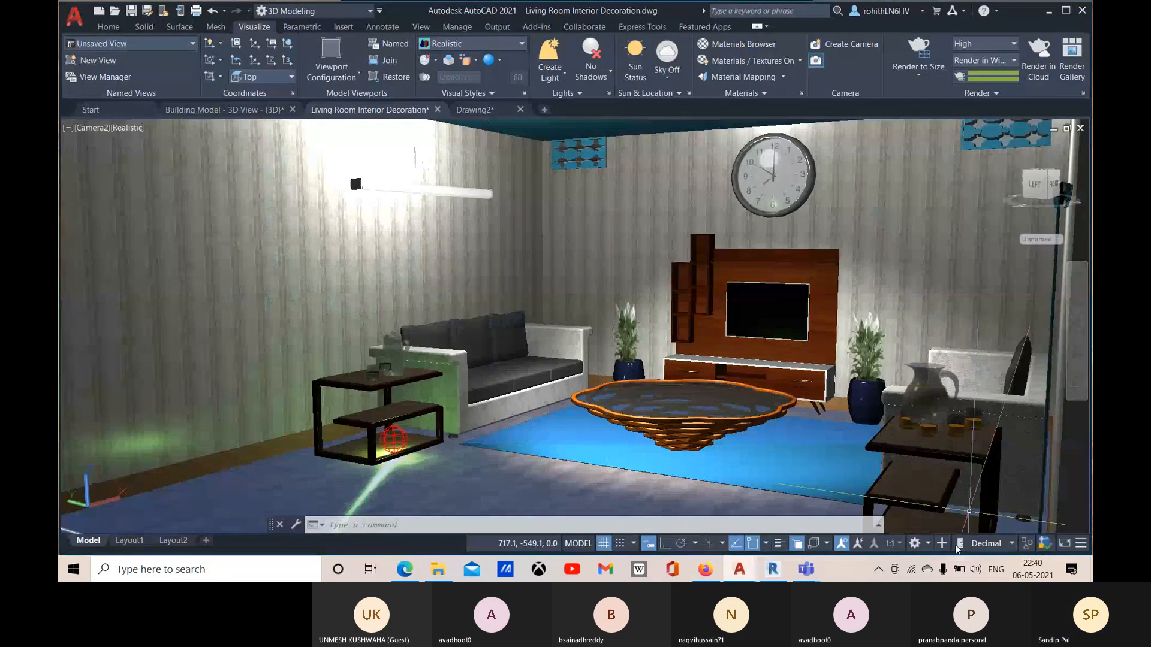
pyautogui.moveTo(815, 577)
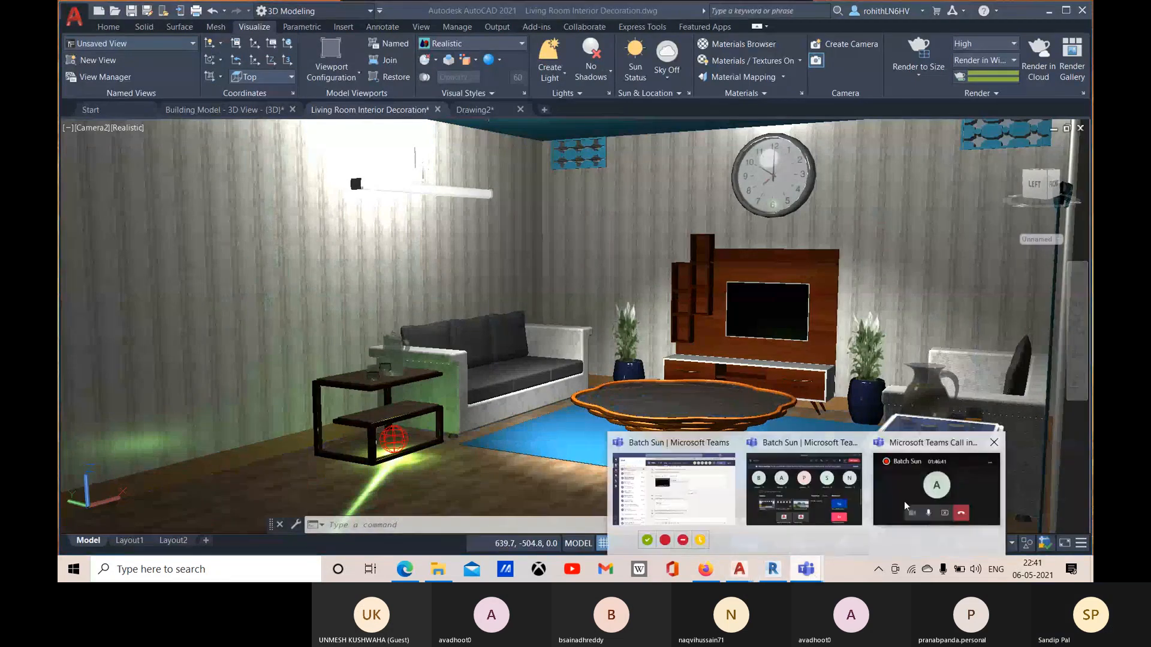